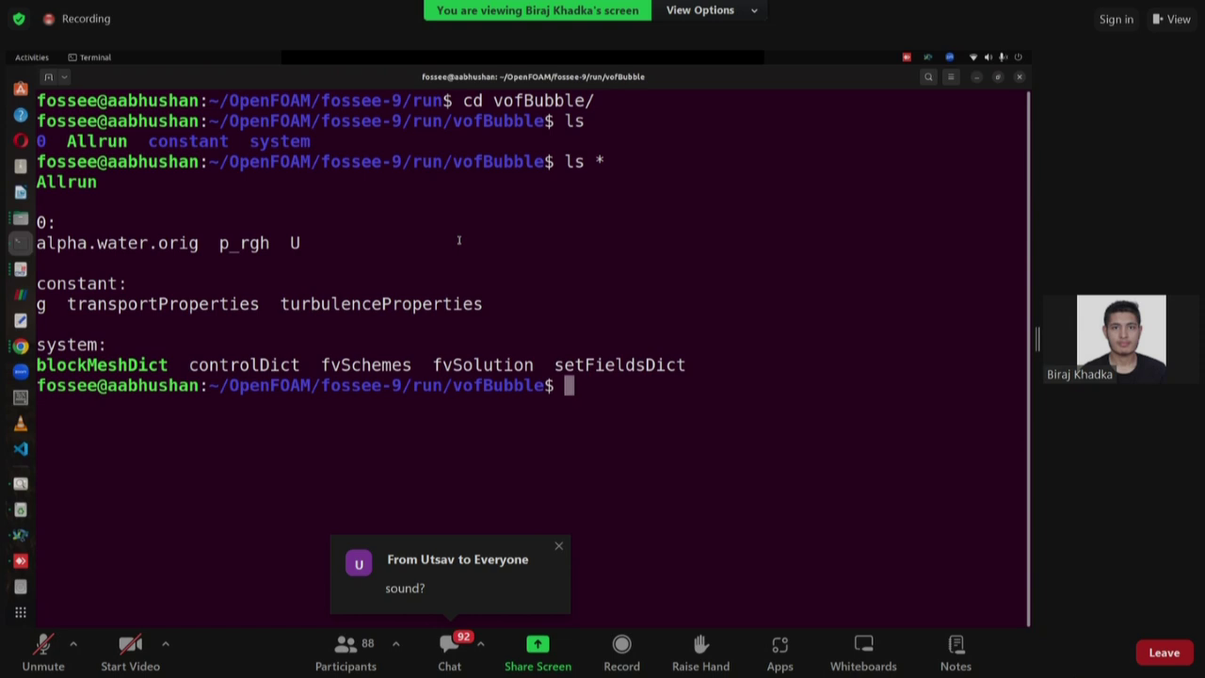
# Return to the home folder and change to the OpenFOAM run directory.
pyautogui.write('cd')
pyautogui.press('Return')
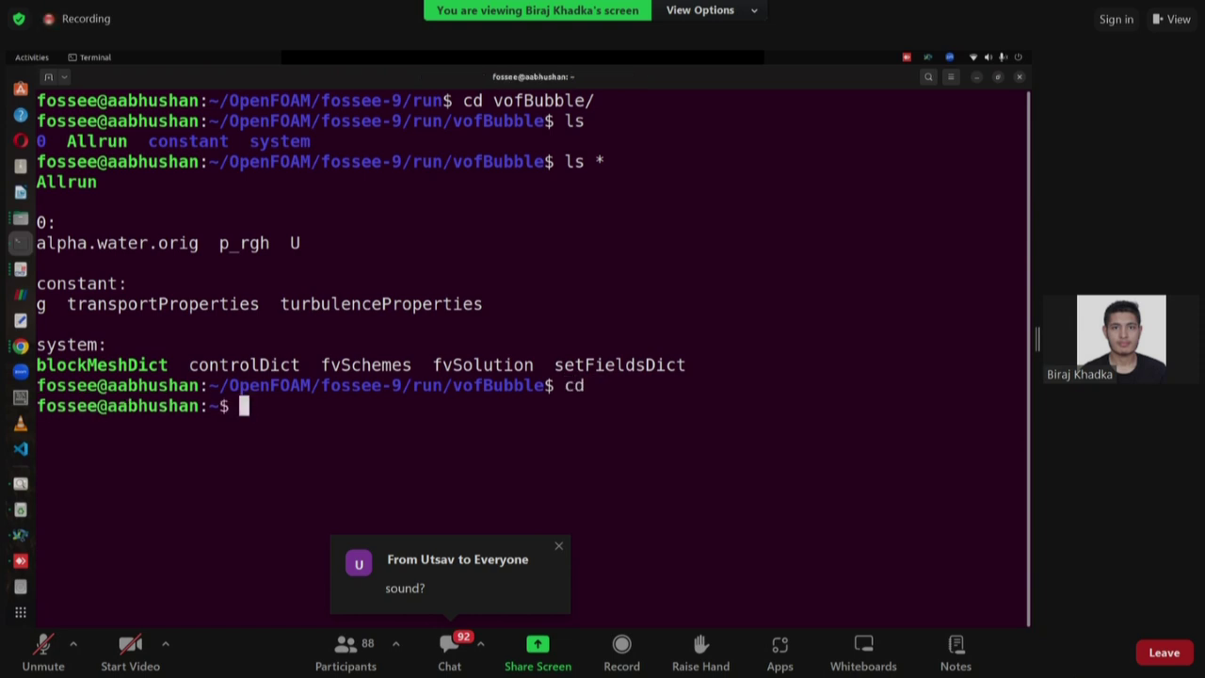
pyautogui.write('run')
pyautogui.press('Return')
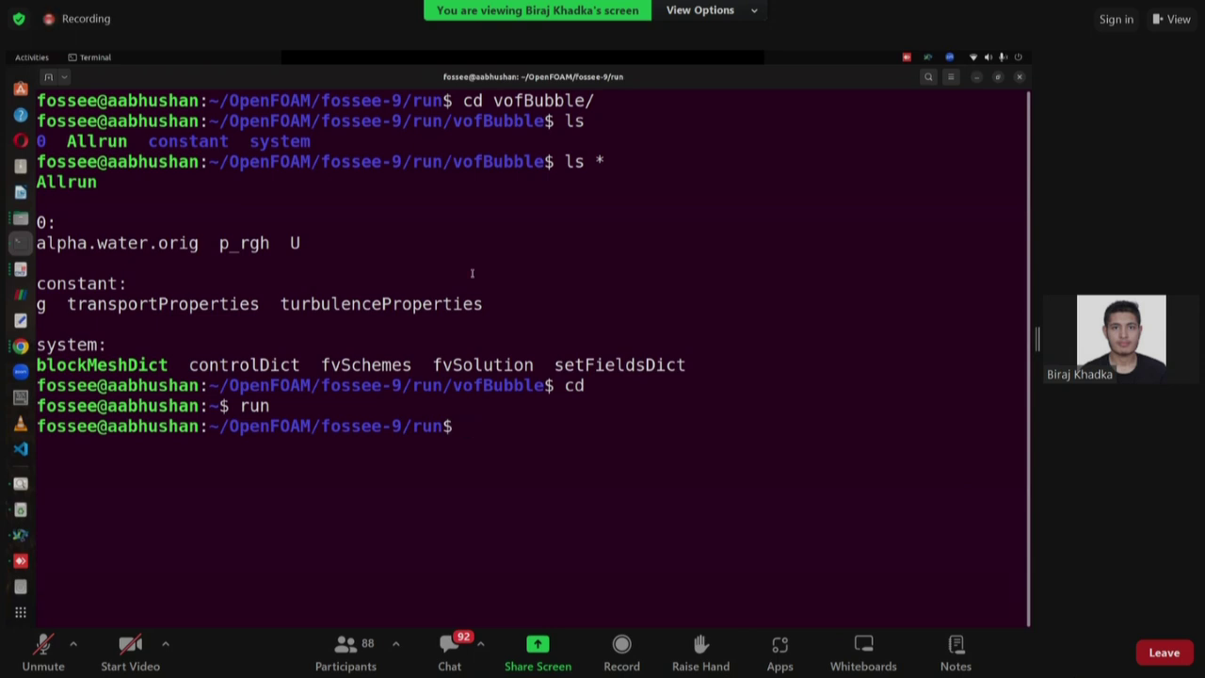
# Enter the vofBubble case and list the files in its 0, constant and system folders.
pyautogui.write('cd vo')
pyautogui.press('Tab')
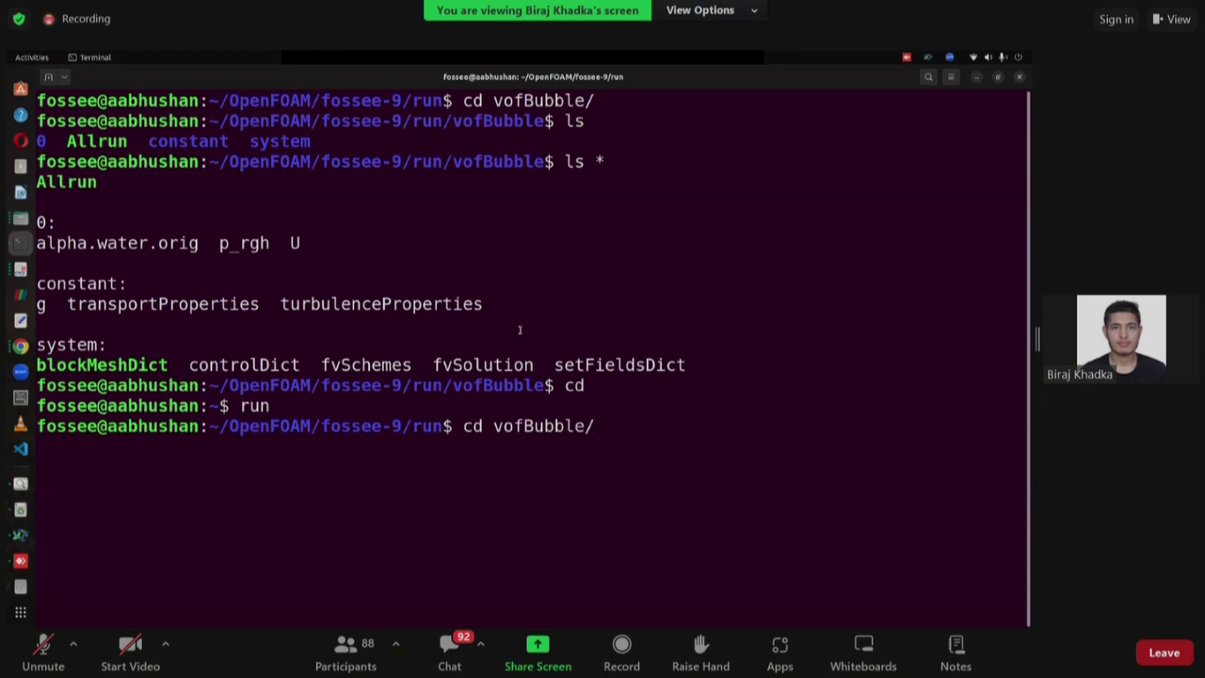
pyautogui.press('Return')
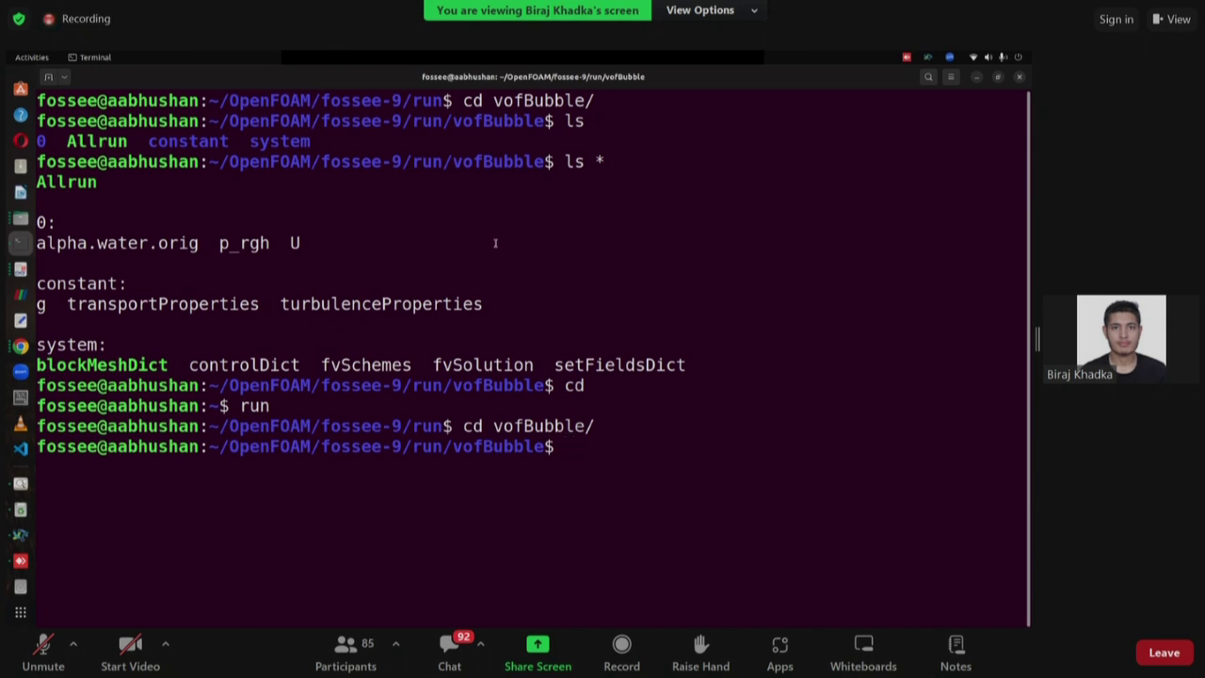
pyautogui.write('ls *')
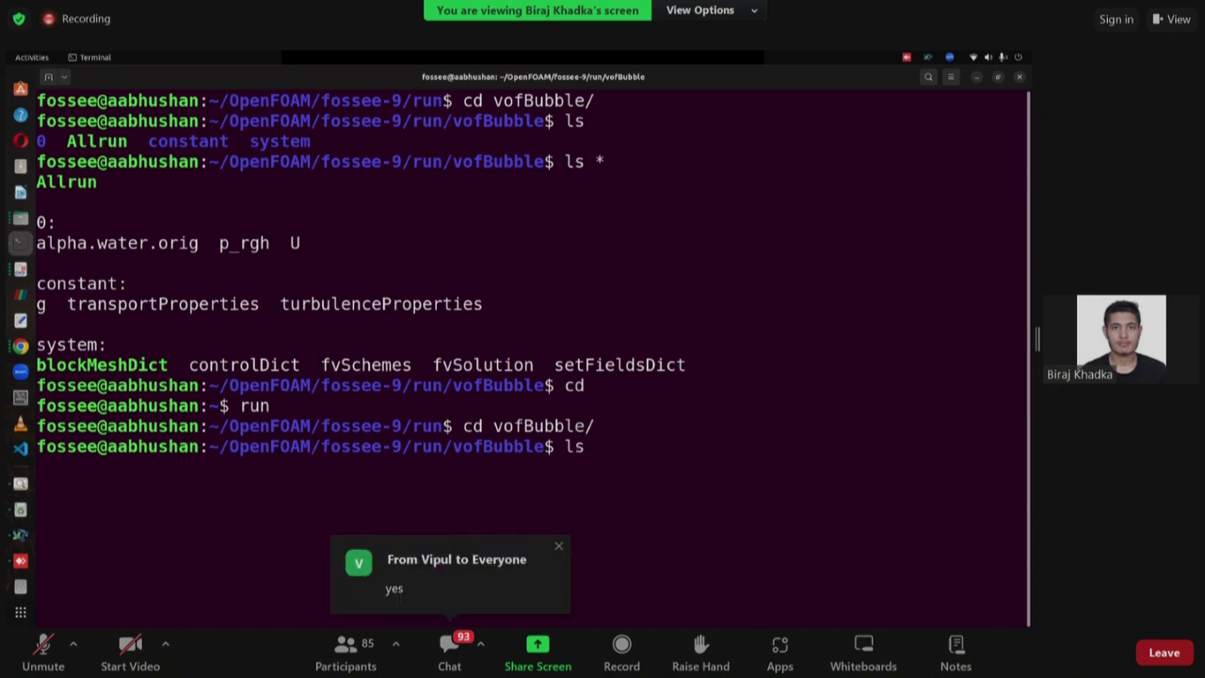
pyautogui.press('Return')
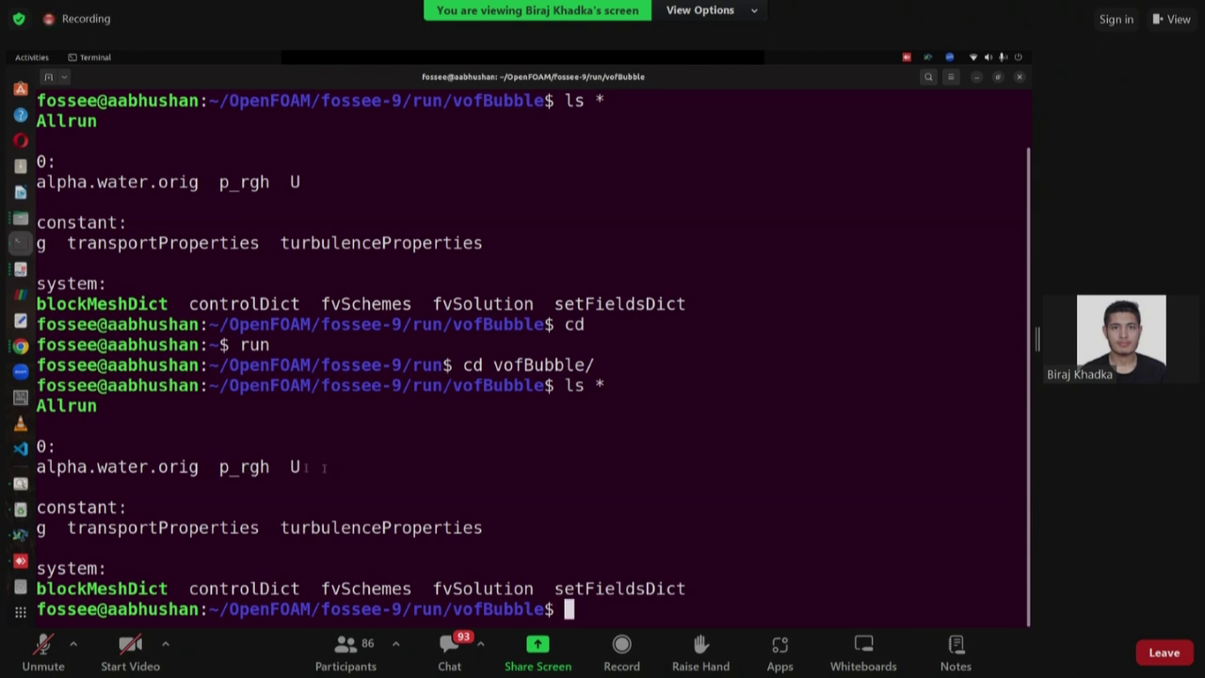
pyautogui.rightClick(287, 466)
pyautogui.click(283, 466)
pyautogui.doubleClick(559, 588)
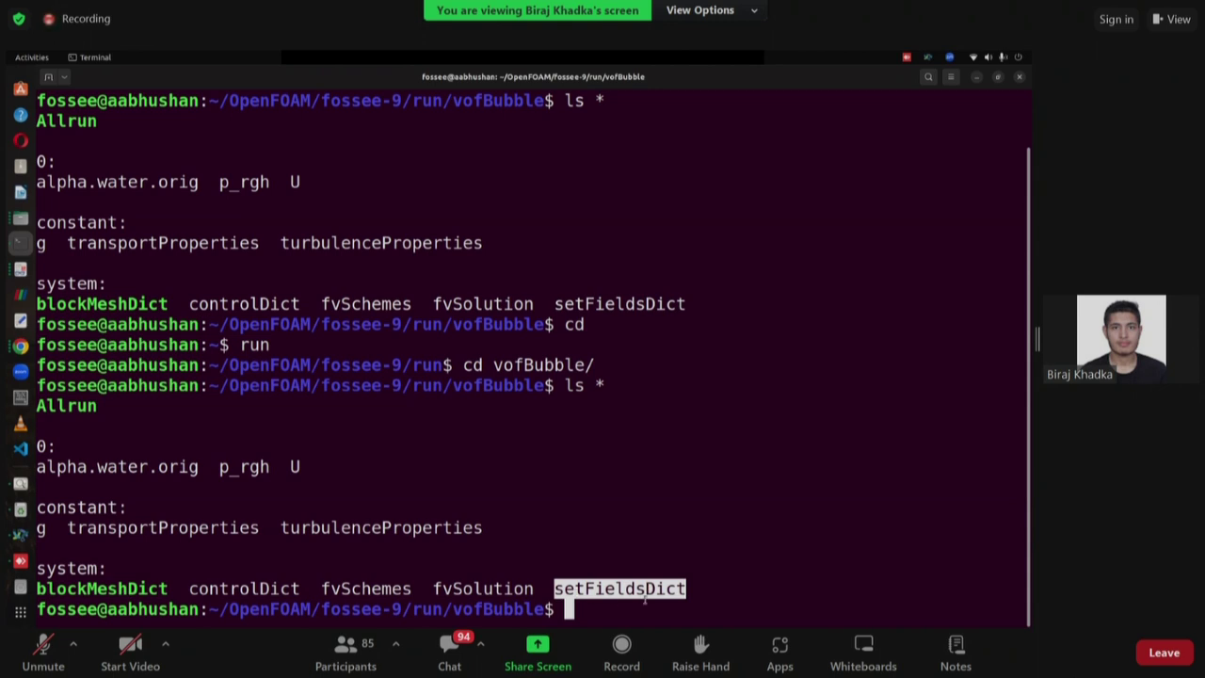
pyautogui.click(613, 609)
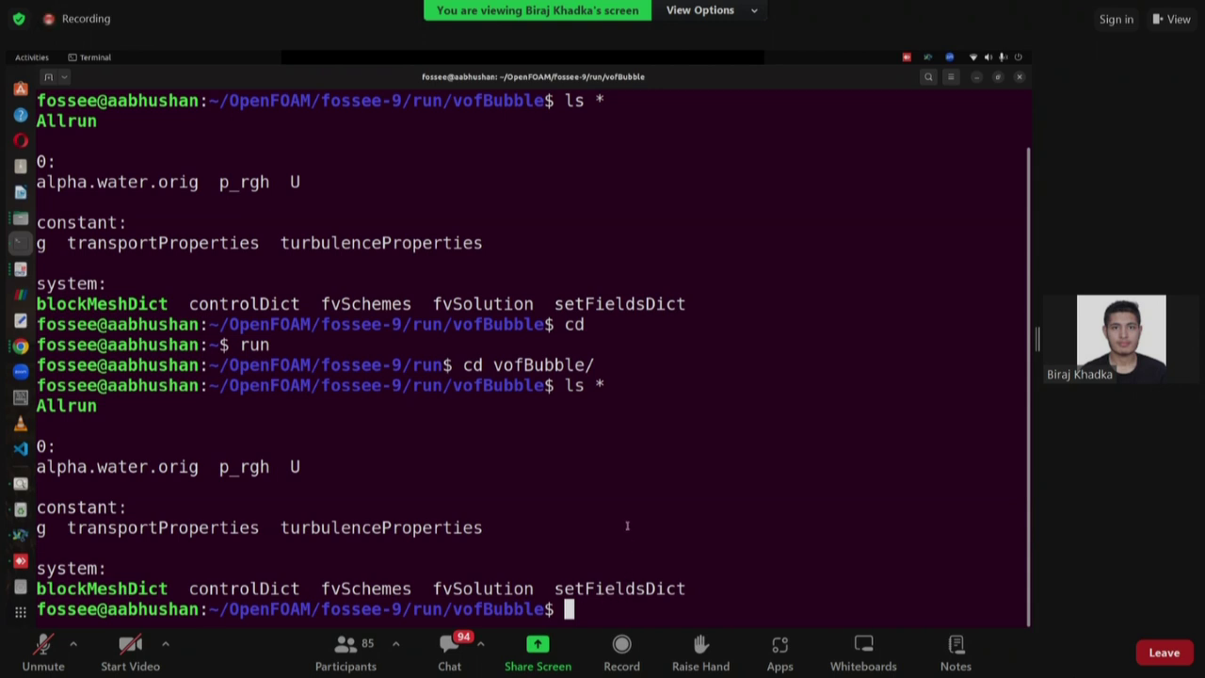
pyautogui.write('g')
pyautogui.press('BackSpace')
pyautogui.write('gedit ')
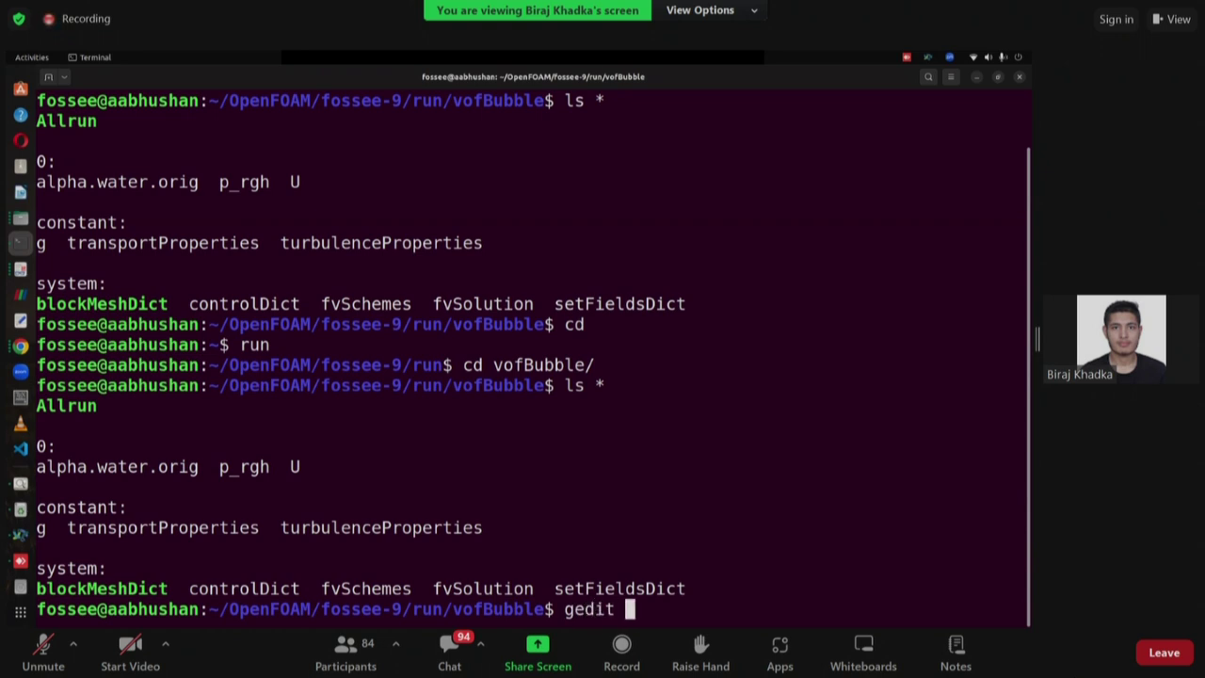
pyautogui.write('sys')
pyautogui.press('Tab')
pyautogui.write('bl')
pyautogui.press('Tab')
pyautogui.press('Return')
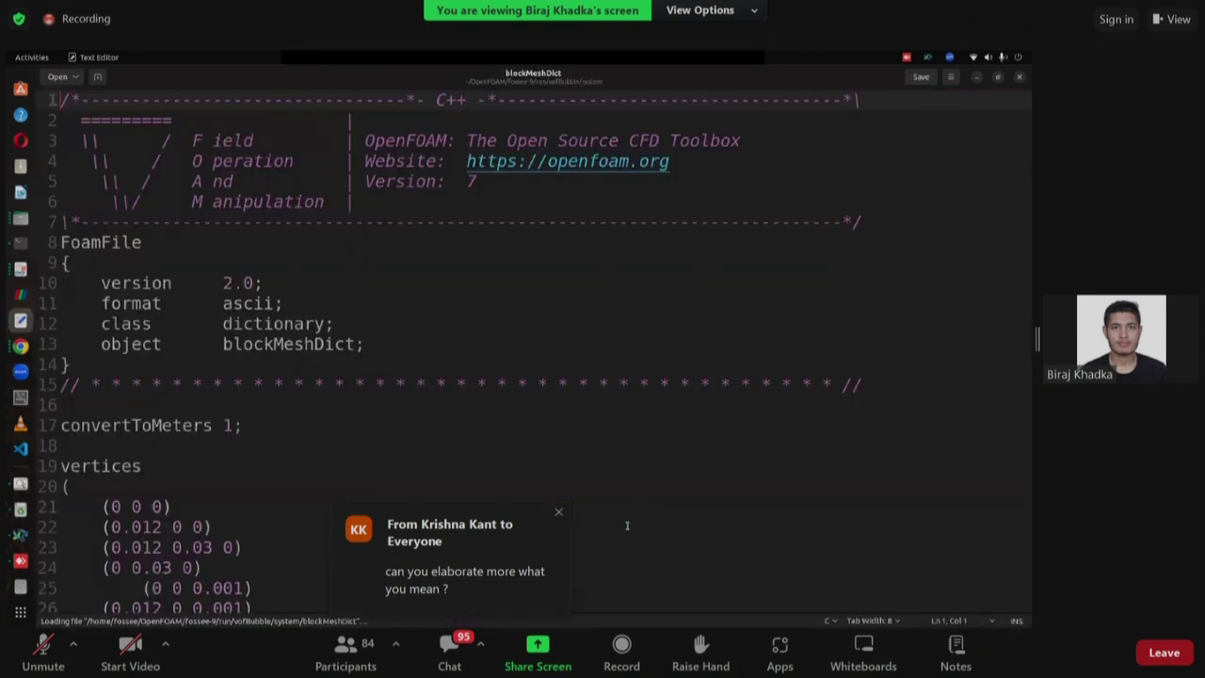
pyautogui.scroll(-3, 265, 437)
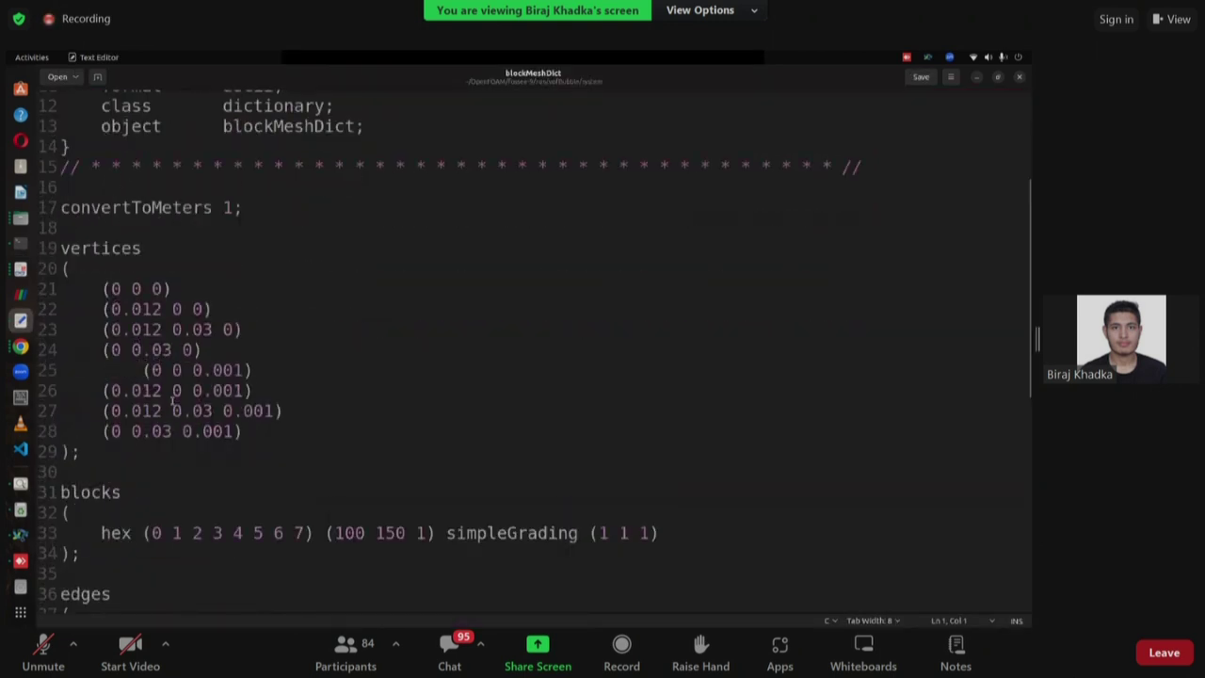
pyautogui.scroll(-2, 246, 457)
pyautogui.scroll(1, 247, 457)
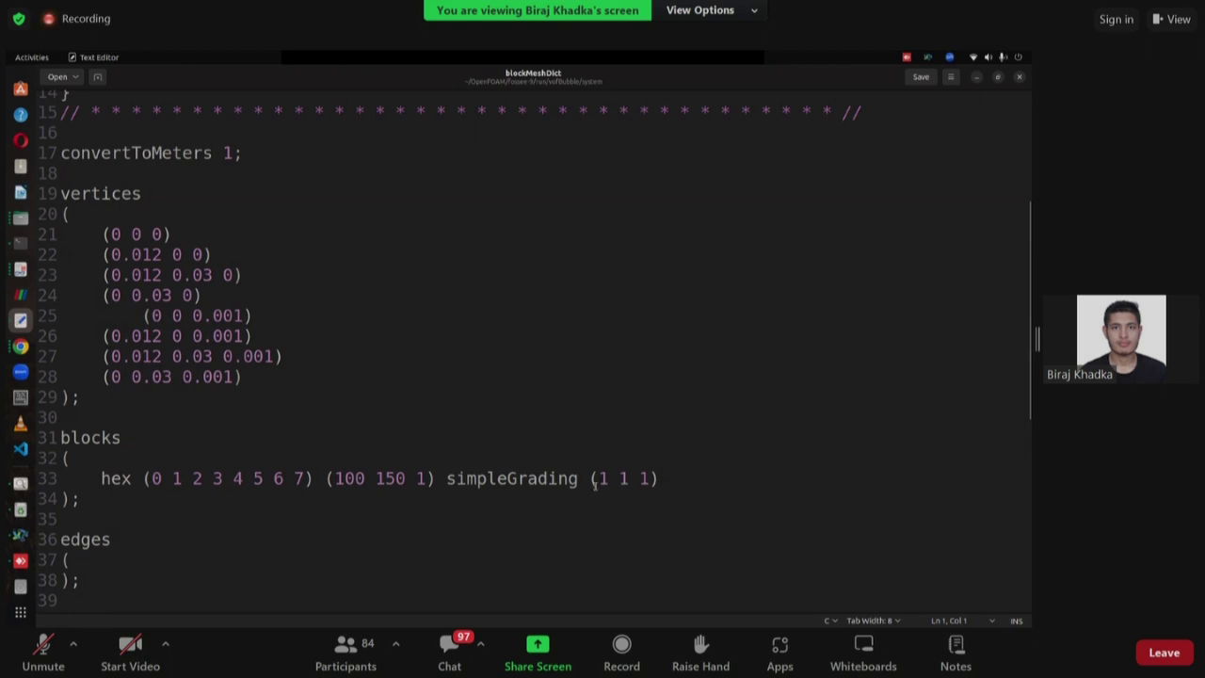
pyautogui.scroll(-4, 394, 503)
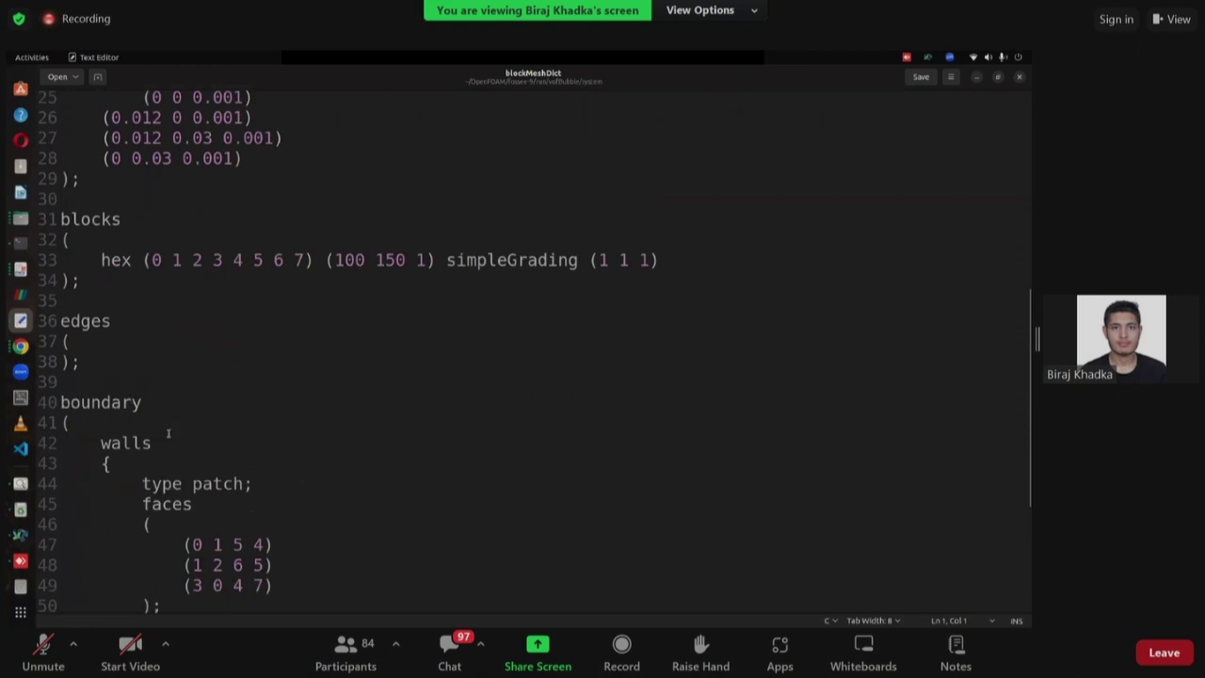
pyautogui.scroll(-4, 137, 384)
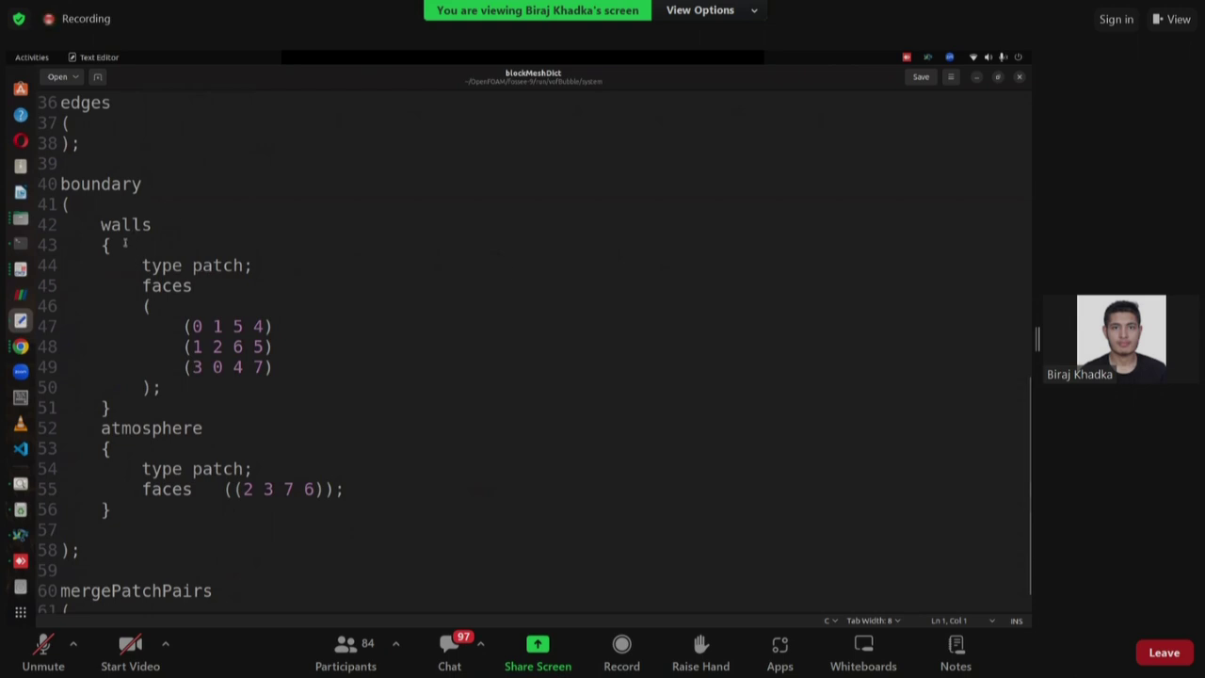
pyautogui.scroll(-1, 172, 348)
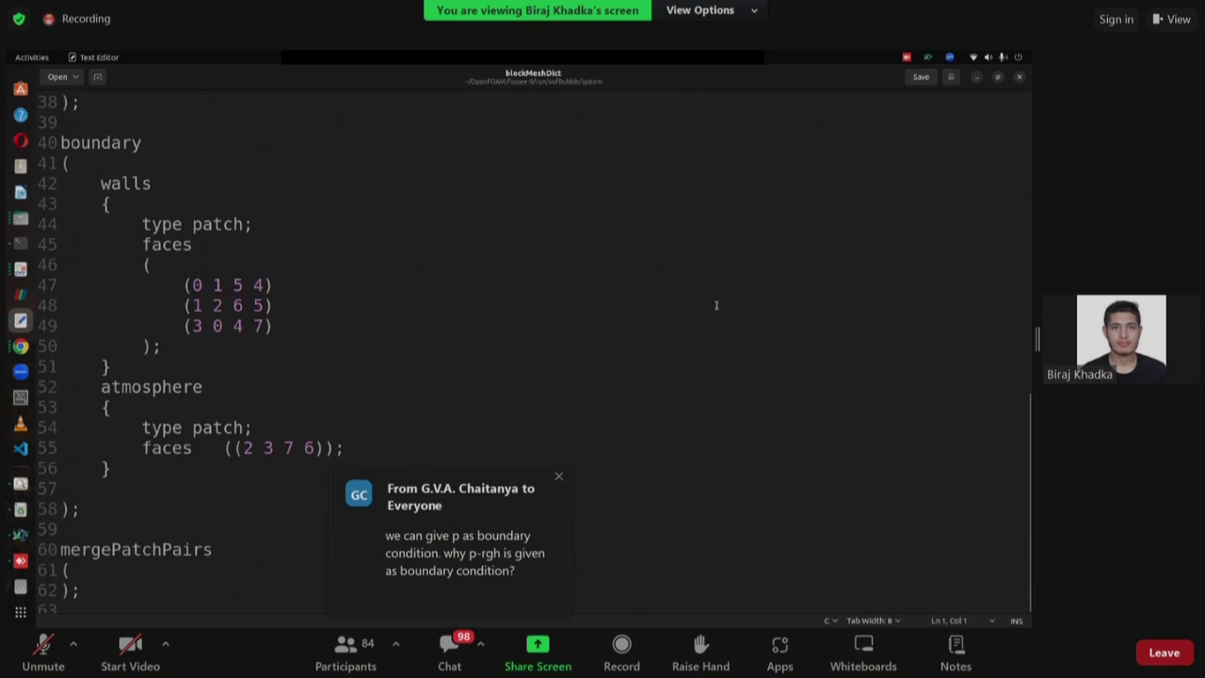
pyautogui.scroll(6, 627, 333)
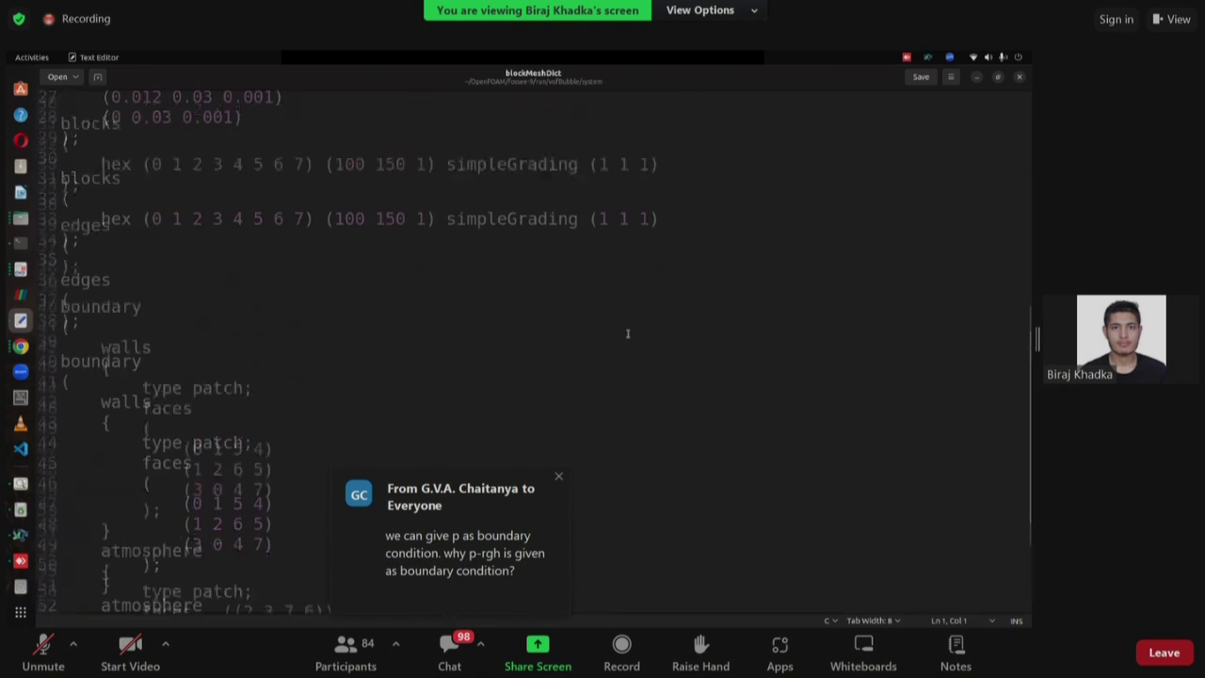
pyautogui.click(1018, 79)
pyautogui.write('g')
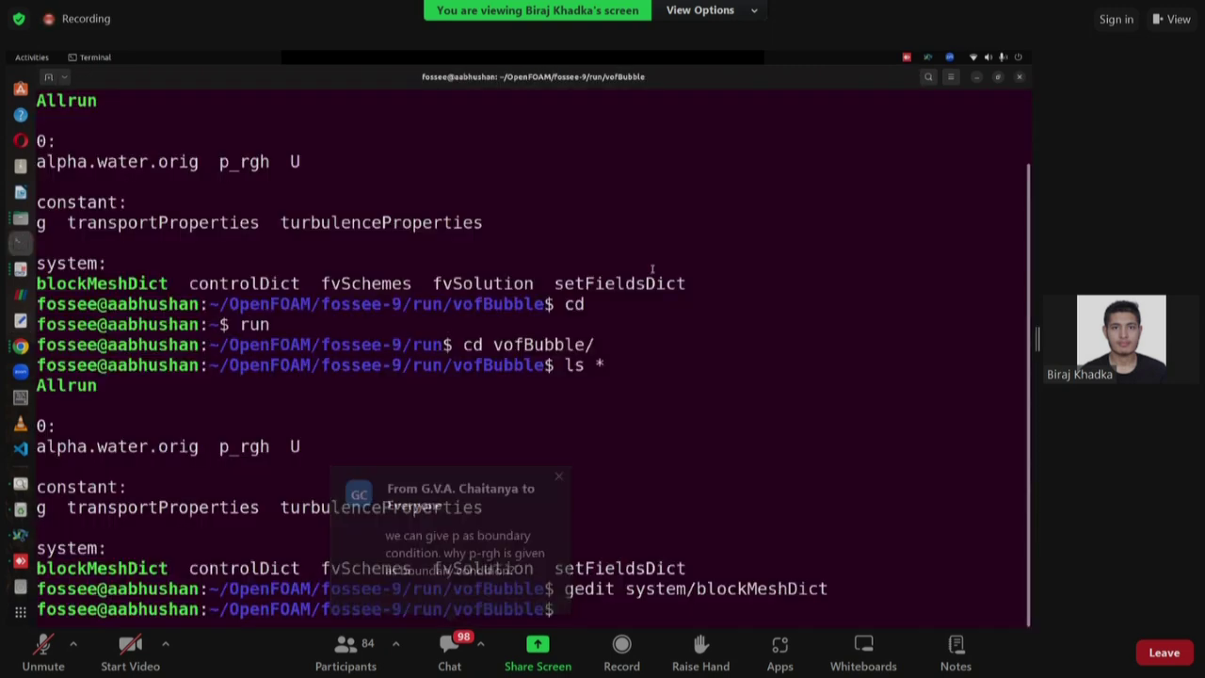
pyautogui.write('edut')
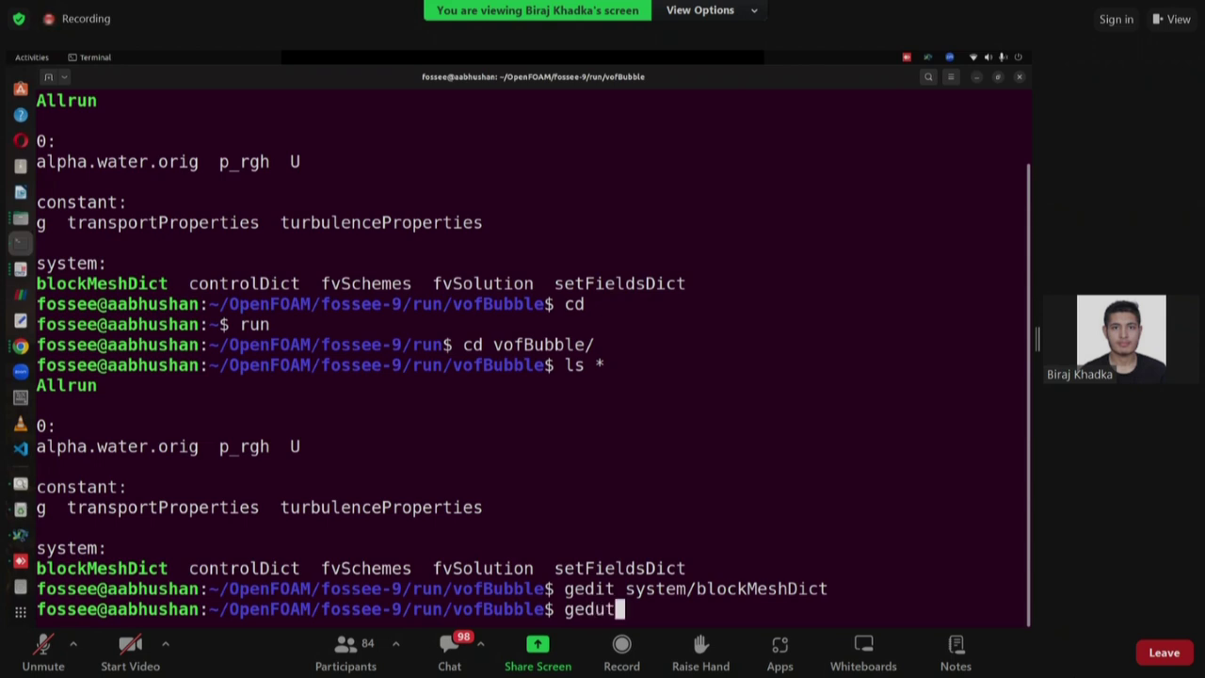
pyautogui.press('BackSpace')
pyautogui.press('BackSpace')
pyautogui.press('BackSpace')
pyautogui.write('it 0/U')
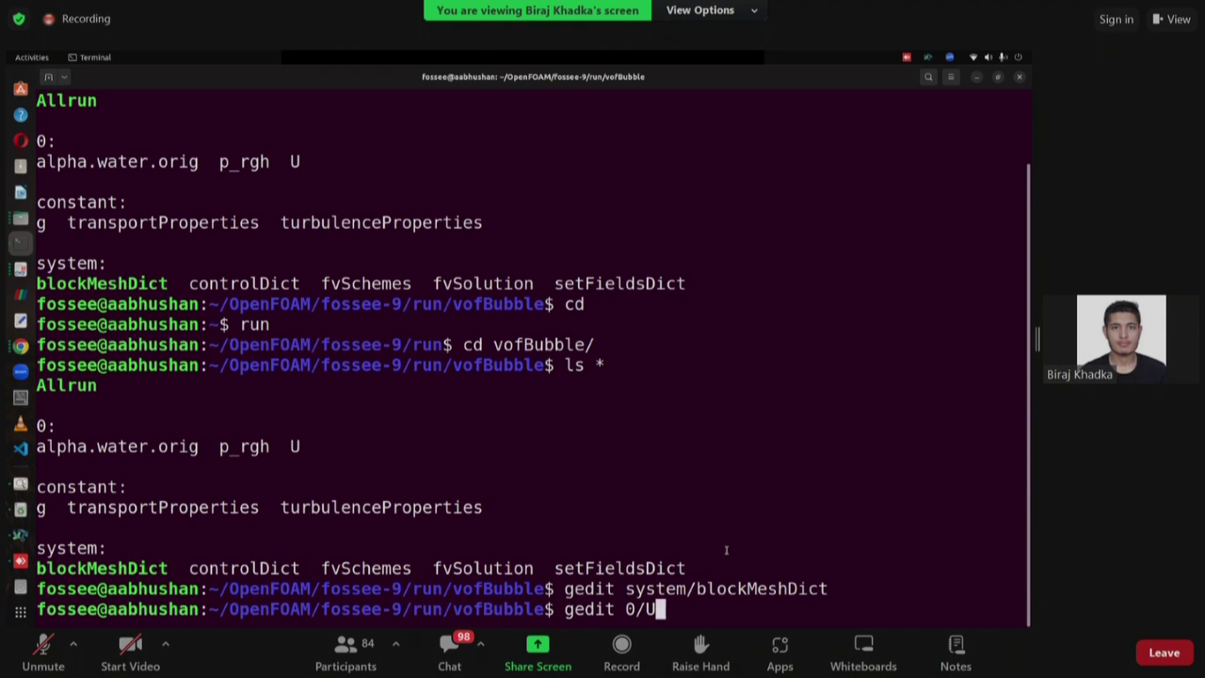
pyautogui.press('Return')
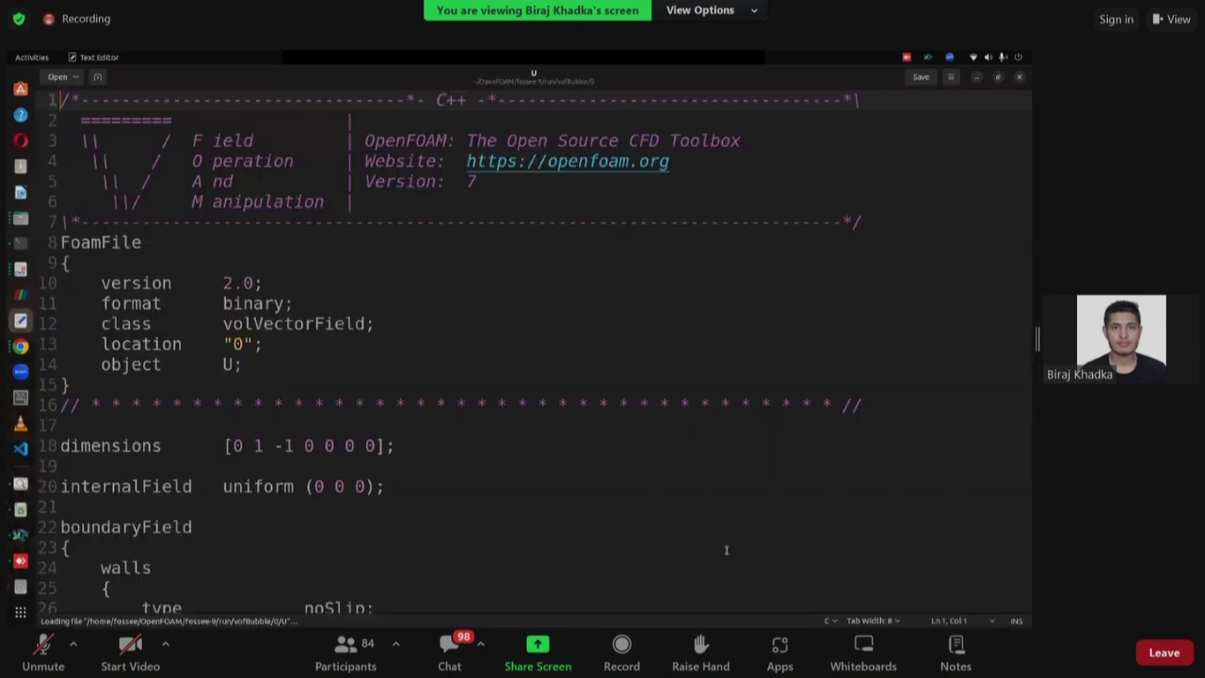
pyautogui.scroll(-5, 376, 423)
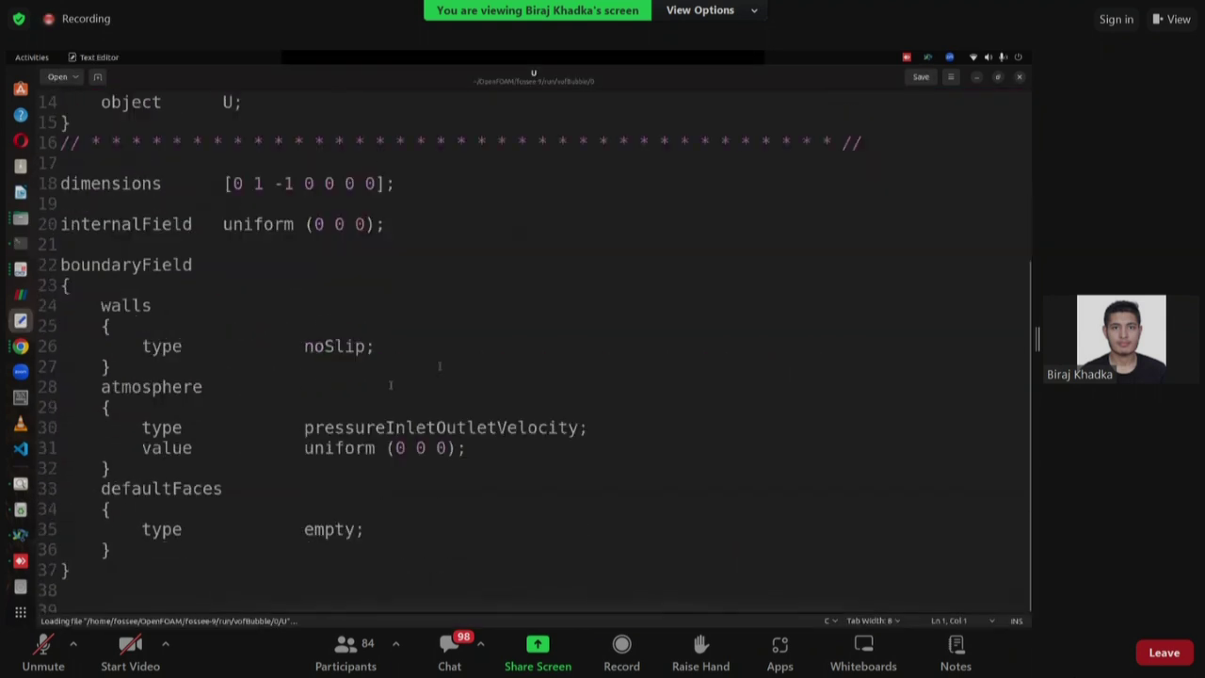
pyautogui.doubleClick(315, 347)
pyautogui.click(405, 350)
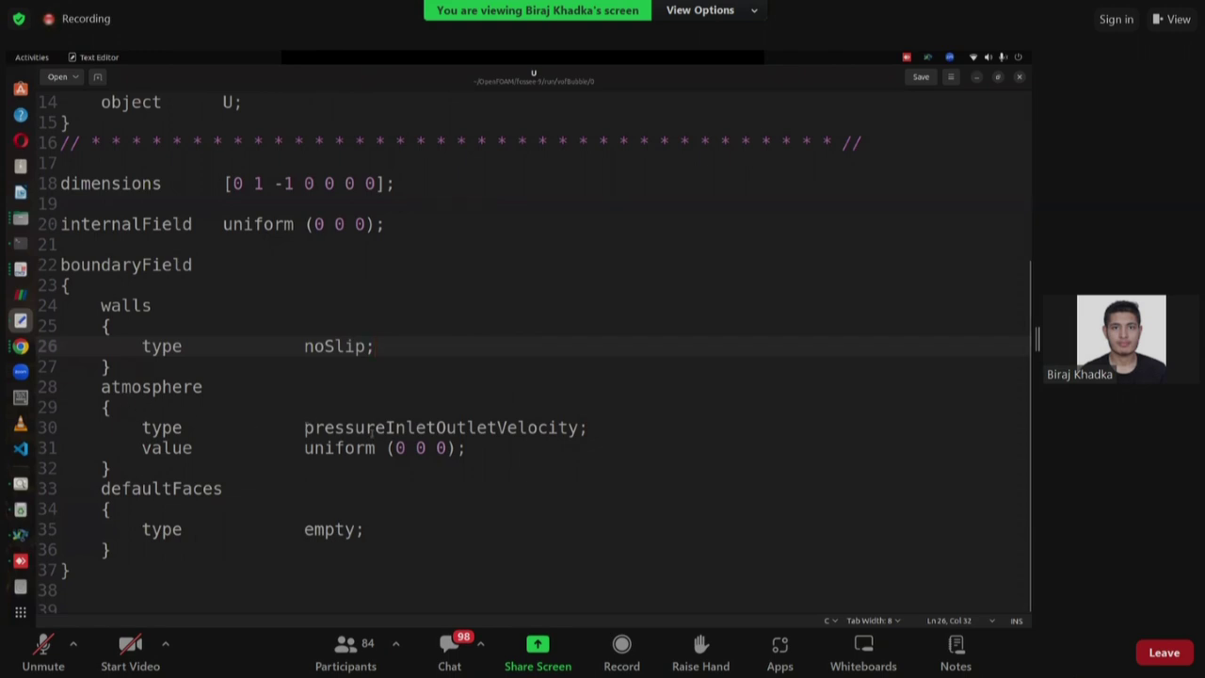
pyautogui.moveTo(468, 449); pyautogui.dragTo(141, 430)
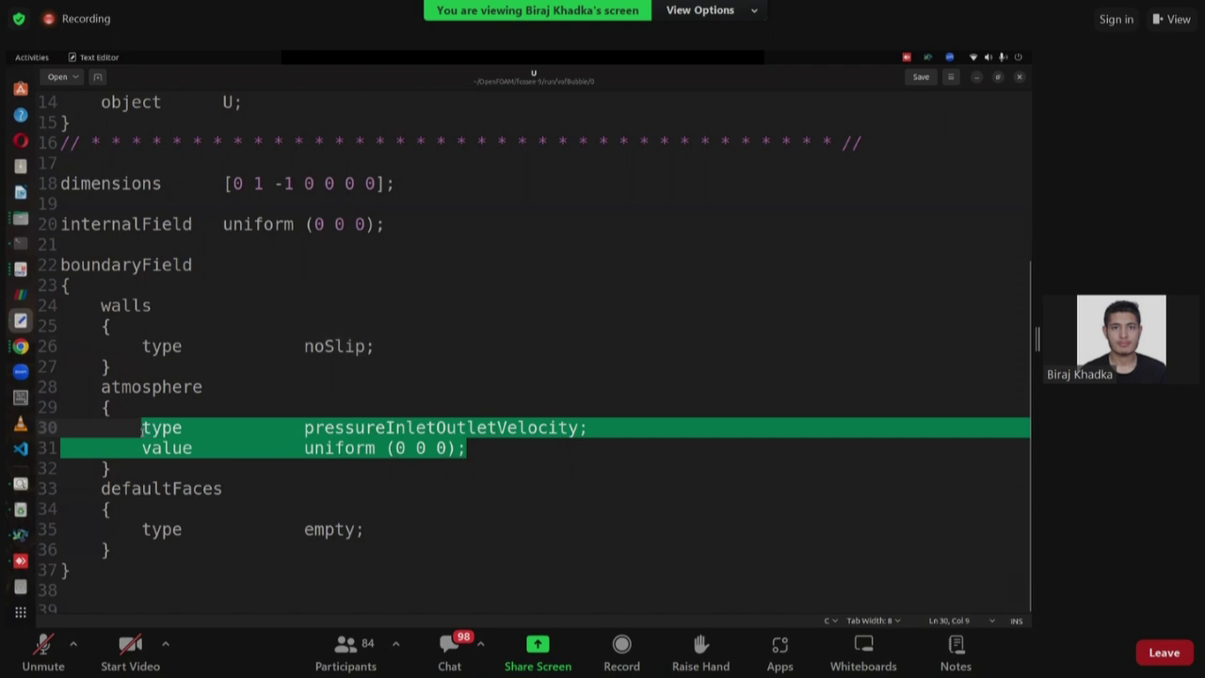
pyautogui.click(283, 429)
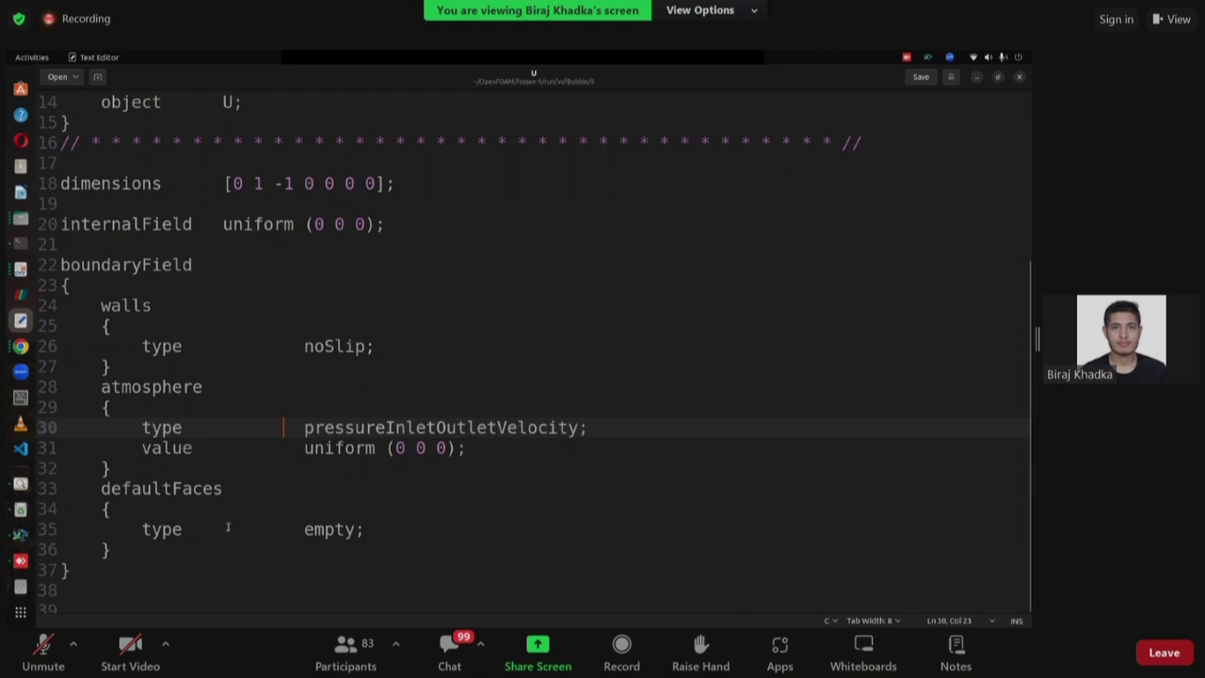
pyautogui.scroll(3, 580, 425)
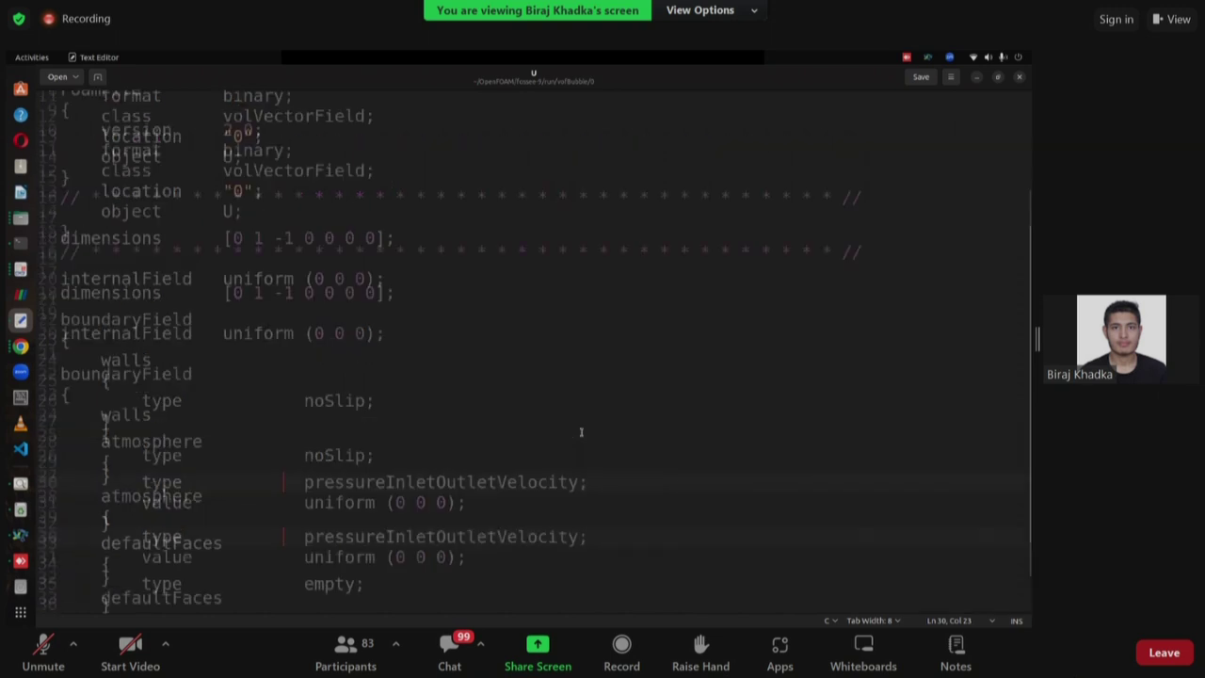
pyautogui.click(1018, 77)
pyautogui.press('Up')
pyautogui.press('BackSpace')
# Open 0/p_rgh in gedit to view its boundary conditions.
pyautogui.write('p')
pyautogui.press('Tab')
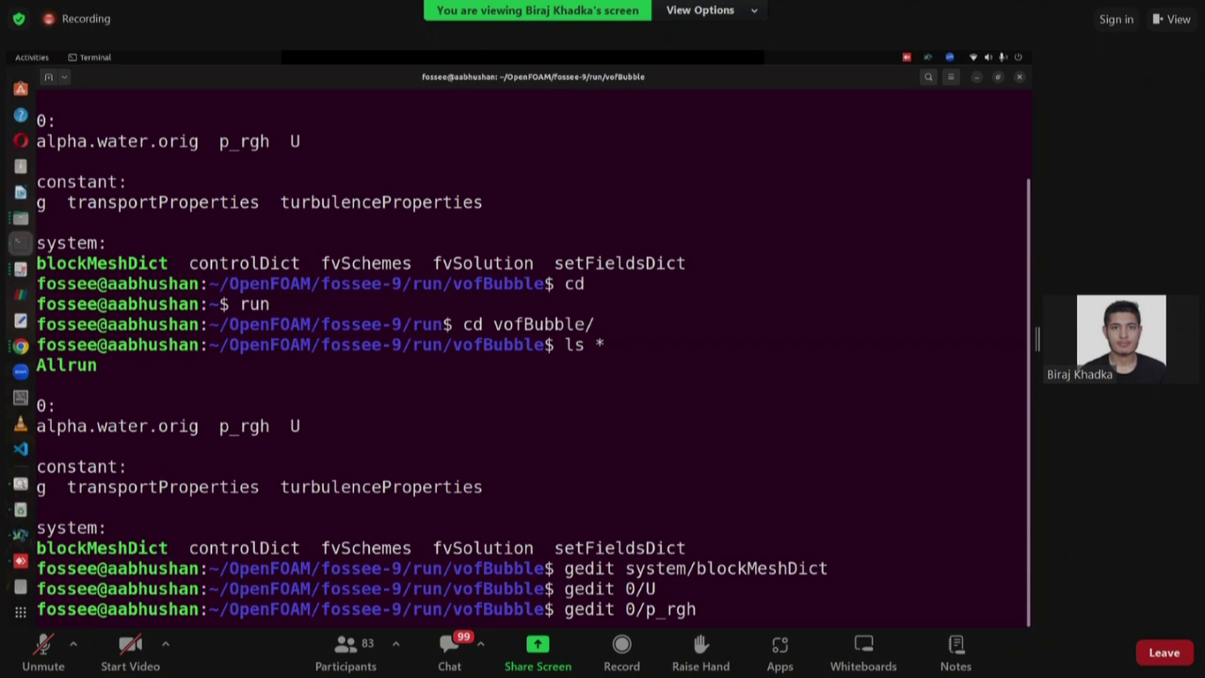
pyautogui.press('Return')
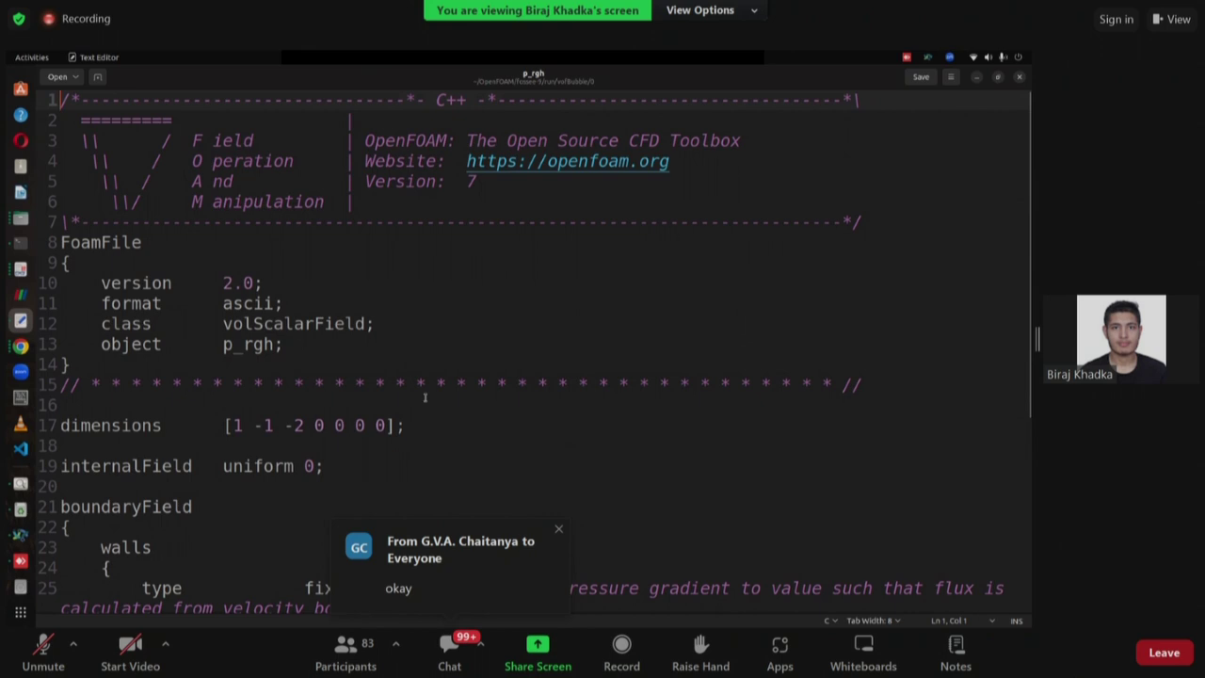
pyautogui.scroll(-3, 424, 396)
pyautogui.scroll(1, 414, 386)
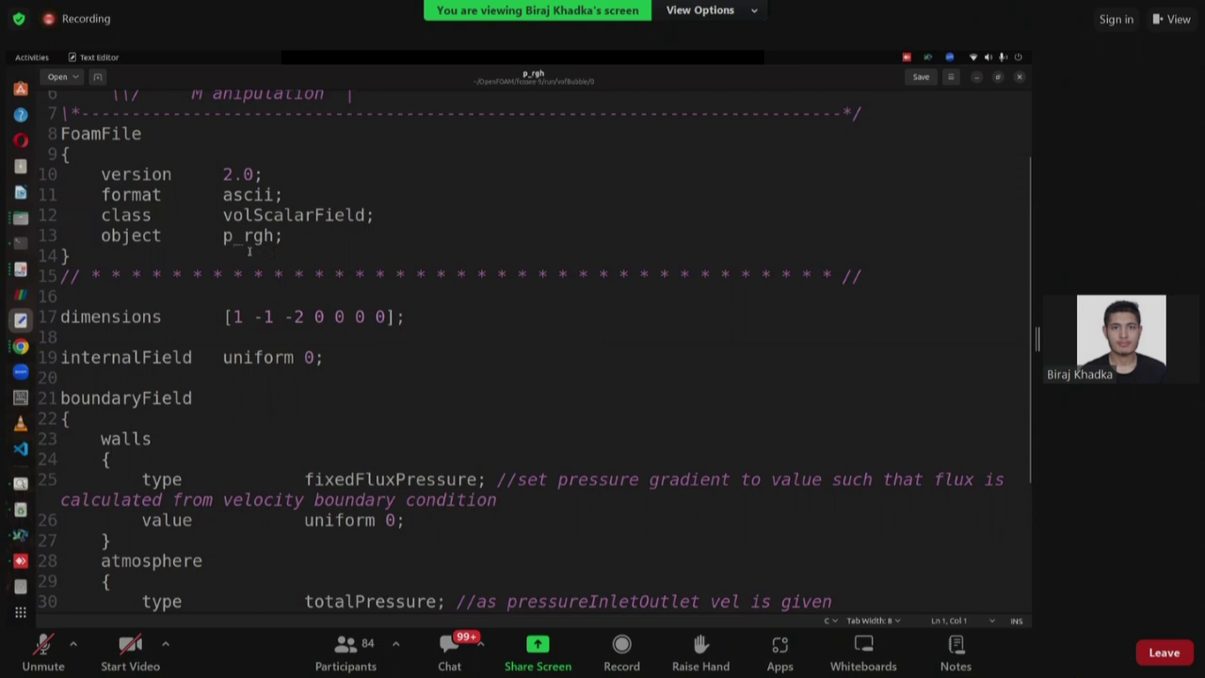
# Highlight the totalPressure condition on the atmosphere patch, then close p_rgh.
pyautogui.scroll(-3, 217, 314)
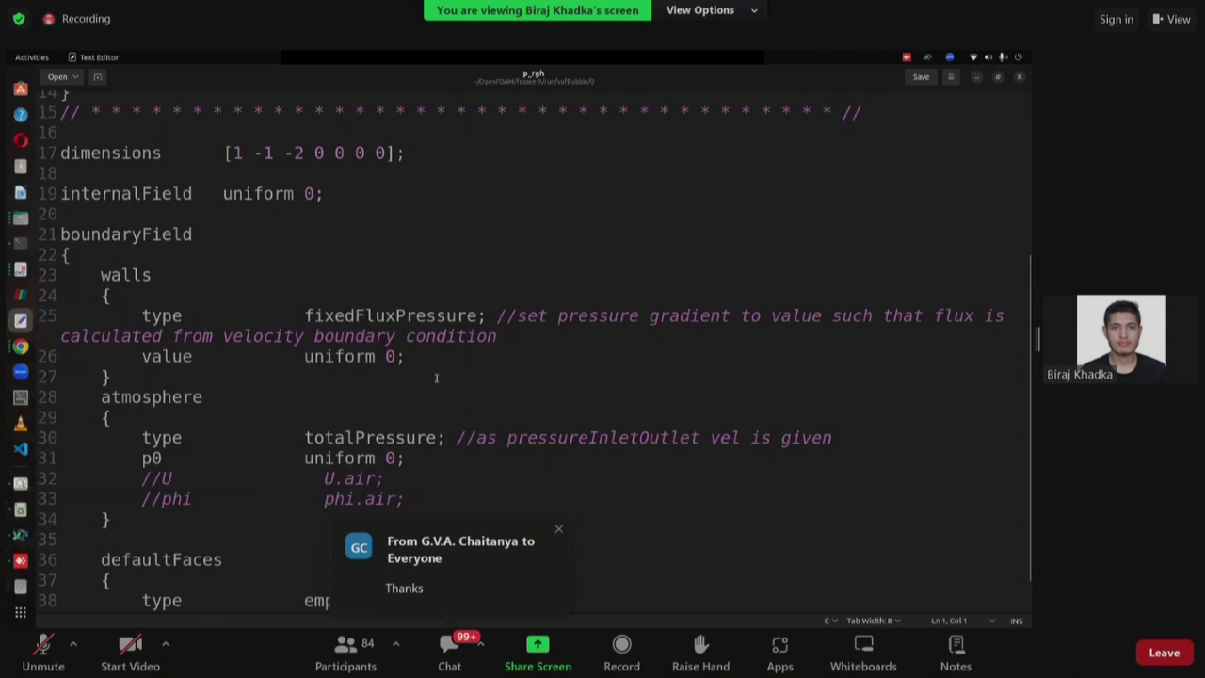
pyautogui.scroll(-1, 339, 423)
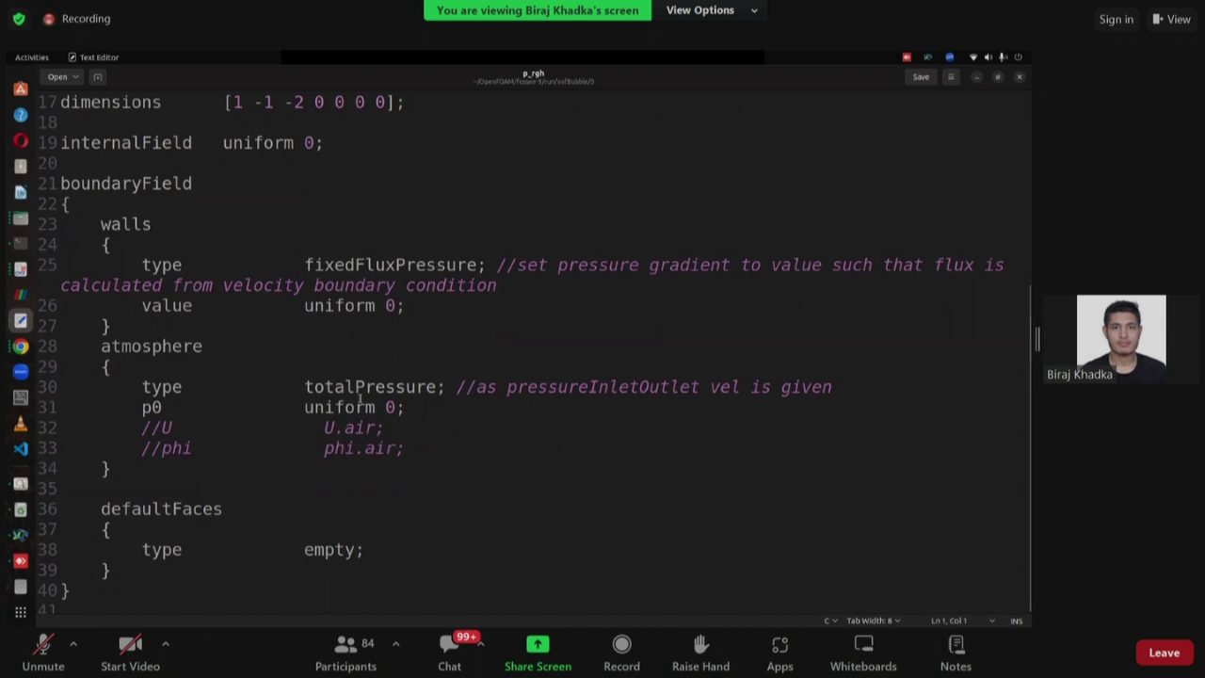
pyautogui.moveTo(304, 387); pyautogui.dragTo(436, 387)
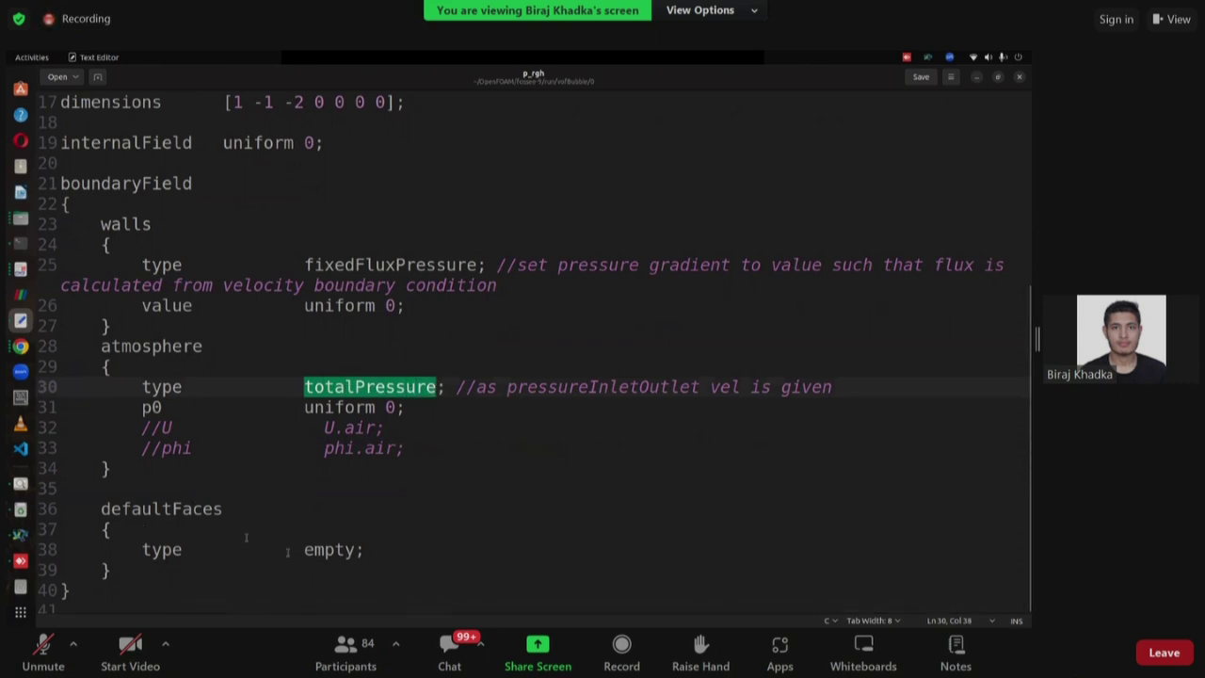
pyautogui.click(1019, 76)
# Open 0/alpha.water.orig in gedit and highlight the internalField uniform 0 line.
pyautogui.write('ge')
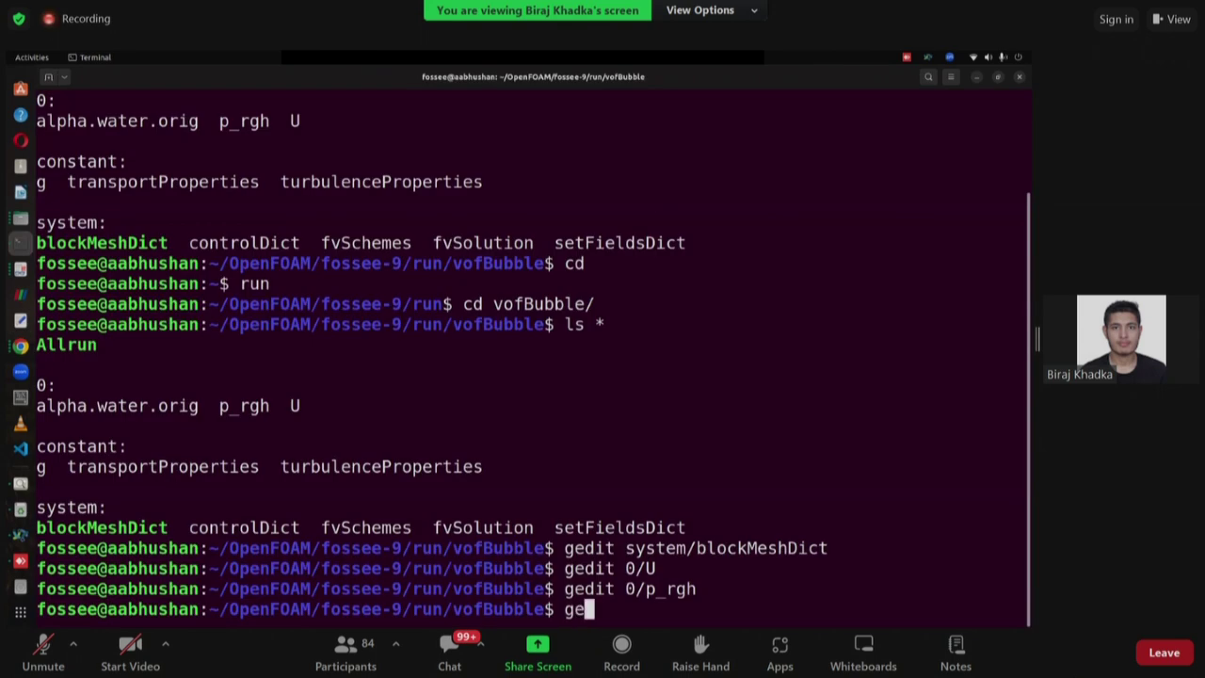
pyautogui.write('dit alp')
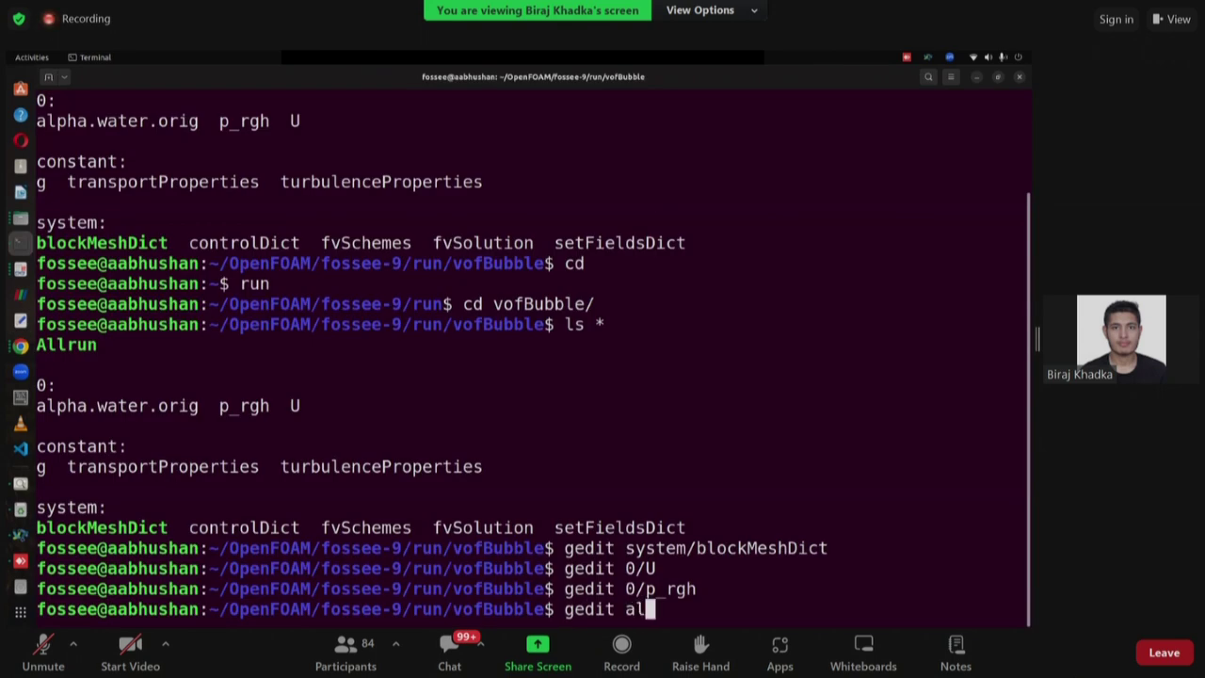
pyautogui.press('BackSpace')
pyautogui.press('BackSpace')
pyautogui.press('BackSpace')
pyautogui.write('0/al')
pyautogui.press('Tab')
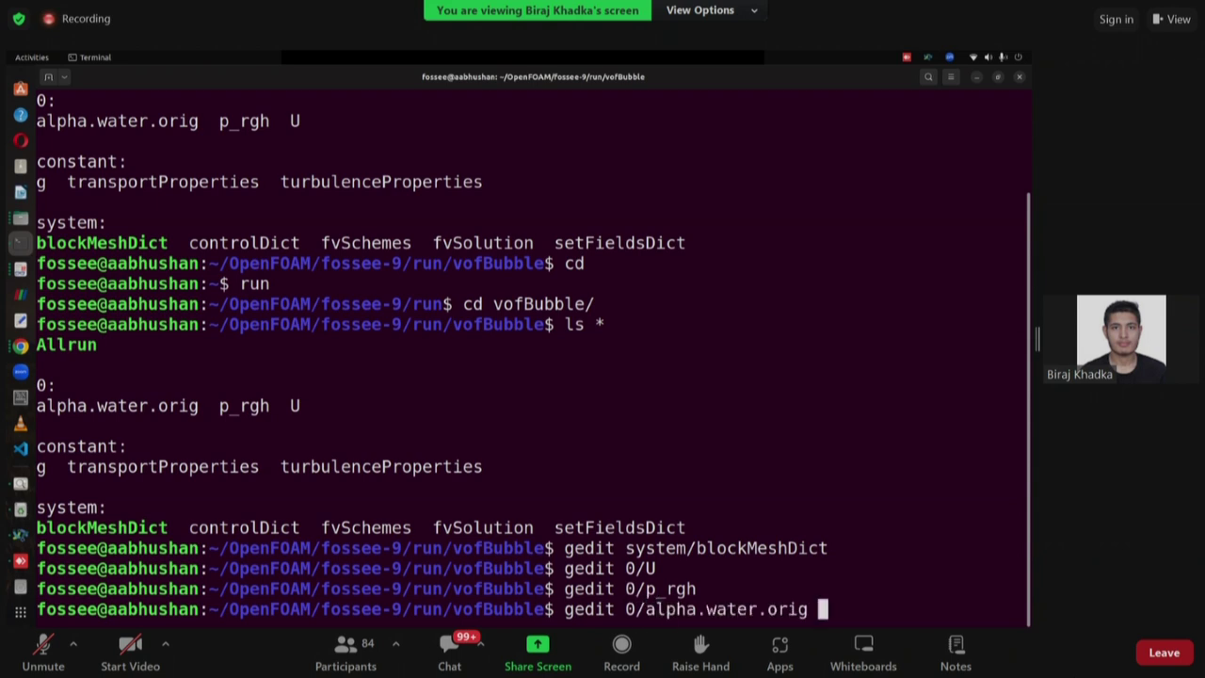
pyautogui.press('Return')
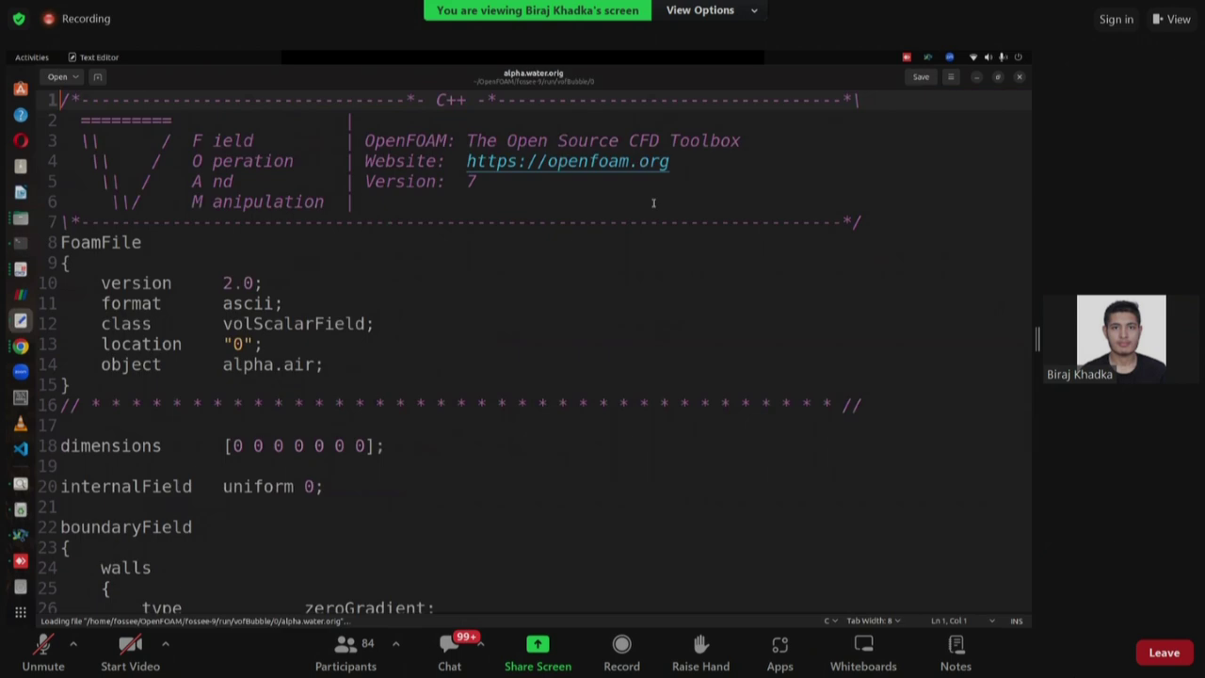
pyautogui.scroll(-2, 235, 396)
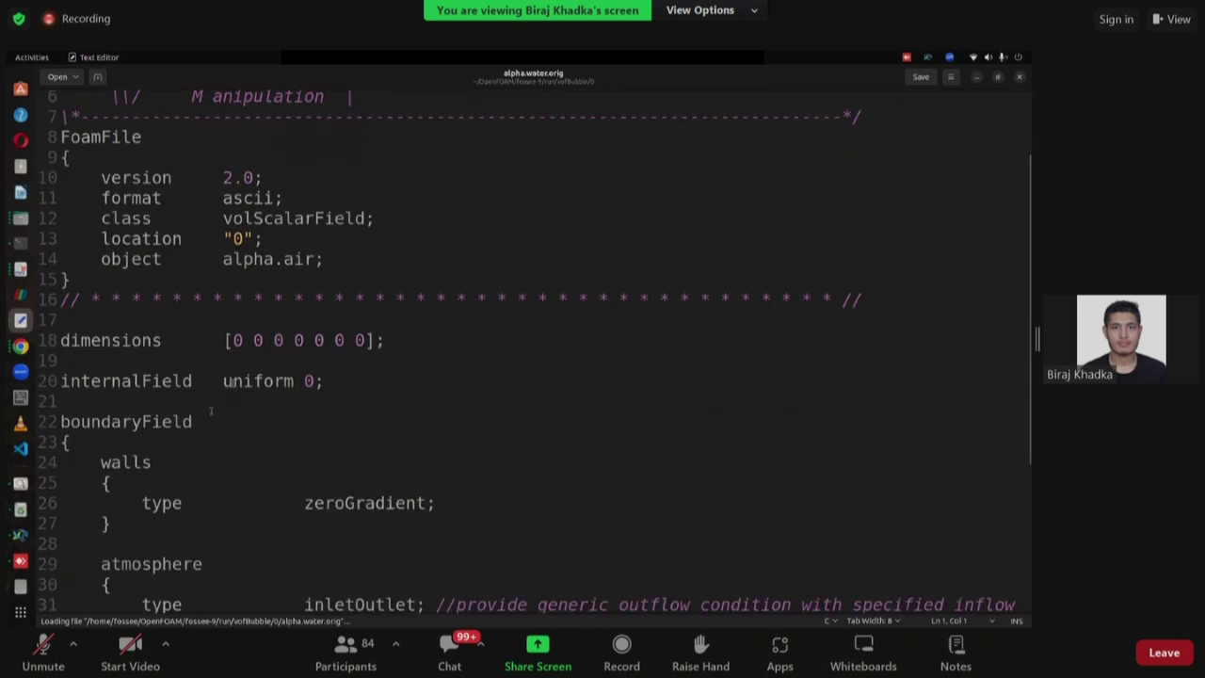
pyautogui.scroll(-2, 211, 410)
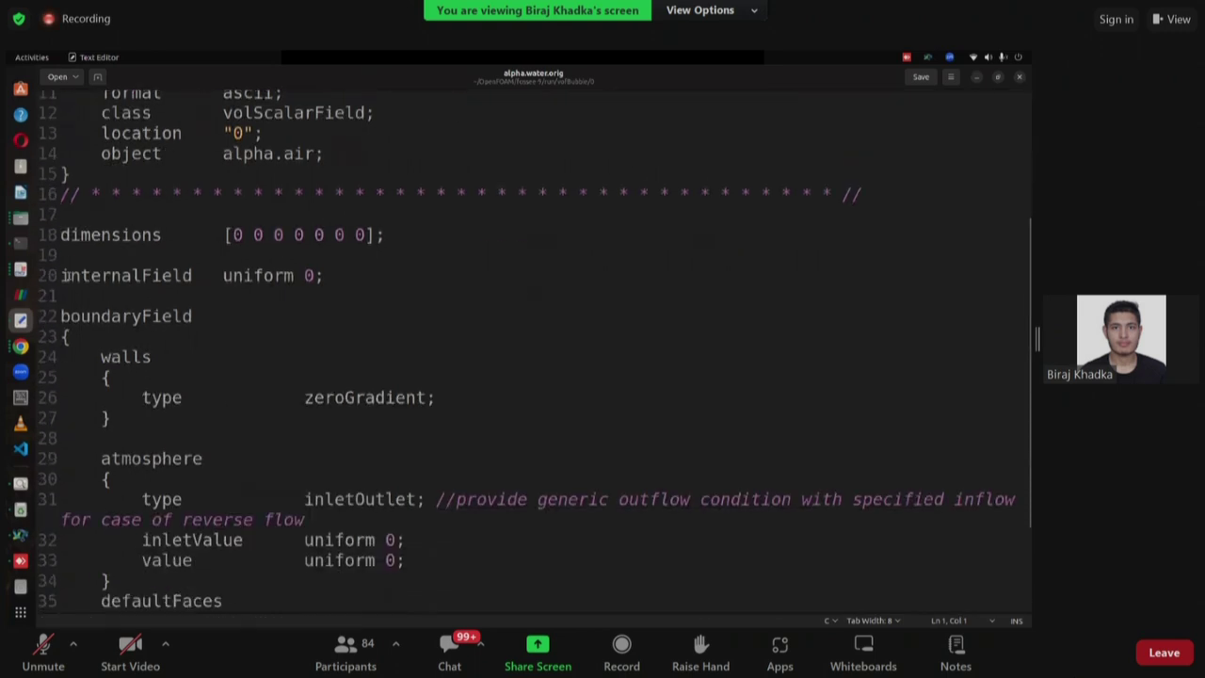
pyautogui.moveTo(62, 274); pyautogui.dragTo(328, 275)
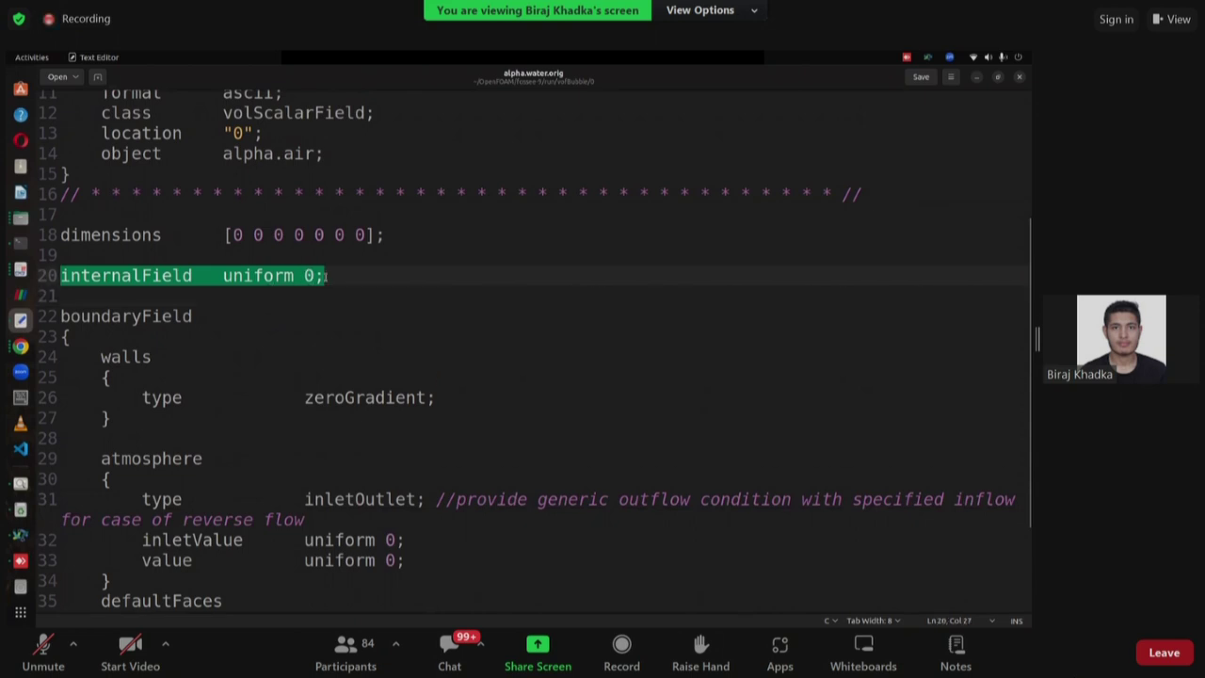
pyautogui.click(140, 234)
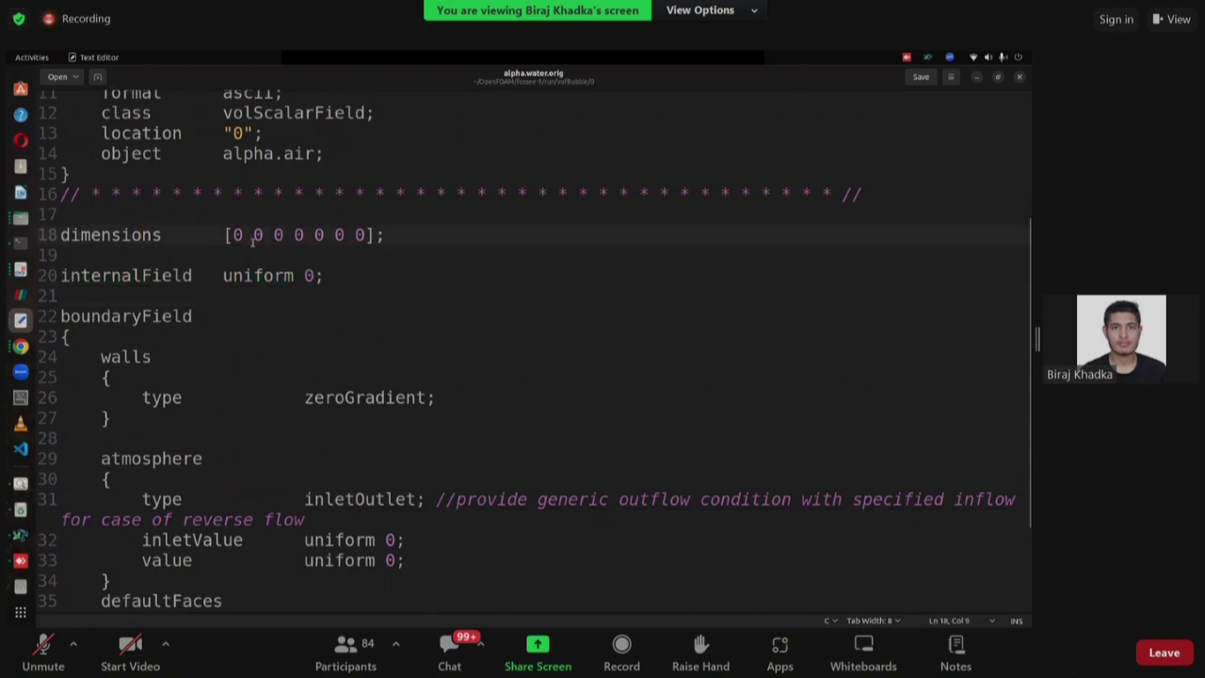
# Highlight zeroGradient on walls and the atmosphere inletOutlet entries, then close the file.
pyautogui.scroll(-3, 182, 312)
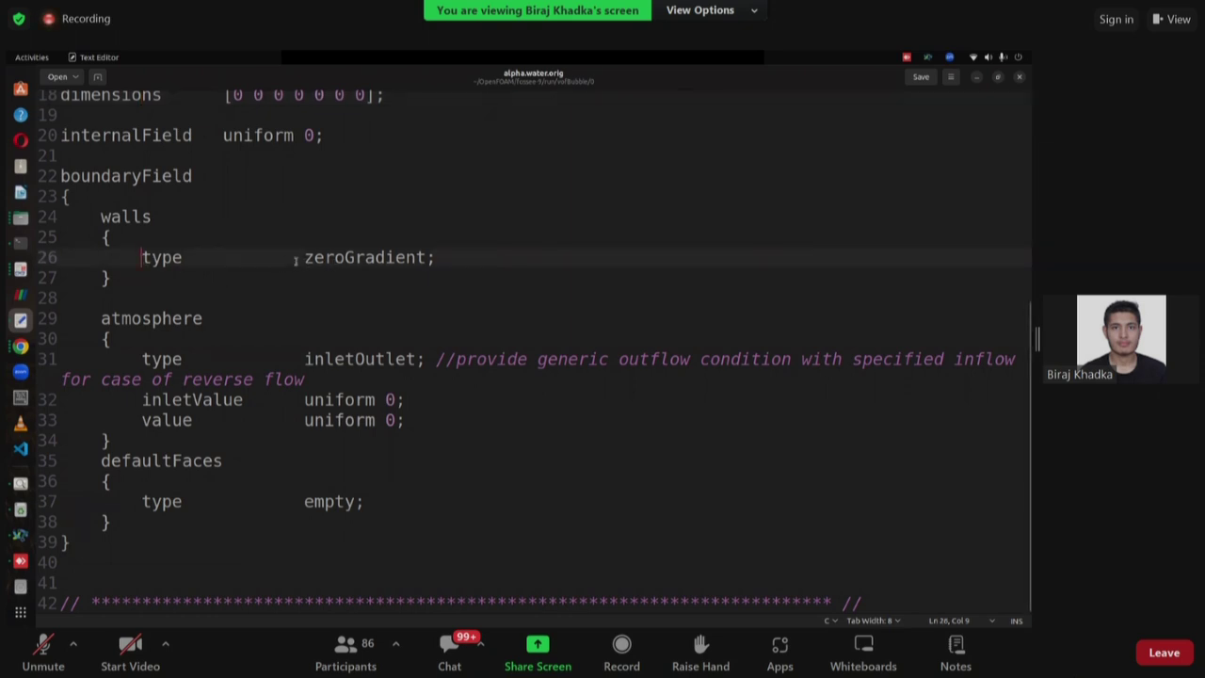
pyautogui.moveTo(303, 259); pyautogui.dragTo(436, 260)
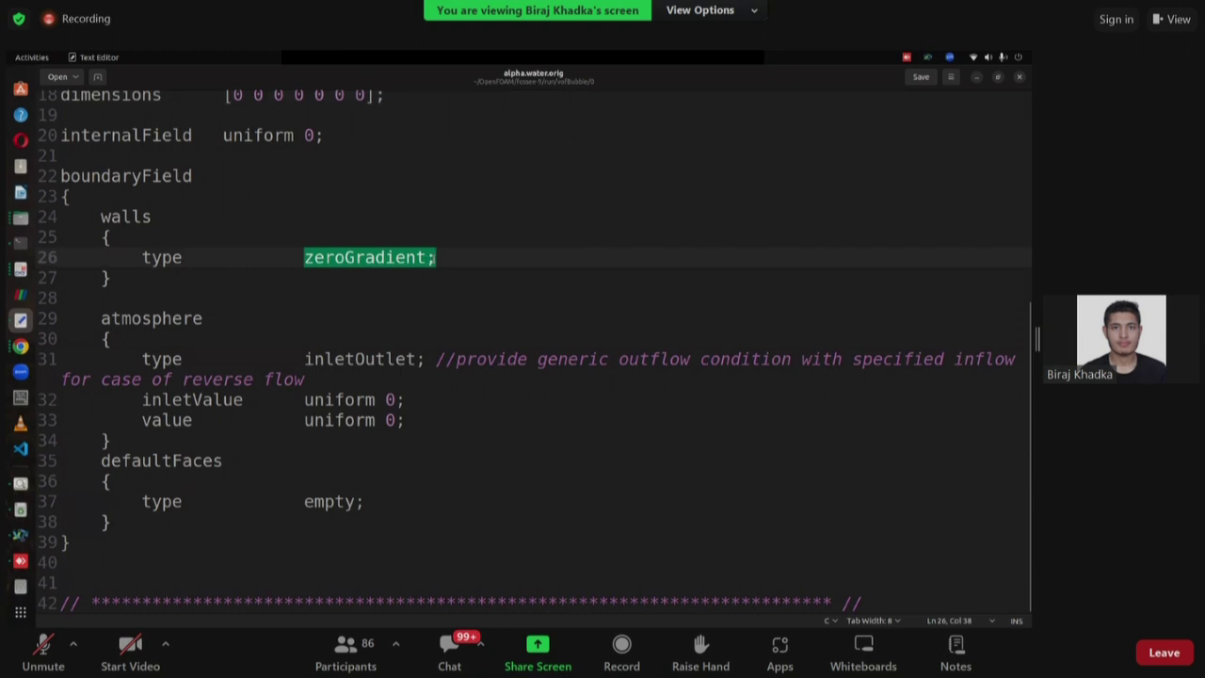
pyautogui.click(455, 266)
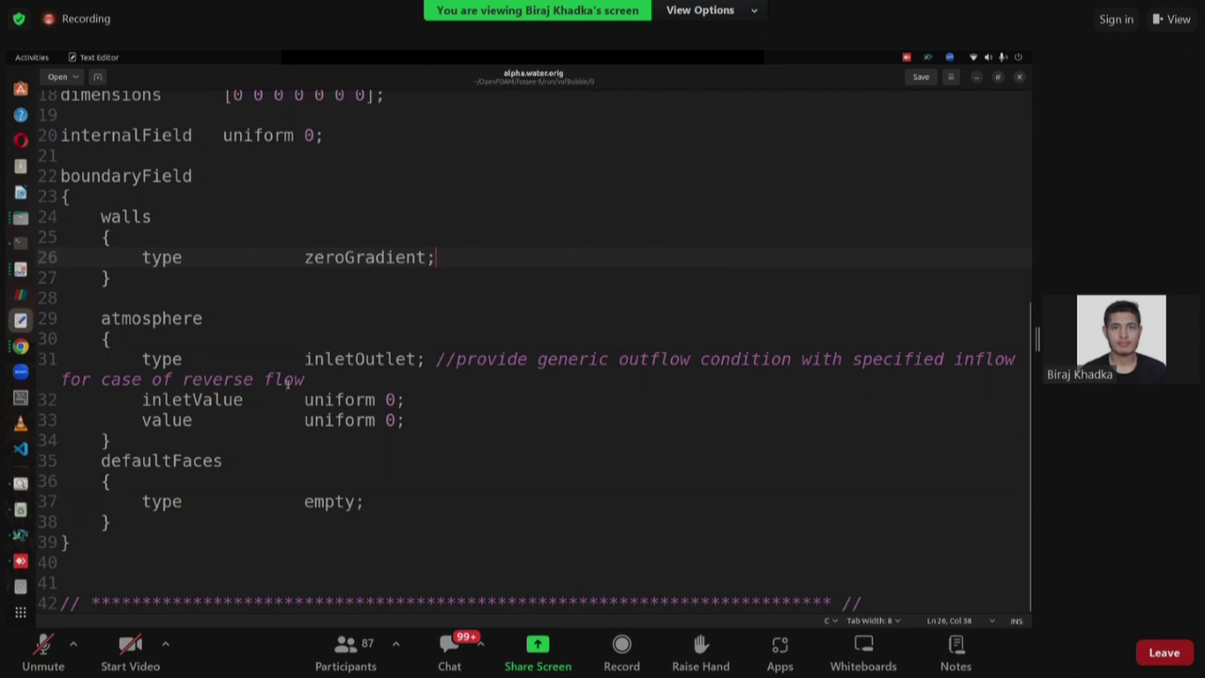
pyautogui.moveTo(411, 420); pyautogui.dragTo(139, 364)
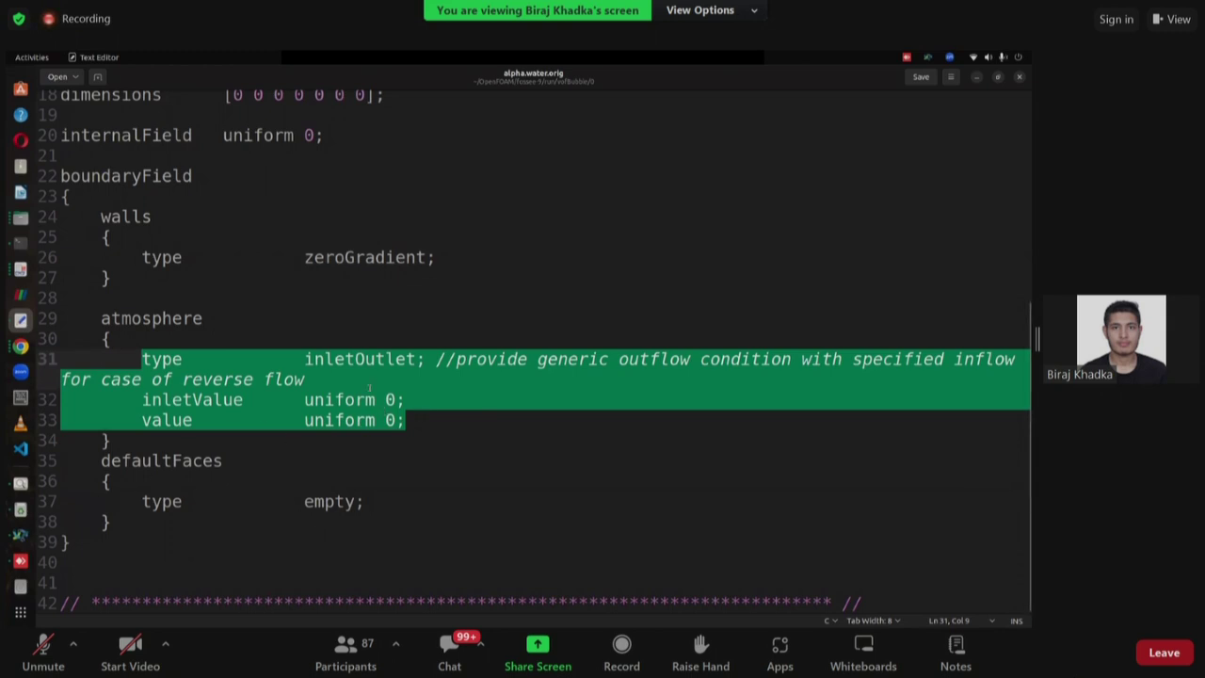
pyautogui.moveTo(396, 420); pyautogui.dragTo(366, 399)
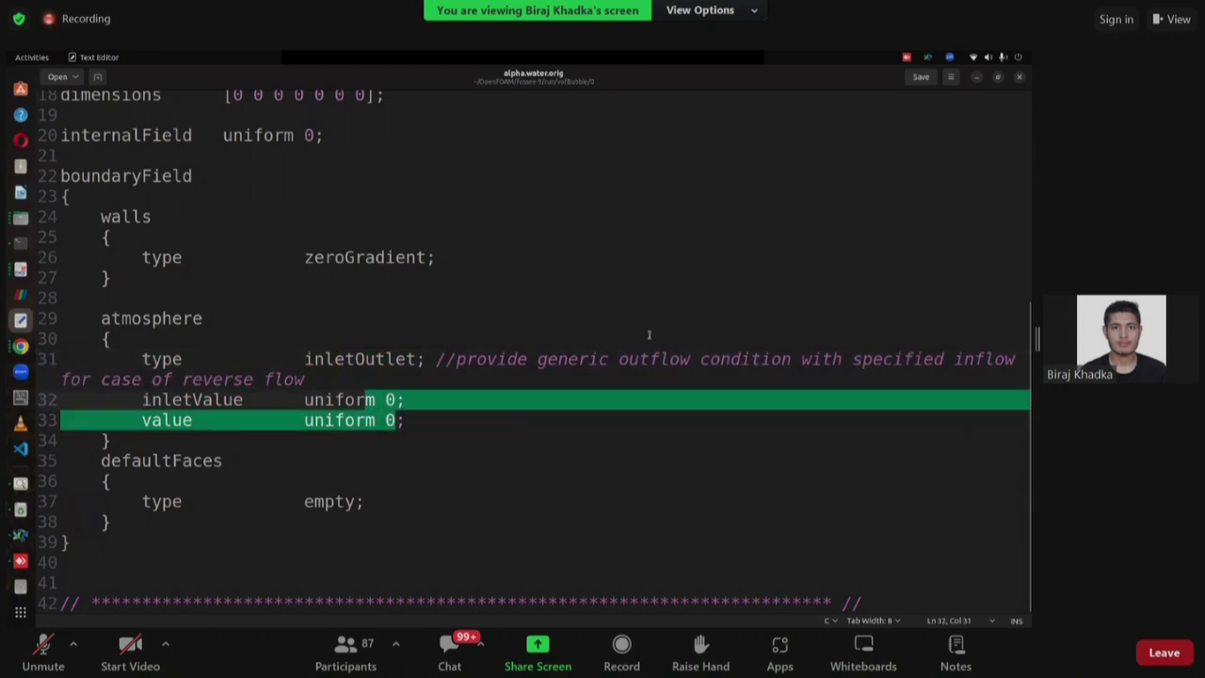
pyautogui.click(1018, 76)
# List the case folder and open constant/transportProperties in gedit.
pyautogui.write('ls')
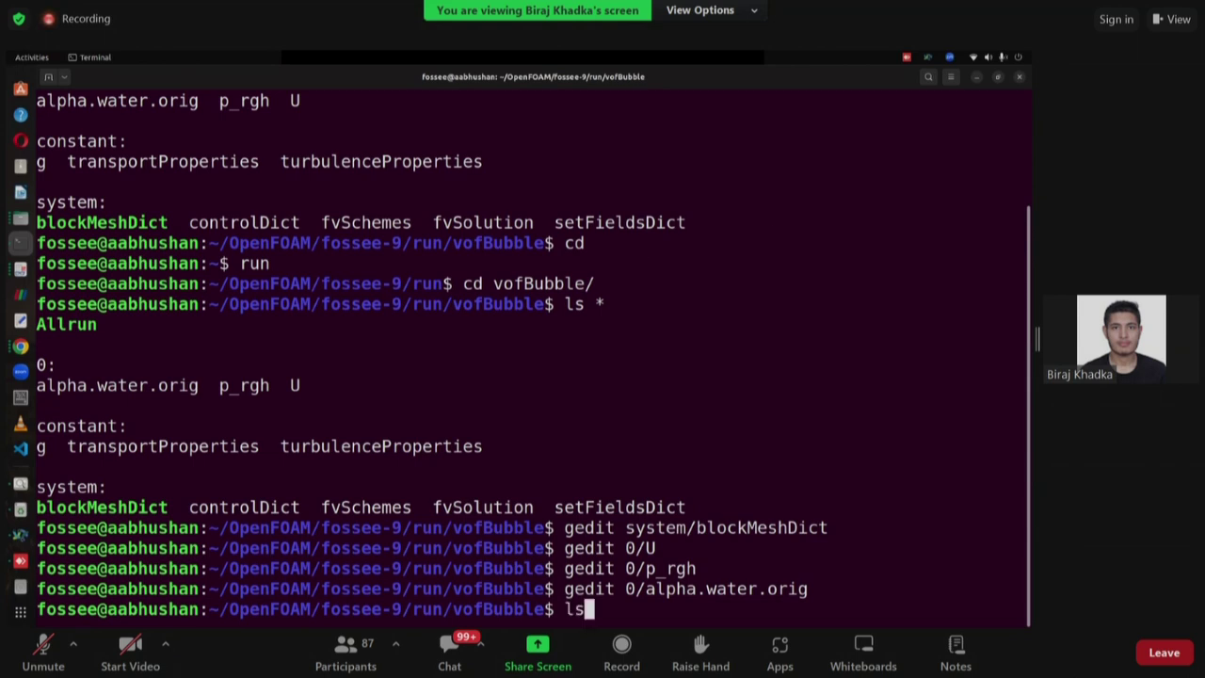
pyautogui.press('Return')
pyautogui.write('gedit con')
pyautogui.press('Tab')
pyautogui.write('tr')
pyautogui.press('Tab')
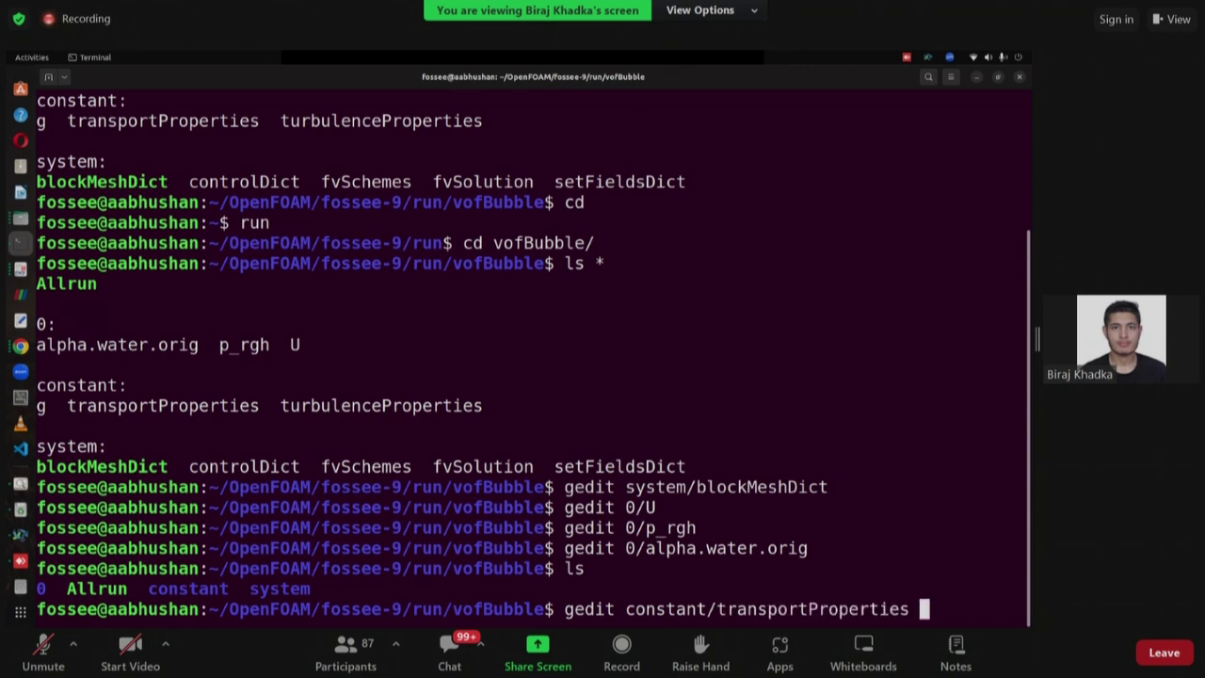
pyautogui.press('Return')
# Review the water and air properties and highlight the sigma 0.07 entry.
pyautogui.scroll(-3, 237, 449)
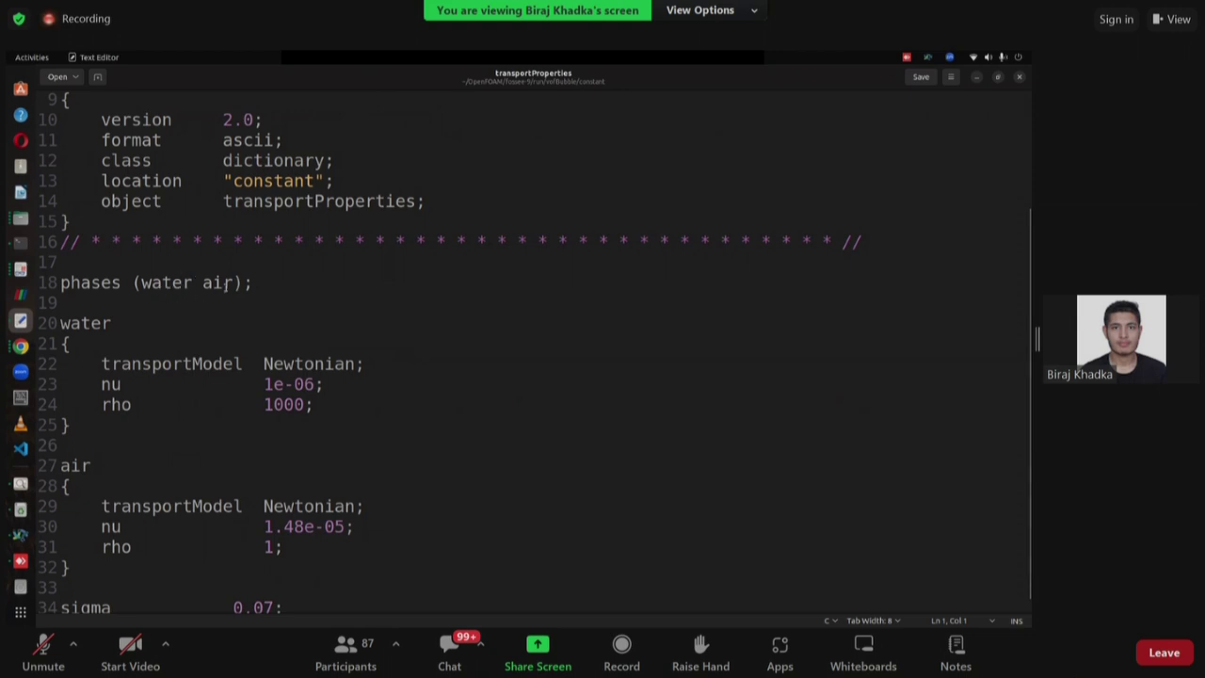
pyautogui.scroll(-1, 164, 329)
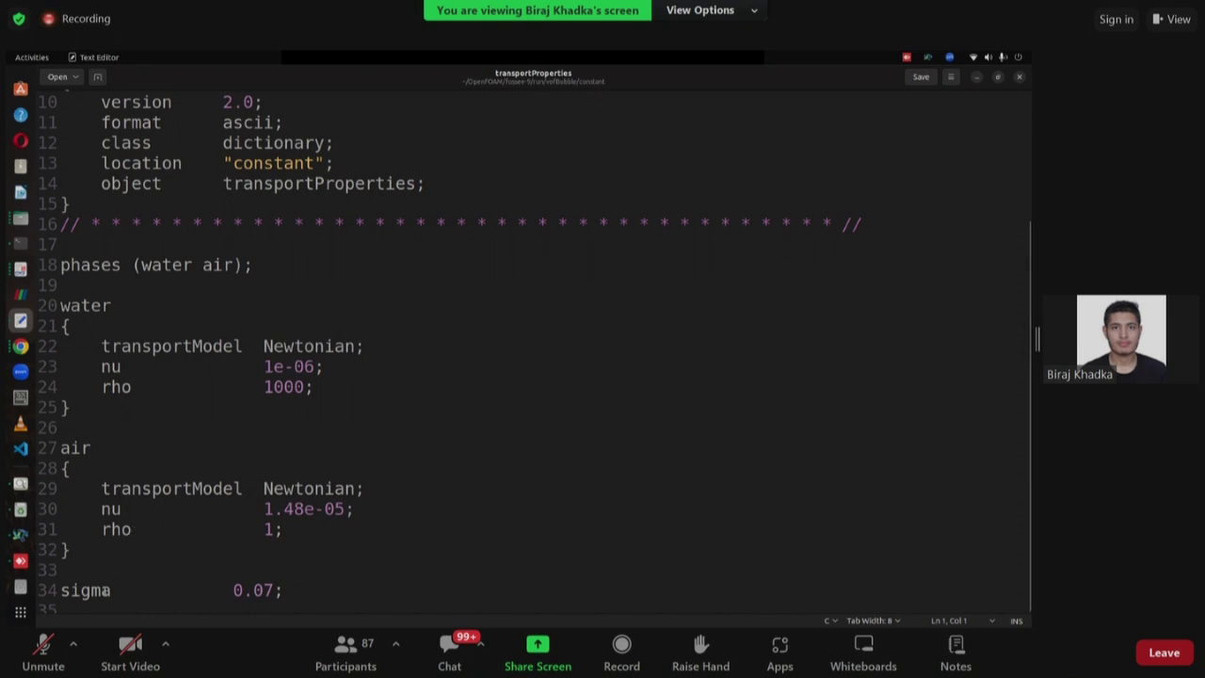
pyautogui.moveTo(60, 590); pyautogui.dragTo(293, 590)
pyautogui.click(289, 590)
pyautogui.scroll(3, 417, 456)
# Close transportProperties and open system/controlDict in gedit.
pyautogui.click(1018, 78)
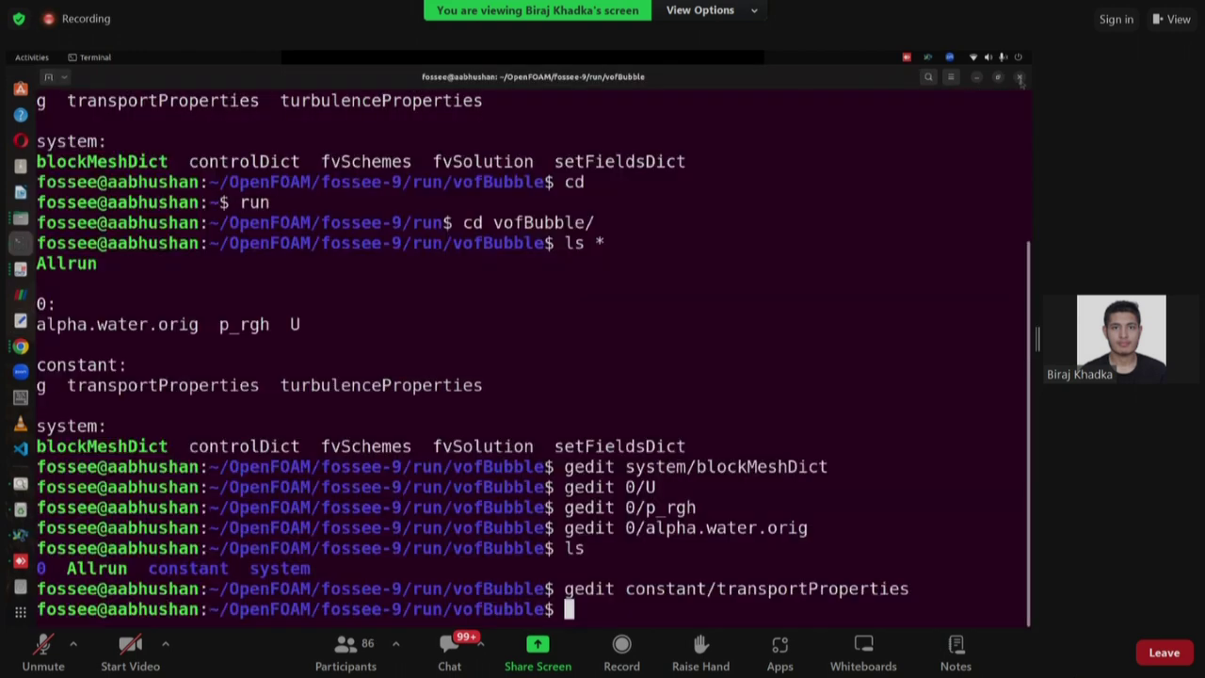
pyautogui.write('gedit ')
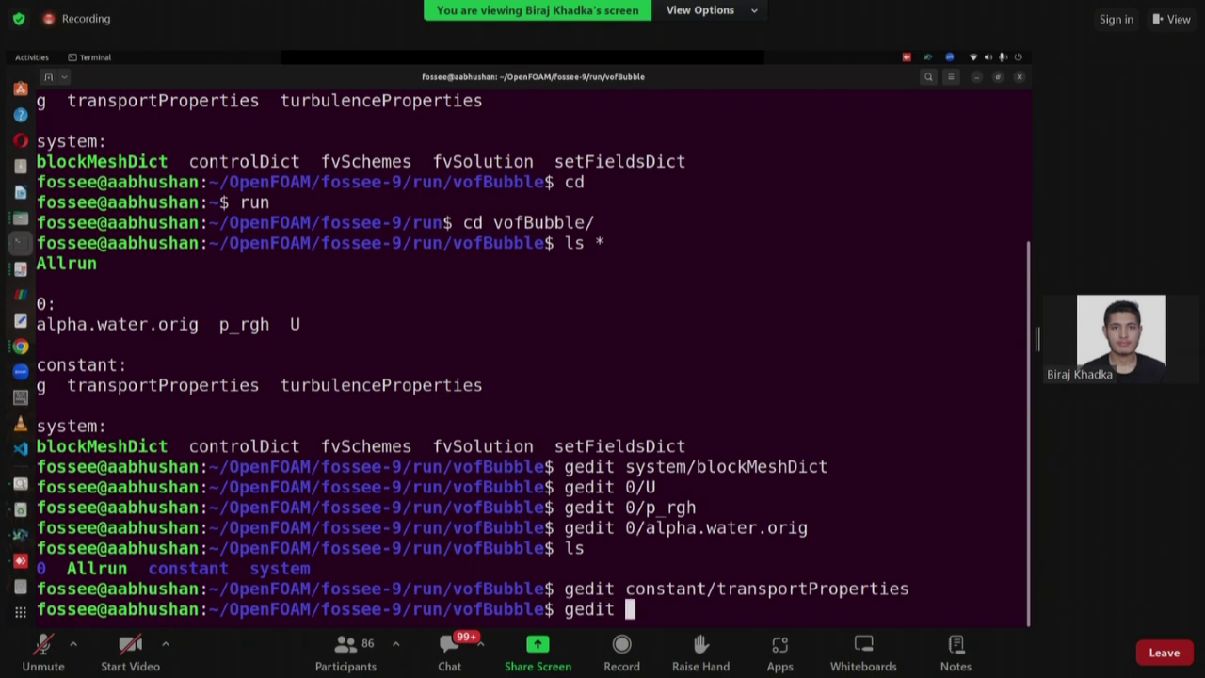
pyautogui.write('sy')
pyautogui.press('Tab')
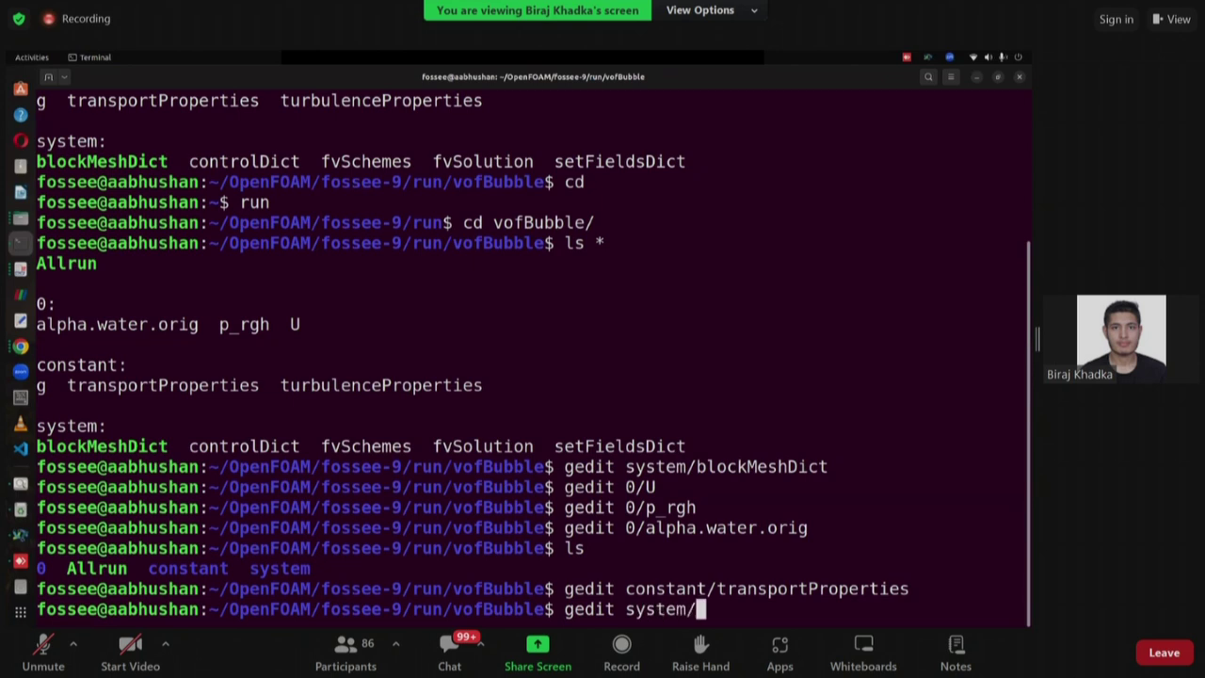
pyautogui.write('co')
pyautogui.press('Tab')
pyautogui.press('Return')
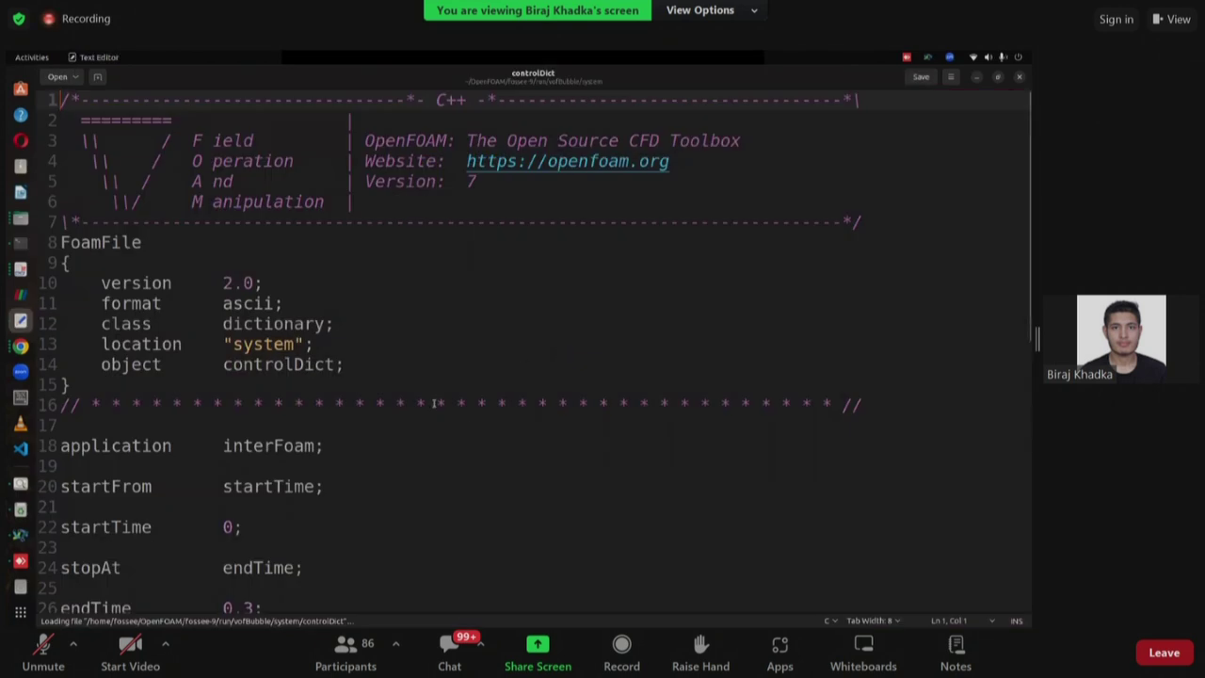
# Highlight the interFoam application entry and the maxAlphaCo setting in controlDict.
pyautogui.scroll(-2, 434, 403)
pyautogui.moveTo(233, 337); pyautogui.dragTo(323, 337)
pyautogui.scroll(-3, 319, 361)
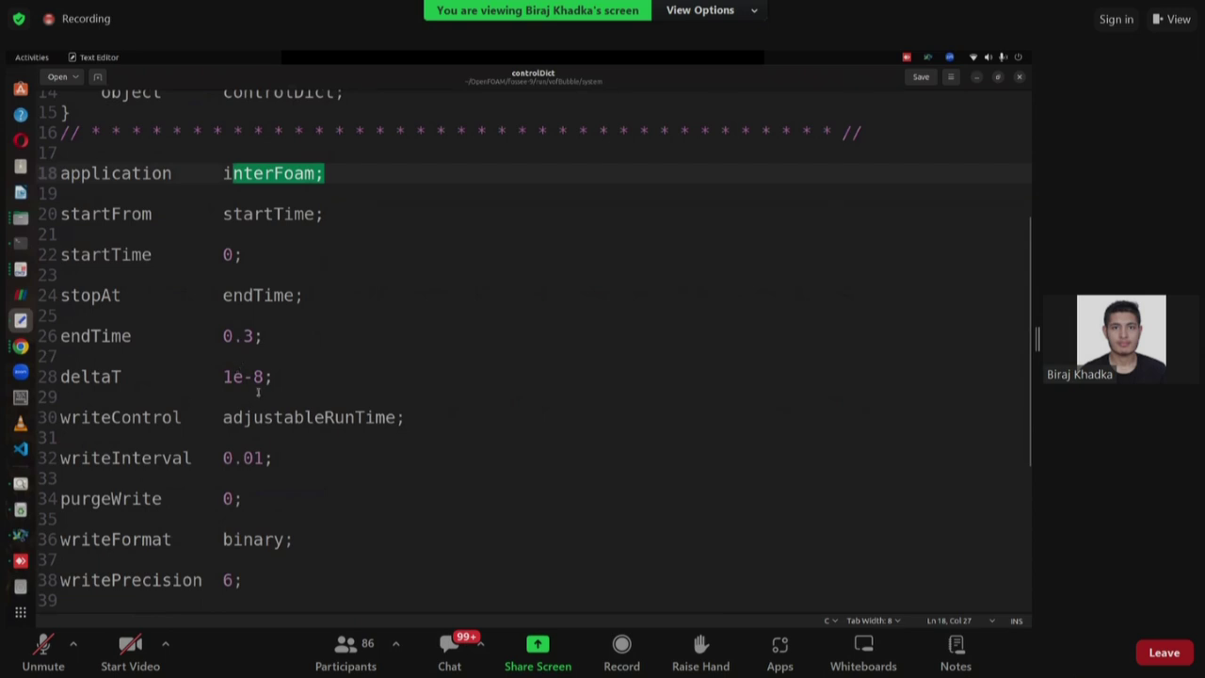
pyautogui.scroll(-4, 226, 439)
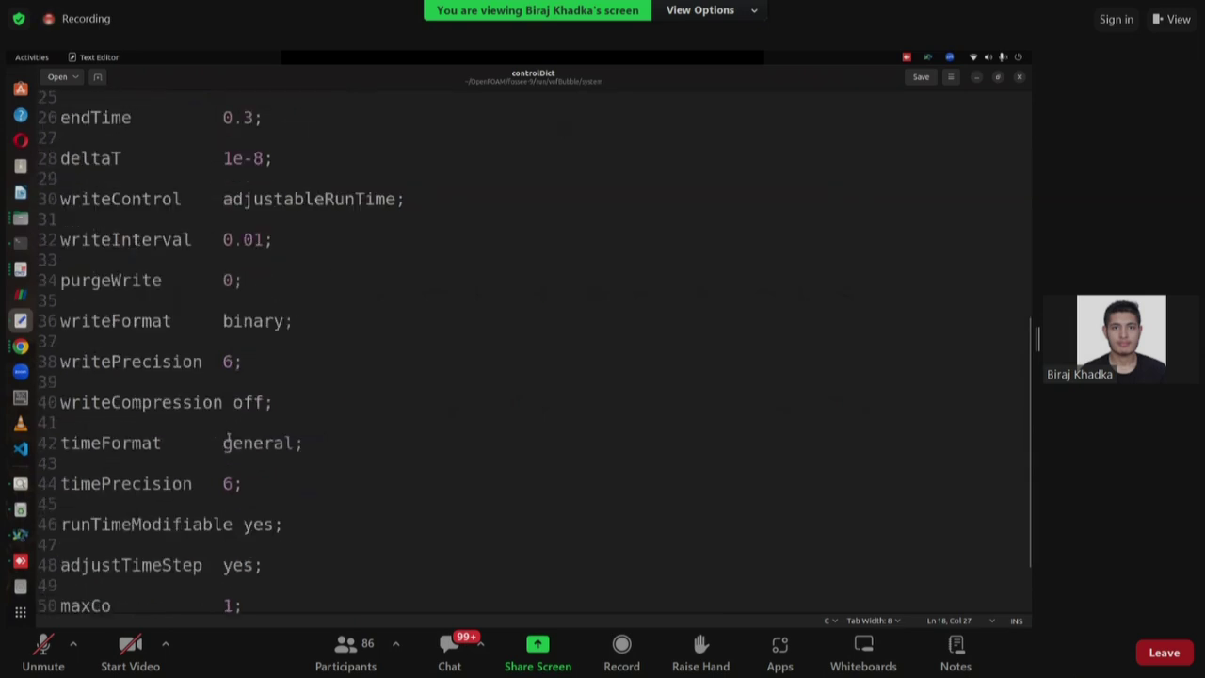
pyautogui.scroll(-2, 226, 439)
pyautogui.moveTo(59, 550); pyautogui.dragTo(252, 555)
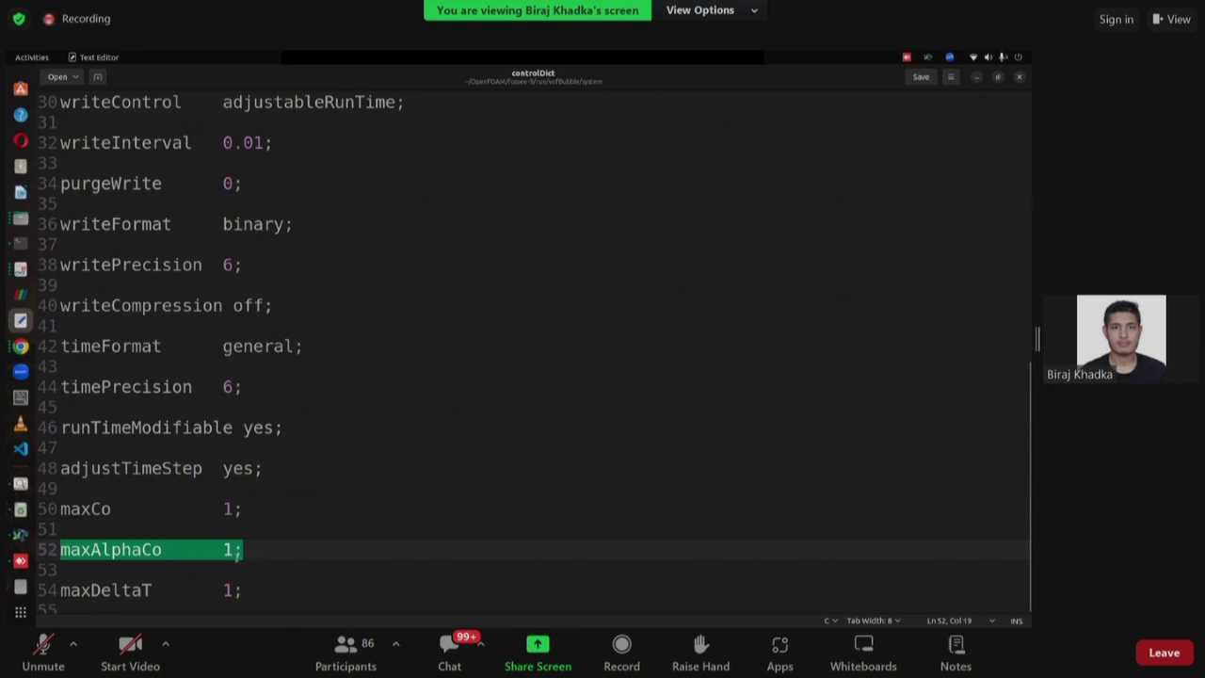
pyautogui.click(172, 563)
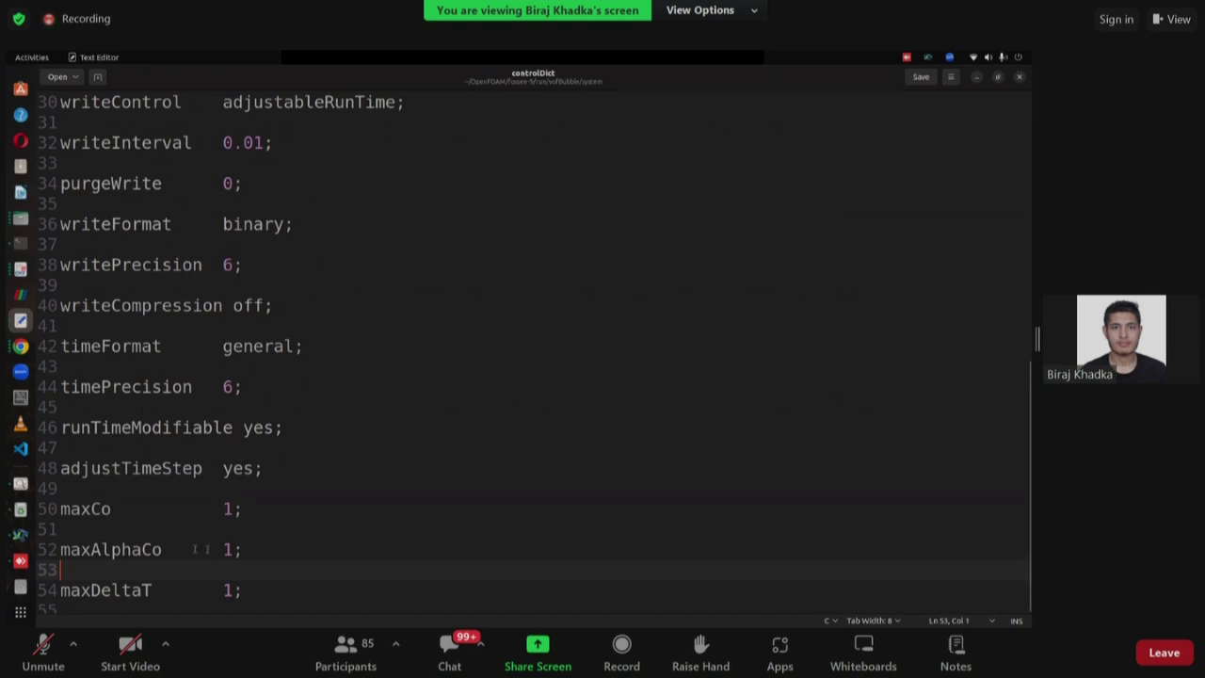
# Review the endTime 0.3 and time-step settings, then close controlDict.
pyautogui.scroll(4, 498, 436)
pyautogui.scroll(-4, 498, 437)
pyautogui.scroll(10, 676, 376)
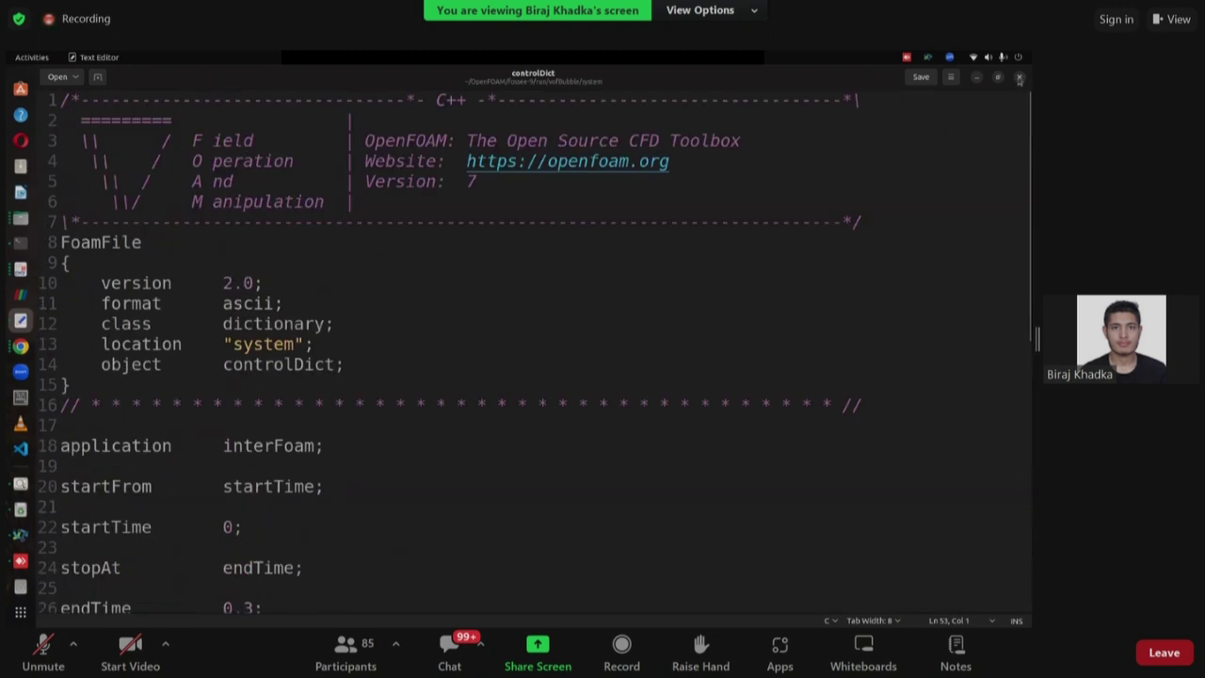
pyautogui.click(1018, 76)
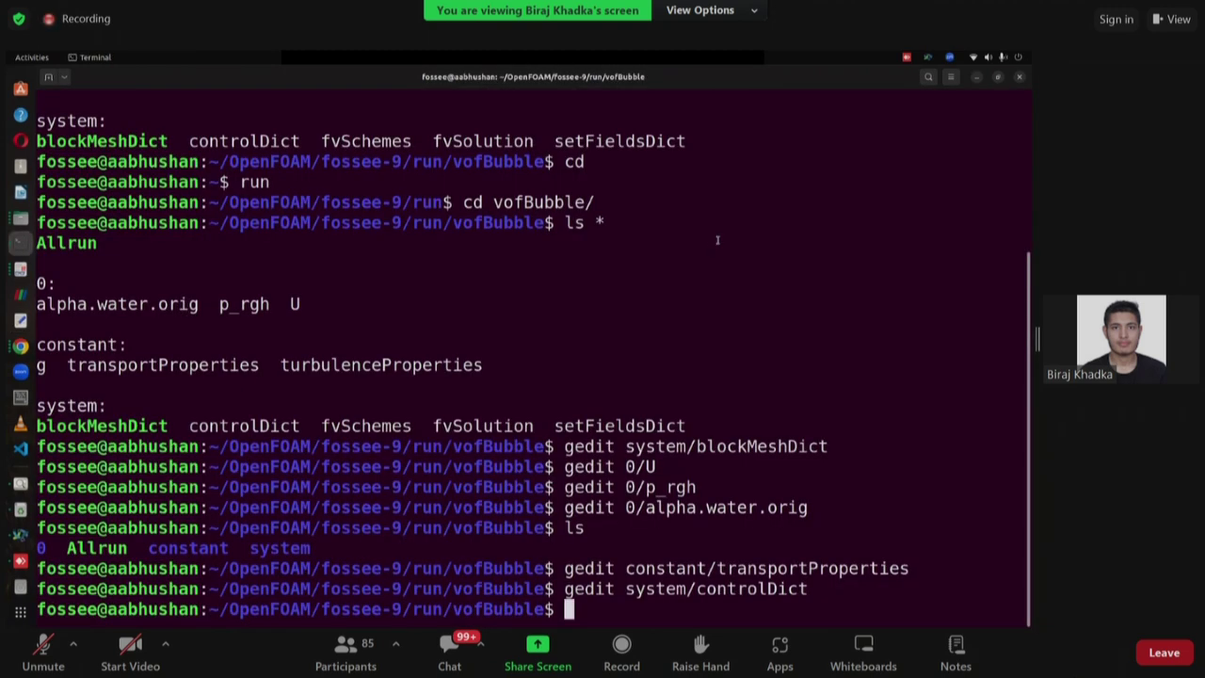
# Open system/setFieldsDict and scroll to the alpha.water default 1 and region entries.
pyautogui.write('gedit sys')
pyautogui.press('Tab')
pyautogui.write('set')
pyautogui.press('Tab')
pyautogui.press('Return')
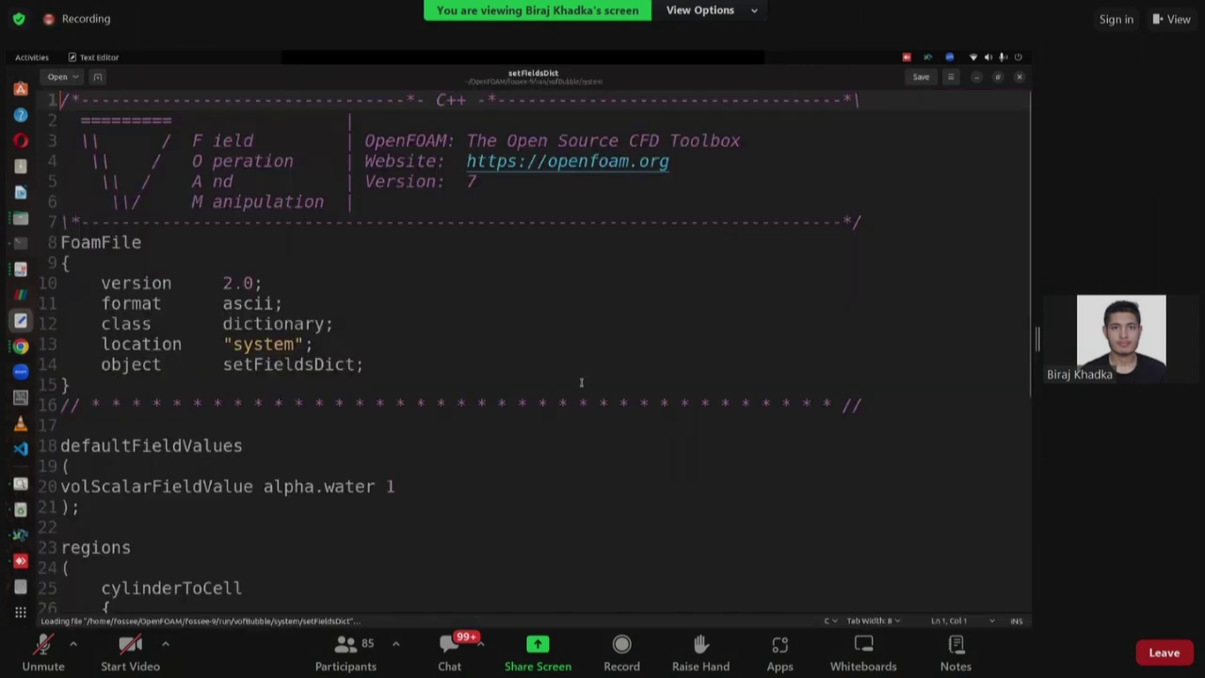
pyautogui.scroll(-2, 214, 414)
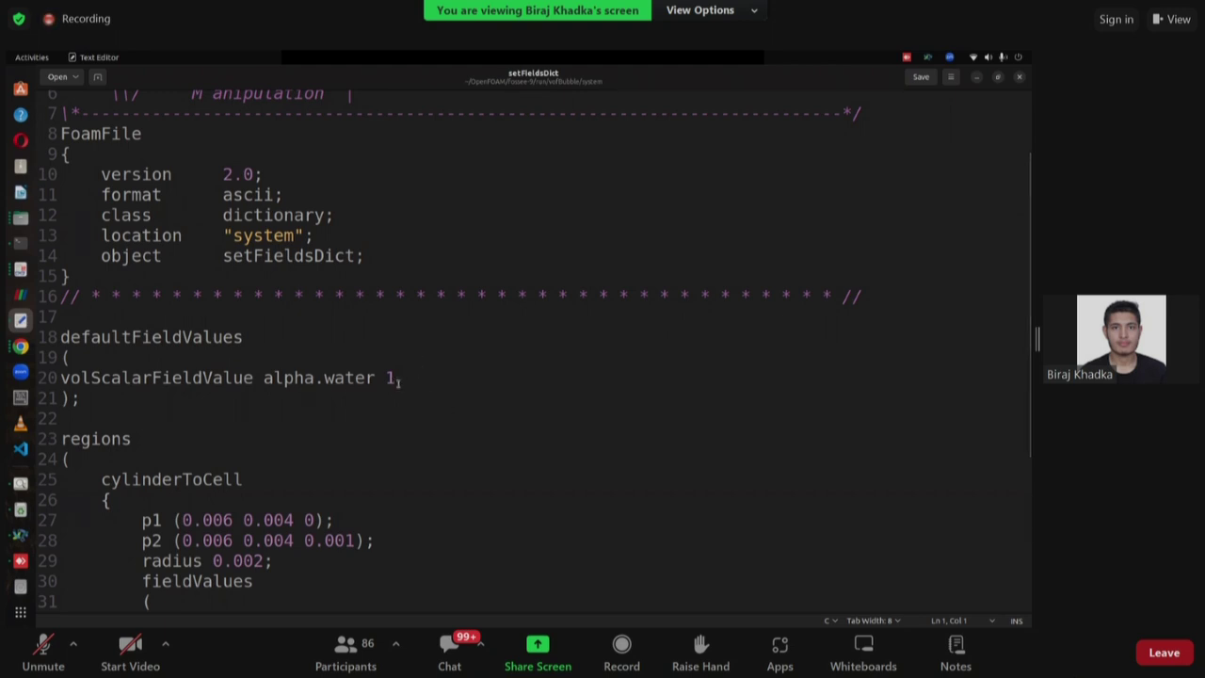
pyautogui.scroll(-4, 315, 403)
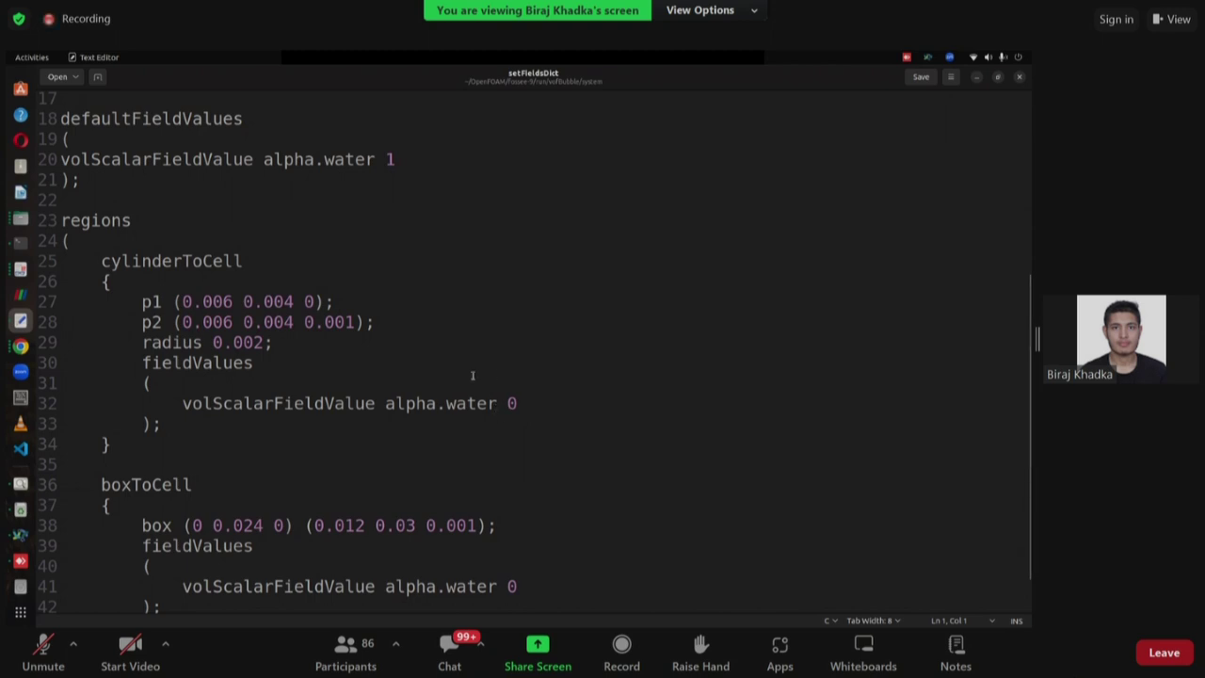
# Review the cylinderToCell radius 0.002 and boxToCell regions, then close setFieldsDict.
pyautogui.scroll(-1, 394, 447)
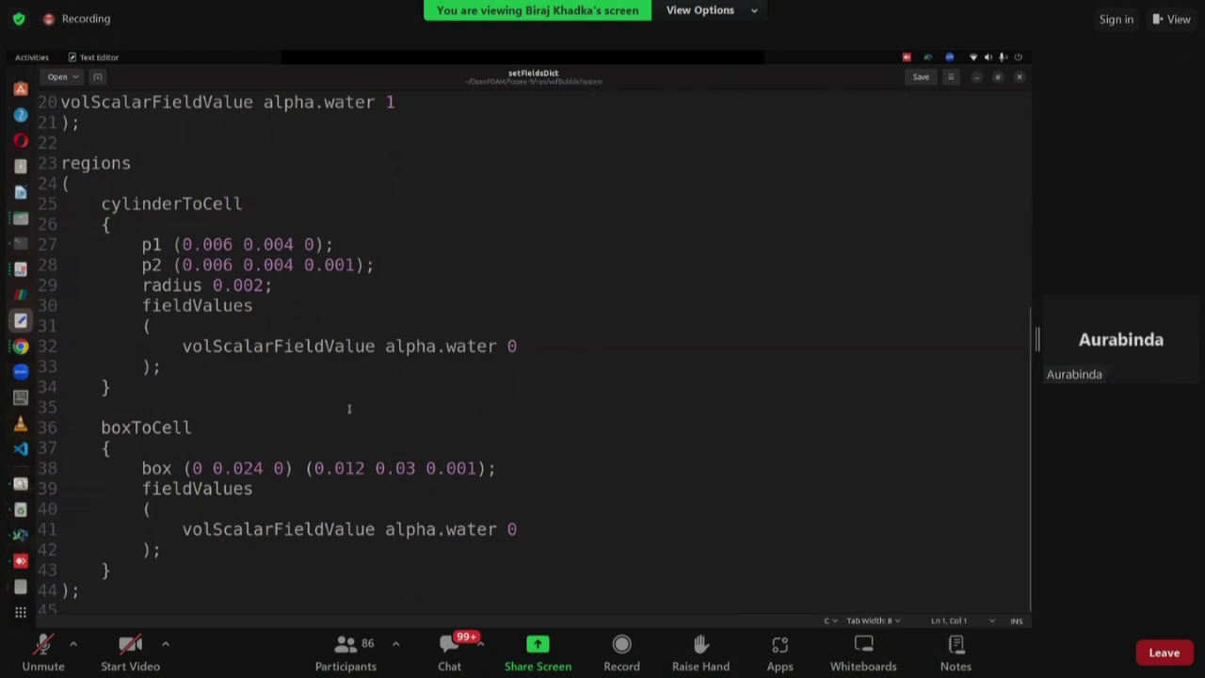
pyautogui.scroll(1, 348, 404)
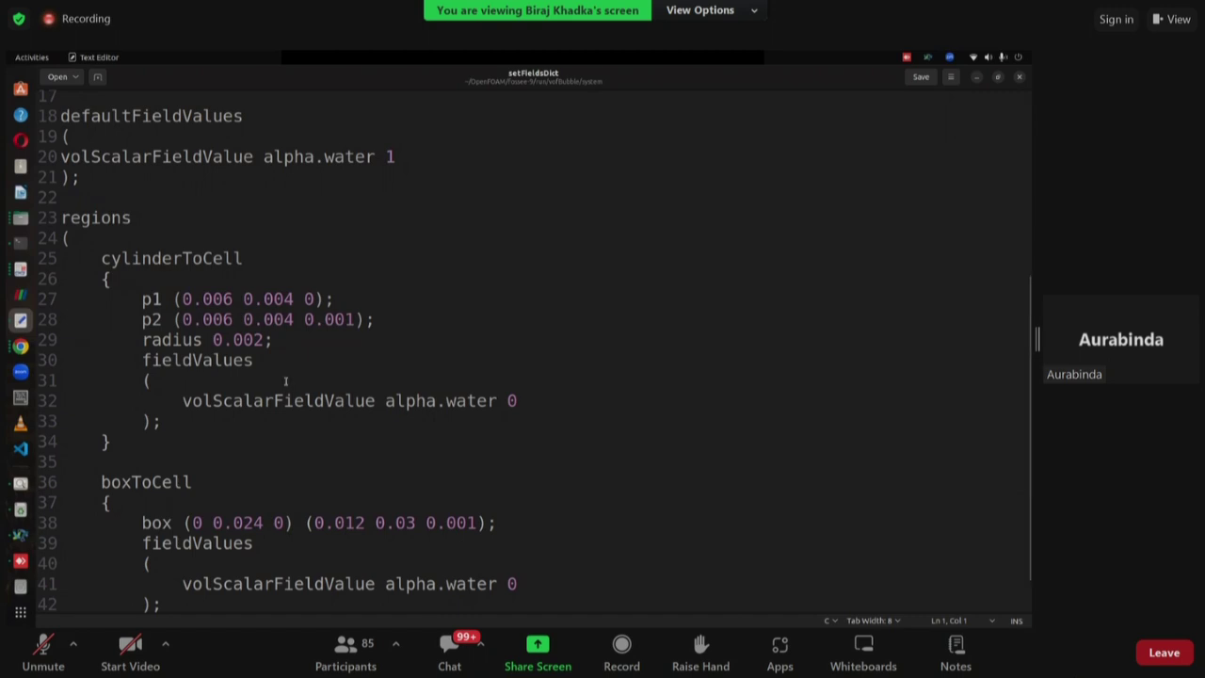
pyautogui.click(1019, 78)
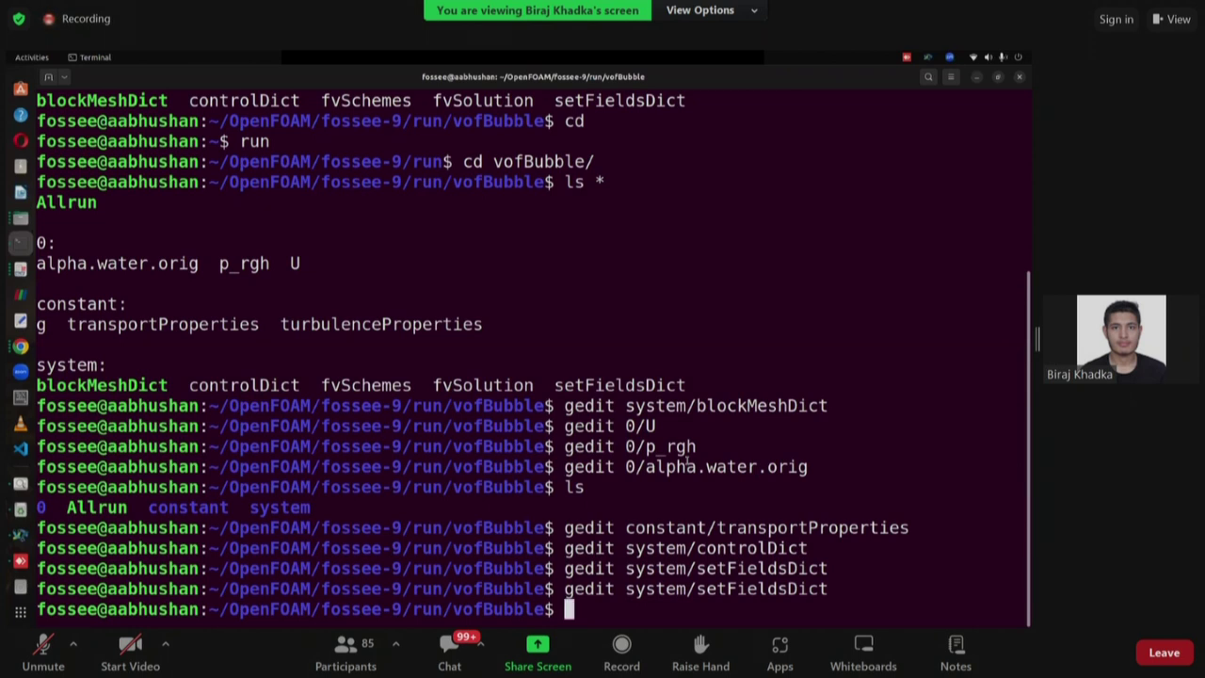
# Run blockMesh to build the mesh, then setFields to initialise alpha.water.
pyautogui.write('blockMesh')
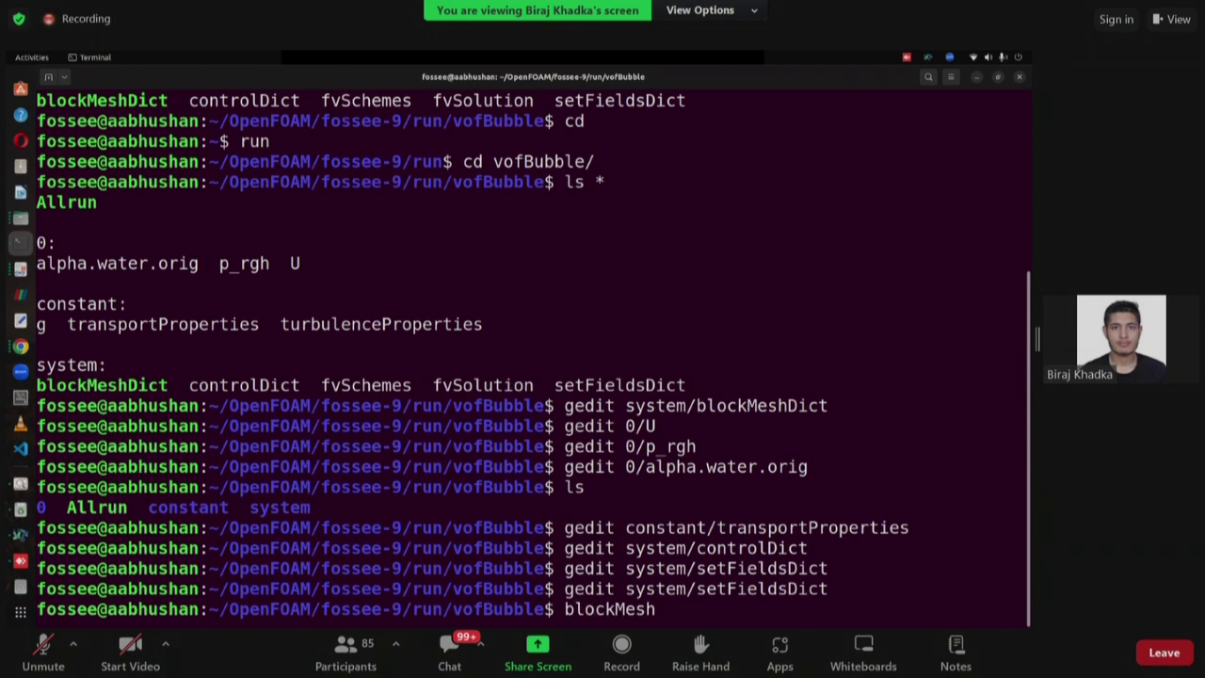
pyautogui.press('Return')
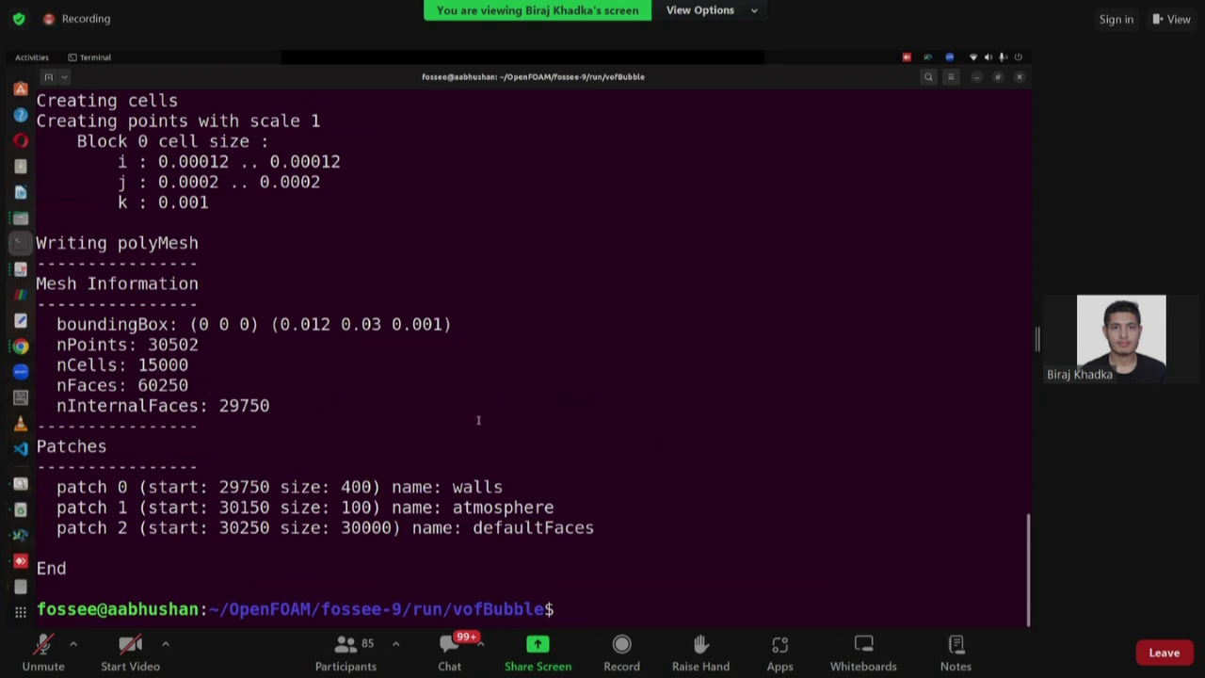
pyautogui.write('setFields')
pyautogui.press('Return')
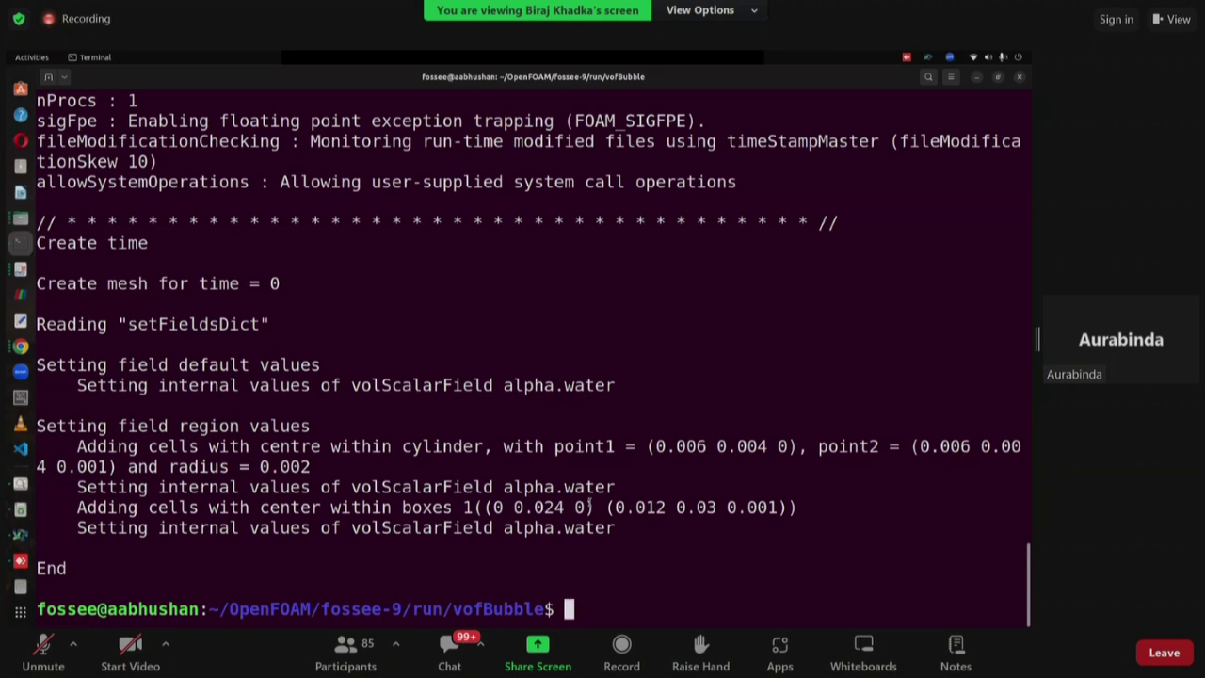
# Rerun ls * to confirm polyMesh in constant and the new alpha.water in 0.
pyautogui.press('Up')
pyautogui.press('Up')
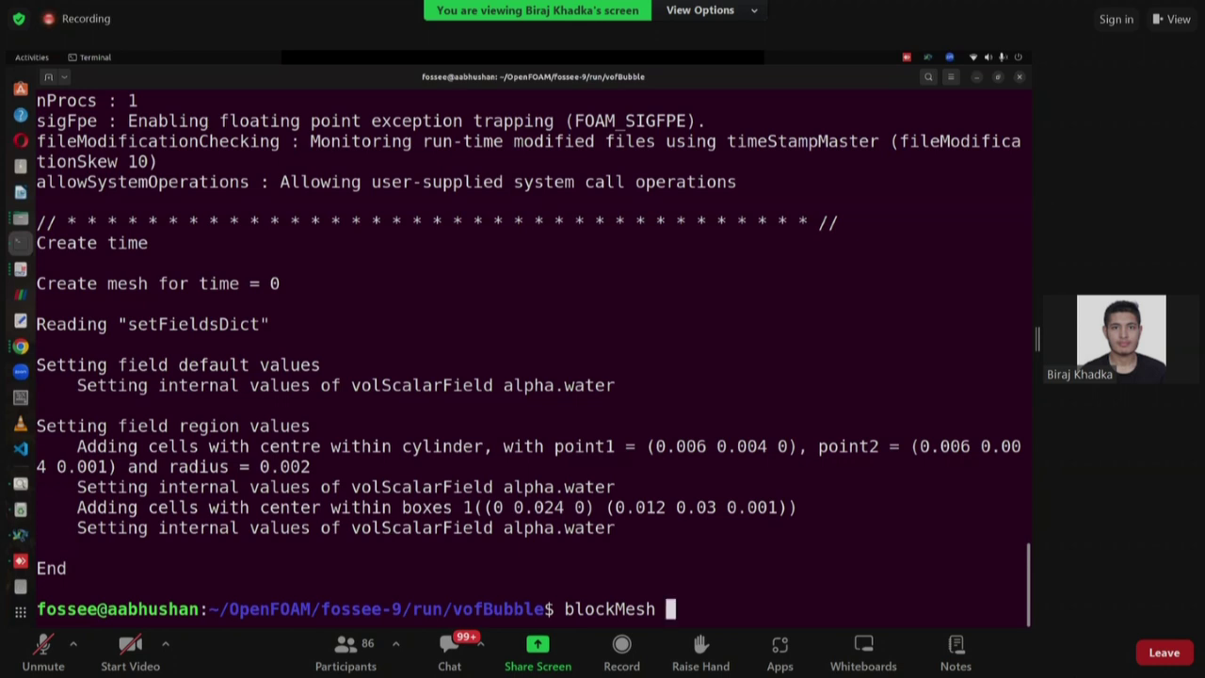
pyautogui.press('BackSpace')
pyautogui.press('BackSpace')
pyautogui.press('BackSpace')
pyautogui.press('BackSpace')
pyautogui.press('BackSpace')
pyautogui.press('BackSpace')
pyautogui.press('BackSpace')
pyautogui.press('BackSpace')
pyautogui.press('BackSpace')
pyautogui.press('BackSpace')
pyautogui.write('ls *')
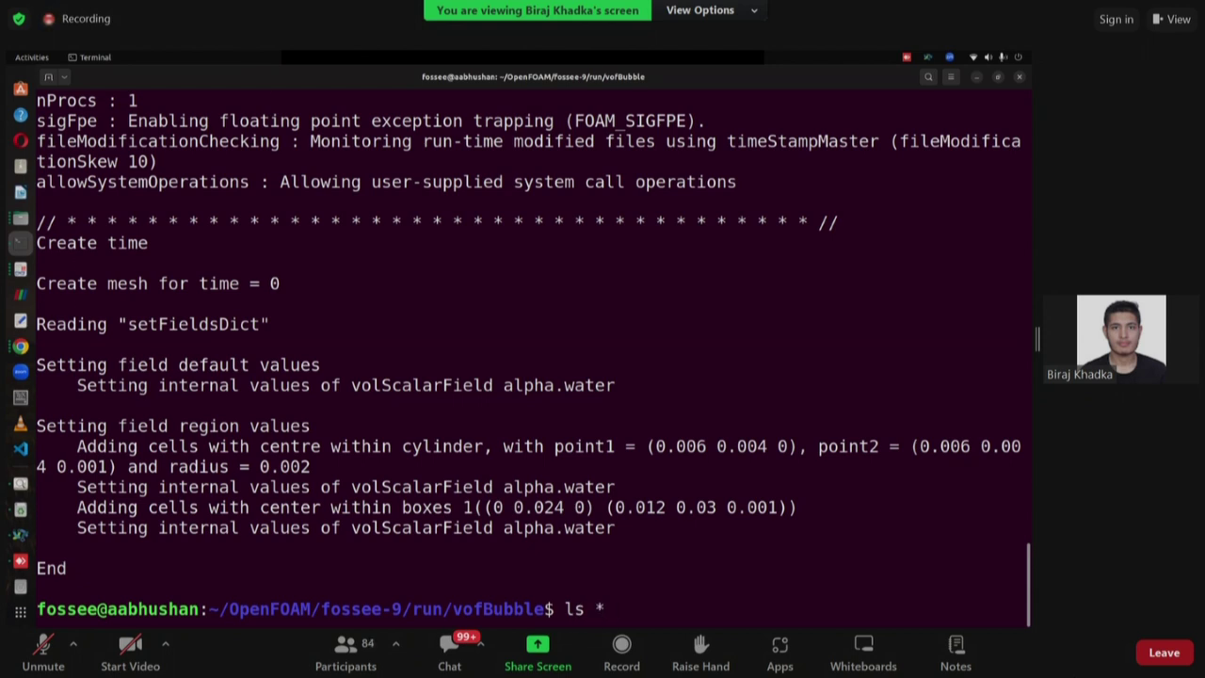
pyautogui.press('Return')
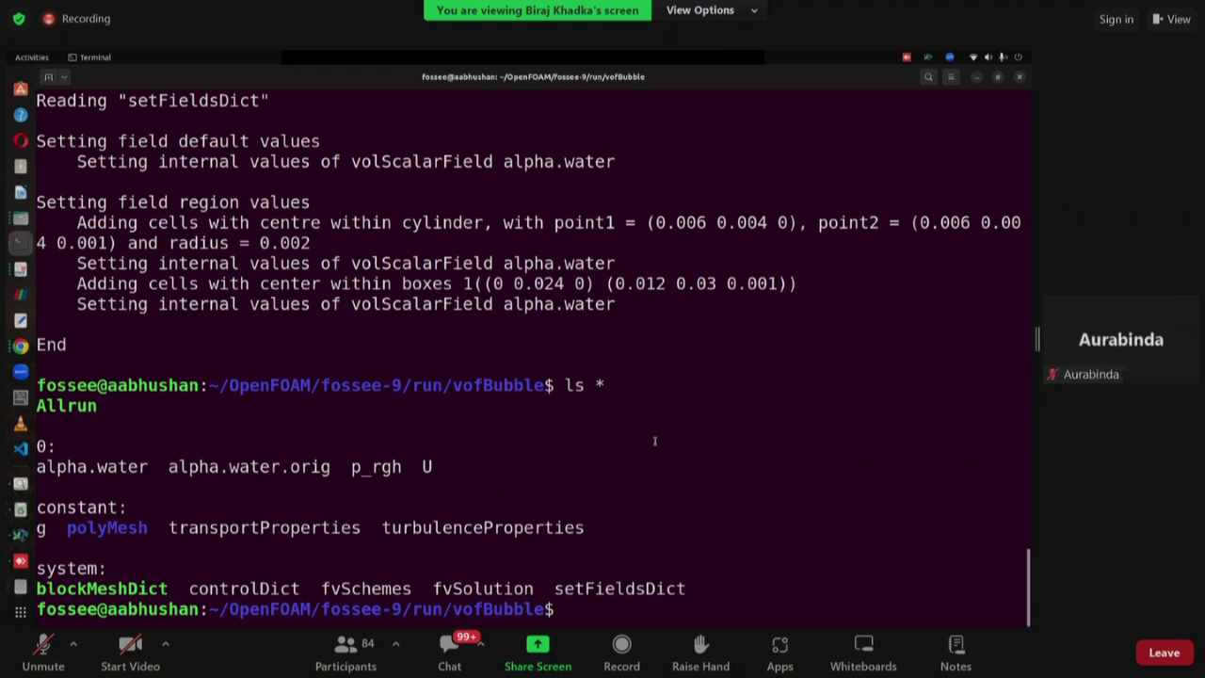
# Run interFoam on the vofBubble case through to Time = 0.3.
pyautogui.write('int')
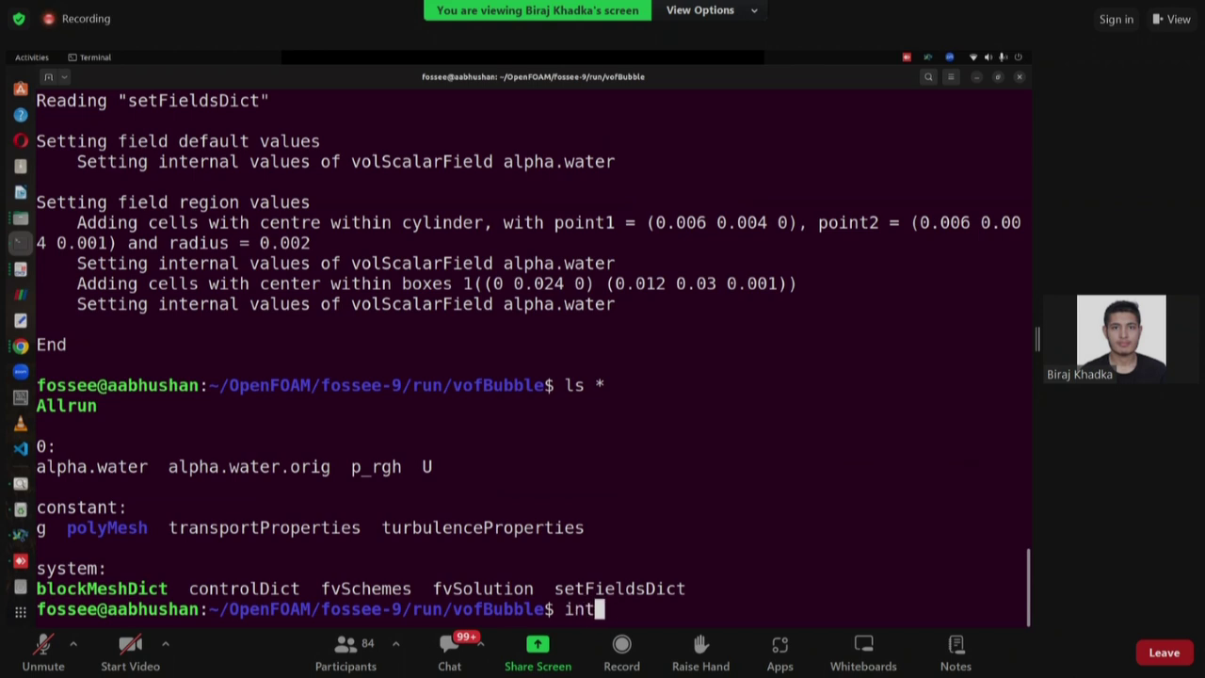
pyautogui.write('erFoam')
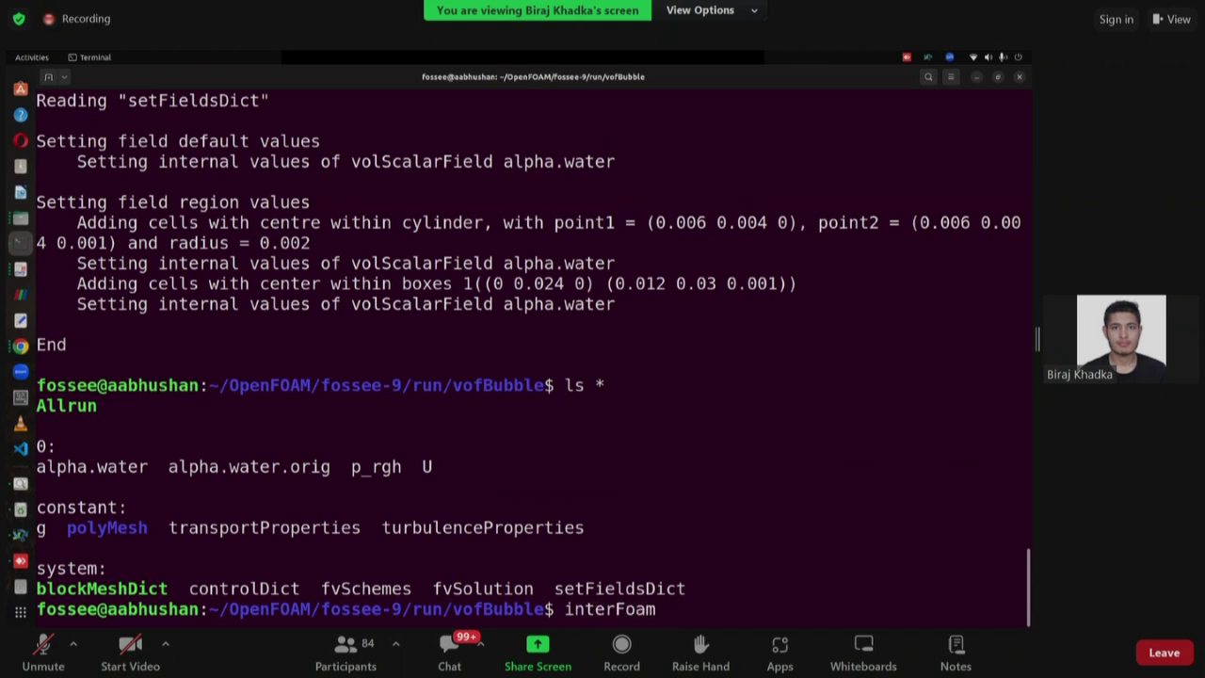
pyautogui.press('Return')
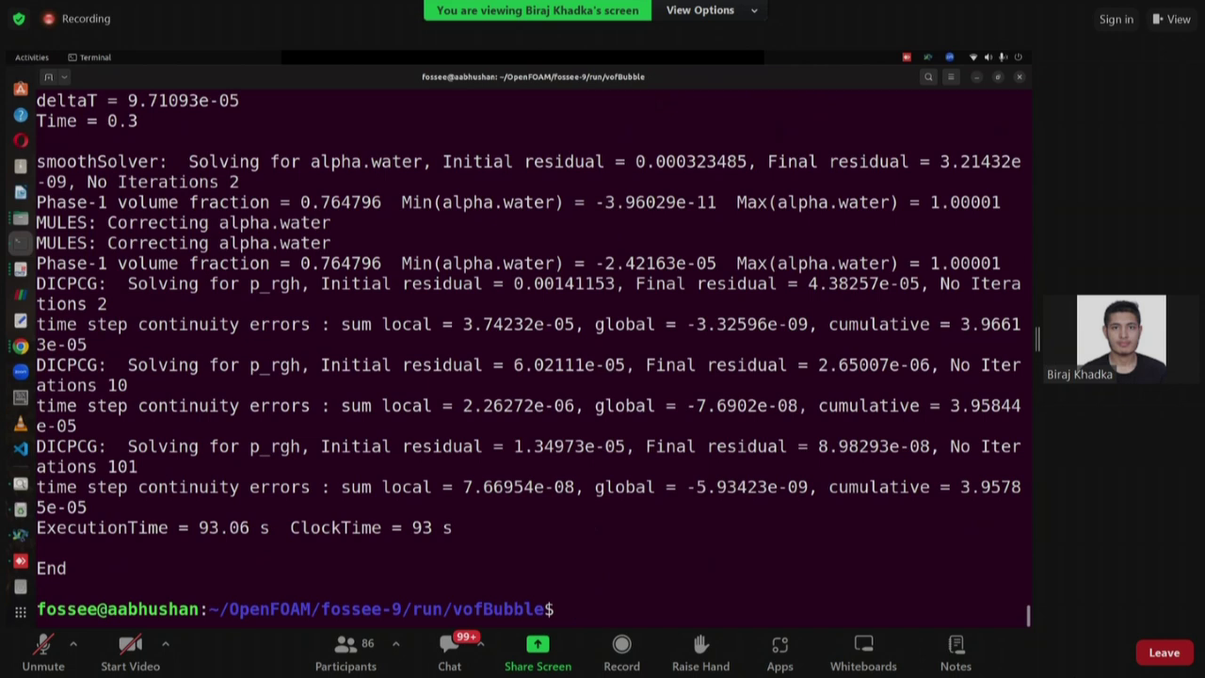
# Discard a setFields entry and launch paraFoam from the vofBubble case.
pyautogui.write('setF')
pyautogui.press('Tab')
pyautogui.press('BackSpace')
pyautogui.press('BackSpace')
pyautogui.press('BackSpace')
pyautogui.press('BackSpace')
pyautogui.press('BackSpace')
pyautogui.press('BackSpace')
pyautogui.press('BackSpace')
pyautogui.press('BackSpace')
pyautogui.press('BackSpace')
pyautogui.press('BackSpace')
pyautogui.write('paraFoam')
pyautogui.press('Return')
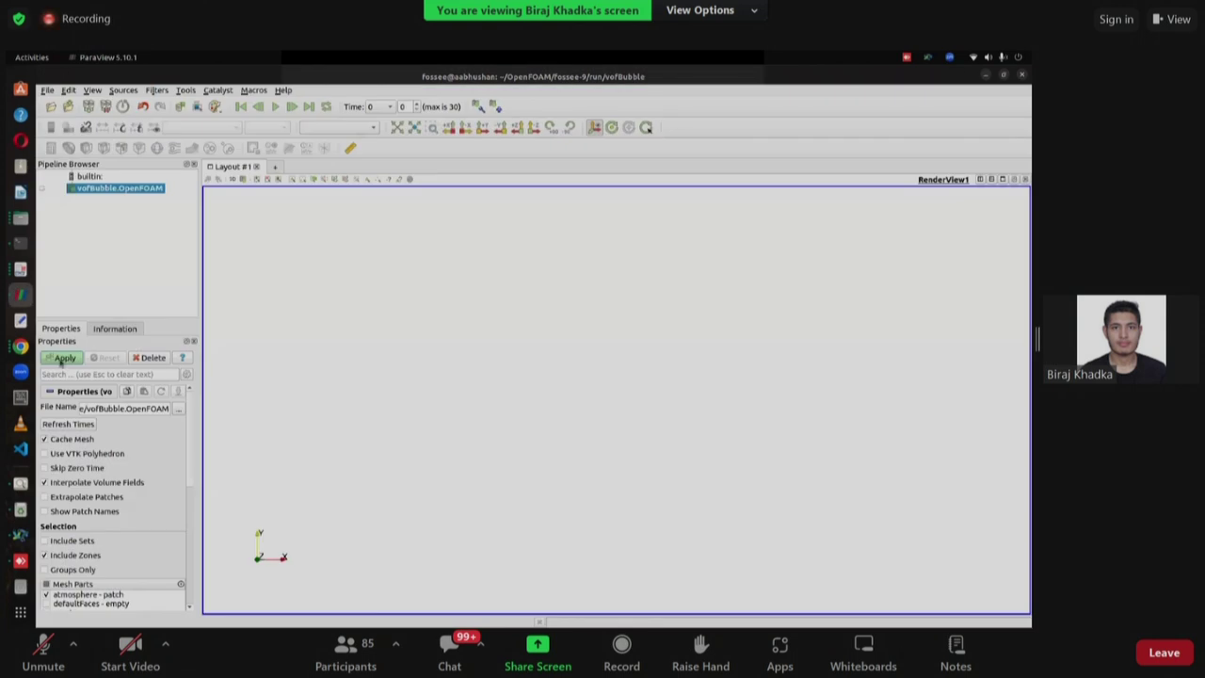
# Apply the vofBubble mesh to the view and colour it by alpha.water.
pyautogui.click(62, 359)
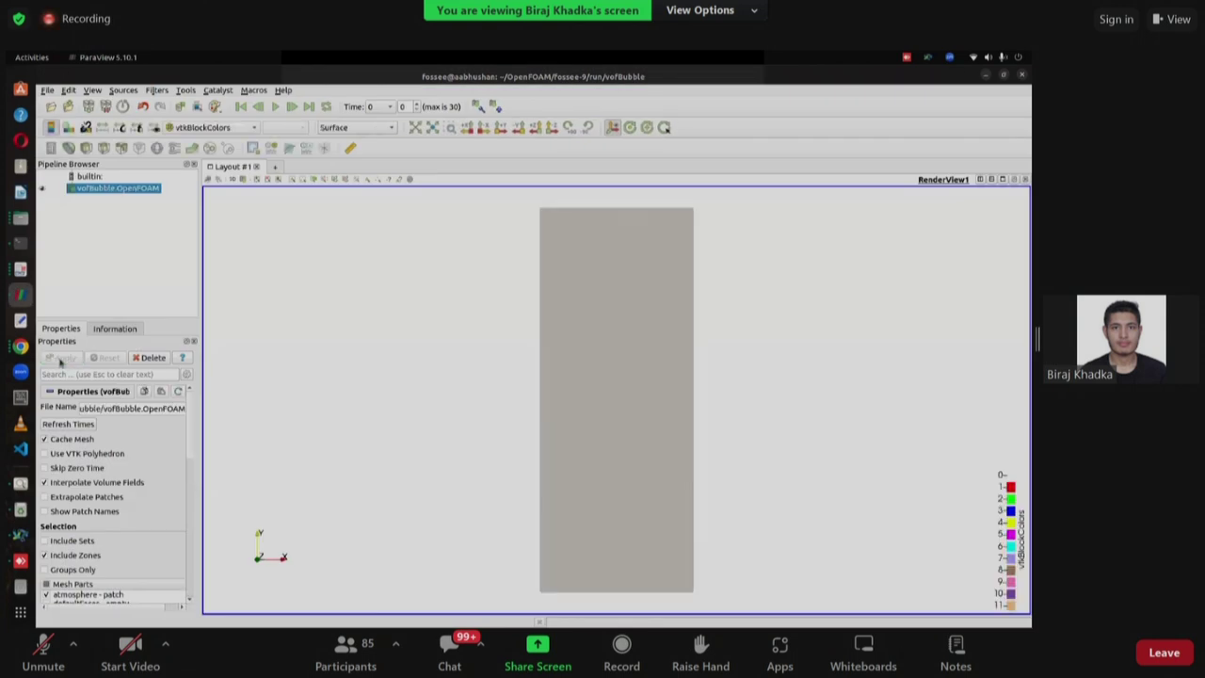
pyautogui.click(227, 132)
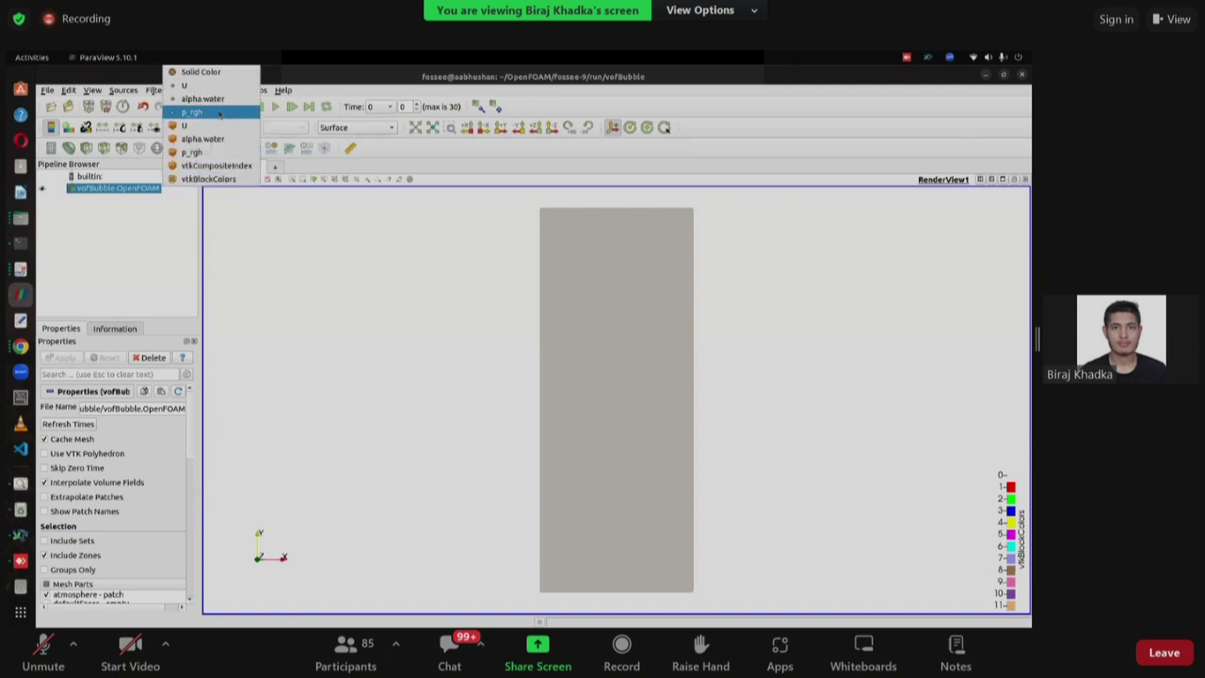
pyautogui.click(339, 255)
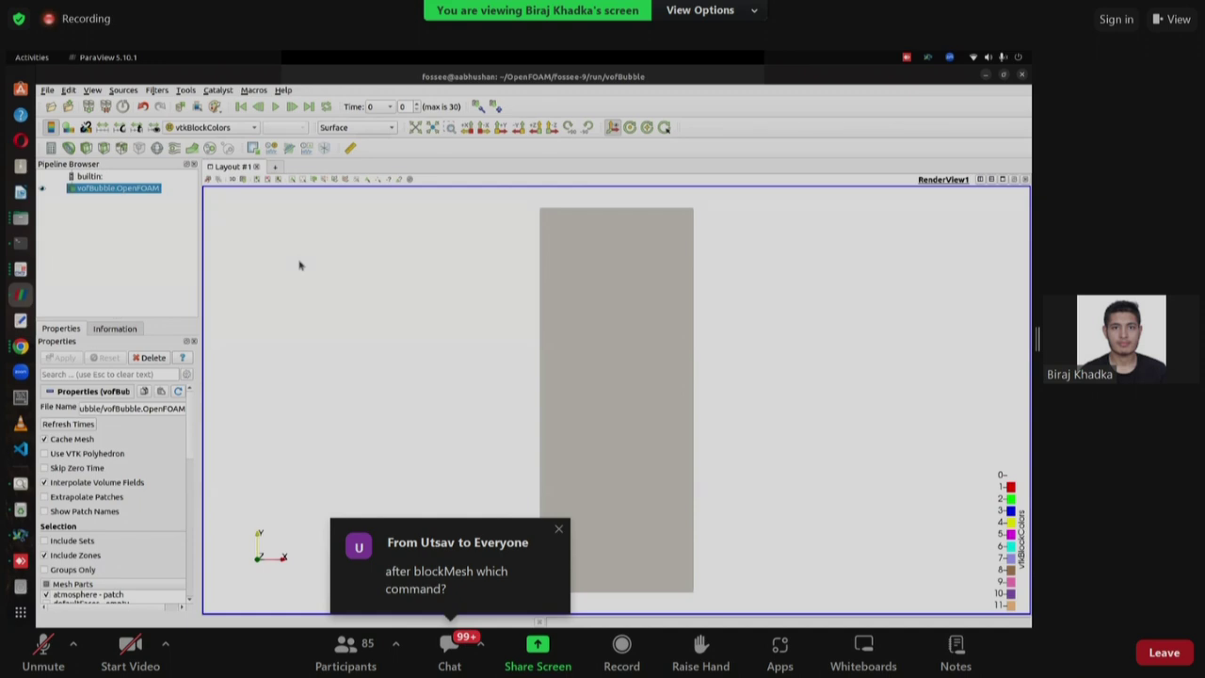
pyautogui.click(227, 129)
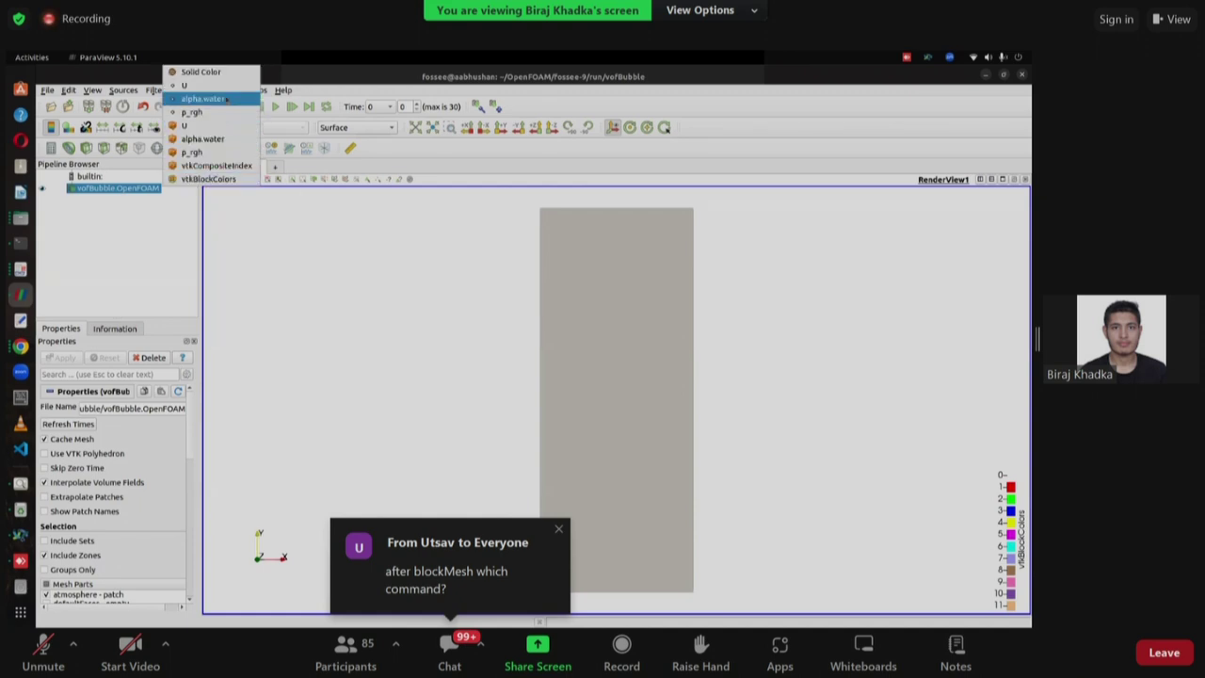
pyautogui.click(226, 98)
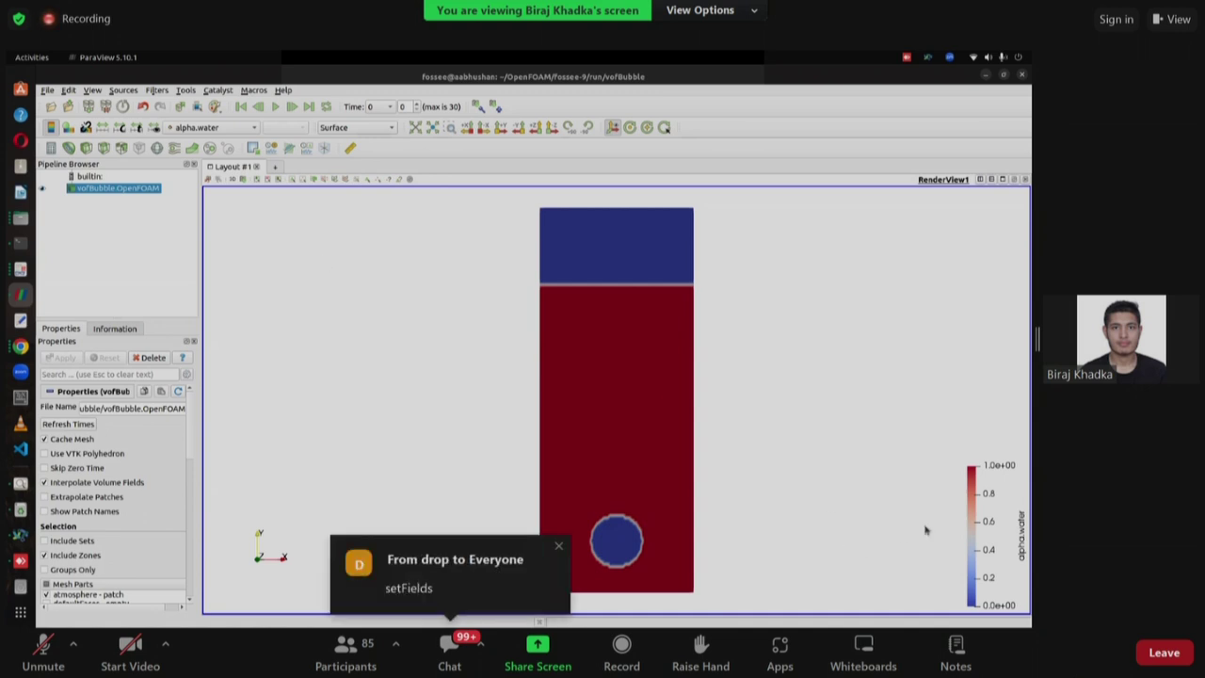
# Move the alpha.water legend to mid-right and rotate the column to show its wide face.
pyautogui.moveTo(975, 532); pyautogui.dragTo(793, 417)
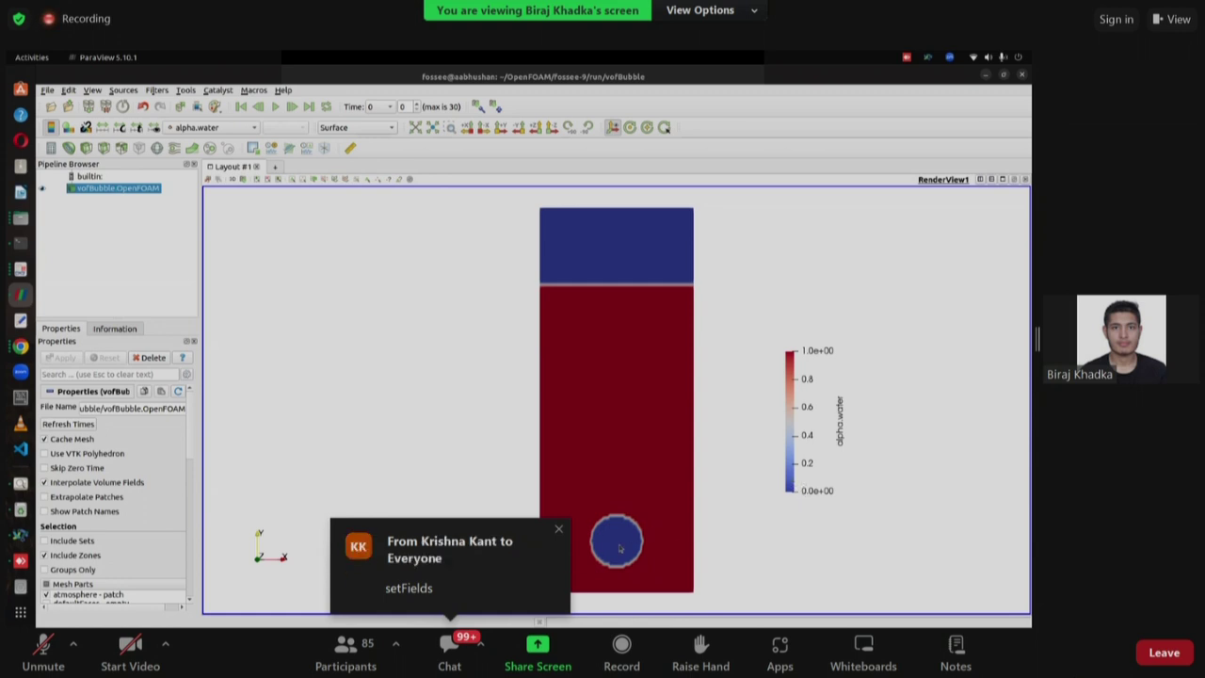
pyautogui.moveTo(621, 561); pyautogui.dragTo(630, 517)
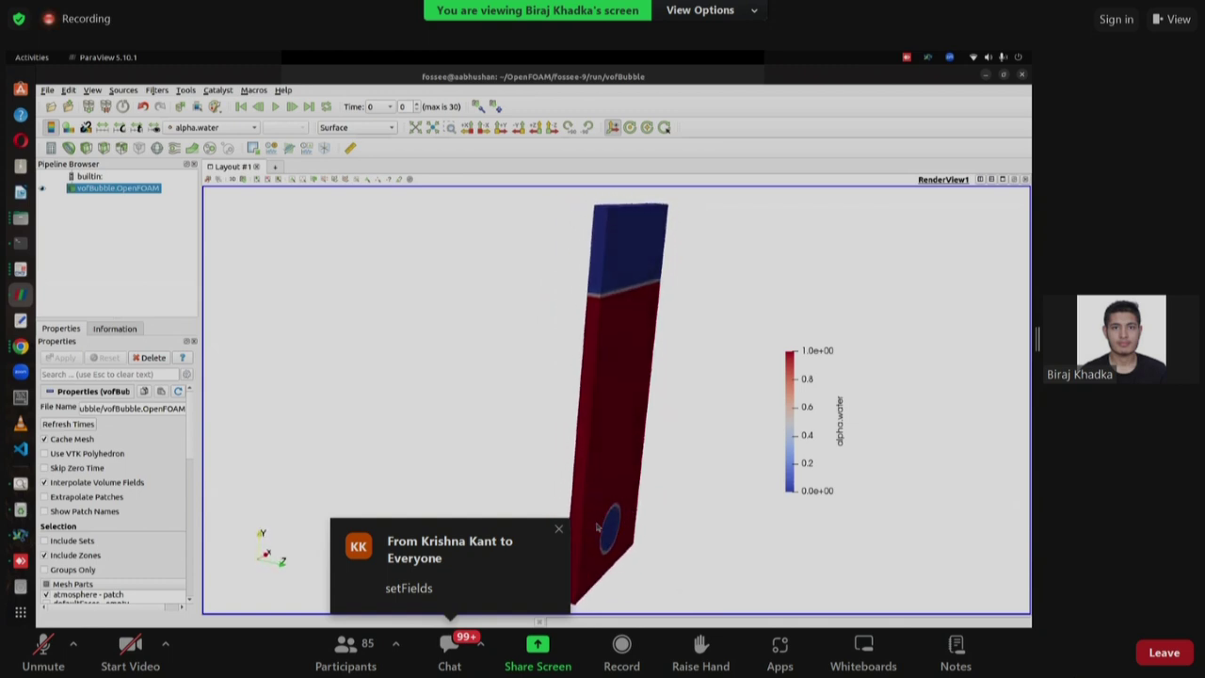
pyautogui.moveTo(577, 544); pyautogui.dragTo(636, 539)
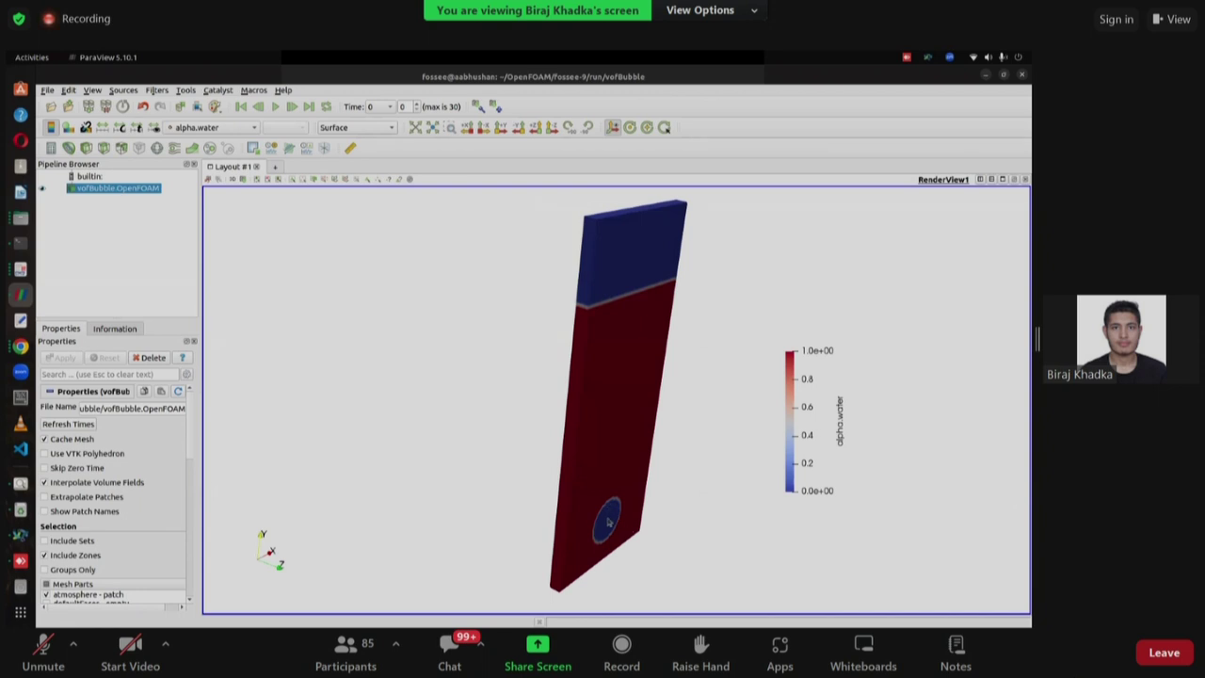
pyautogui.moveTo(603, 520); pyautogui.dragTo(618, 544)
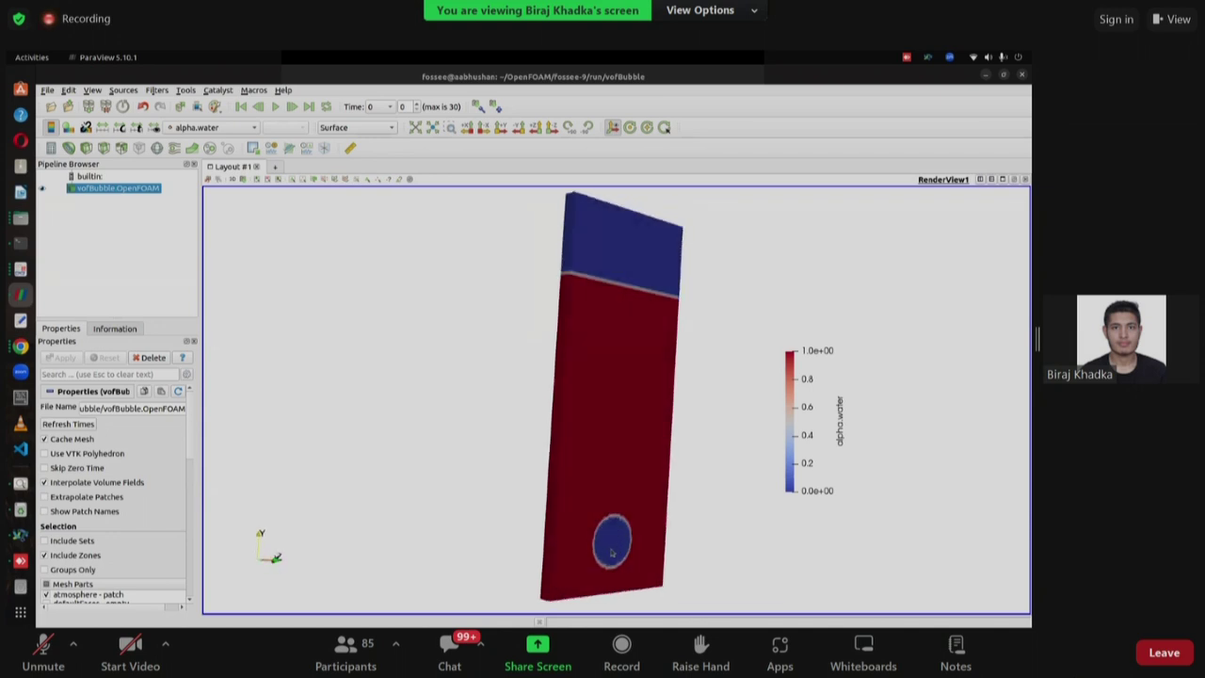
pyautogui.moveTo(614, 546); pyautogui.dragTo(580, 412)
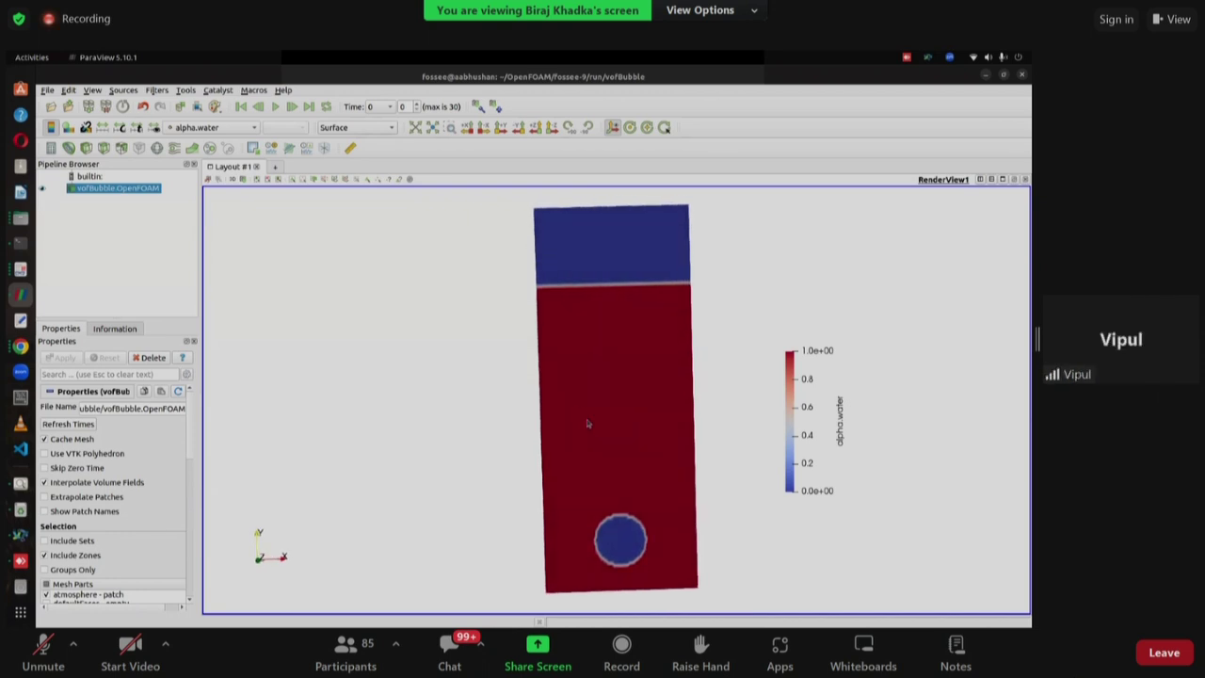
# Rotate the tank around, snap to the +Y view direction, then rotate back front-on.
pyautogui.moveTo(614, 491); pyautogui.dragTo(667, 502)
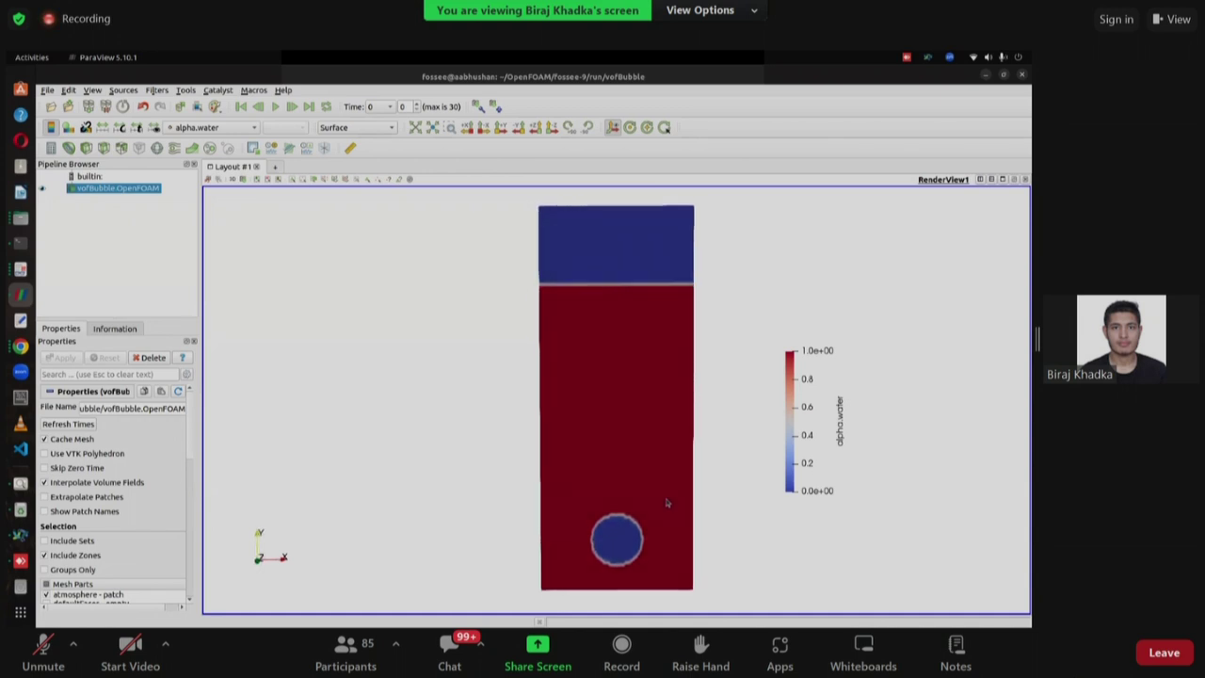
pyautogui.moveTo(576, 262); pyautogui.dragTo(607, 305)
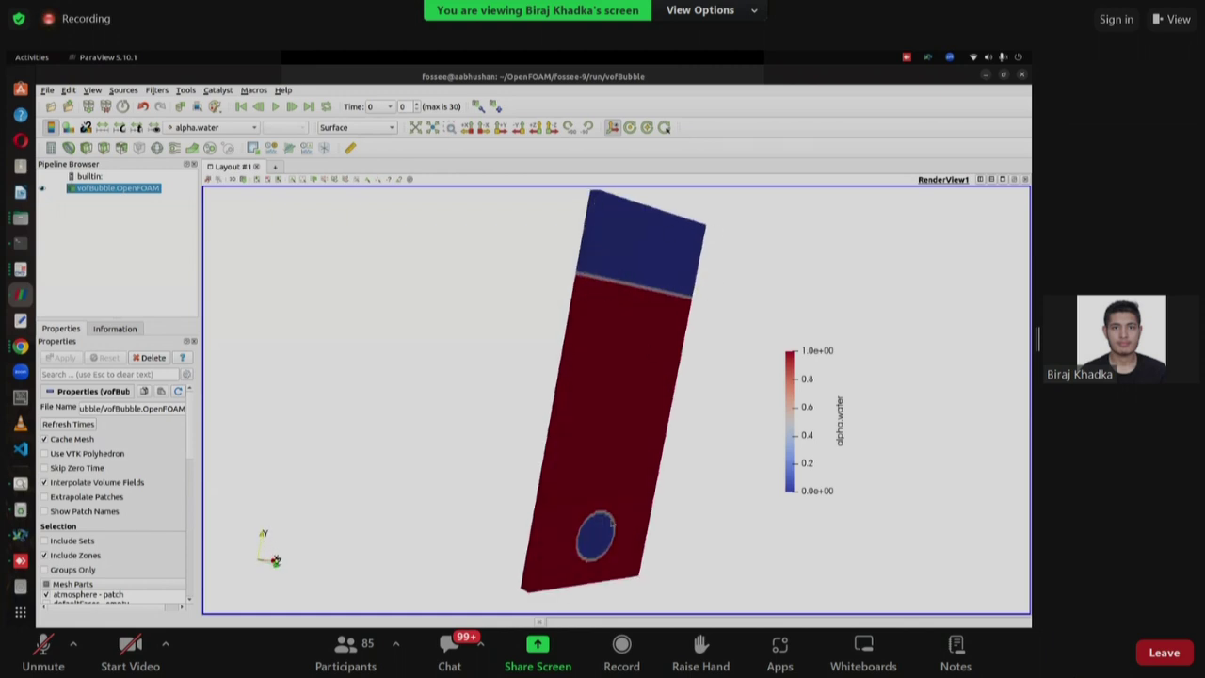
pyautogui.moveTo(631, 431); pyautogui.dragTo(562, 425)
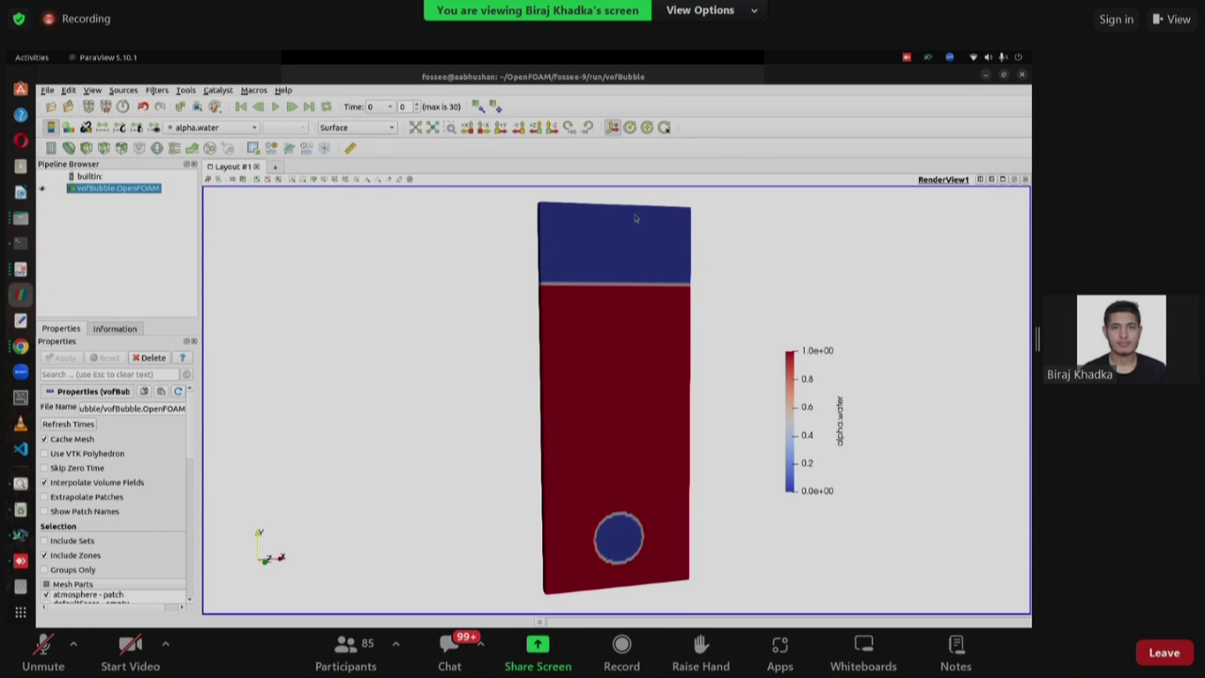
pyautogui.moveTo(672, 386); pyautogui.dragTo(654, 506)
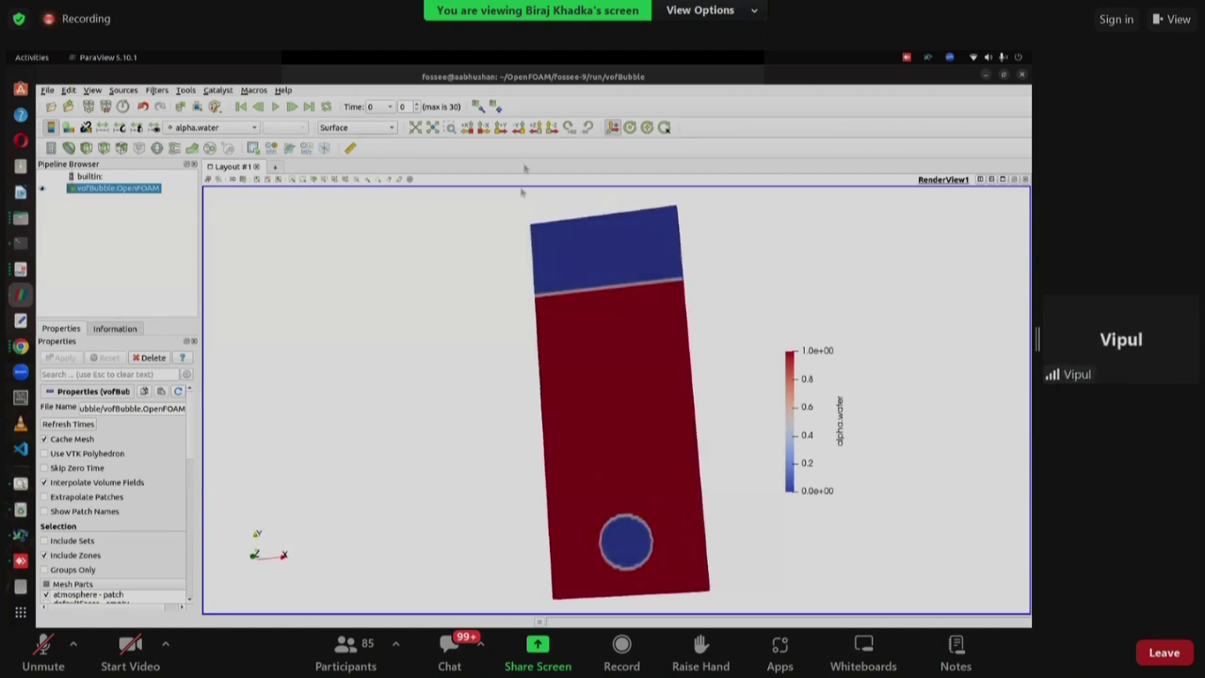
pyautogui.click(501, 131)
pyautogui.moveTo(594, 376); pyautogui.dragTo(598, 487)
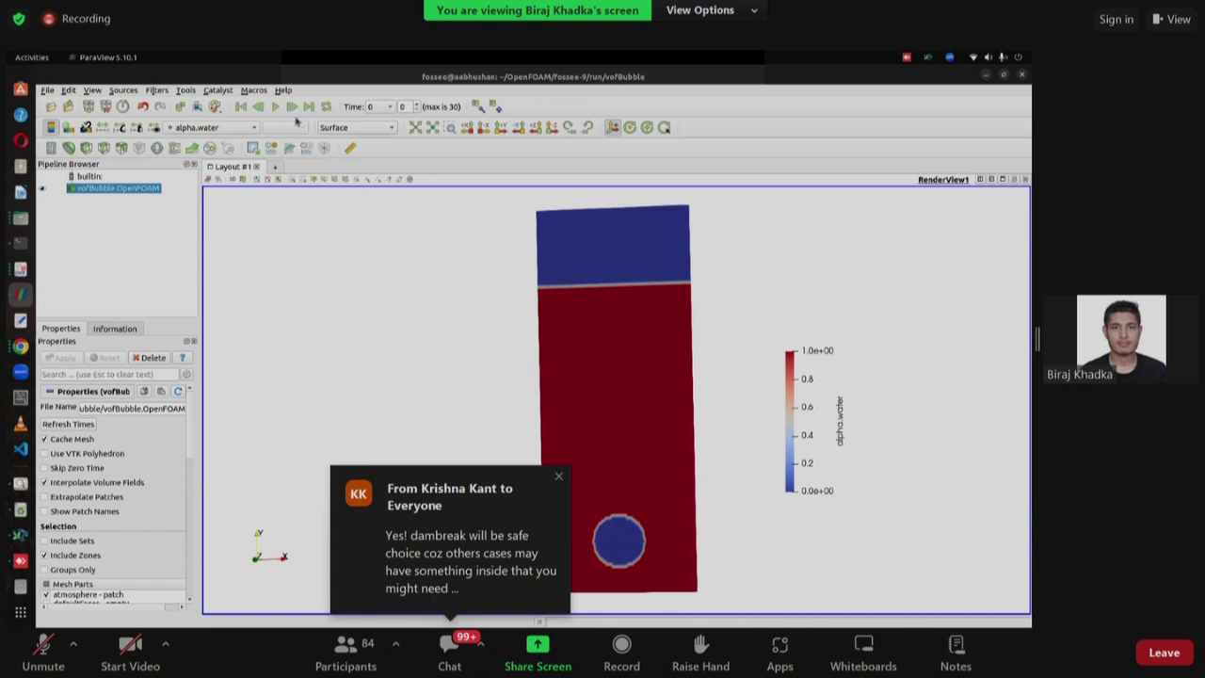
# Step the vofBubble results forward three frames to time 0.03.
pyautogui.rightClick(294, 109)
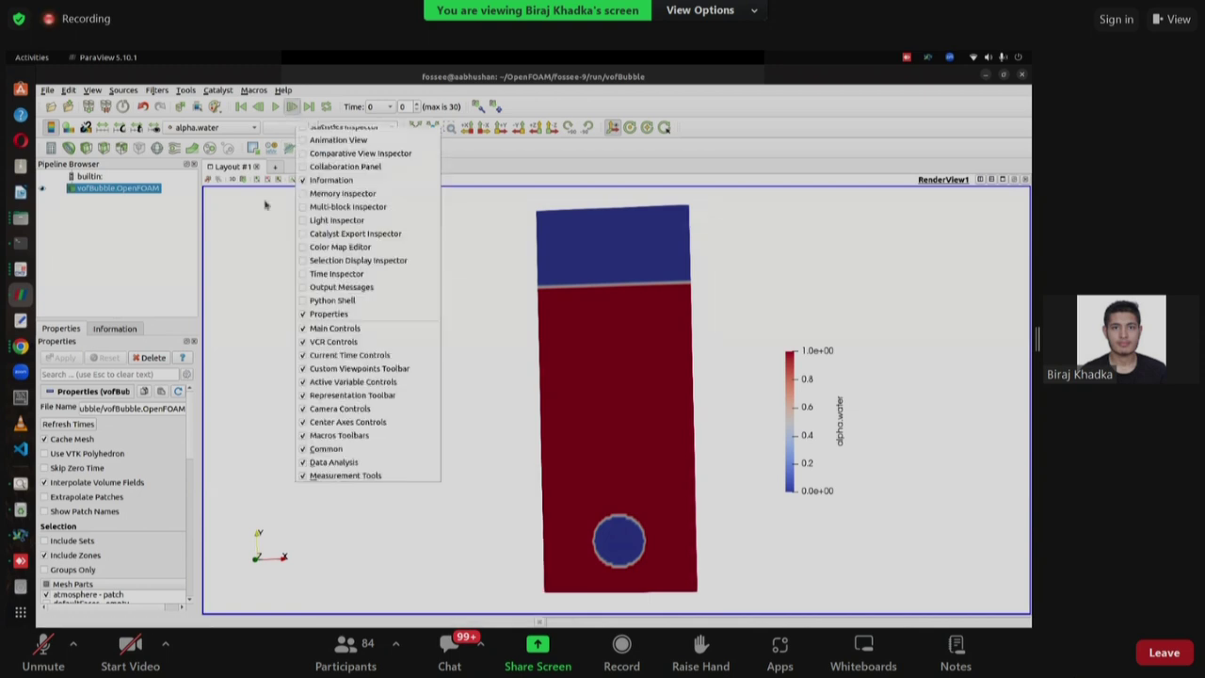
pyautogui.click(263, 260)
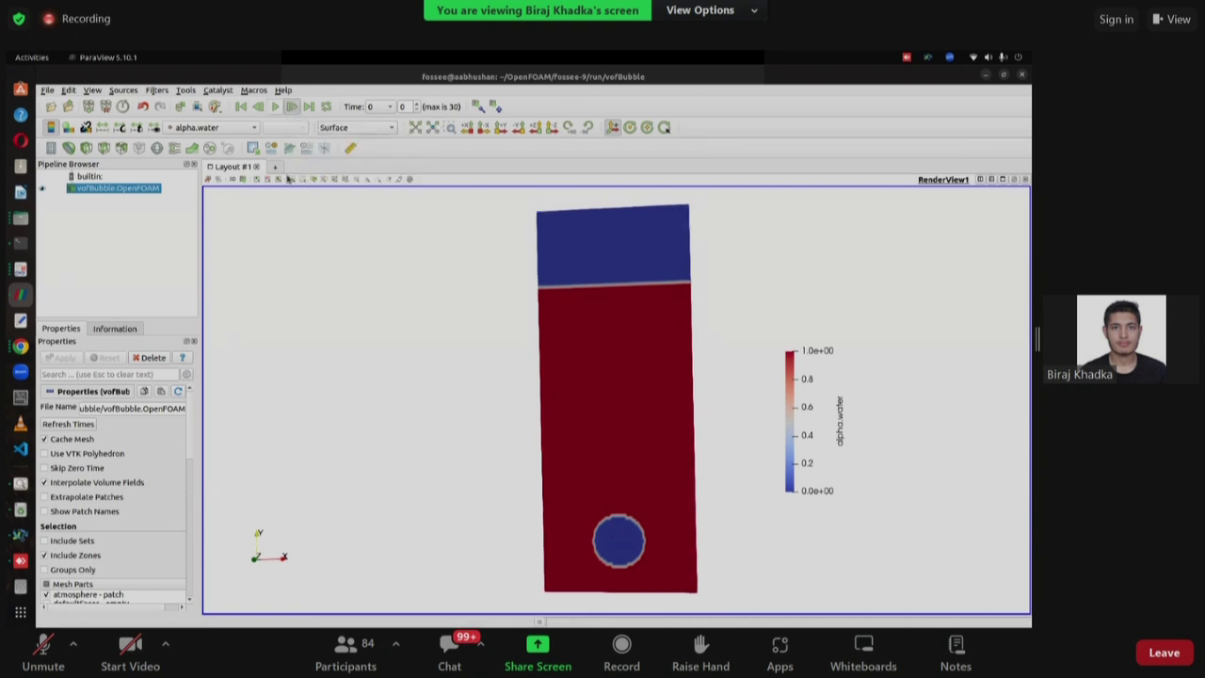
pyautogui.click(292, 108)
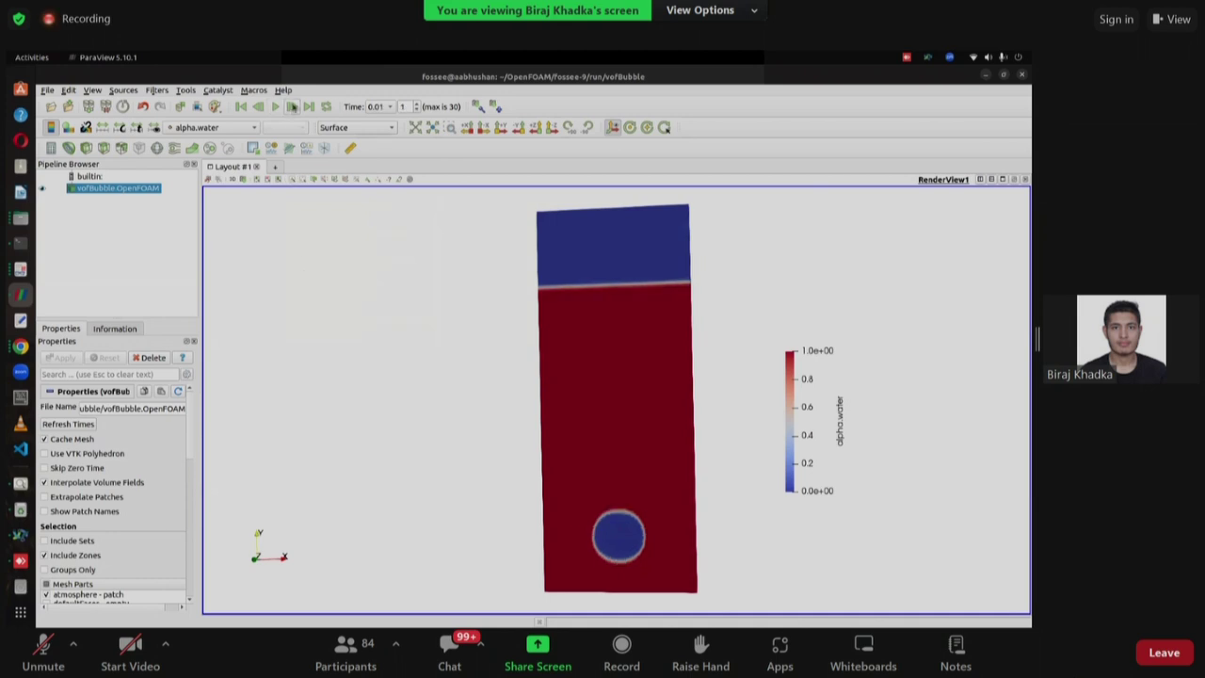
pyautogui.click(292, 107)
pyautogui.click(292, 108)
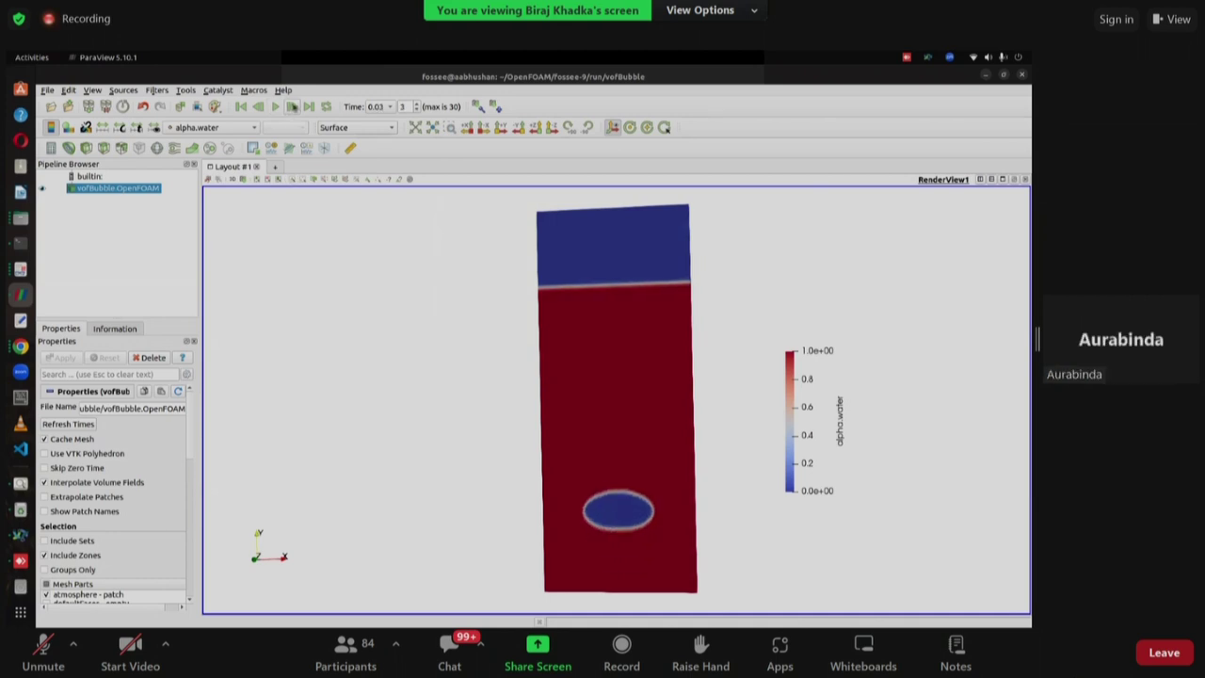
# Rotate the tank upright and set the camera to look along -Y.
pyautogui.moveTo(586, 291); pyautogui.dragTo(610, 280)
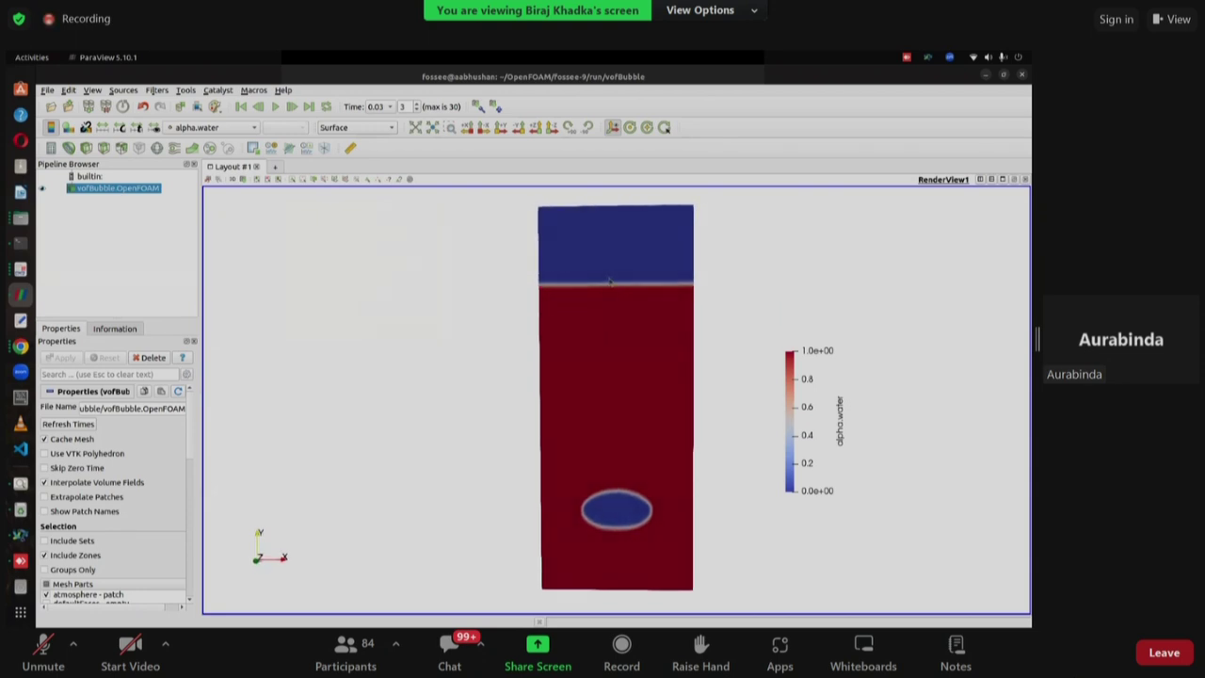
pyautogui.moveTo(659, 349); pyautogui.dragTo(661, 345)
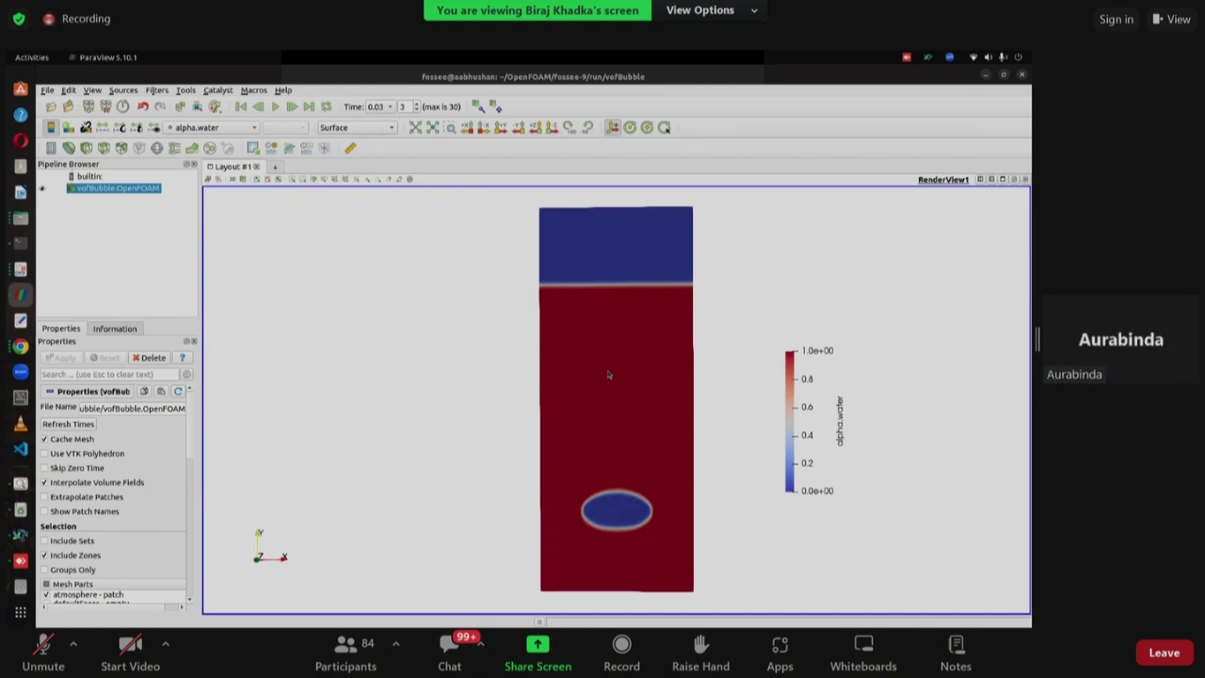
pyautogui.moveTo(624, 379); pyautogui.dragTo(682, 371)
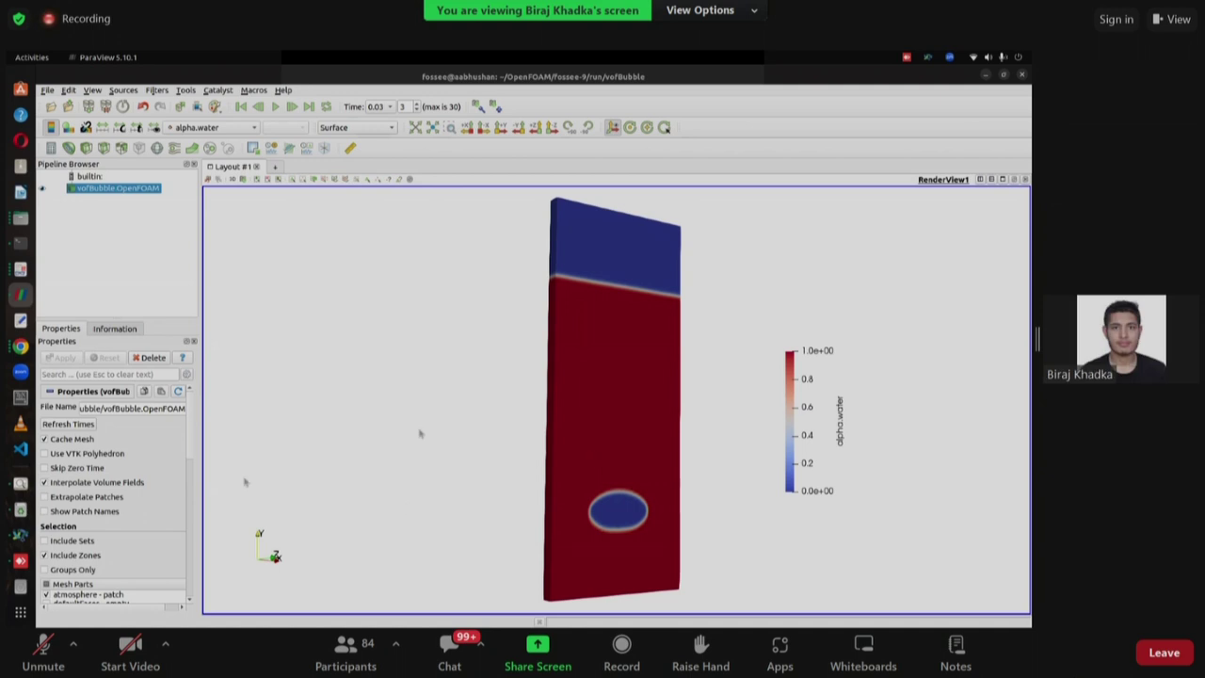
pyautogui.moveTo(594, 392); pyautogui.dragTo(555, 310)
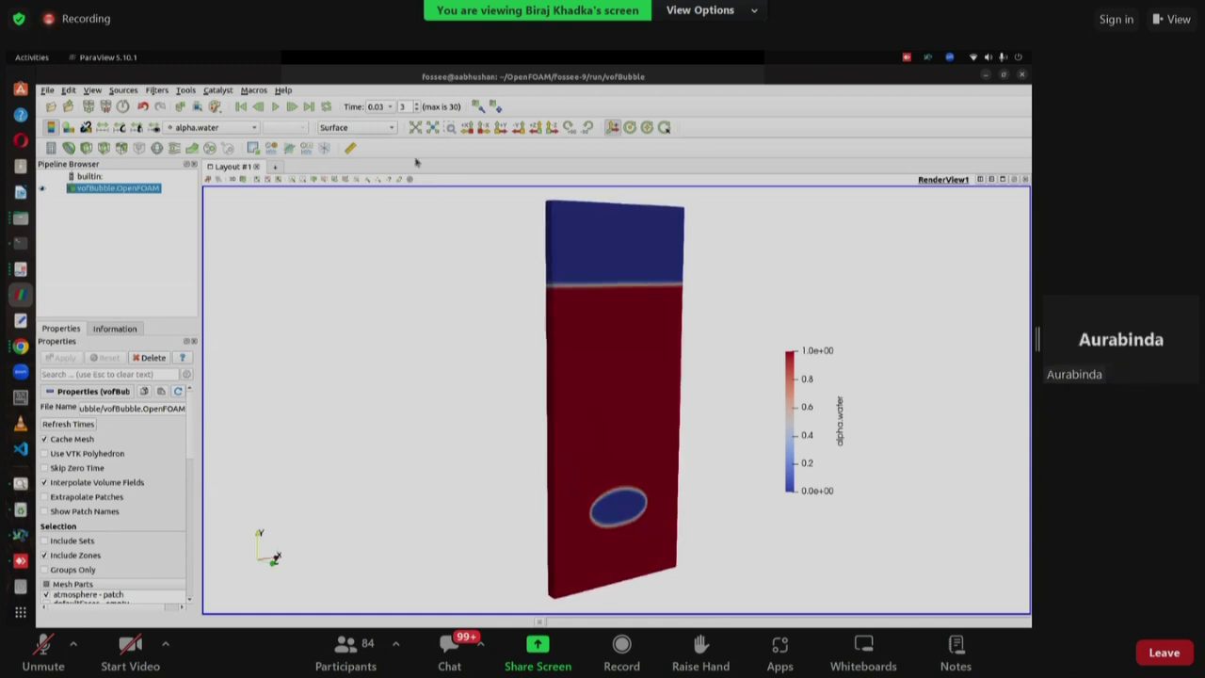
pyautogui.click(514, 130)
# Face the tank's front and step the results forward to time 0.08.
pyautogui.click(552, 129)
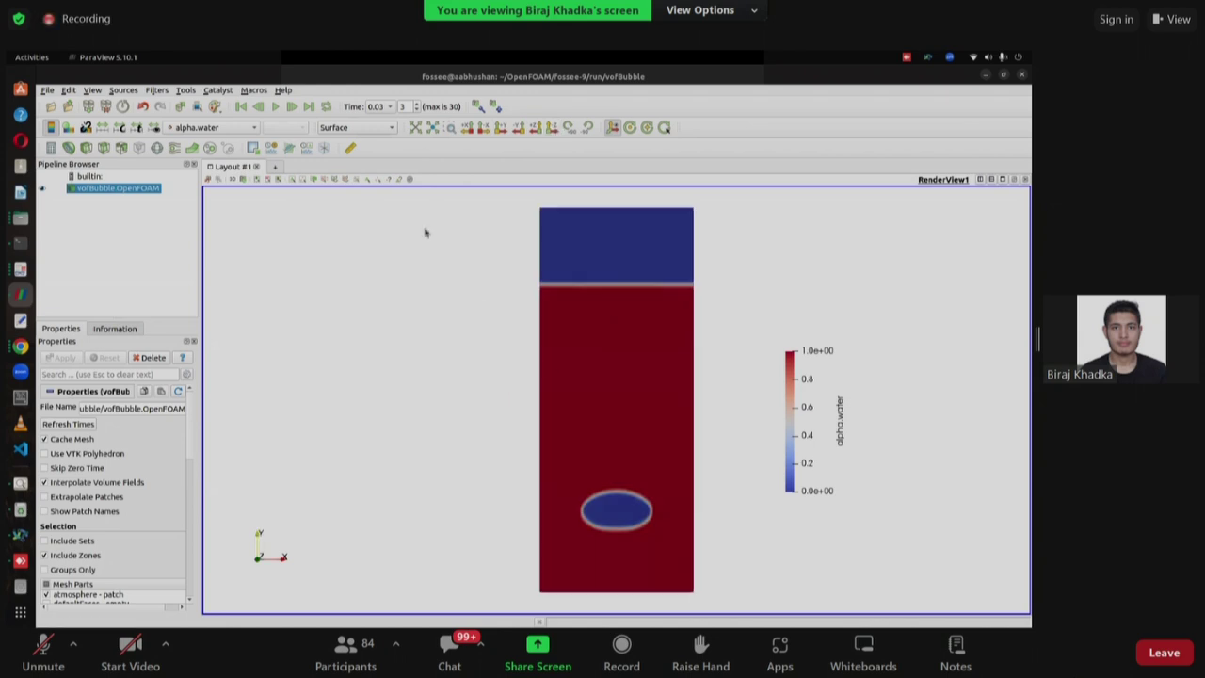
pyautogui.click(292, 106)
pyautogui.click(292, 106)
pyautogui.click(292, 107)
pyautogui.click(292, 107)
pyautogui.click(292, 106)
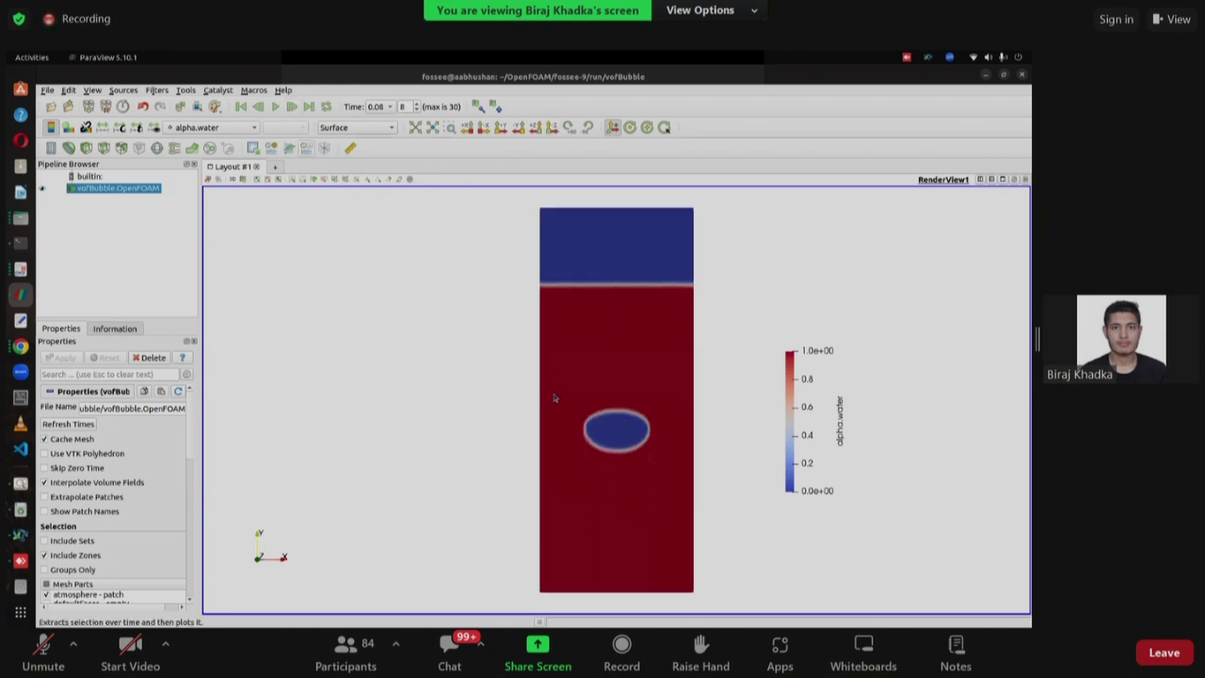
# Keep stepping to time 0.17, then play through to the final time 0.3.
pyautogui.click(291, 106)
pyautogui.click(291, 106)
pyautogui.click(292, 107)
pyautogui.click(292, 107)
pyautogui.click(291, 107)
pyautogui.click(291, 106)
pyautogui.click(291, 107)
pyautogui.click(292, 107)
pyautogui.click(292, 107)
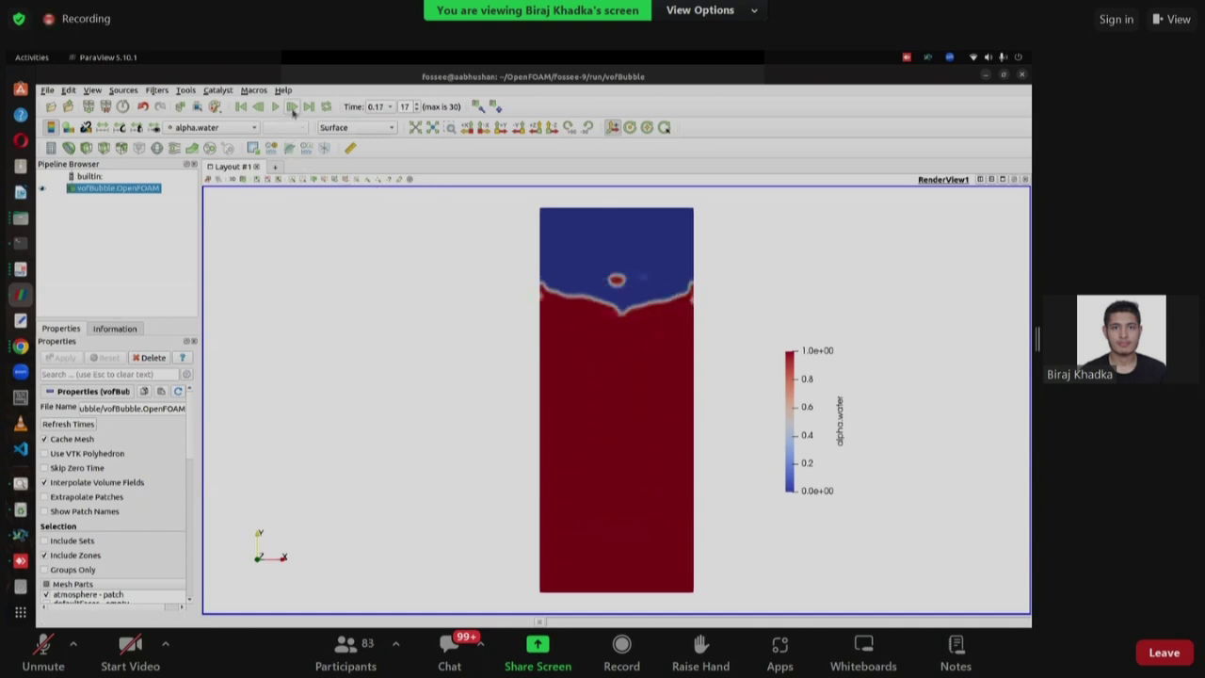
pyautogui.click(292, 106)
pyautogui.click(292, 107)
pyautogui.click(273, 106)
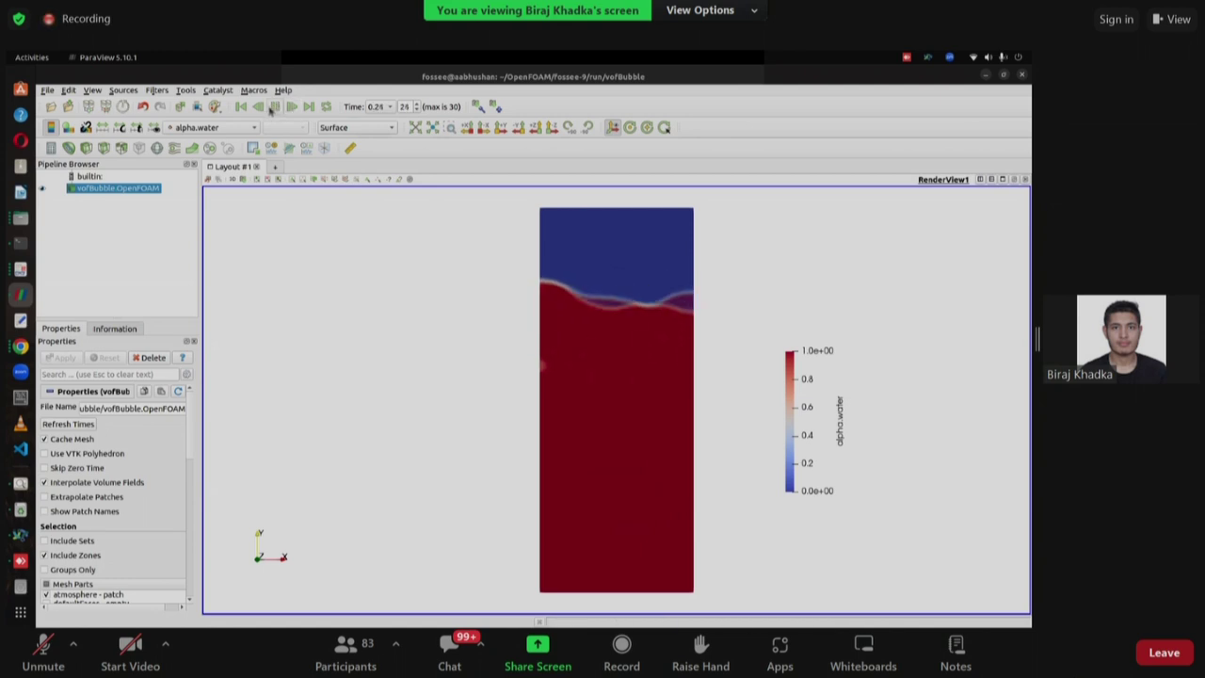
pyautogui.click(275, 106)
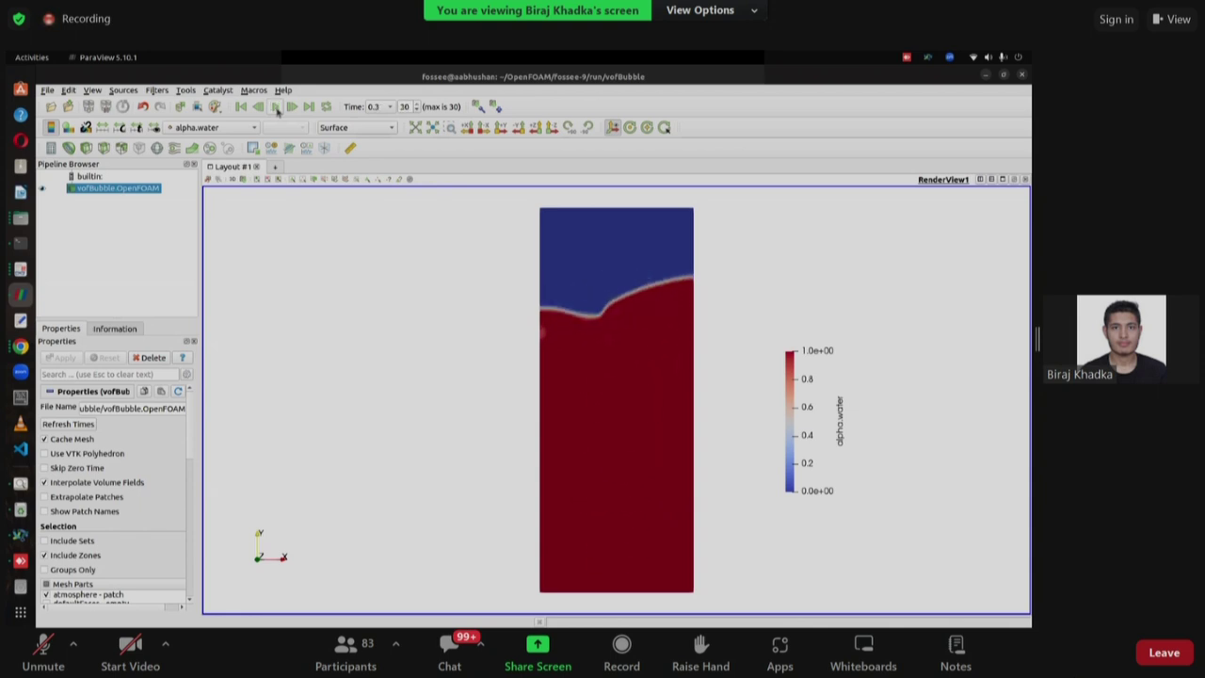
# Replay the bubble animation, then switch the colouring from alpha.water to p_rgh.
pyautogui.click(275, 106)
pyautogui.click(216, 129)
pyautogui.press('Down')
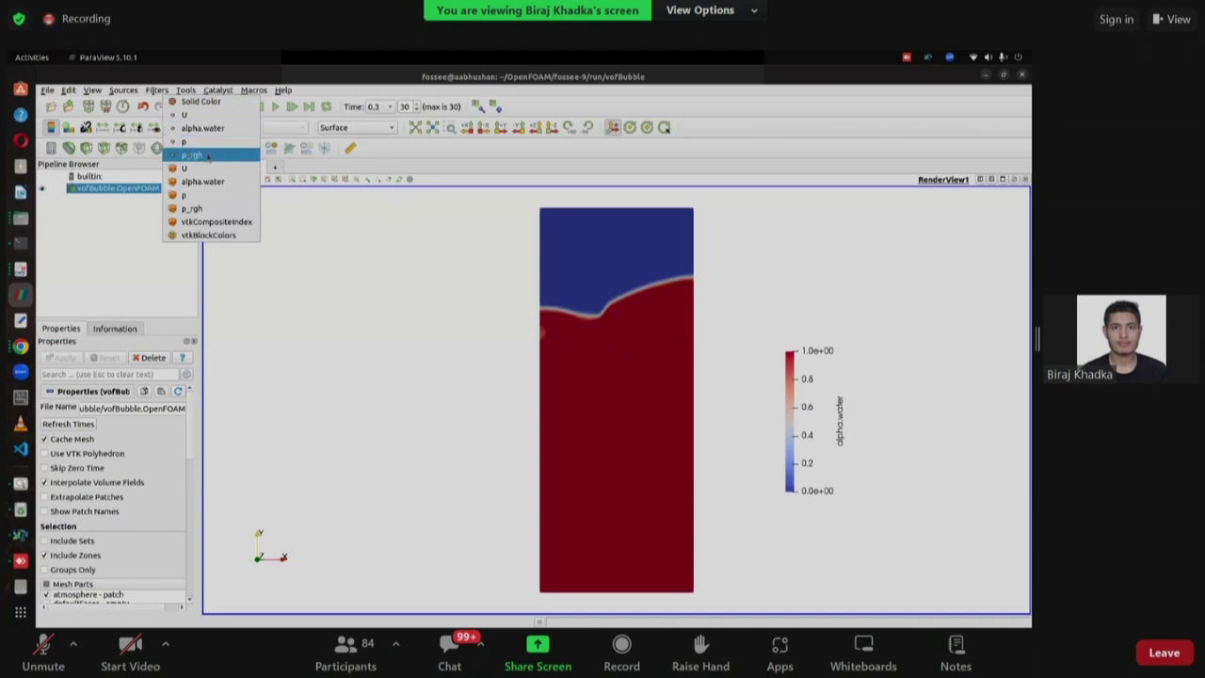
pyautogui.press('Return')
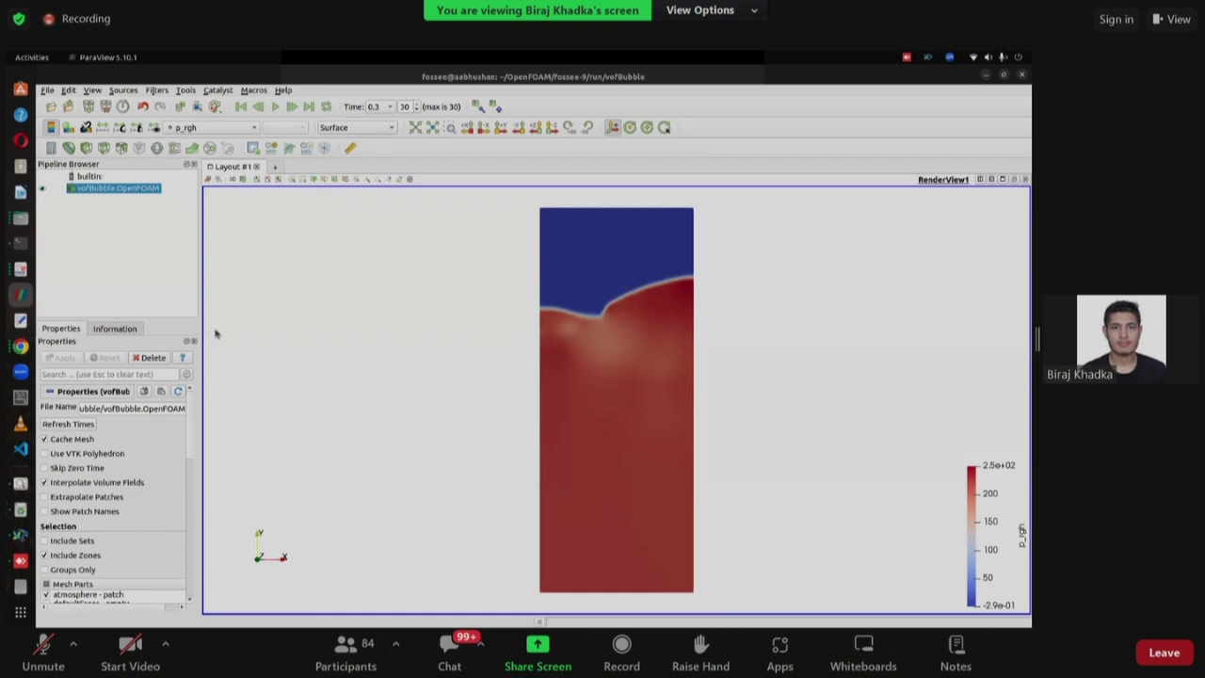
# Read the damBreak user guide and interFoam's UEqn.H source in Chrome, then return to ParaView.
pyautogui.click(20, 345)
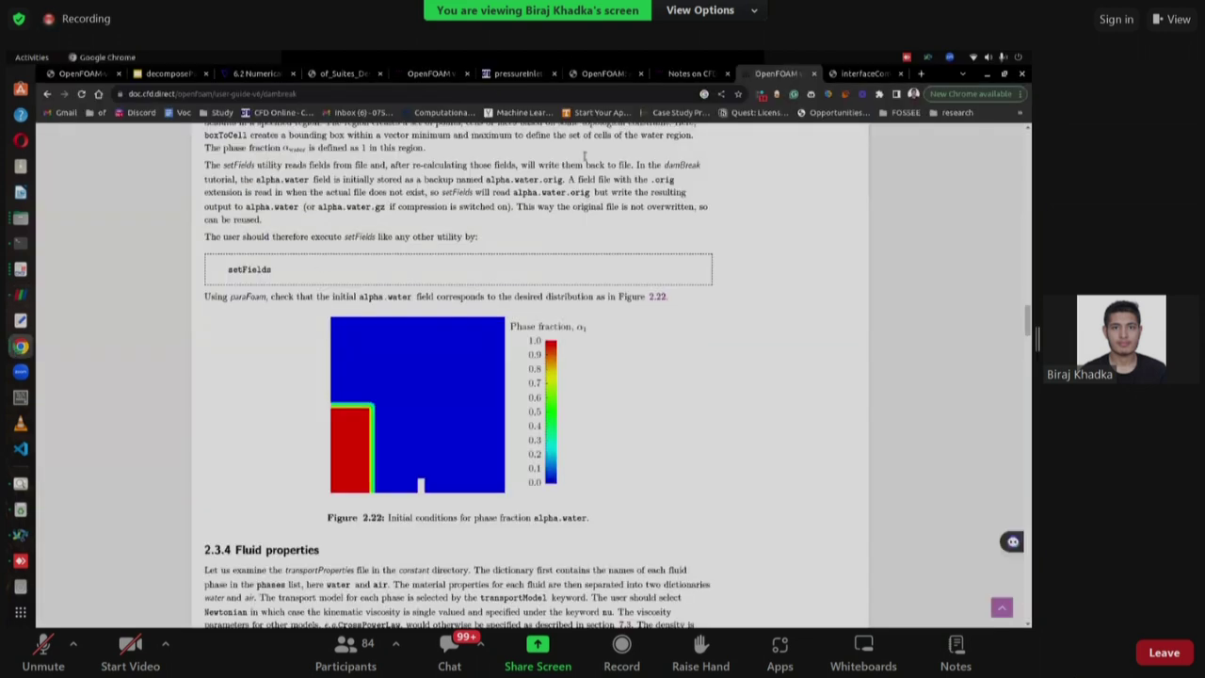
pyautogui.scroll(1, 659, 189)
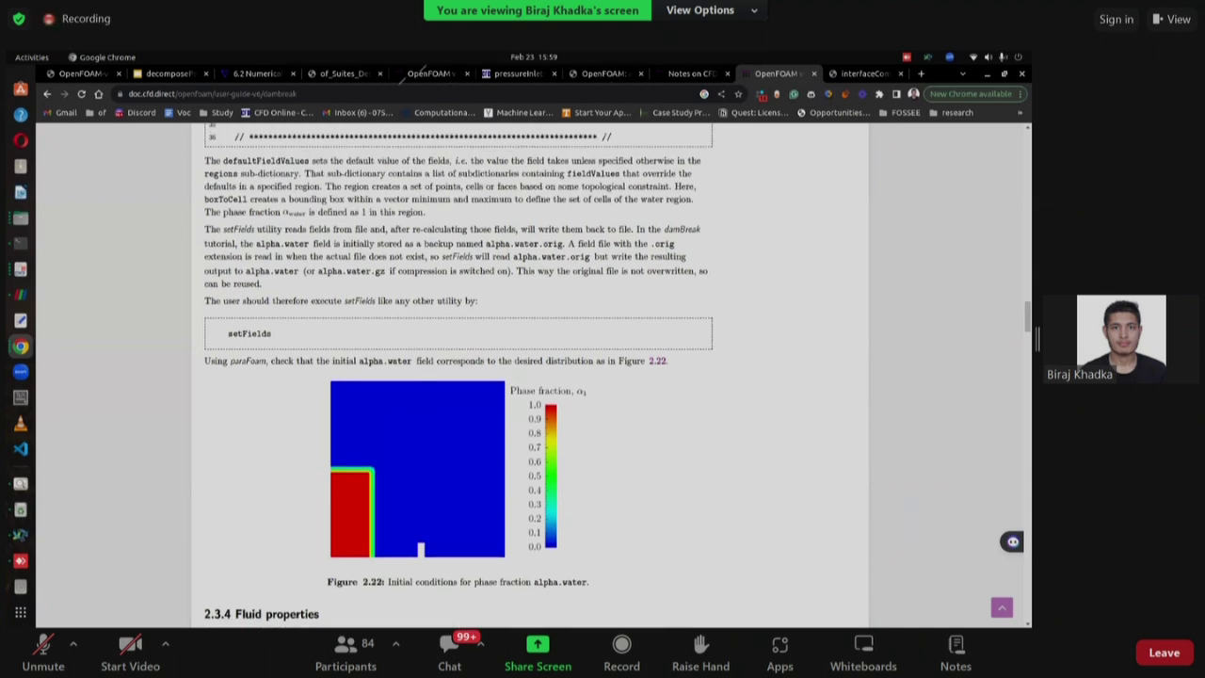
pyautogui.click(603, 74)
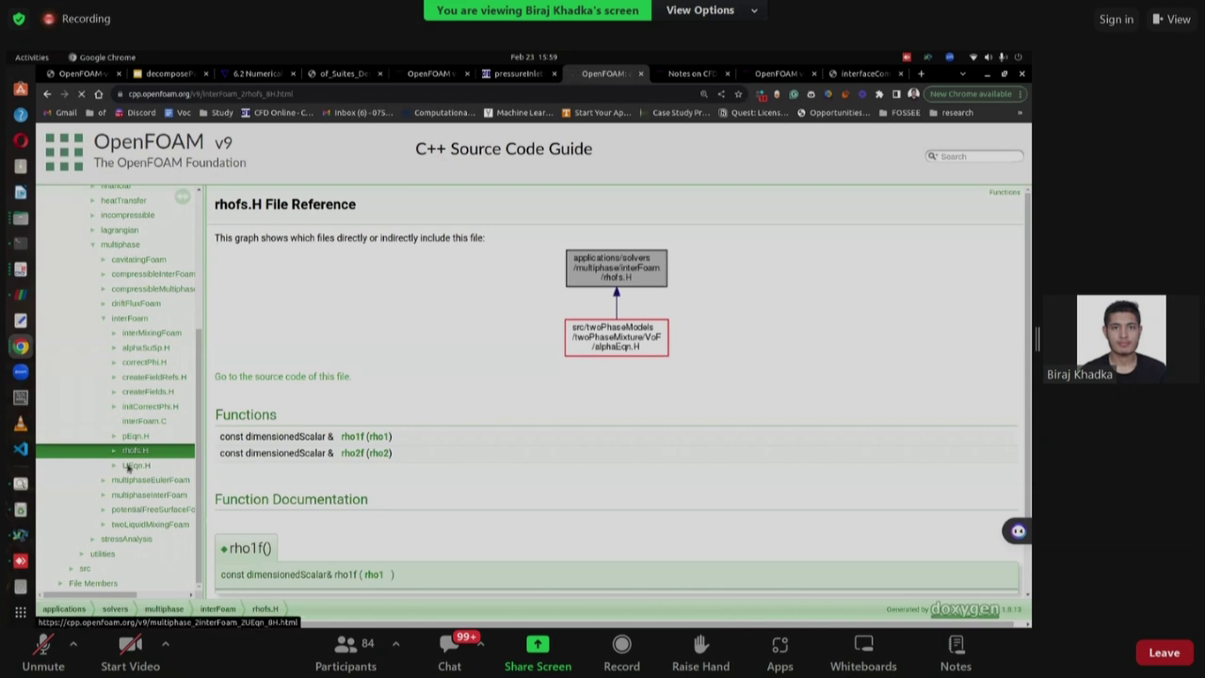
pyautogui.click(132, 465)
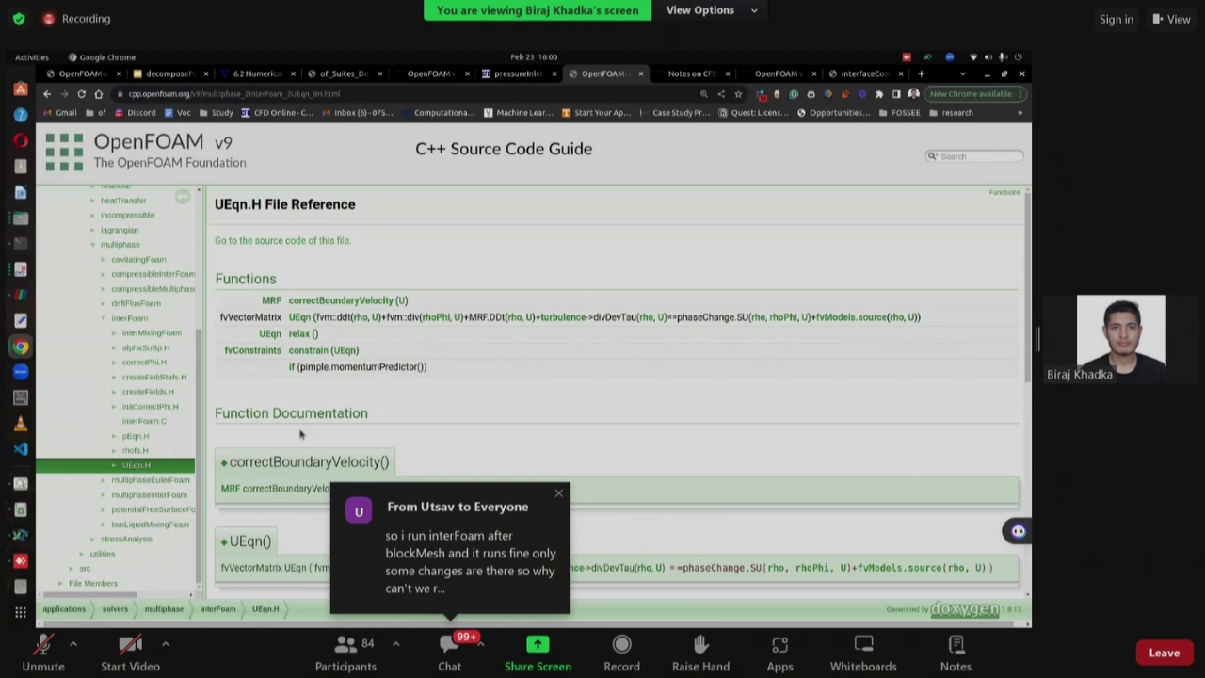
pyautogui.click(309, 242)
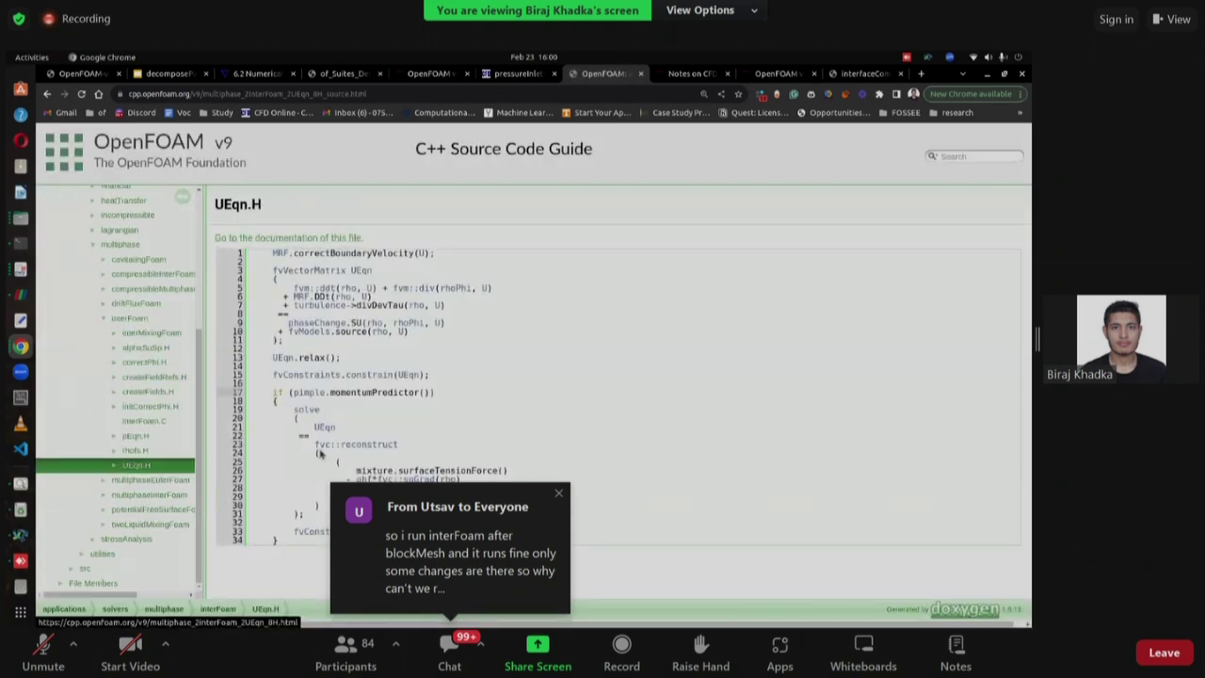
pyautogui.moveTo(391, 491)
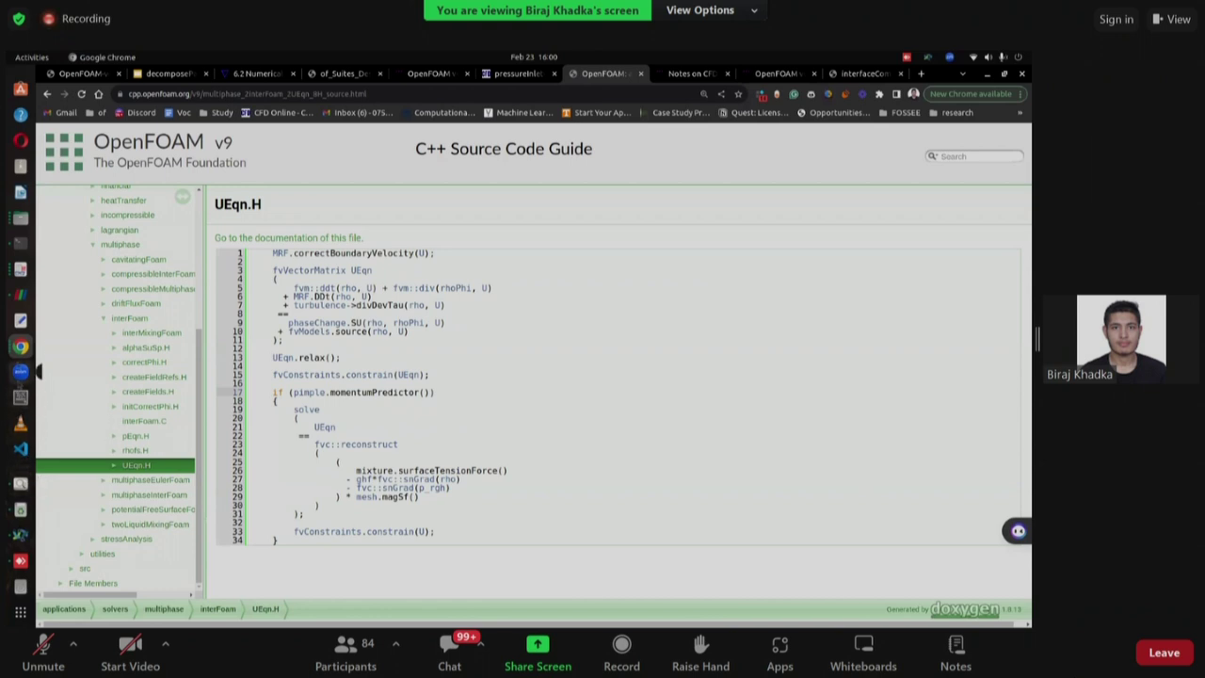
pyautogui.click(21, 293)
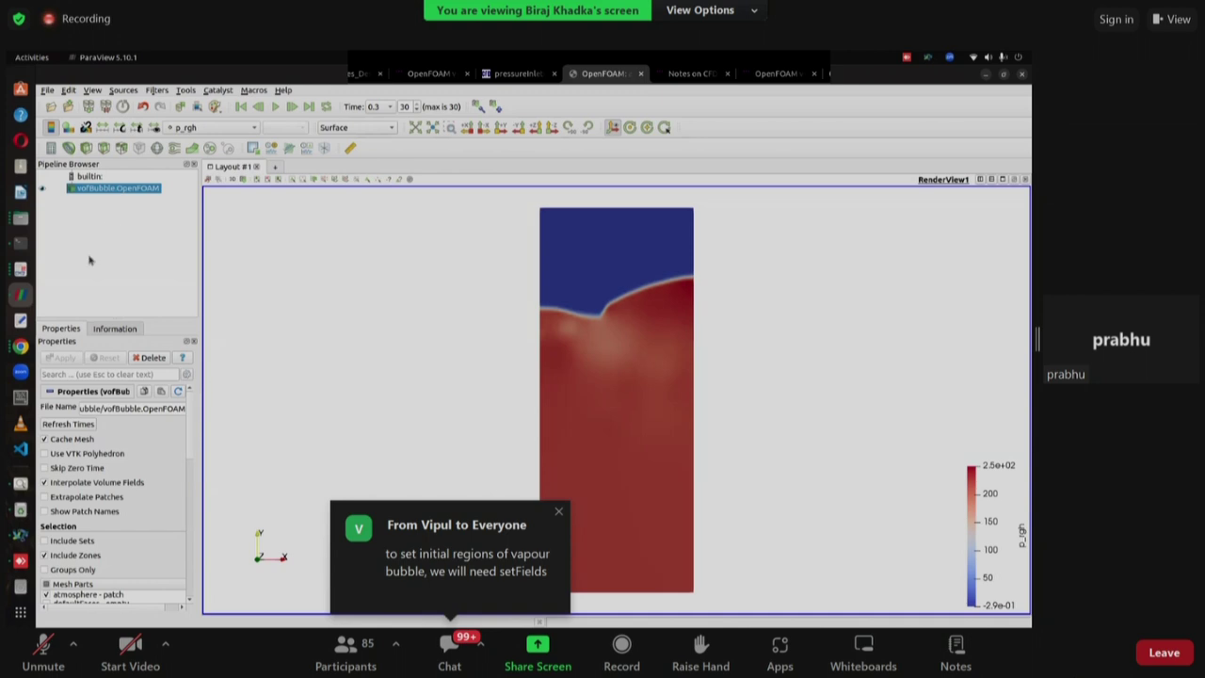
# Begin a Save Animation as Ogg-Theora video, start typing a name, then cancel it.
pyautogui.click(47, 90)
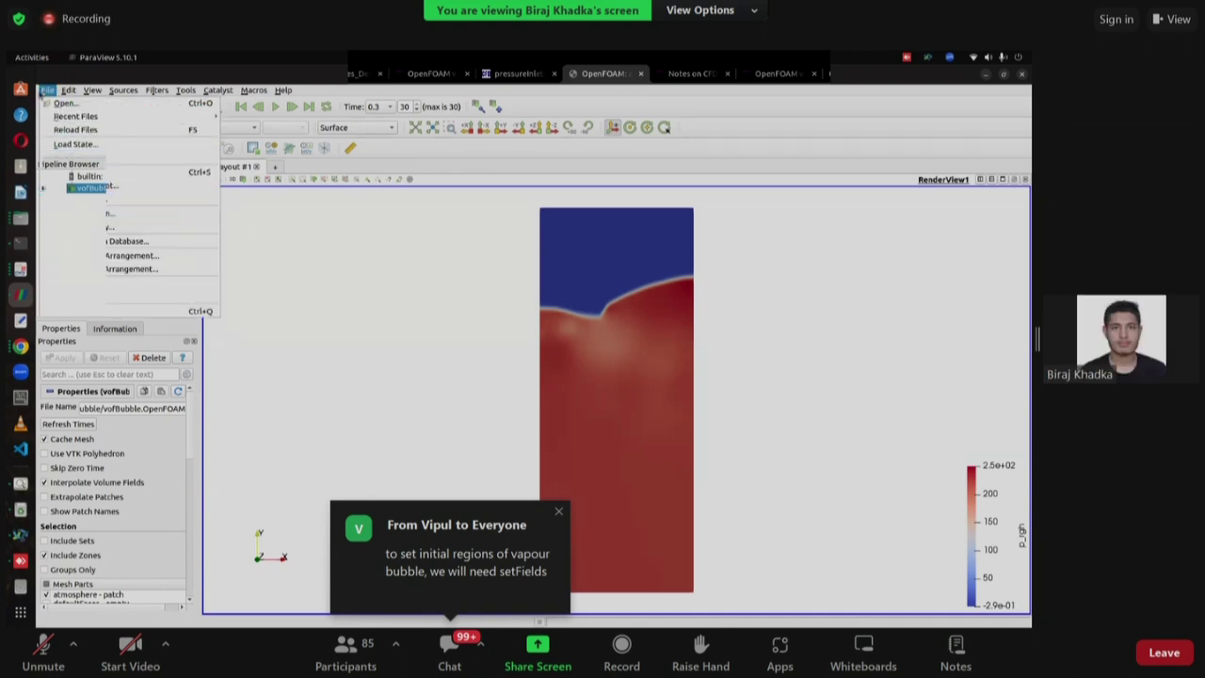
pyautogui.click(248, 247)
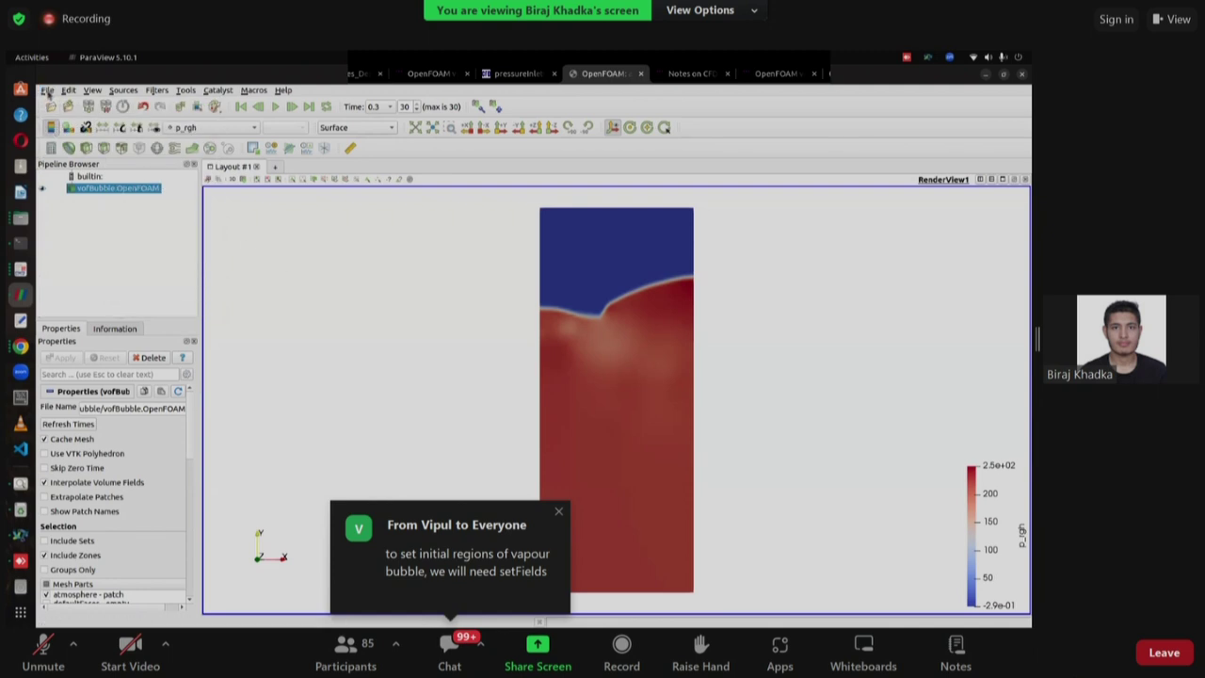
pyautogui.click(48, 92)
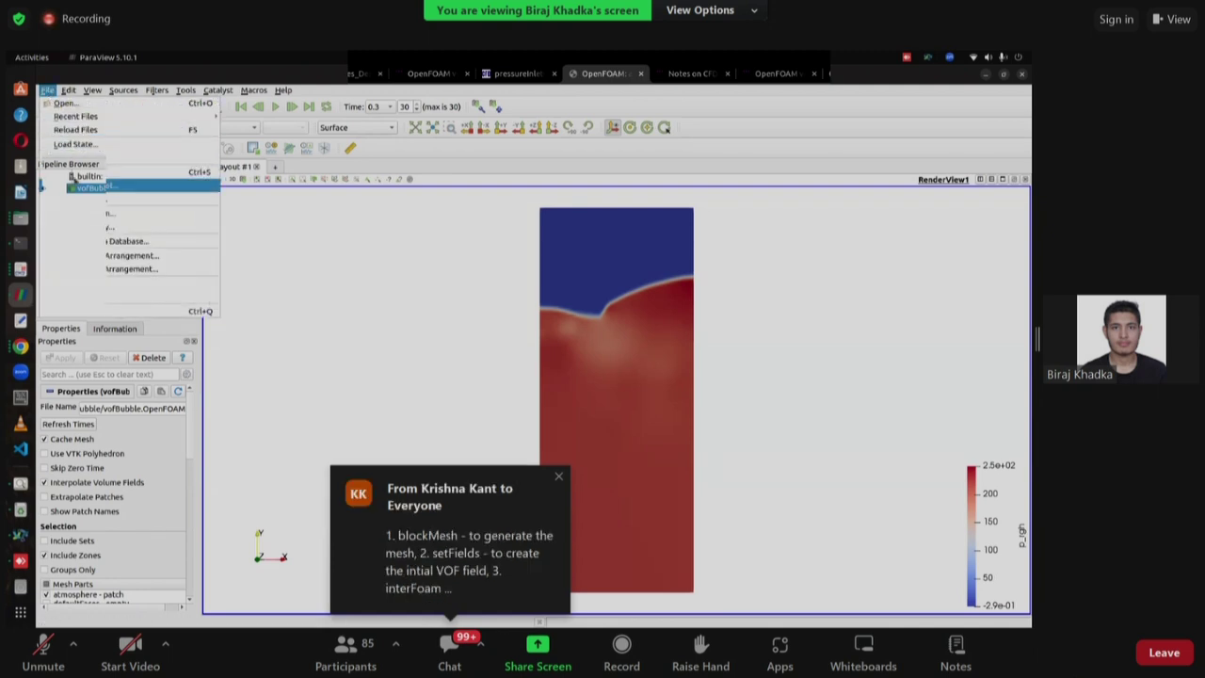
pyautogui.click(92, 215)
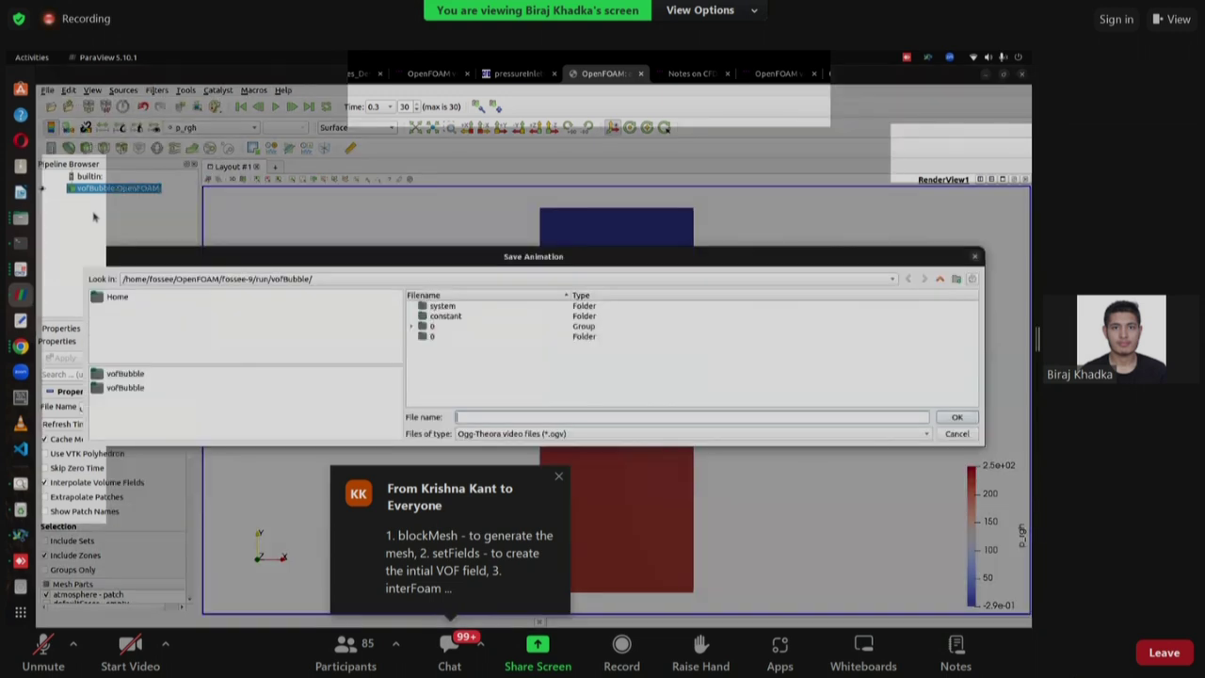
pyautogui.click(572, 436)
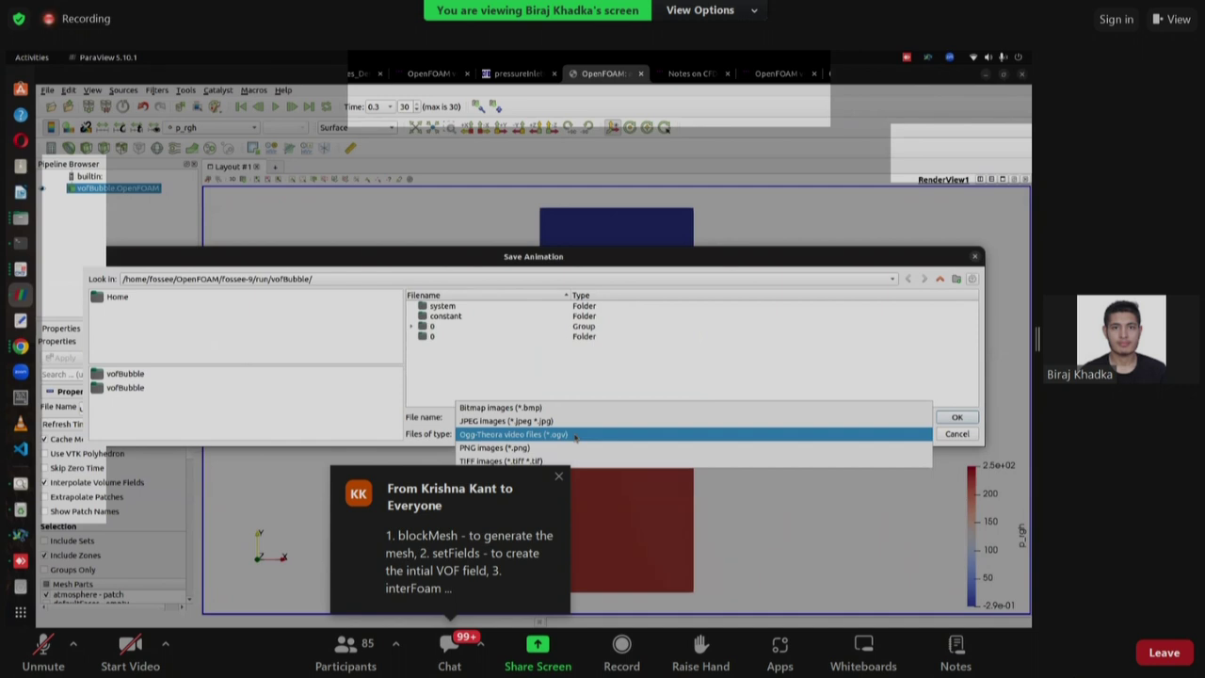
pyautogui.click(573, 436)
pyautogui.click(571, 438)
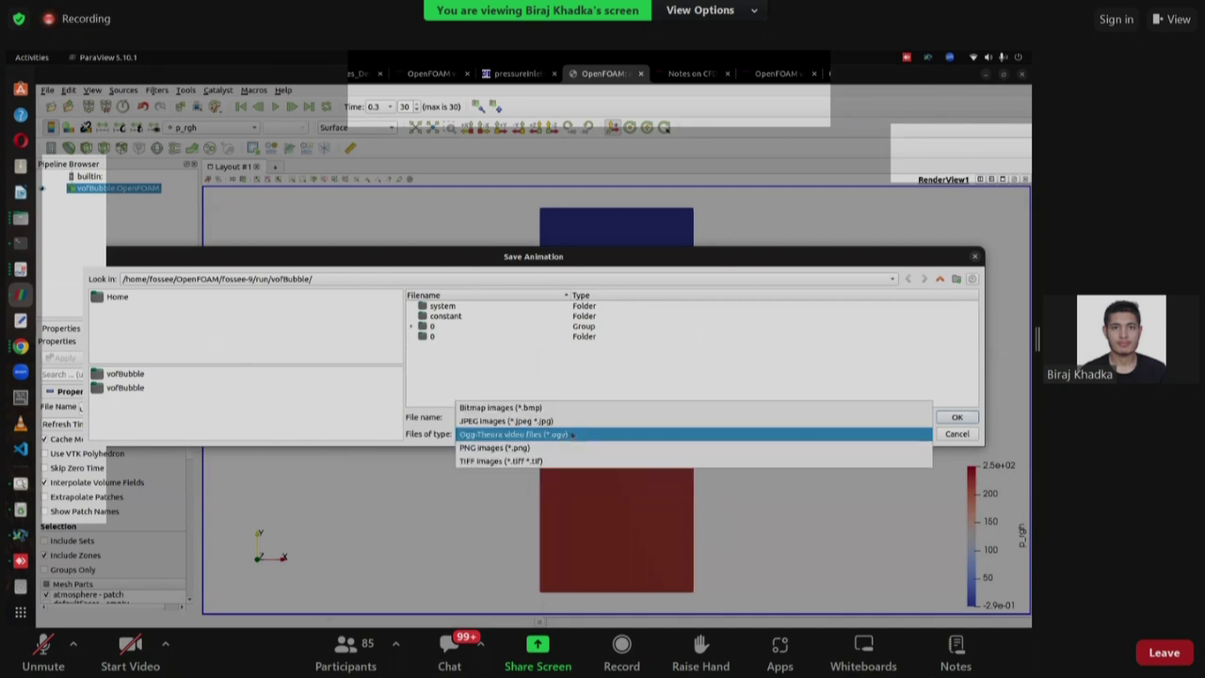
pyautogui.click(562, 436)
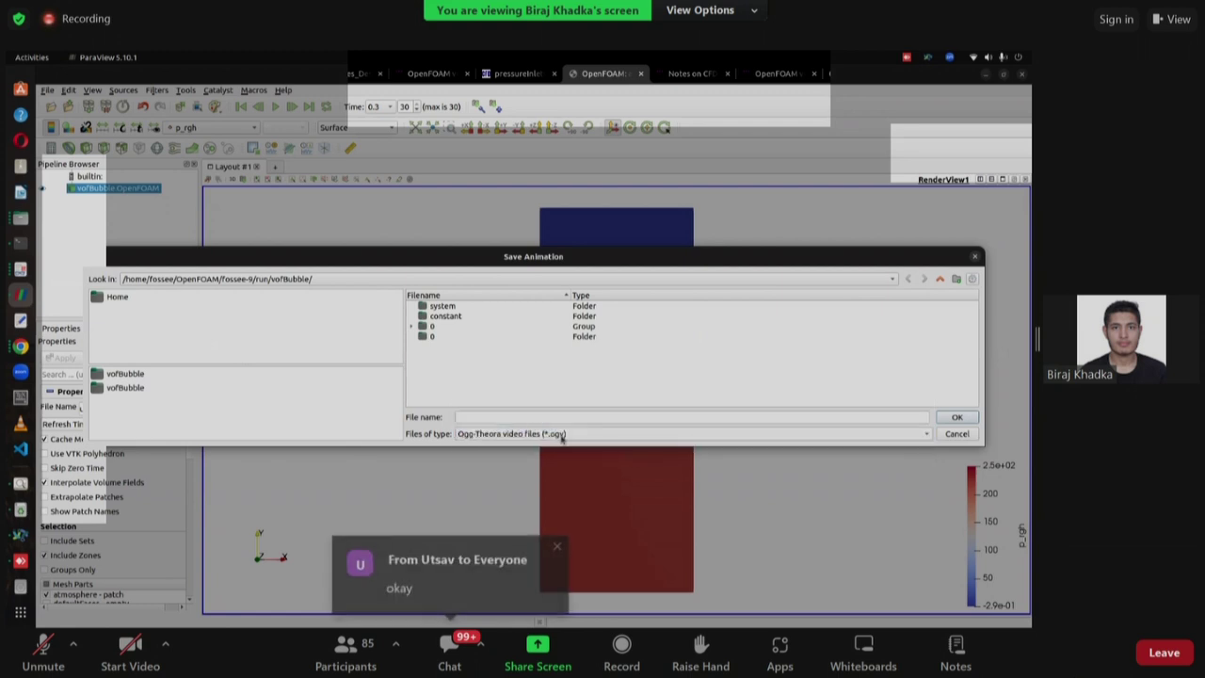
pyautogui.click(553, 420)
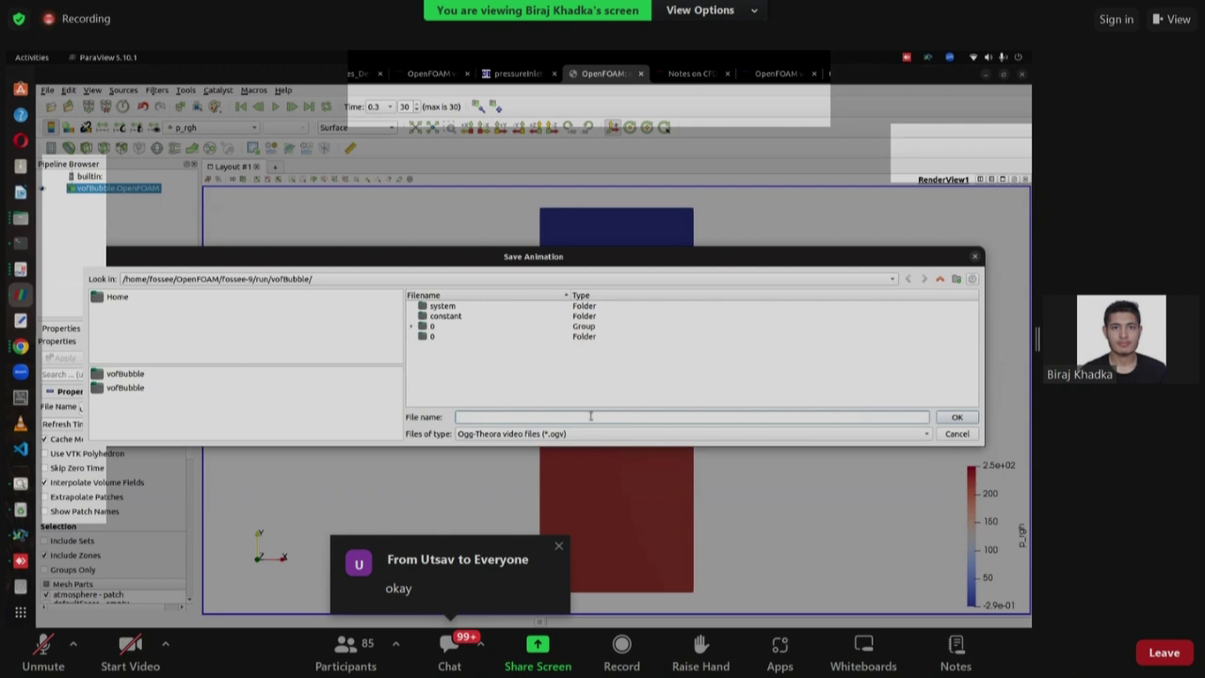
pyautogui.write('al')
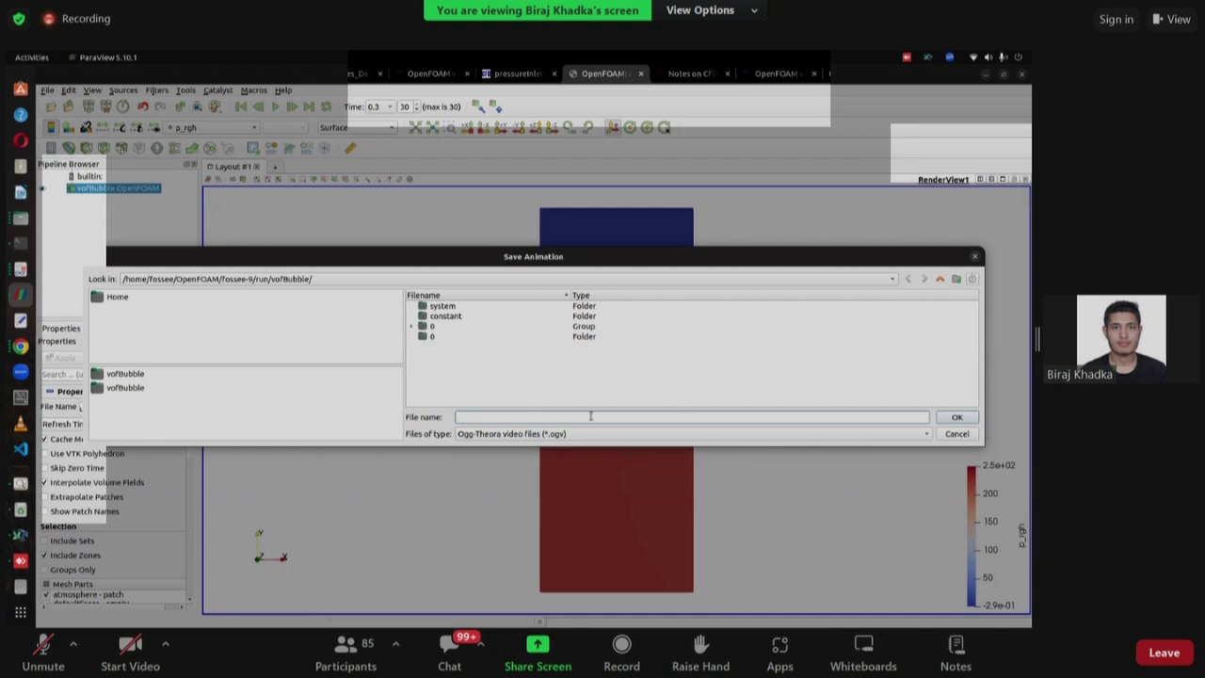
pyautogui.press('Escape')
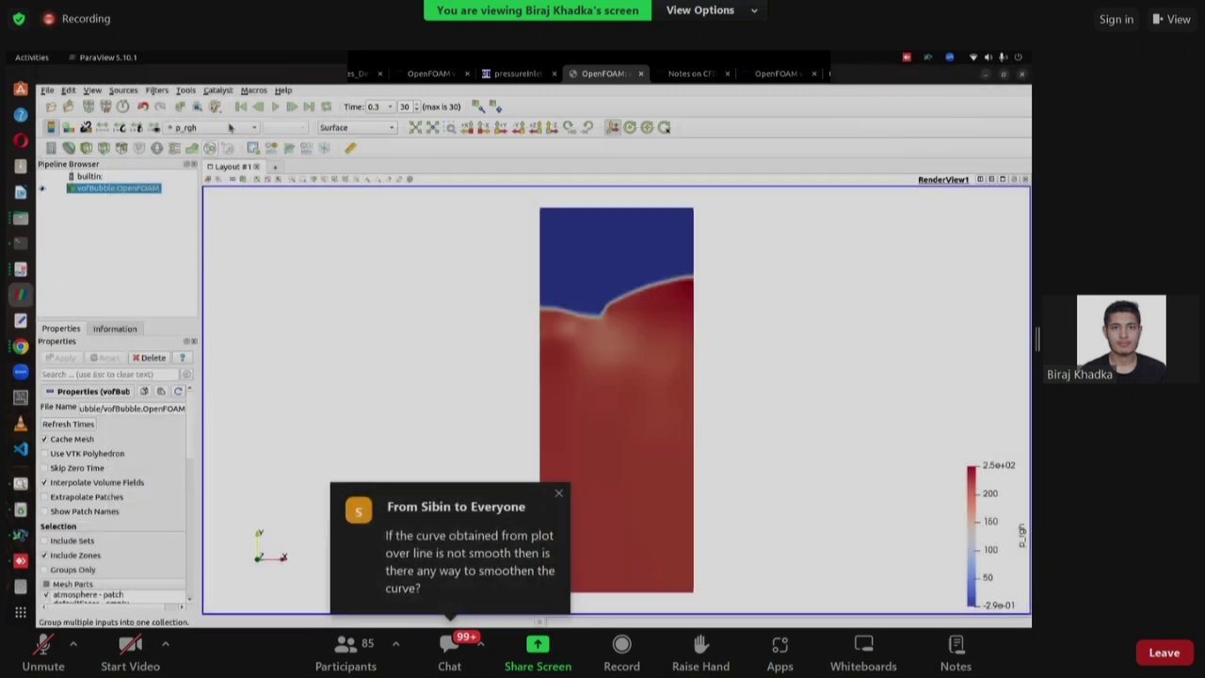
# Recolour by alpha.water and replay the simulation from time 0 to 0.3.
pyautogui.click(219, 127)
pyautogui.click(202, 100)
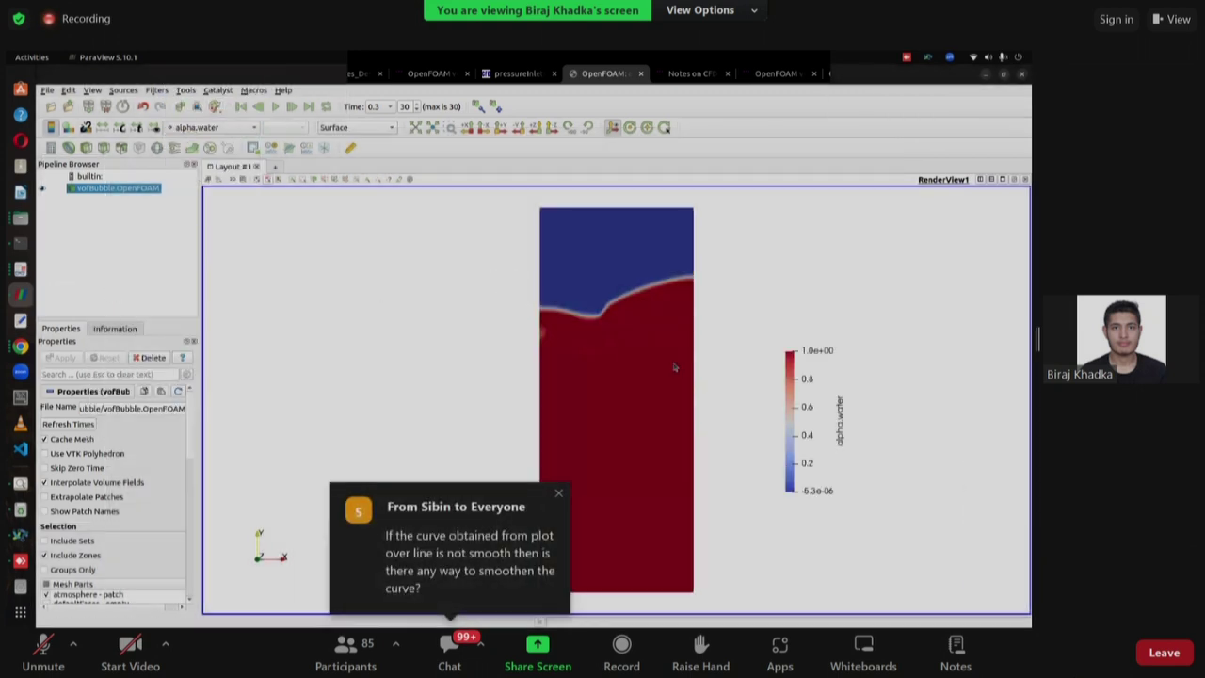
pyautogui.click(241, 106)
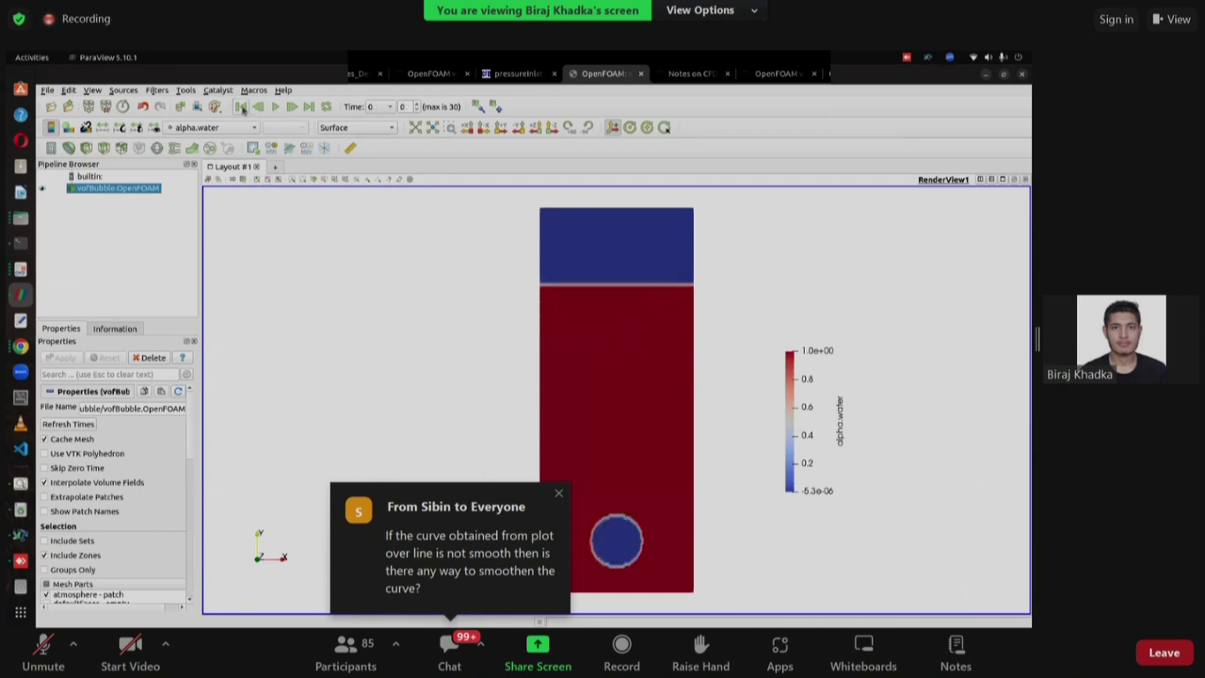
pyautogui.click(274, 106)
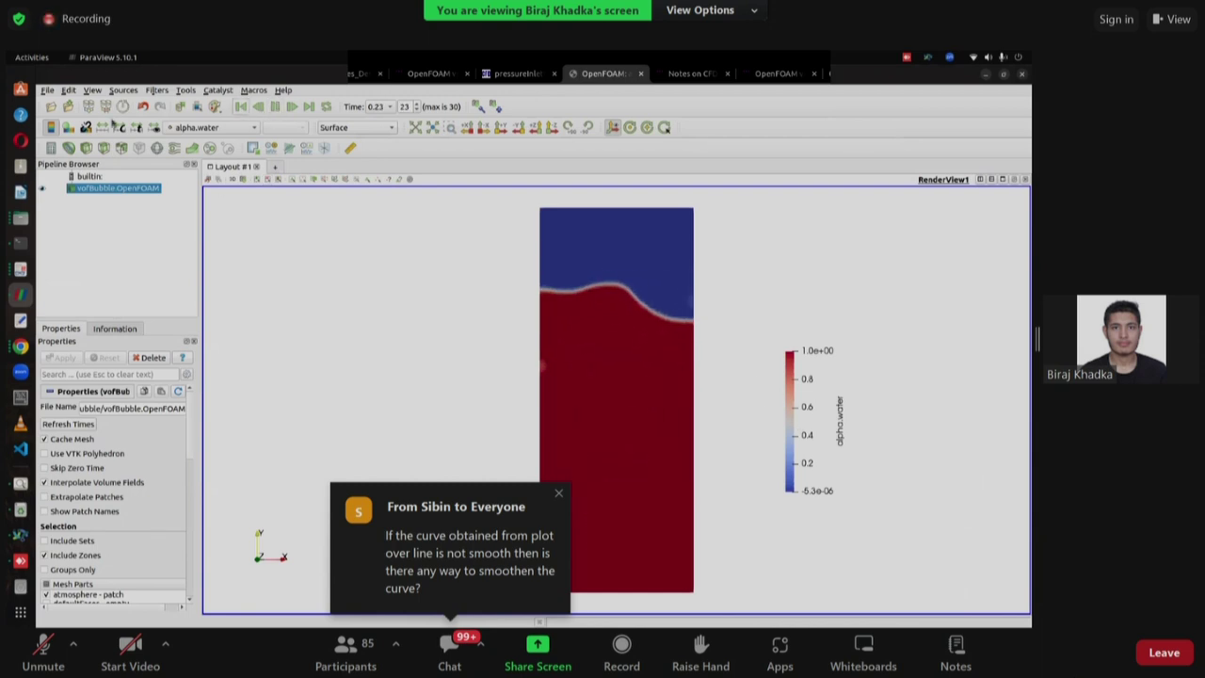
# Save the animation as Ogg-Theora video named 'volumef', confirming the frame-rate options.
pyautogui.click(47, 91)
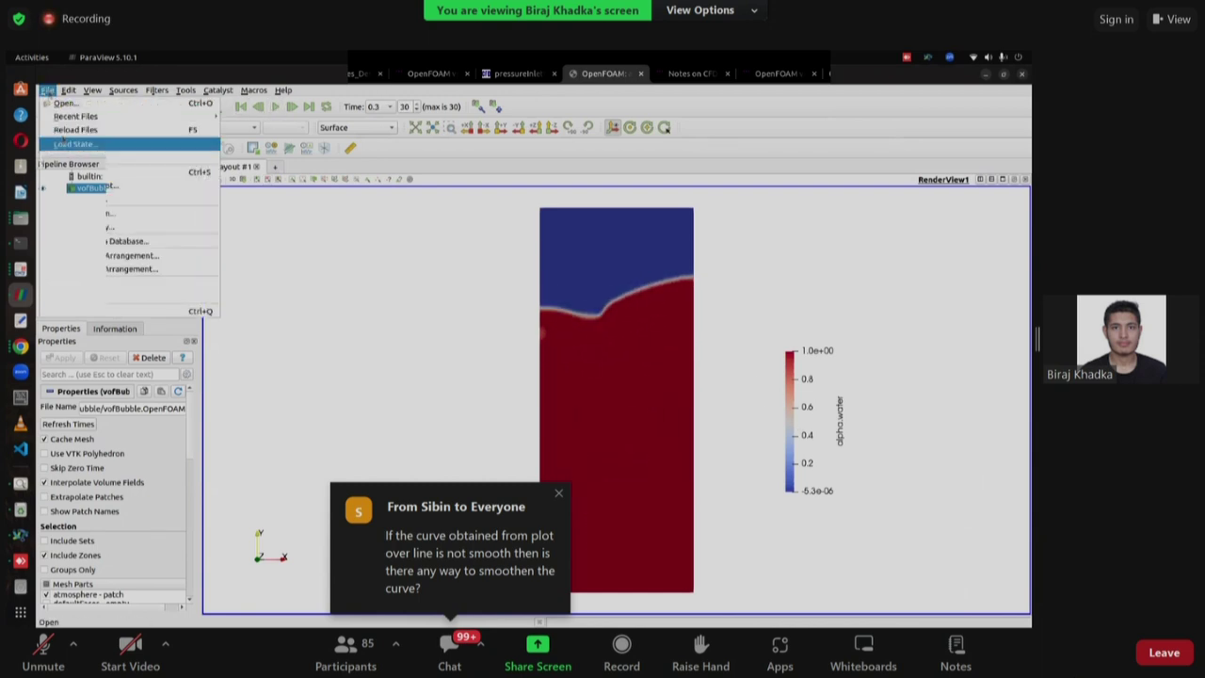
pyautogui.click(99, 214)
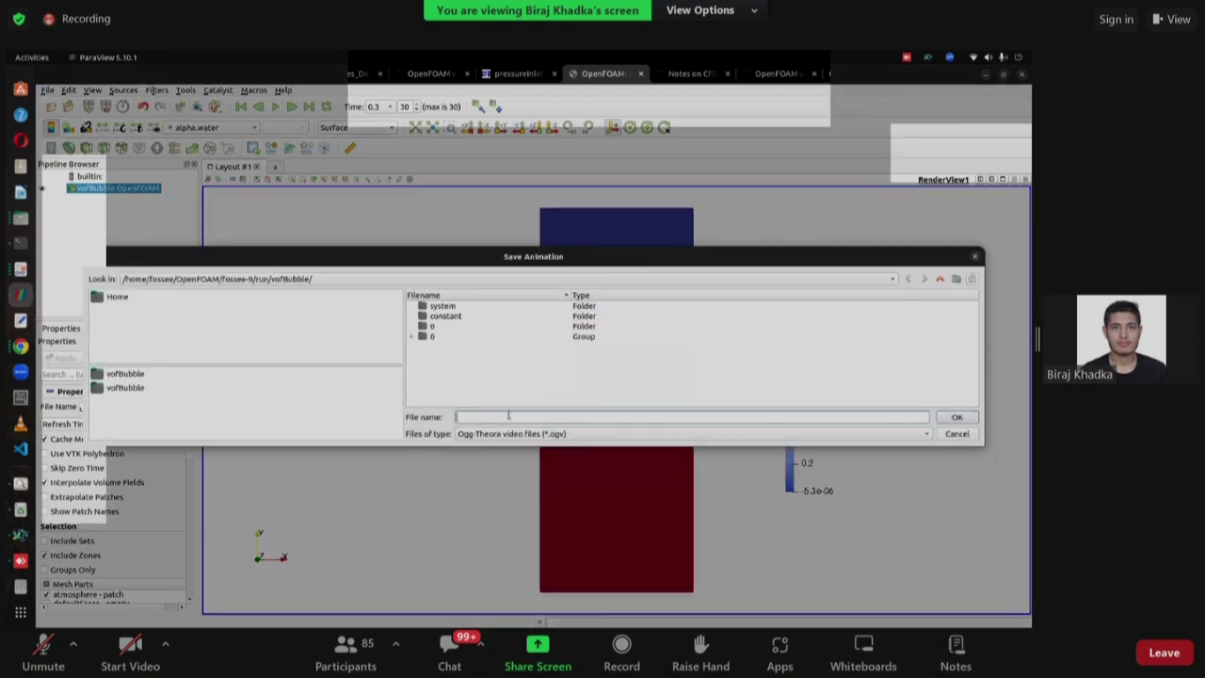
pyautogui.write('volumefraction_water')
pyautogui.press('Return')
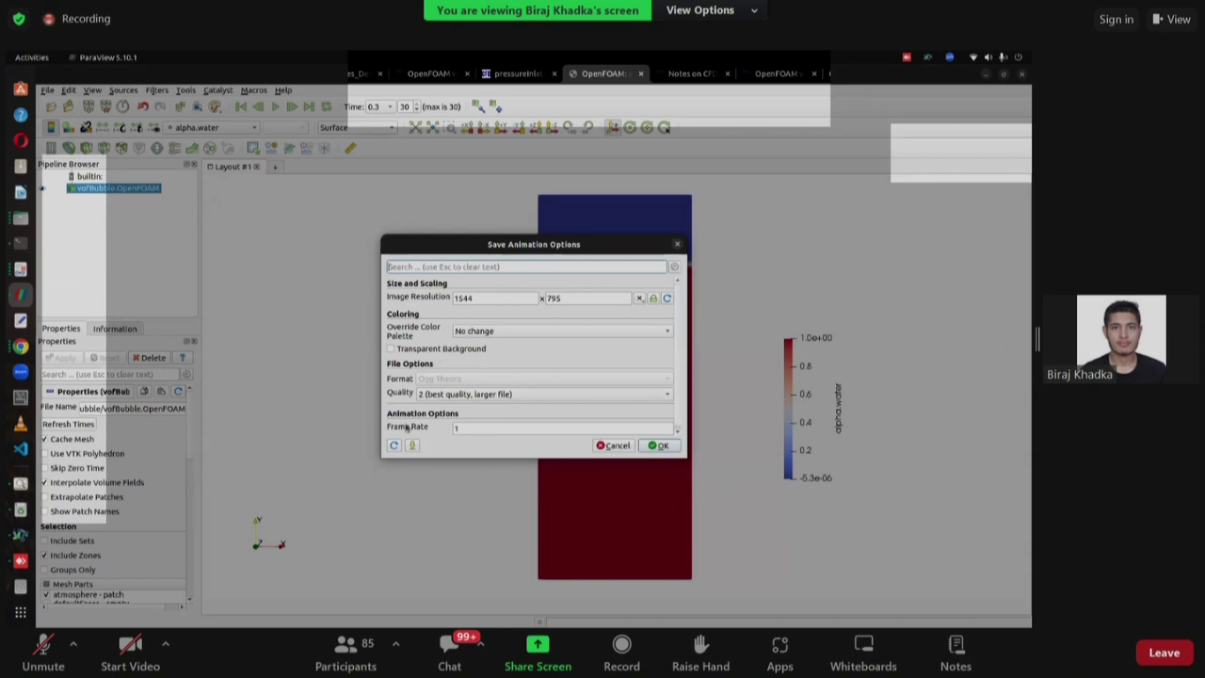
pyautogui.doubleClick(467, 428)
pyautogui.doubleClick(468, 428)
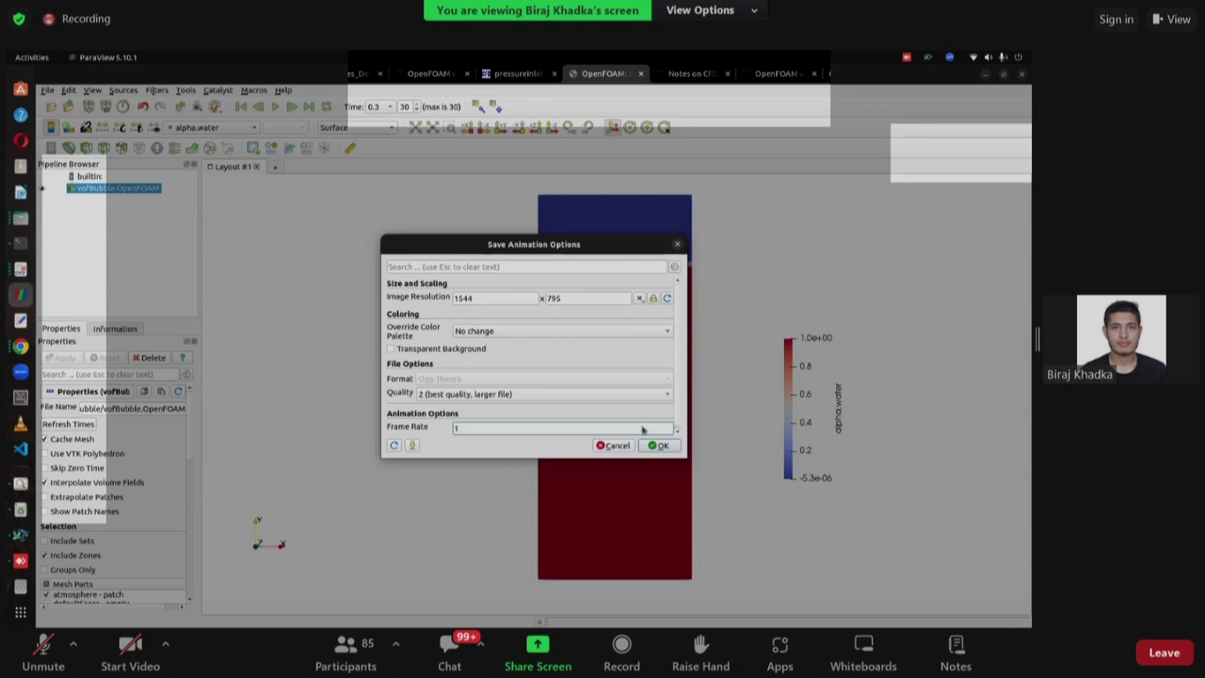
pyautogui.click(660, 445)
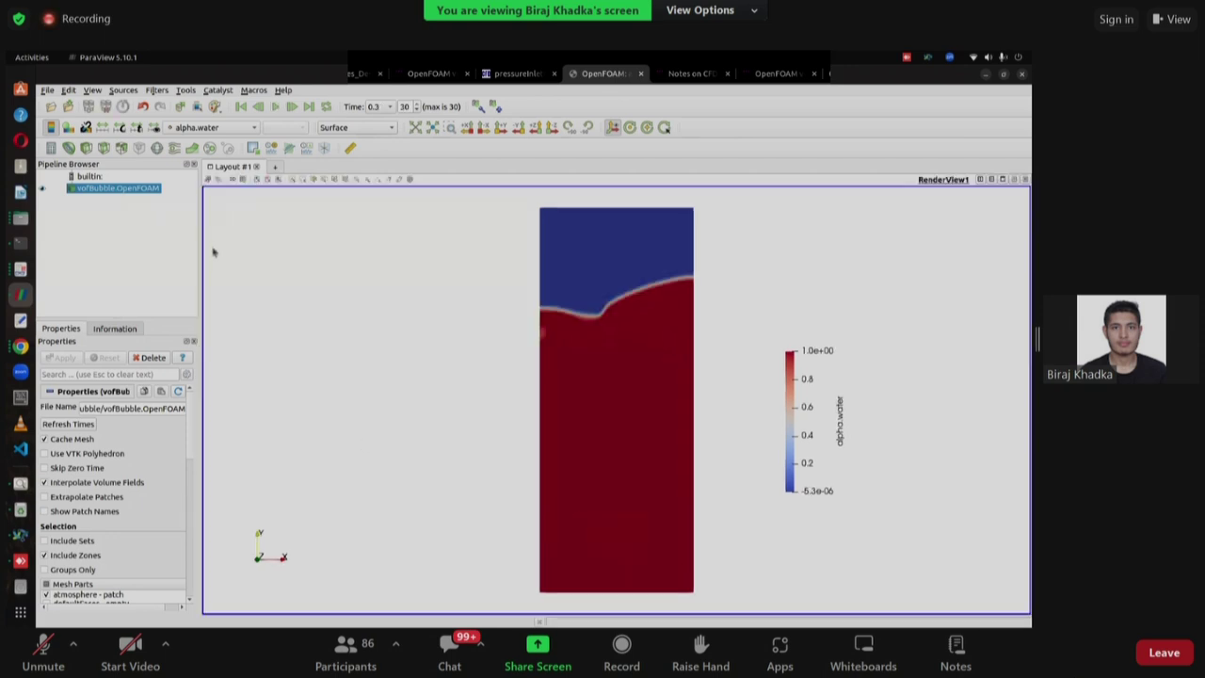
# Play volumefraction_water.ogv from the vofBubble folder in VLC to watch the bubble rise.
pyautogui.click(21, 217)
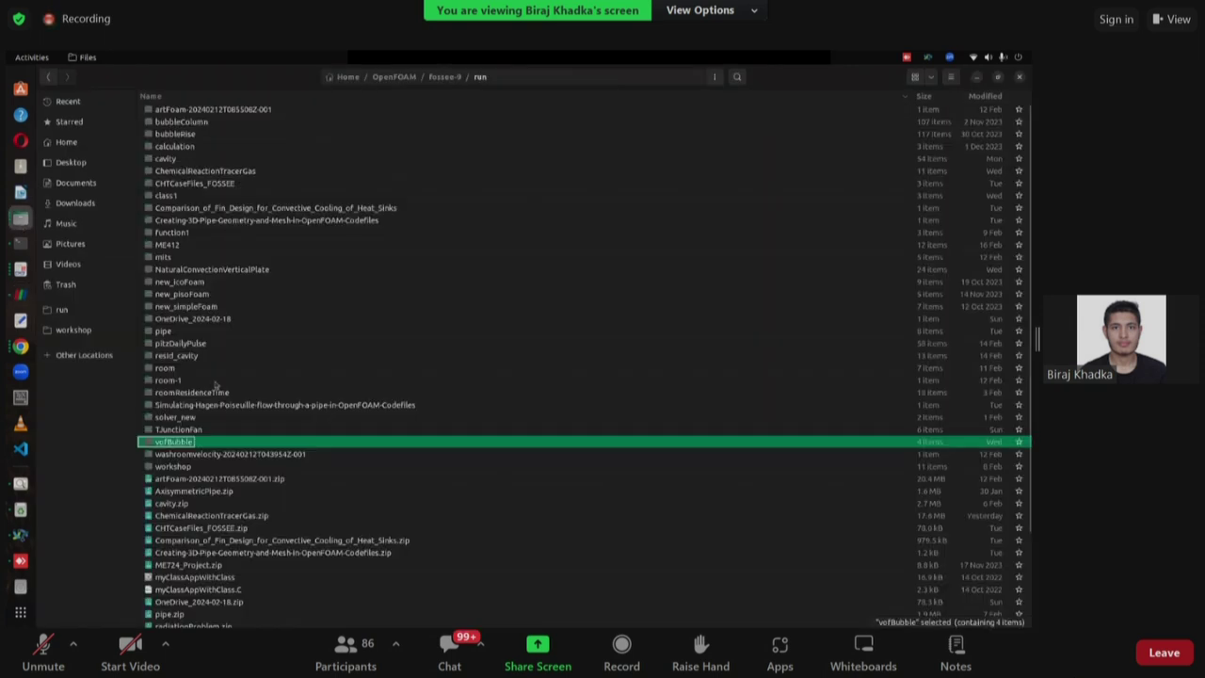
pyautogui.doubleClick(179, 441)
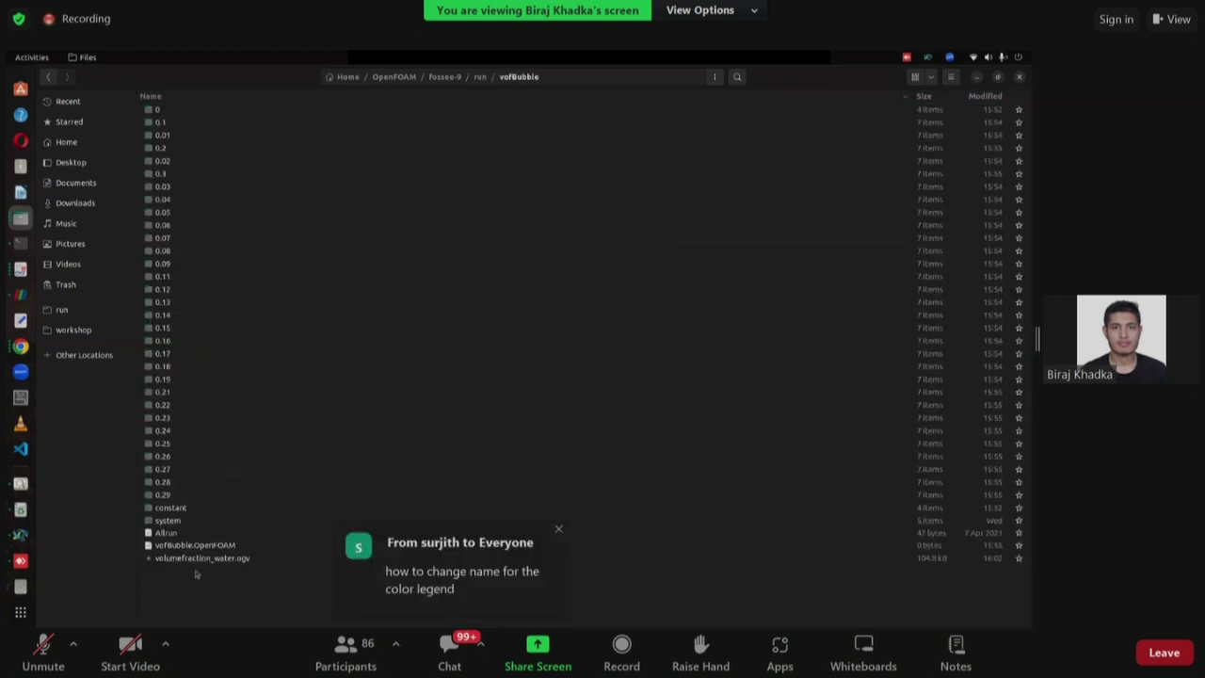
pyautogui.click(246, 558)
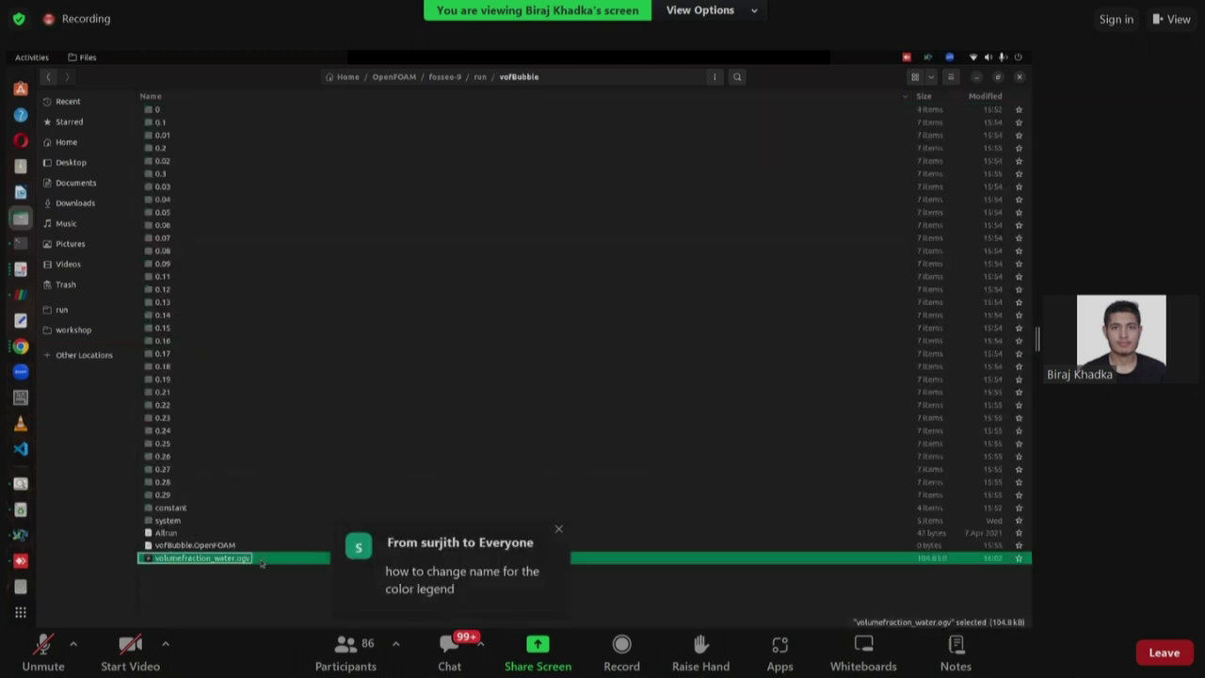
pyautogui.doubleClick(261, 560)
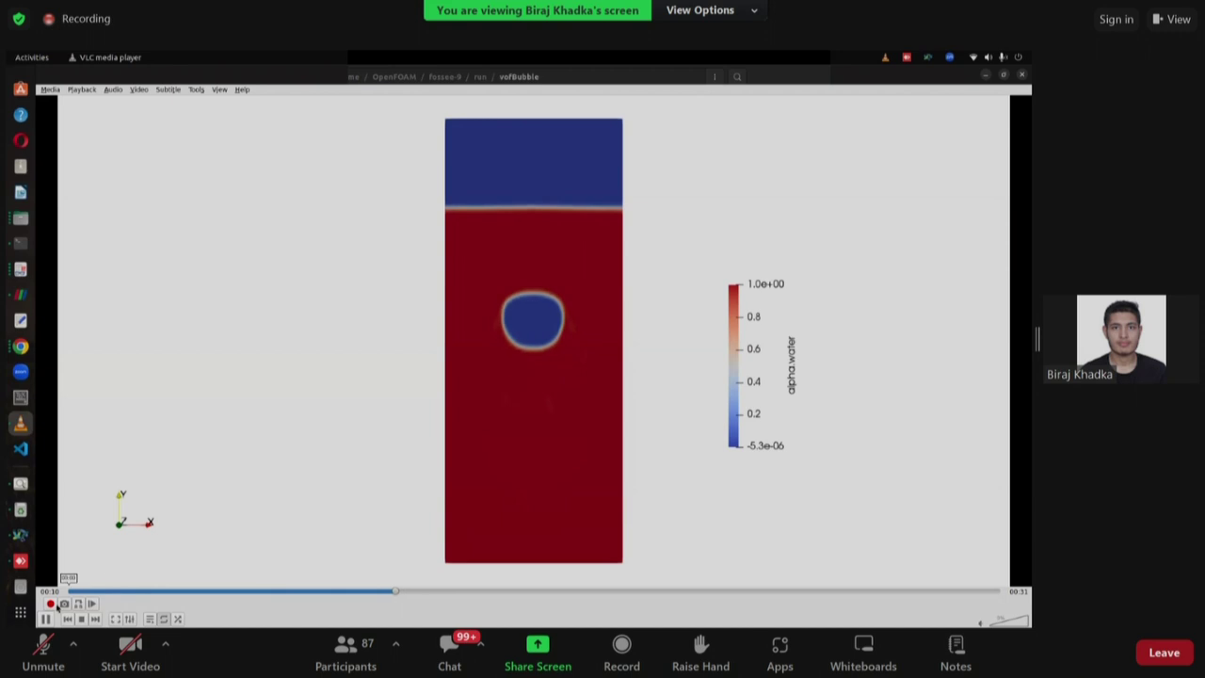
# Pause the video, close VLC and go back to ParaView.
pyautogui.click(45, 618)
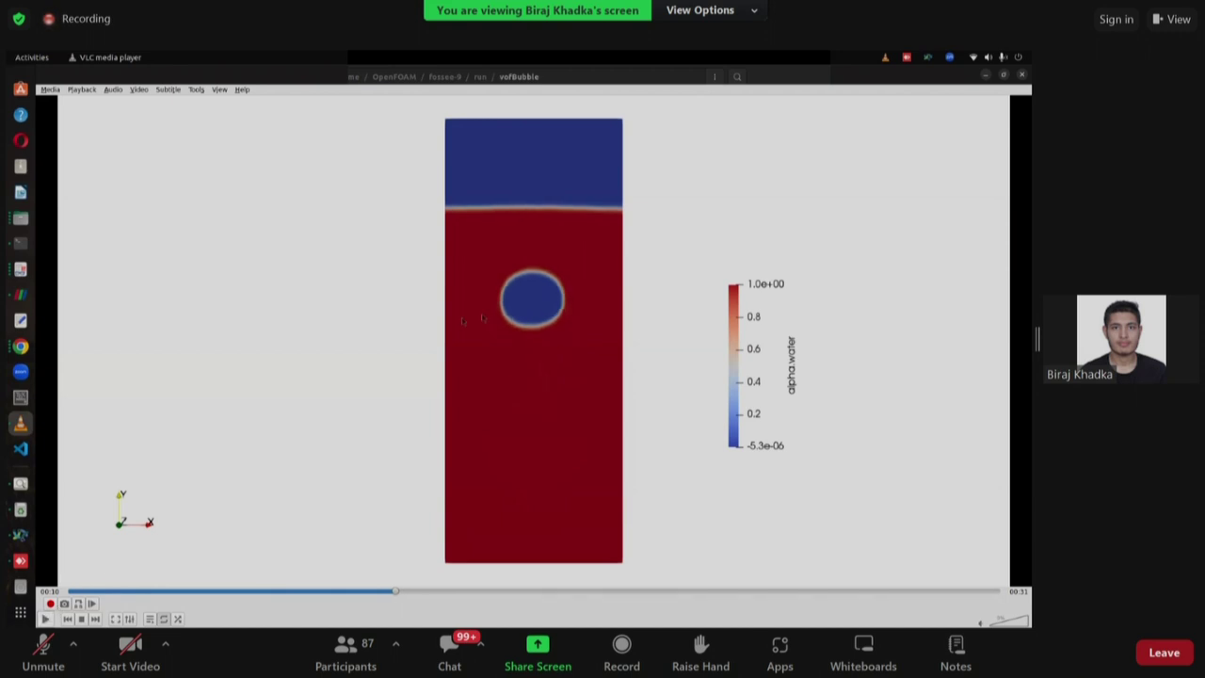
pyautogui.click(1021, 74)
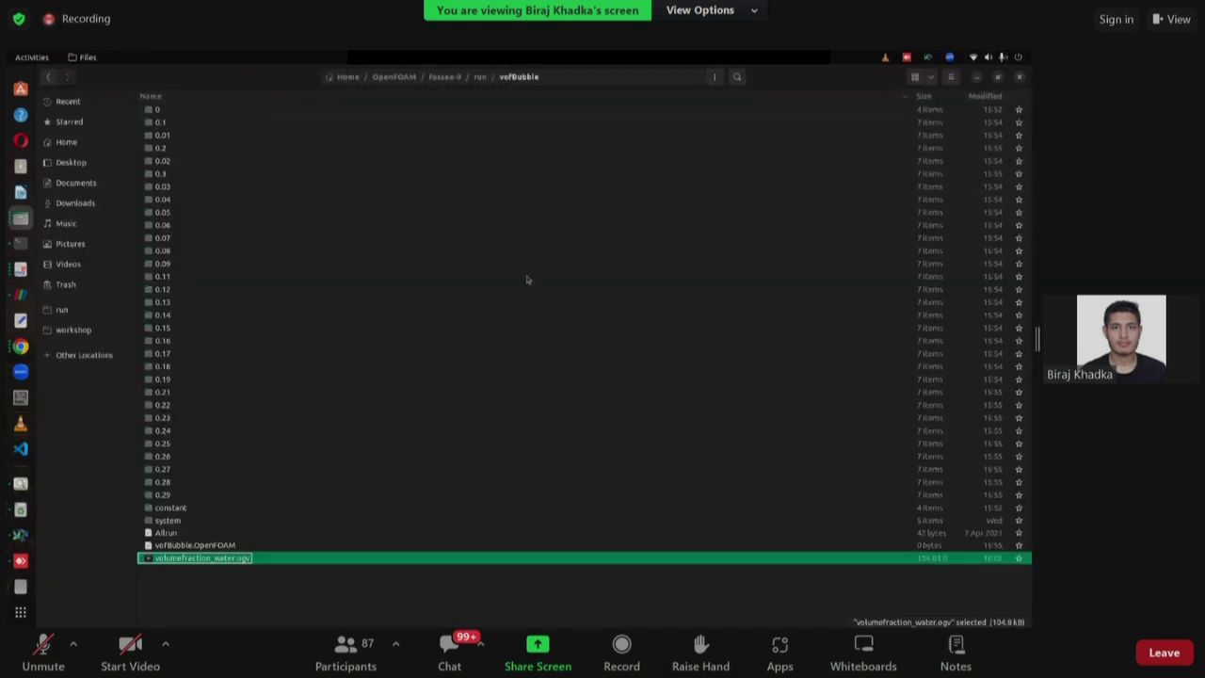
pyautogui.click(21, 295)
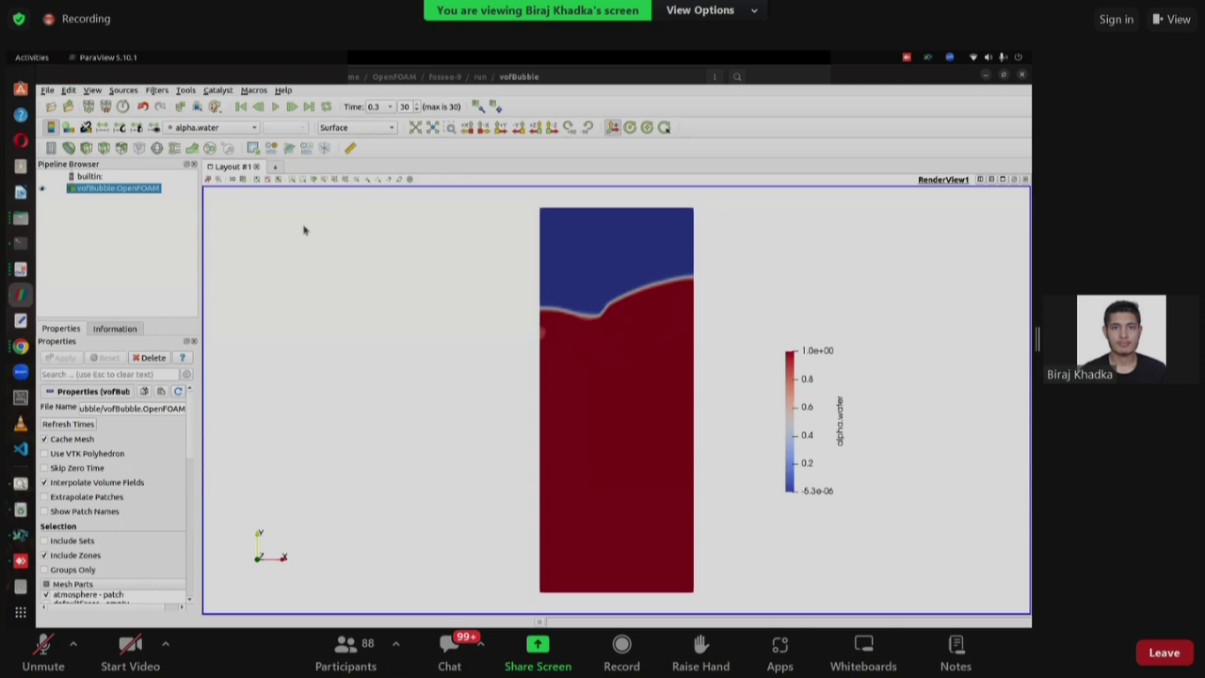
# Bring the file manager showing the vofBubble case back to the front.
pyautogui.click(21, 218)
# Open alpha.water.orig in the 0 folder, highlight the inletValue entry on line 32, then close it.
pyautogui.doubleClick(161, 112)
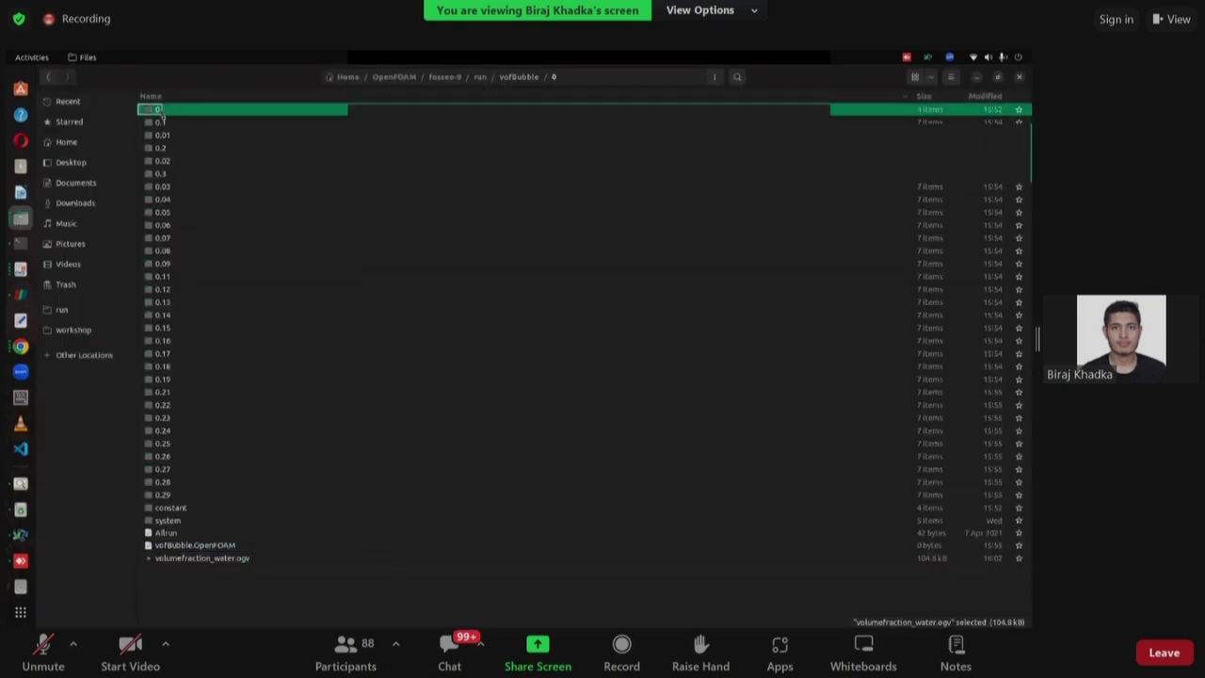
pyautogui.doubleClick(188, 123)
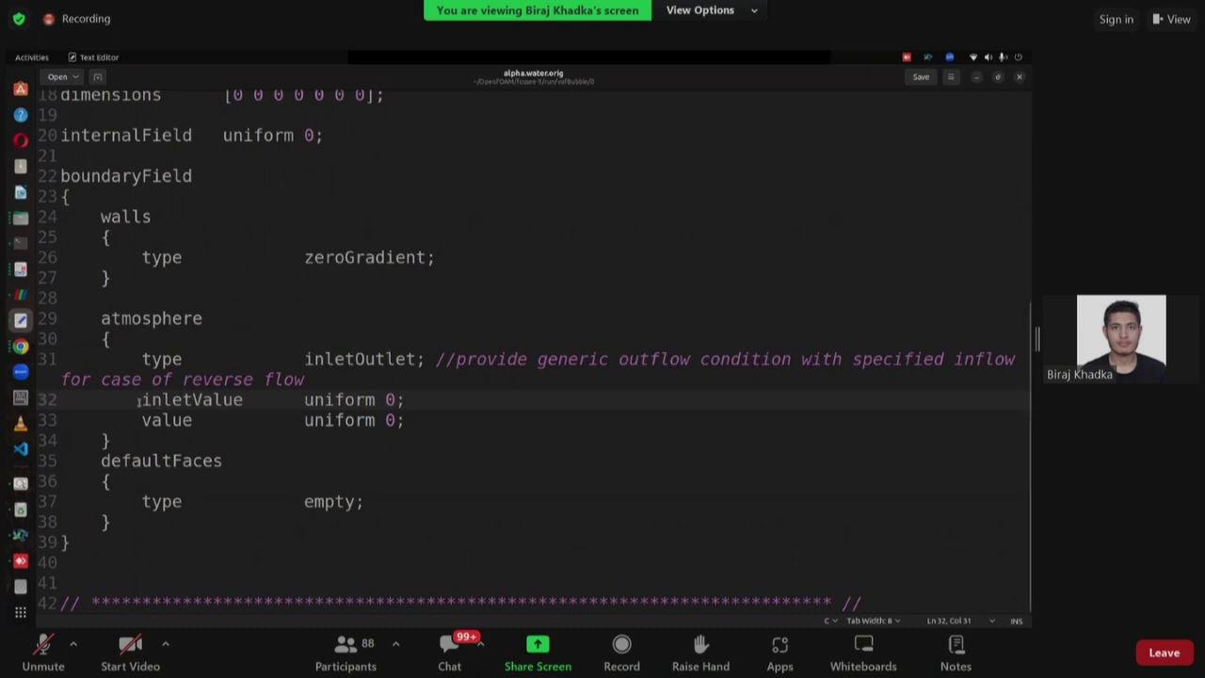
pyautogui.moveTo(142, 399); pyautogui.dragTo(414, 408)
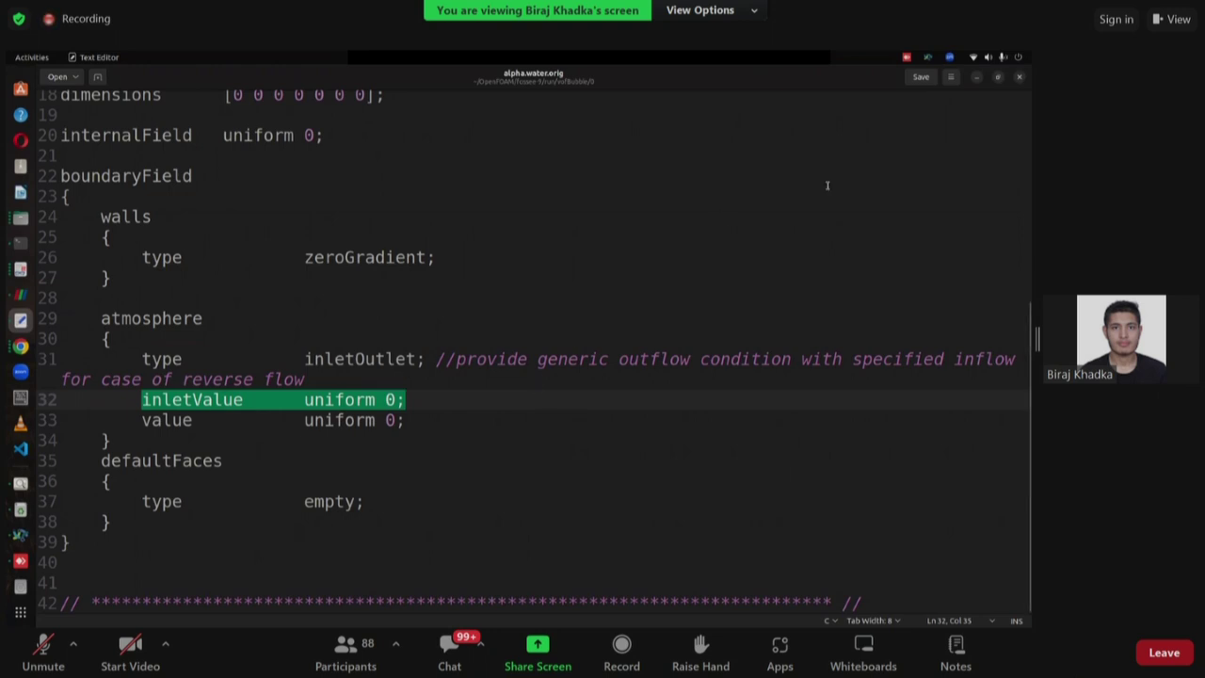
pyautogui.click(1019, 79)
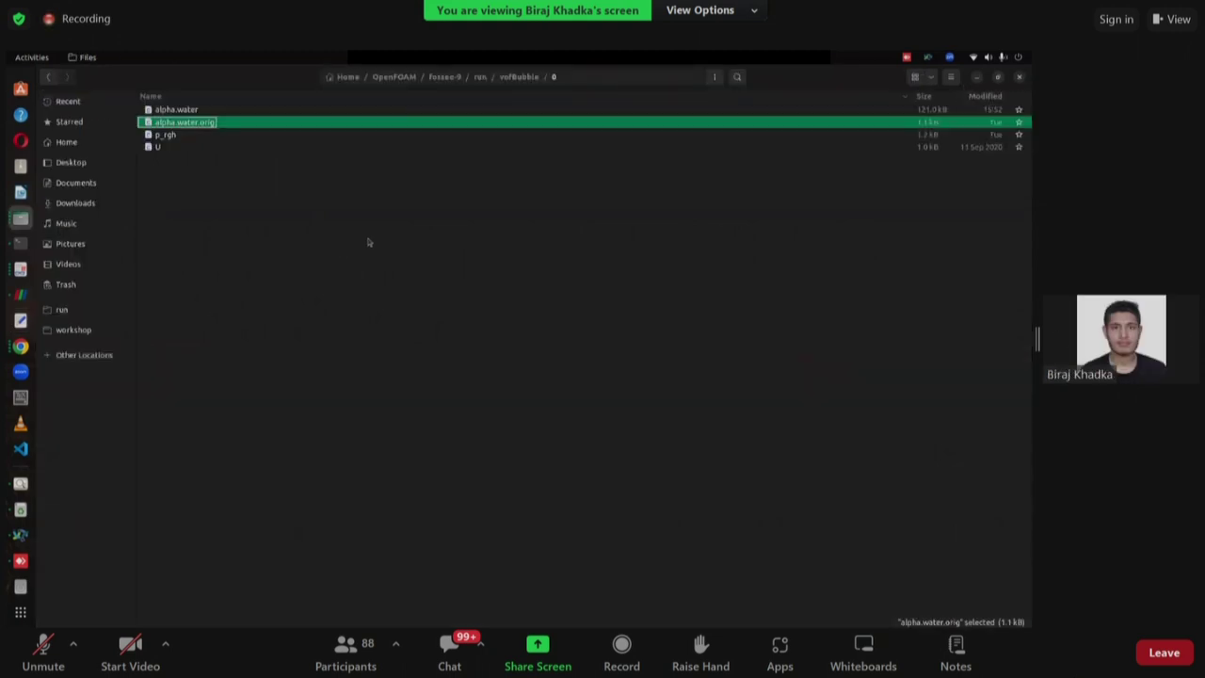
# Stop the running paraFoam session and change to the OpenFOAM src directory.
pyautogui.click(21, 243)
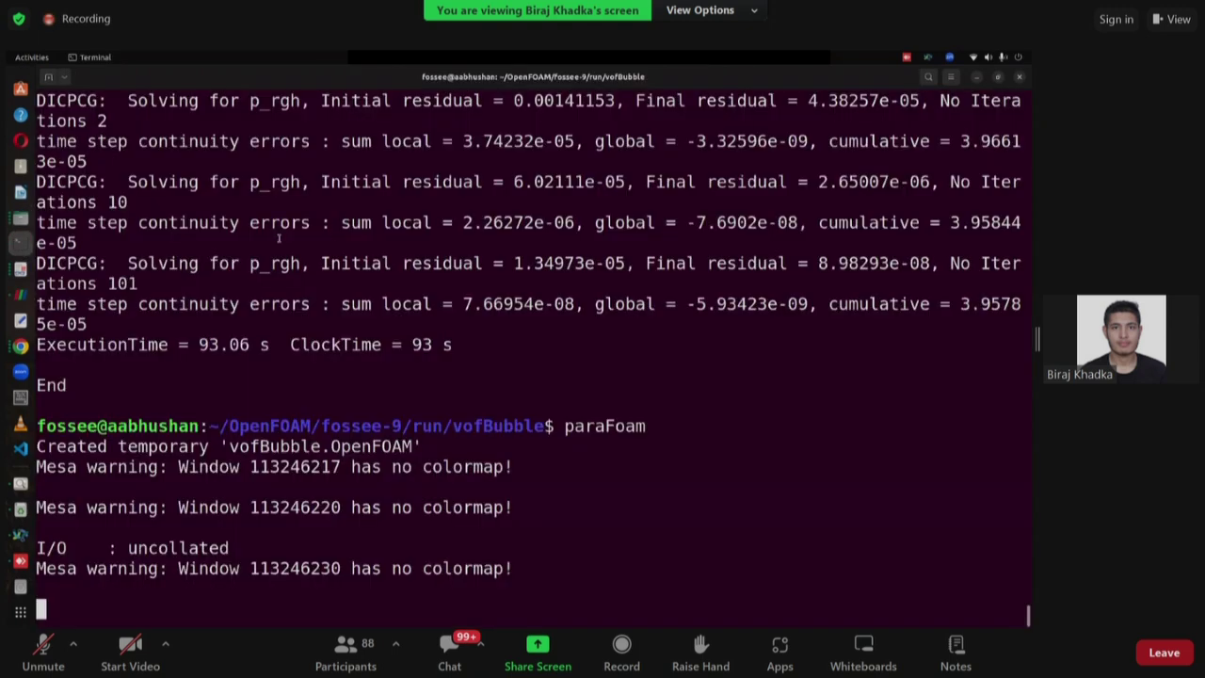
pyautogui.hotkey('ctrl', 'c')
pyautogui.write('src')
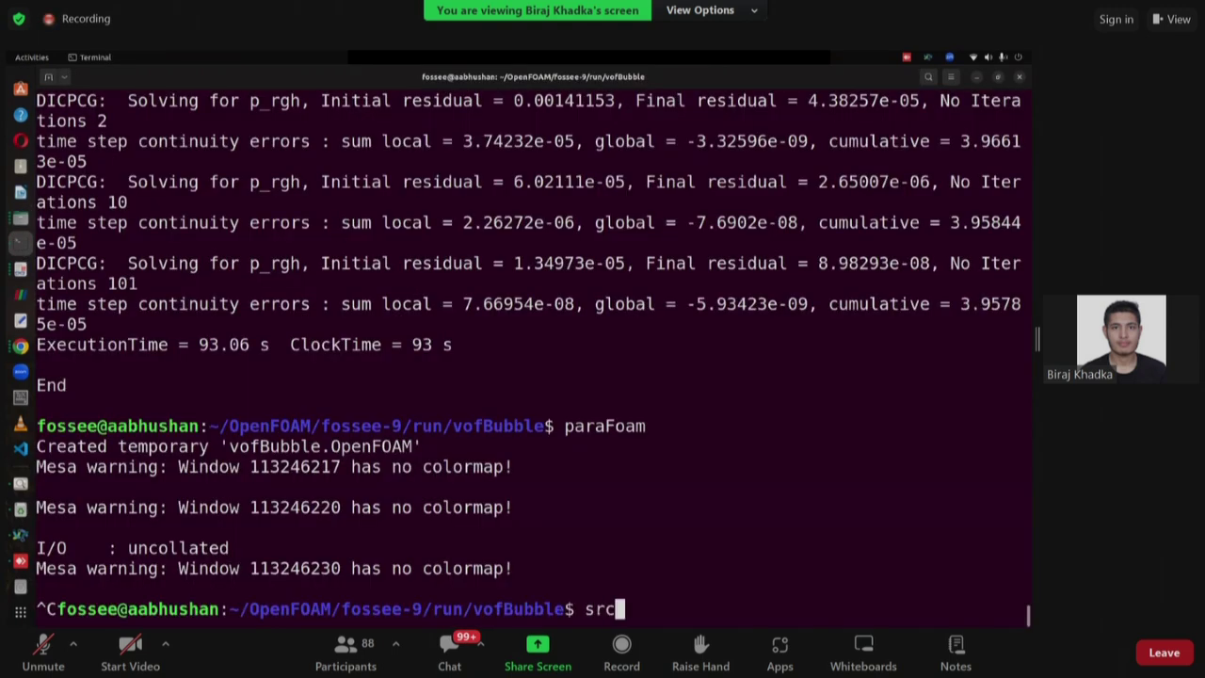
pyautogui.press('Return')
# Run grep -r "inletOutlet" across src and scroll through the matching lines.
pyautogui.write('gr')
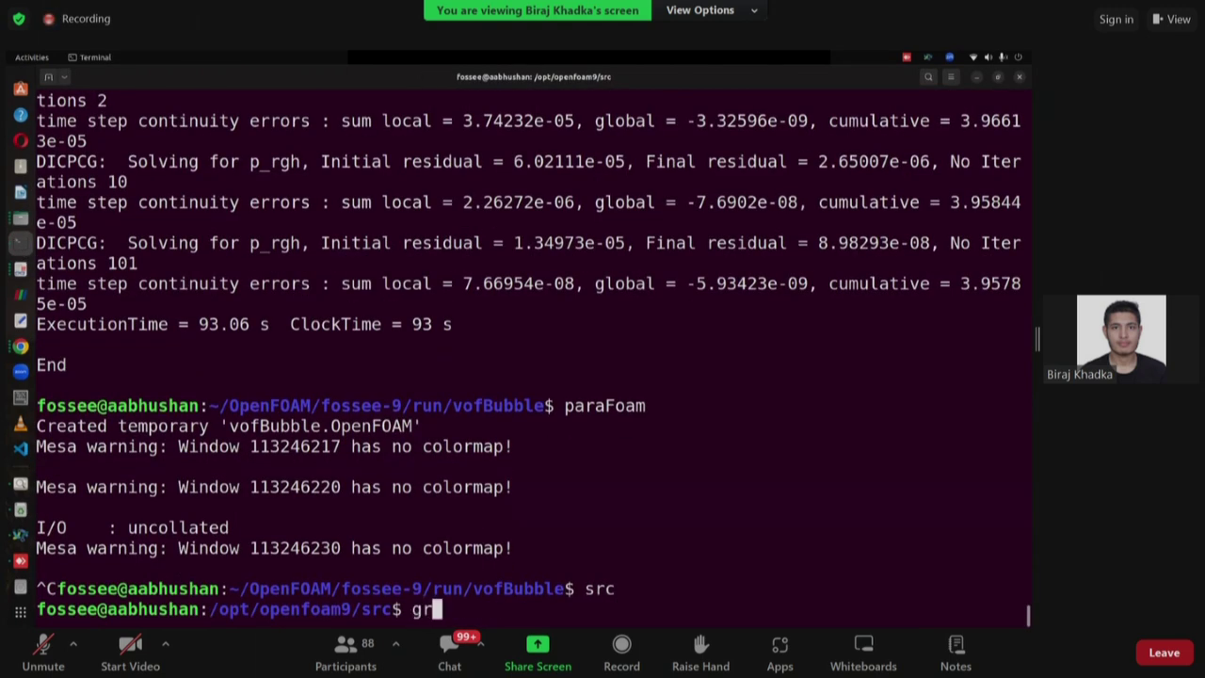
pyautogui.write('ep -r "in')
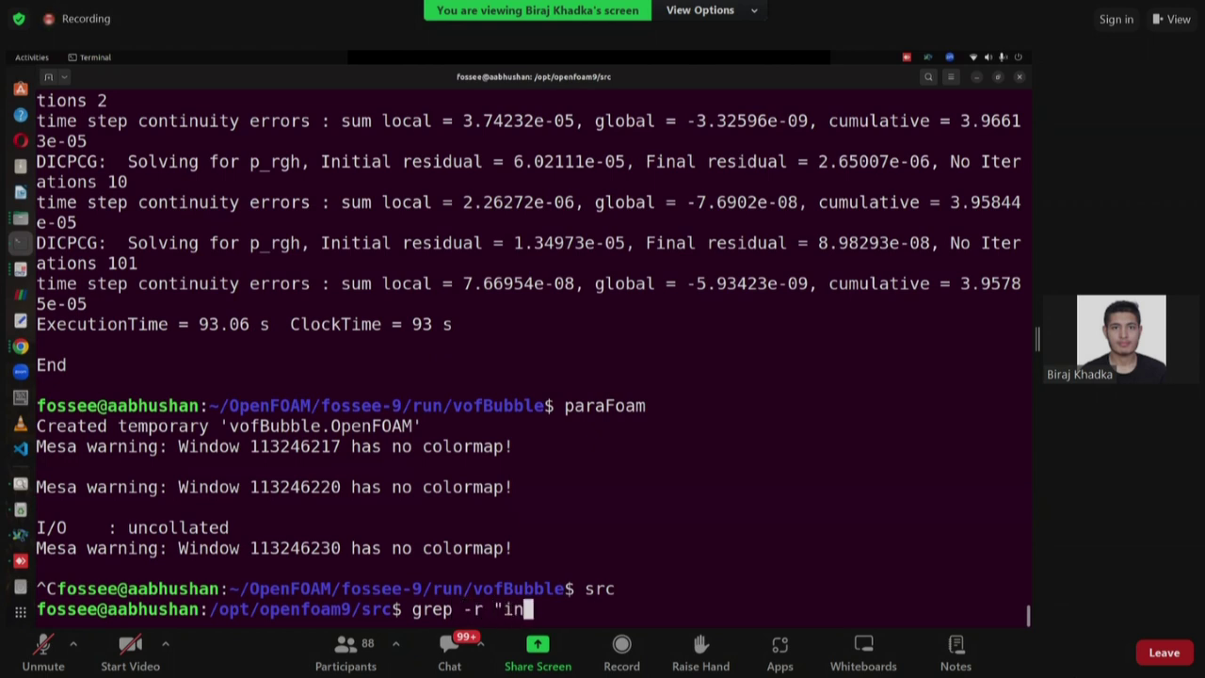
pyautogui.write('letOutlet"')
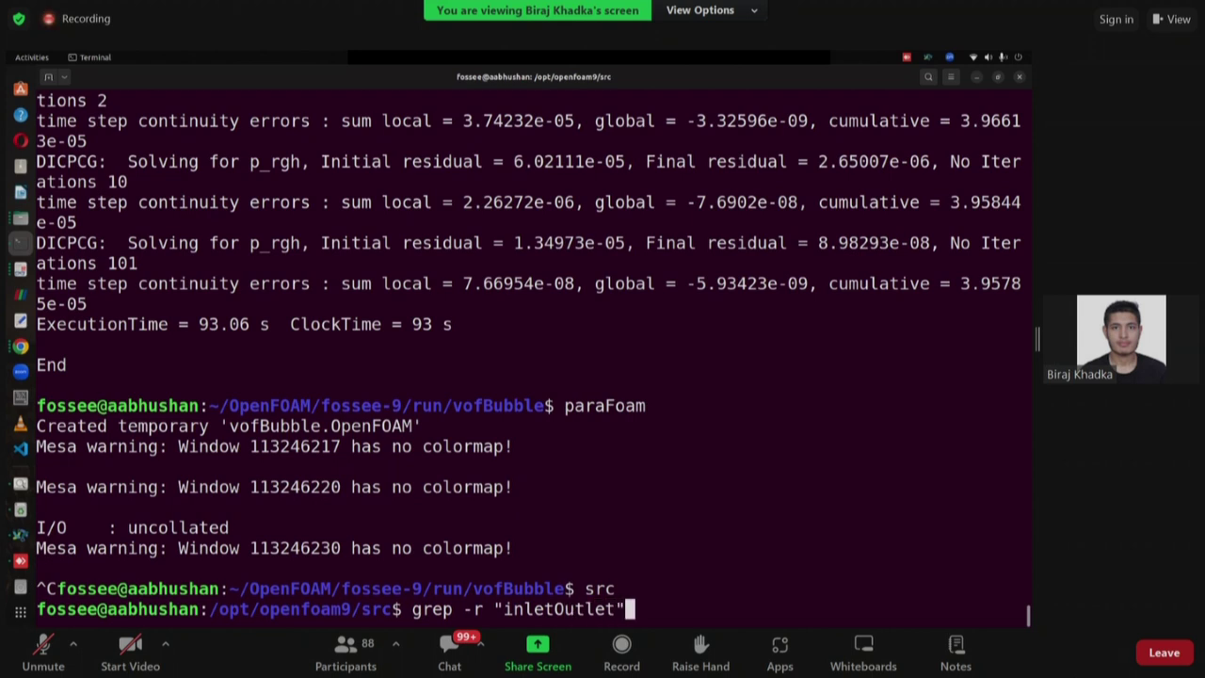
pyautogui.press('Return')
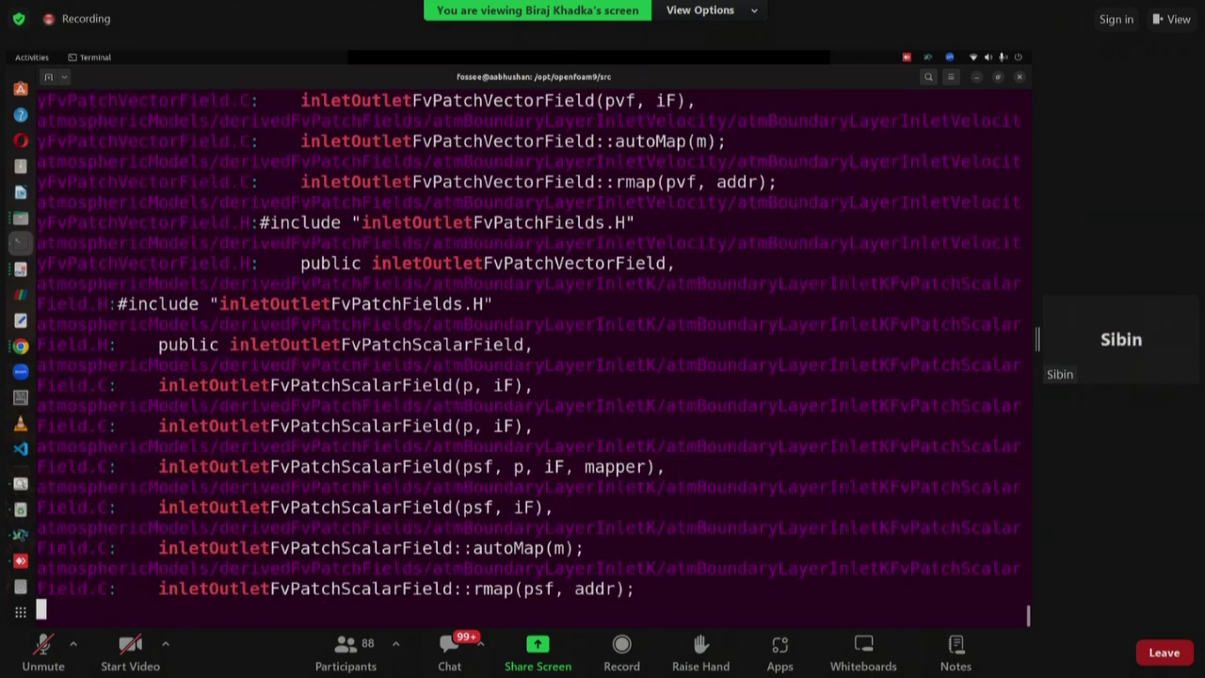
pyautogui.scroll(20, 391, 418)
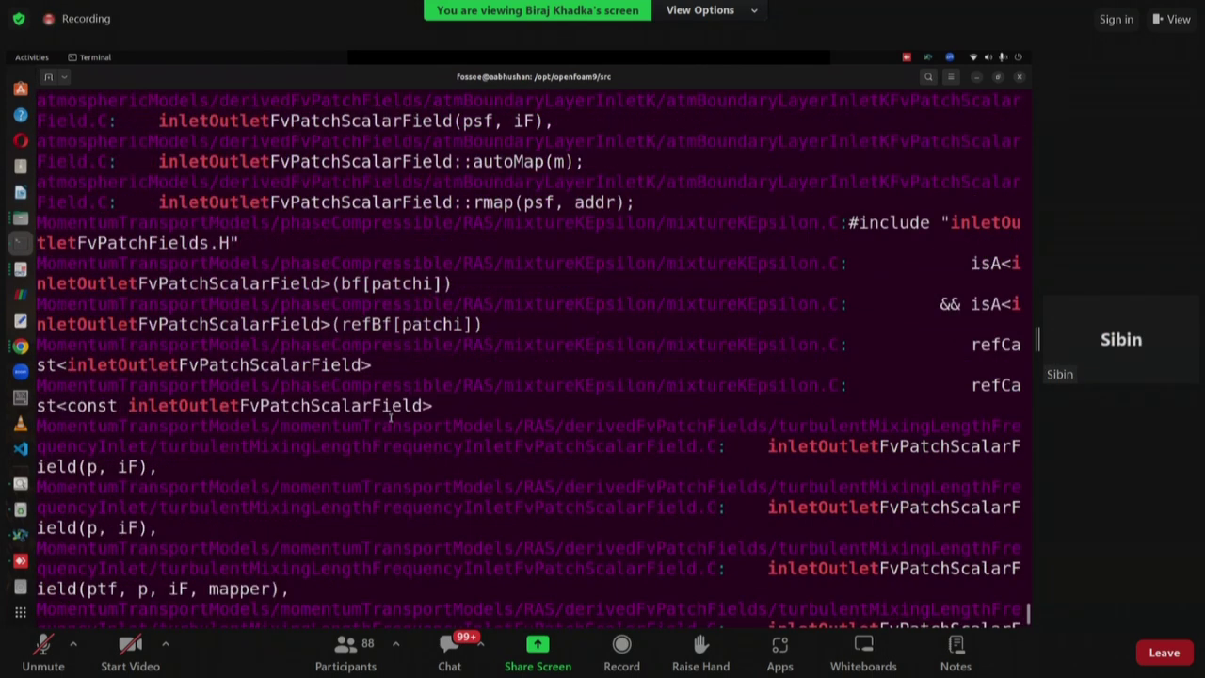
pyautogui.scroll(15, 391, 418)
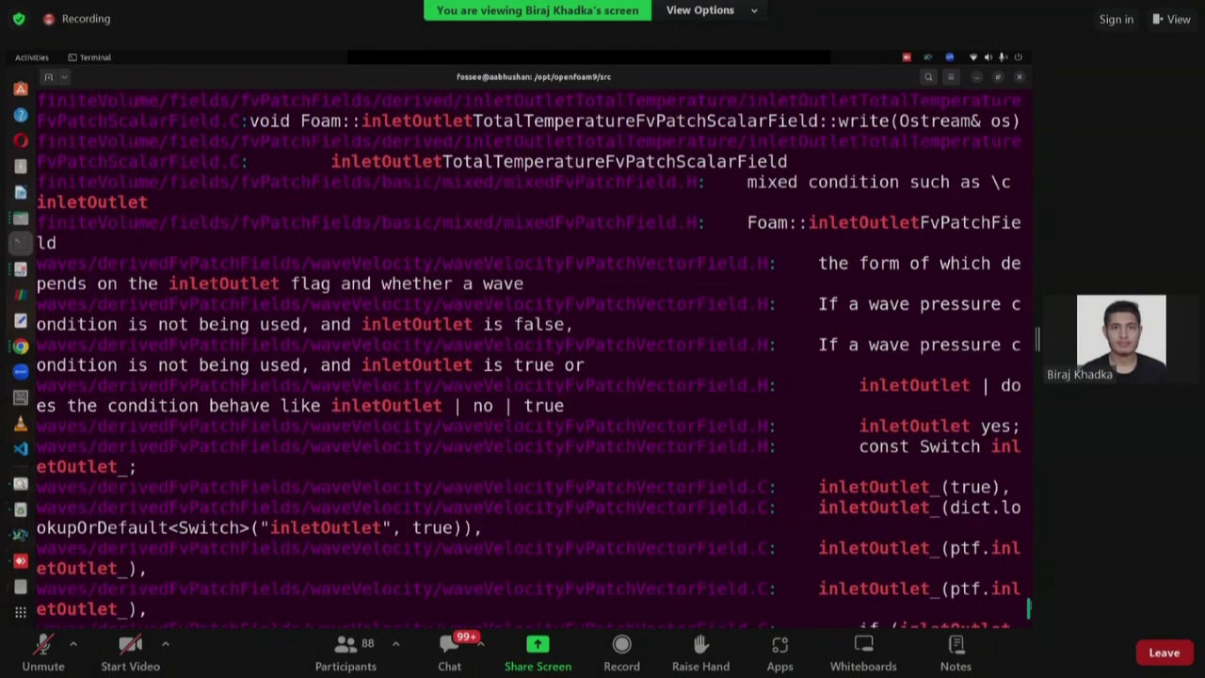
pyautogui.scroll(15, 527, 358)
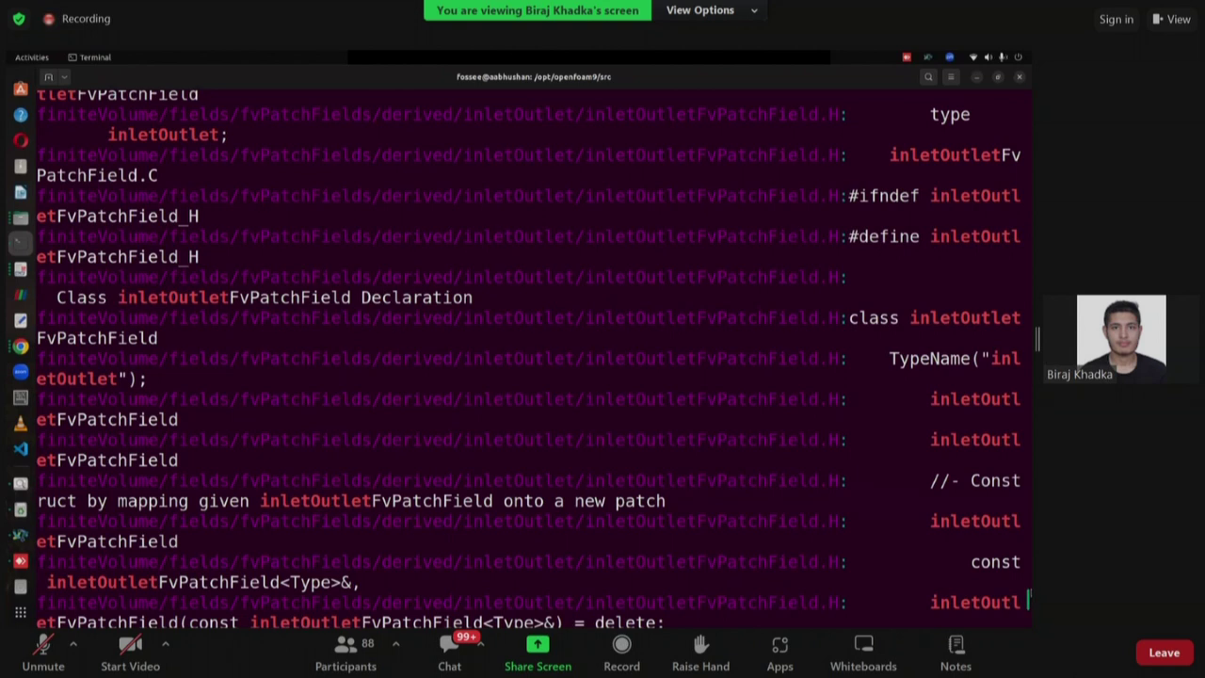
pyautogui.scroll(-7, 369, 495)
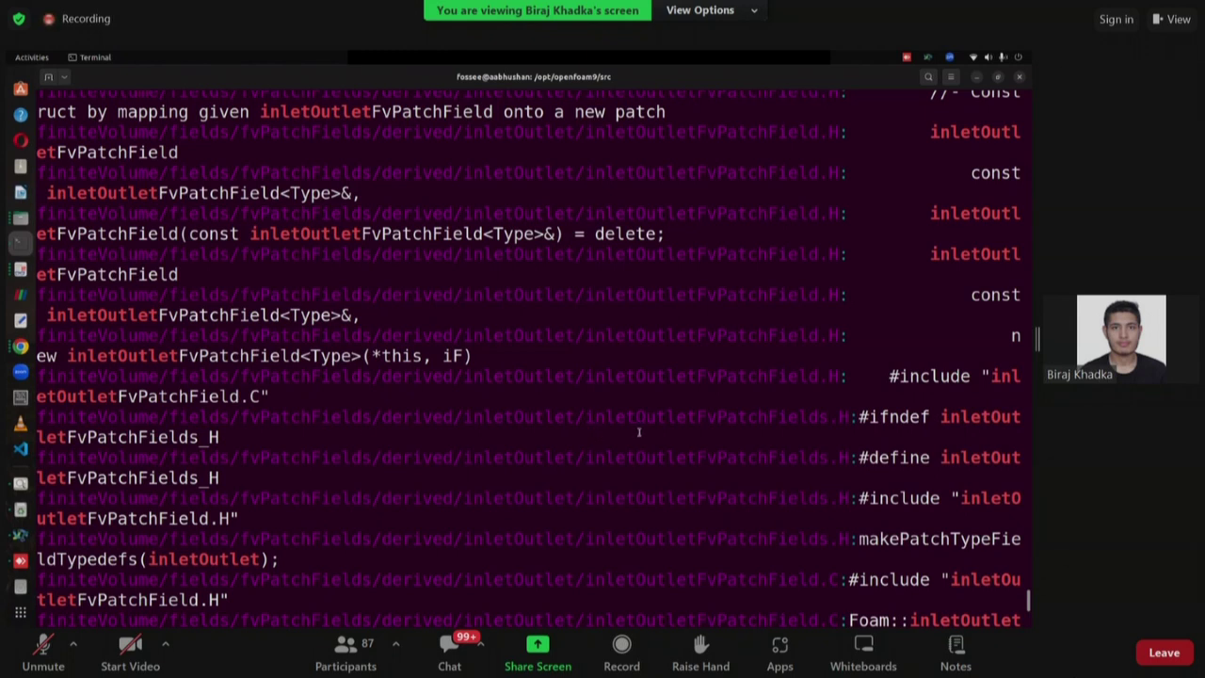
# Change into finiteVolume and list its contents.
pyautogui.write('cd finiq')
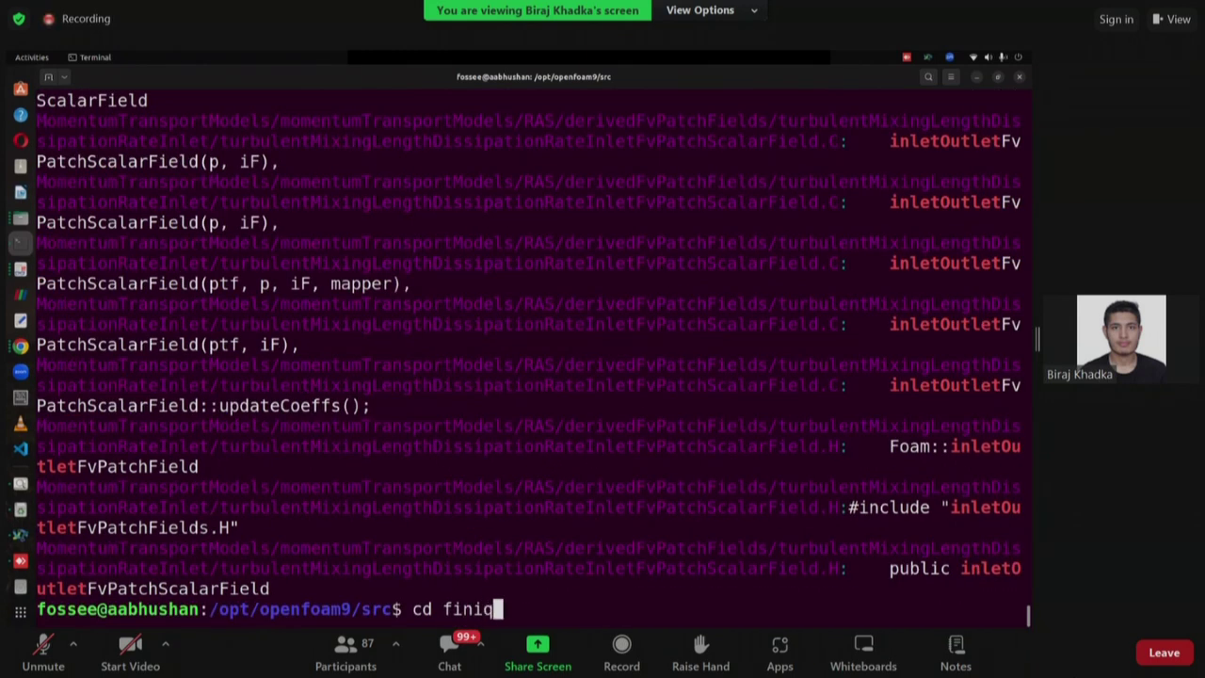
pyautogui.press('BackSpace')
pyautogui.press('Tab')
pyautogui.write('pat')
pyautogui.press('BackSpace')
pyautogui.press('BackSpace')
pyautogui.press('BackSpace')
pyautogui.write('f')
pyautogui.press('Tab')
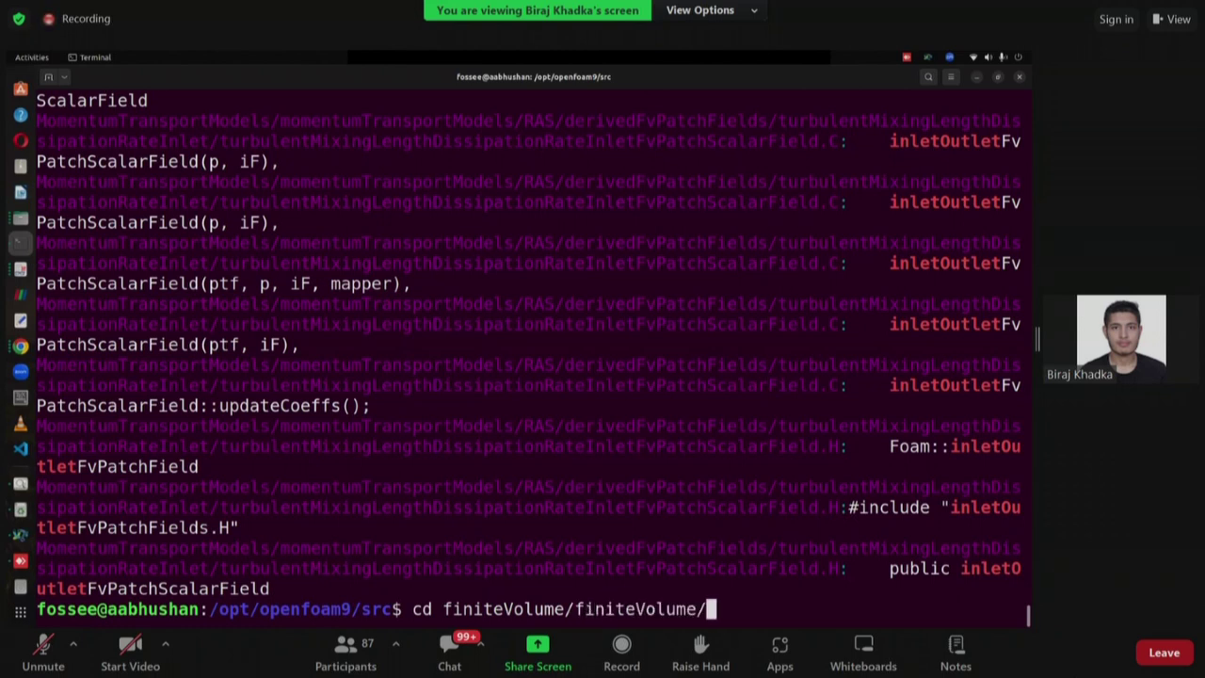
pyautogui.press('BackSpace')
pyautogui.press('BackSpace')
pyautogui.press('BackSpace')
pyautogui.press('BackSpace')
pyautogui.press('BackSpace')
pyautogui.press('BackSpace')
pyautogui.press('BackSpace')
pyautogui.press('BackSpace')
pyautogui.press('BackSpace')
pyautogui.press('BackSpace')
pyautogui.press('BackSpace')
pyautogui.press('BackSpace')
pyautogui.press('BackSpace')
pyautogui.press('Return')
pyautogui.write('l')
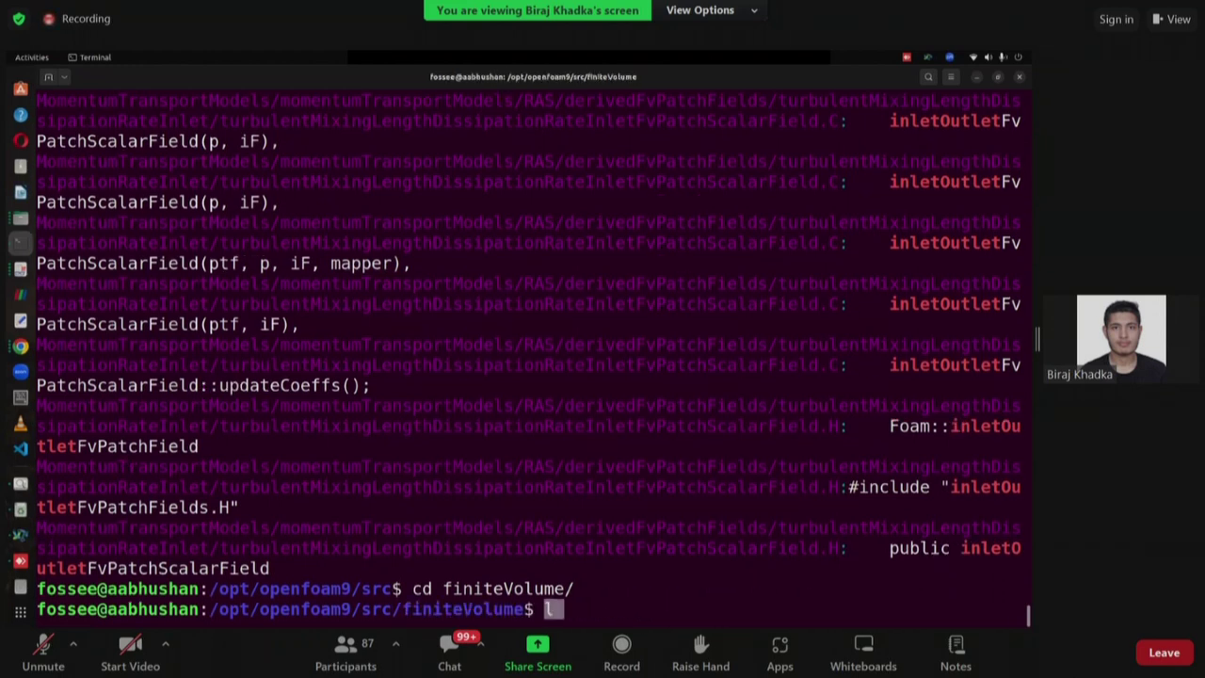
pyautogui.write('s')
pyautogui.press('Return')
# Change into fields/fvPatchFields and list basic, constraint, derived and fvPatchField.
pyautogui.write('cd')
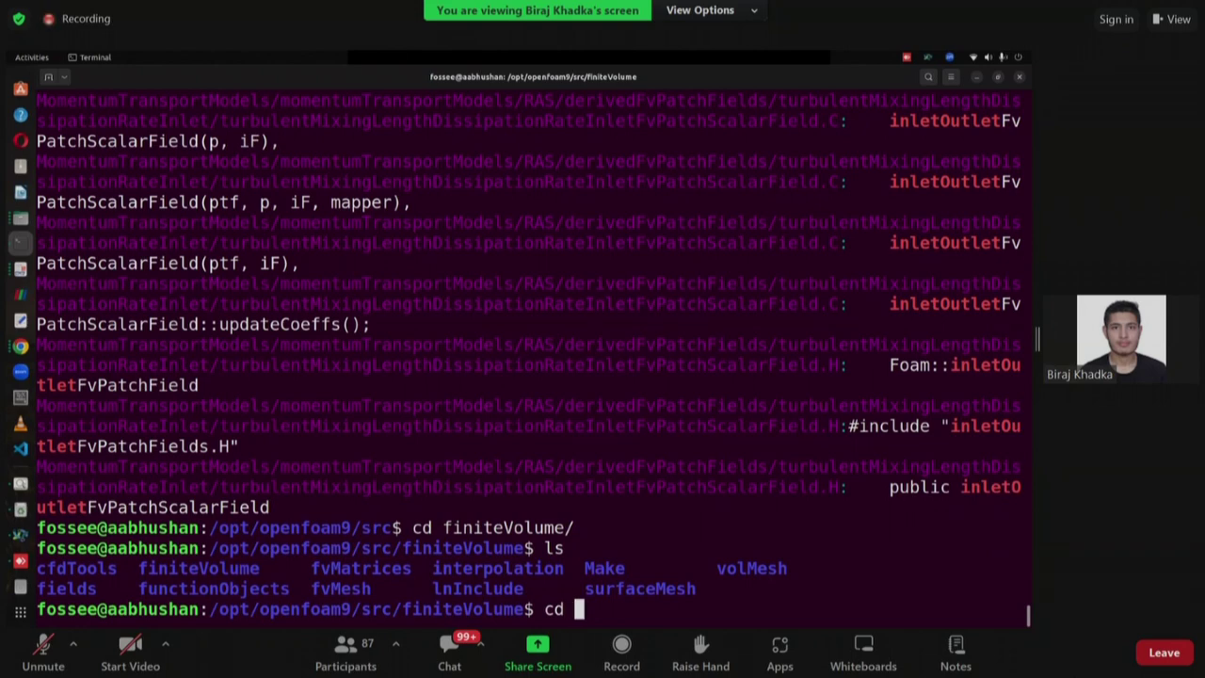
pyautogui.scroll(15, 639, 431)
pyautogui.scroll(12, 291, 262)
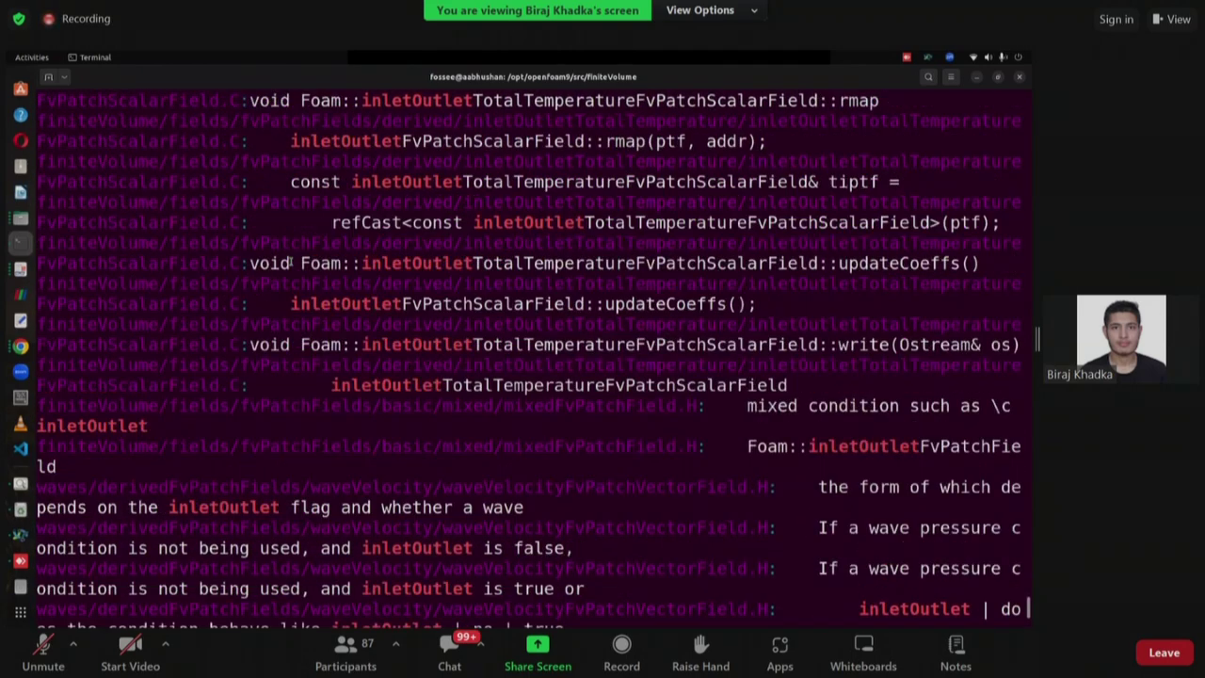
pyautogui.scroll(3, 291, 263)
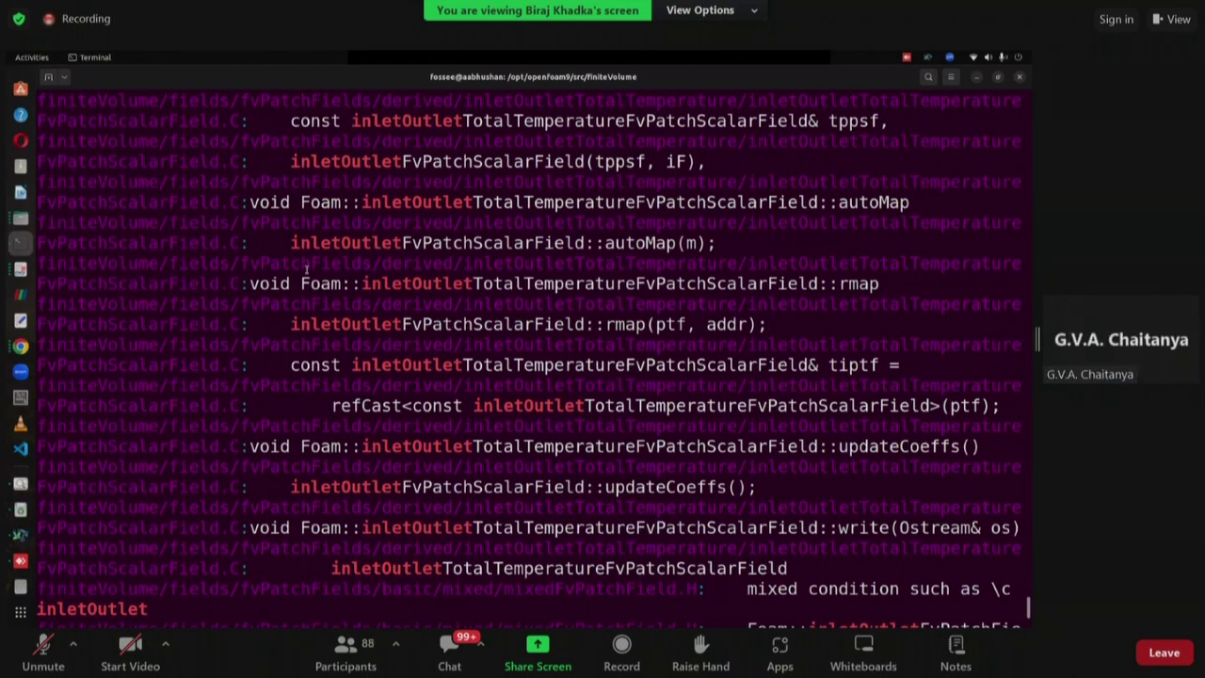
pyautogui.scroll(-5, 376, 271)
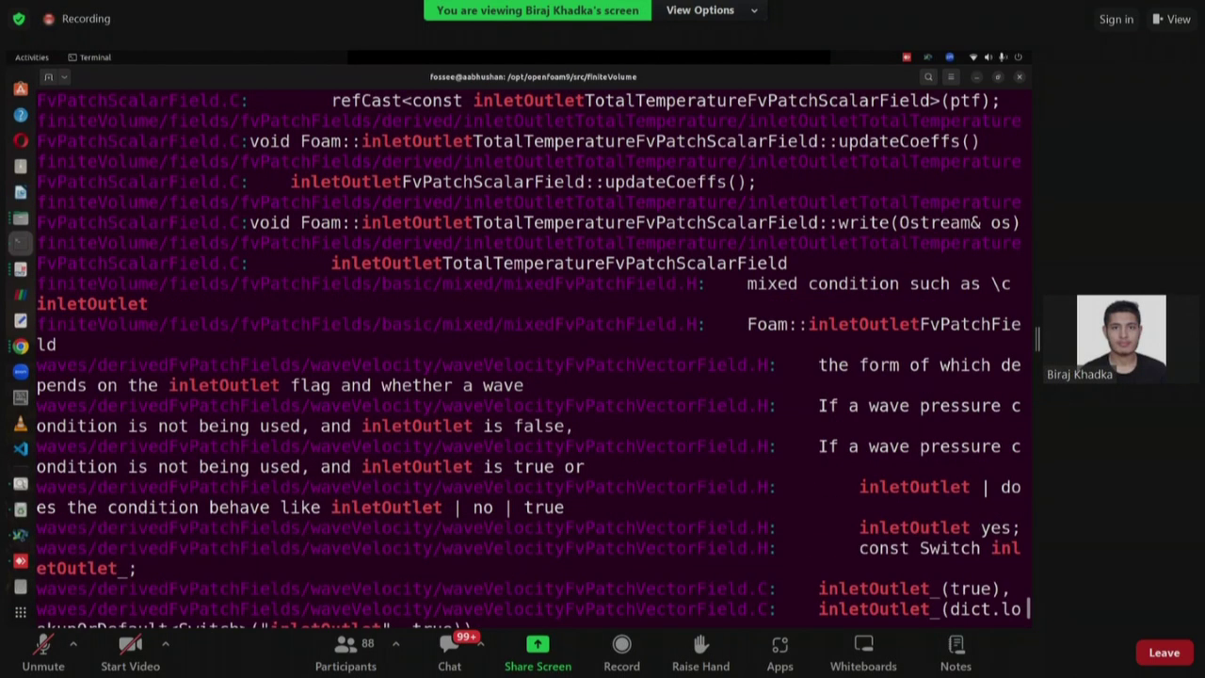
pyautogui.write('cd fie')
pyautogui.press('Tab')
pyautogui.write('fvP')
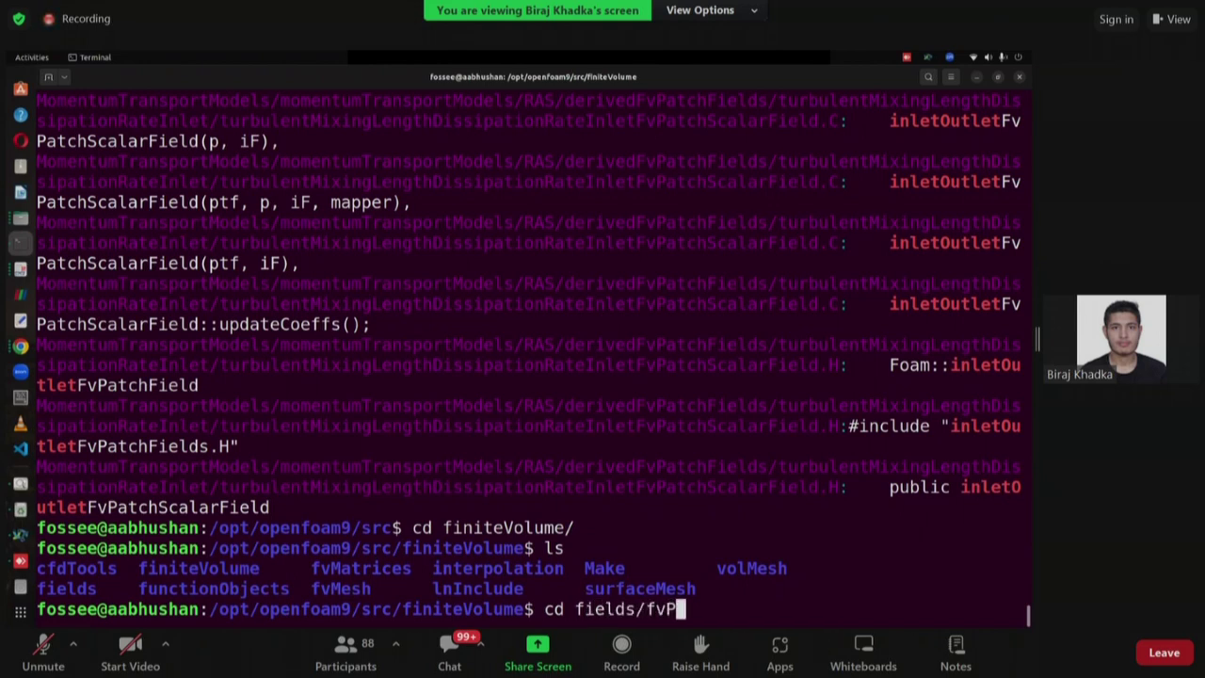
pyautogui.press('Tab')
pyautogui.press('Return')
pyautogui.write('ls')
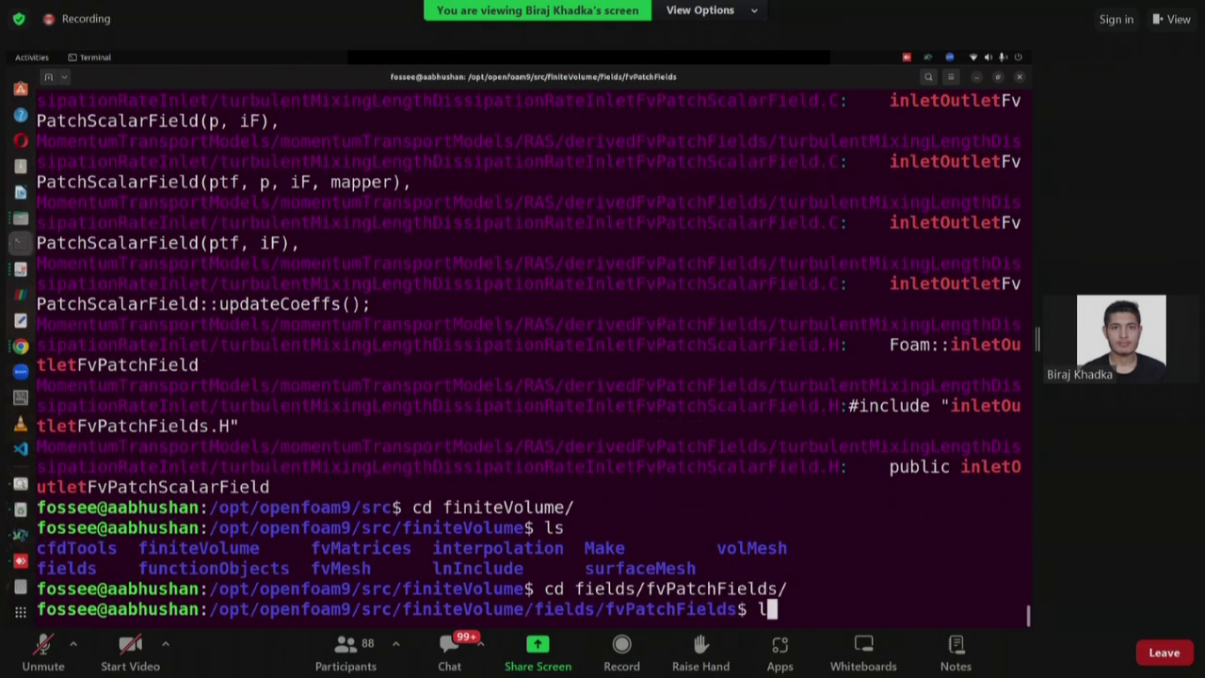
pyautogui.press('Return')
# Change into the derived folder and list its boundary-condition types.
pyautogui.write('cd')
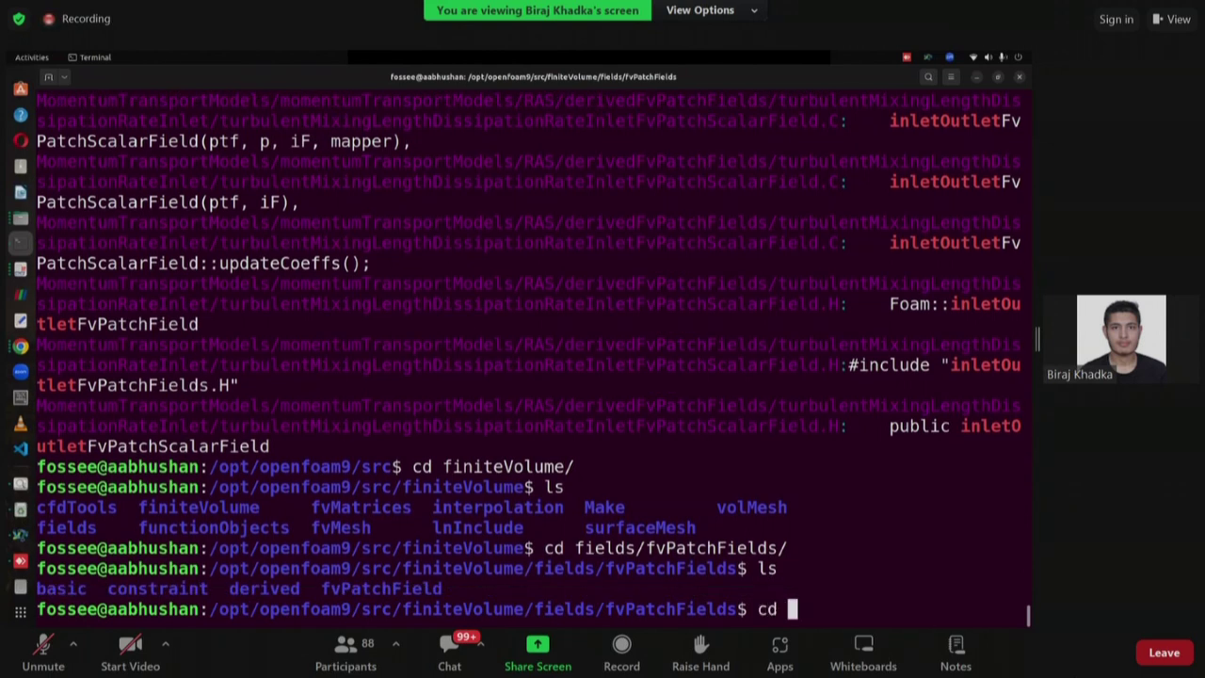
pyautogui.scroll(10, 527, 358)
pyautogui.write('de')
pyautogui.press('Tab')
pyautogui.press('Return')
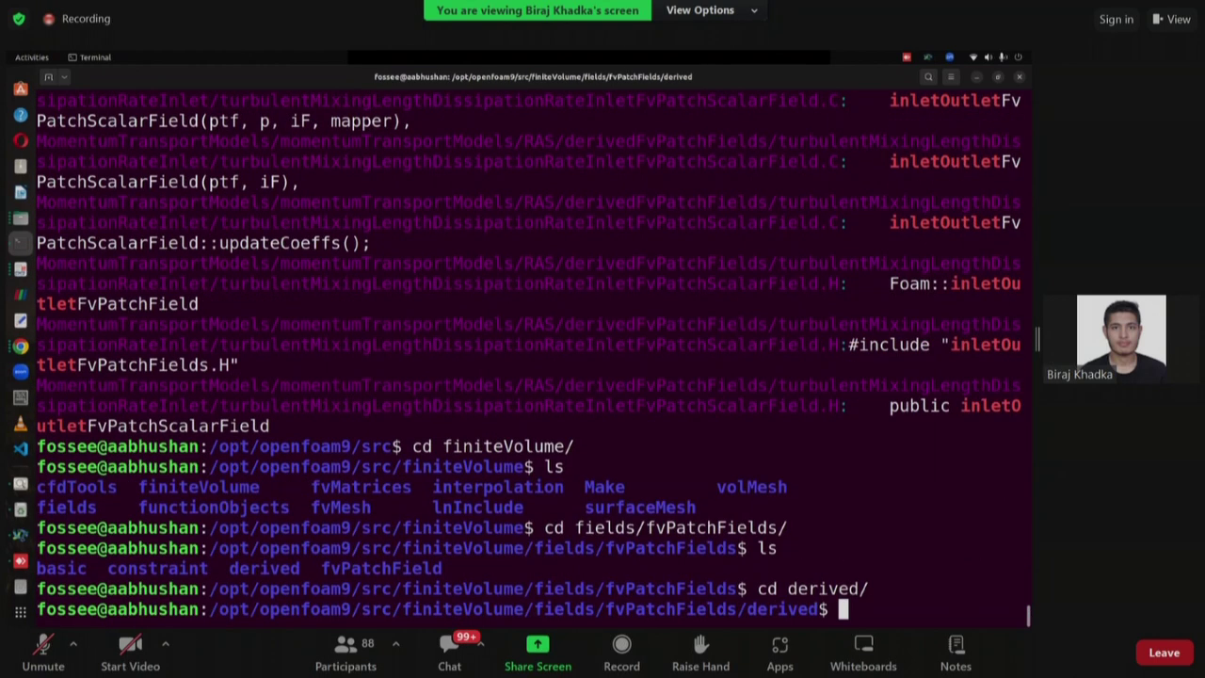
pyautogui.write('ls')
pyautogui.press('Return')
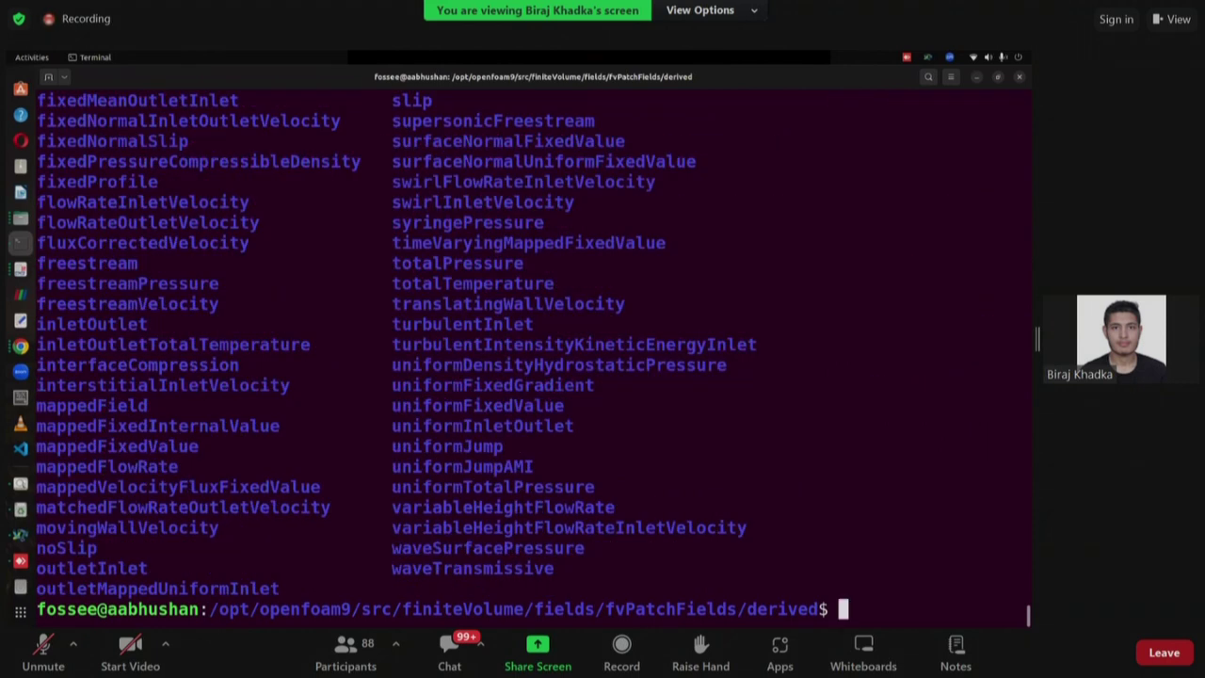
# Scroll through the derived boundary-condition listing.
pyautogui.scroll(4, 200, 400)
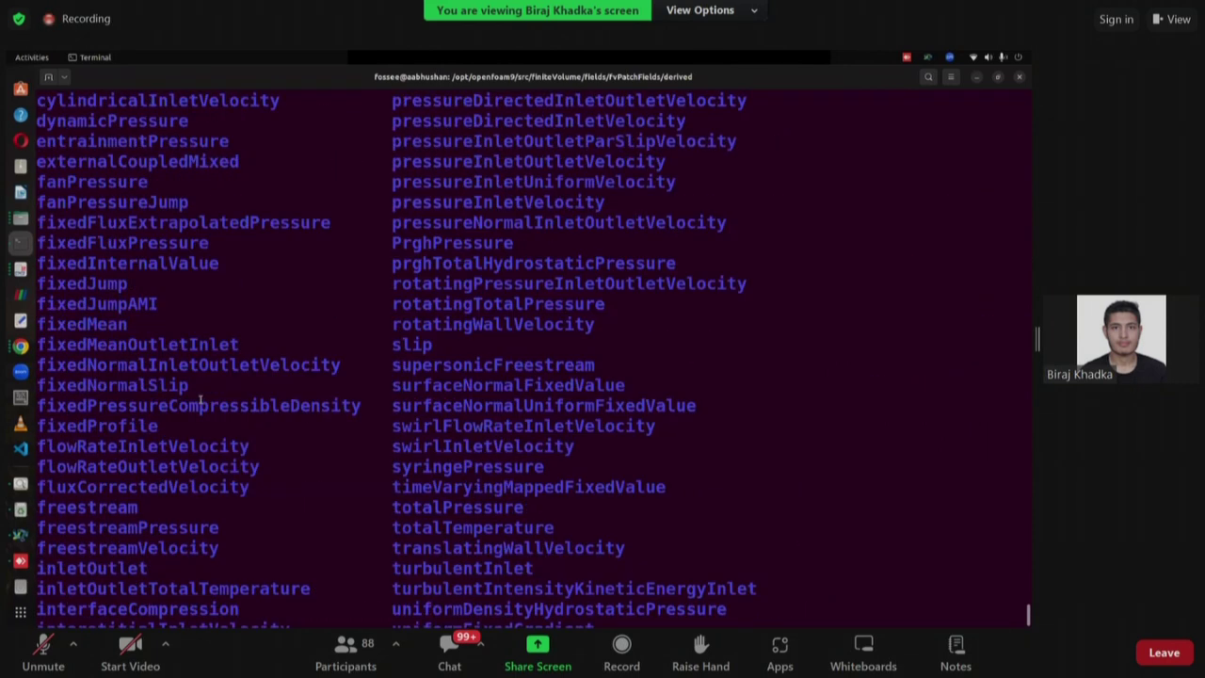
pyautogui.scroll(6, 189, 367)
pyautogui.scroll(-3, 203, 393)
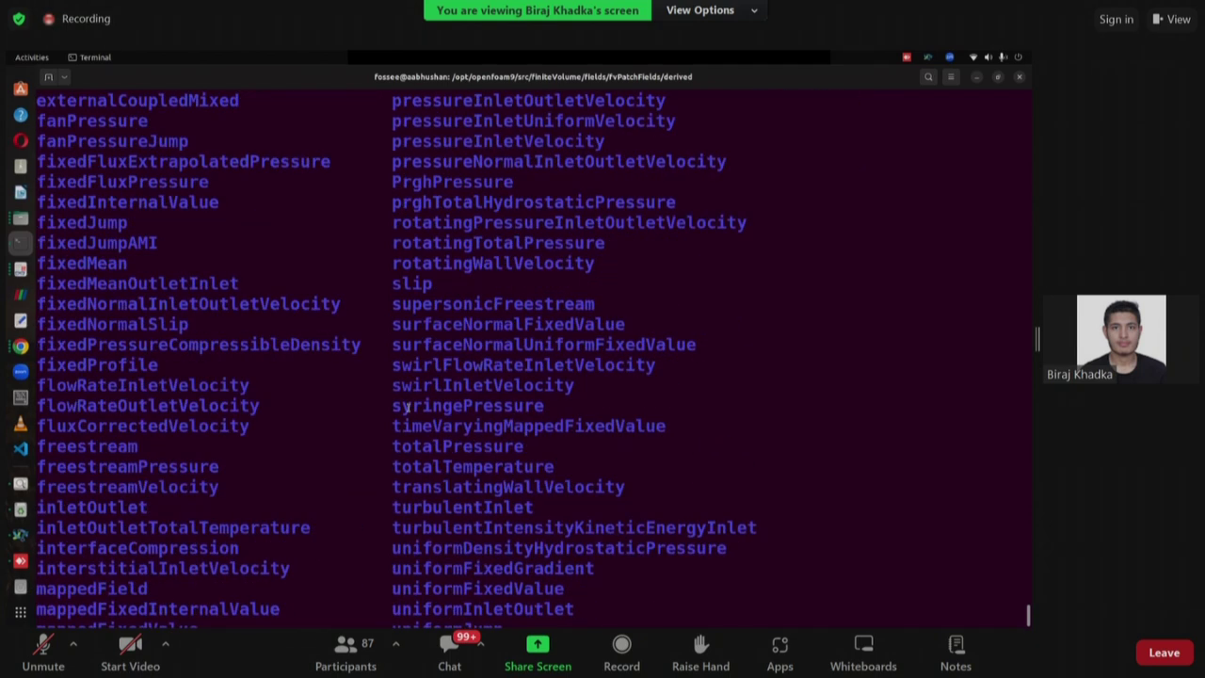
# Glance at the OpenFOAM source page in Chrome, then bring ParaView with vofBubble forward.
pyautogui.click(20, 347)
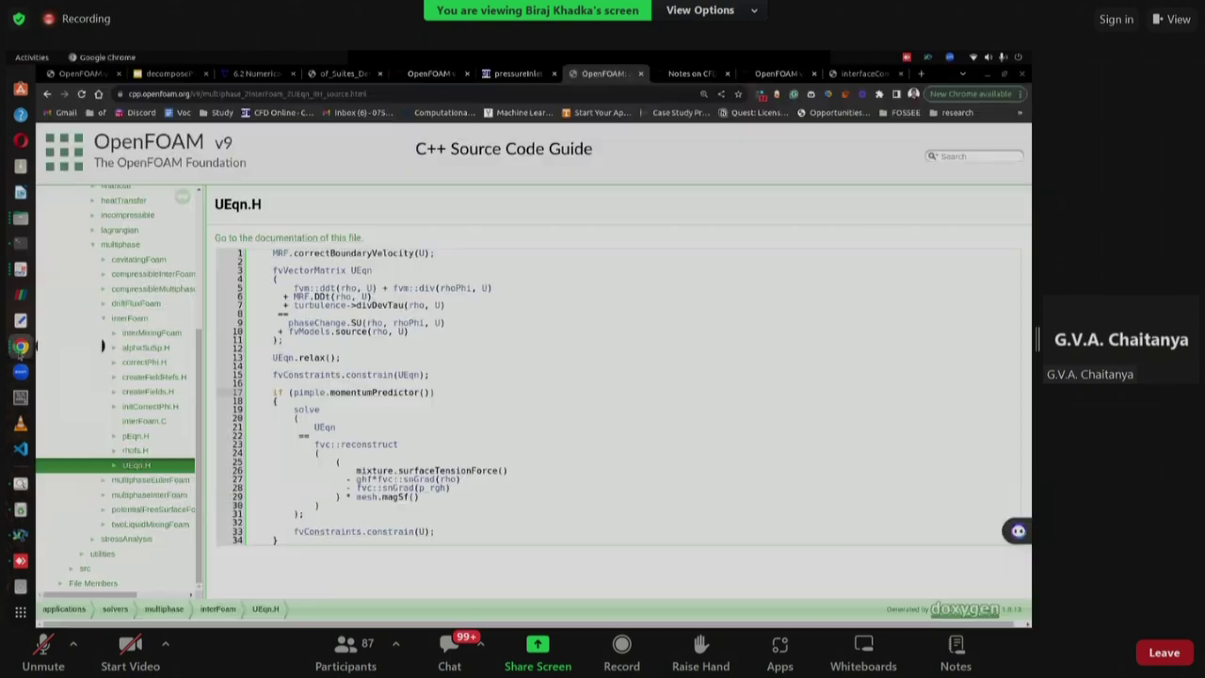
pyautogui.click(28, 243)
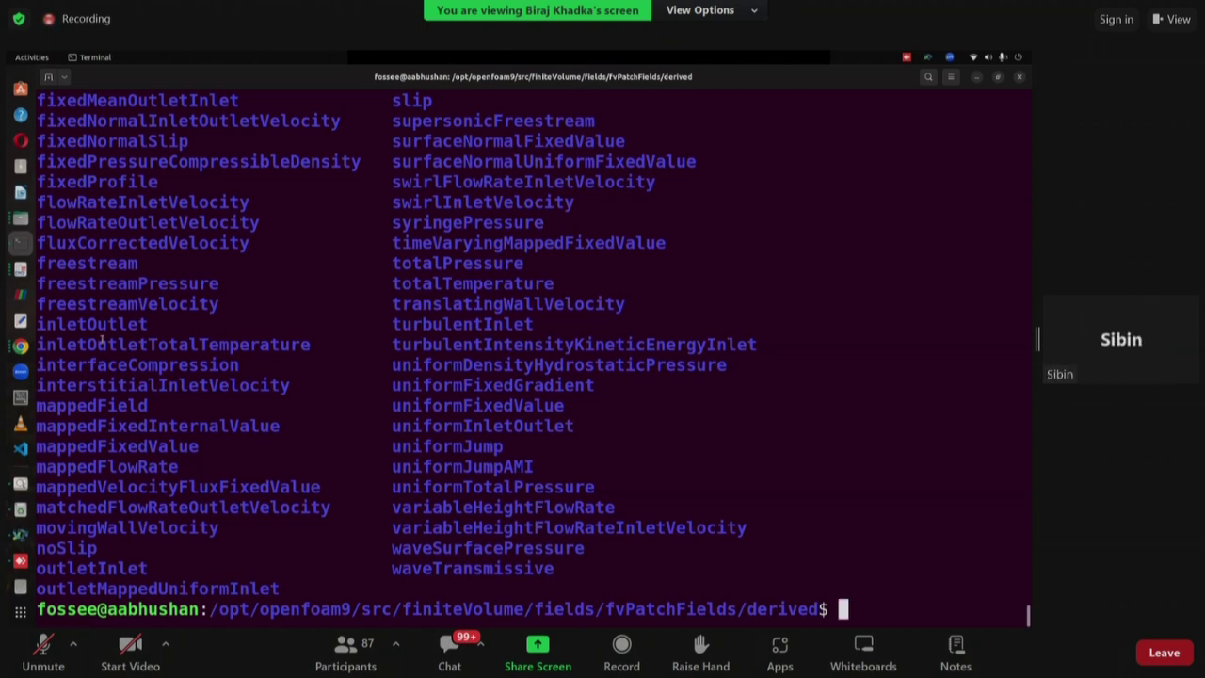
pyautogui.click(21, 294)
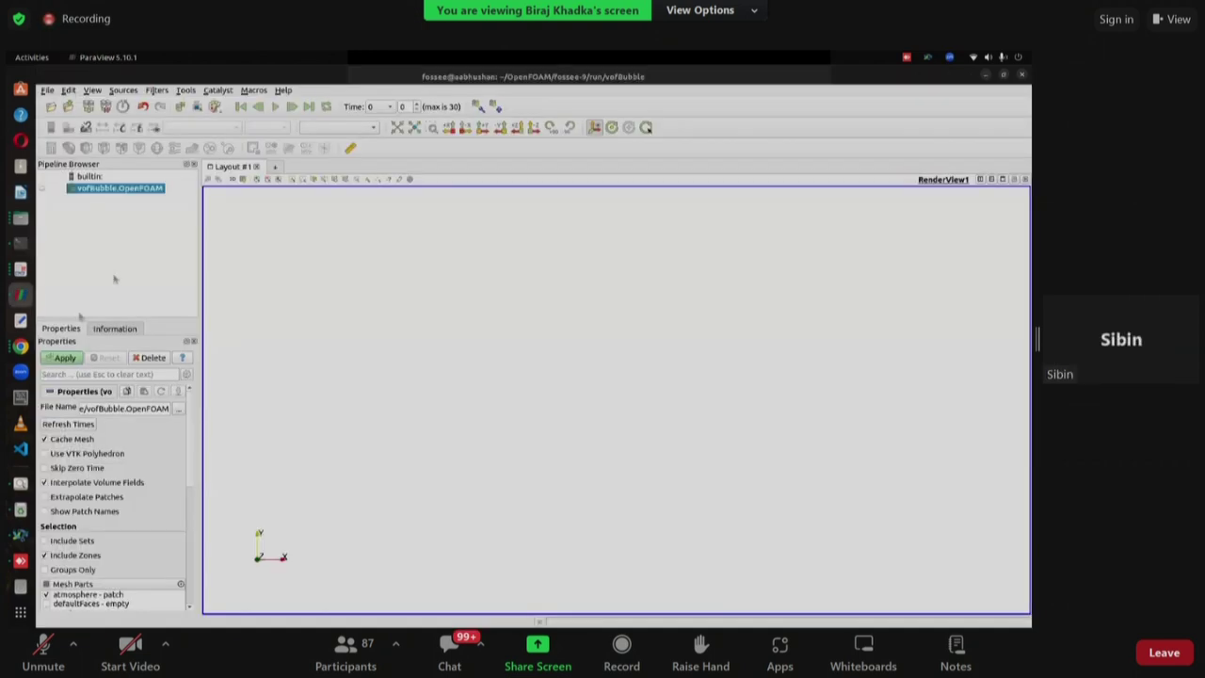
# Apply the vofBubble reader, colour it by alpha.water and play through to time 0.3.
pyautogui.click(61, 358)
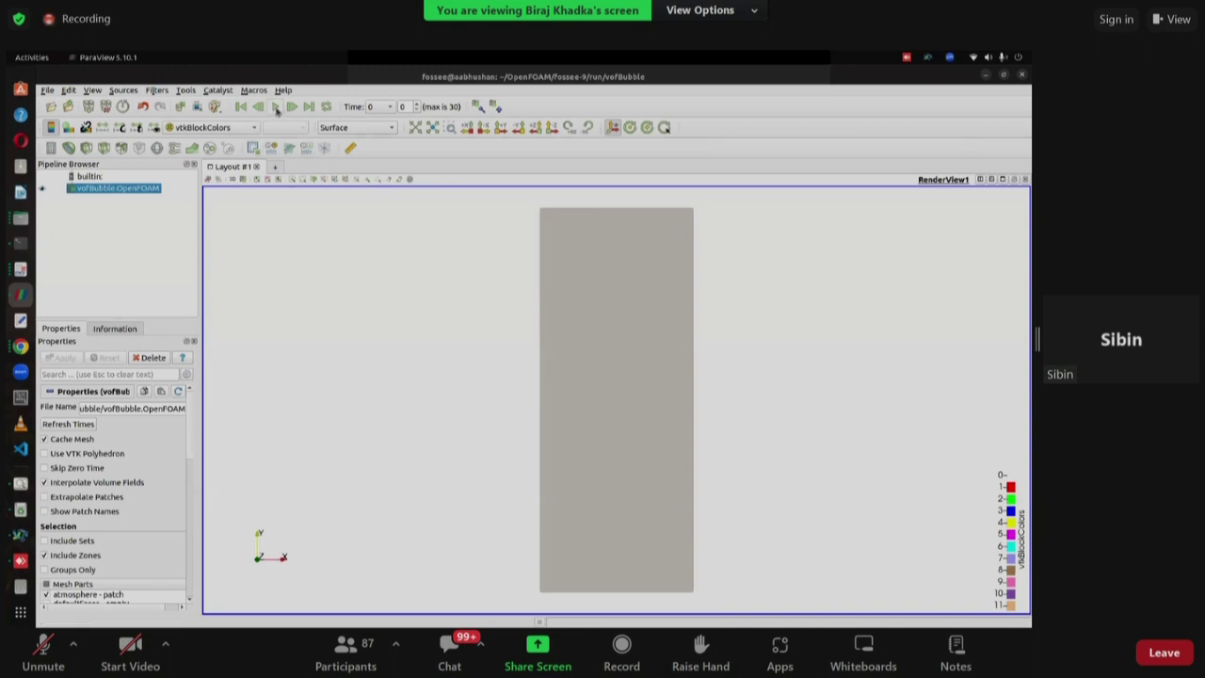
pyautogui.click(229, 127)
pyautogui.click(240, 105)
pyautogui.click(275, 106)
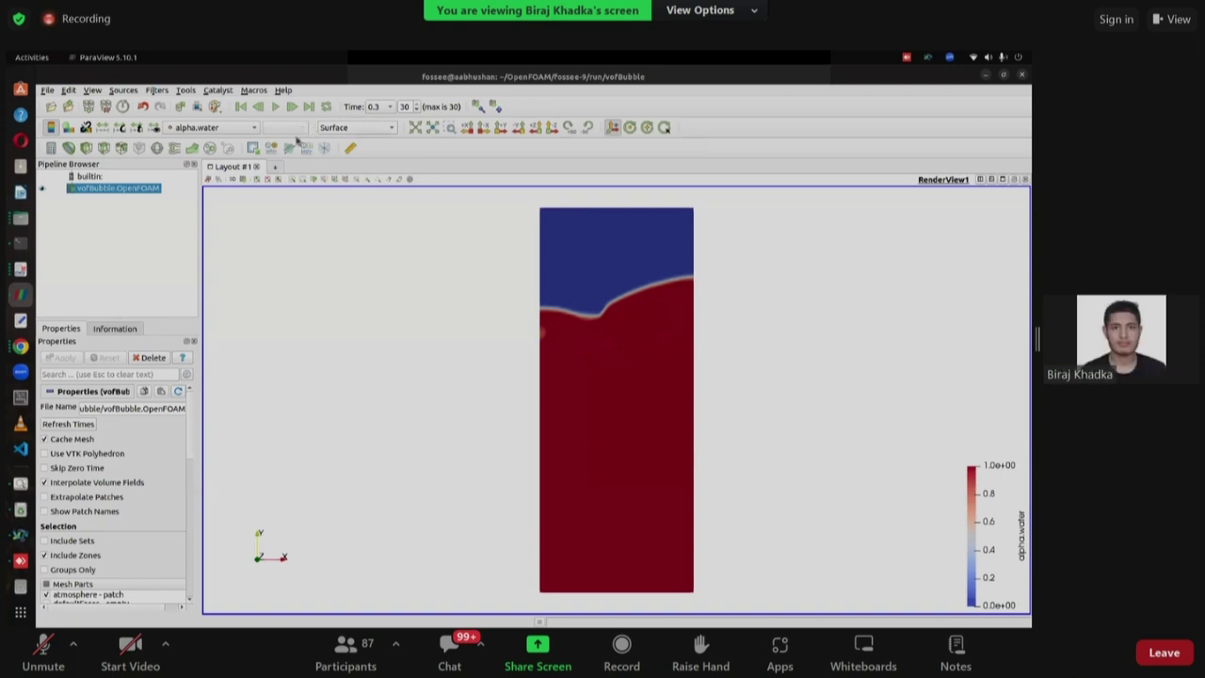
# Keep time 0.3 selected and zoom out so the whole alpha.water column fits.
pyautogui.click(377, 108)
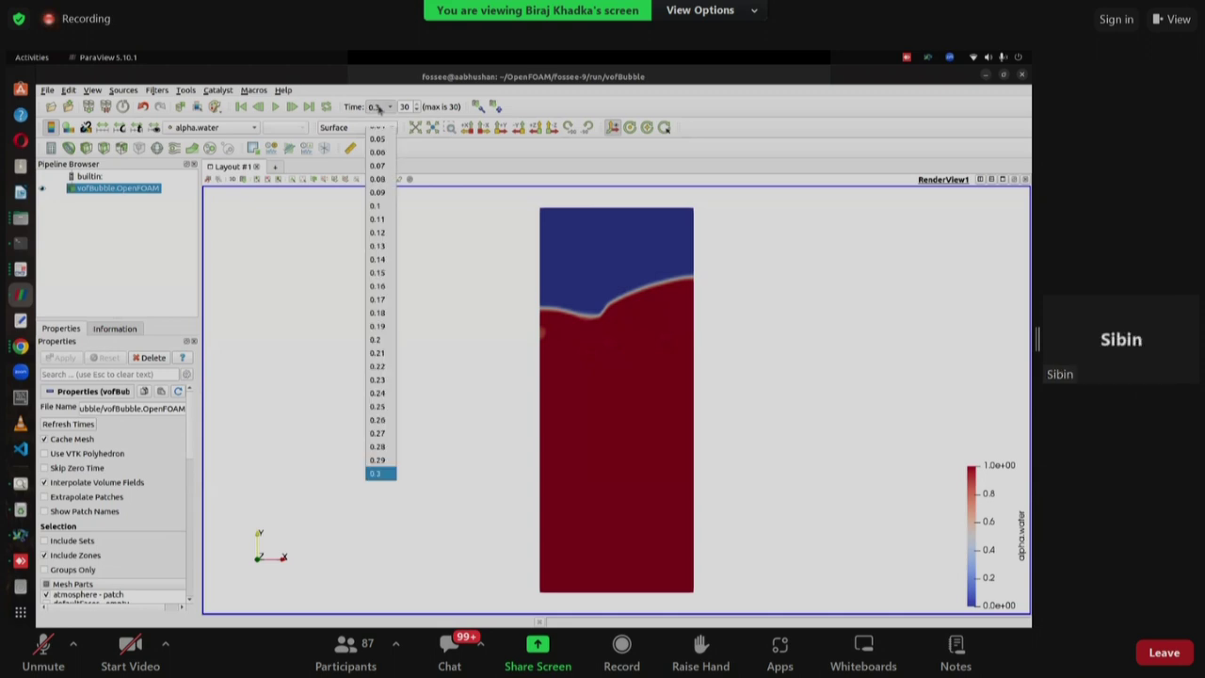
pyautogui.click(314, 239)
pyautogui.scroll(3, 314, 239)
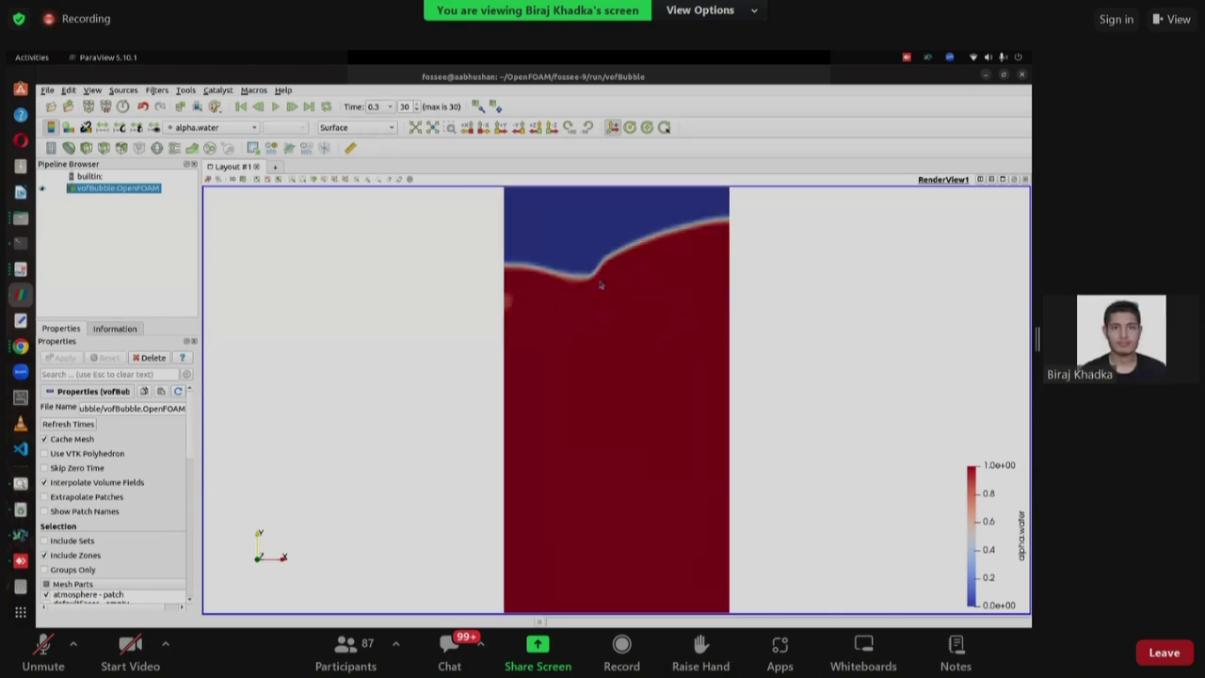
pyautogui.scroll(2, 585, 342)
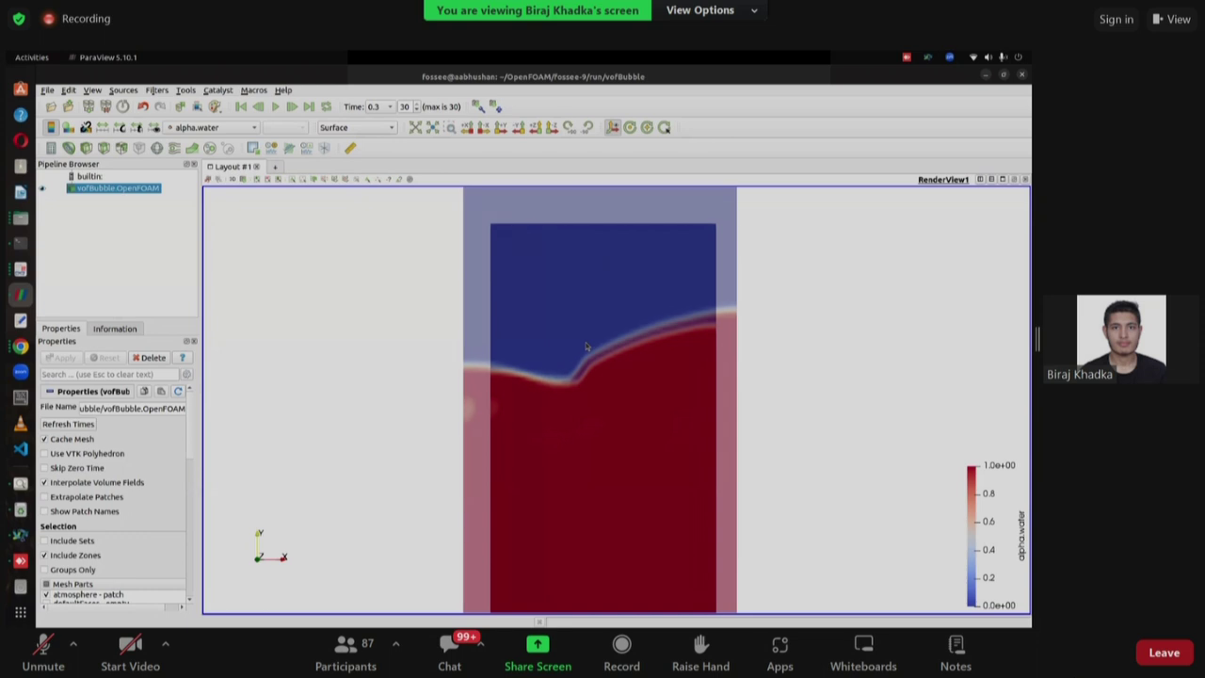
pyautogui.scroll(1, 580, 349)
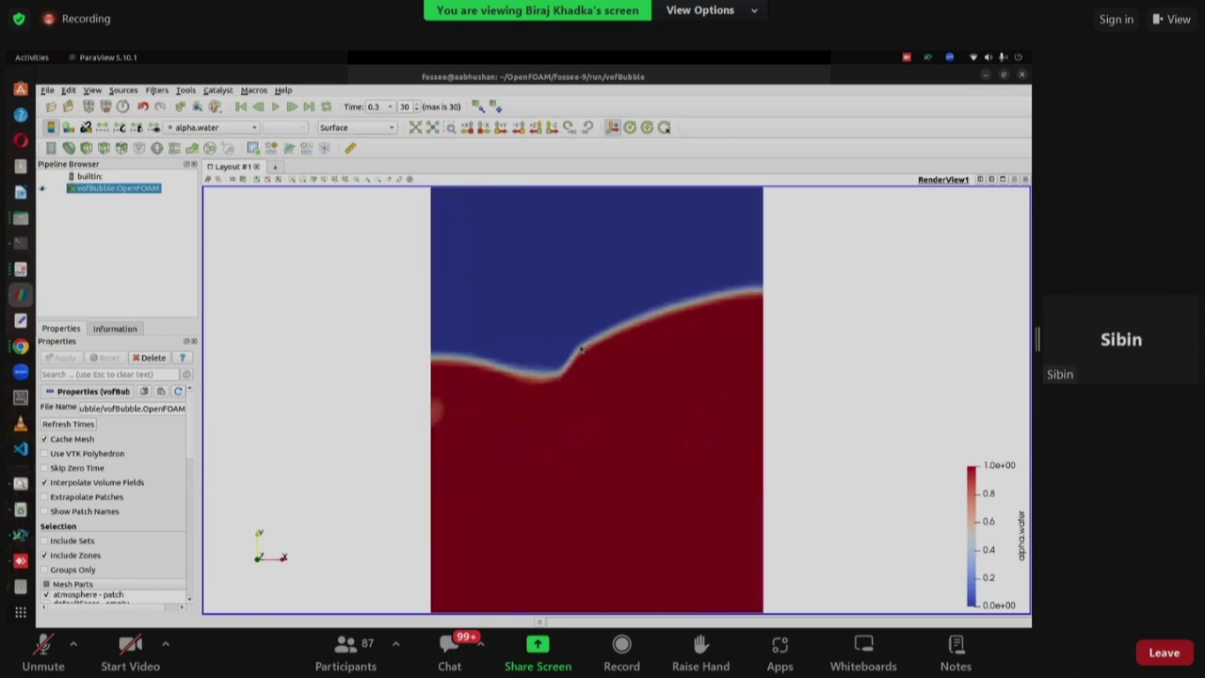
pyautogui.scroll(-2, 580, 348)
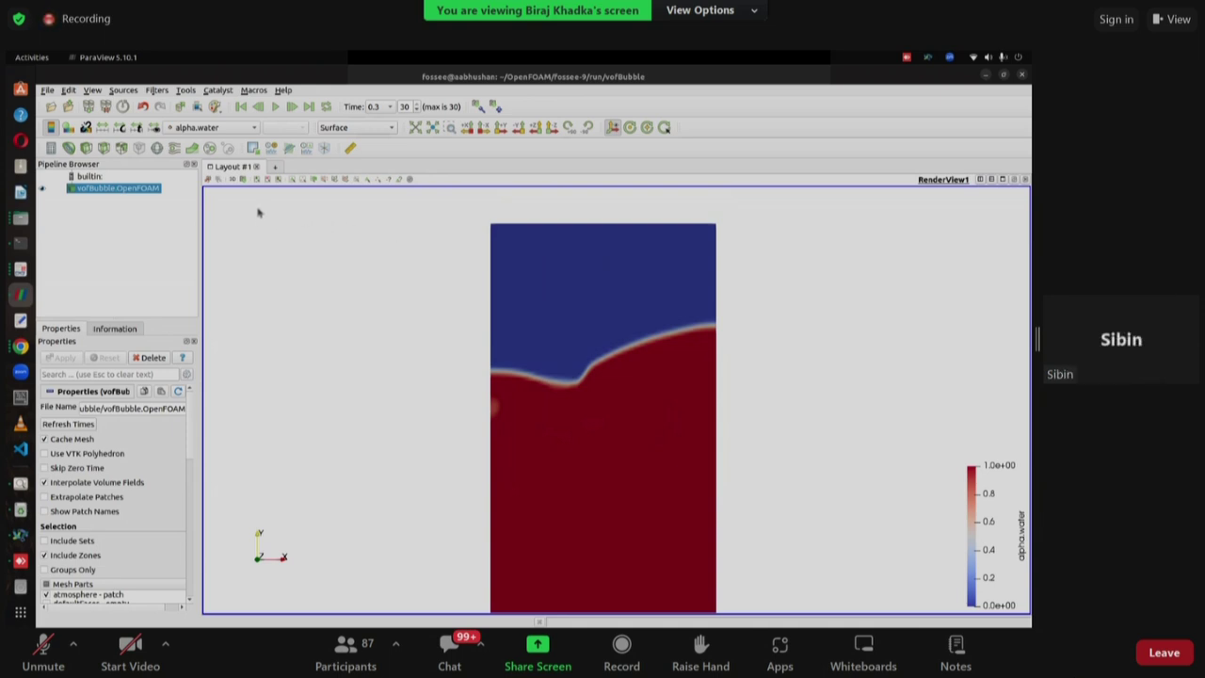
pyautogui.scroll(-3, 314, 301)
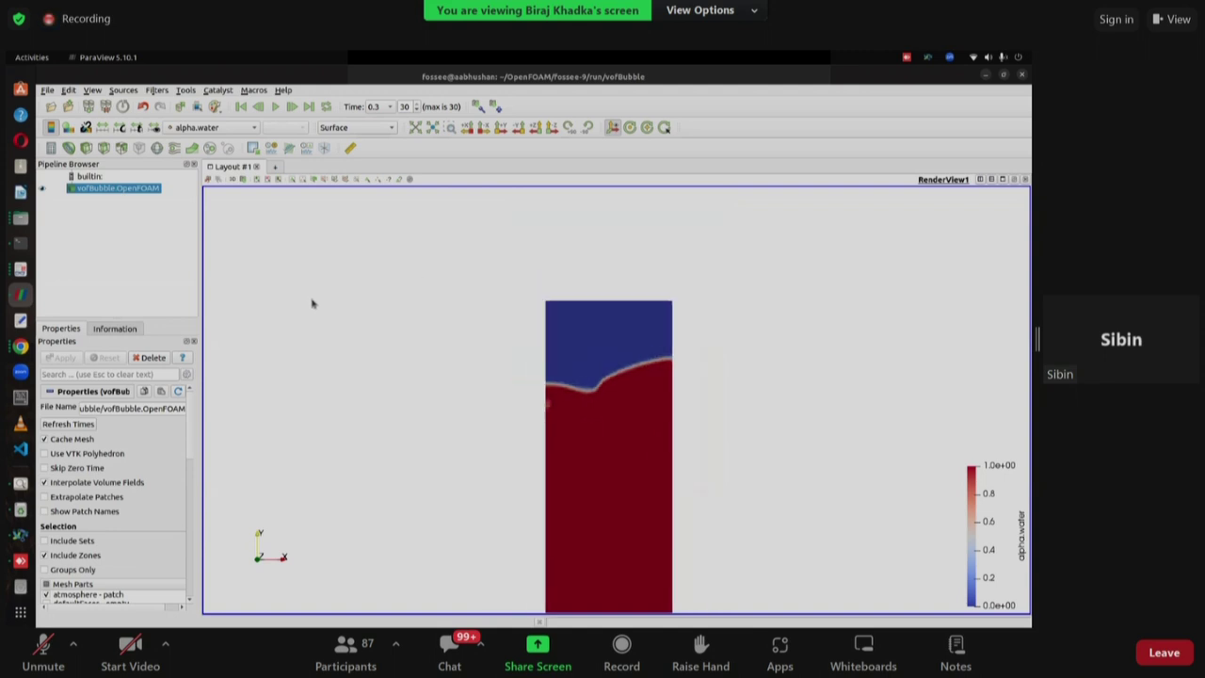
# Pan the view to recentre the water column, then quit ParaView.
pyautogui.moveTo(422, 334); pyautogui.dragTo(406, 272)
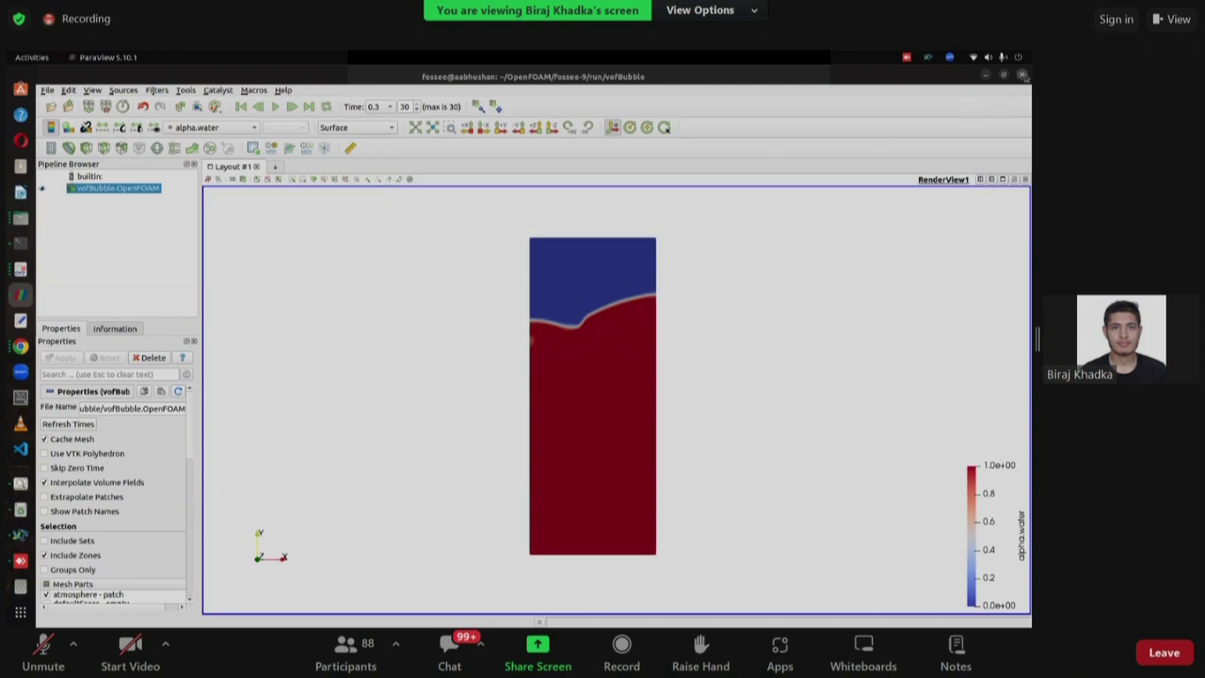
pyautogui.click(1022, 75)
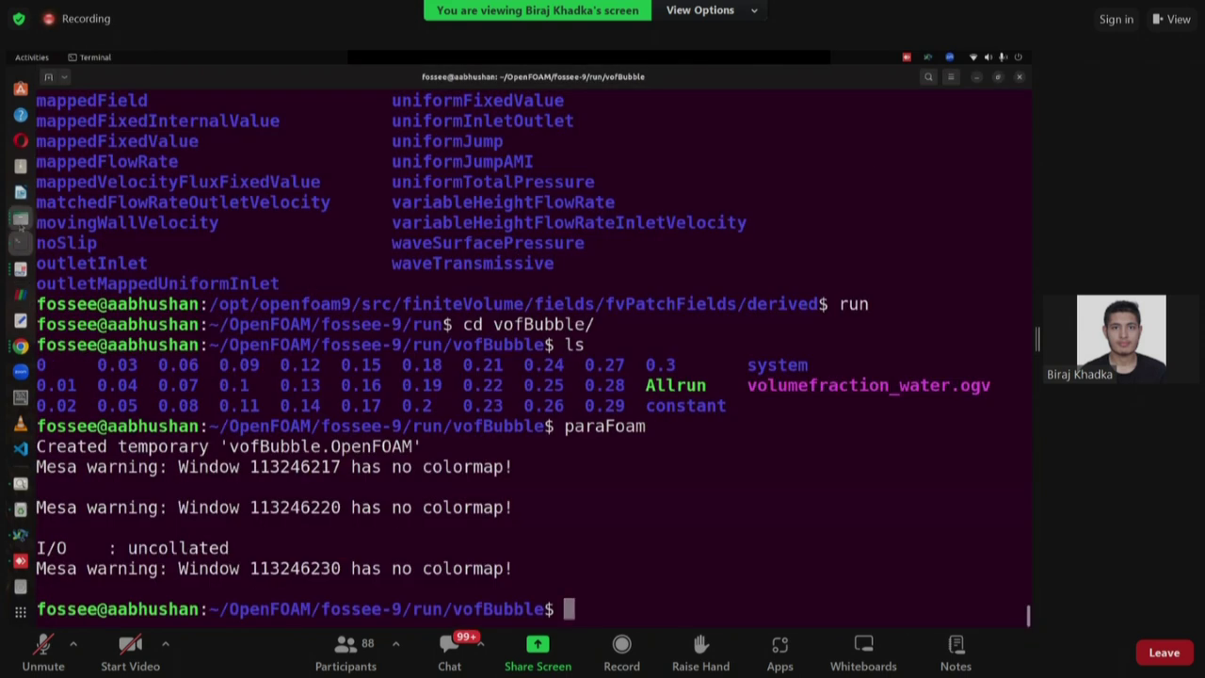
# Open Dambreak Simulation.pdf from Downloads/VOF in Document Viewer.
pyautogui.click(20, 218)
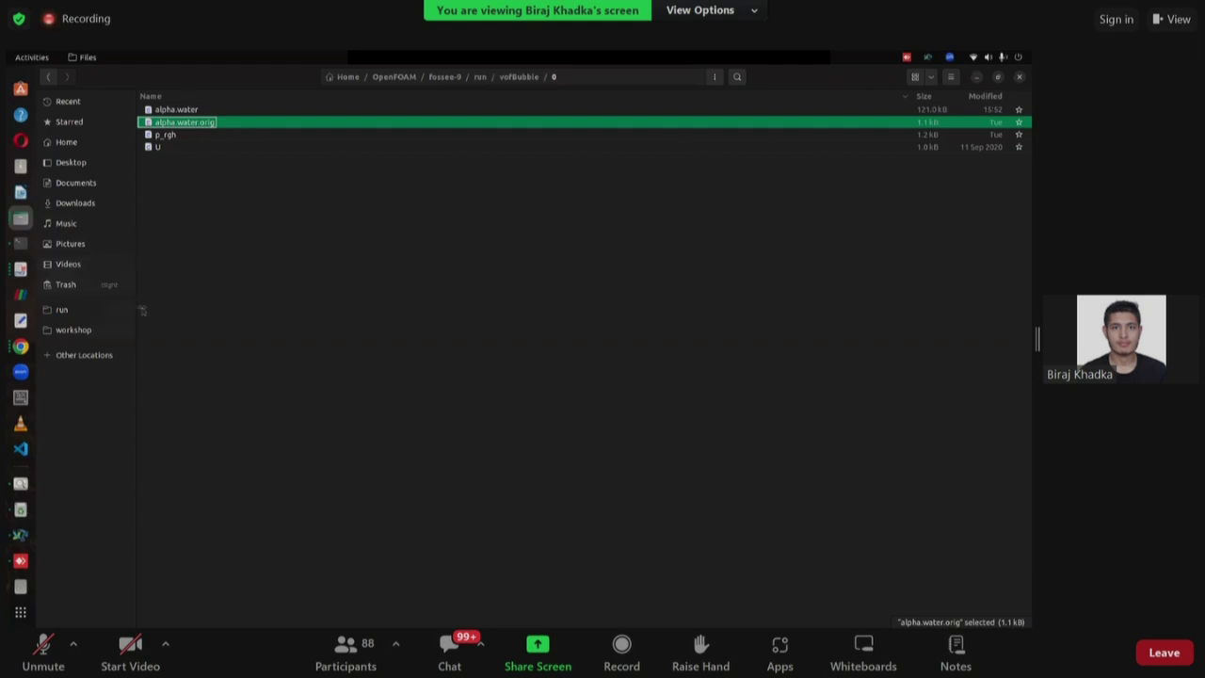
pyautogui.click(75, 203)
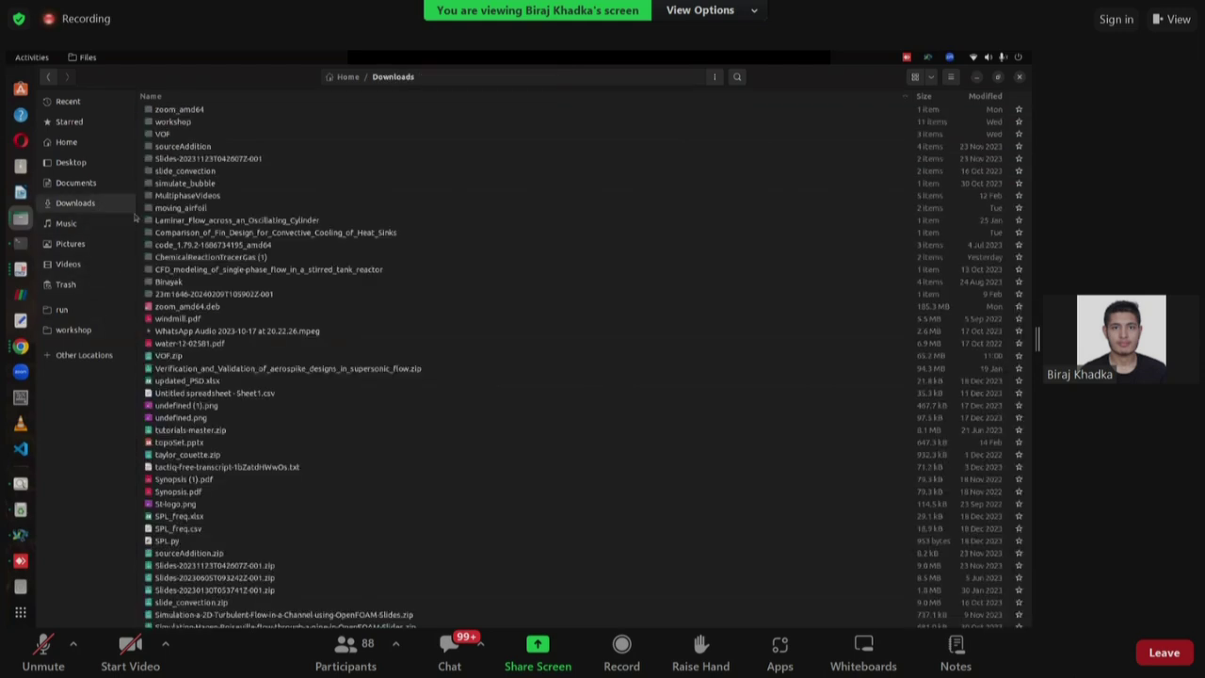
pyautogui.doubleClick(181, 136)
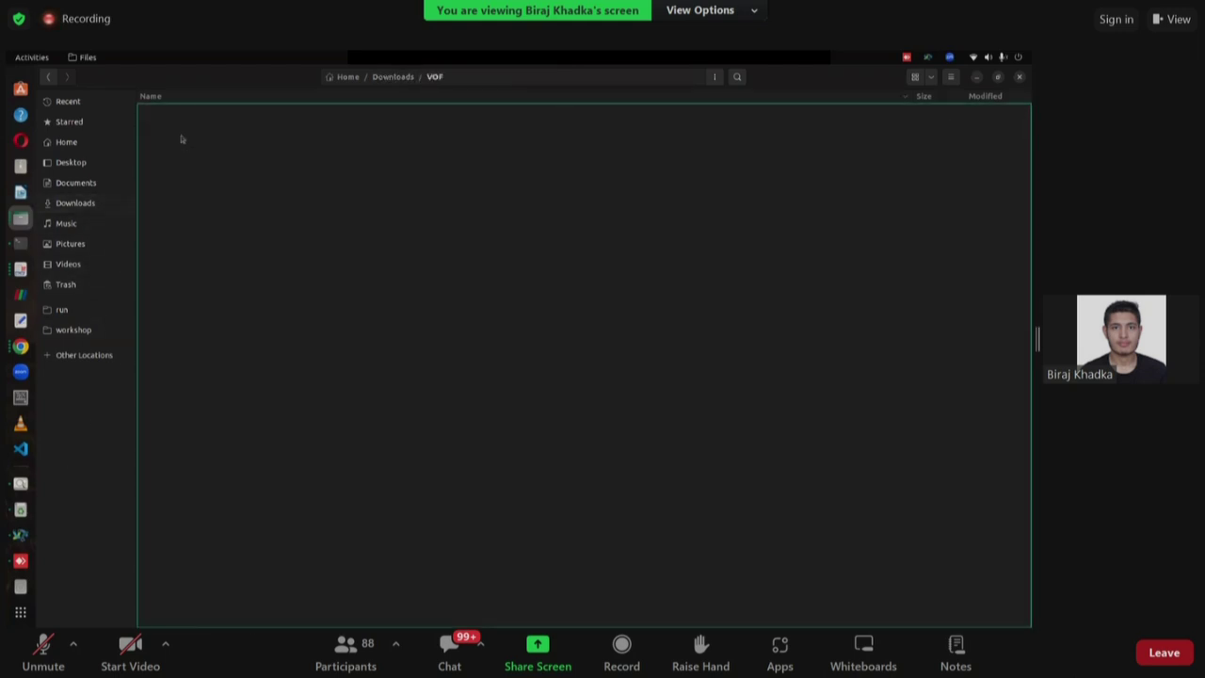
pyautogui.click(195, 123)
pyautogui.doubleClick(195, 122)
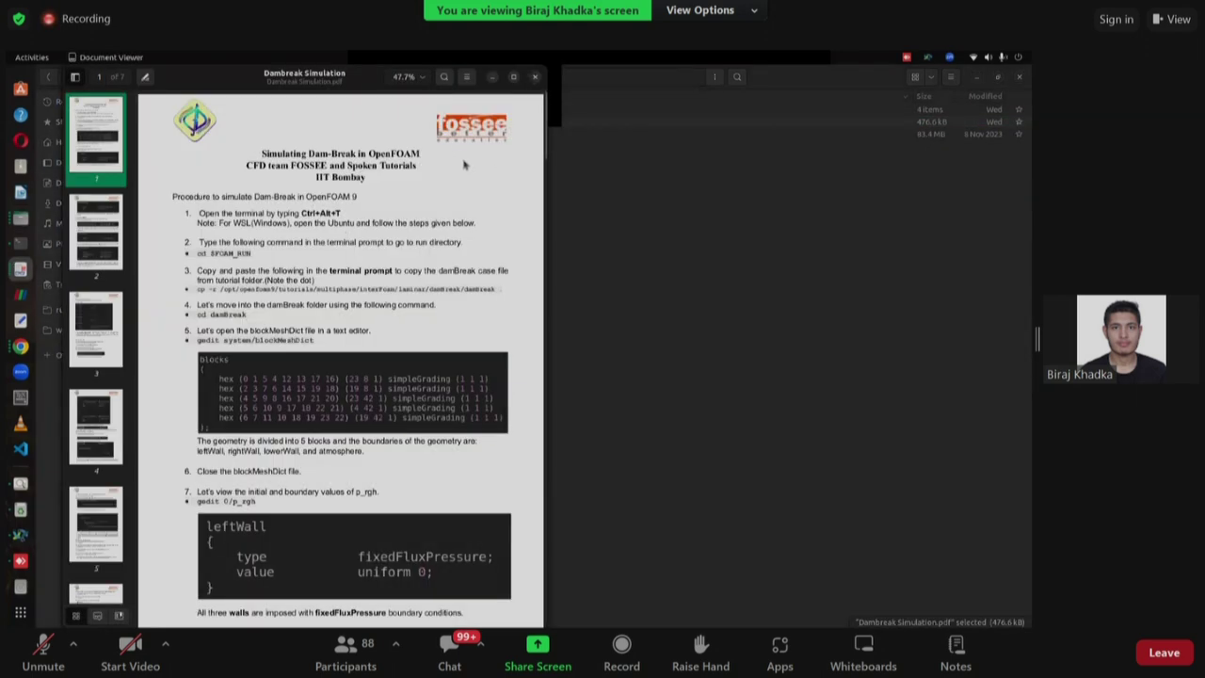
# Maximize the Dambreak Simulation PDF in Document Viewer and start reading its opening pages.
pyautogui.press('super+Up')
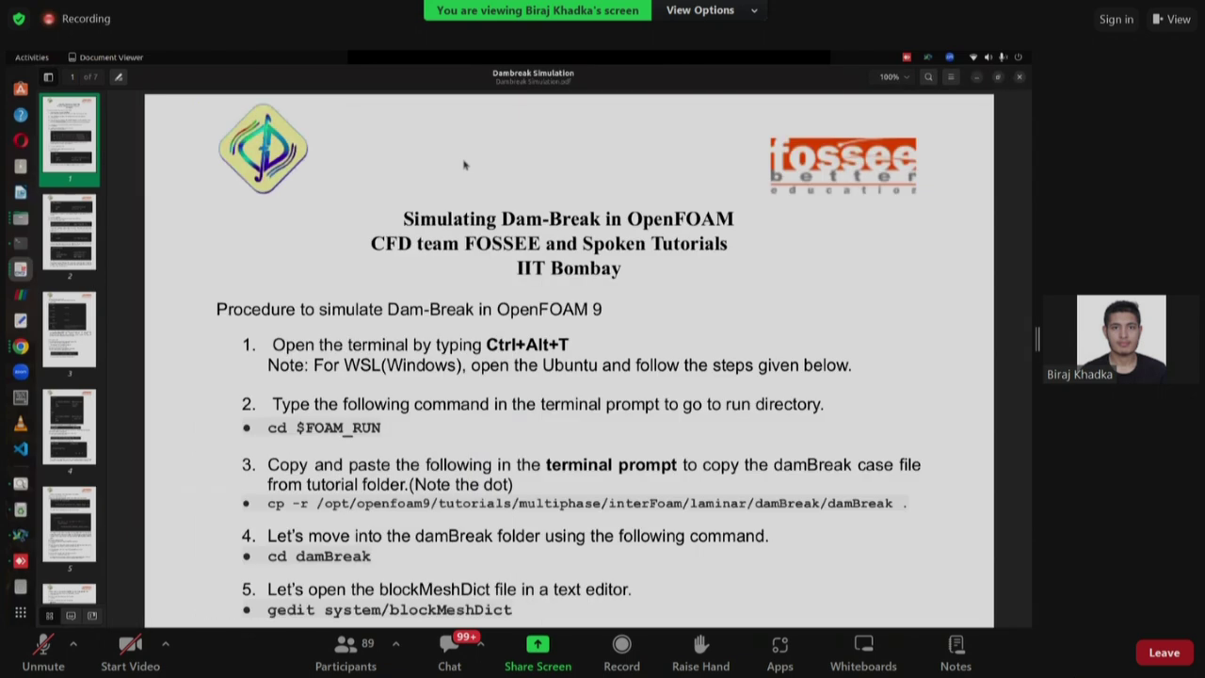
pyautogui.scroll(-1, 487, 394)
pyautogui.scroll(1, 489, 395)
pyautogui.scroll(-4, 423, 395)
pyautogui.scroll(3, 433, 357)
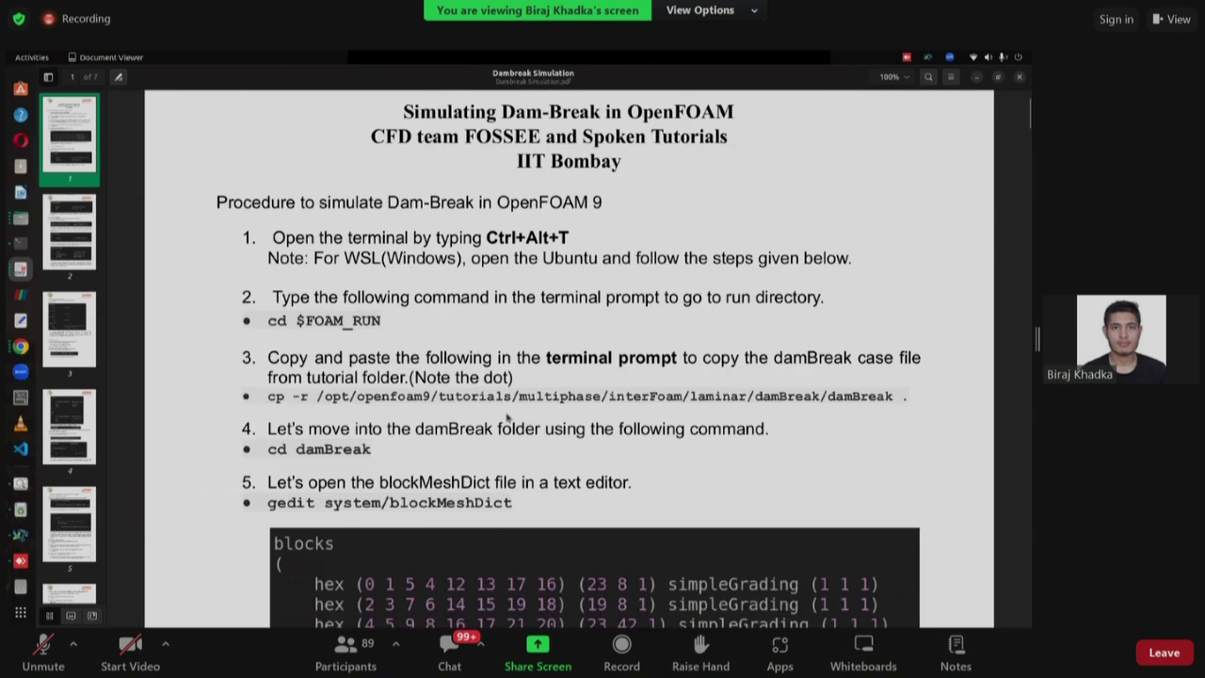
pyautogui.scroll(-1, 440, 293)
pyautogui.scroll(-6, 441, 293)
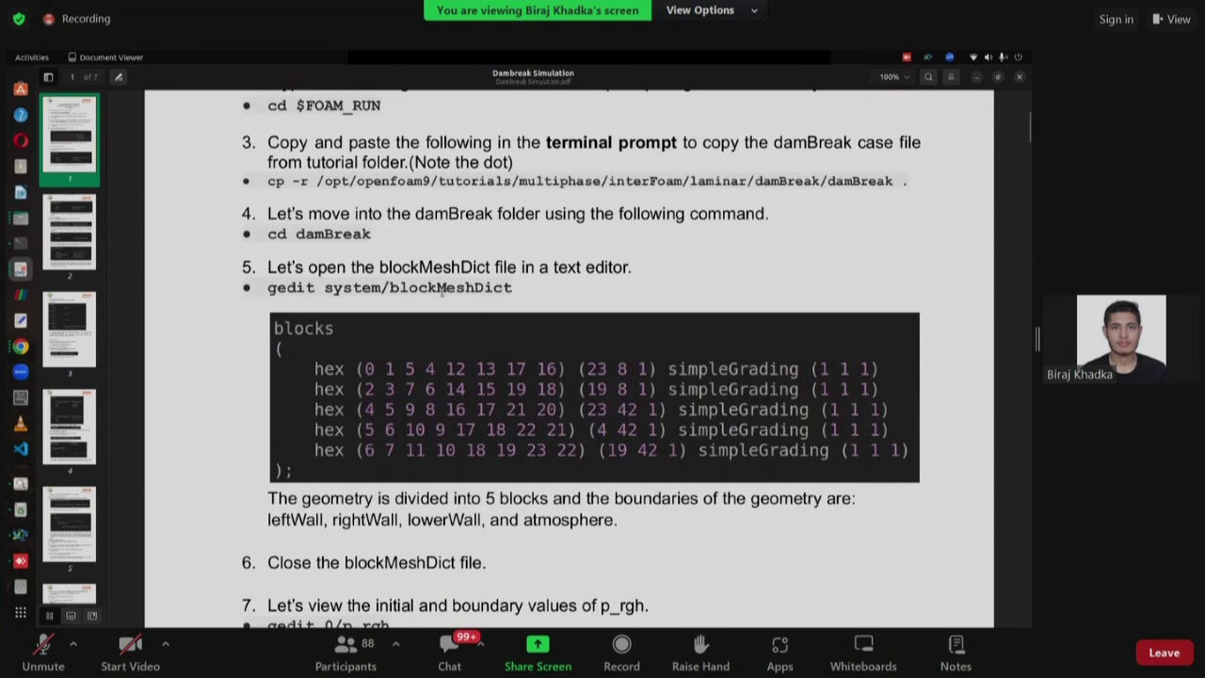
pyautogui.scroll(-1, 443, 294)
pyautogui.scroll(-6, 444, 296)
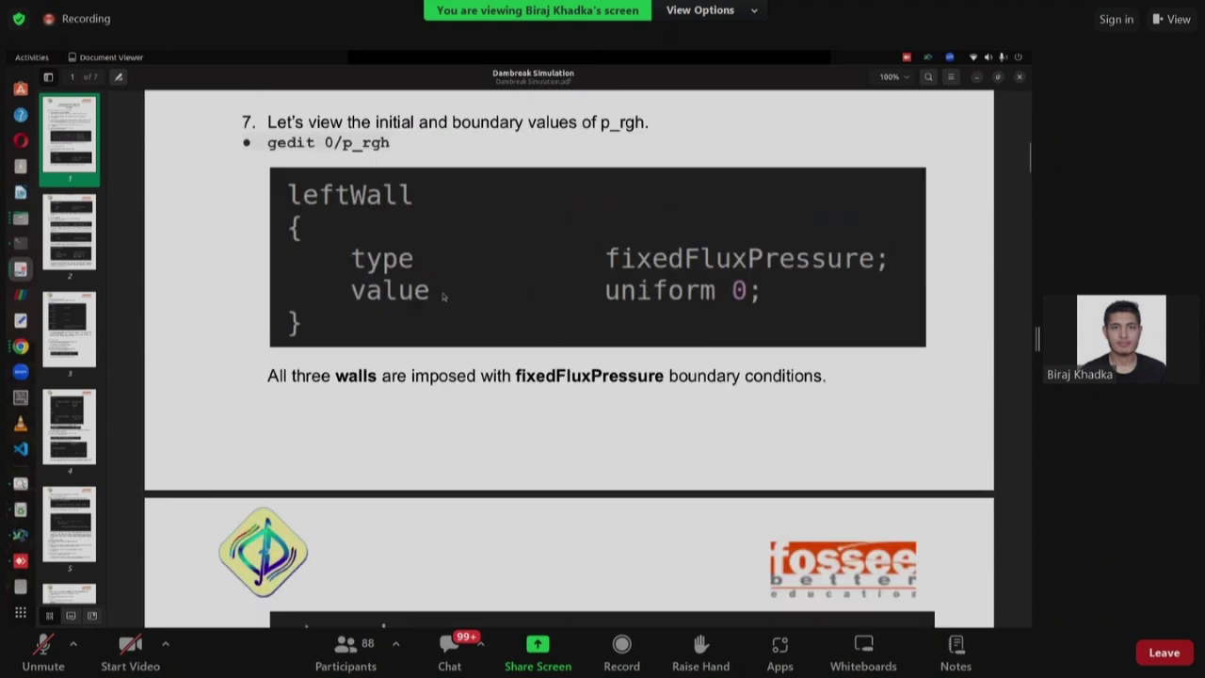
# Read the remaining pages of the 7-page PDF to its Problem section, then return to page 1.
pyautogui.scroll(-3, 443, 296)
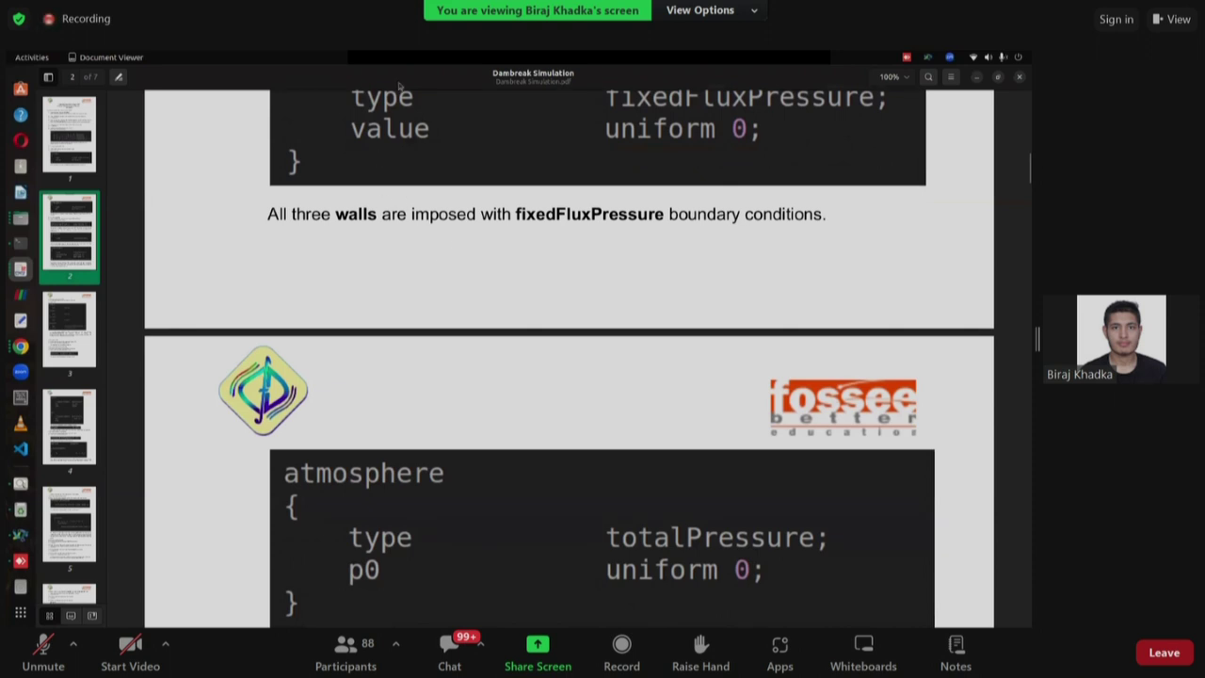
pyautogui.scroll(-15, 403, 288)
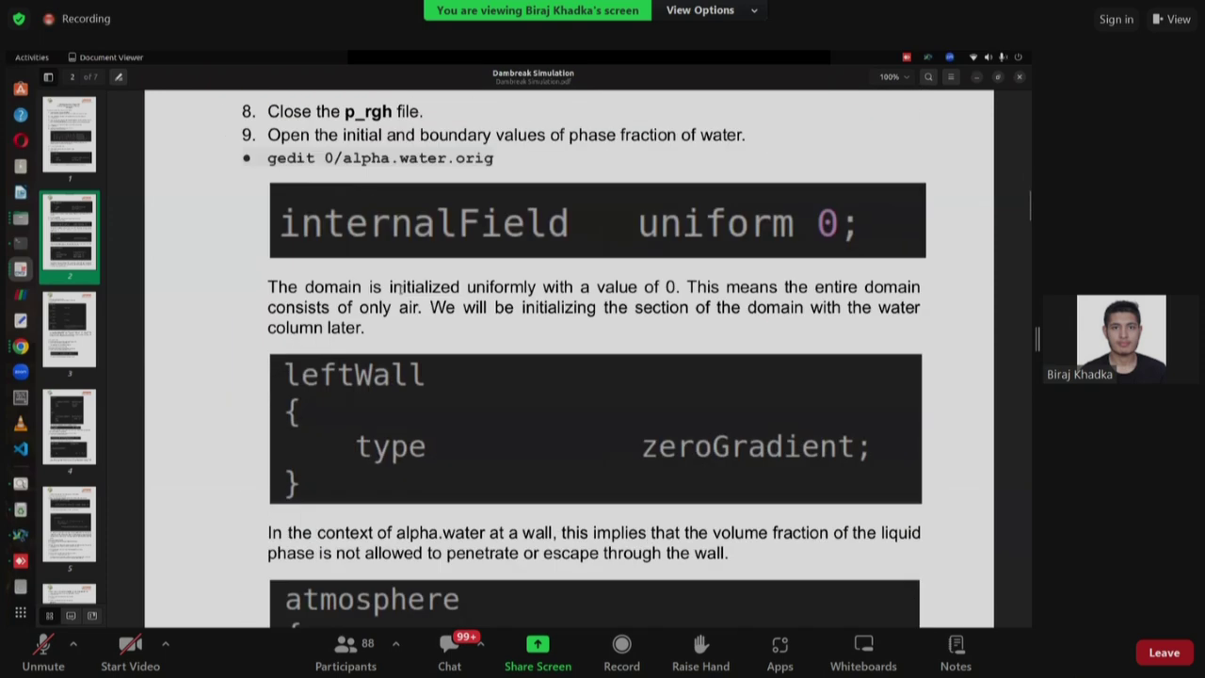
pyautogui.scroll(-20, 401, 295)
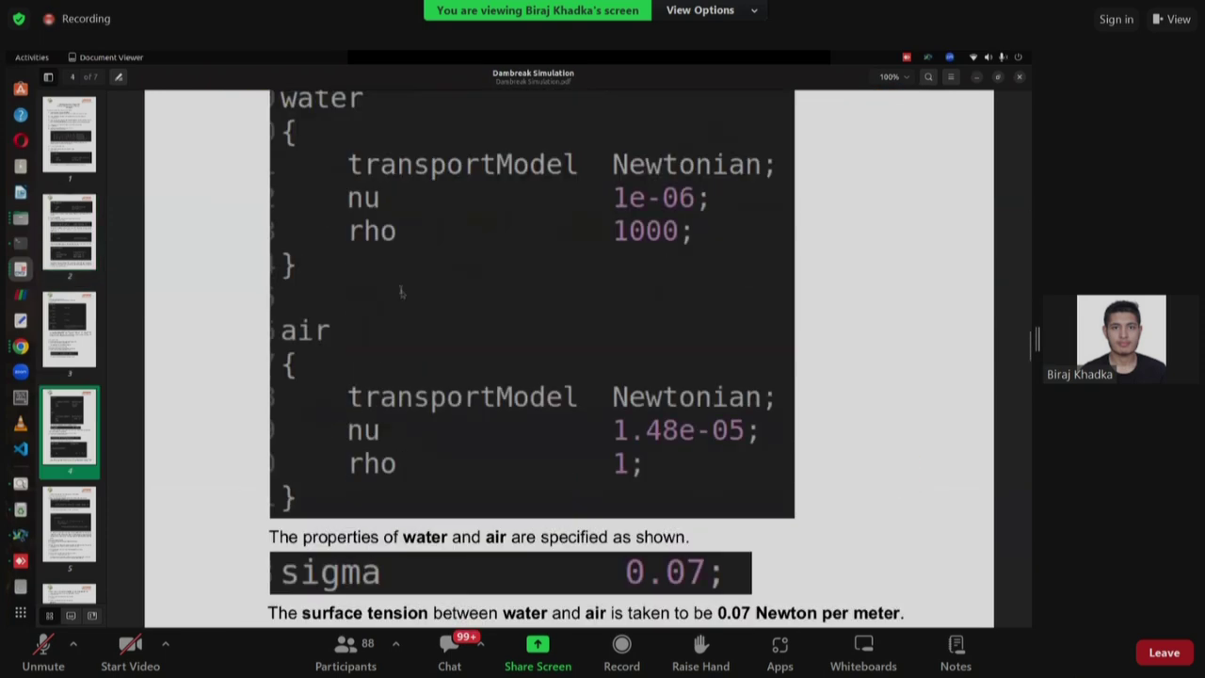
pyautogui.scroll(-5, 401, 295)
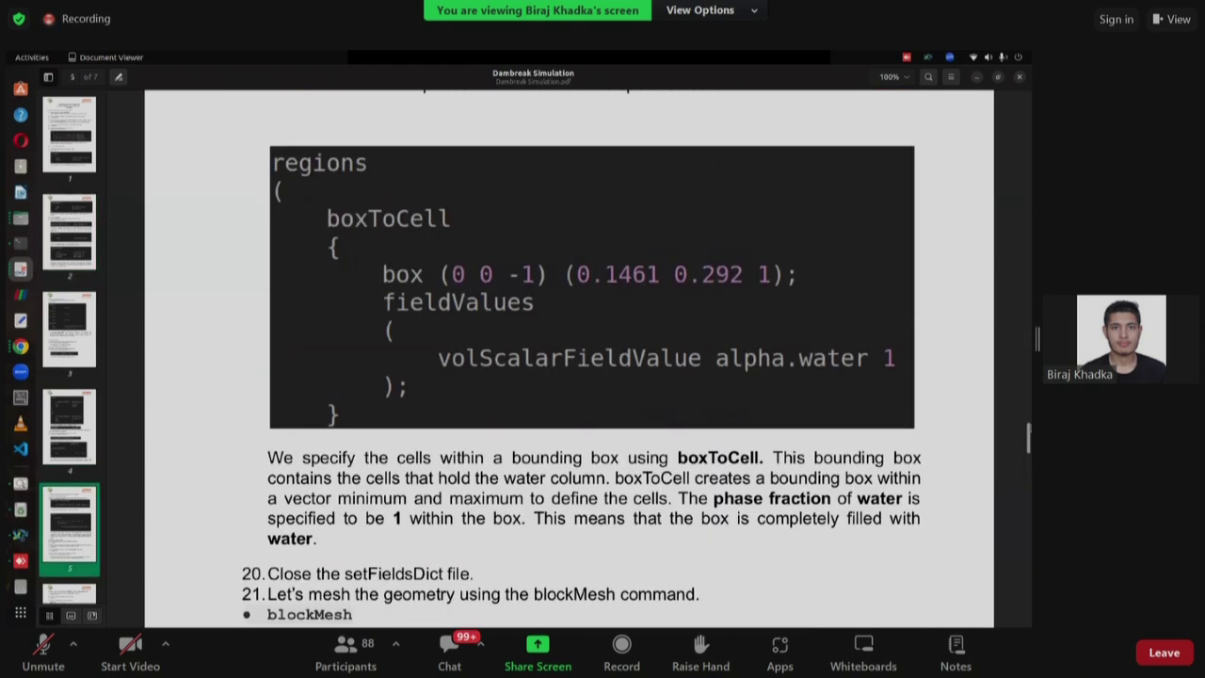
pyautogui.scroll(-15, 341, 427)
pyautogui.scroll(-15, 340, 427)
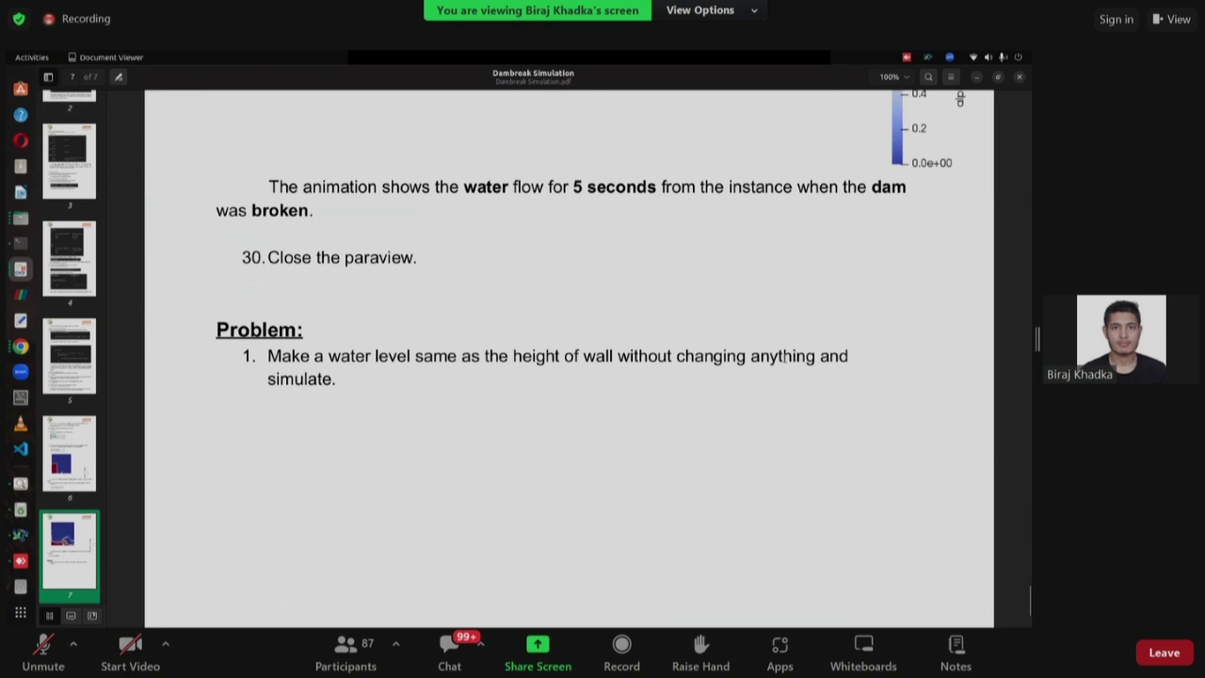
pyautogui.scroll(5, 486, 382)
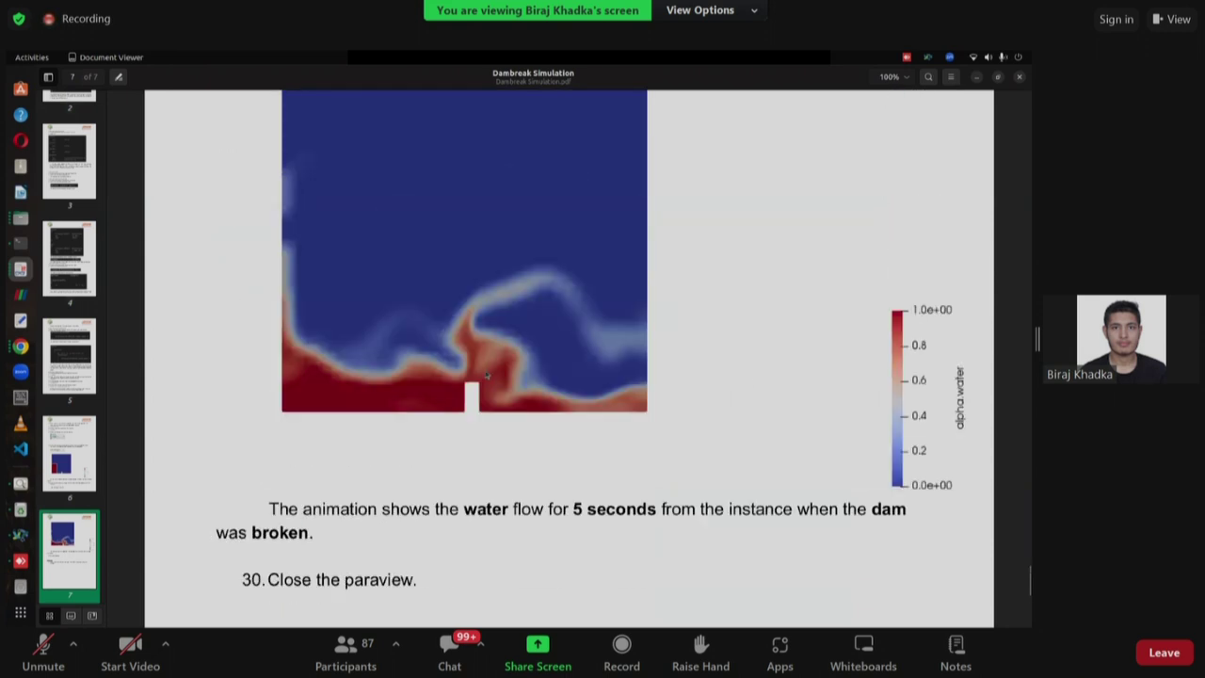
pyautogui.scroll(-5, 487, 376)
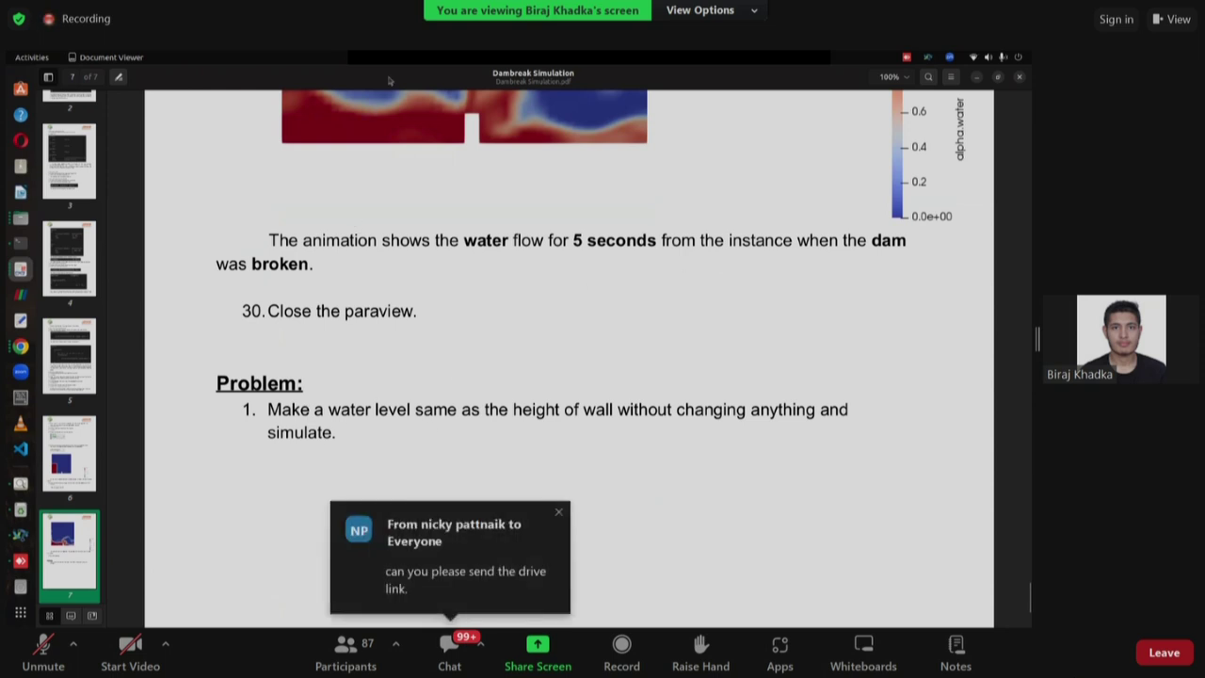
pyautogui.scroll(2, 460, 198)
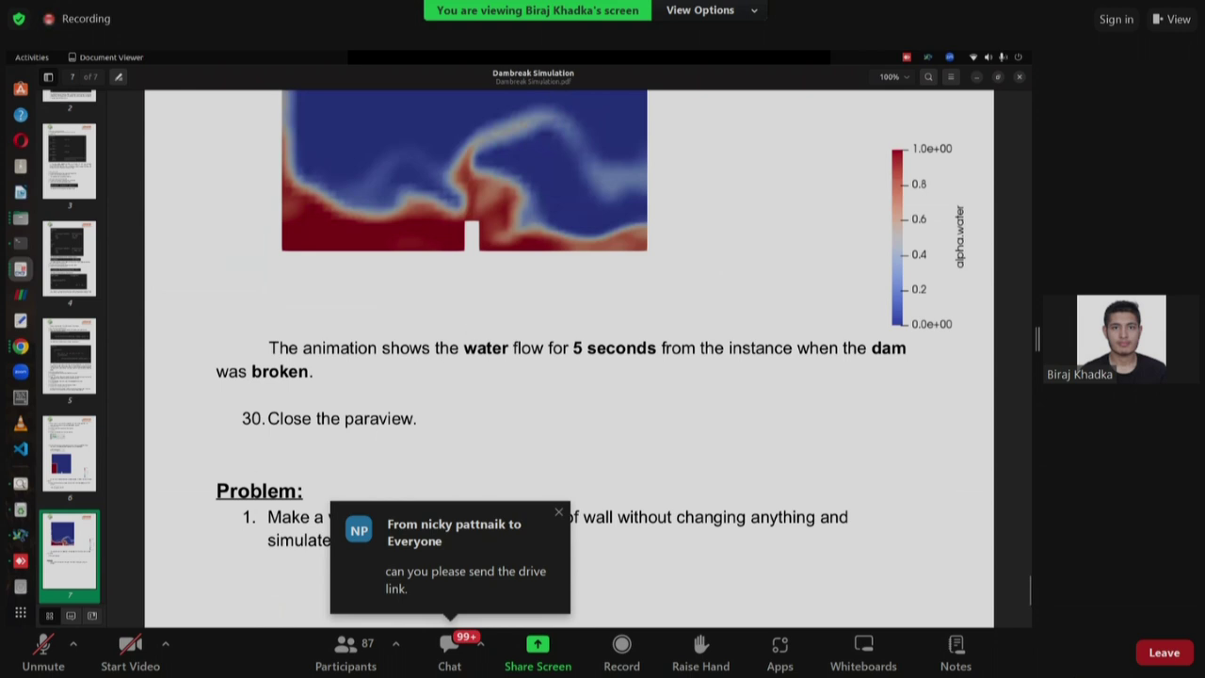
pyautogui.scroll(20, 462, 294)
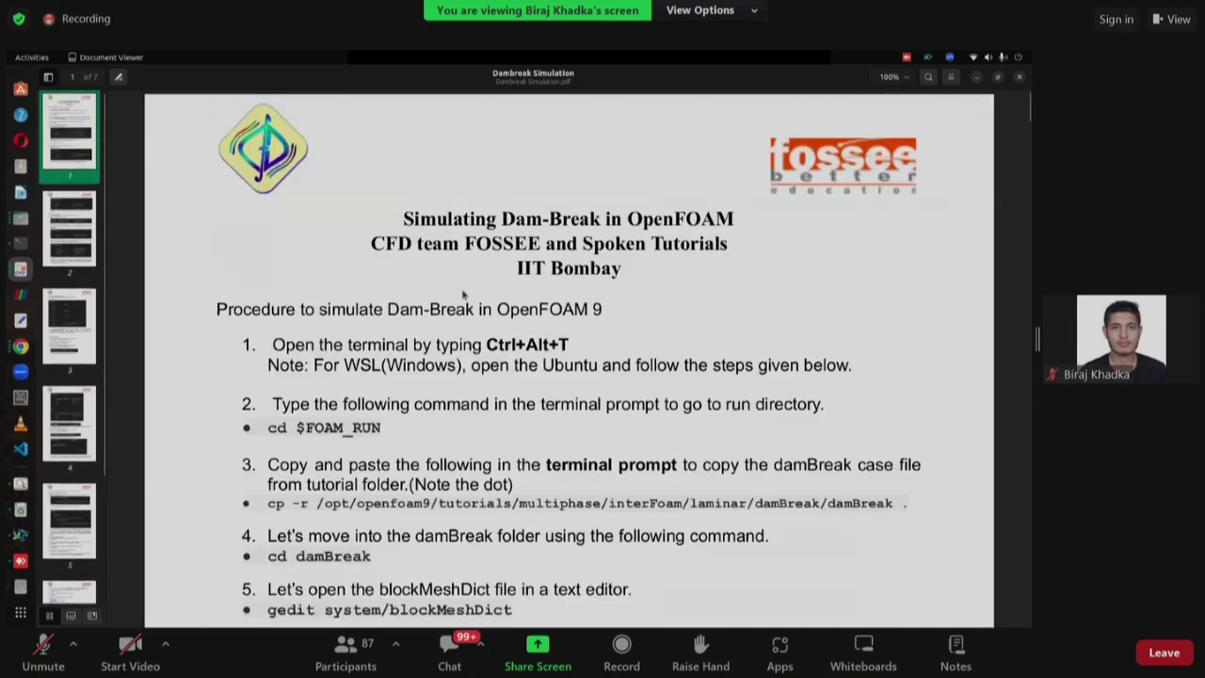
# Leave the UEqn.H source page in Chrome and bring the vofBubble terminal to the front.
pyautogui.hotkey('alt', 'Tab')
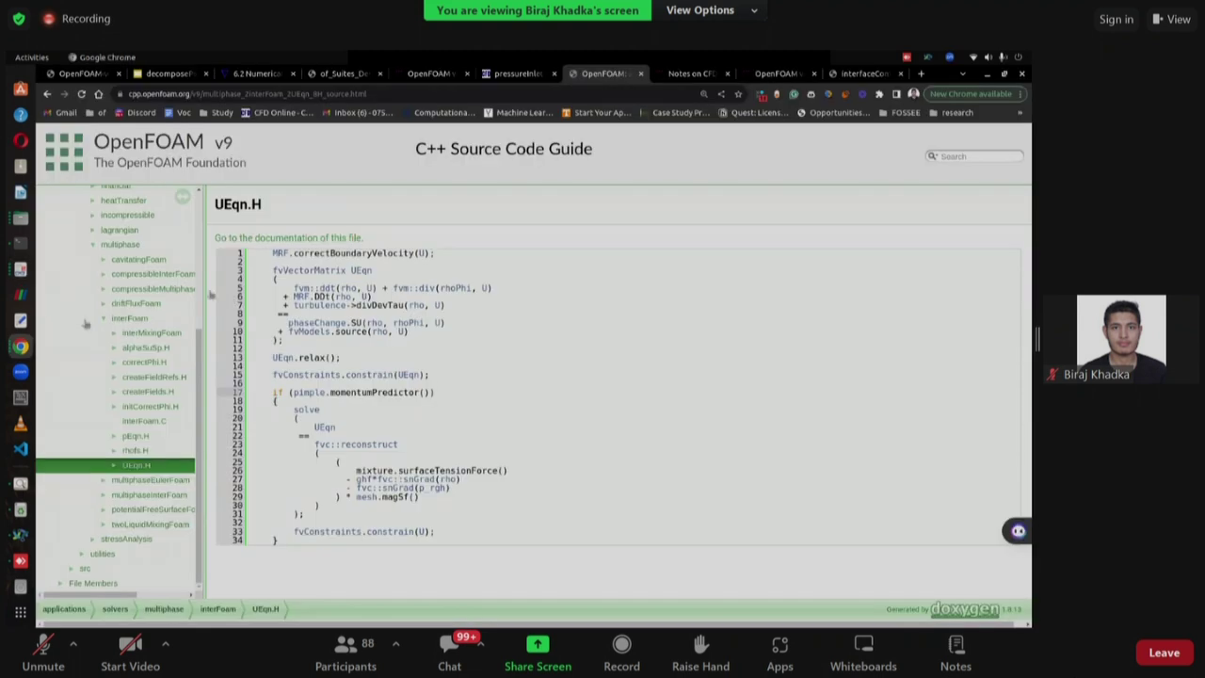
pyautogui.click(27, 247)
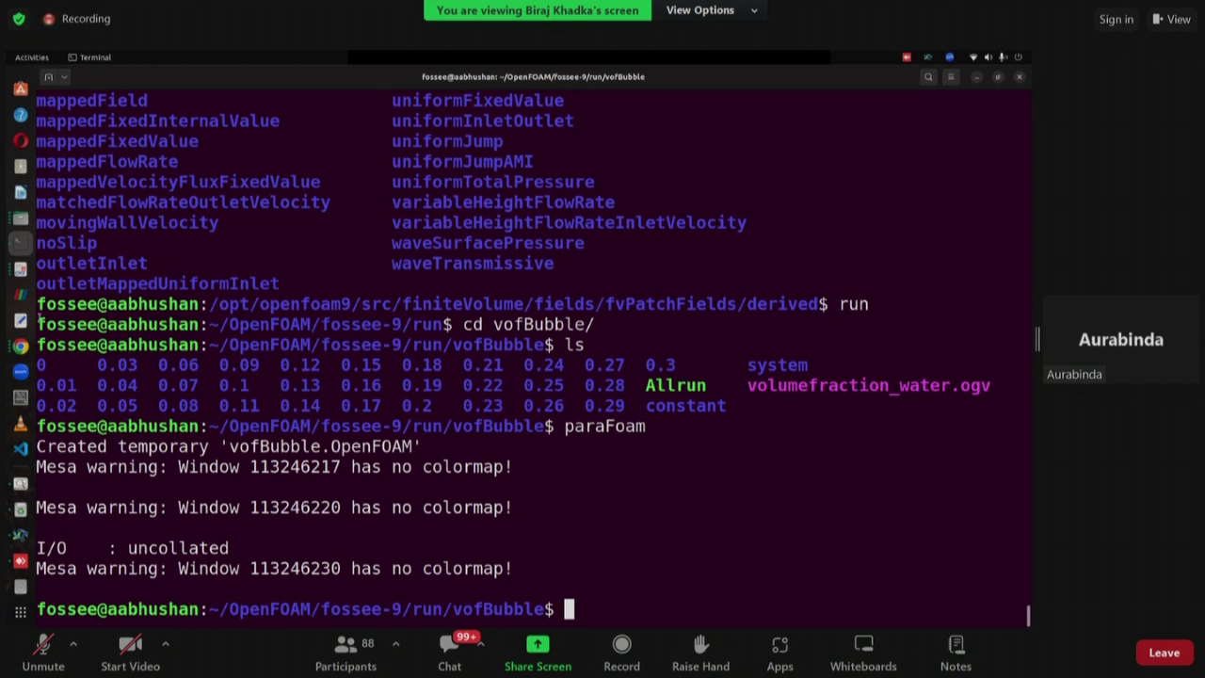
# Return to the Dambreak PDF and show page 2's p_rgh atmosphere totalPressure and alpha.water.orig steps.
pyautogui.click(21, 268)
pyautogui.scroll(-5, 388, 308)
pyautogui.scroll(-10, 388, 308)
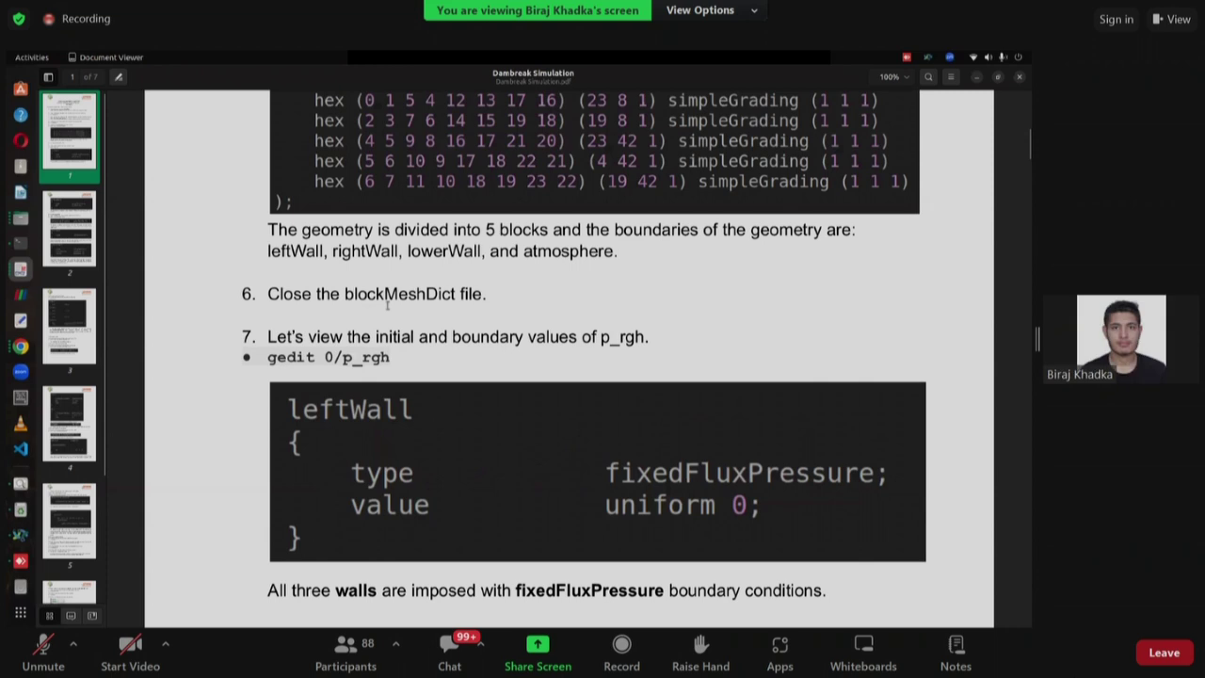
pyautogui.scroll(2, 388, 308)
pyautogui.scroll(5, 388, 308)
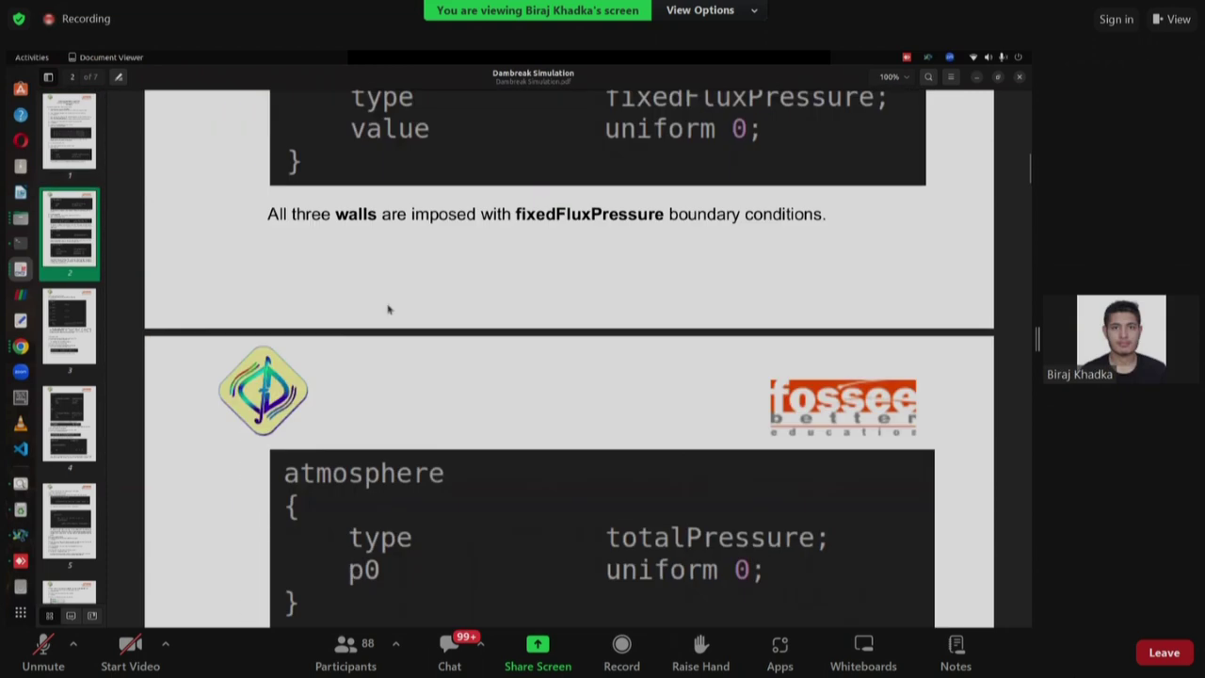
pyautogui.scroll(-7, 388, 308)
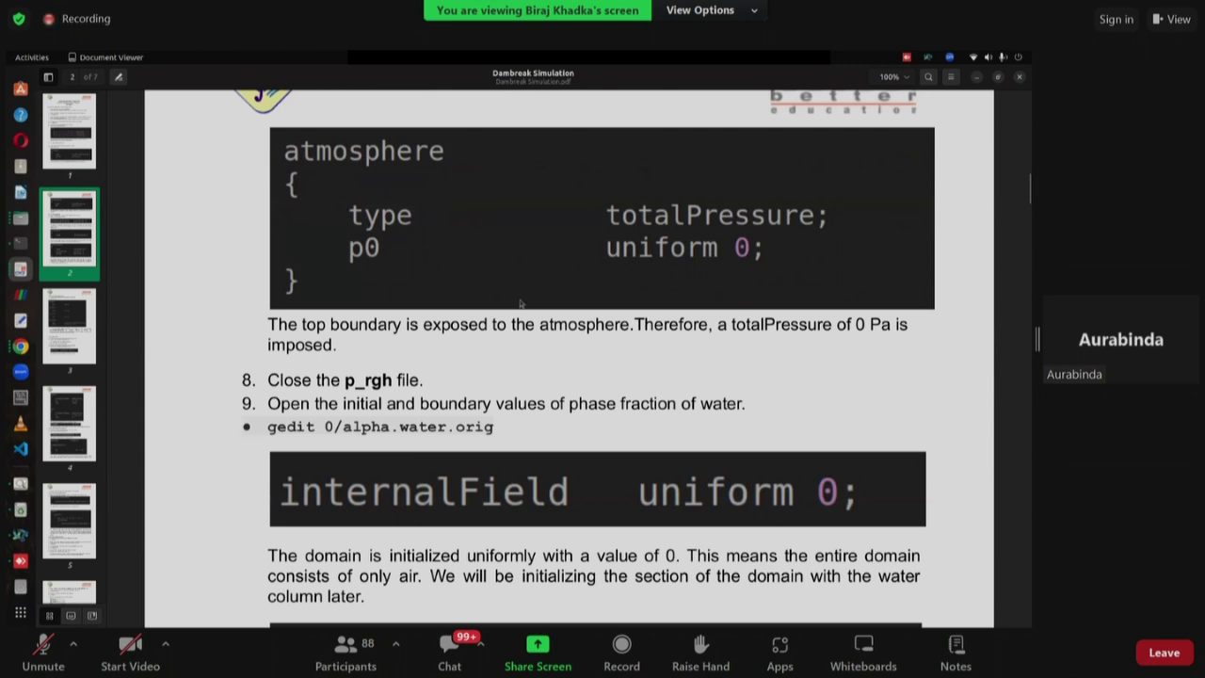
pyautogui.scroll(1, 520, 301)
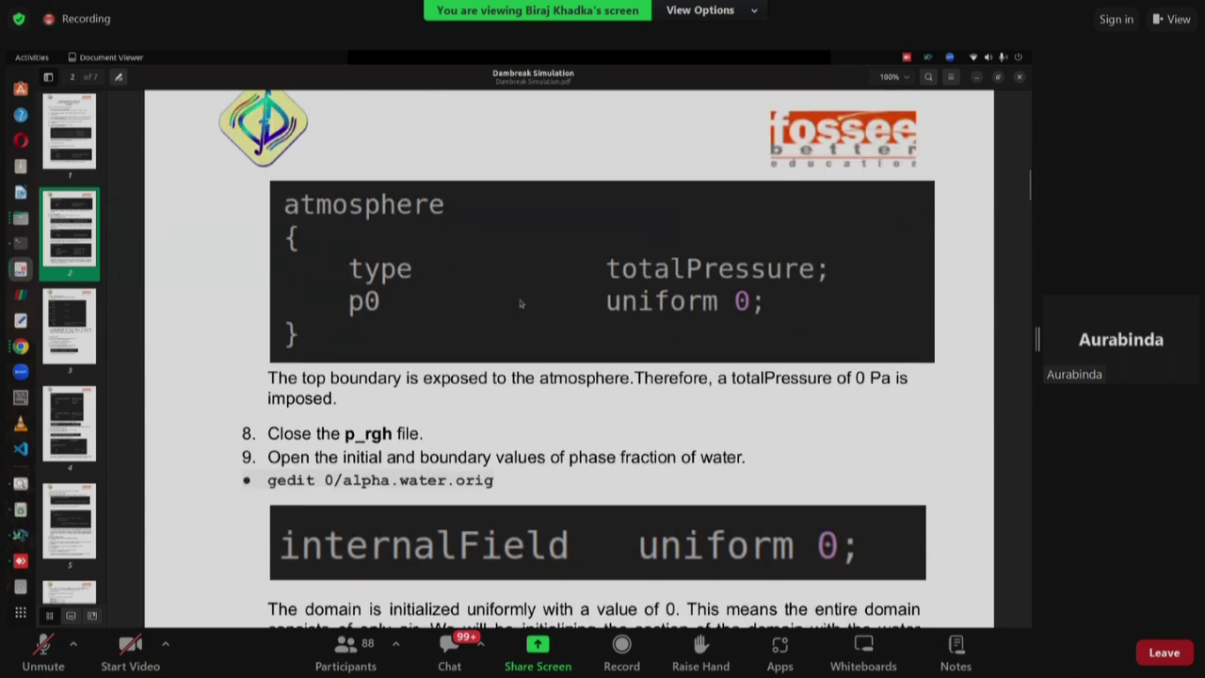
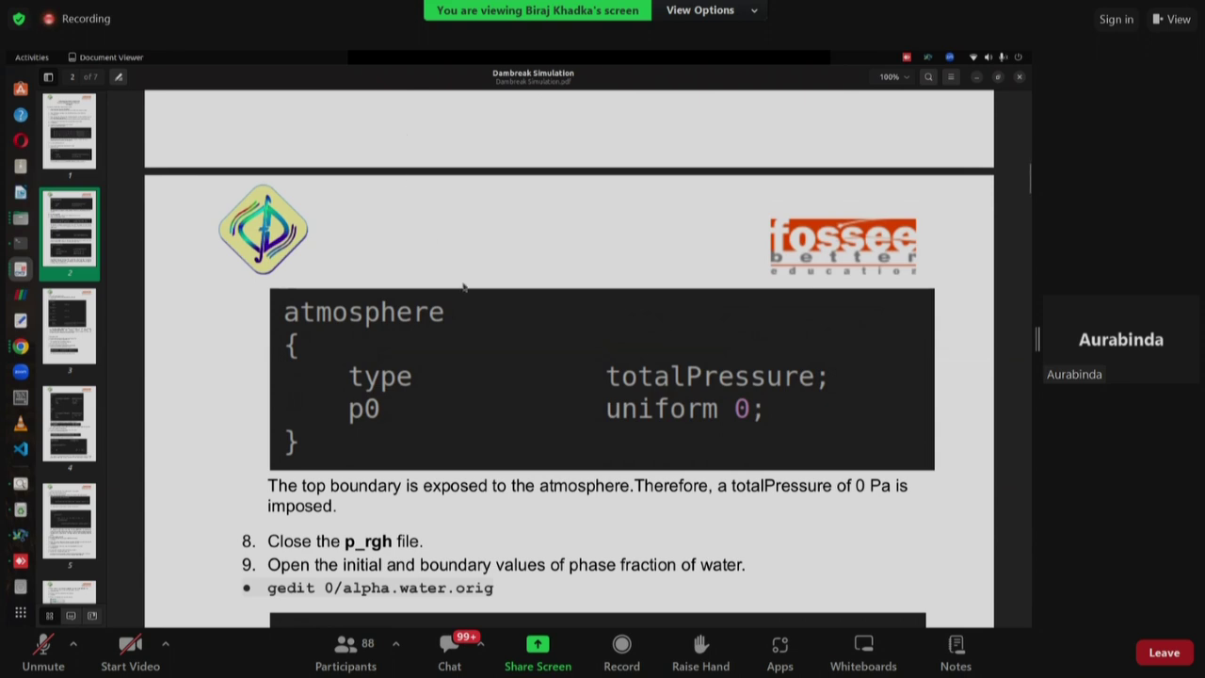
# Review the Dambreak PDF to page 3's noSlip and pressureInletOutletVelocity velocity conditions, then bring up Chrome.
pyautogui.scroll(5, 458, 294)
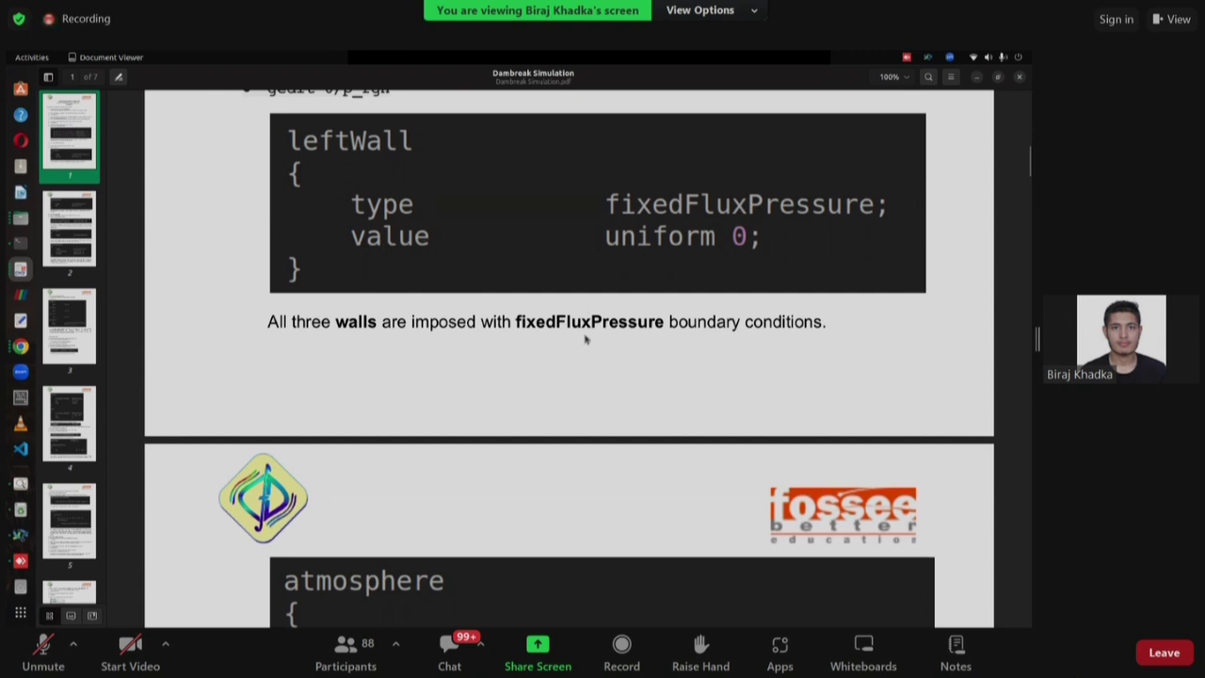
pyautogui.scroll(-5, 587, 339)
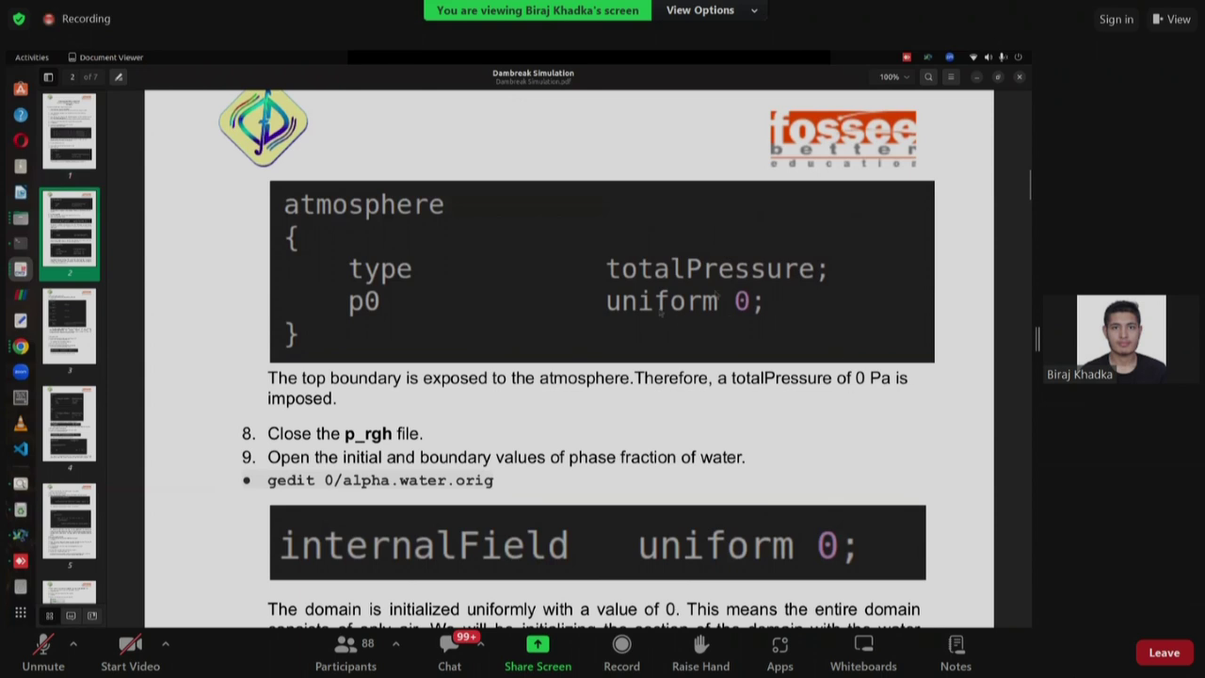
pyautogui.scroll(3, 704, 304)
pyautogui.scroll(-1, 704, 303)
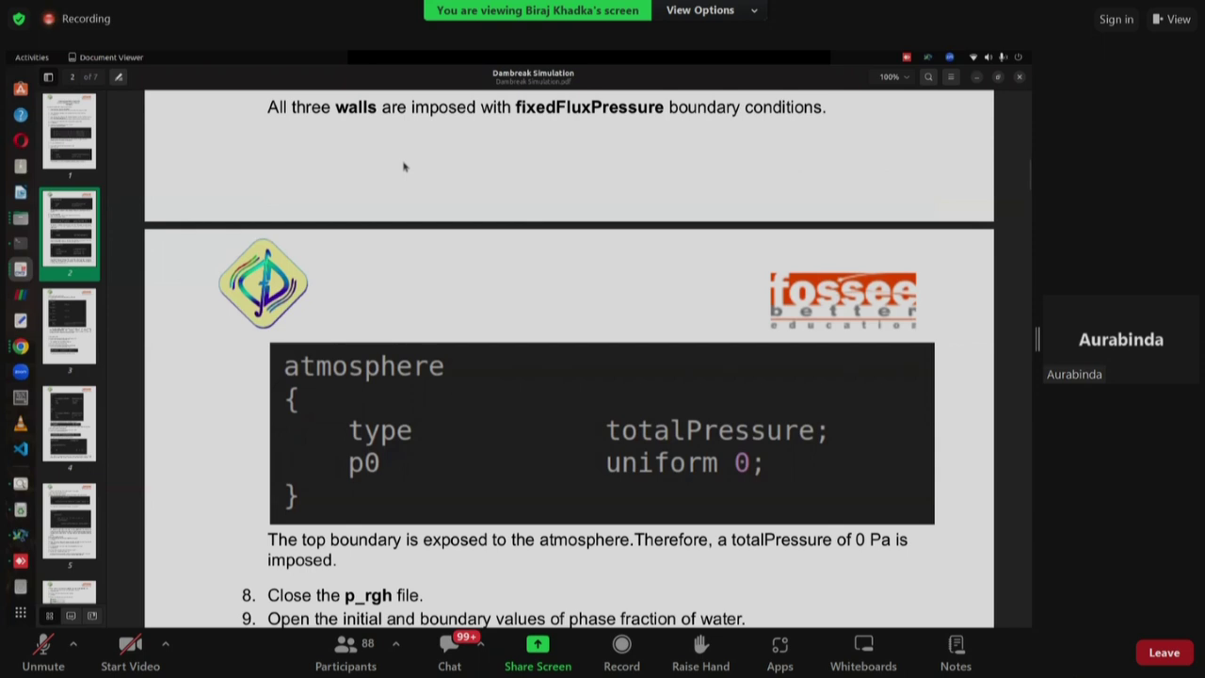
pyautogui.scroll(-2, 435, 237)
pyautogui.scroll(-2, 392, 301)
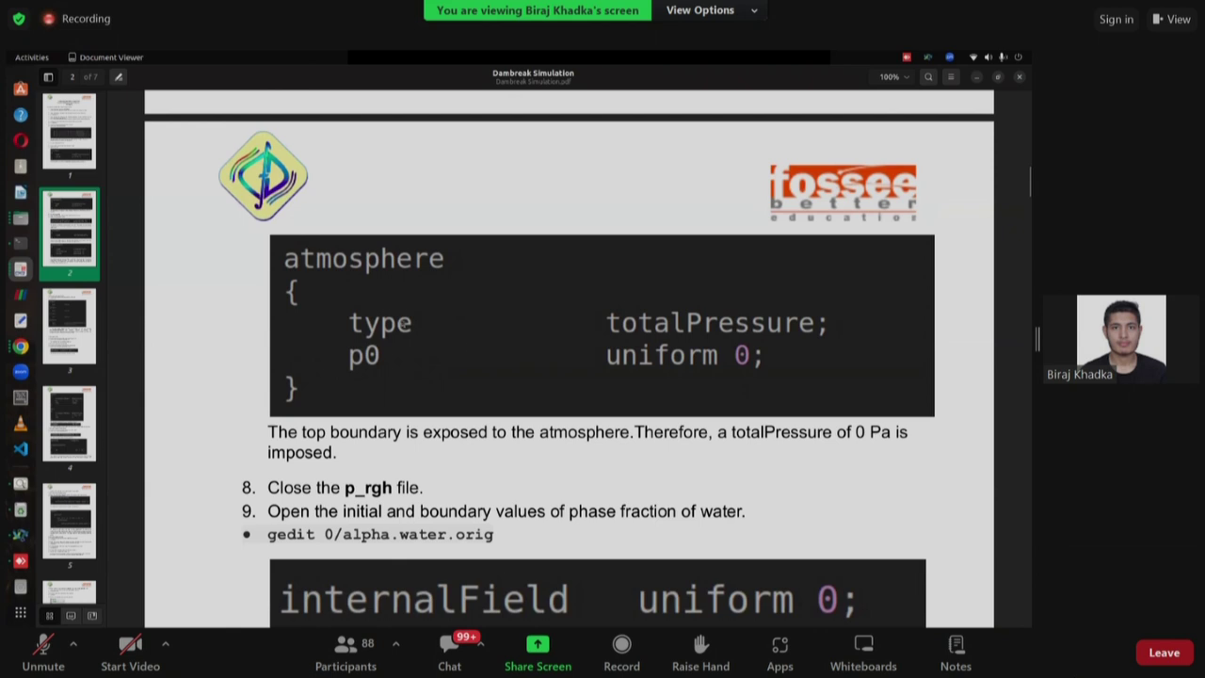
pyautogui.scroll(3, 463, 376)
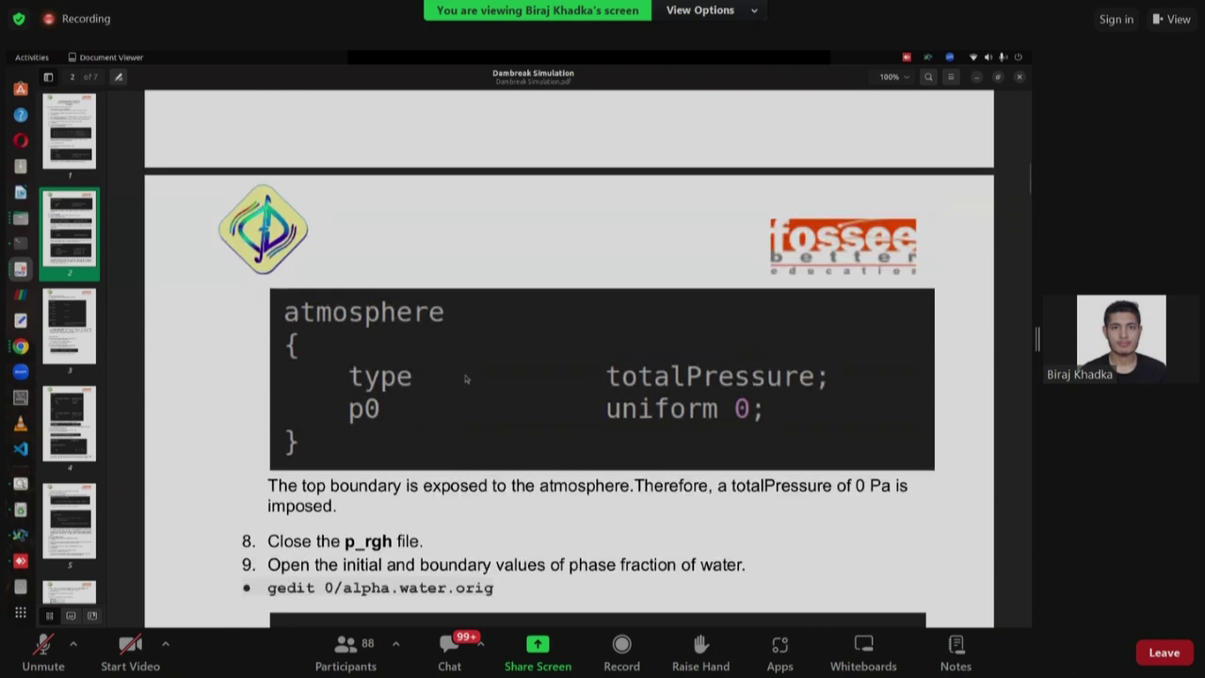
pyautogui.scroll(15, 464, 378)
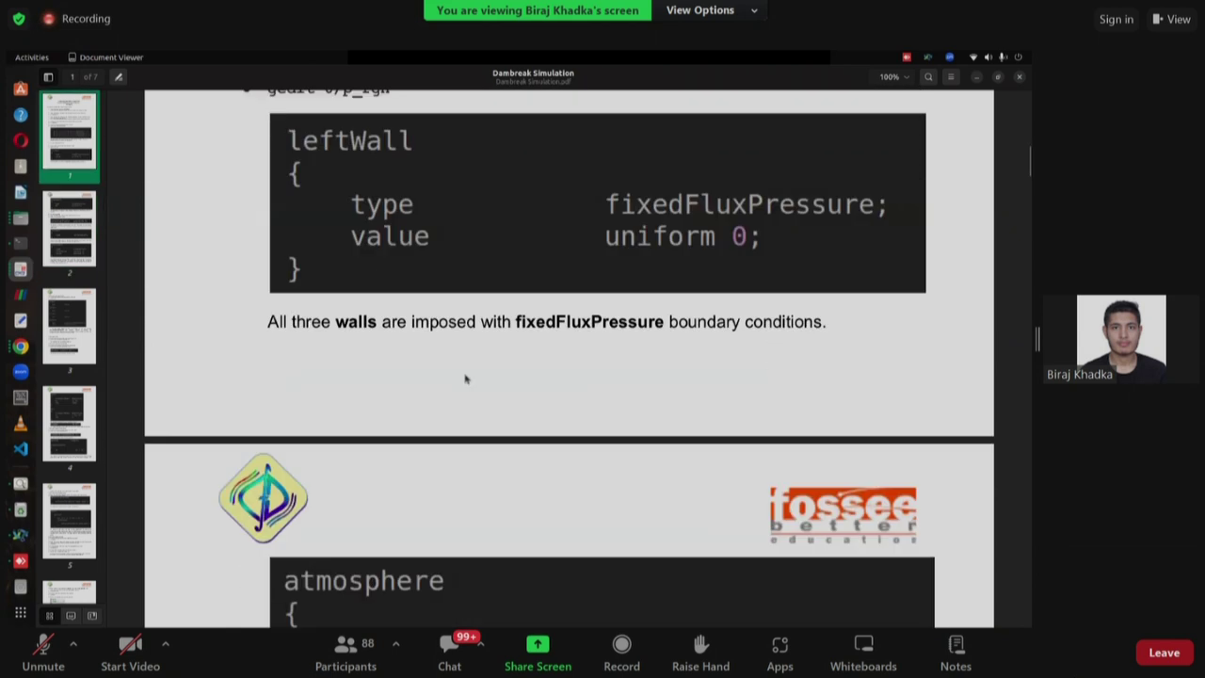
pyautogui.scroll(-20, 470, 373)
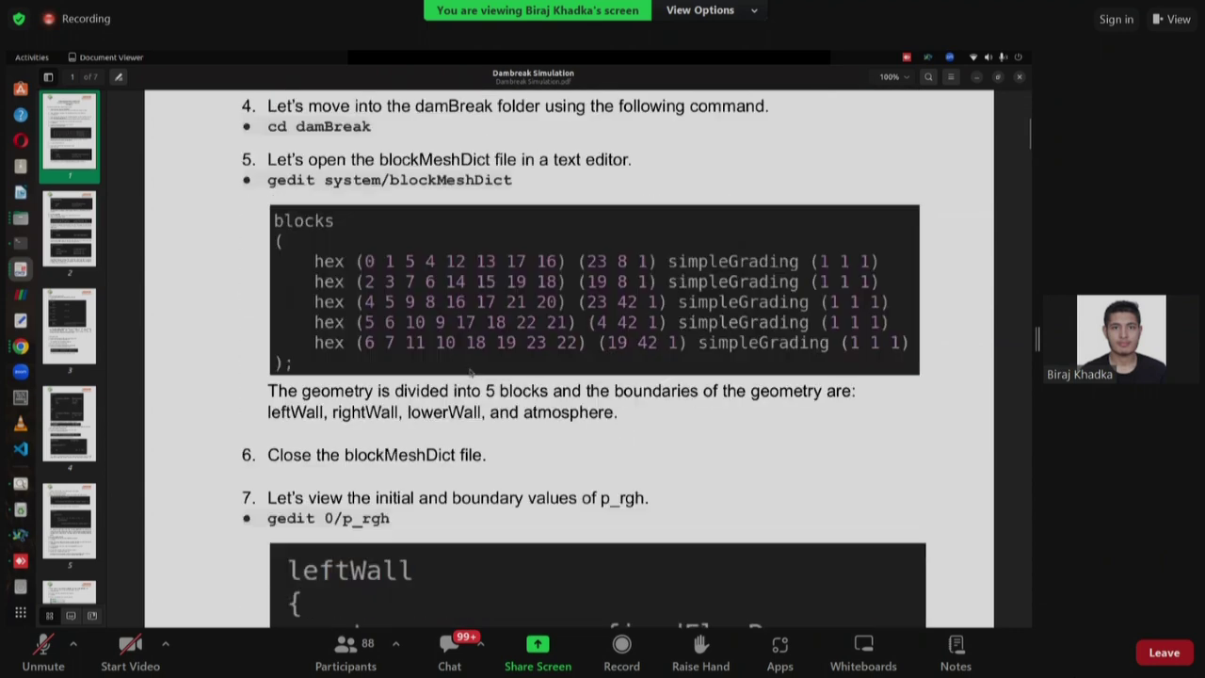
pyautogui.scroll(-7, 471, 372)
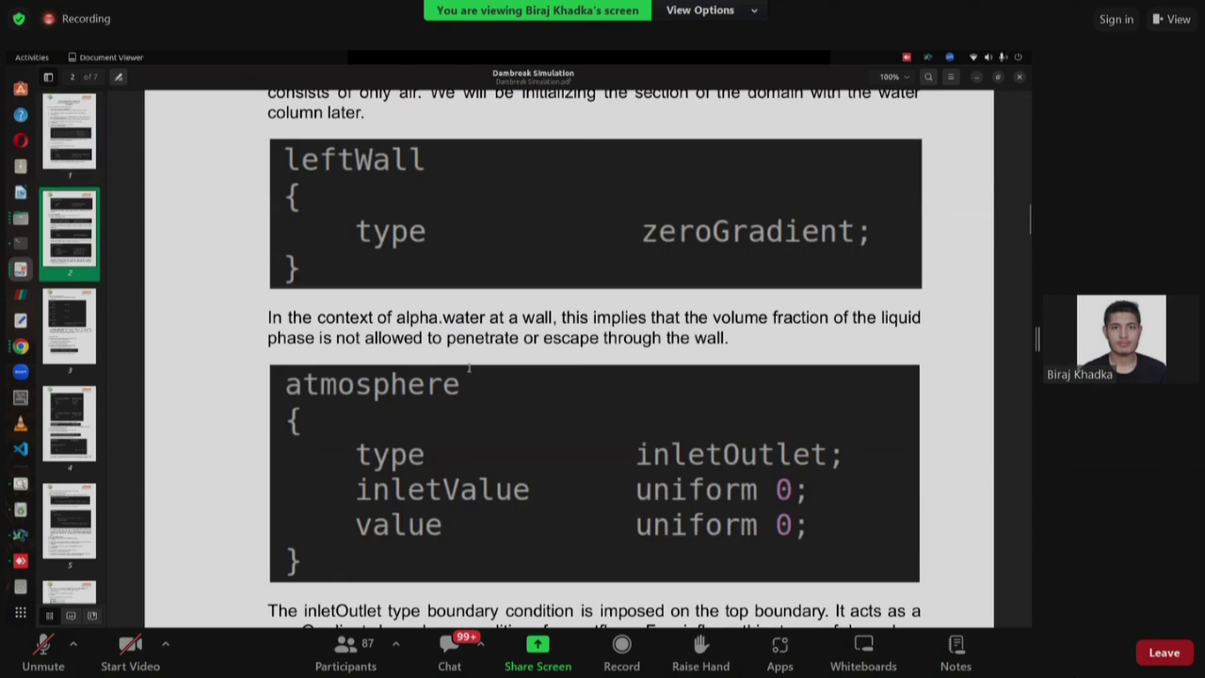
pyautogui.scroll(7, 470, 373)
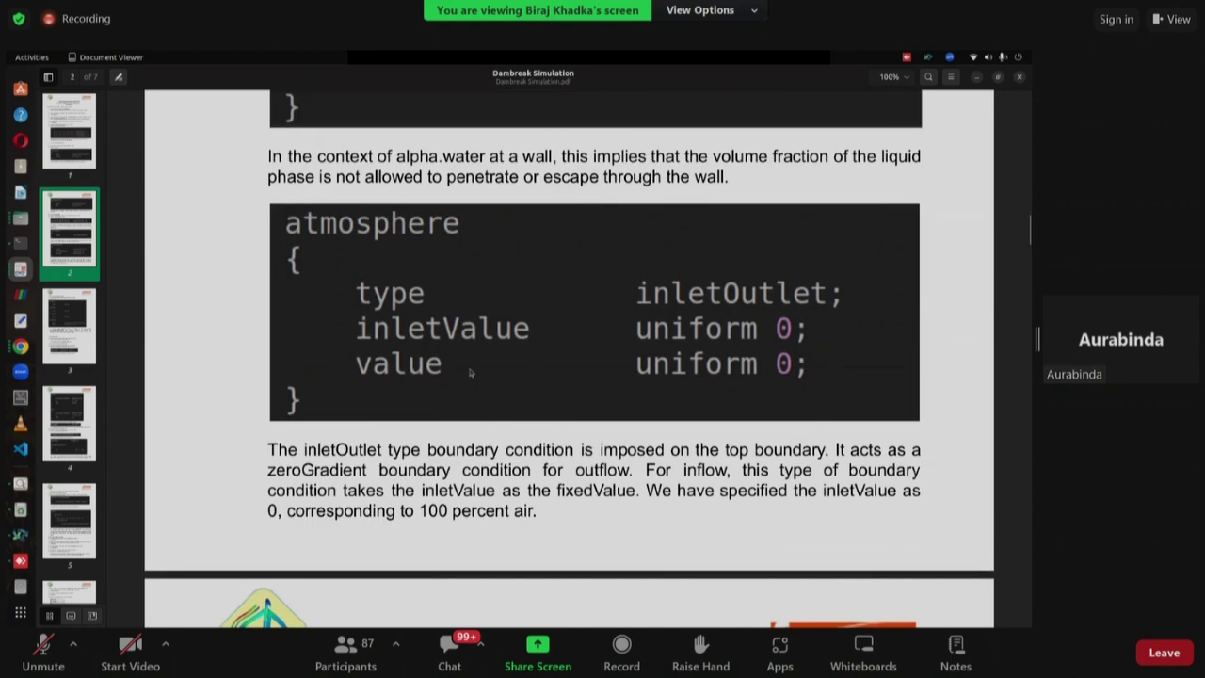
pyautogui.scroll(4, 470, 372)
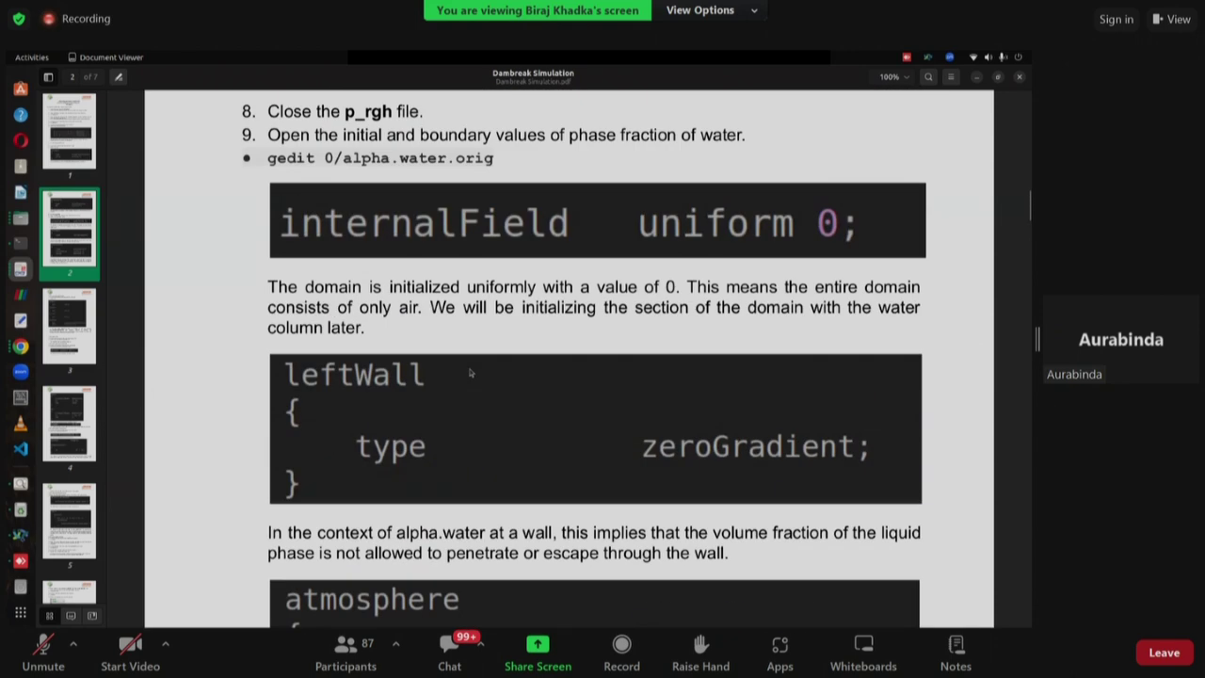
pyautogui.scroll(7, 471, 372)
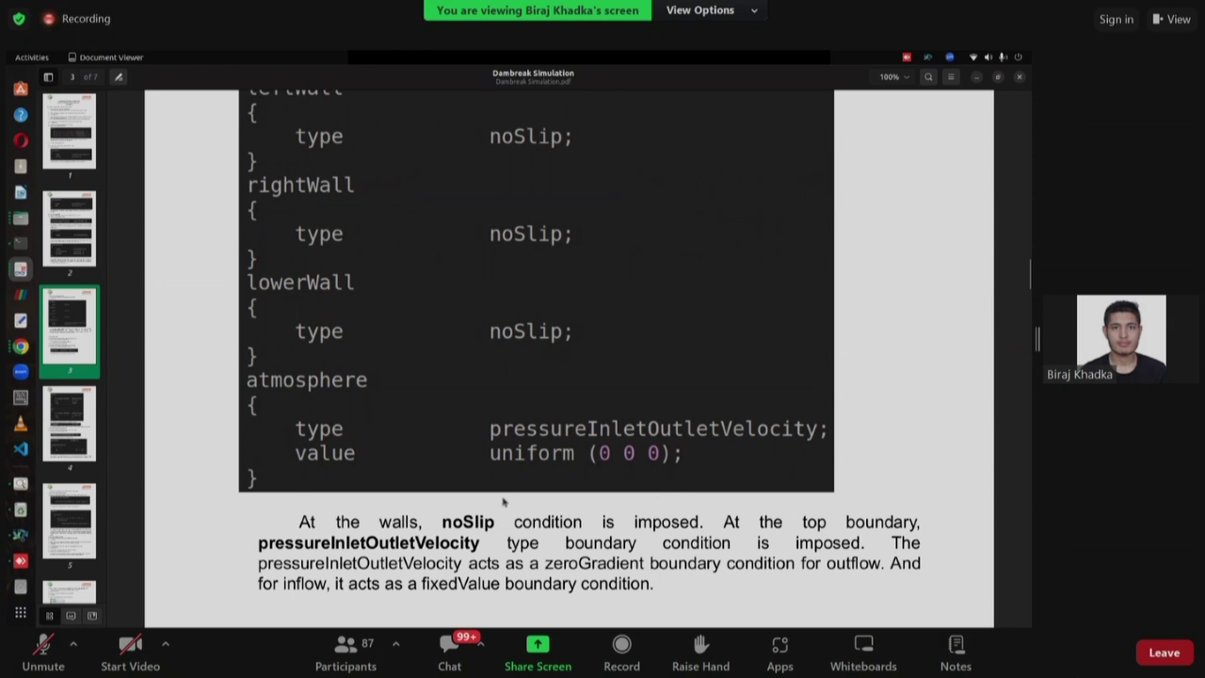
pyautogui.click(21, 346)
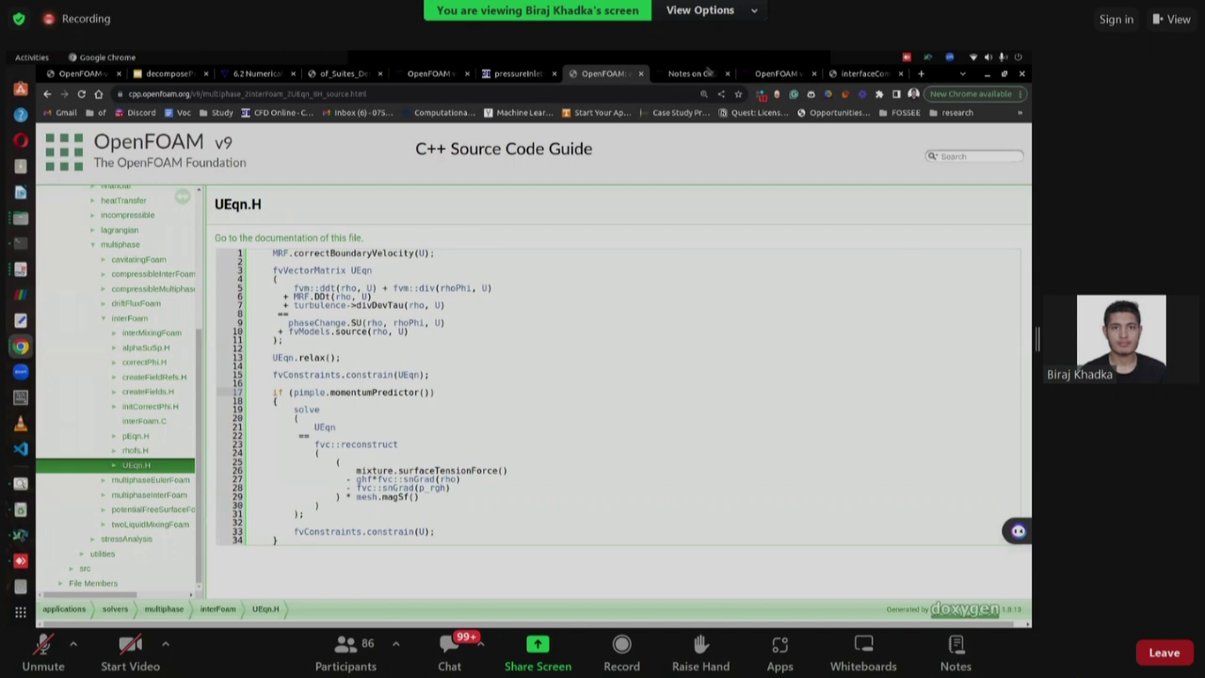
# Restore Chrome, go to the CFD Online pressureInletOutletVelocity thread tab, and maximize the window.
pyautogui.doubleClick(704, 72)
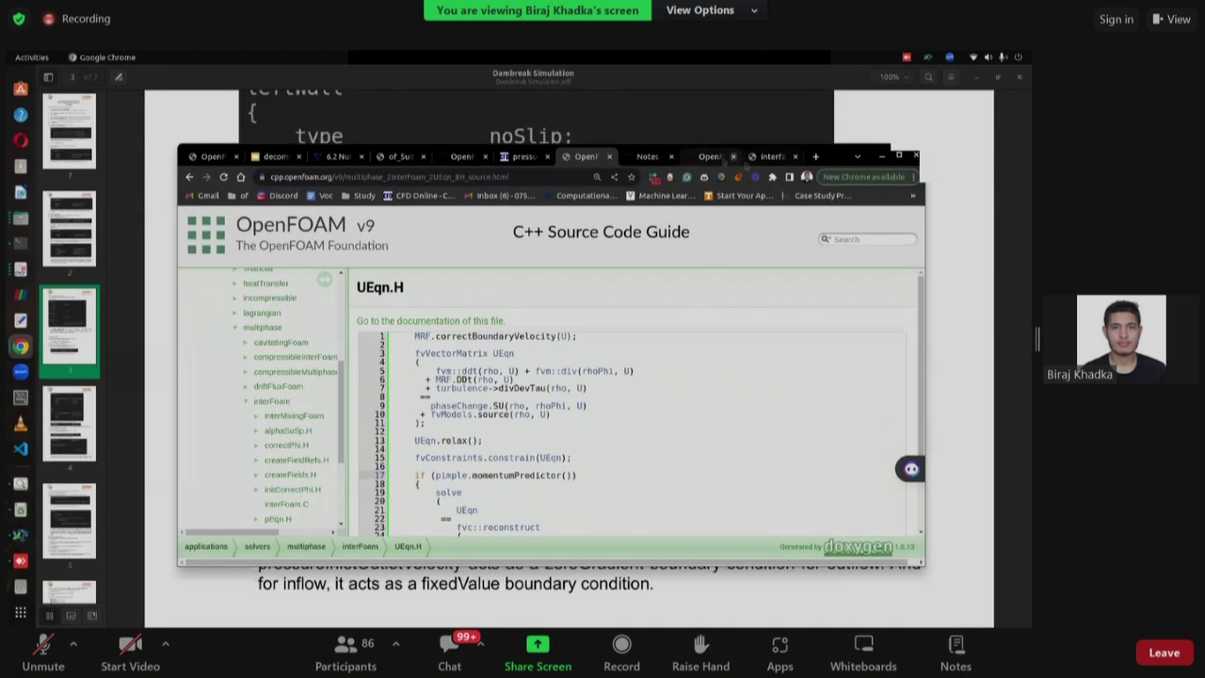
pyautogui.click(717, 158)
pyautogui.click(646, 158)
pyautogui.click(583, 158)
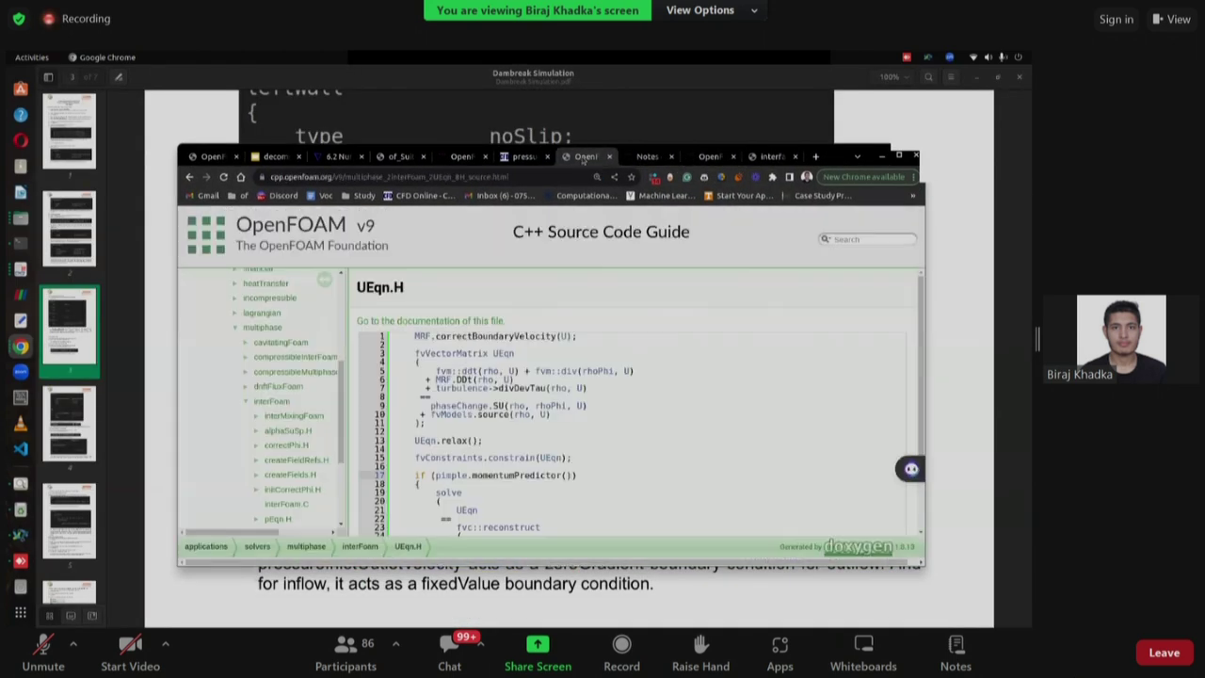
pyautogui.click(520, 158)
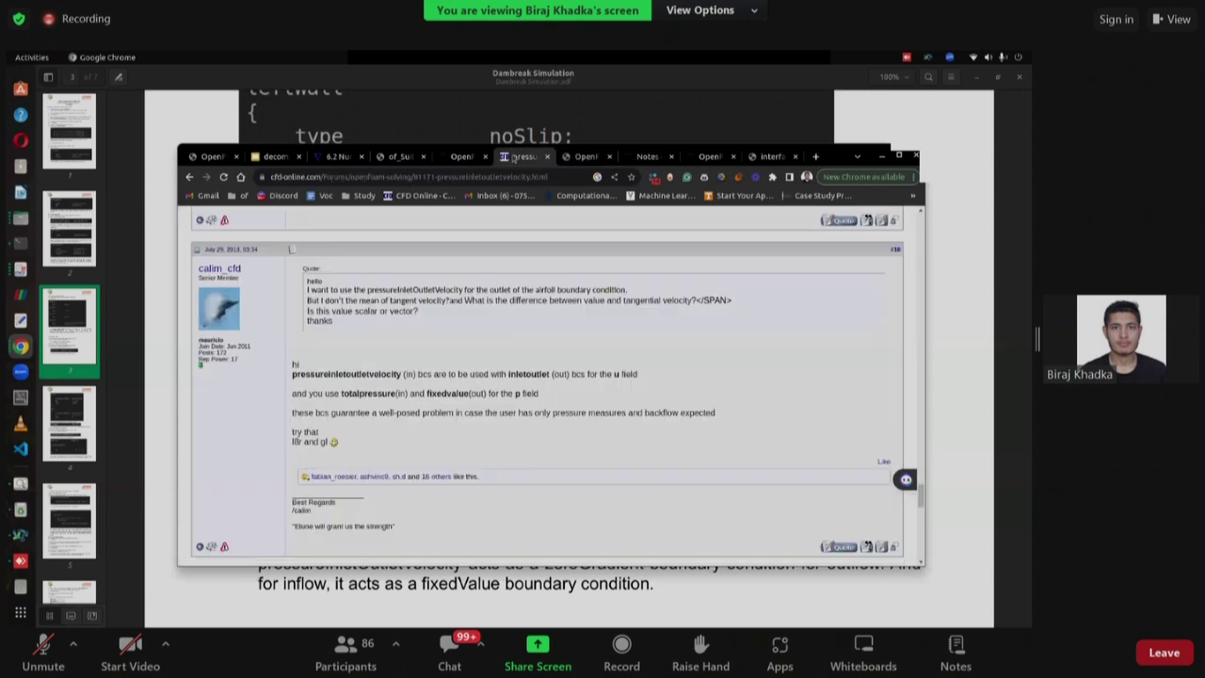
pyautogui.click(896, 156)
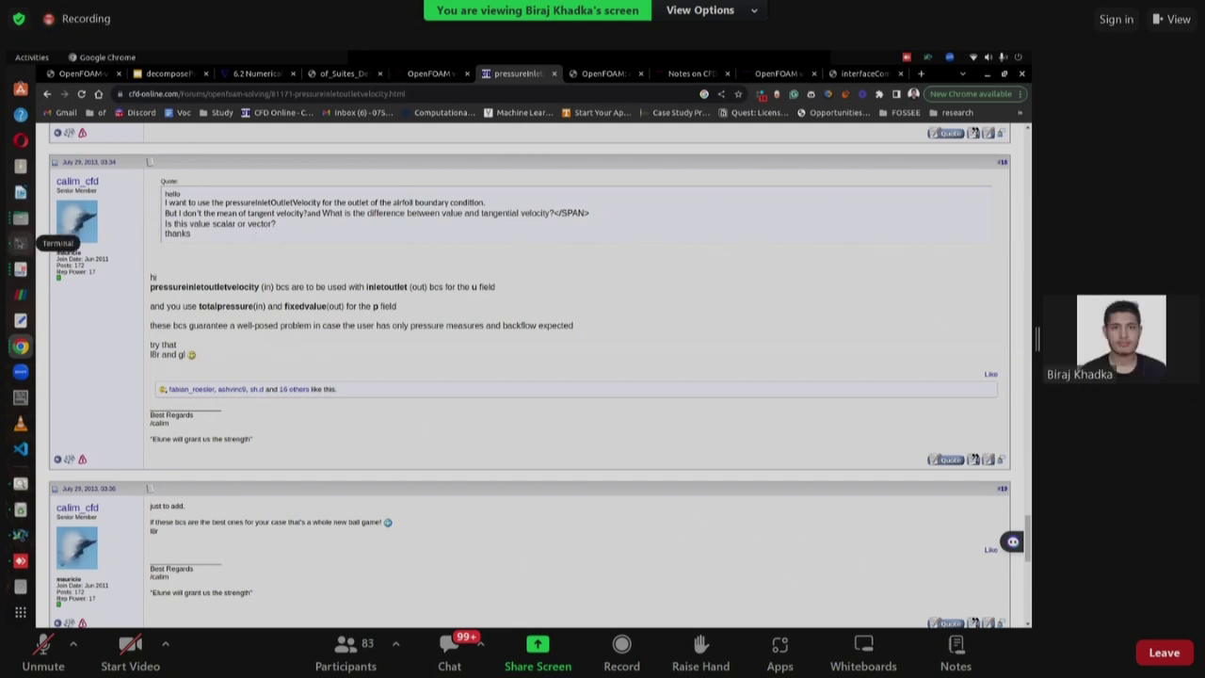
# In the terminal, go up to the run folder and copy vofBubble to ref_vofBubble.
pyautogui.click(21, 243)
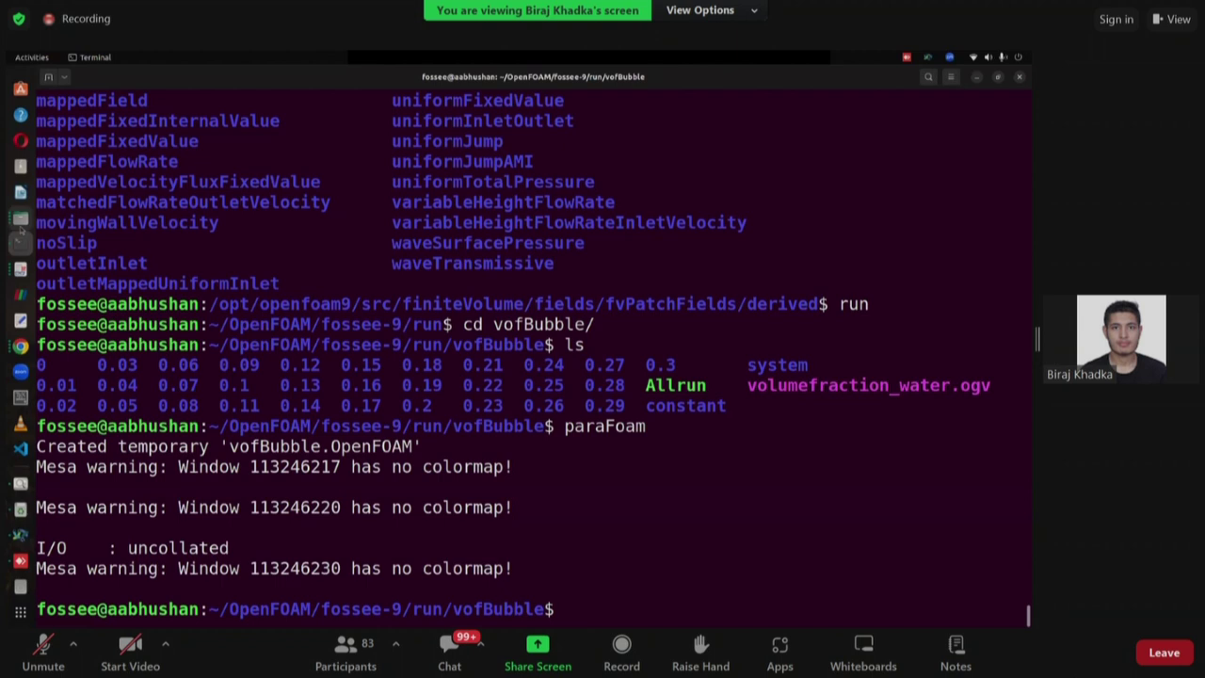
pyautogui.write('gedit')
pyautogui.press('BackSpace')
pyautogui.press('BackSpace')
pyautogui.press('BackSpace')
pyautogui.press('BackSpace')
pyautogui.press('BackSpace')
pyautogui.press('BackSpace')
pyautogui.write('cp')
pyautogui.press('BackSpace')
pyautogui.press('BackSpace')
pyautogui.write('cd ..')
pyautogui.press('Return')
pyautogui.write('cp -r ')
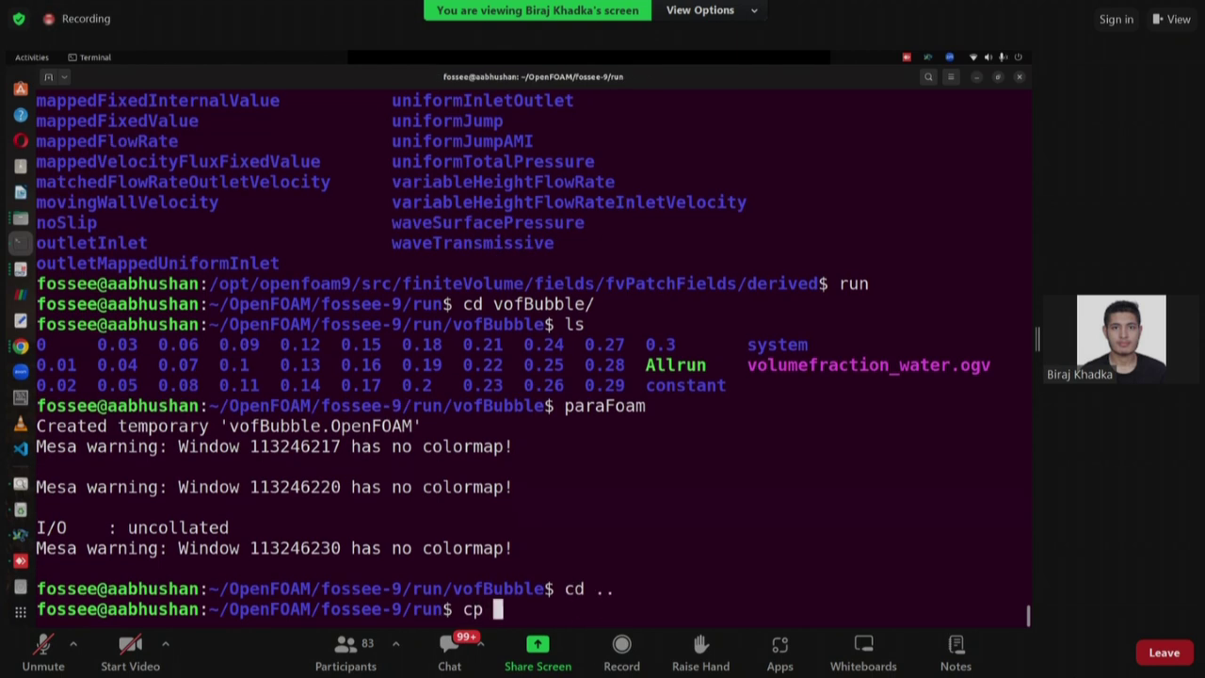
pyautogui.write('vofBubble ')
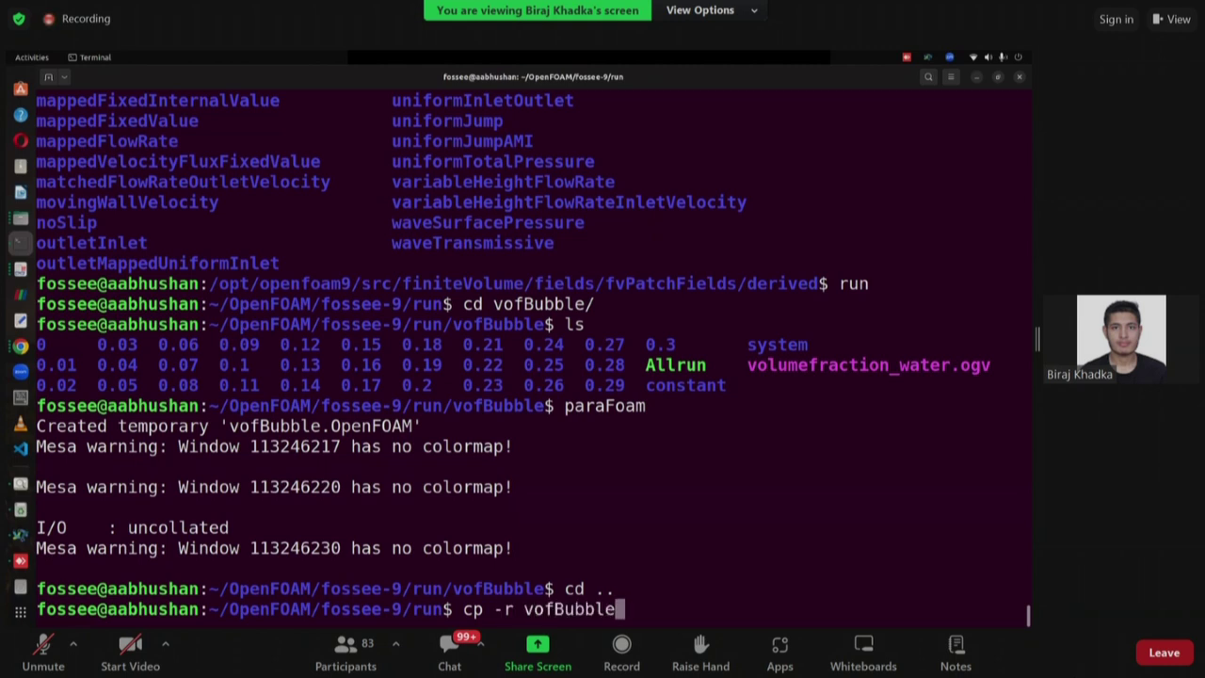
pyautogui.write('ref_vof')
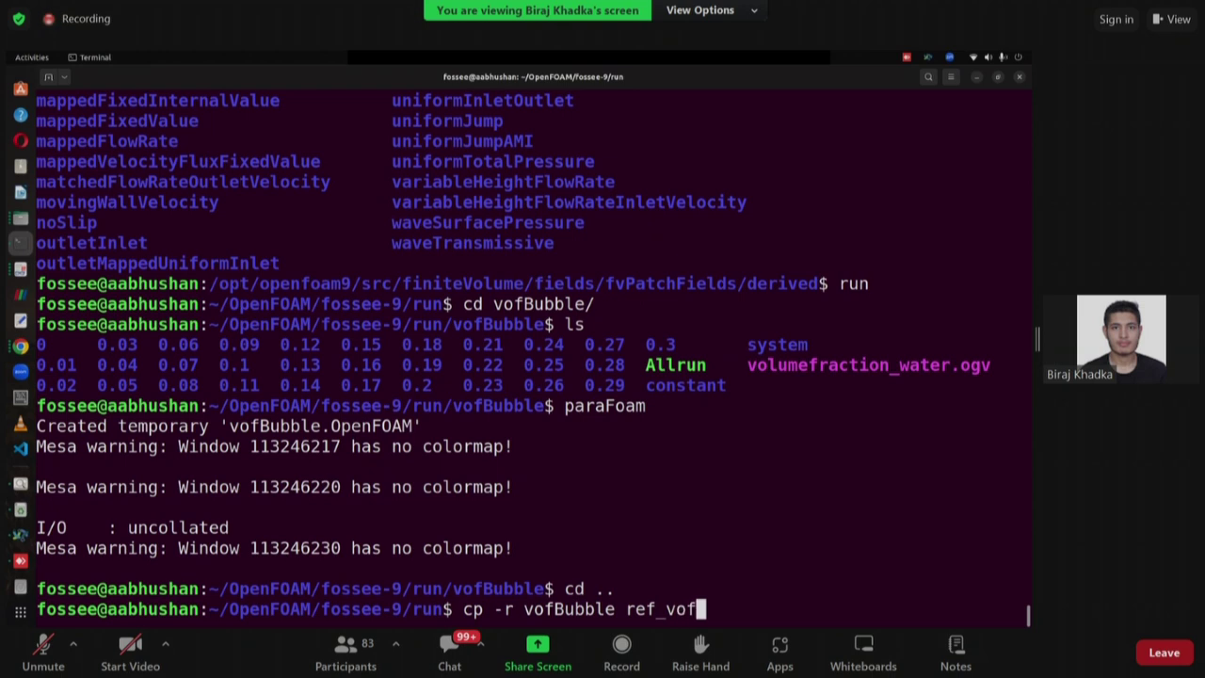
pyautogui.write('Bubble')
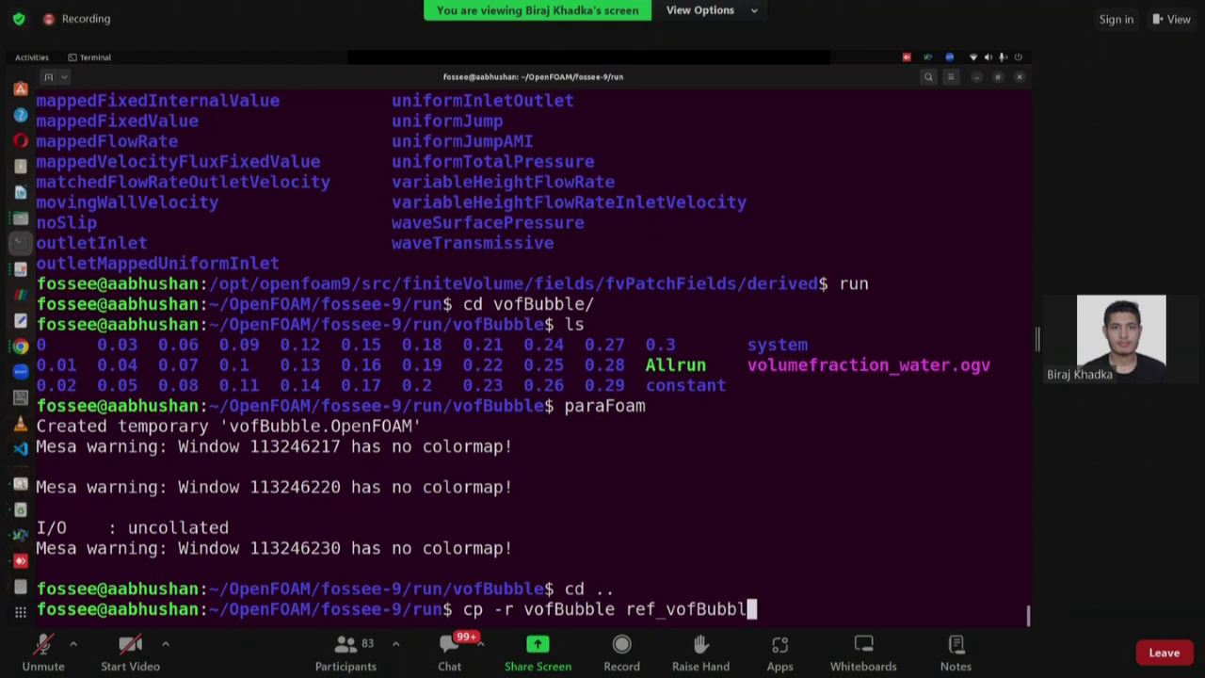
pyautogui.press('Return')
# Move into ref_vofBubble and begin the gedit command for system/blockMeshDict.
pyautogui.write('cd ref')
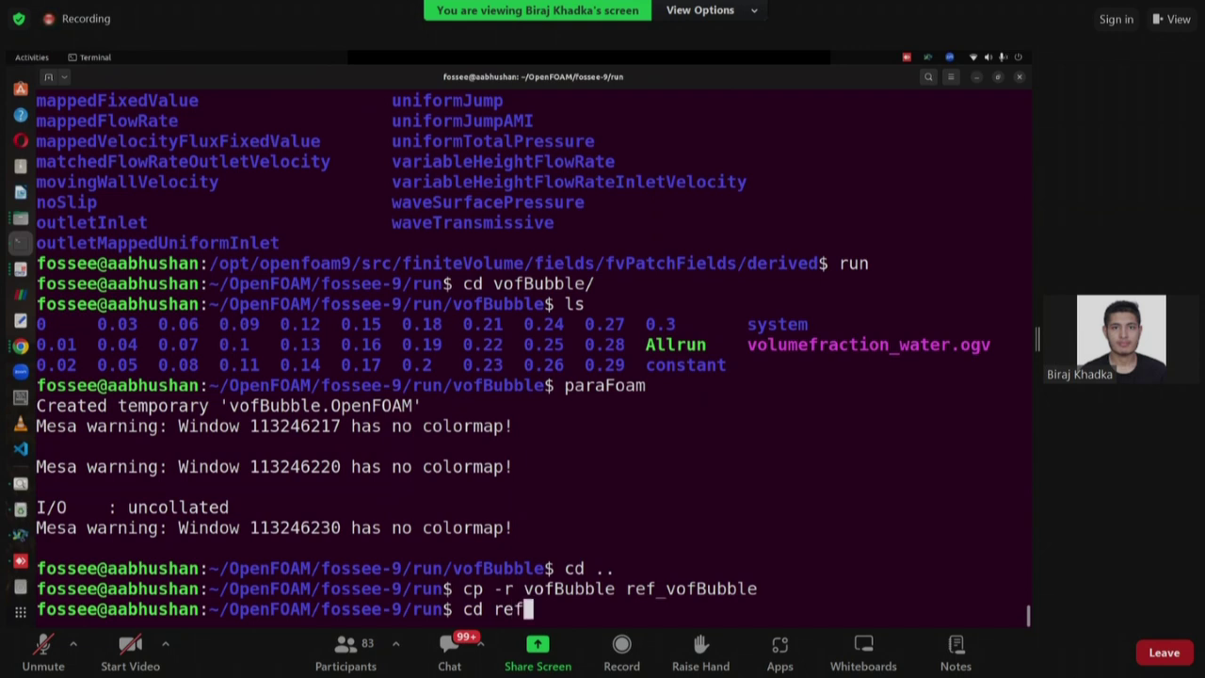
pyautogui.press('Tab')
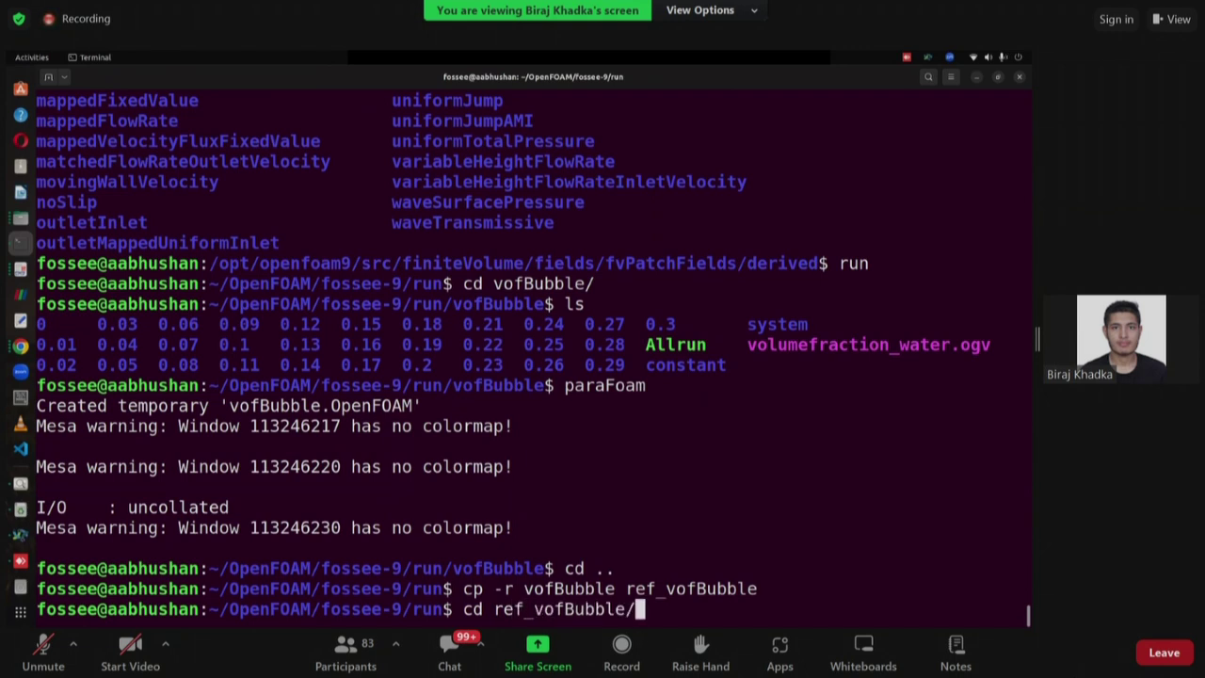
pyautogui.press('Return')
pyautogui.write('gedit ')
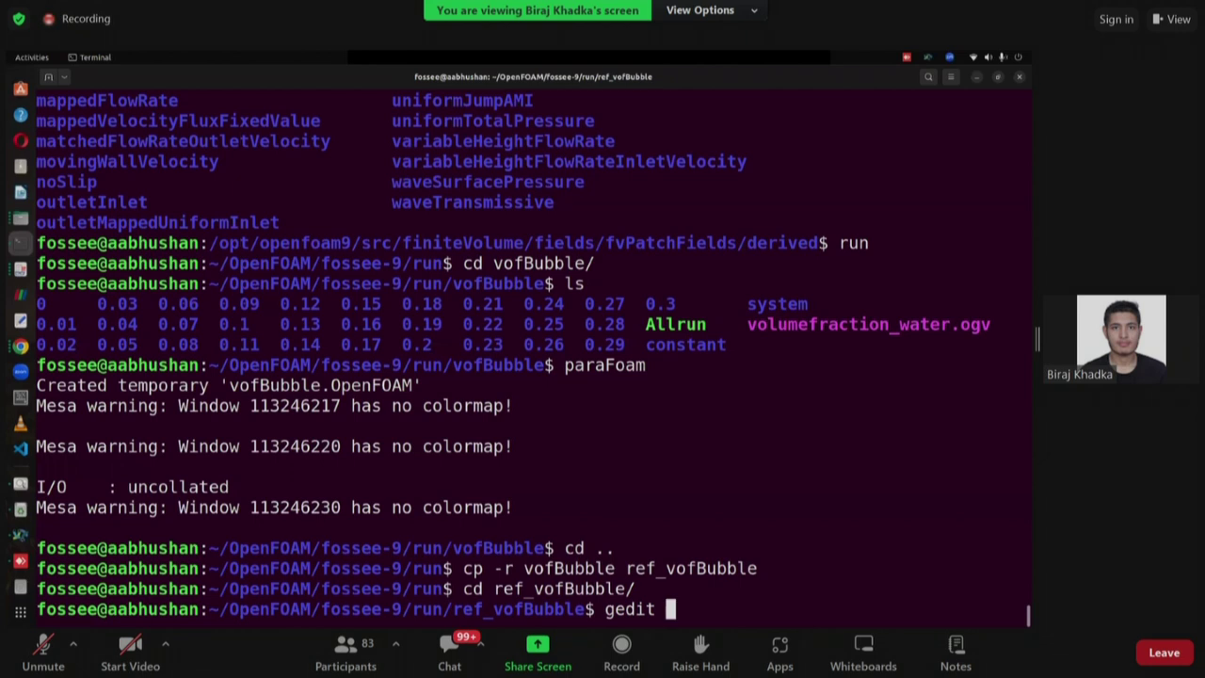
pyautogui.write('syst')
pyautogui.press('Tab')
# Open system/blockMeshDict in gedit.
pyautogui.write('bl')
pyautogui.press('Tab')
pyautogui.press('Return')
pyautogui.scroll(-9, 295, 415)
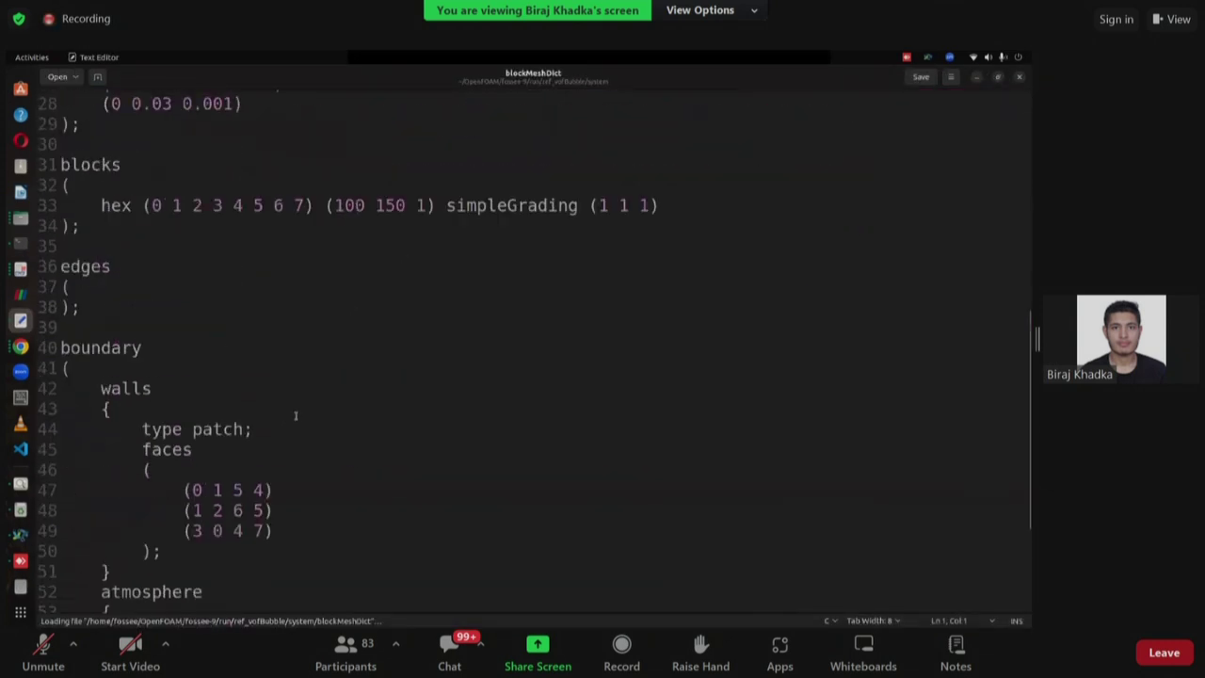
pyautogui.scroll(2, 366, 360)
# Change the block's x cell count on line 33 from 100 to 150.
pyautogui.click(343, 314)
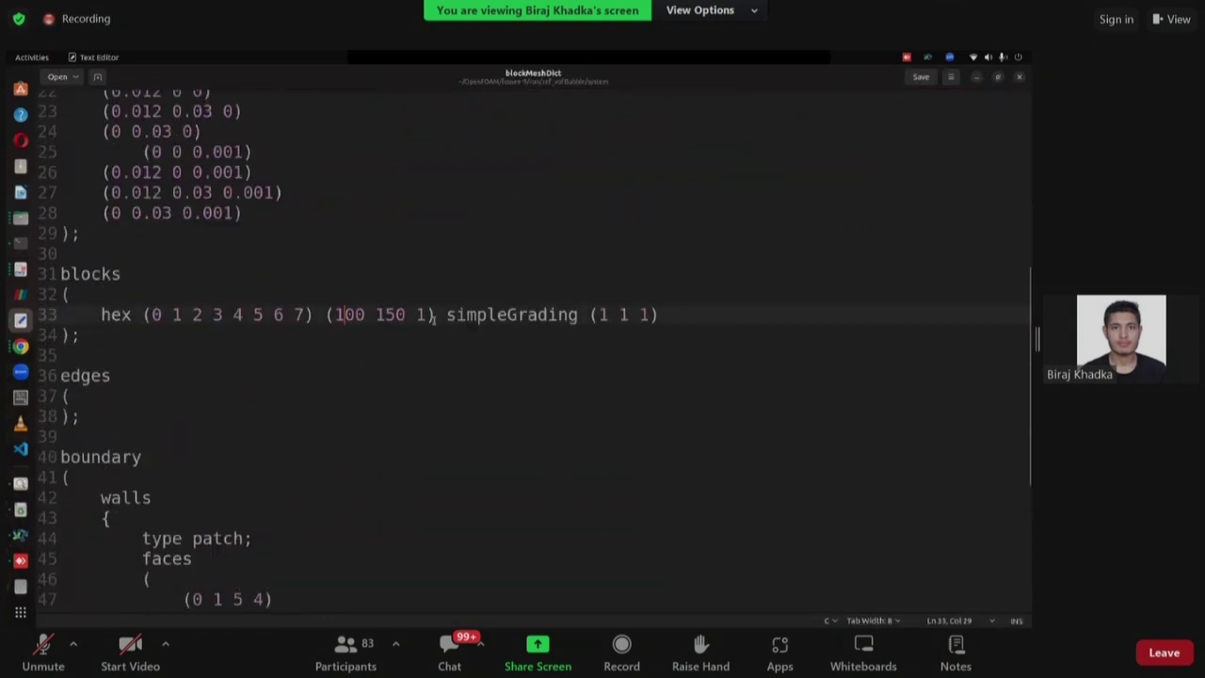
pyautogui.press('BackSpace')
pyautogui.write('2')
pyautogui.press('Right')
pyautogui.press('Right')
pyautogui.press('Right')
pyautogui.press('Right')
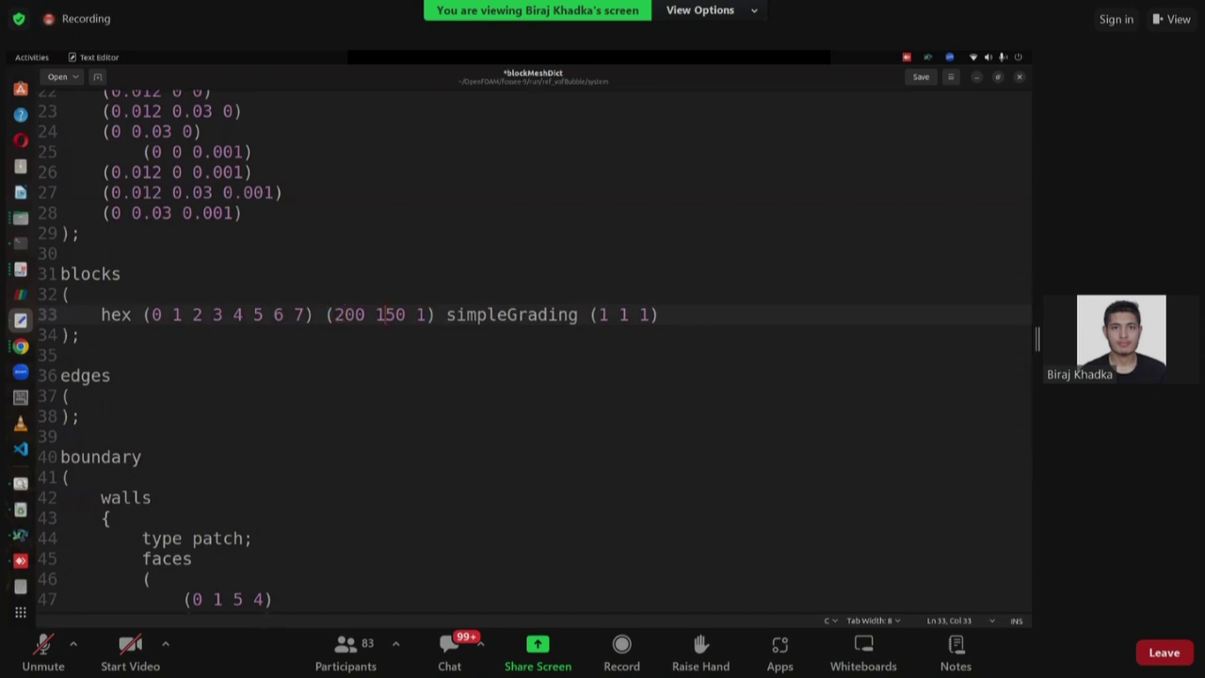
pyautogui.click(344, 315)
pyautogui.press('BackSpace')
pyautogui.write('1')
pyautogui.press('BackSpace')
pyautogui.press('Delete')
pyautogui.write('50')
# Set the y cell count to 240, save blockMeshDict and close the editor.
pyautogui.click(376, 315)
pyautogui.click(406, 315)
pyautogui.press('BackSpace')
pyautogui.press('BackSpace')
pyautogui.press('BackSpace')
pyautogui.write('2')
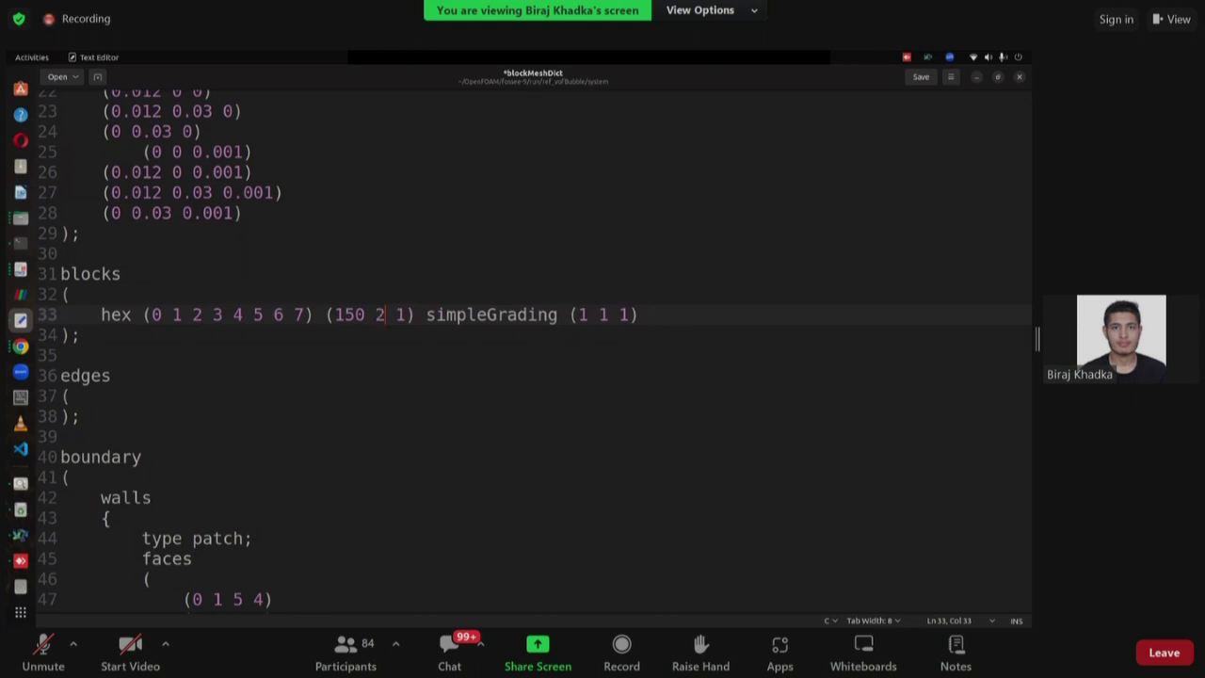
pyautogui.write('40')
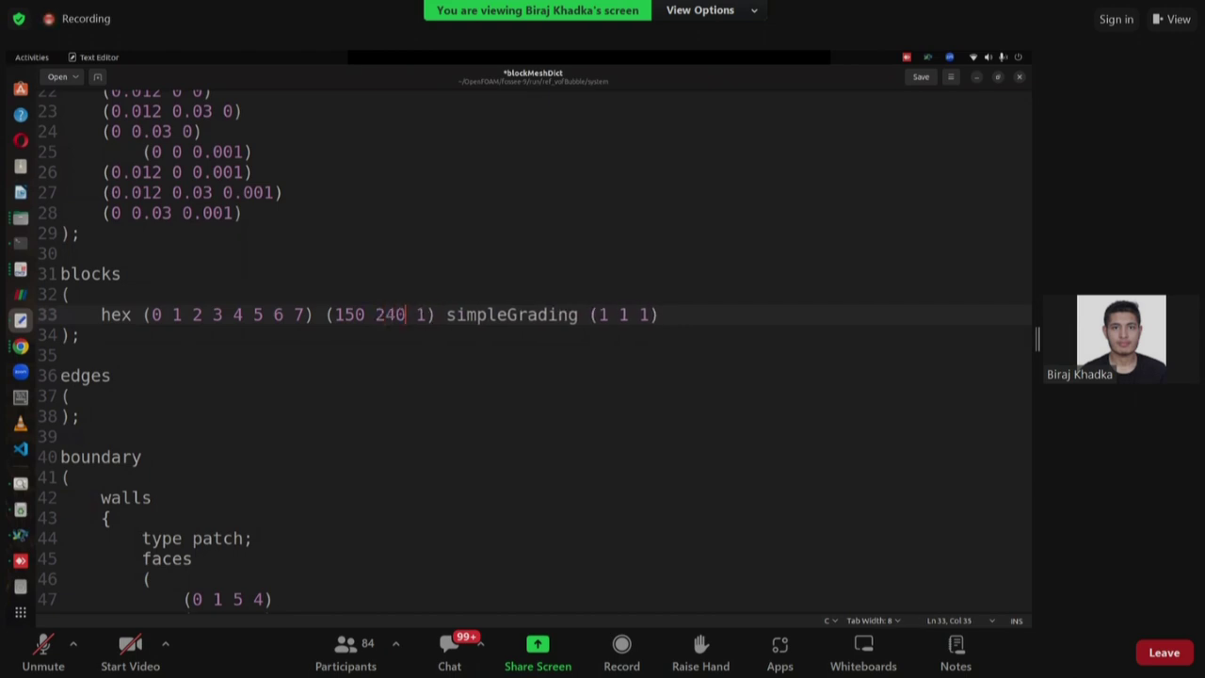
pyautogui.hotkey('ctrl', 's')
pyautogui.scroll(-5, 428, 433)
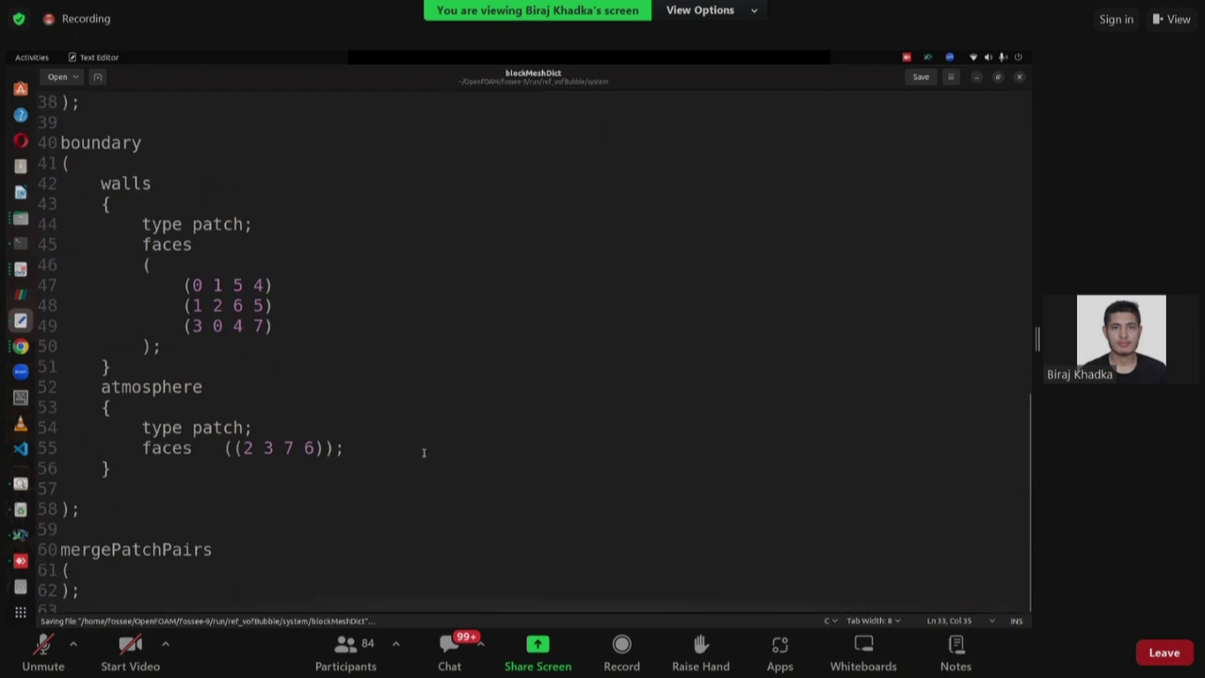
pyautogui.scroll(5, 481, 342)
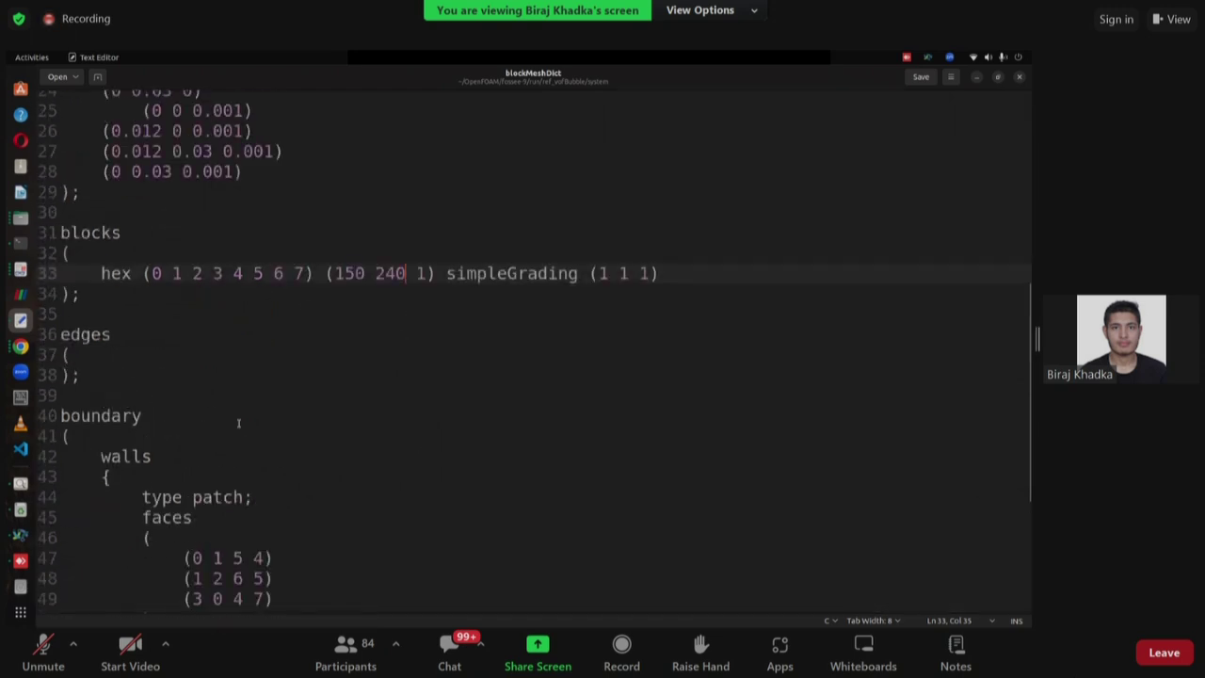
pyautogui.click(1021, 79)
# List the case folder and clean it with foamCleanCase.
pyautogui.write('ls')
pyautogui.press('Return')
pyautogui.write('par')
pyautogui.press('BackSpace')
pyautogui.press('BackSpace')
pyautogui.press('BackSpace')
pyautogui.write('foamCleanCase')
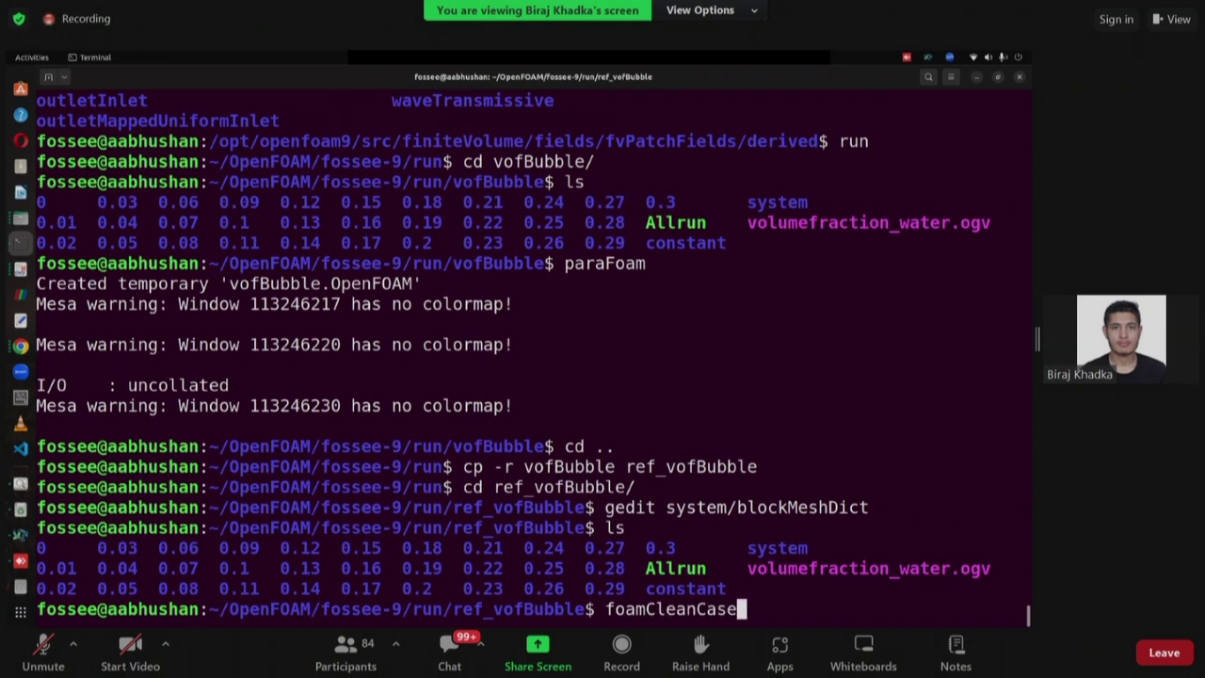
pyautogui.press('Return')
# Regenerate the mesh with blockMesh and check it reports 36000 cells.
pyautogui.write('blockMesh')
pyautogui.press('Return')
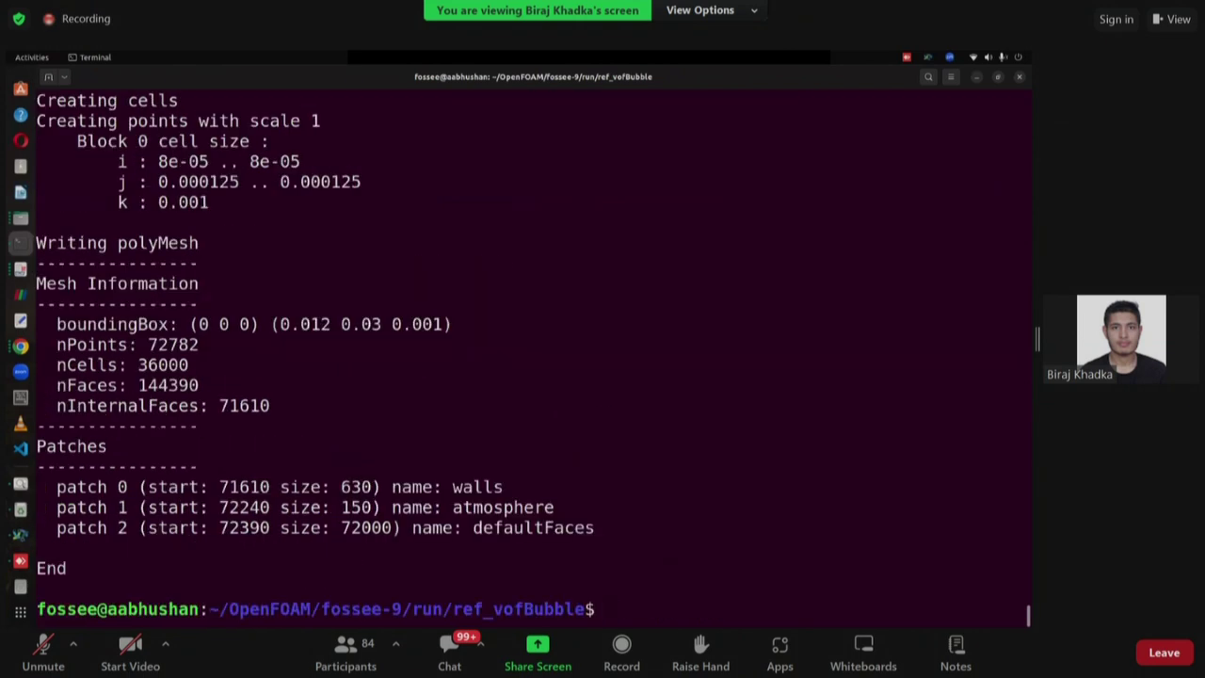
pyautogui.moveTo(139, 364); pyautogui.dragTo(190, 365)
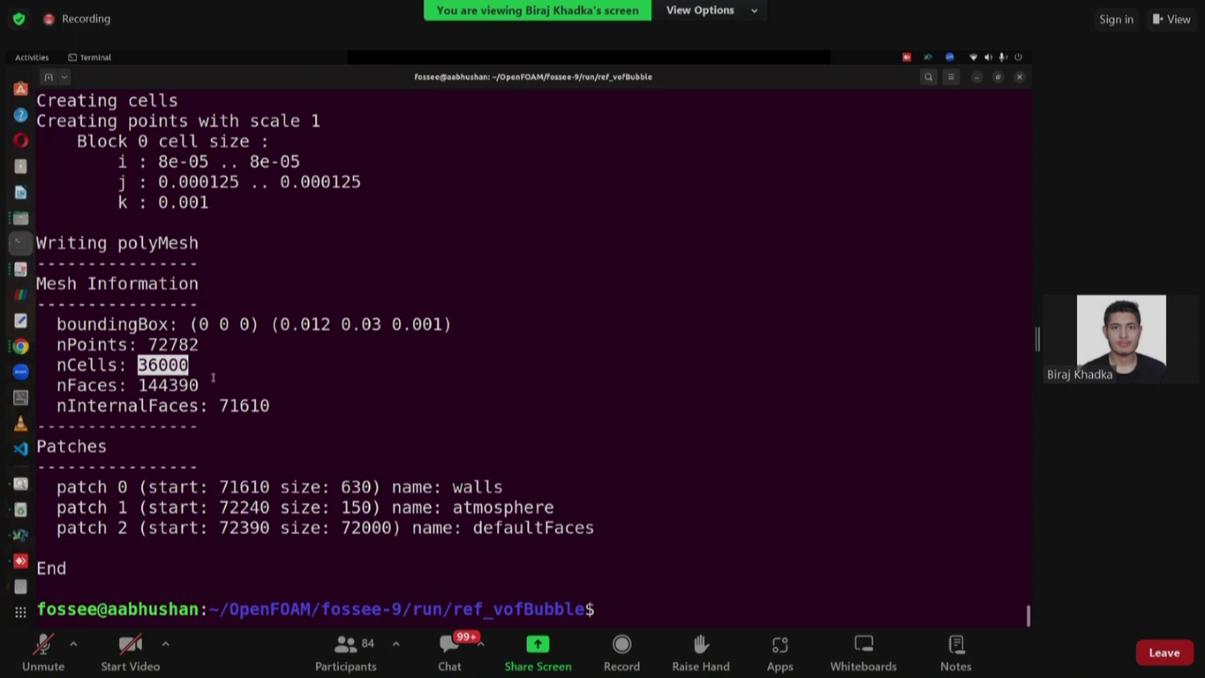
pyautogui.click(430, 404)
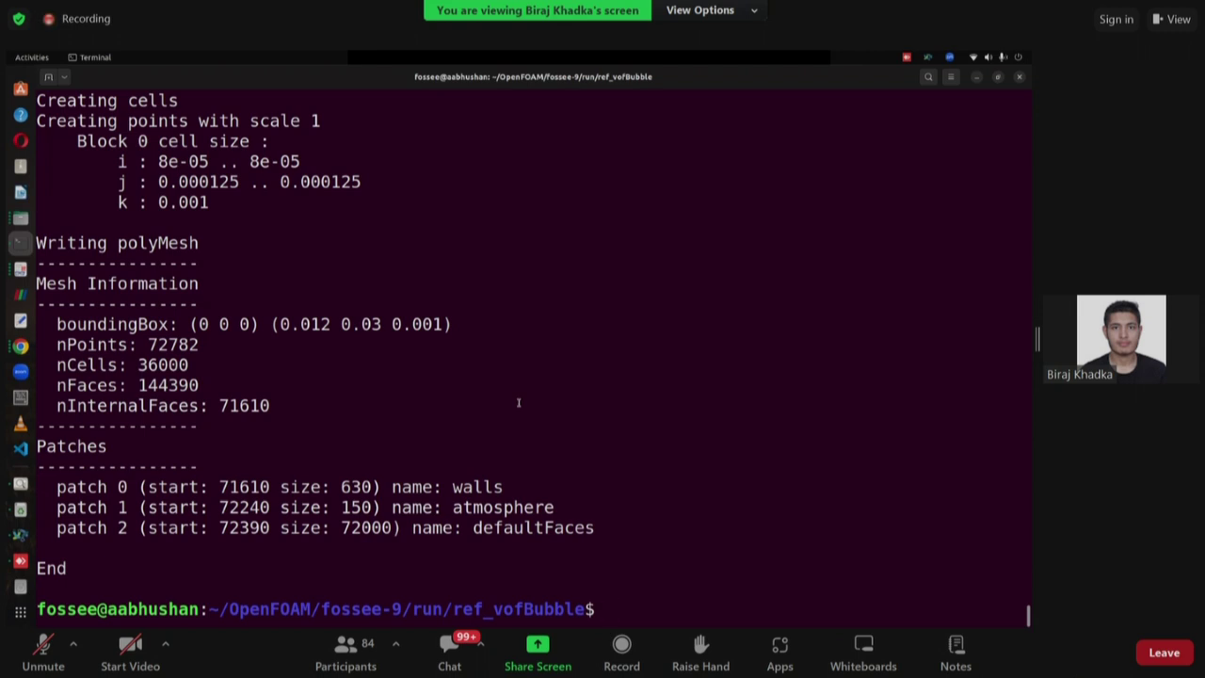
# Initialise the water region with setFields, then start the interFoam solver.
pyautogui.write('setFields')
pyautogui.press('Return')
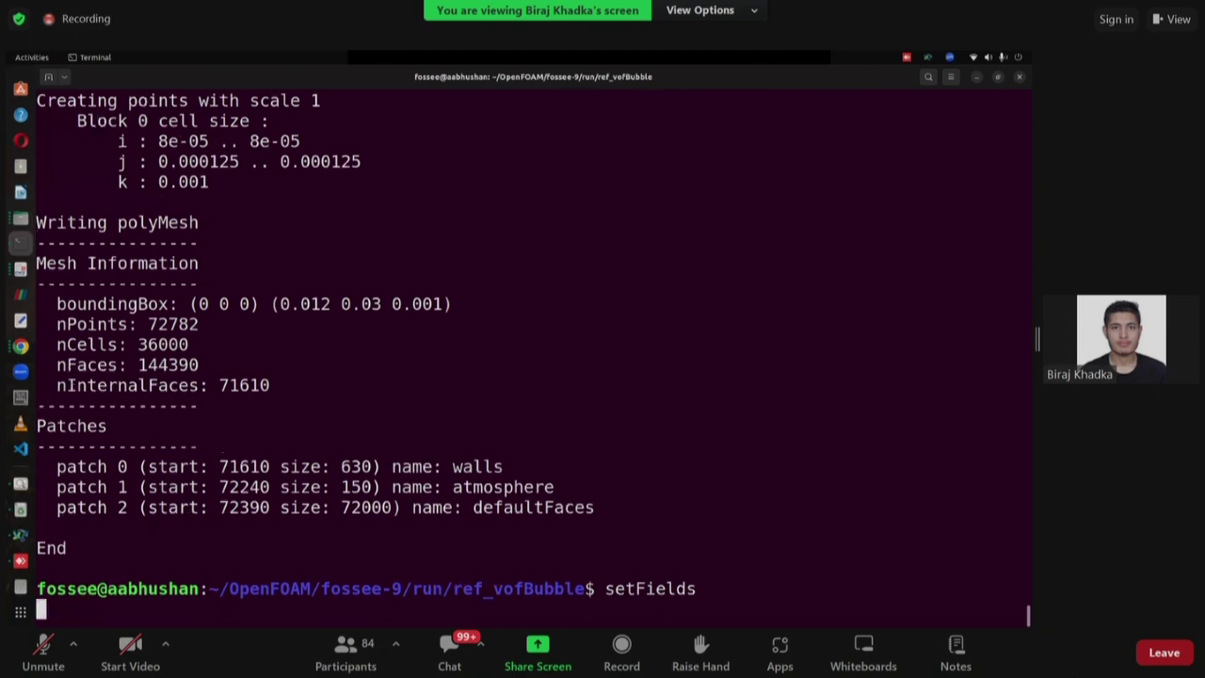
pyautogui.write('interFoam')
pyautogui.press('Return')
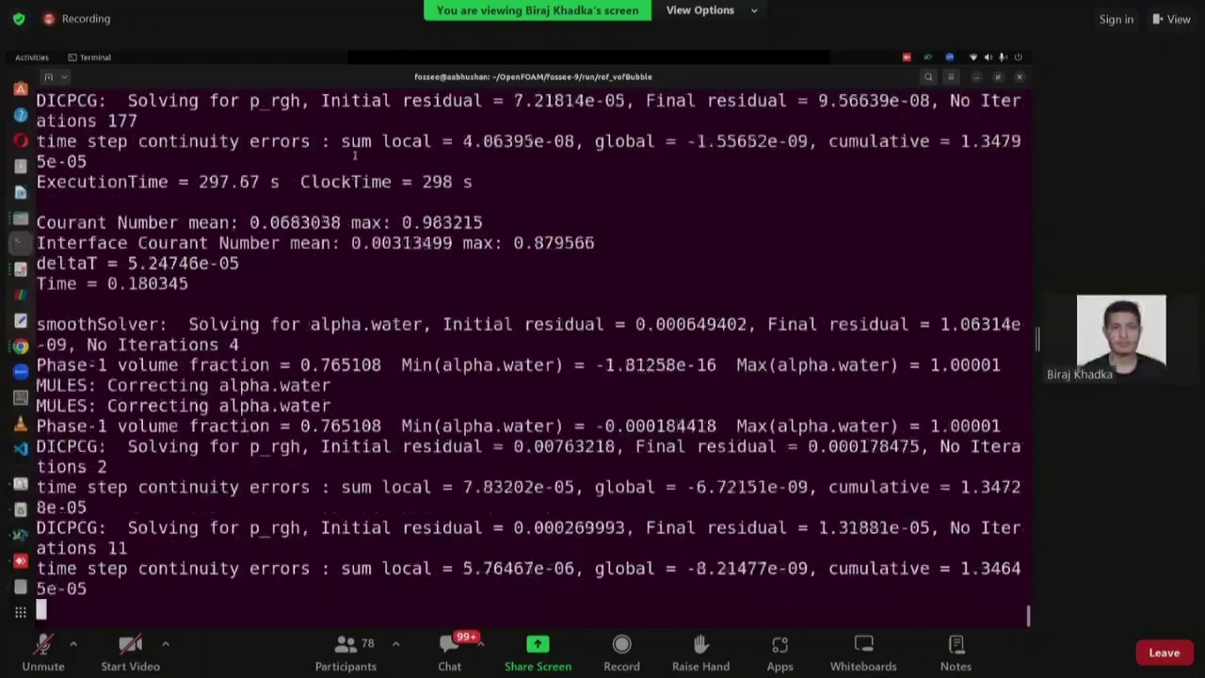
# Switch to the Dambreak PDF and review the phase-fraction and velocity boundary conditions on pages 2–3.
pyautogui.click(21, 269)
pyautogui.scroll(-5, 347, 322)
pyautogui.scroll(5, 347, 322)
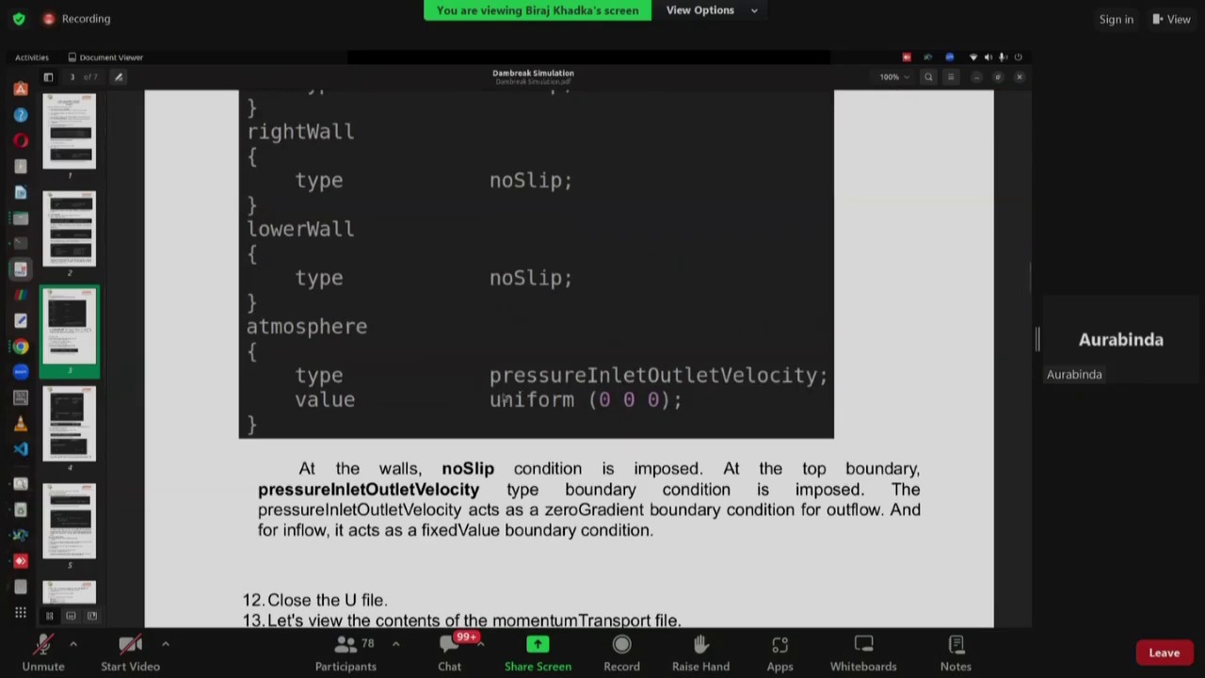
pyautogui.scroll(10, 503, 400)
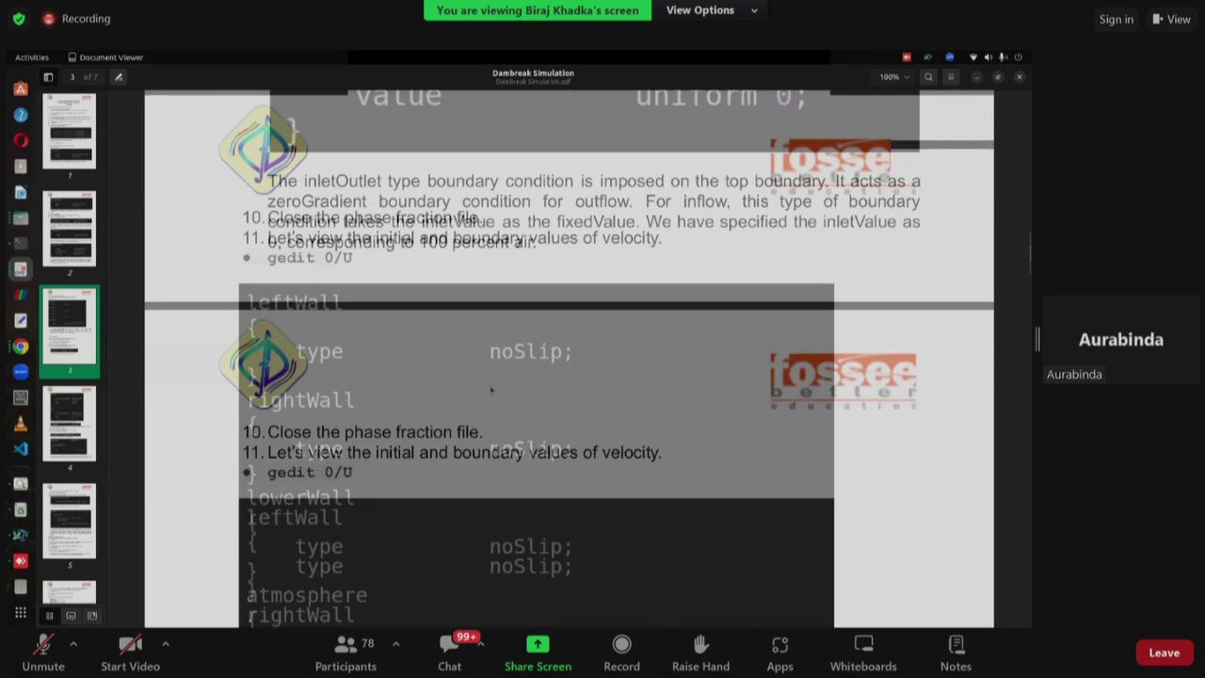
pyautogui.scroll(5, 490, 388)
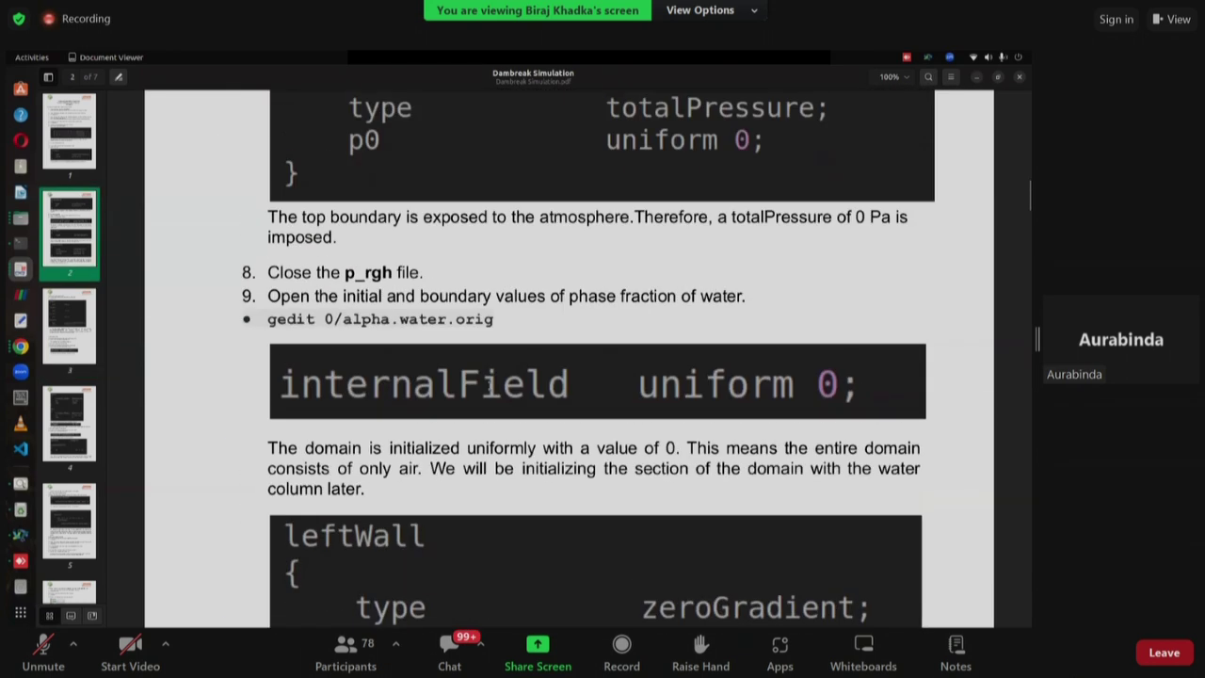
pyautogui.scroll(-2, 490, 388)
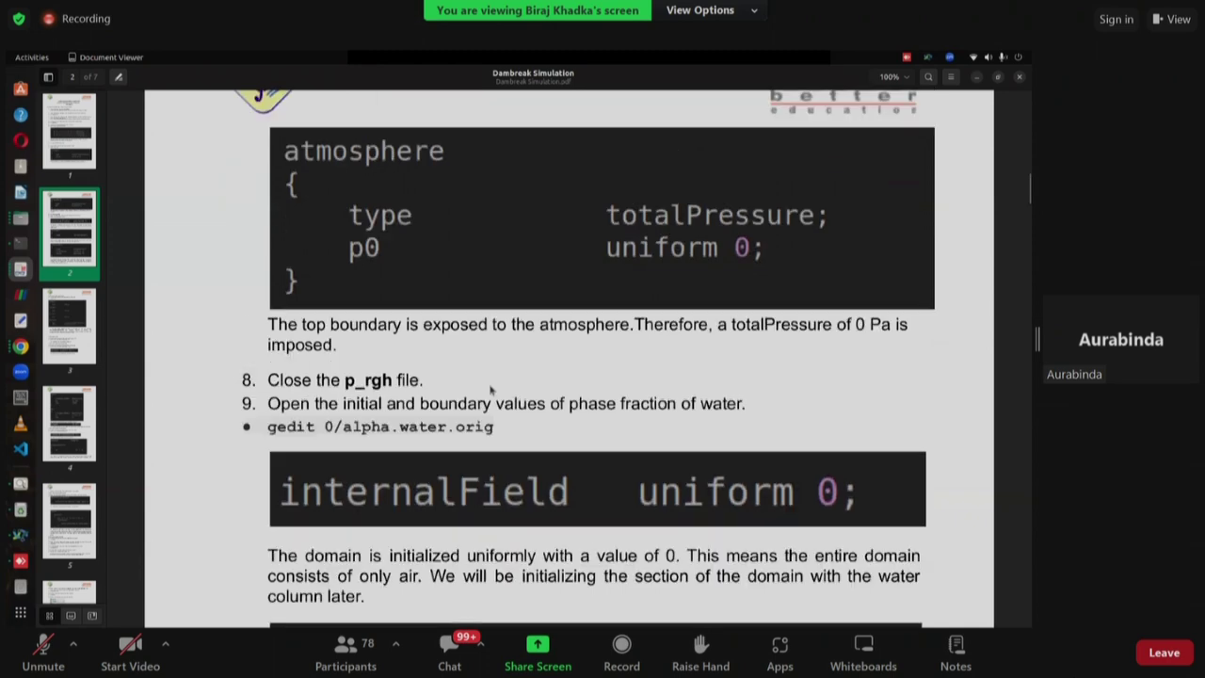
pyautogui.scroll(-20, 490, 388)
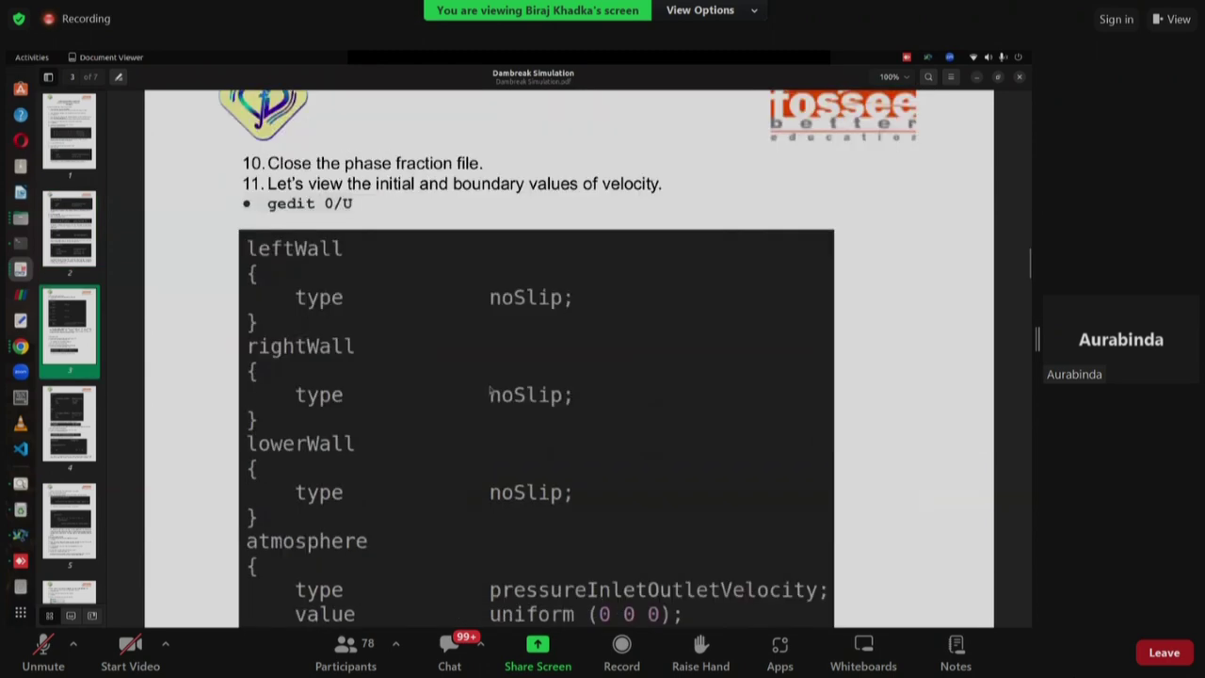
pyautogui.scroll(-4, 489, 389)
pyautogui.scroll(15, 490, 387)
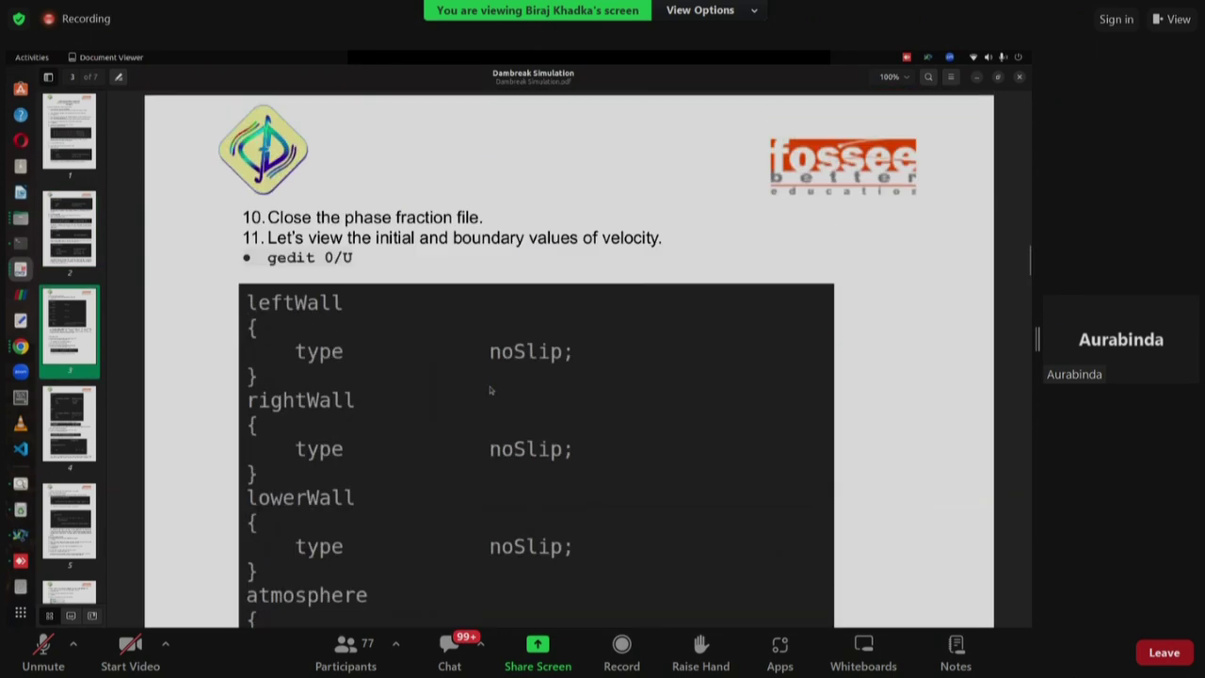
pyautogui.scroll(6, 489, 385)
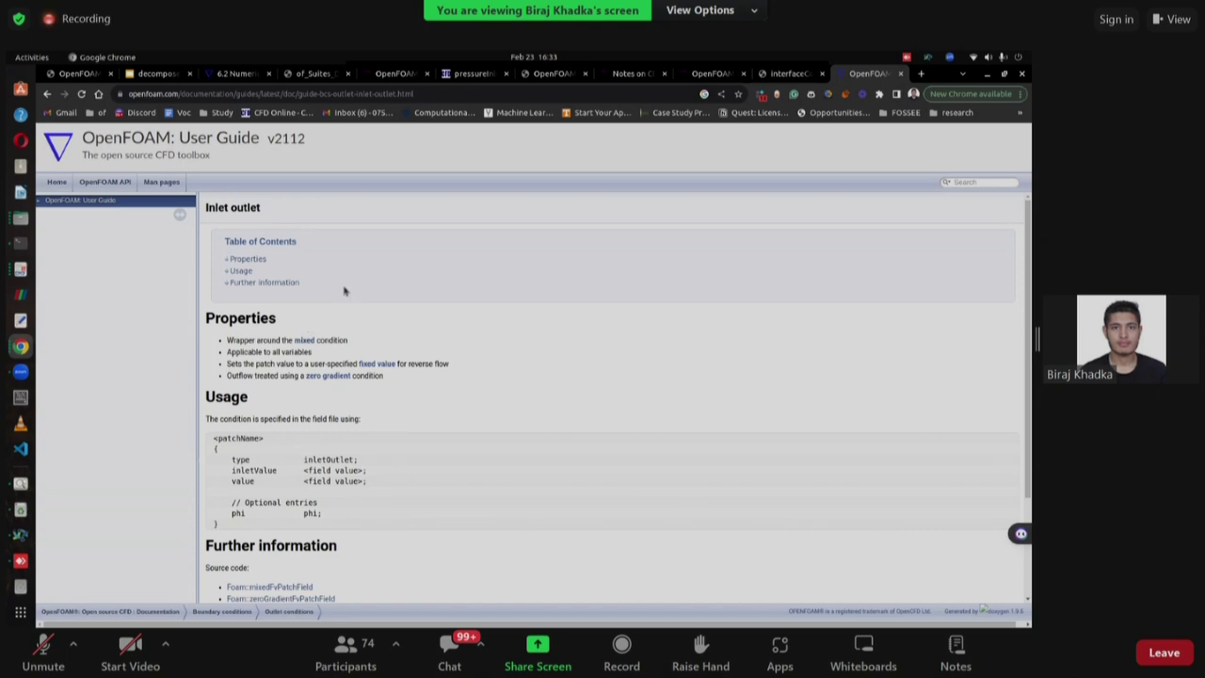
# Return to the terminal and launch paraFoam on the finished ref_vofBubble case.
pyautogui.hotkey('alt', 'Tab')
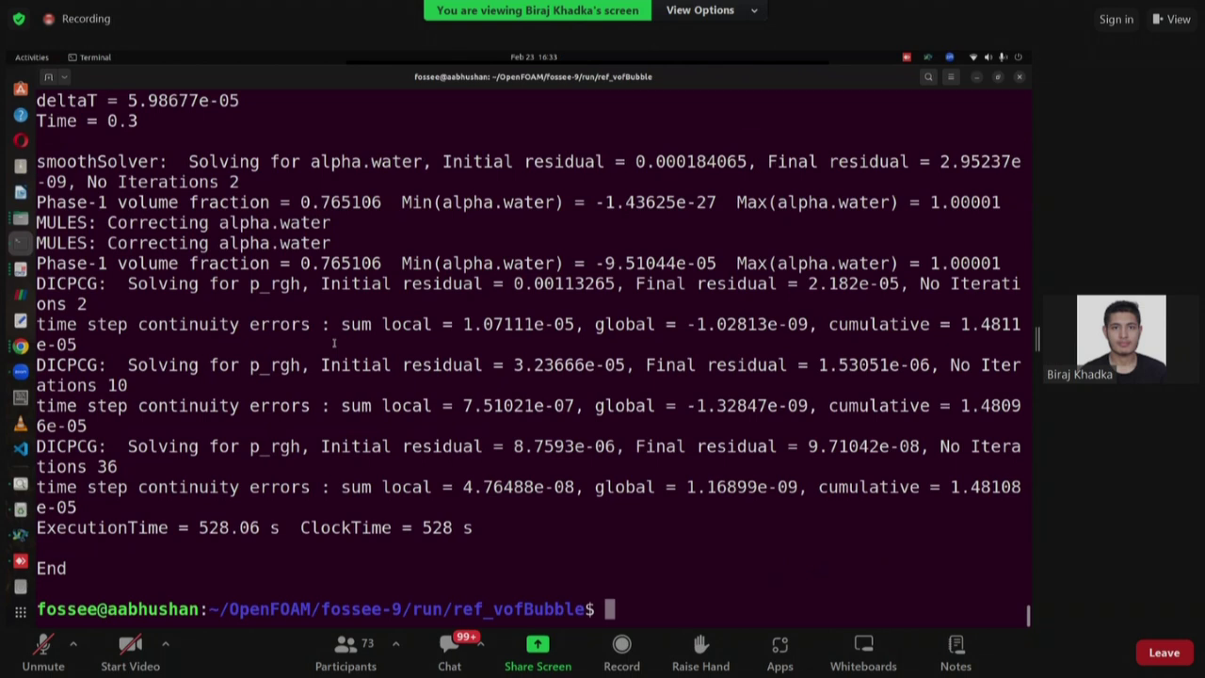
pyautogui.write('paraFoam')
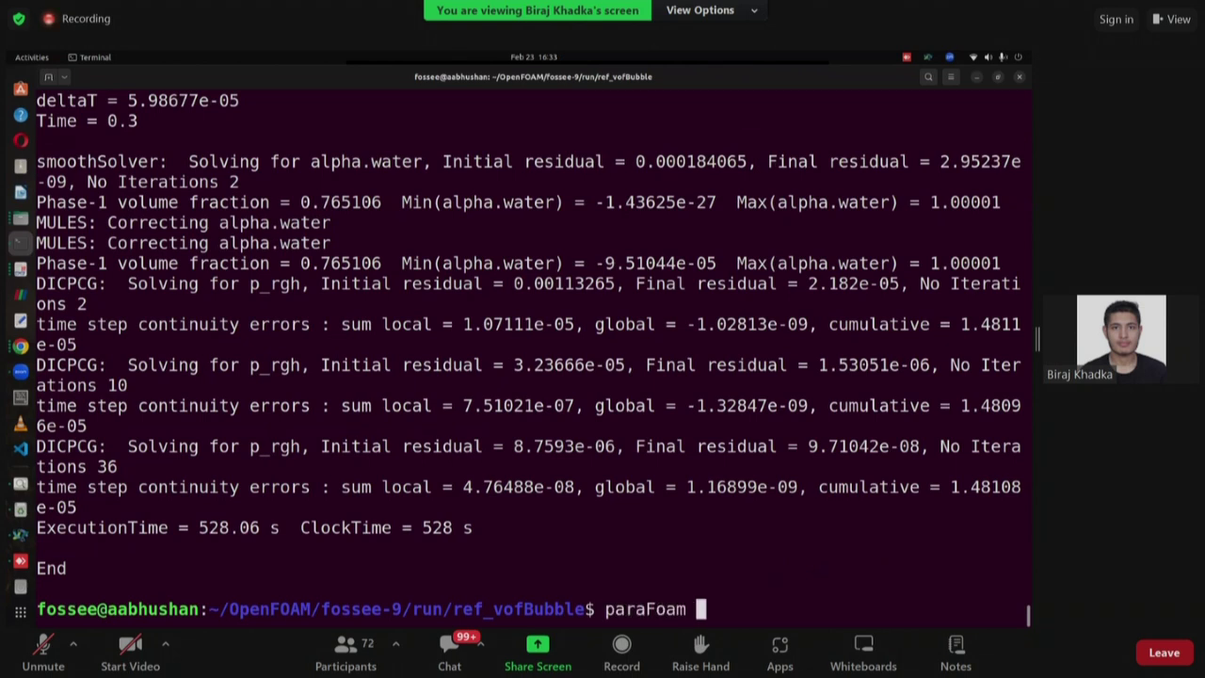
pyautogui.press('Return')
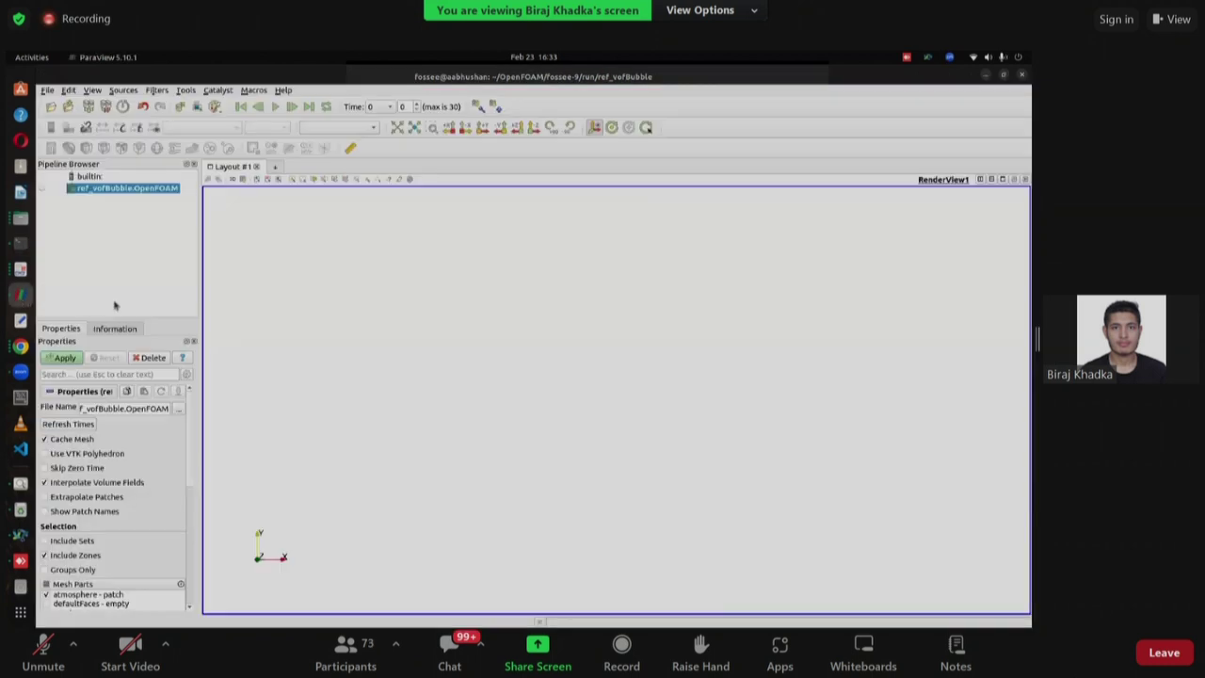
# Apply the loaded case and display the mesh as Surface With Edges.
pyautogui.click(66, 358)
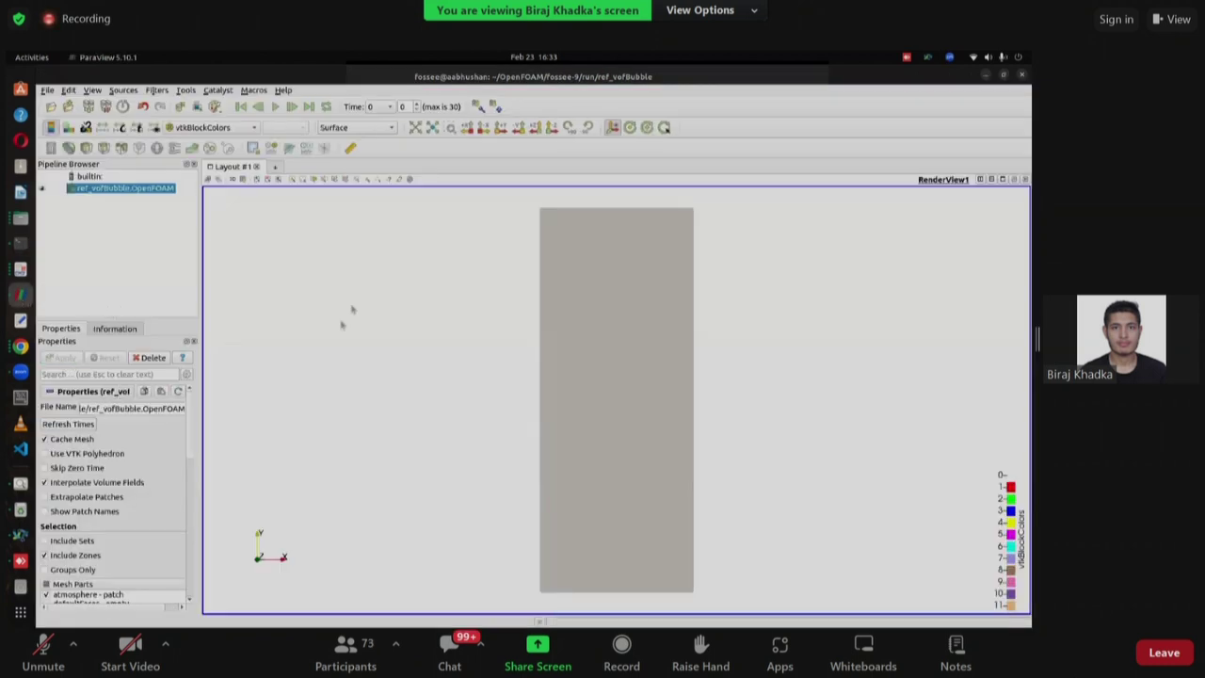
pyautogui.click(353, 128)
pyautogui.click(356, 152)
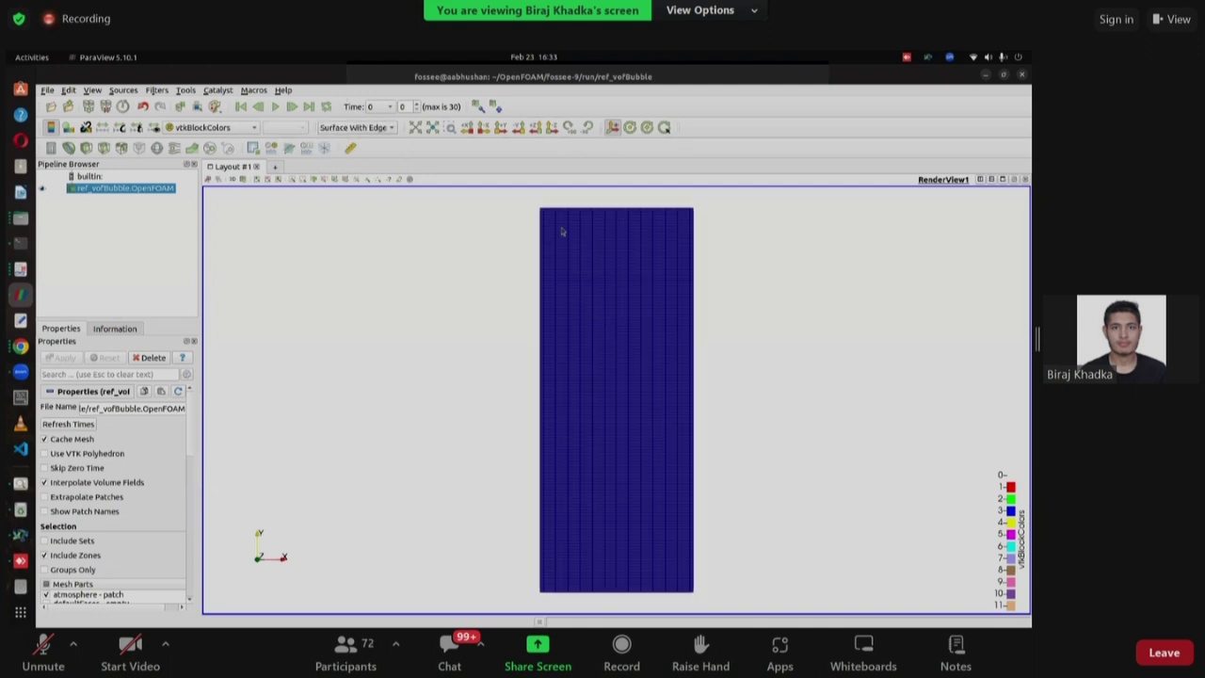
pyautogui.scroll(5, 628, 386)
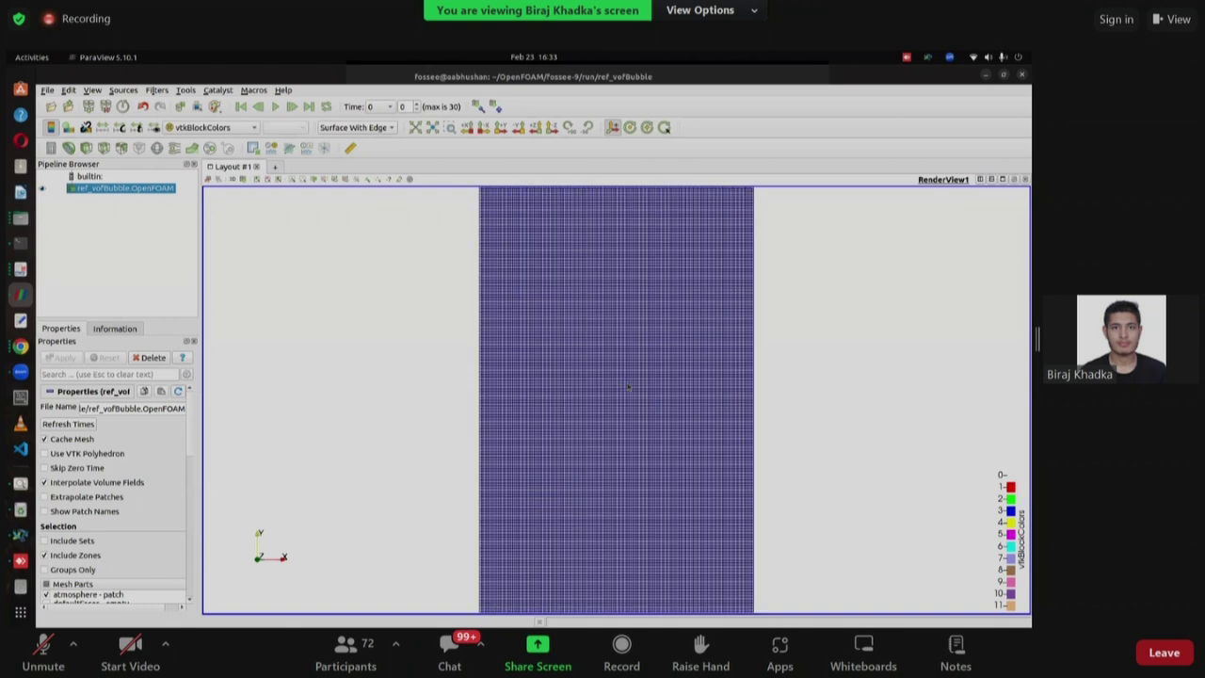
pyautogui.scroll(6, 628, 386)
pyautogui.scroll(-6, 628, 386)
pyautogui.scroll(-7, 628, 386)
pyautogui.scroll(3, 628, 388)
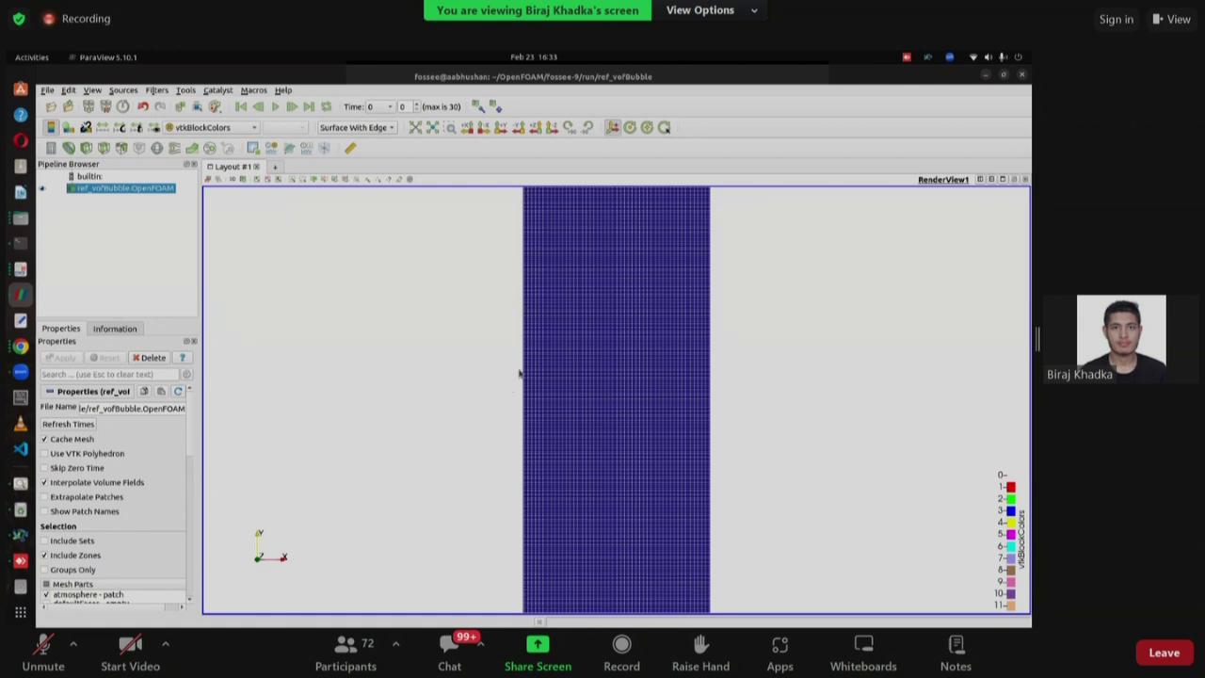
# Colour by alpha.water in plain Surface style, play through to time 0.3, then quit ParaView.
pyautogui.click(220, 128)
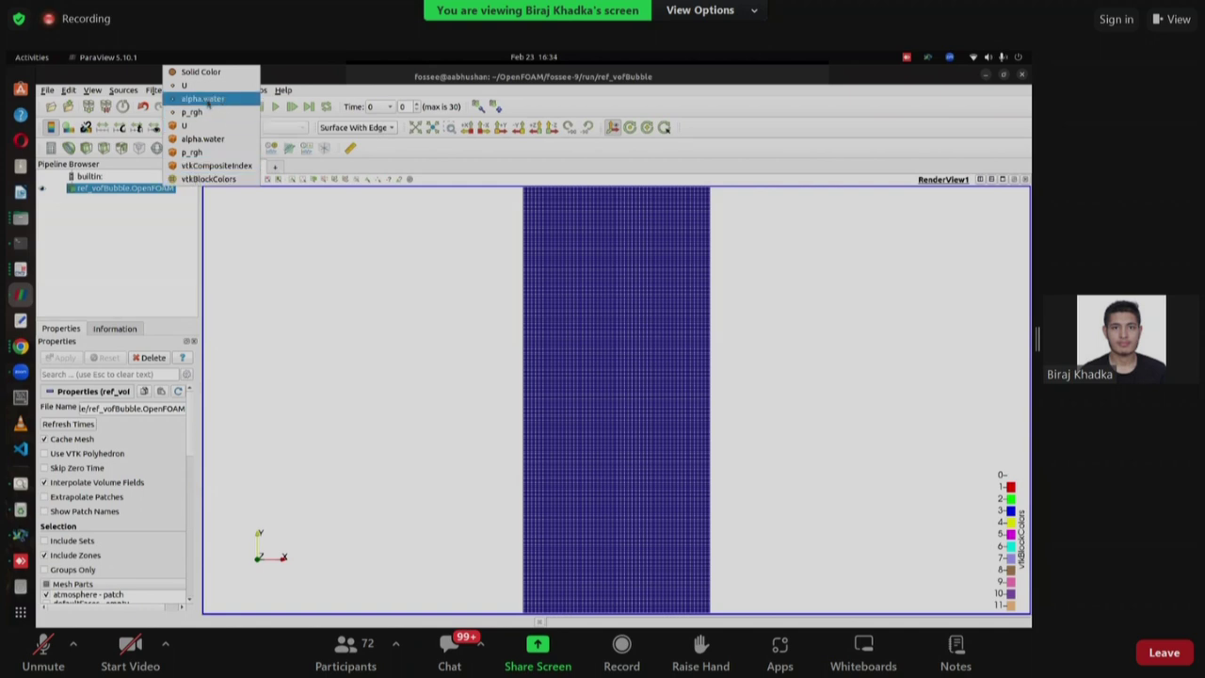
pyautogui.click(205, 98)
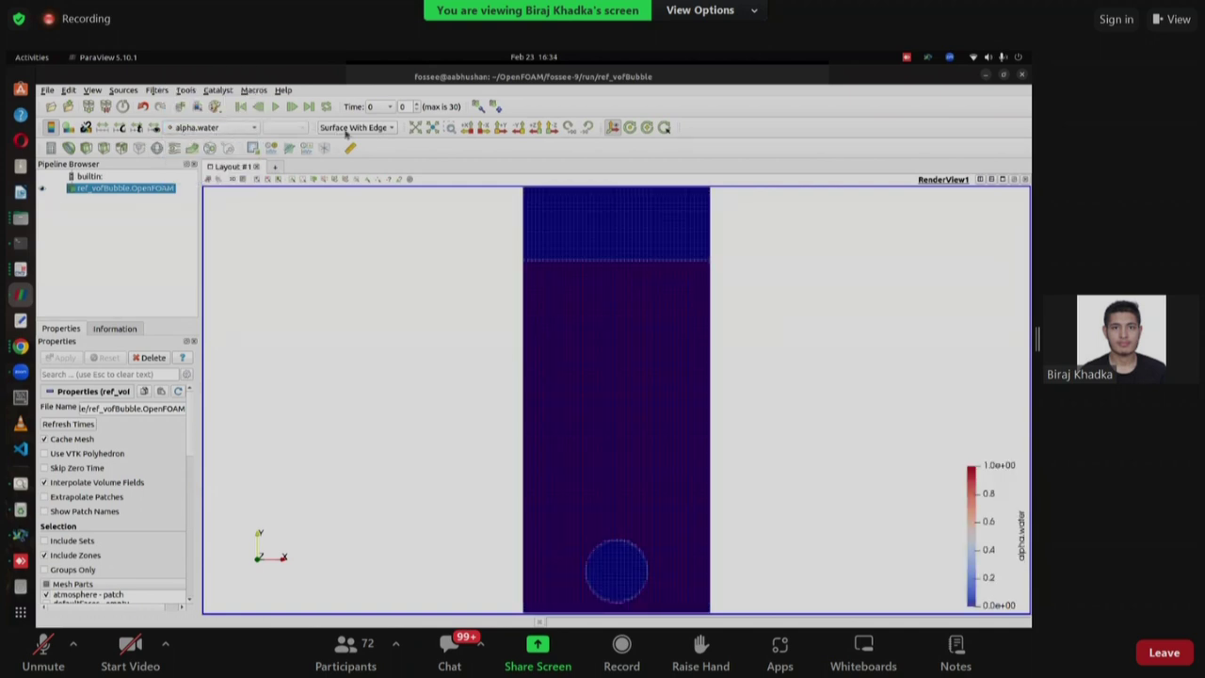
pyautogui.click(349, 129)
pyautogui.click(348, 137)
pyautogui.click(274, 107)
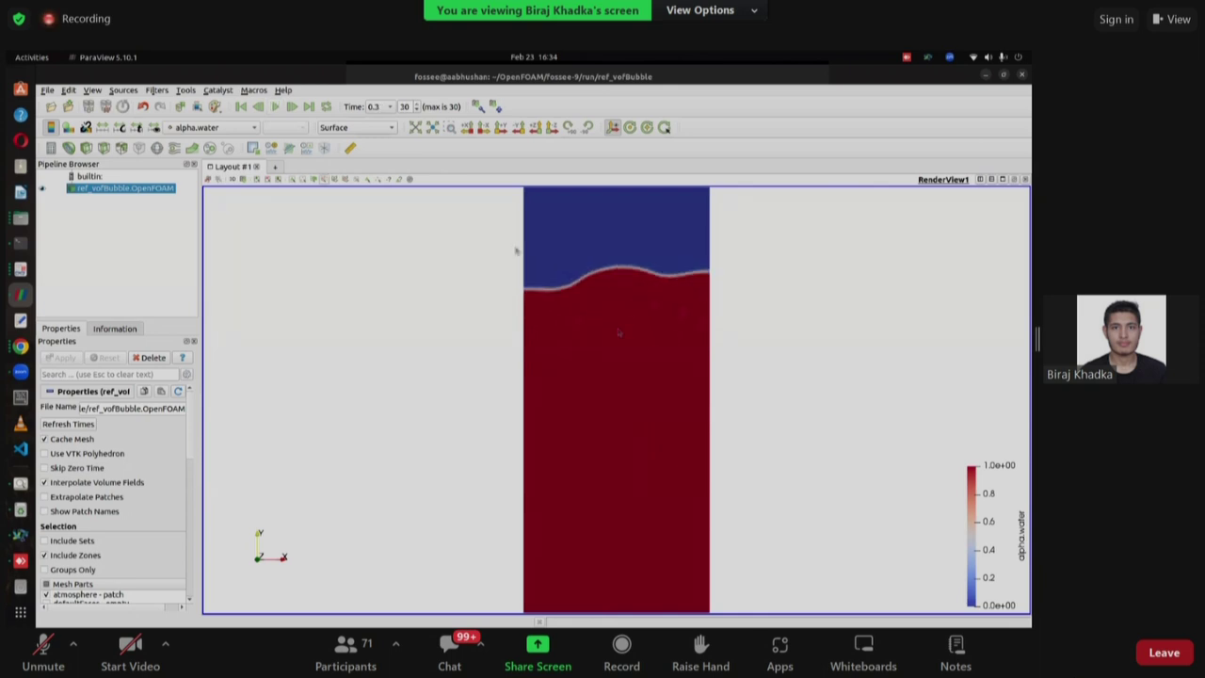
pyautogui.scroll(-3, 641, 348)
pyautogui.hotkey('ctrl', 'q')
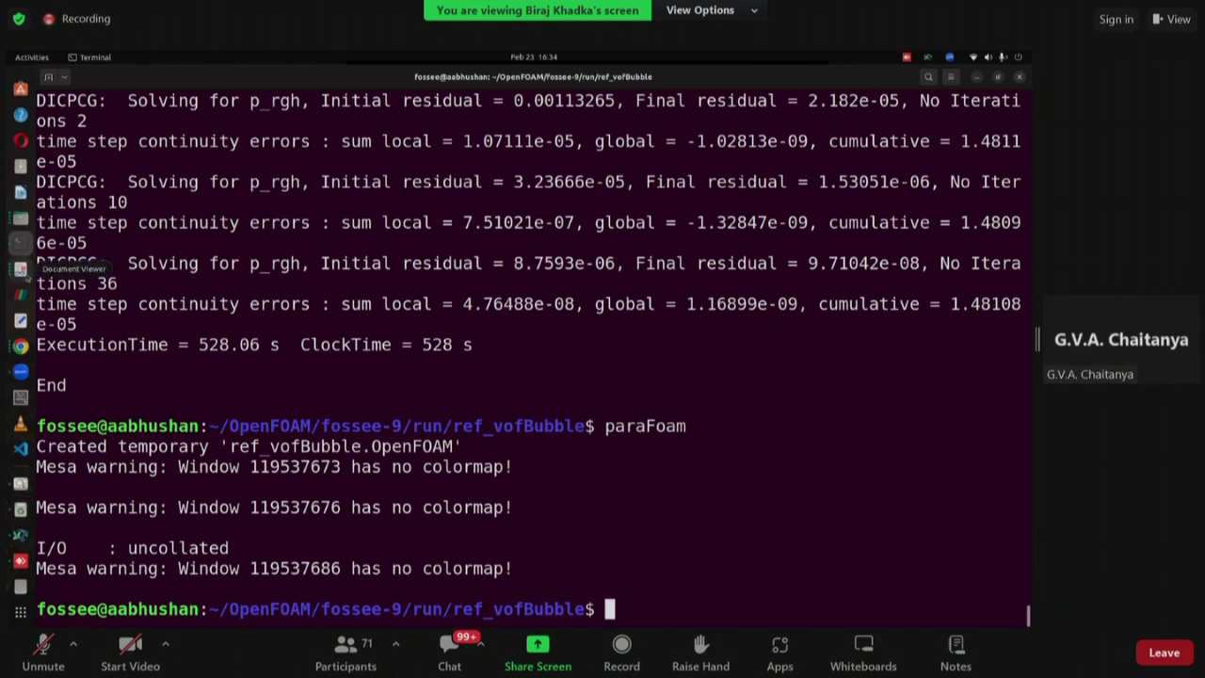
# Glance at the Dambreak PDF, then run paraFoam -block from the OpenFOAM terminal.
pyautogui.click(21, 269)
pyautogui.scroll(5, 424, 320)
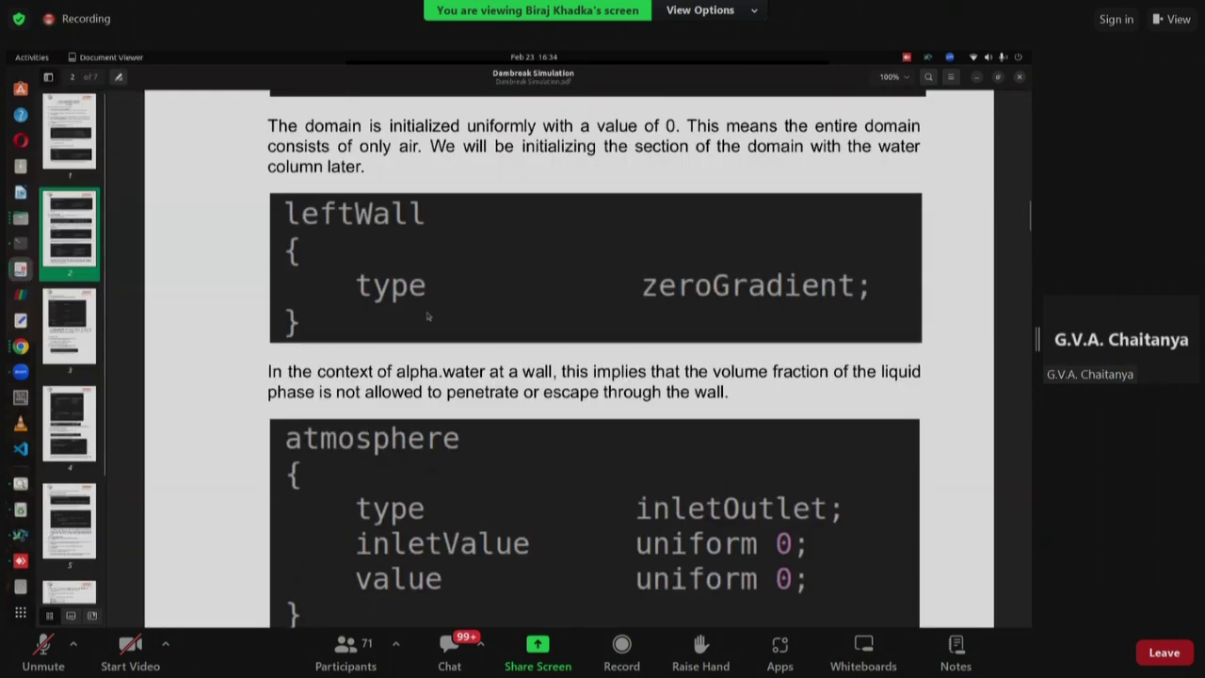
pyautogui.scroll(10, 425, 311)
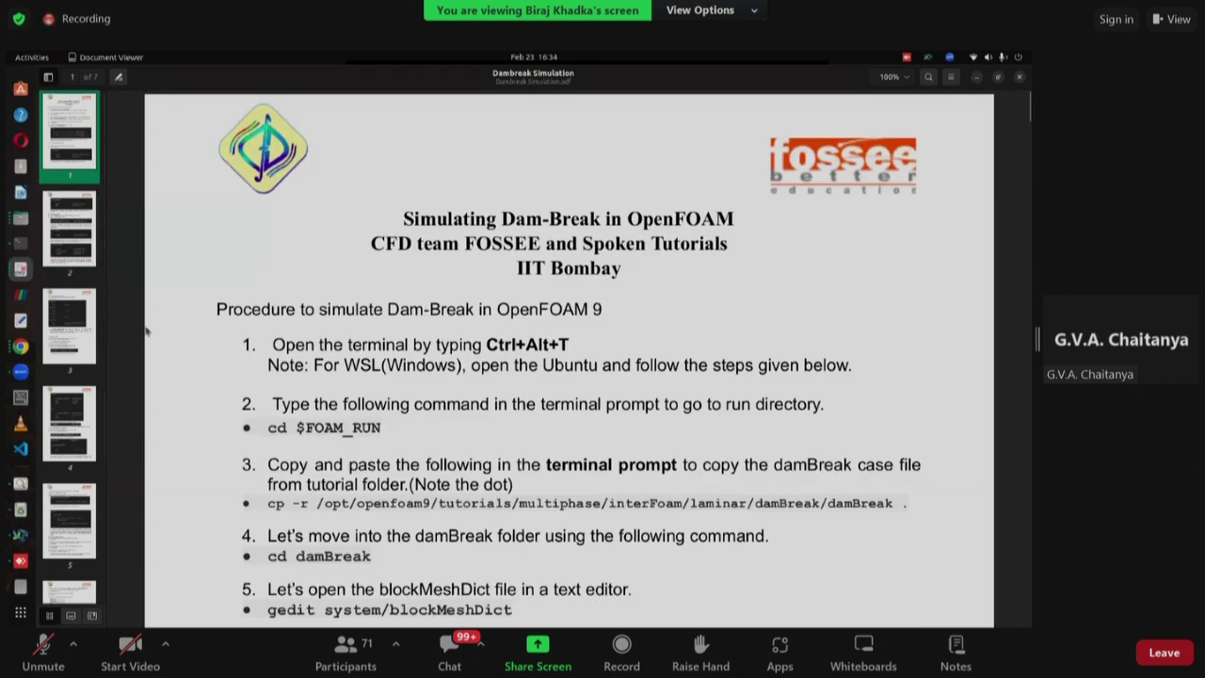
pyautogui.hotkey('alt', 'Tab')
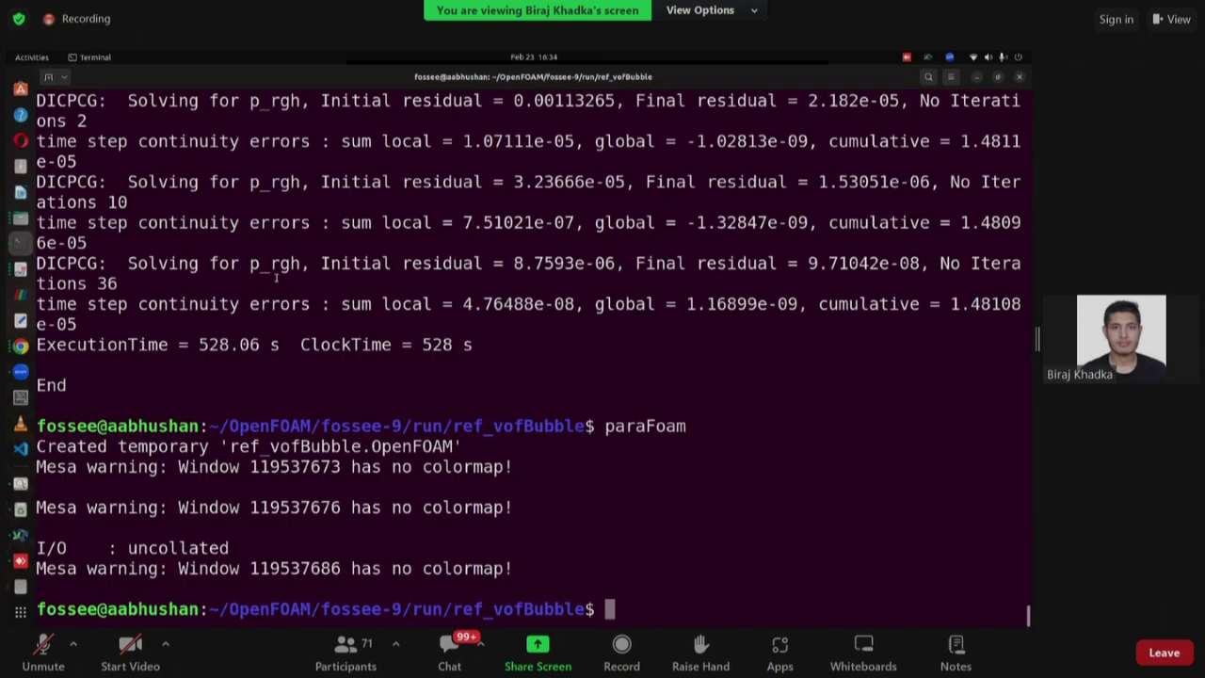
pyautogui.write('paraFoam -b')
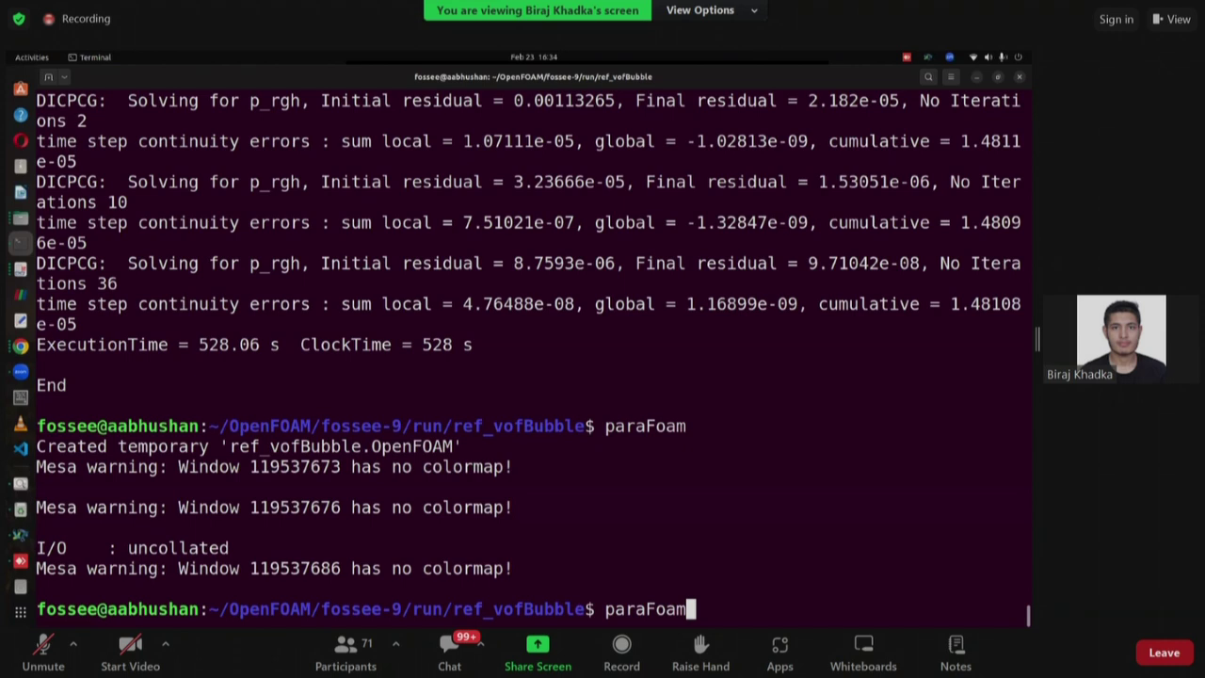
pyautogui.write('lock')
pyautogui.press('Return')
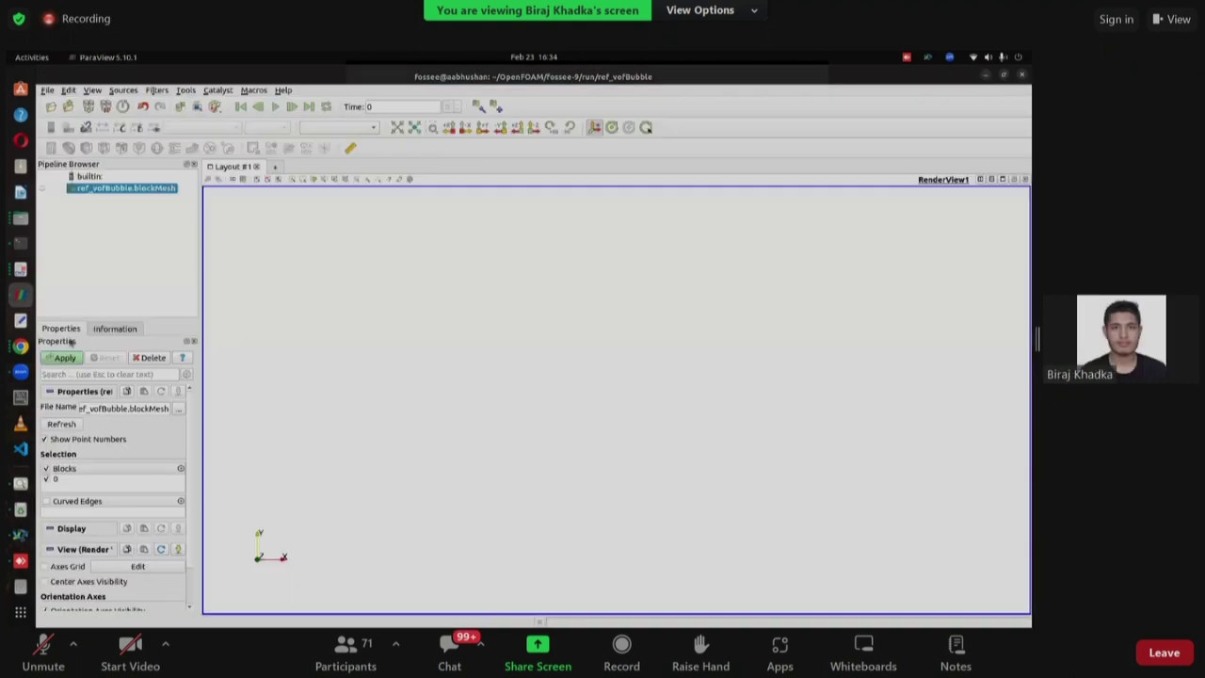
# Load the block mesh and rotate the red box to show its depth and front.
pyautogui.click(64, 358)
pyautogui.moveTo(540, 339)
pyautogui.mouseDown()
pyautogui.moveTo(559, 363)
pyautogui.moveTo(533, 340)
pyautogui.mouseUp()
pyautogui.moveTo(645, 397); pyautogui.dragTo(735, 377)
pyautogui.moveTo(669, 555); pyautogui.dragTo(636, 396)
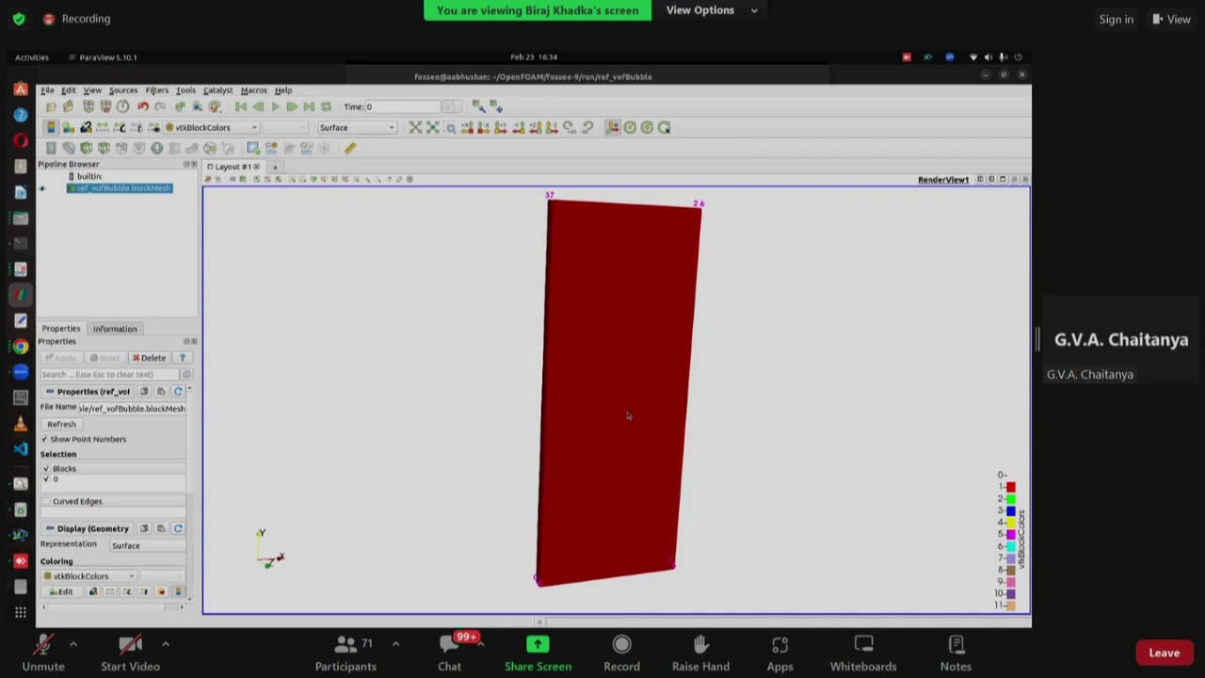
# Enable Axes Grid on the red block mesh and rotate to check its 0–0.01 X, 0–0.03 Y ticks.
pyautogui.scroll(-5, 138, 512)
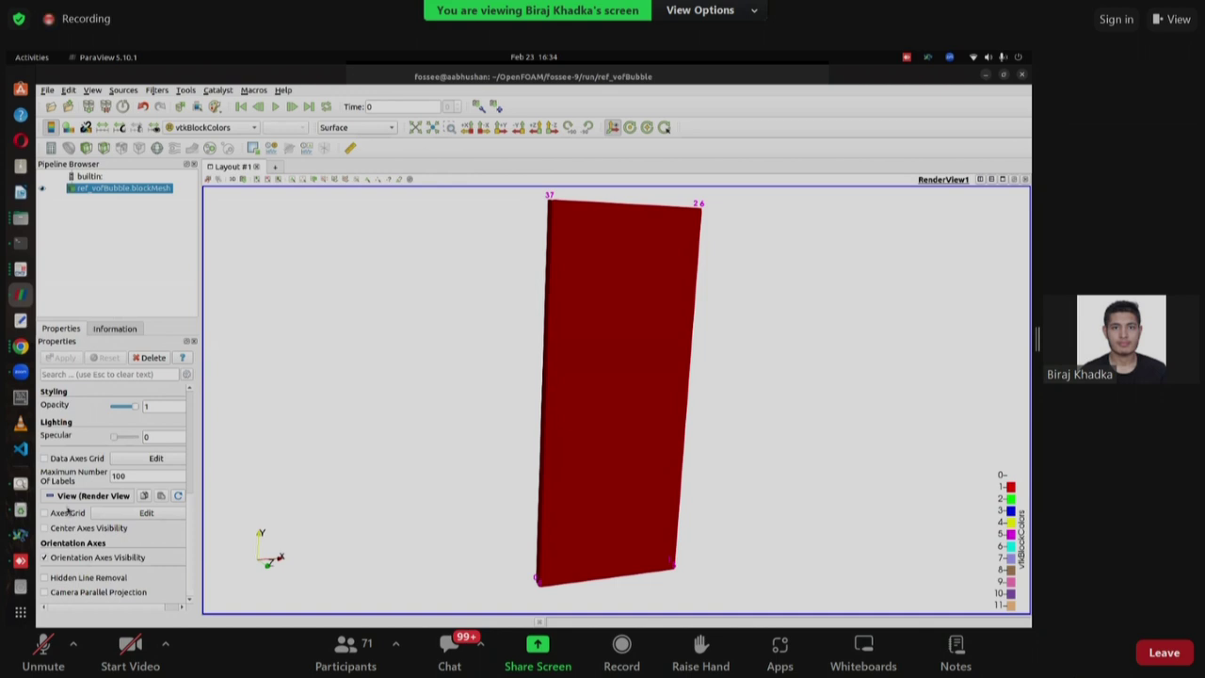
pyautogui.click(43, 513)
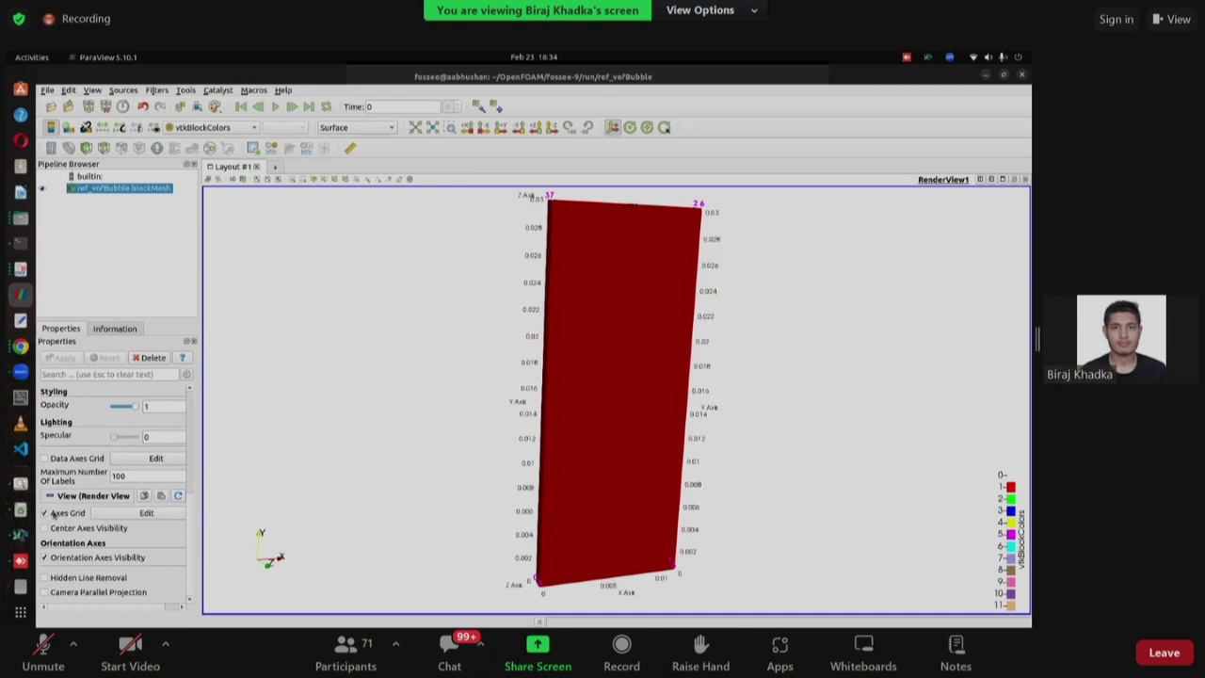
pyautogui.scroll(3, 106, 420)
pyautogui.scroll(-3, 71, 465)
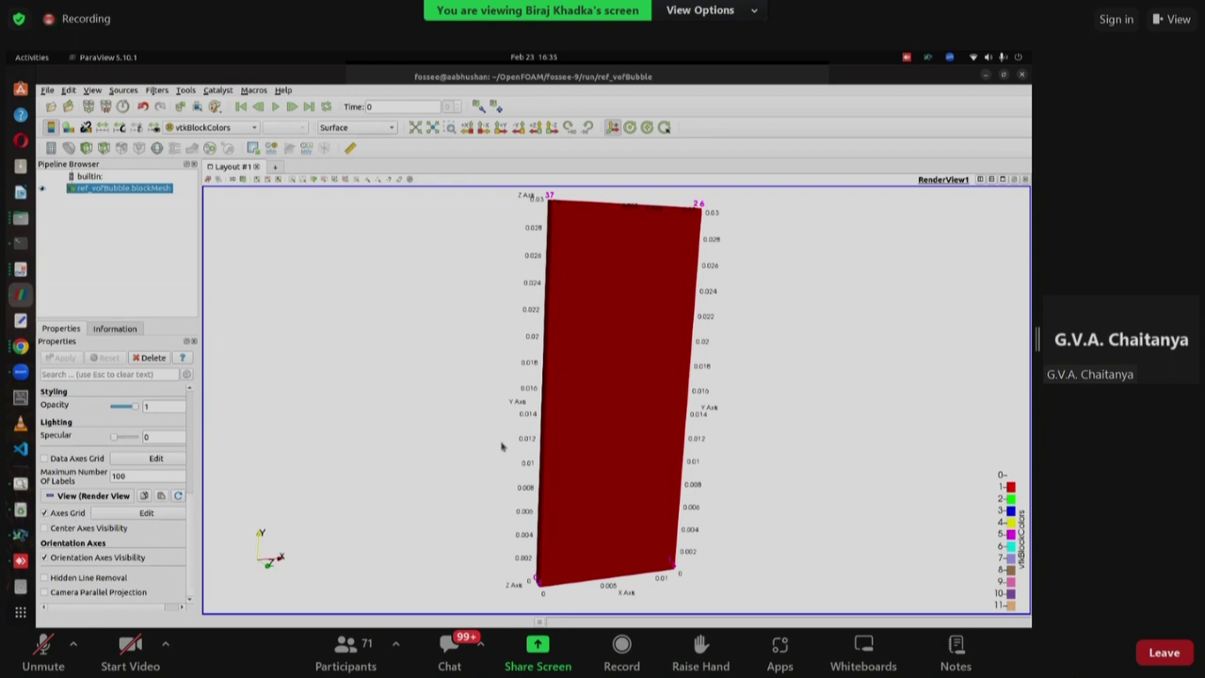
pyautogui.moveTo(556, 320); pyautogui.dragTo(544, 238)
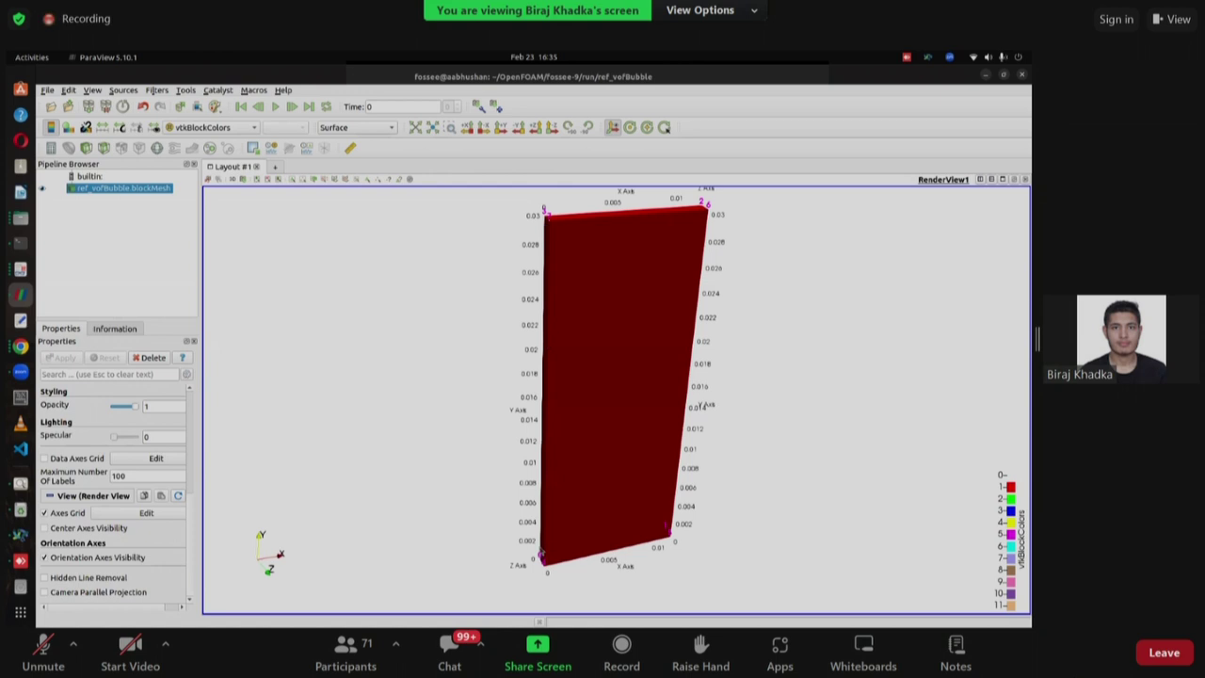
pyautogui.moveTo(548, 488); pyautogui.dragTo(543, 324)
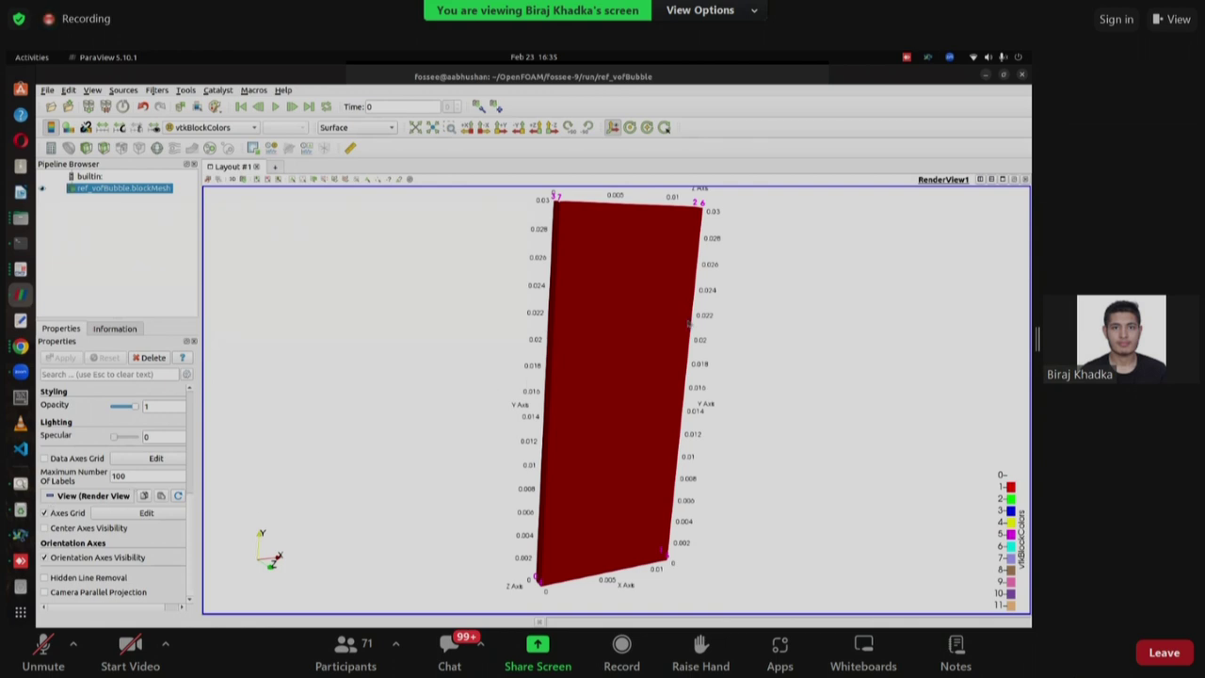
# Close ParaView, clean the ref_vofBubble case with foamCleanCase, and move up to the run directory.
pyautogui.click(1020, 75)
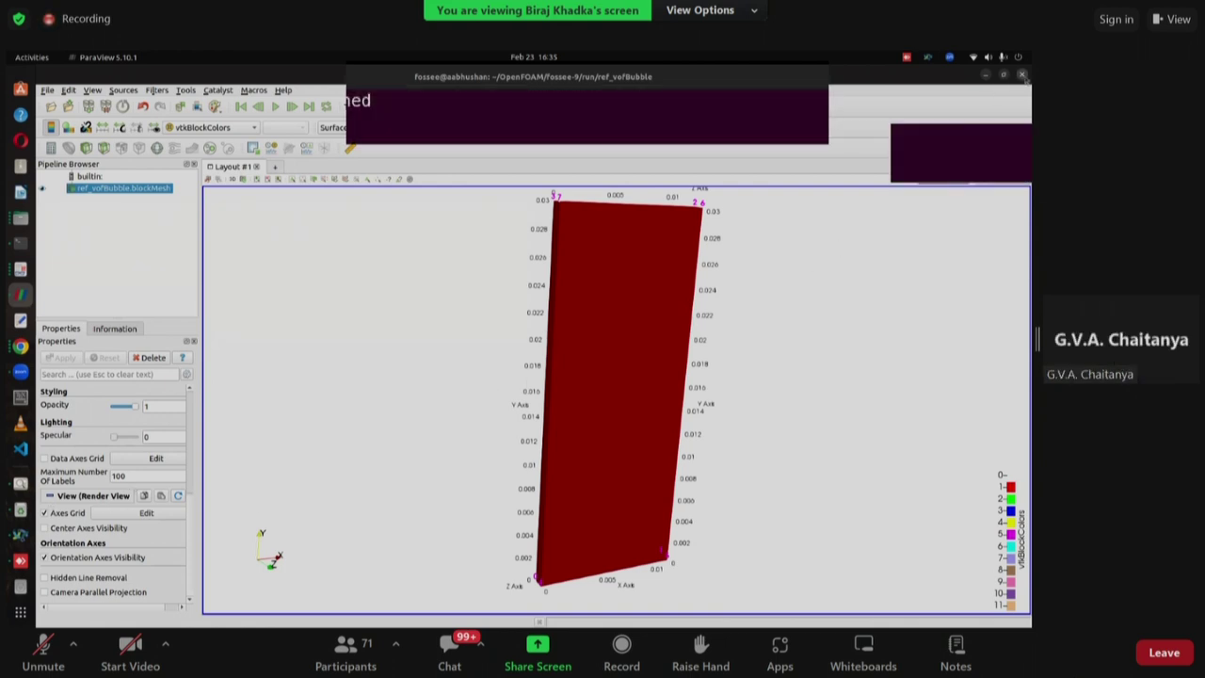
pyautogui.write('ls')
pyautogui.press('Return')
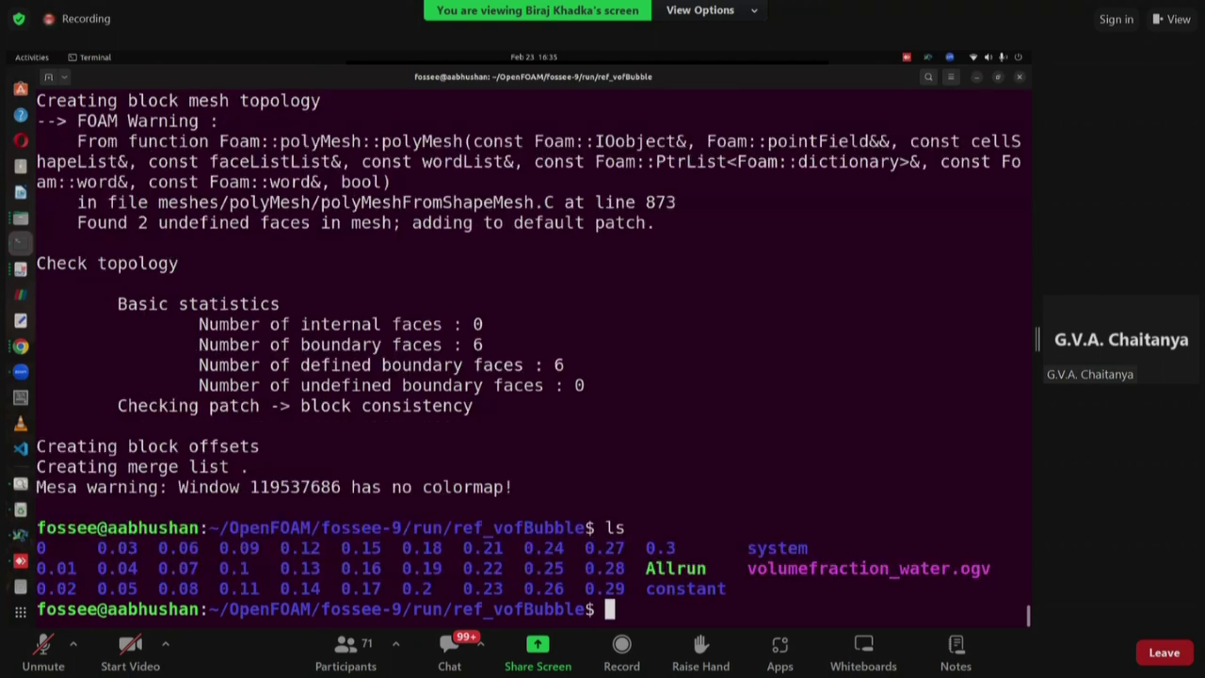
pyautogui.write('foamC')
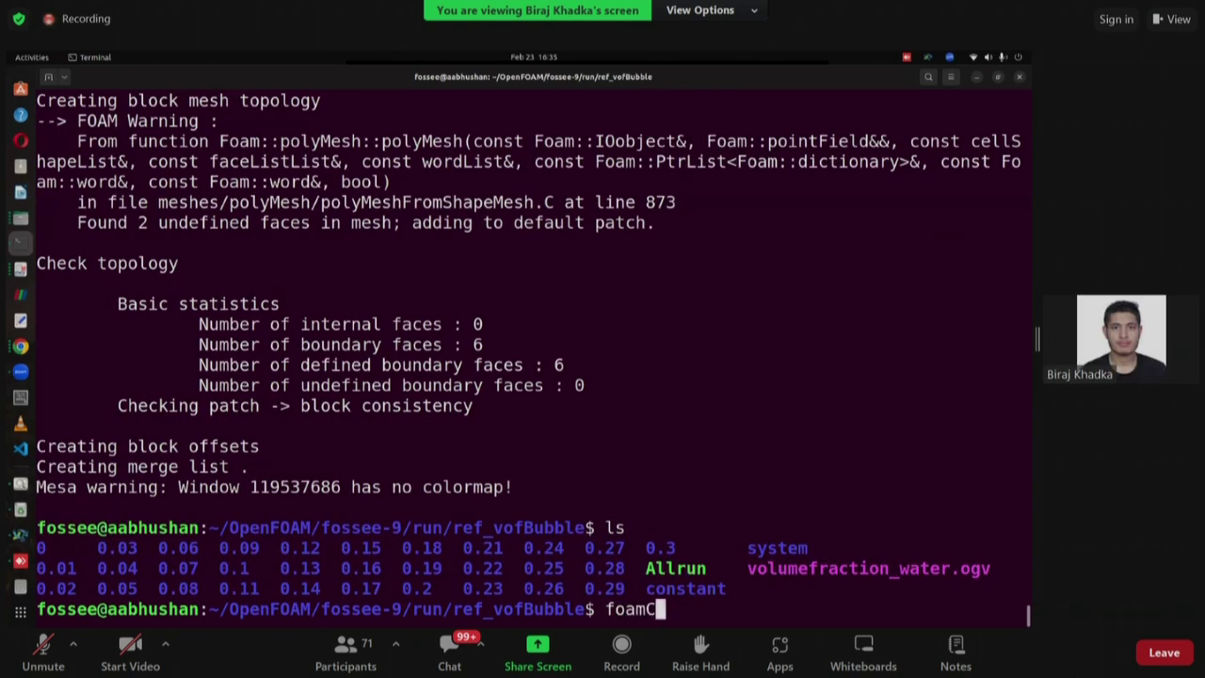
pyautogui.write('leanCase')
pyautogui.press('Return')
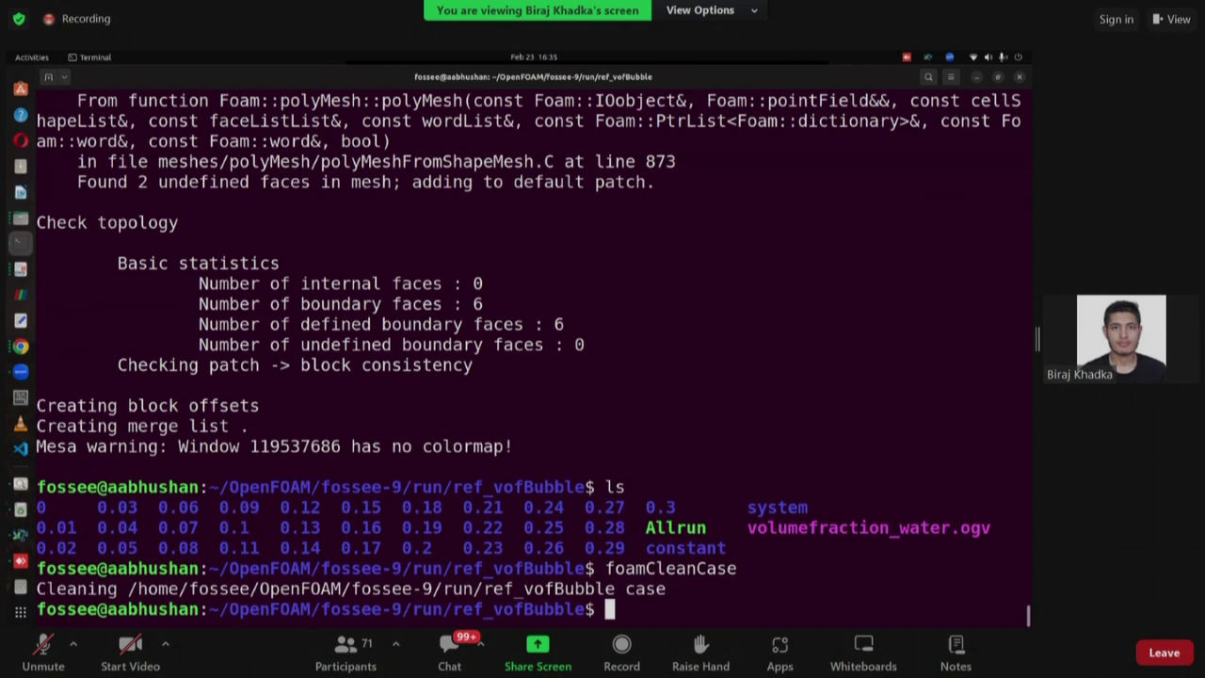
pyautogui.write('cd ..')
pyautogui.press('Return')
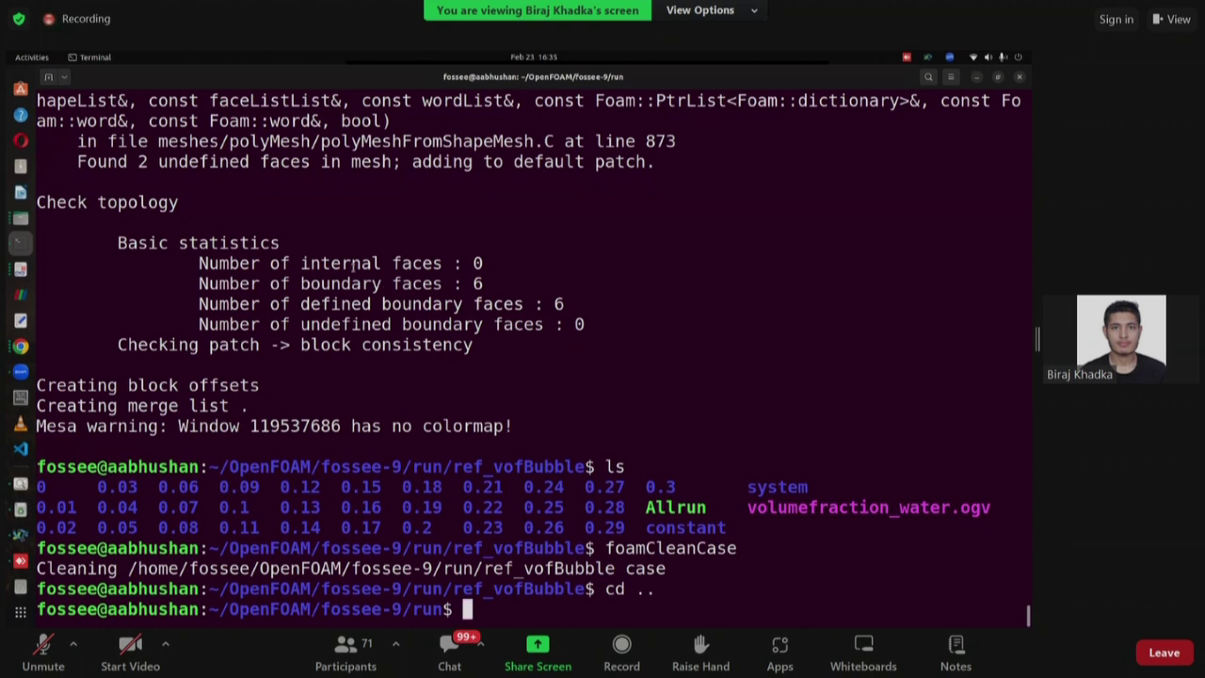
# Copy $FOAM_TUTORIALS/multiphase/interFoam/laminar/damBreak/damBreak into the run directory.
pyautogui.write('cp -r s')
pyautogui.press('BackSpace')
pyautogui.write('$FOAM')
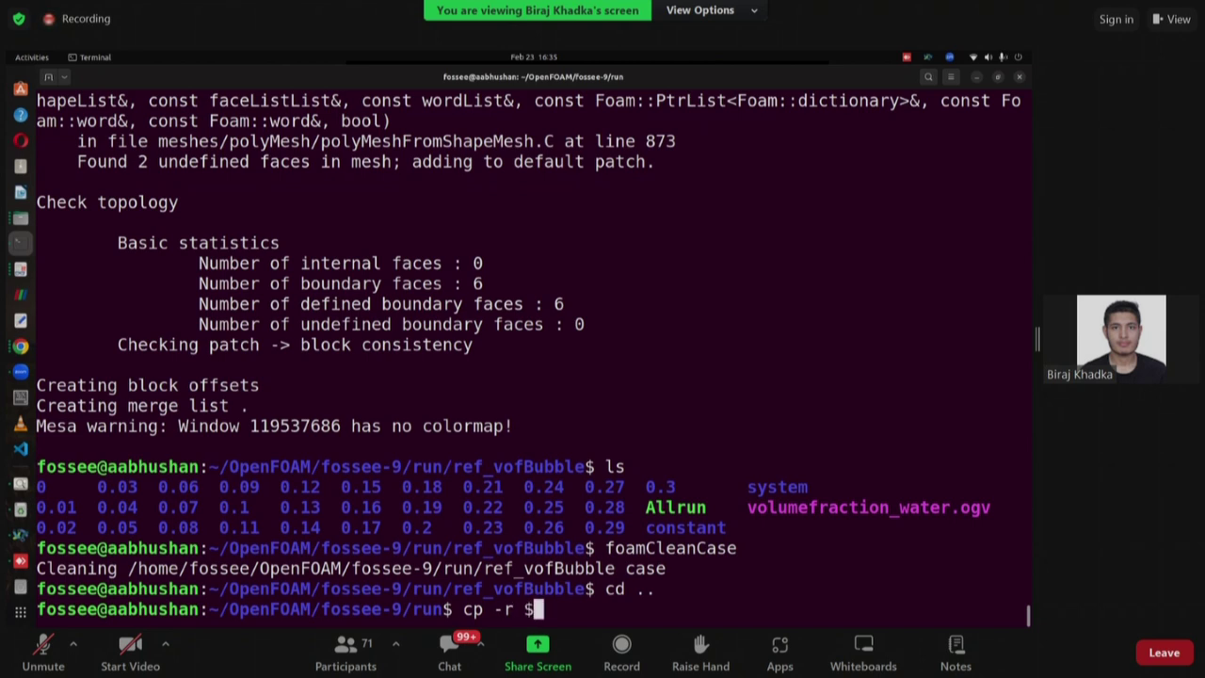
pyautogui.write('_TU')
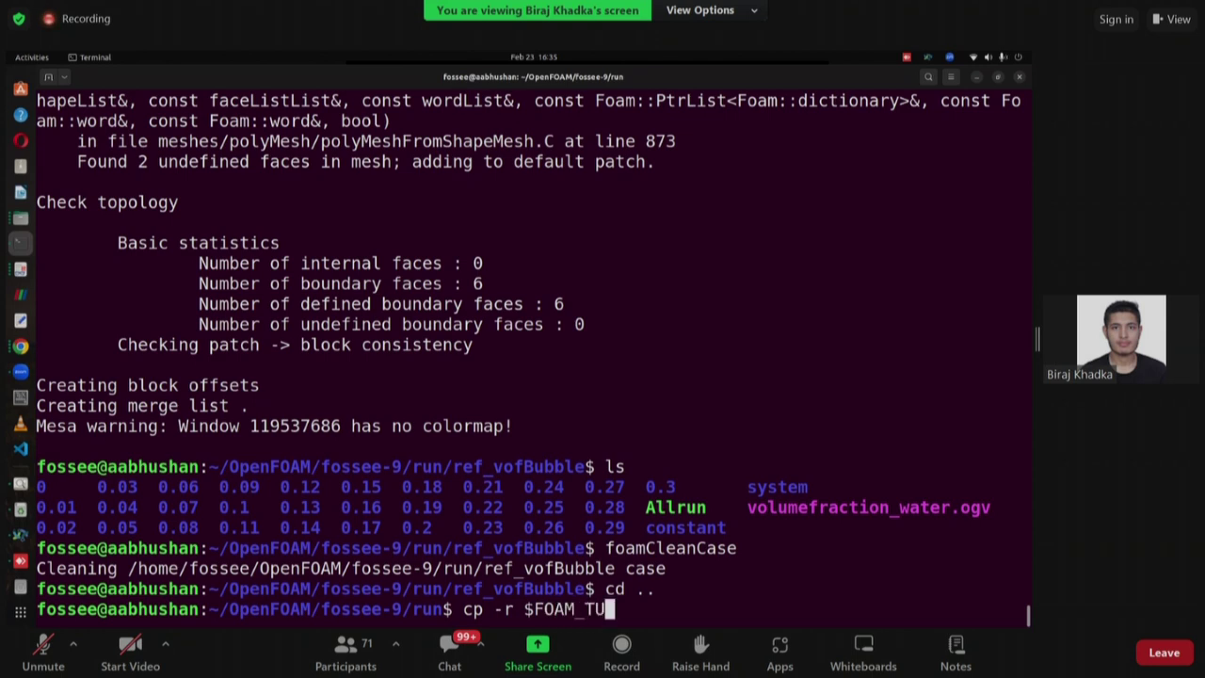
pyautogui.press('Tab')
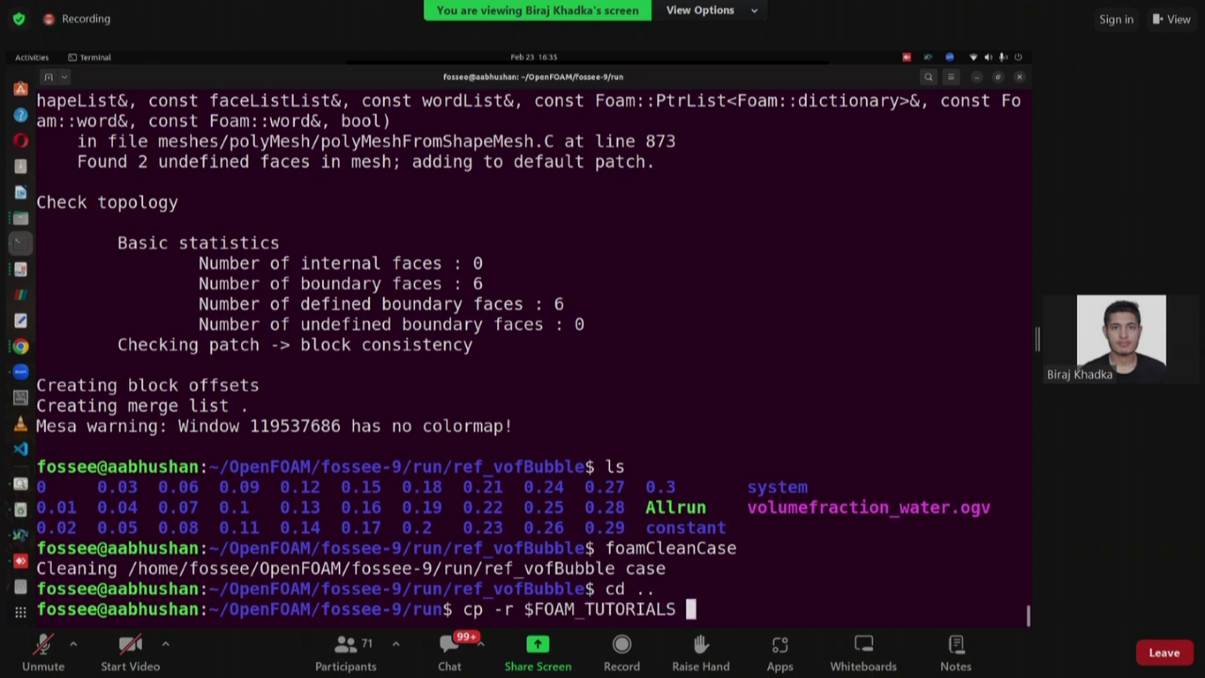
pyautogui.press('BackSpace')
pyautogui.write('/multiphase/')
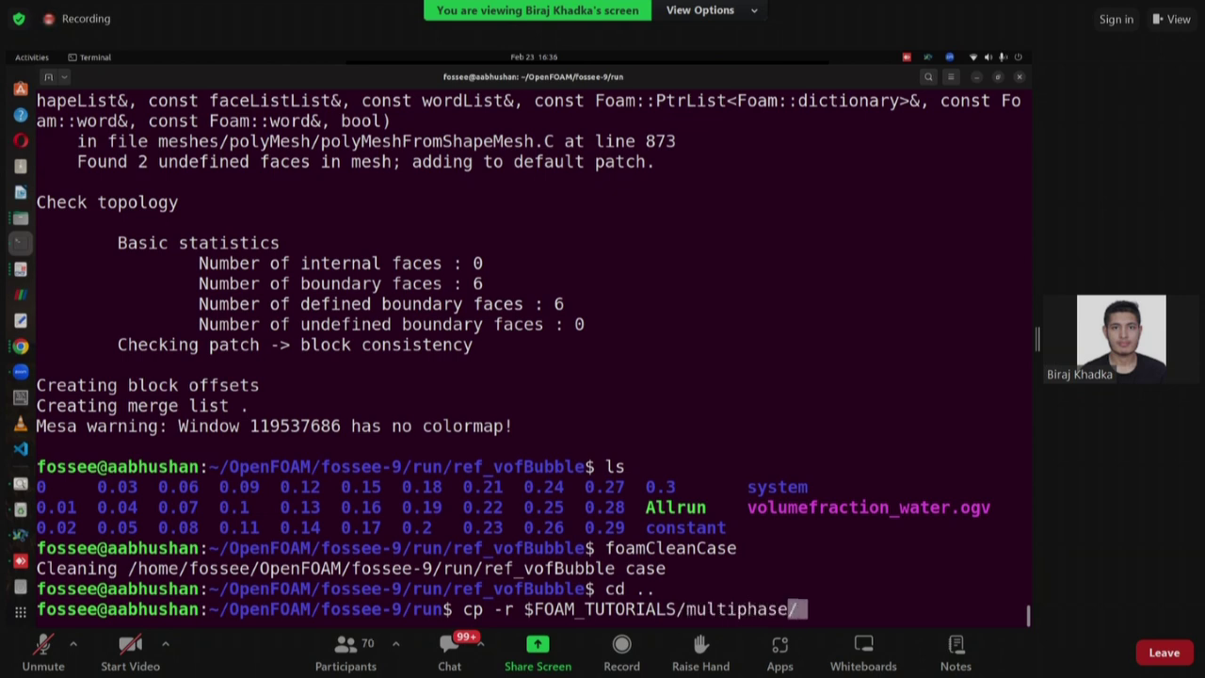
pyautogui.write('interFoam/')
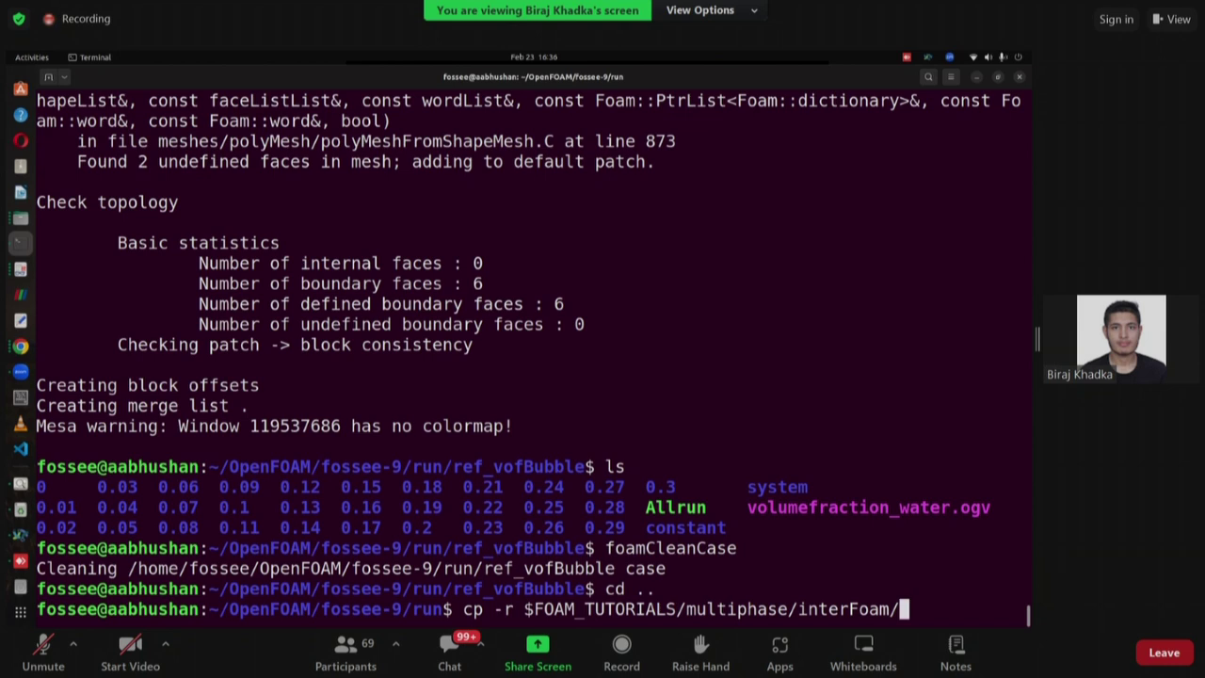
pyautogui.write('lami')
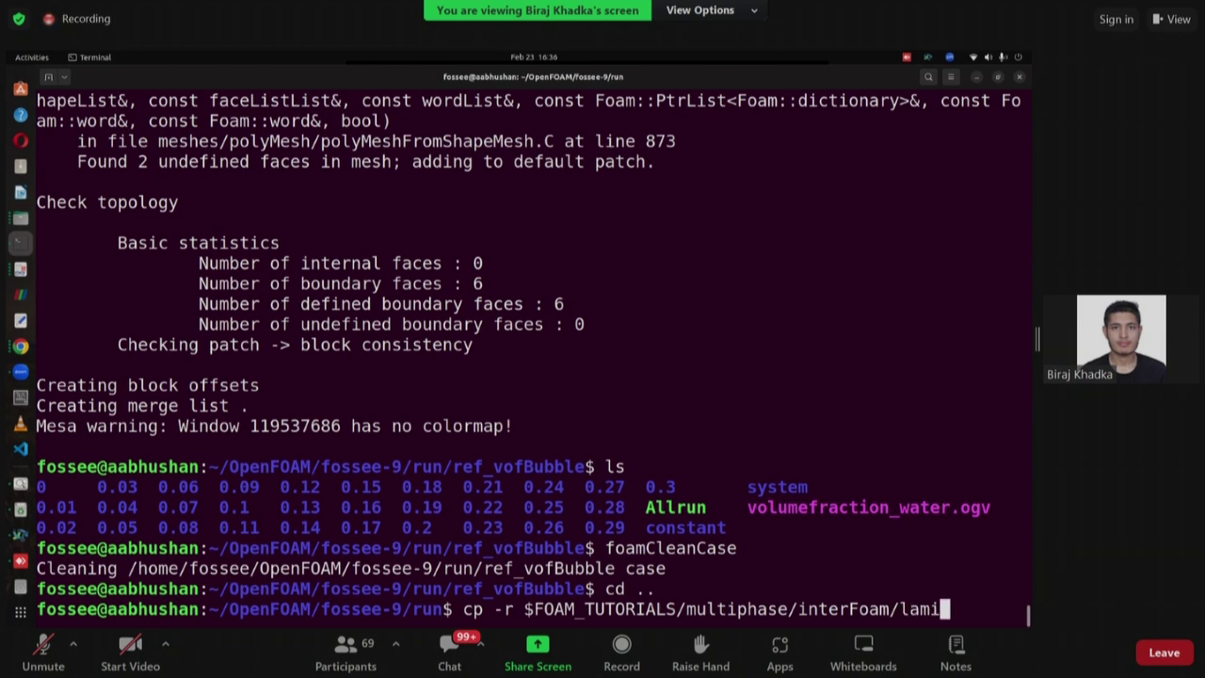
pyautogui.write('nar/d')
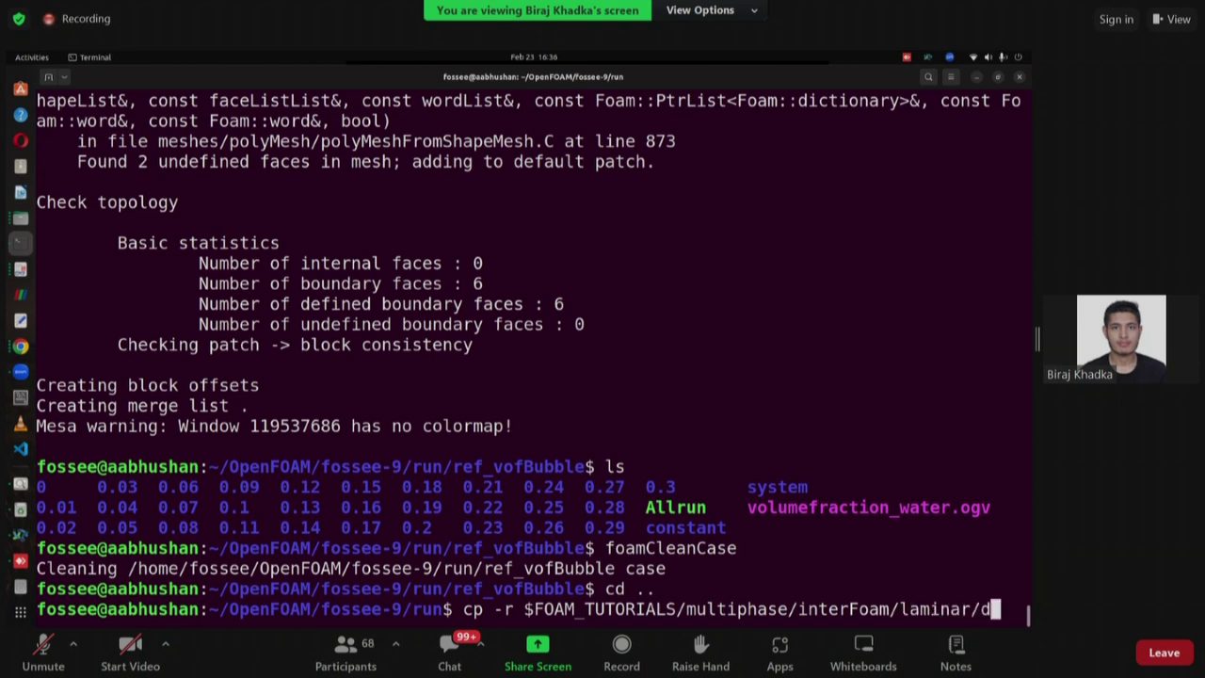
pyautogui.write('amBreak')
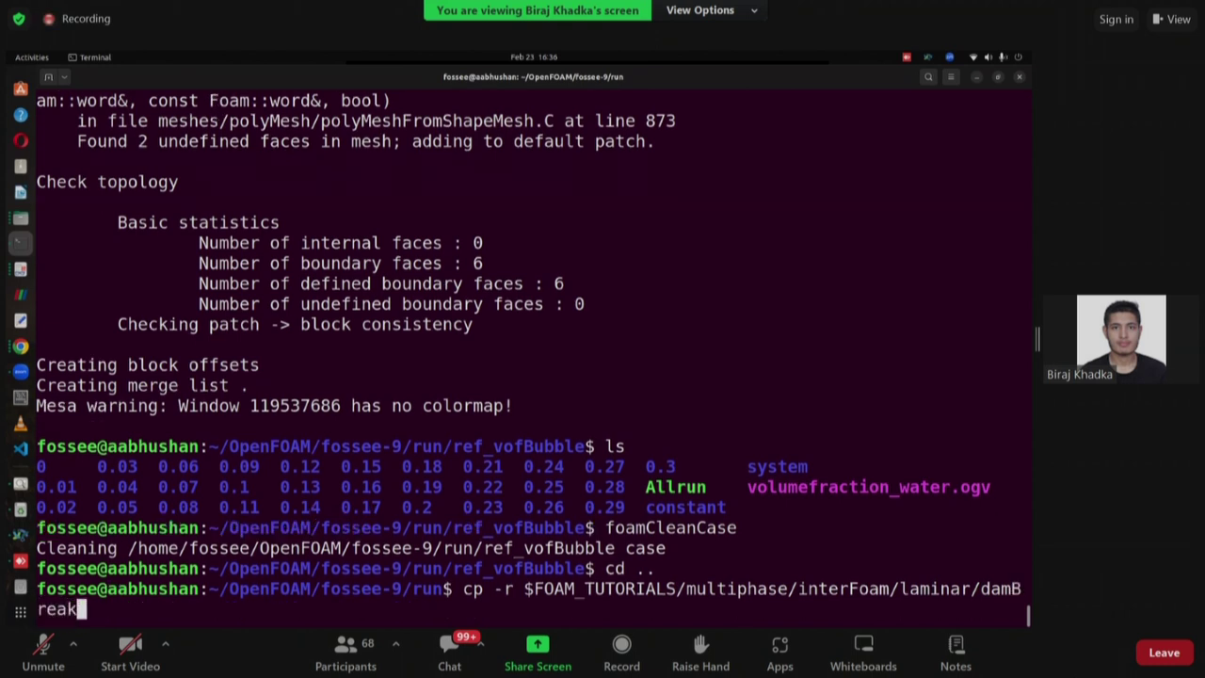
pyautogui.write('/damBreak')
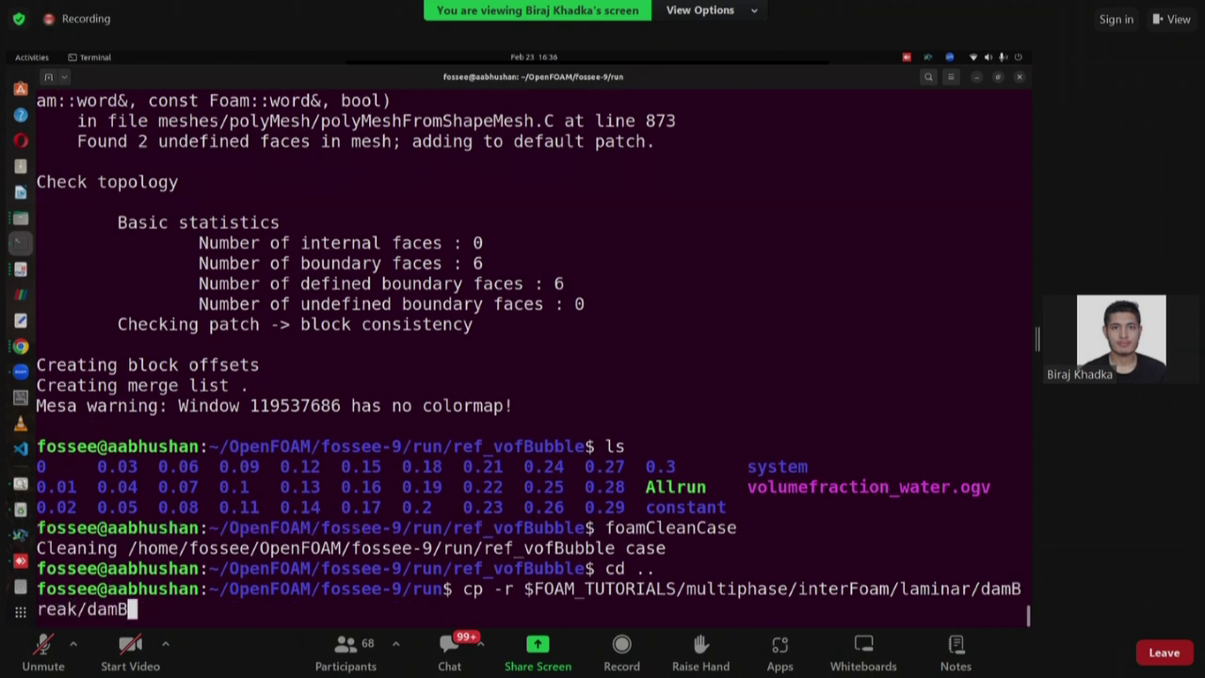
pyautogui.write(' .')
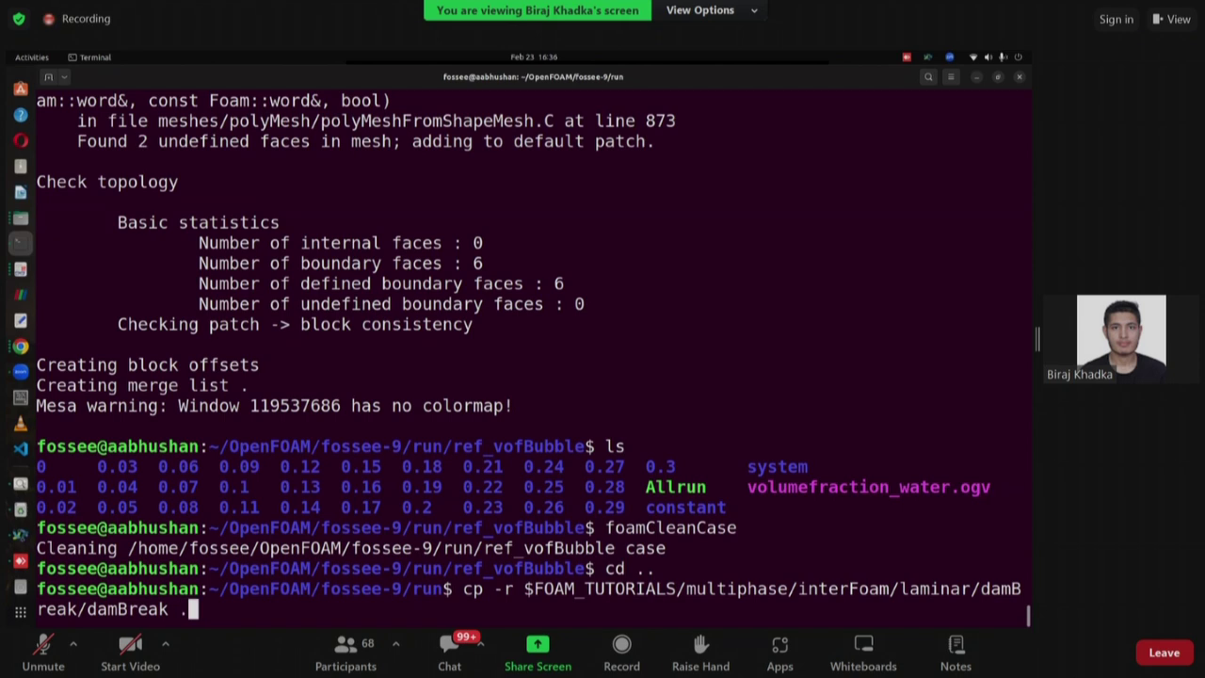
pyautogui.press('Return')
# Change into the copied damBreak case folder.
pyautogui.write('cd dam')
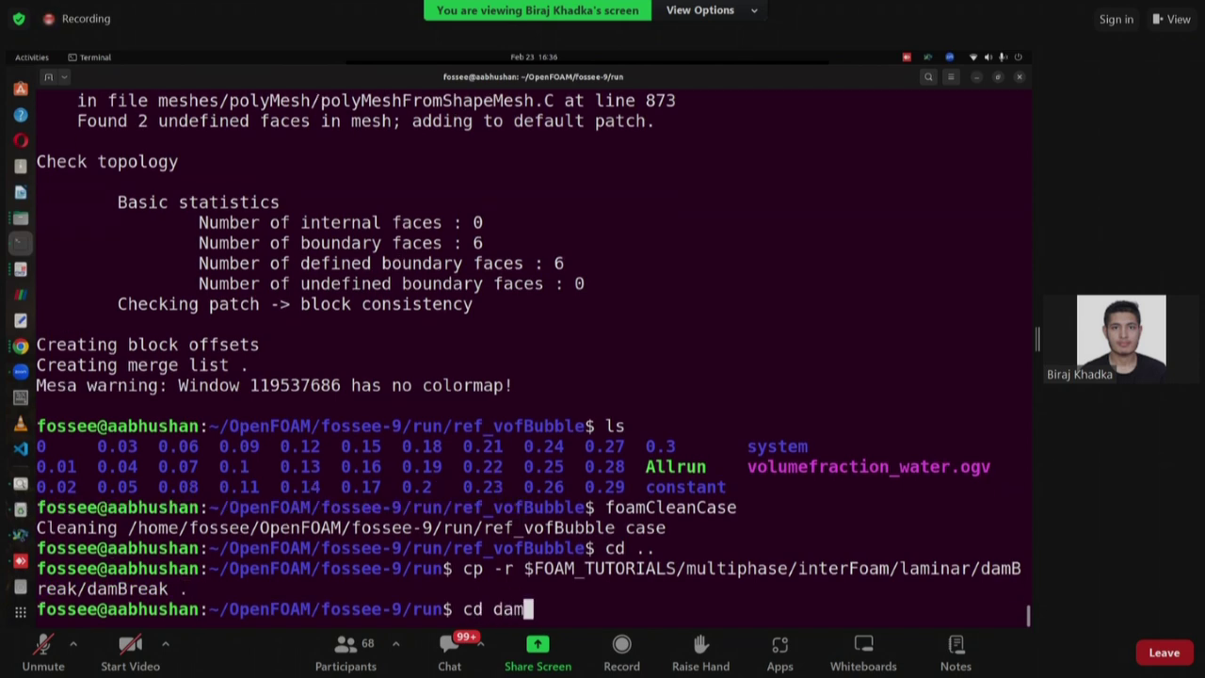
pyautogui.press('Tab')
pyautogui.press('Return')
# List the damBreak case and review system/setFieldsDict's boxToCell region in gedit.
pyautogui.write('ls')
pyautogui.press('Return')
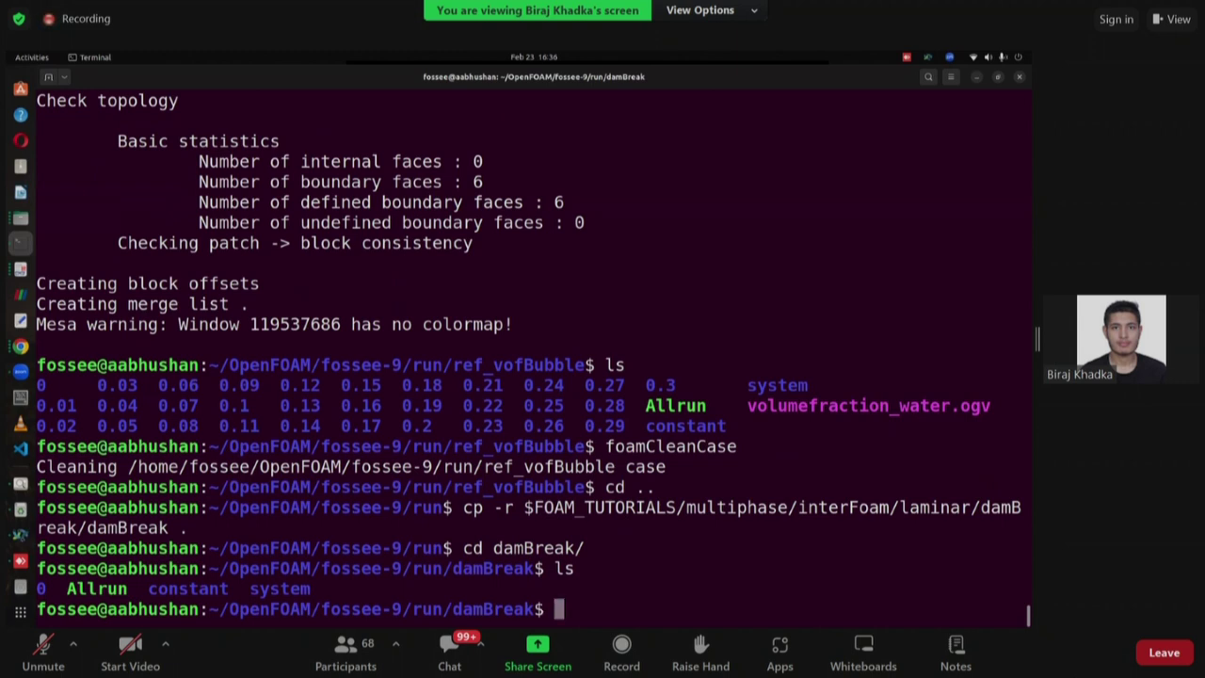
pyautogui.write('gedit')
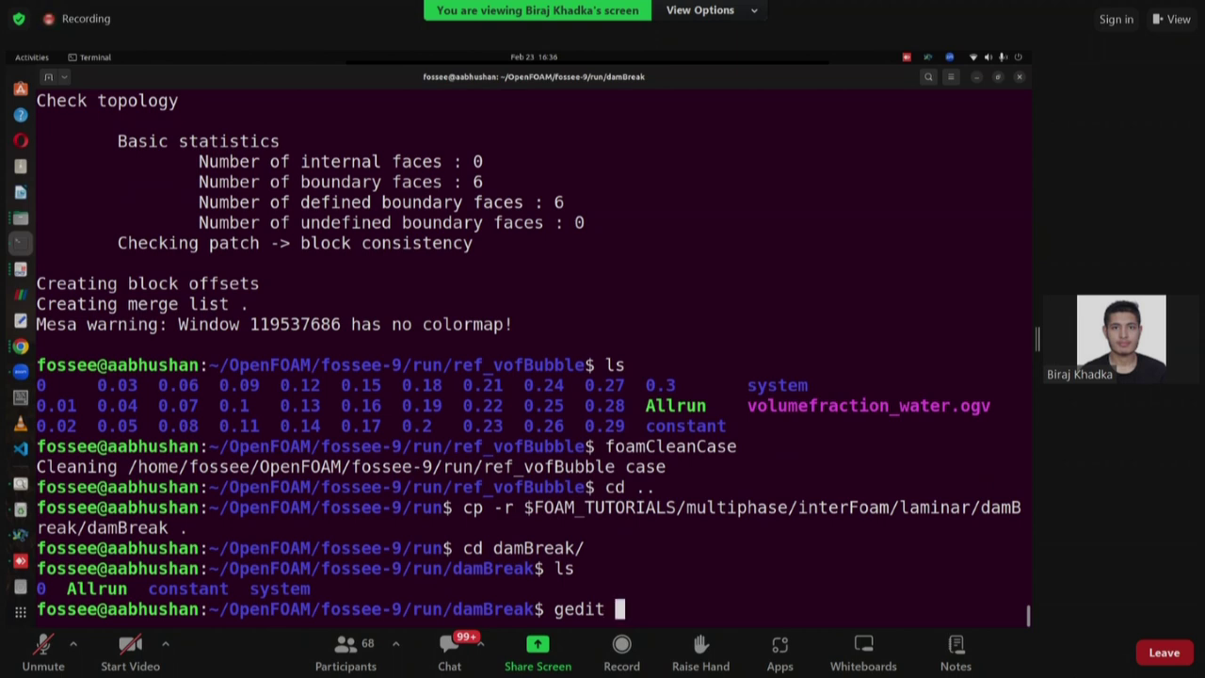
pyautogui.write('sy')
pyautogui.press('Tab')
pyautogui.write('set')
pyautogui.press('Tab')
pyautogui.press('Return')
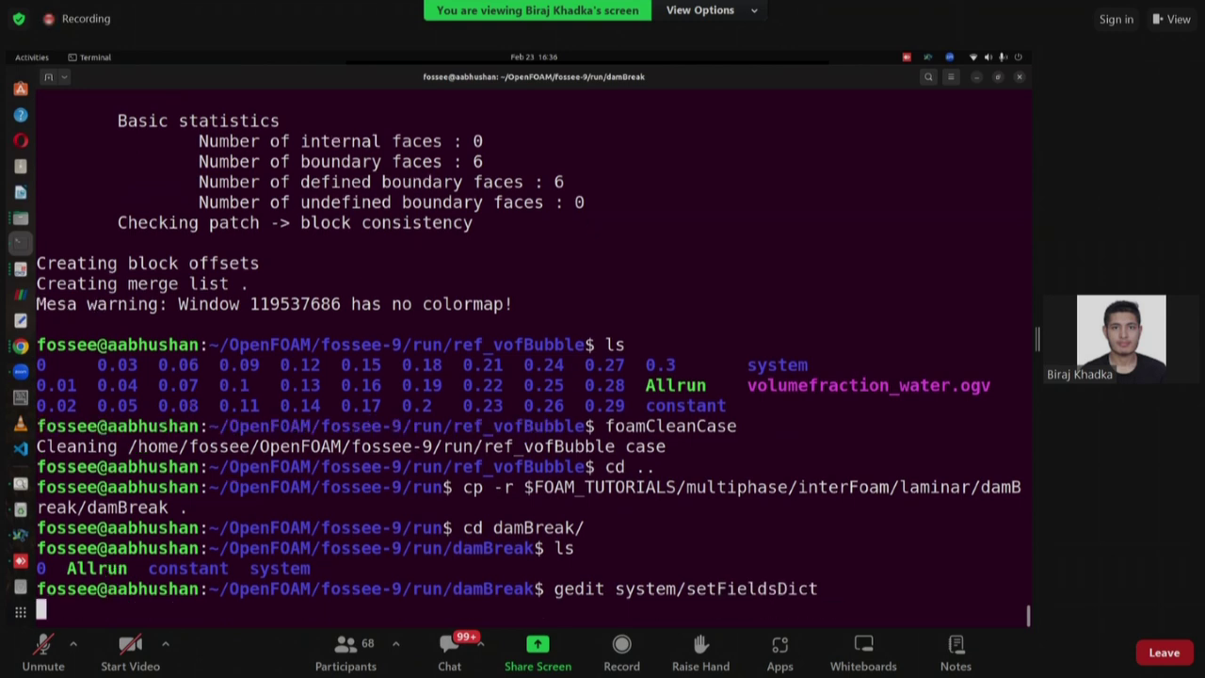
pyautogui.scroll(-3, 325, 431)
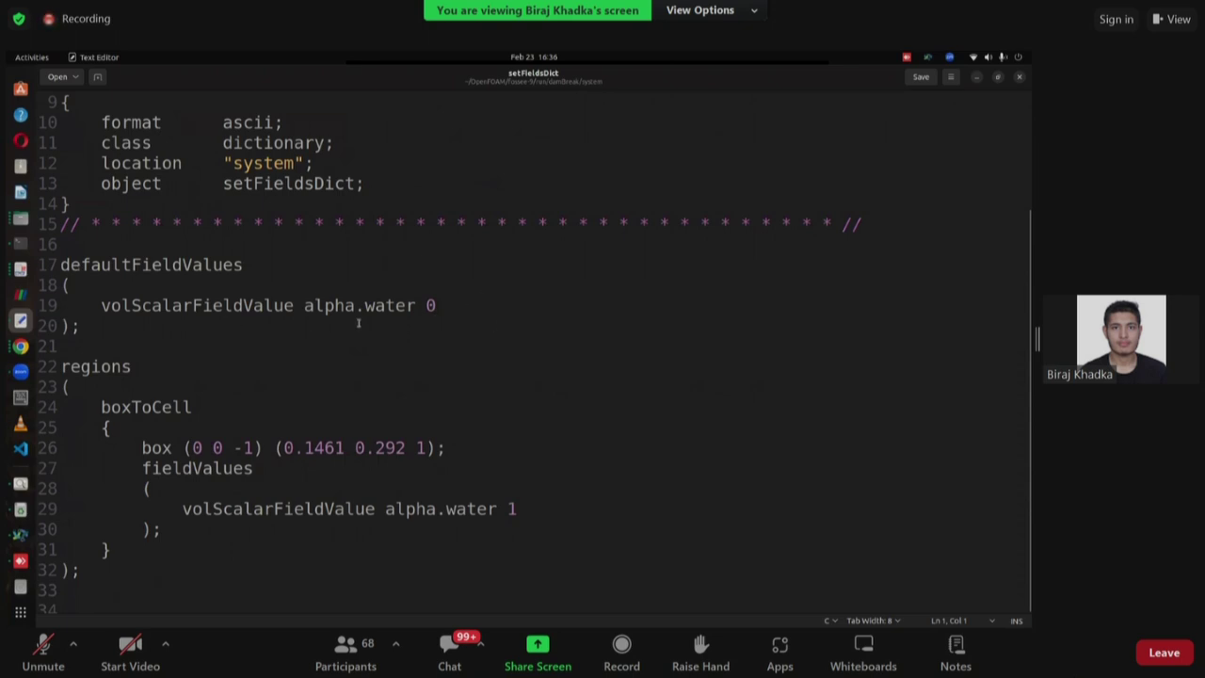
# Stop the gedit job in Terminal and start a new shell tab in the damBreak folder.
pyautogui.click(21, 243)
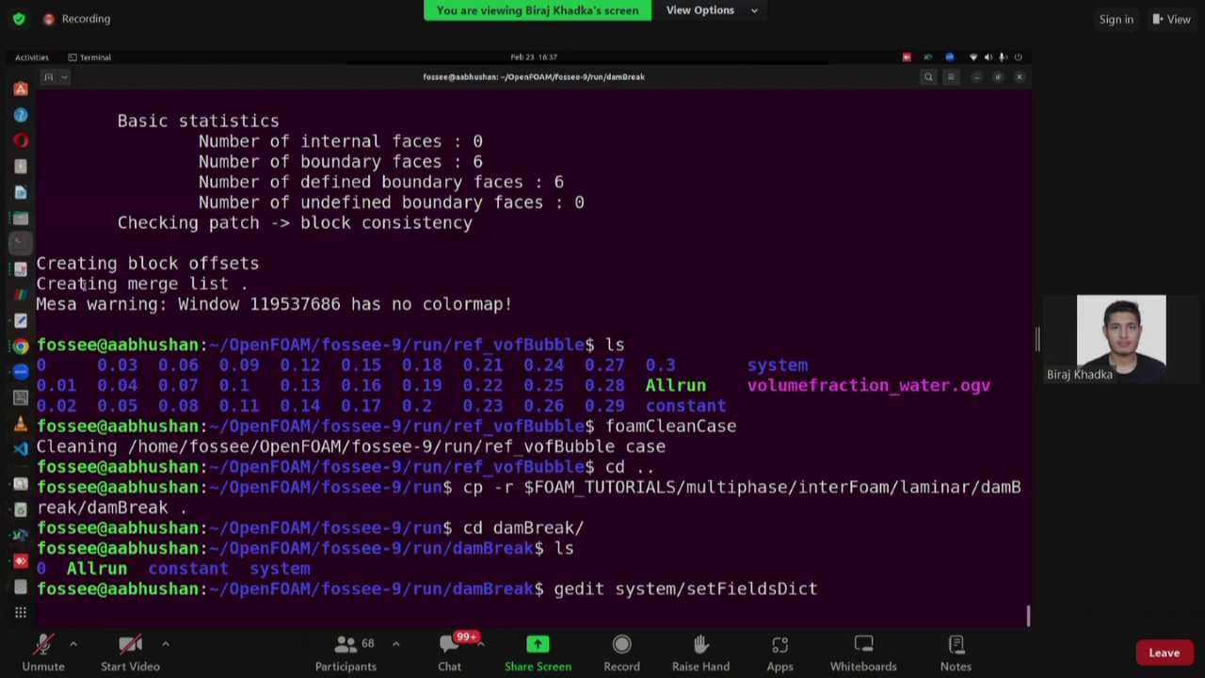
pyautogui.hotkey('ctrl', 'c')
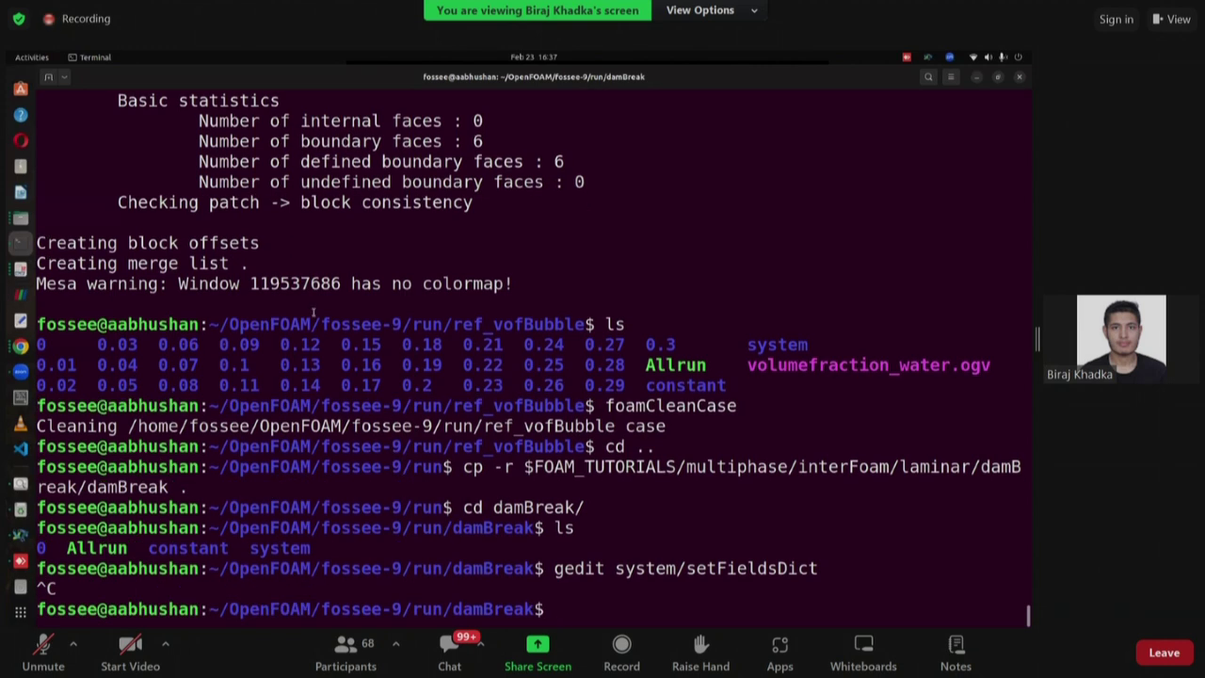
pyautogui.press('Up')
pyautogui.press('Return')
pyautogui.hotkey('ctrl', 'c')
pyautogui.press('Up')
pyautogui.press('Return')
pyautogui.hotkey('ctrl', 'c')
pyautogui.press('Up')
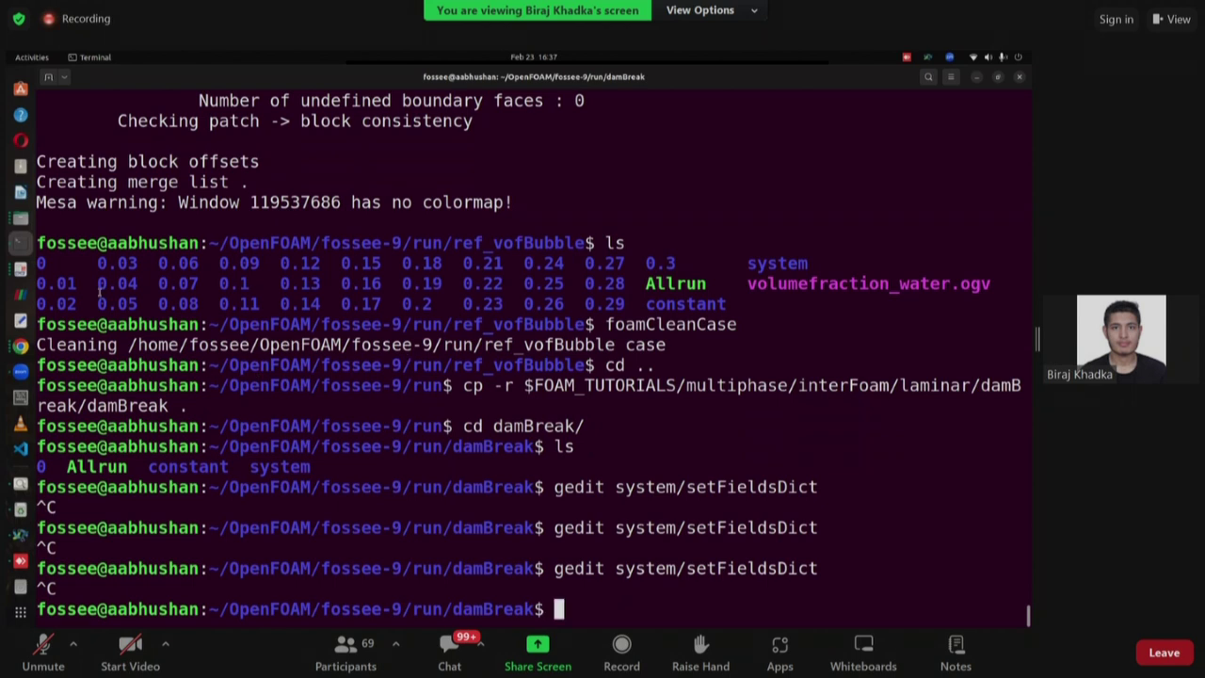
pyautogui.click(47, 77)
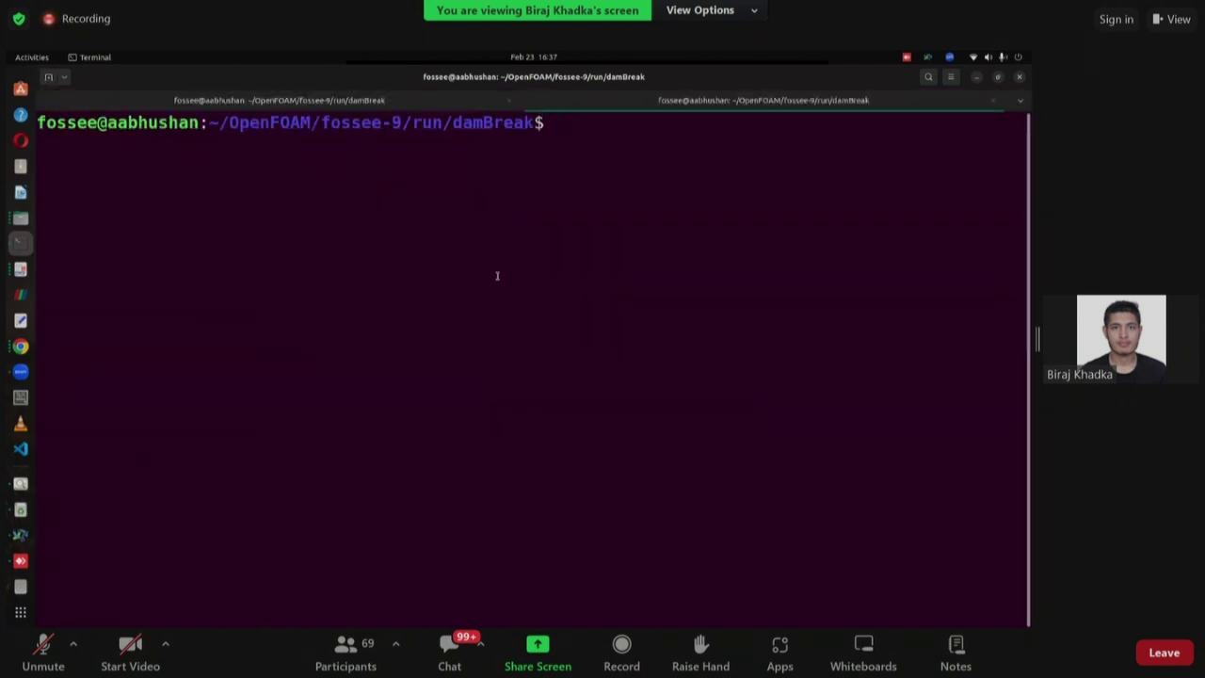
# Load the OpenFOAM 9 environment with of9 in the new tab.
pyautogui.write('blockM')
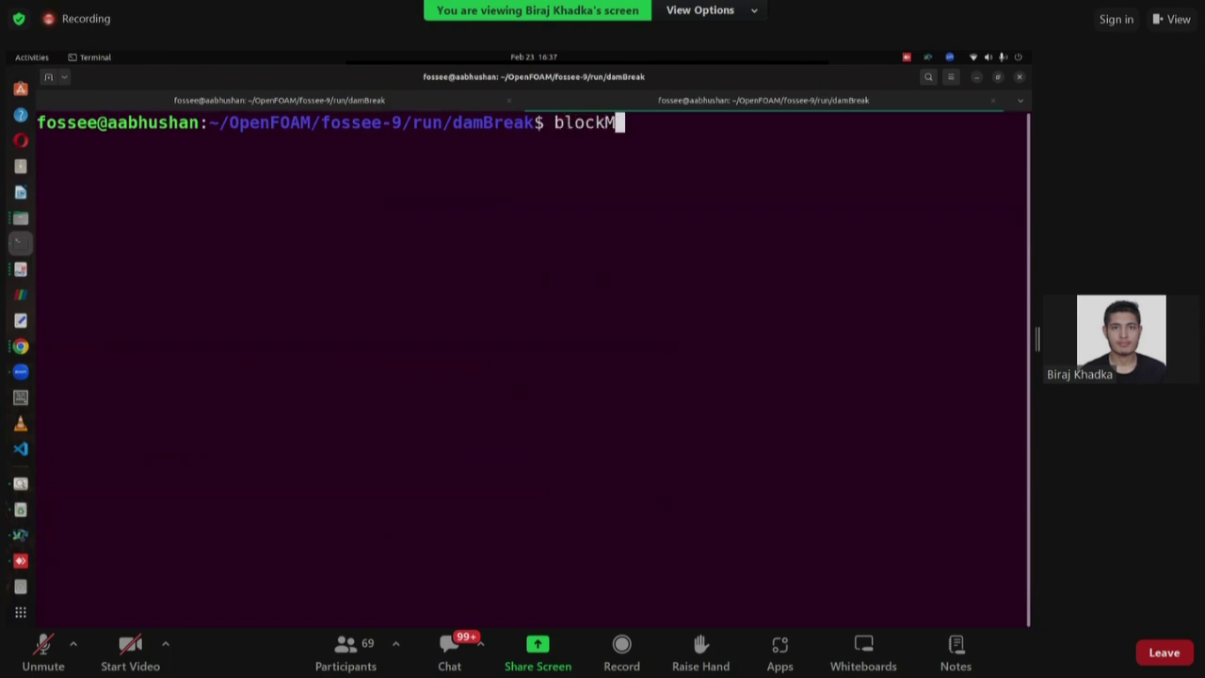
pyautogui.press('BackSpace')
pyautogui.press('BackSpace')
pyautogui.press('BackSpace')
pyautogui.press('BackSpace')
pyautogui.press('BackSpace')
pyautogui.press('BackSpace')
pyautogui.write('of9')
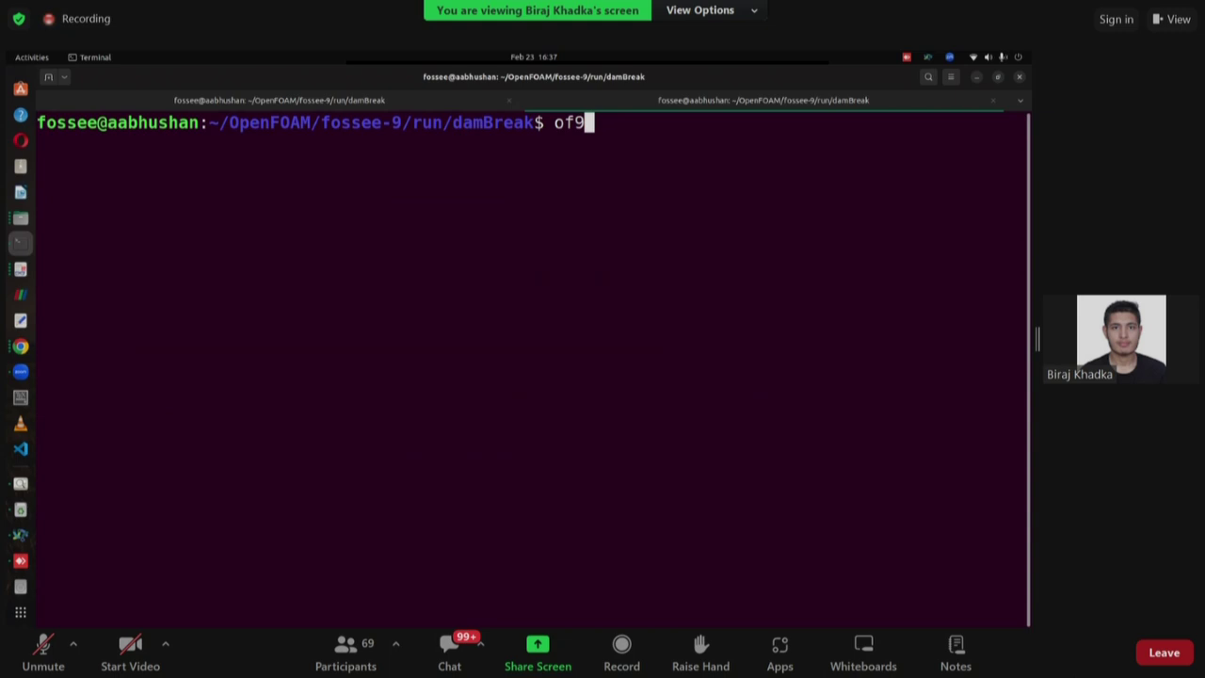
pyautogui.press('Return')
# Run blockMesh to build the 2268-cell damBreak mesh, then launch paraFoam.
pyautogui.write('bl')
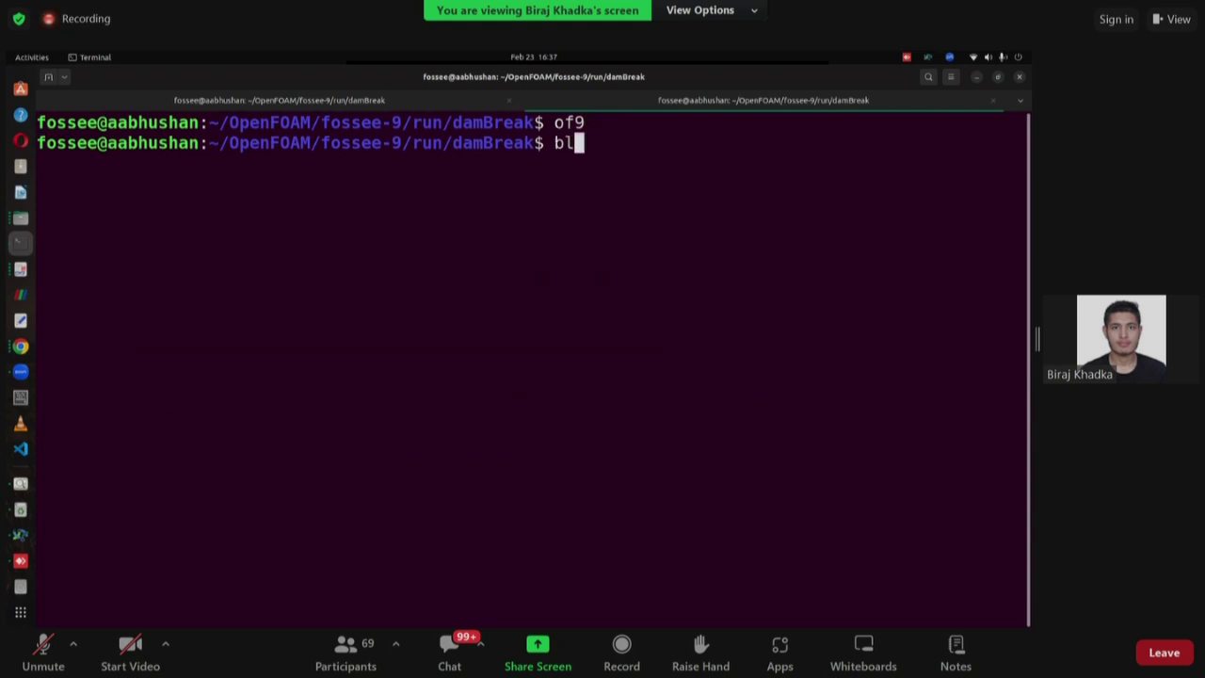
pyautogui.write('ockM')
pyautogui.press('Tab')
pyautogui.press('Return')
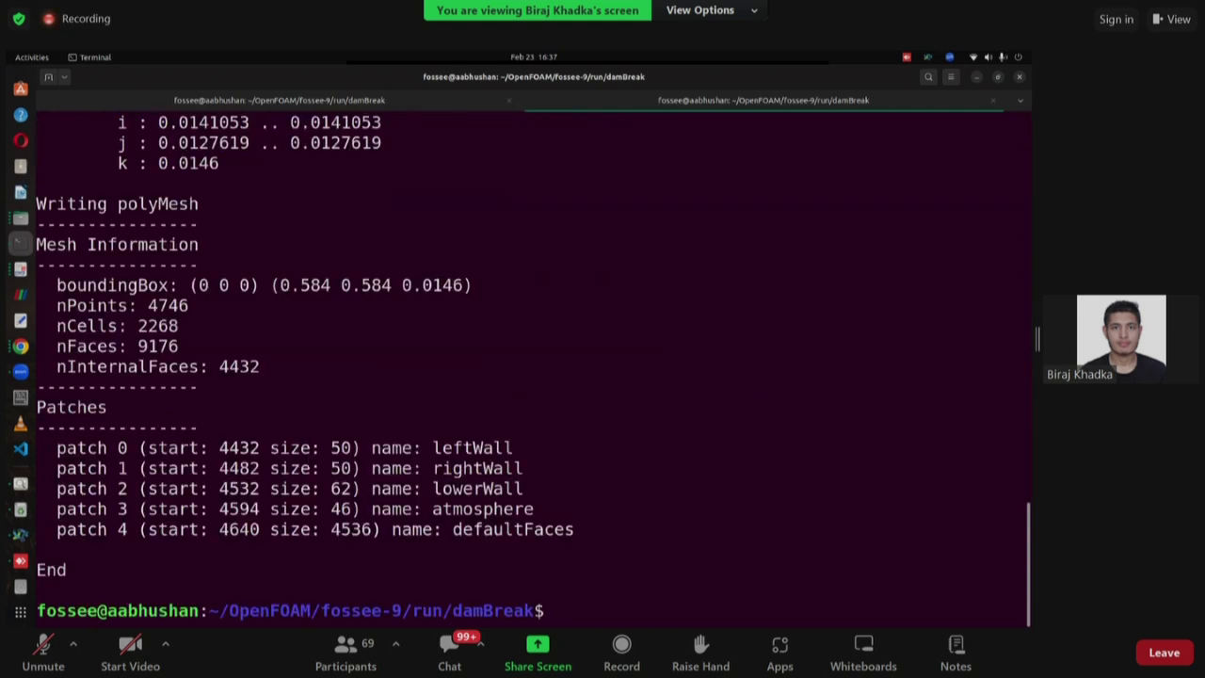
pyautogui.write('paraFoam')
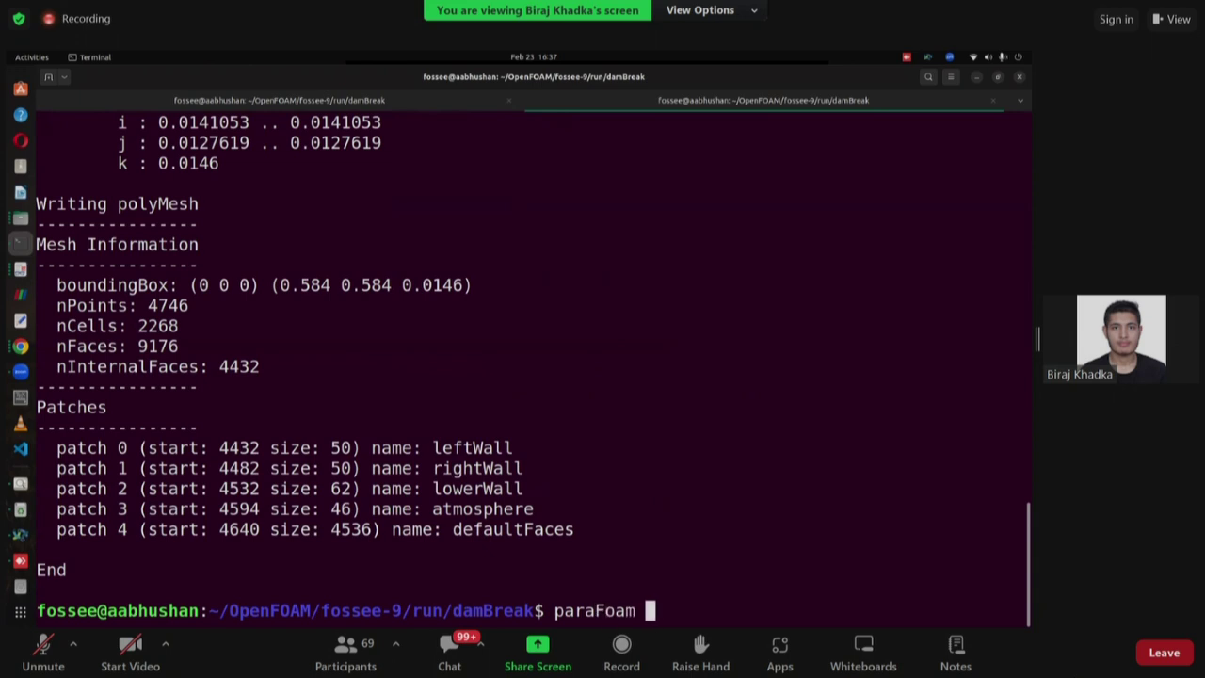
pyautogui.press('Return')
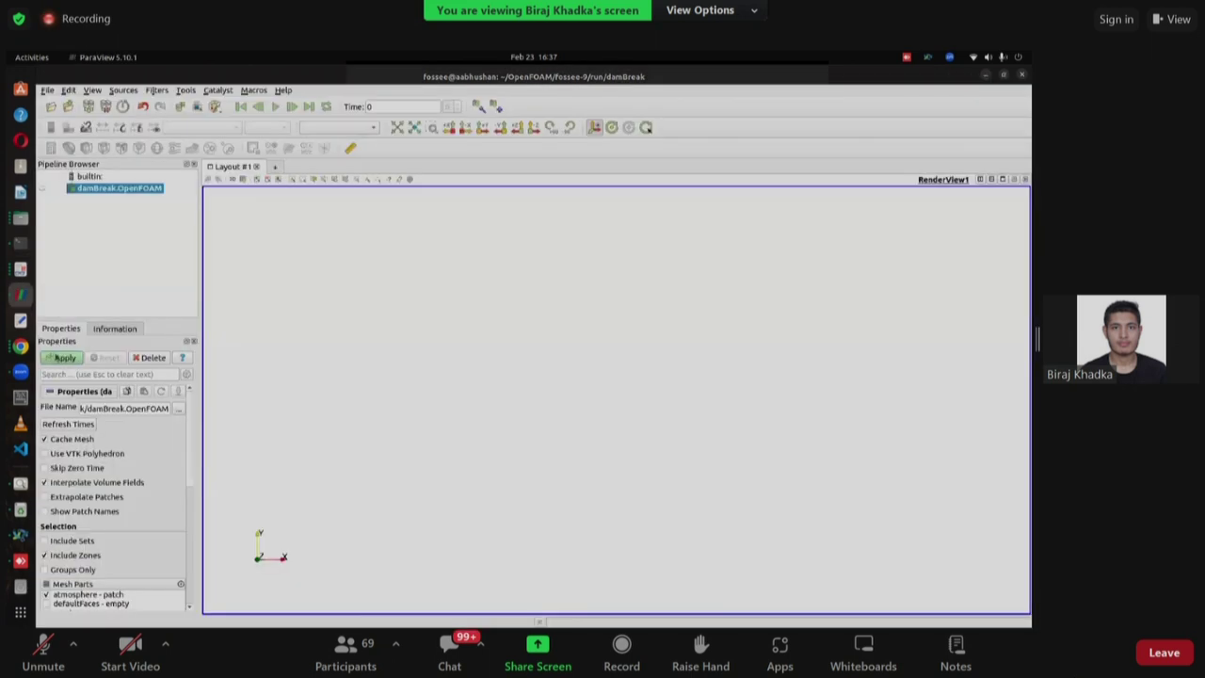
# Apply to display the damBreak mesh, rotate it in 3D, then close ParaView.
pyautogui.click(59, 358)
pyautogui.moveTo(536, 382); pyautogui.dragTo(641, 397)
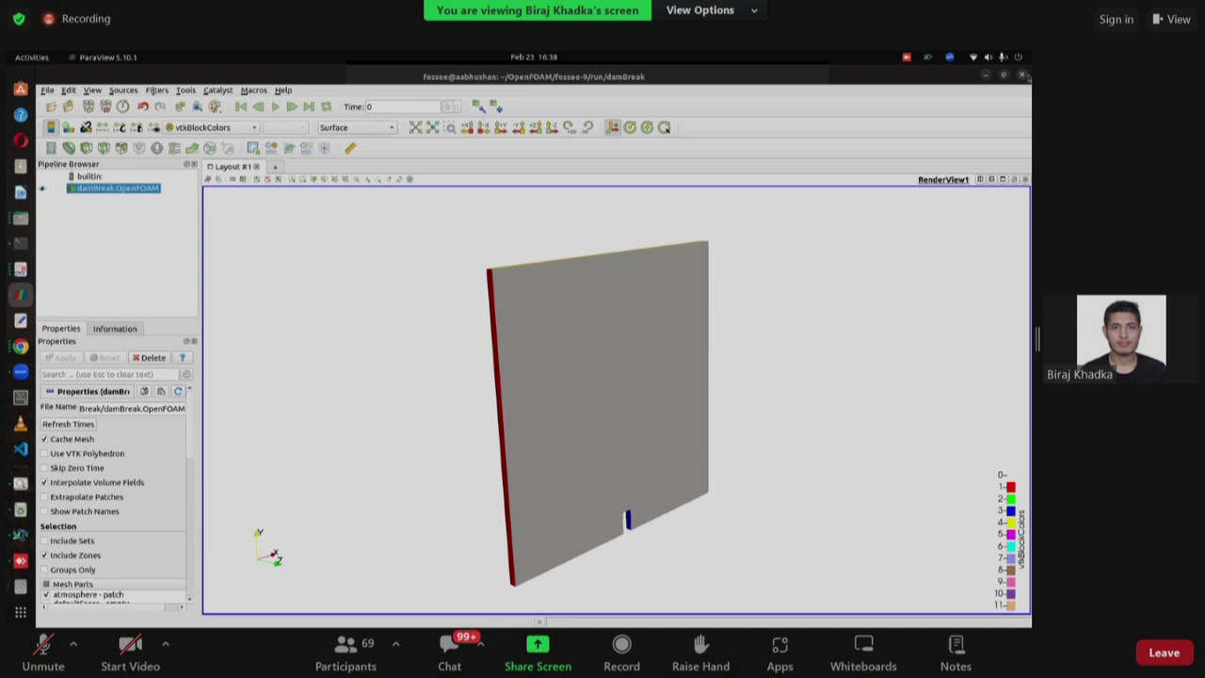
pyautogui.moveTo(669, 310)
pyautogui.mouseDown()
pyautogui.moveTo(683, 307)
pyautogui.moveTo(675, 312)
pyautogui.mouseUp()
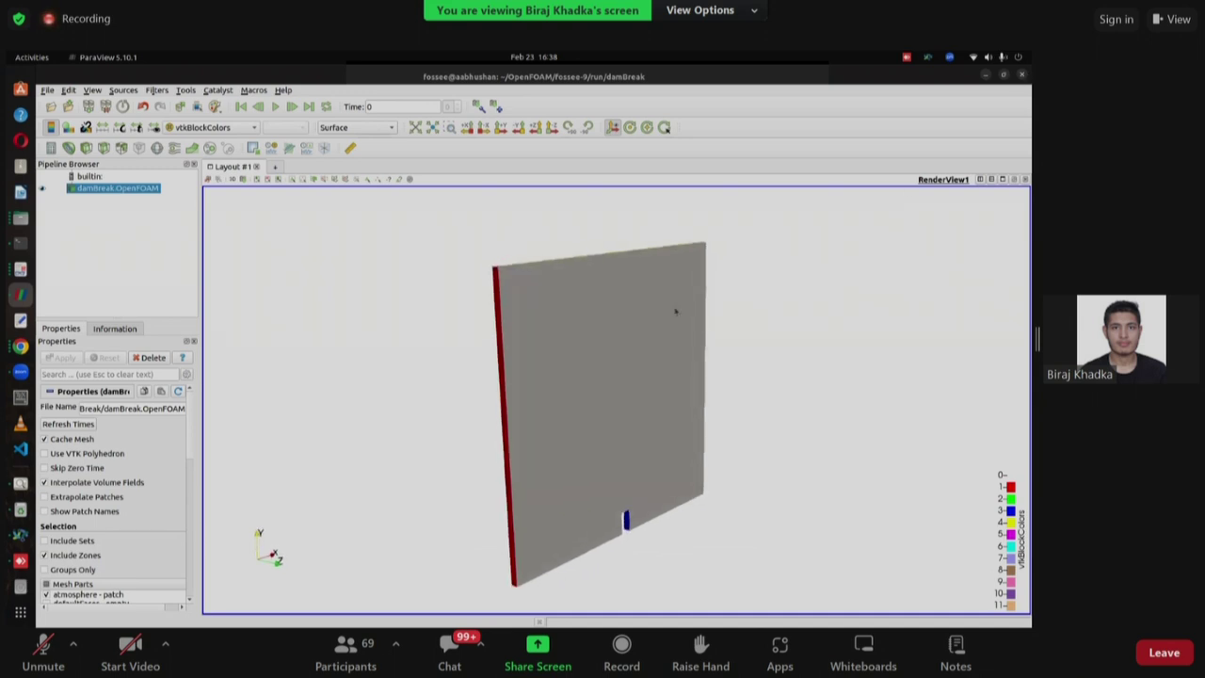
pyautogui.click(1021, 75)
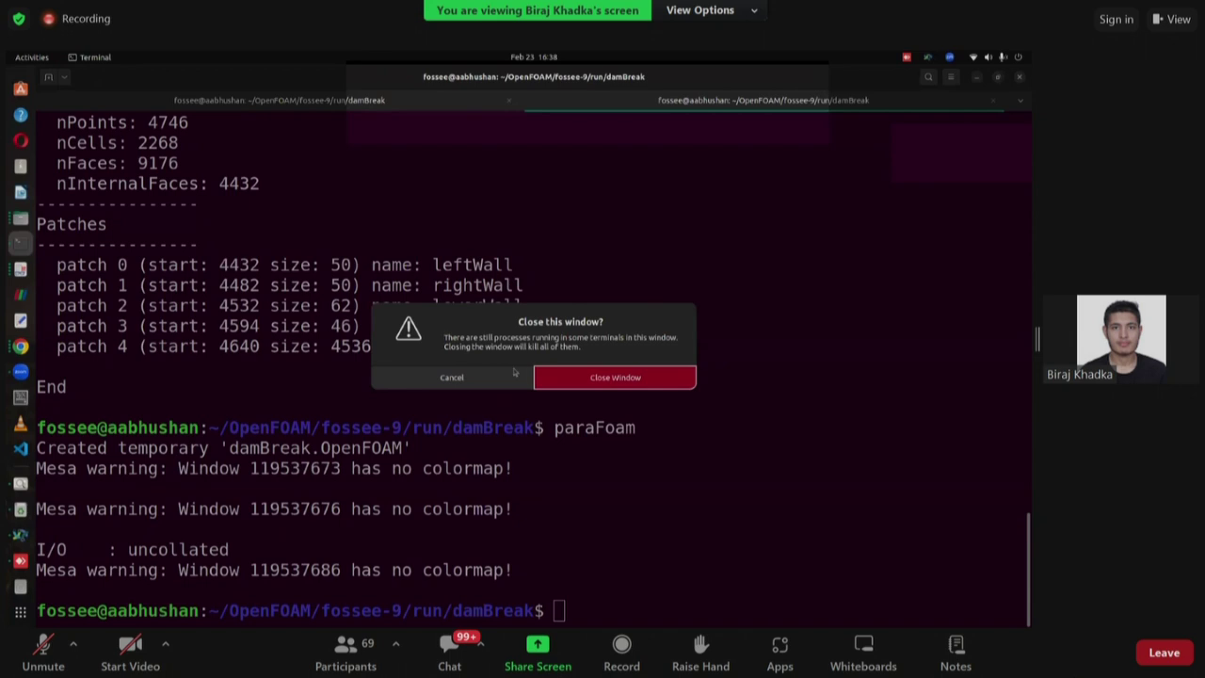
# Cancel the close-window prompt and relaunch ParaView with paraFoam -block.
pyautogui.click(564, 370)
pyautogui.press('Up')
pyautogui.write('-block')
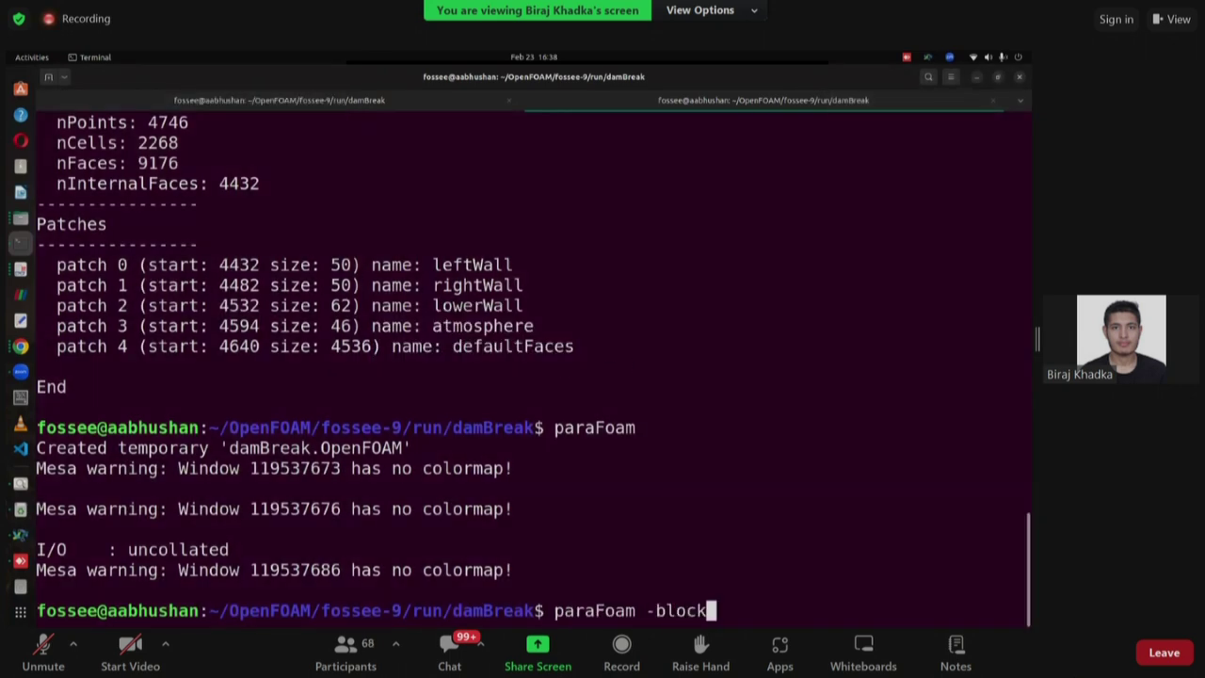
pyautogui.press('Return')
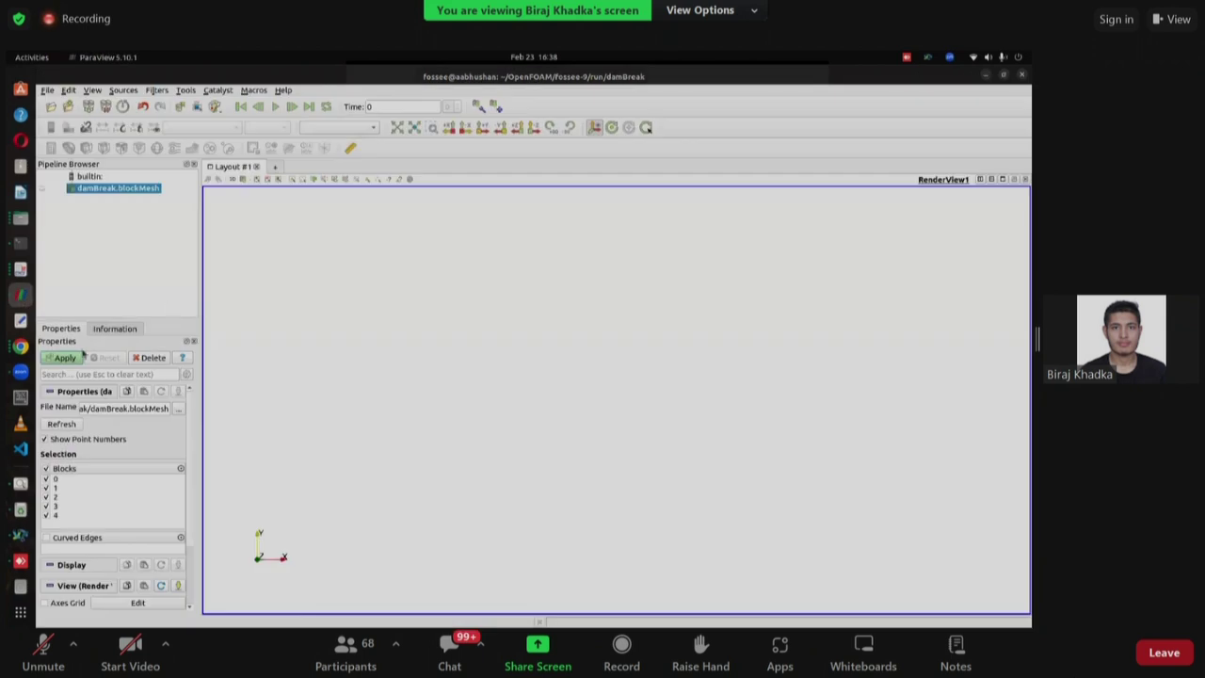
# Apply to show damBreak's five coloured blocks, rotate to a frontal view, and return to Terminal.
pyautogui.click(64, 358)
pyautogui.moveTo(554, 373); pyautogui.dragTo(525, 427)
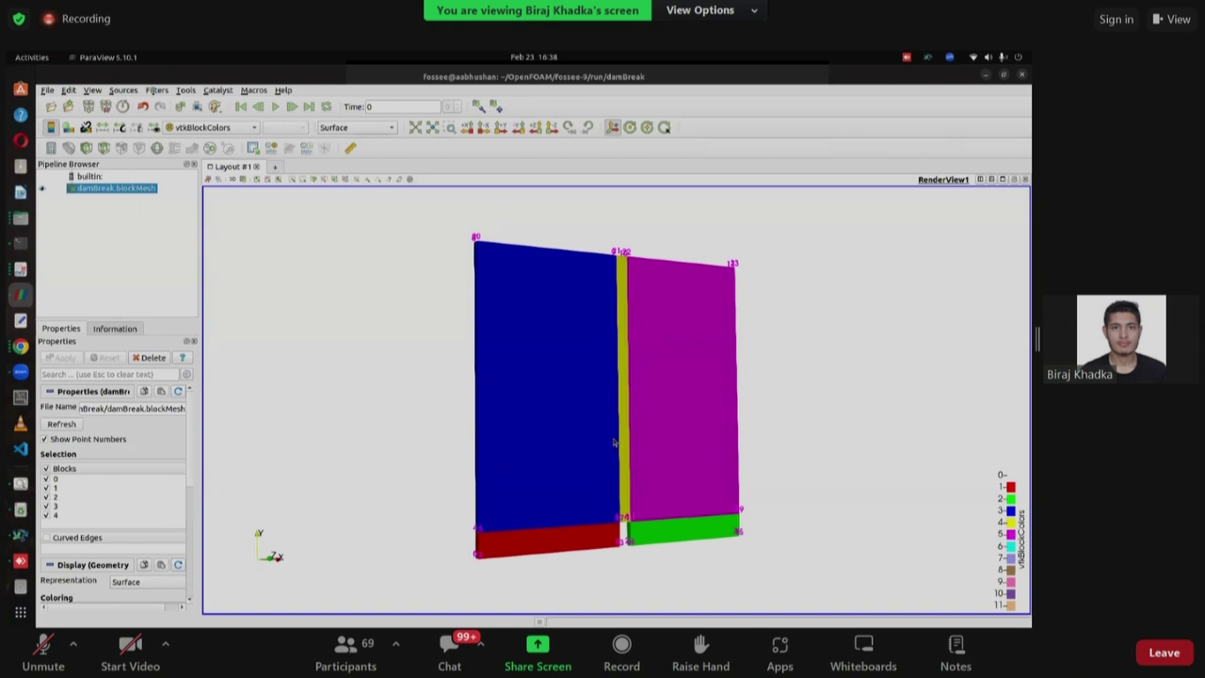
pyautogui.moveTo(620, 449)
pyautogui.mouseDown()
pyautogui.moveTo(614, 440)
pyautogui.moveTo(659, 417)
pyautogui.moveTo(621, 439)
pyautogui.mouseUp()
pyautogui.moveTo(534, 466); pyautogui.dragTo(512, 582)
pyautogui.moveTo(583, 481); pyautogui.dragTo(503, 484)
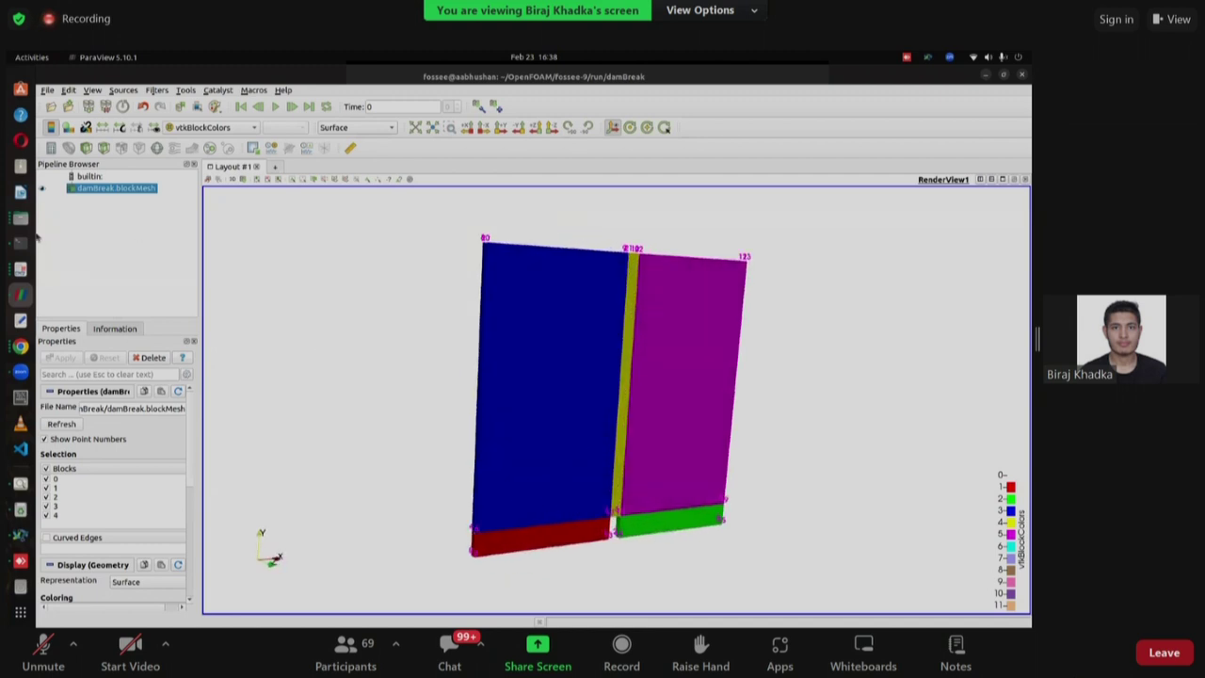
pyautogui.click(21, 243)
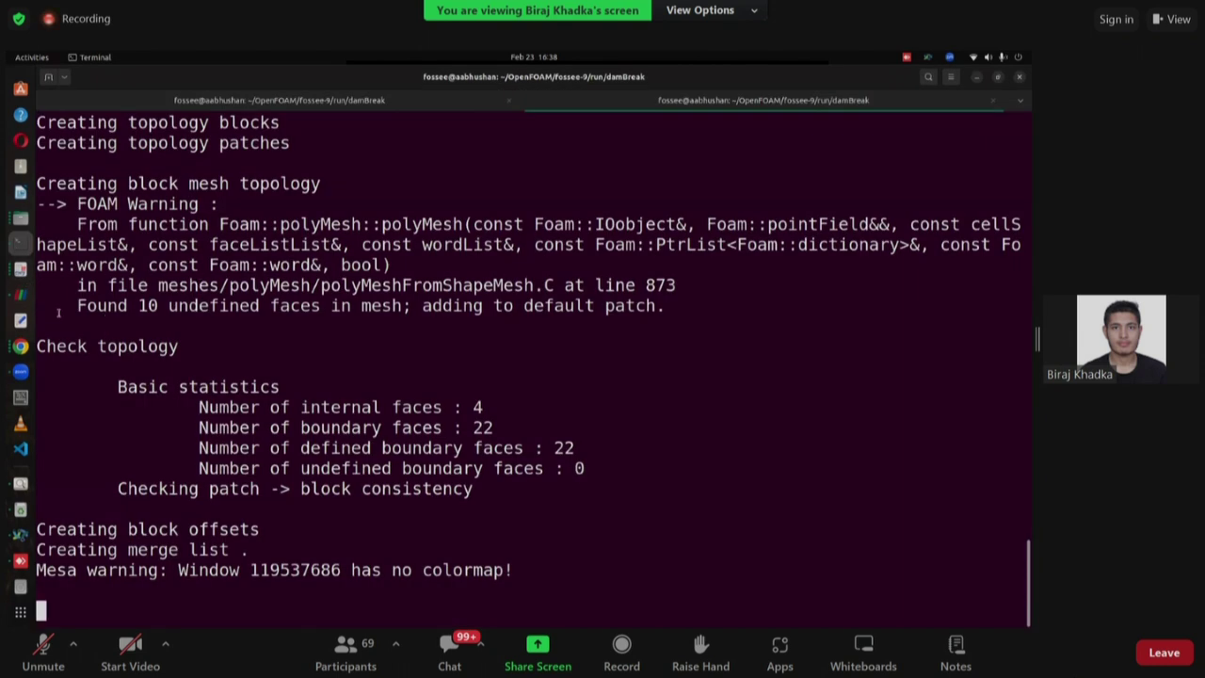
# In a third terminal tab, load of9 and view system/blockMeshDict's vertices and blocks in gedit.
pyautogui.hotkey('ctrl', 'shift', 't')
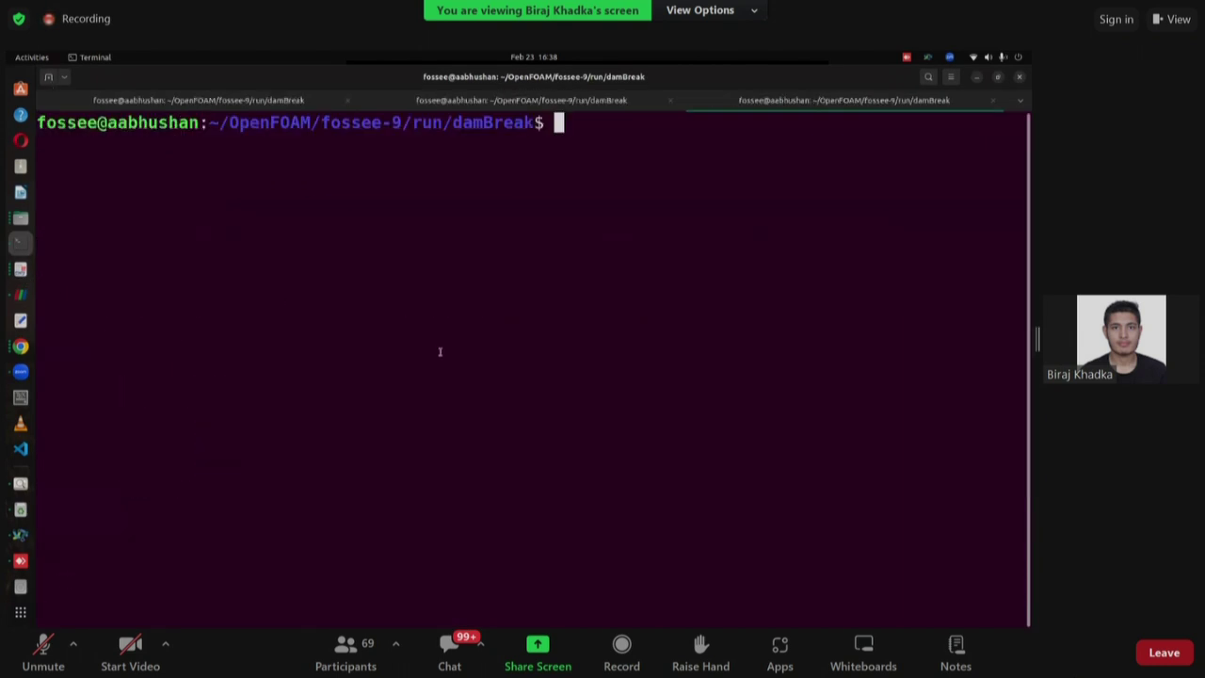
pyautogui.write('of9')
pyautogui.press('Return')
pyautogui.write('gedit system/blockMeshDict')
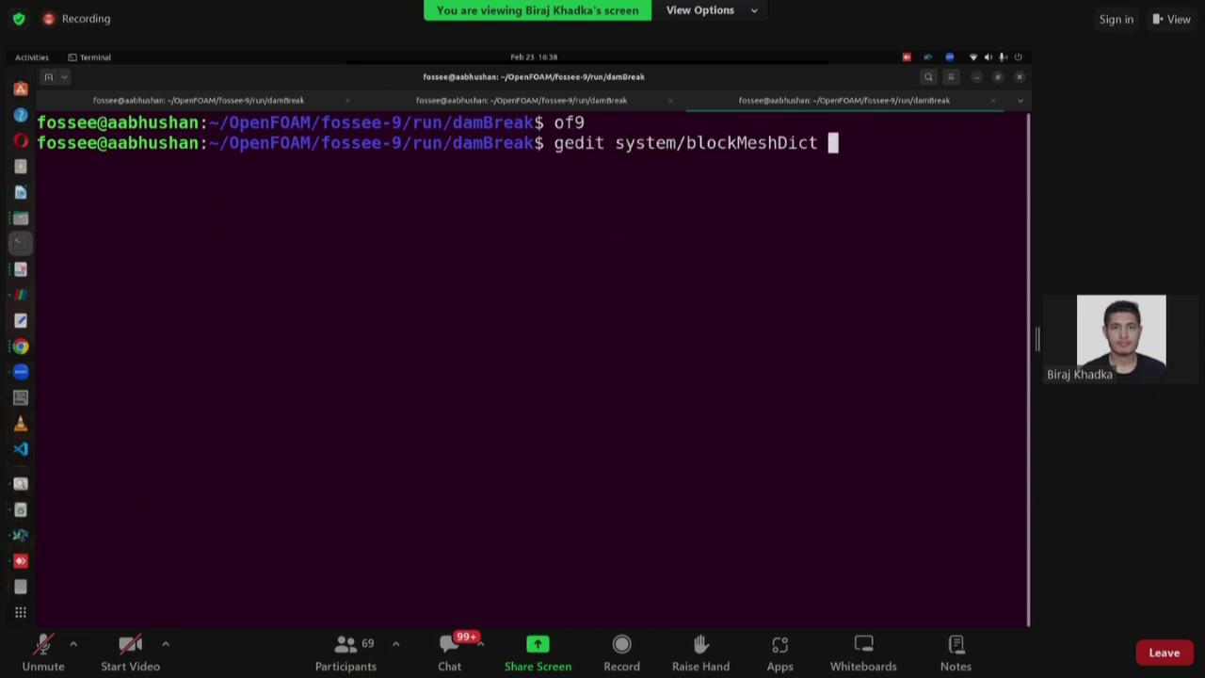
pyautogui.press('Return')
pyautogui.scroll(-15, 417, 403)
pyautogui.scroll(2, 209, 256)
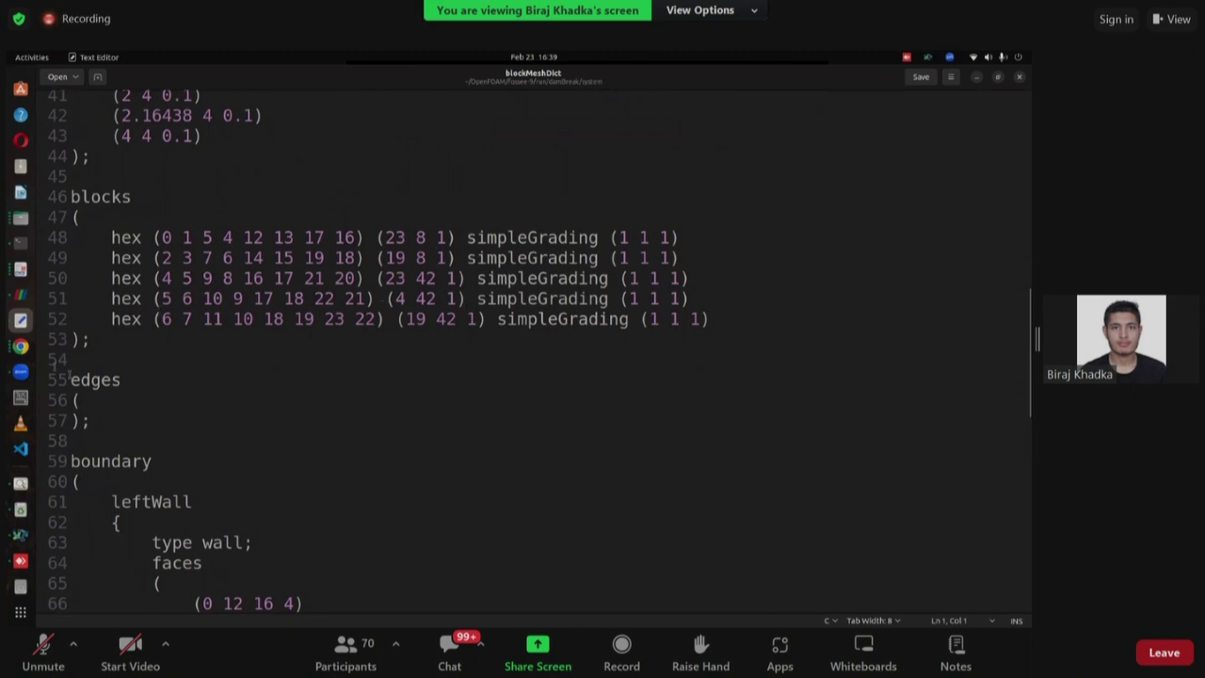
# Show the block mesh as Surface With Edges in a single solid colour.
pyautogui.rightClick(19, 322)
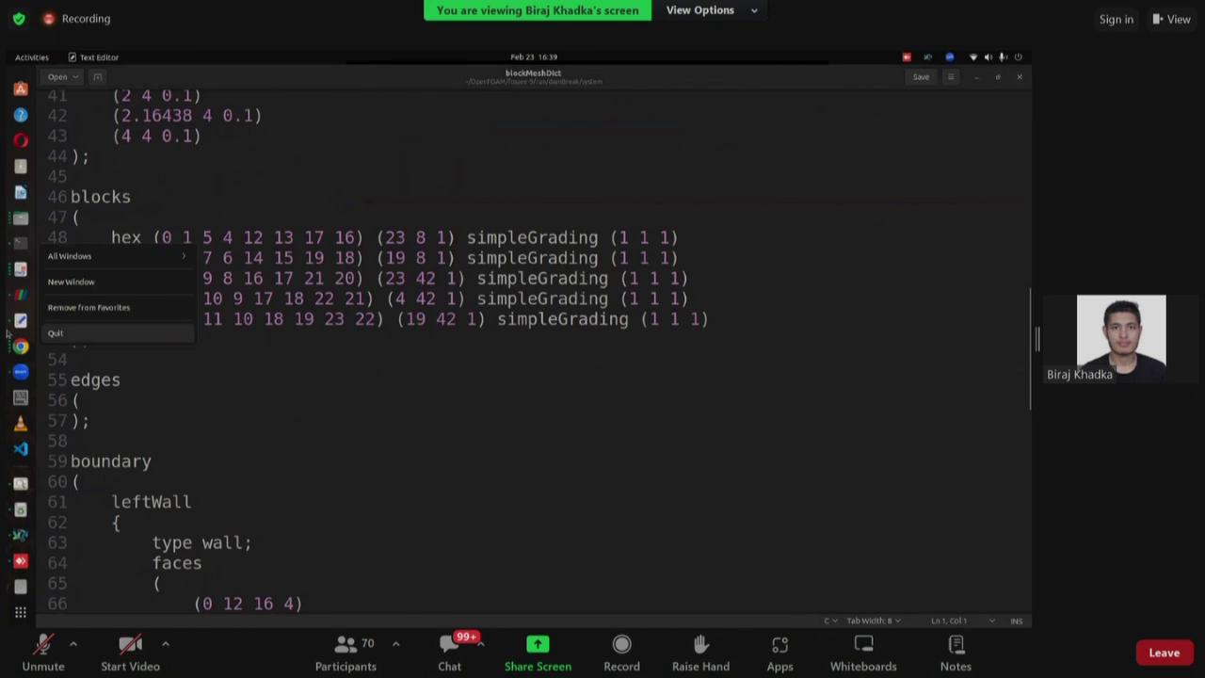
pyautogui.click(21, 293)
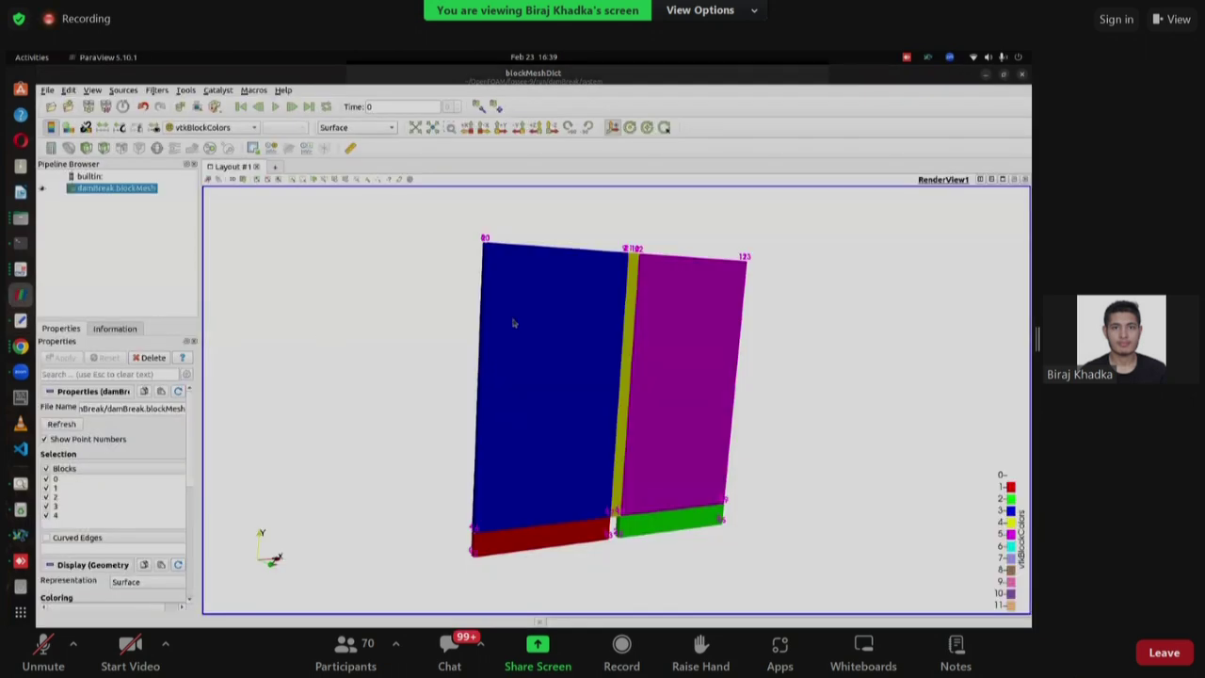
pyautogui.moveTo(559, 311); pyautogui.dragTo(527, 377)
pyautogui.click(388, 132)
pyautogui.click(382, 155)
pyautogui.moveTo(457, 284); pyautogui.dragTo(519, 301)
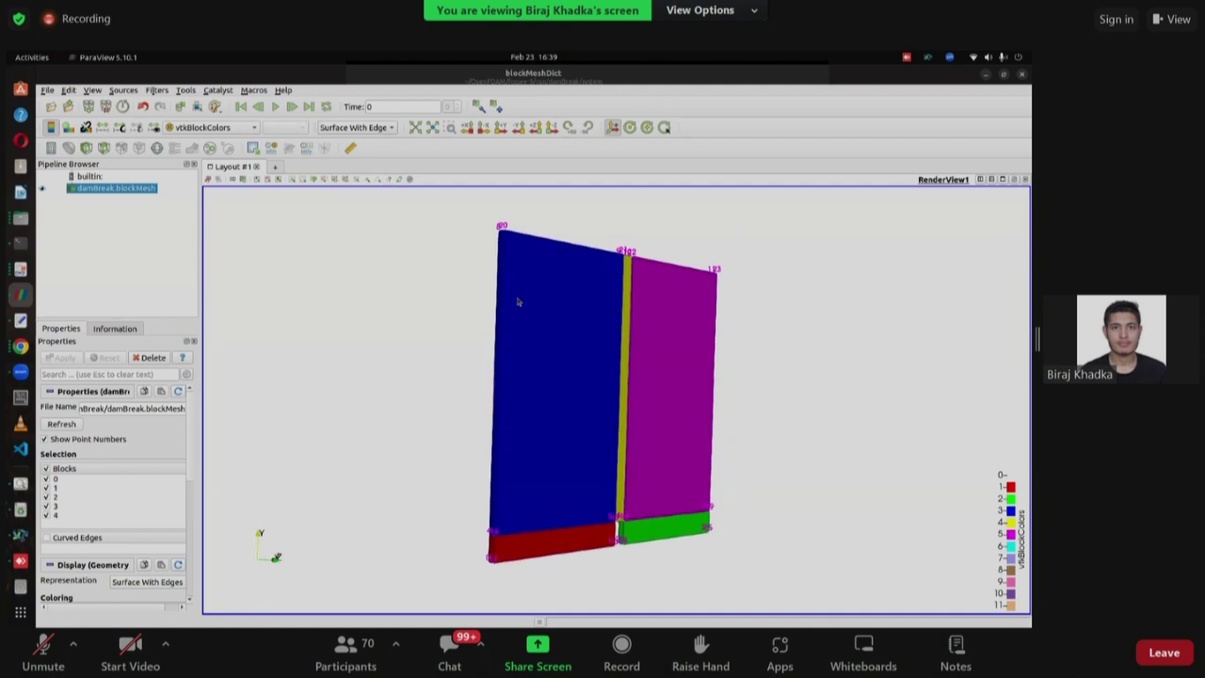
pyautogui.click(235, 127)
pyautogui.click(226, 112)
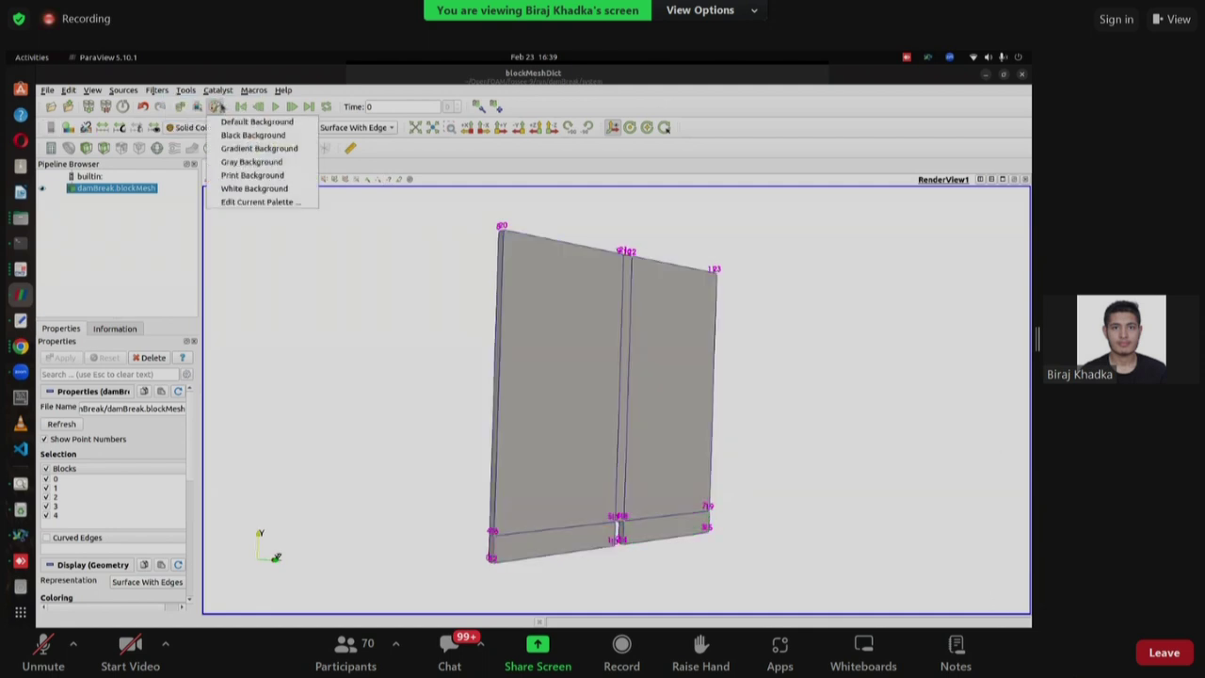
pyautogui.click(516, 299)
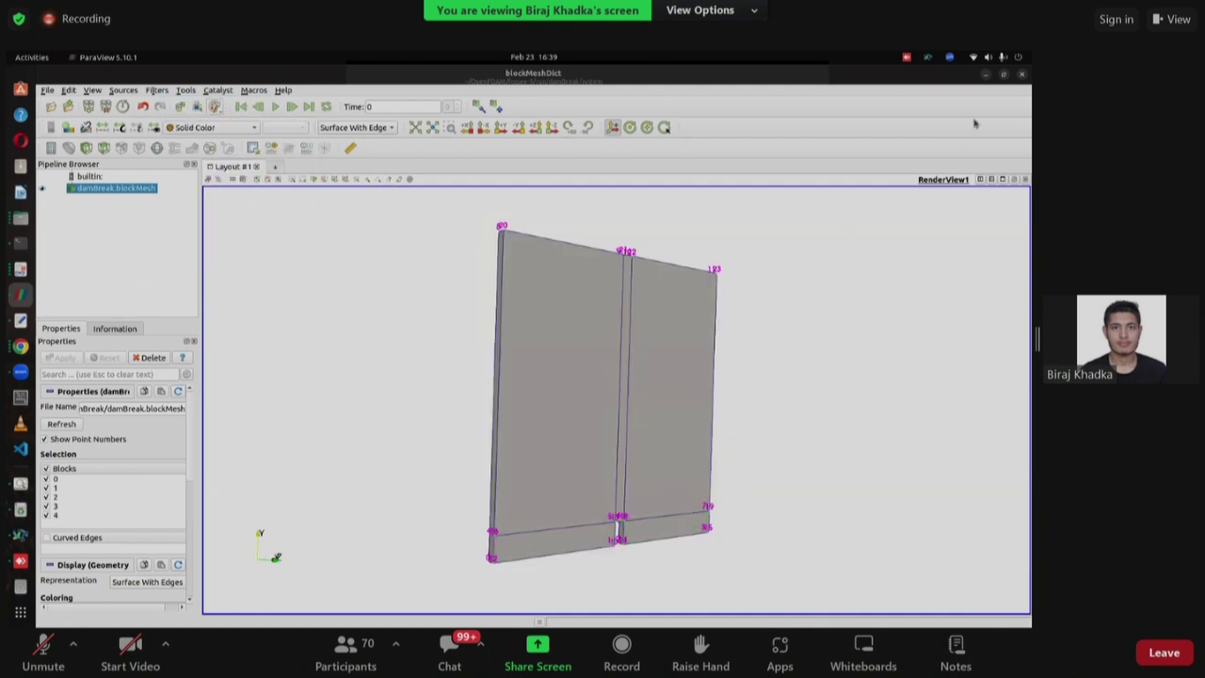
# Close ParaView, stop the gedit job in Terminal, and rerun paraFoam.
pyautogui.click(1022, 74)
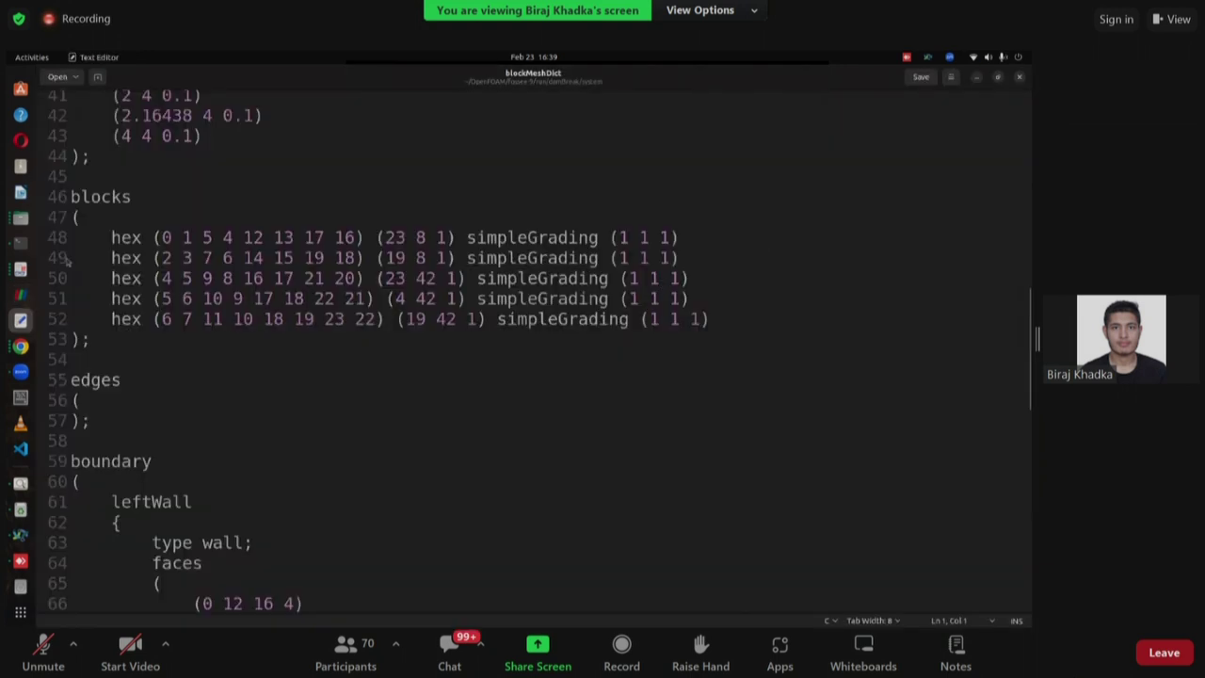
pyautogui.click(21, 243)
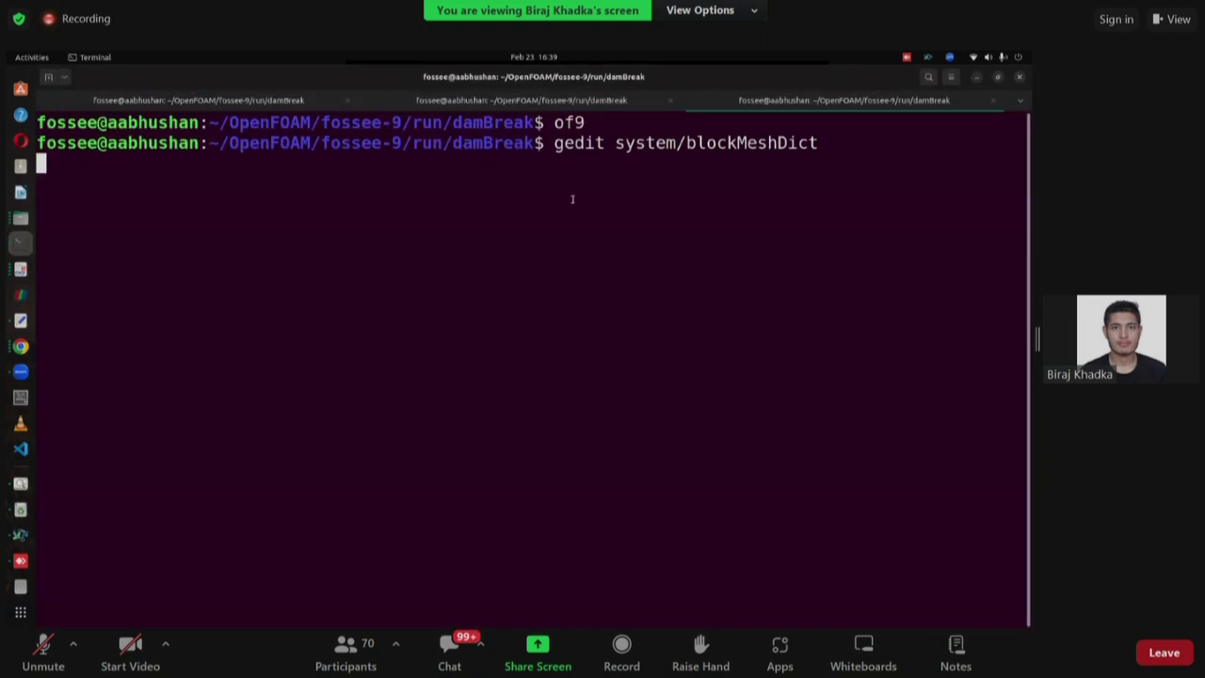
pyautogui.hotkey('ctrl', 'c')
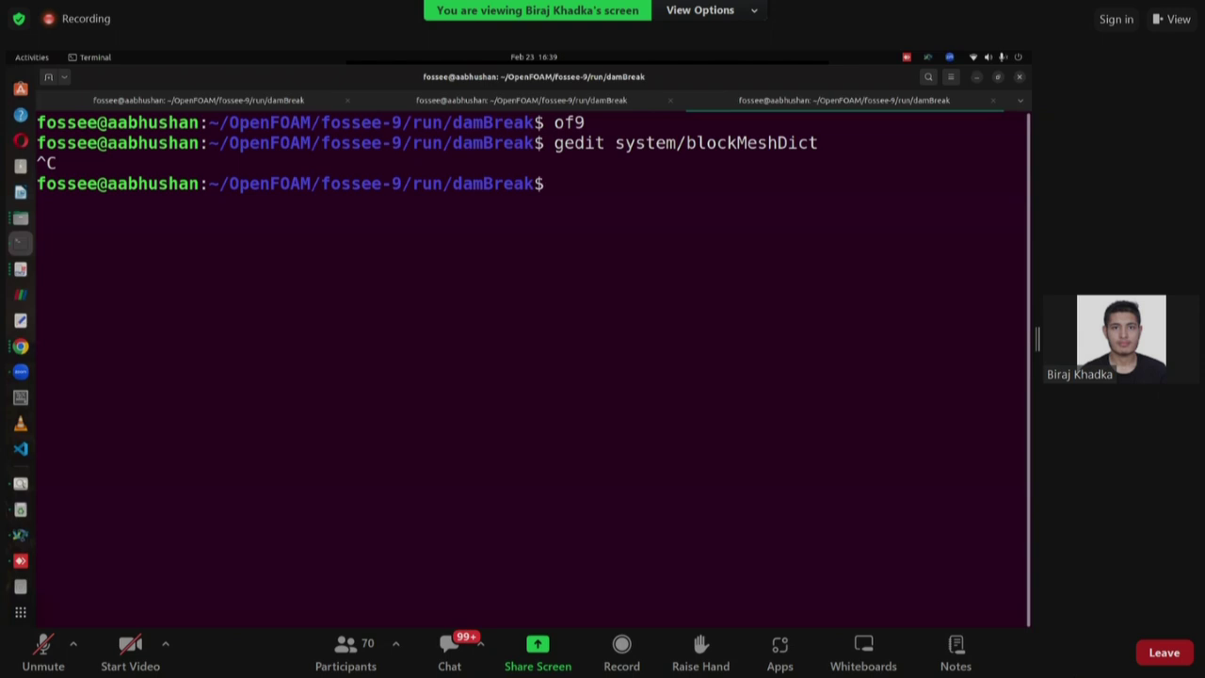
pyautogui.write('paraFoam')
pyautogui.press('Return')
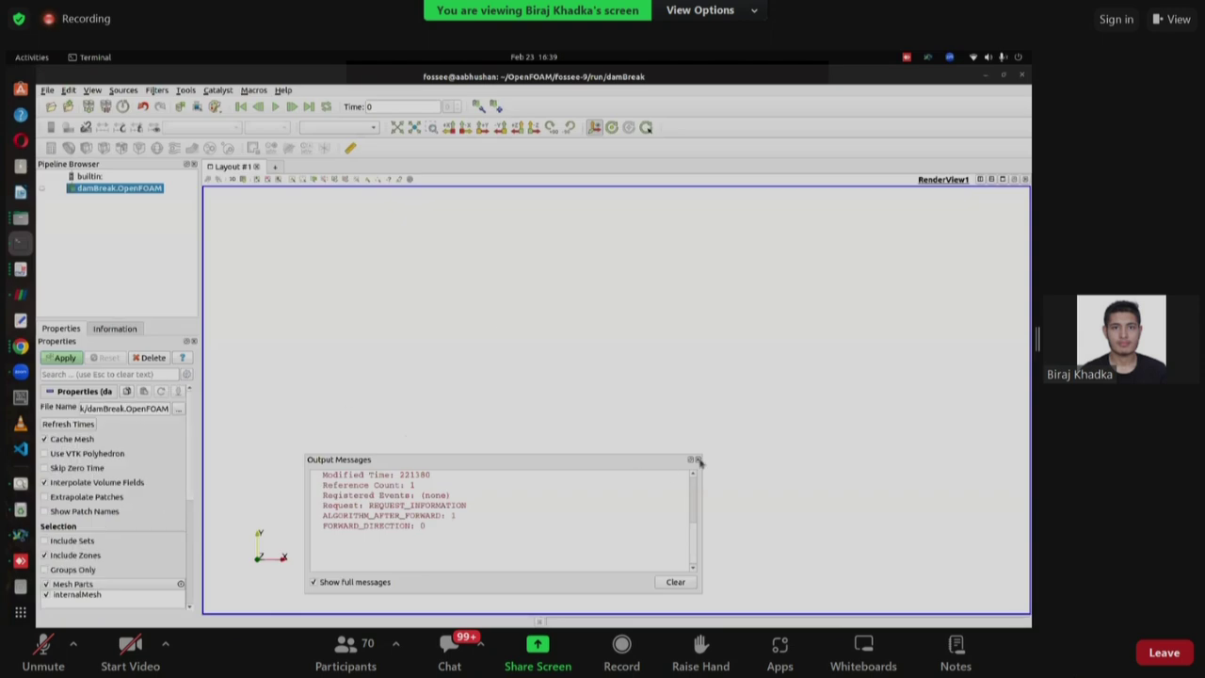
# Dismiss the messages, apply damBreak.OpenFOAM, and close the viewer after the reader fails.
pyautogui.click(698, 460)
pyautogui.click(62, 359)
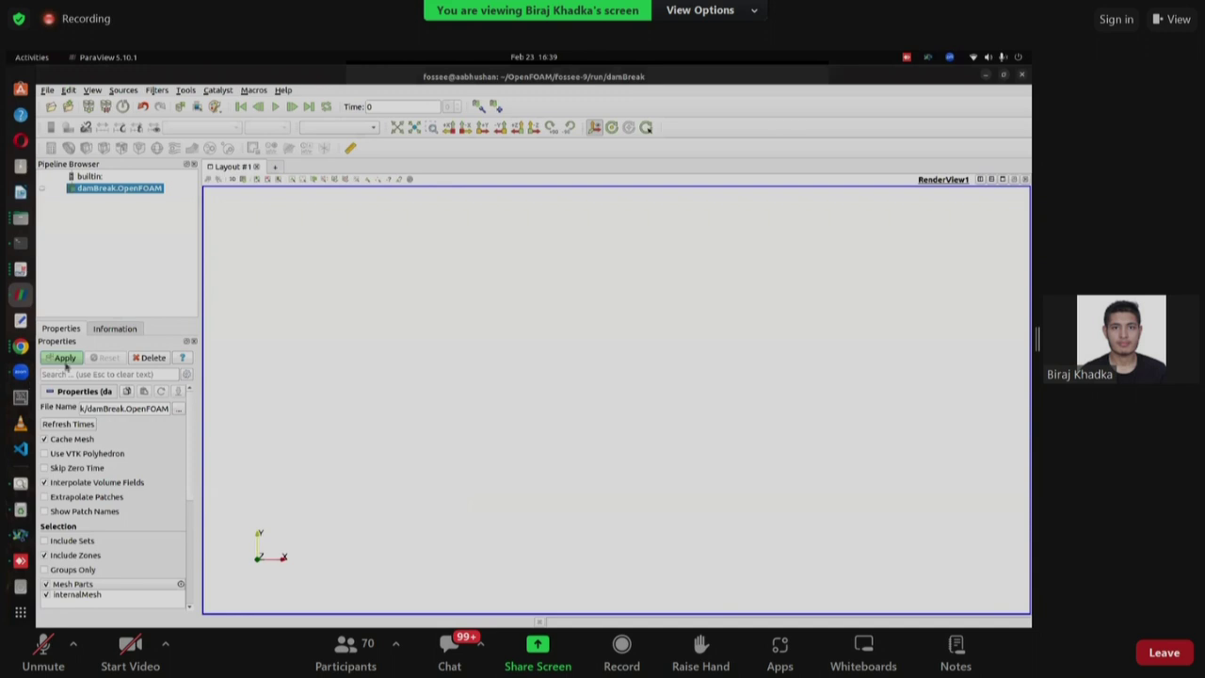
pyautogui.click(1022, 74)
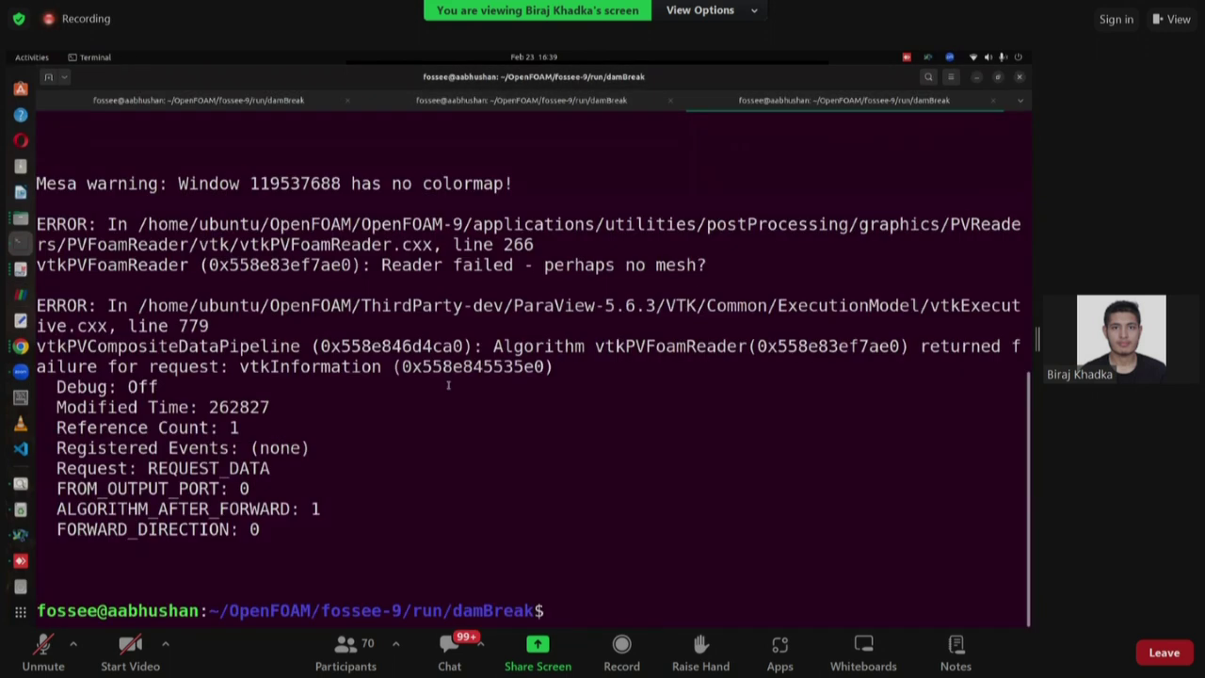
# Run blockMesh for the 2268-cell damBreak mesh, then launch paraFoam.
pyautogui.write('blockMesh')
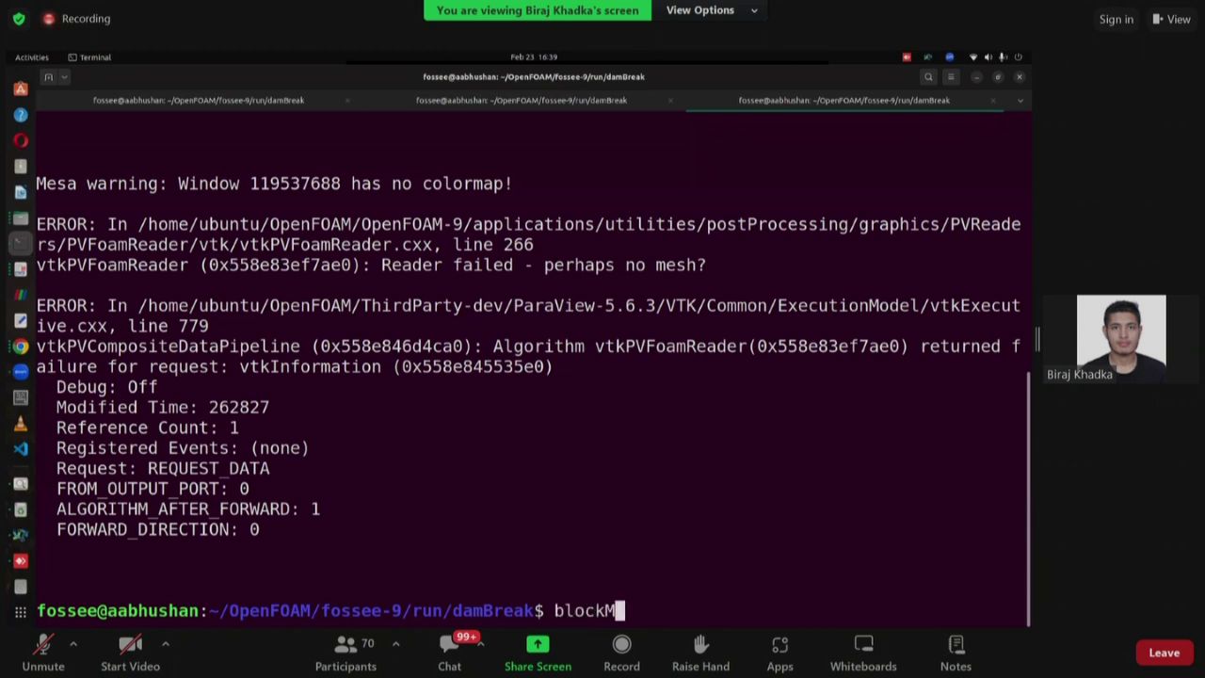
pyautogui.press('Return')
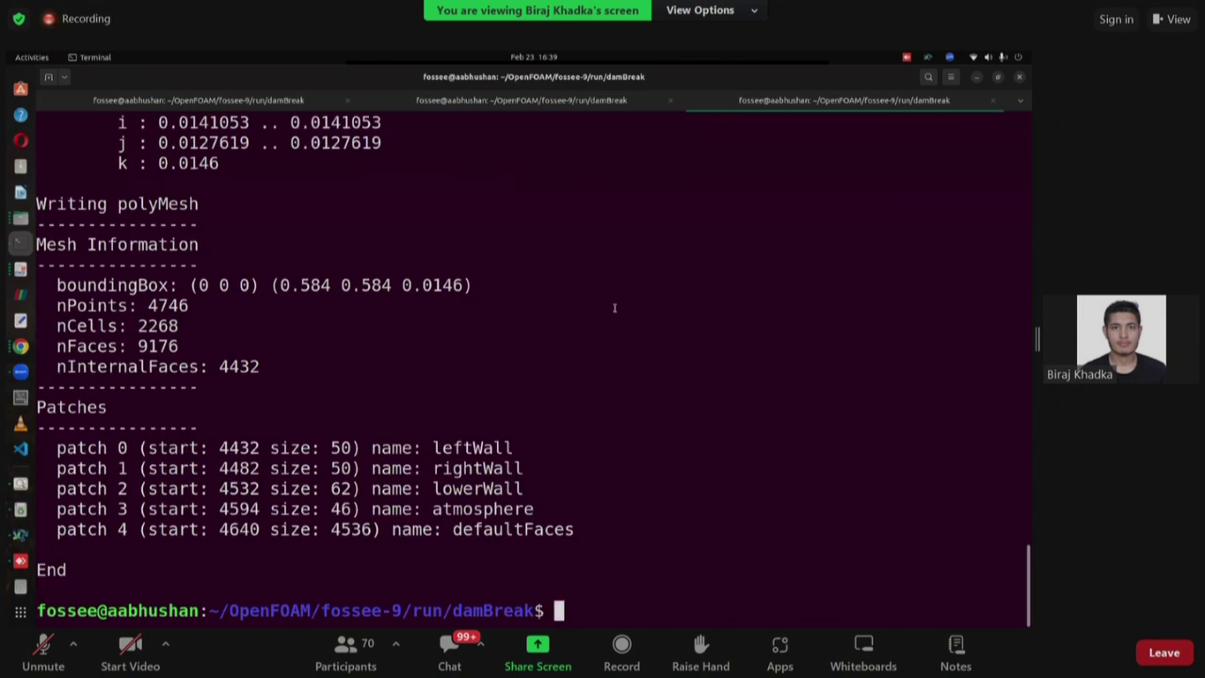
pyautogui.write('paraFoam')
pyautogui.press('Return')
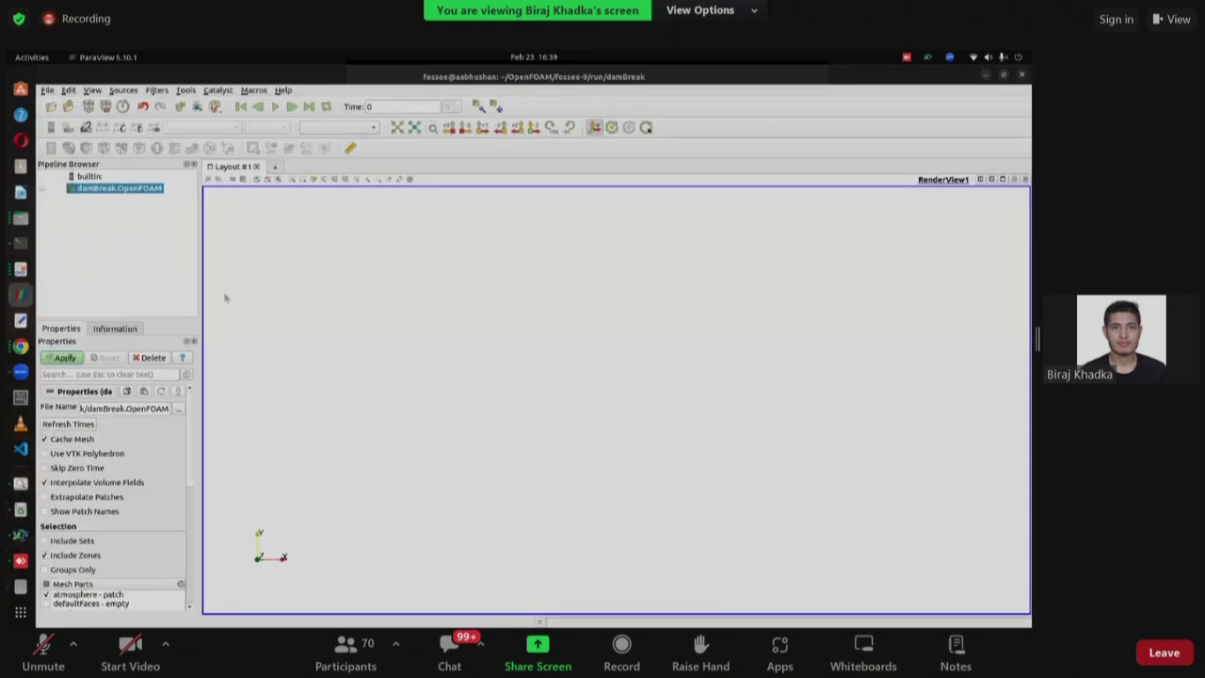
# Apply and display the damBreak mesh as Surface With Edges, then return to Terminal.
pyautogui.click(64, 358)
pyautogui.moveTo(619, 327); pyautogui.dragTo(645, 320)
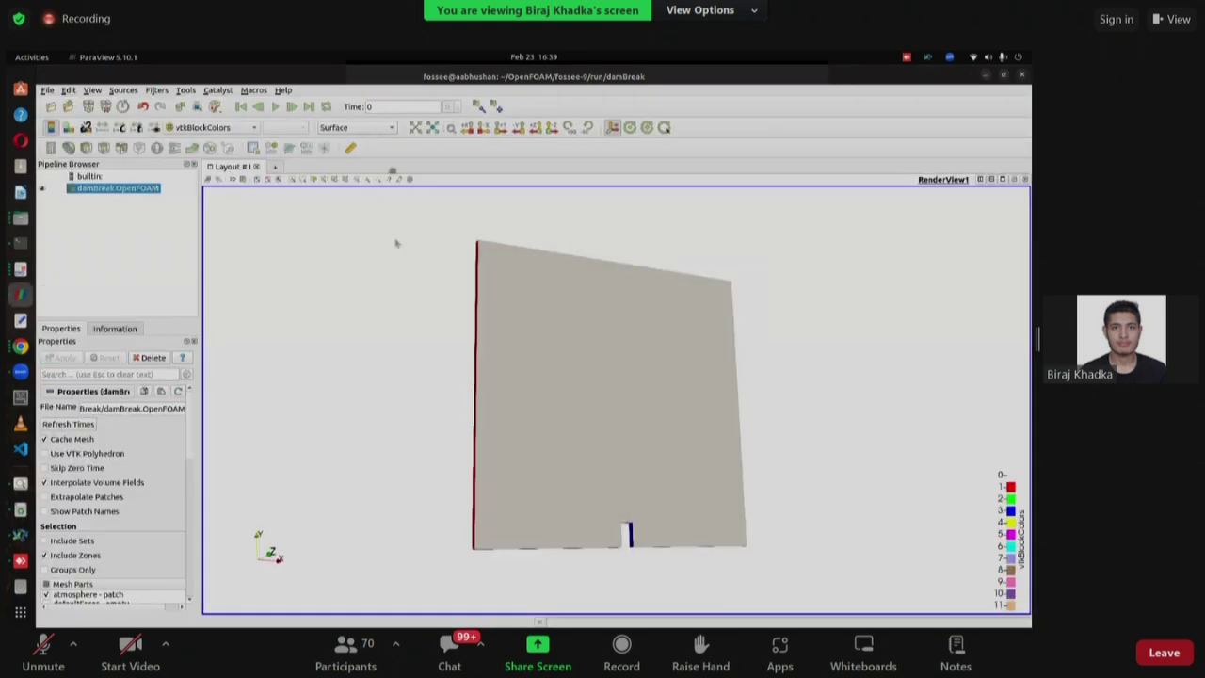
pyautogui.click(342, 127)
pyautogui.click(352, 152)
pyautogui.moveTo(527, 324); pyautogui.dragTo(568, 441)
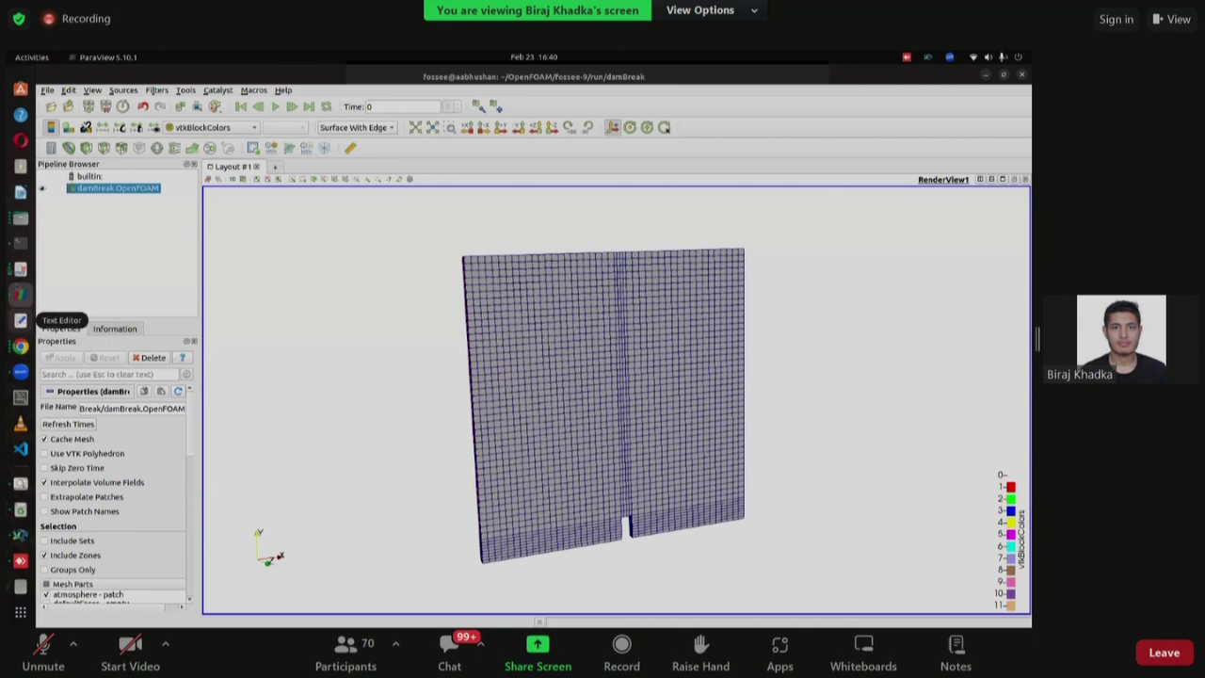
pyautogui.click(20, 243)
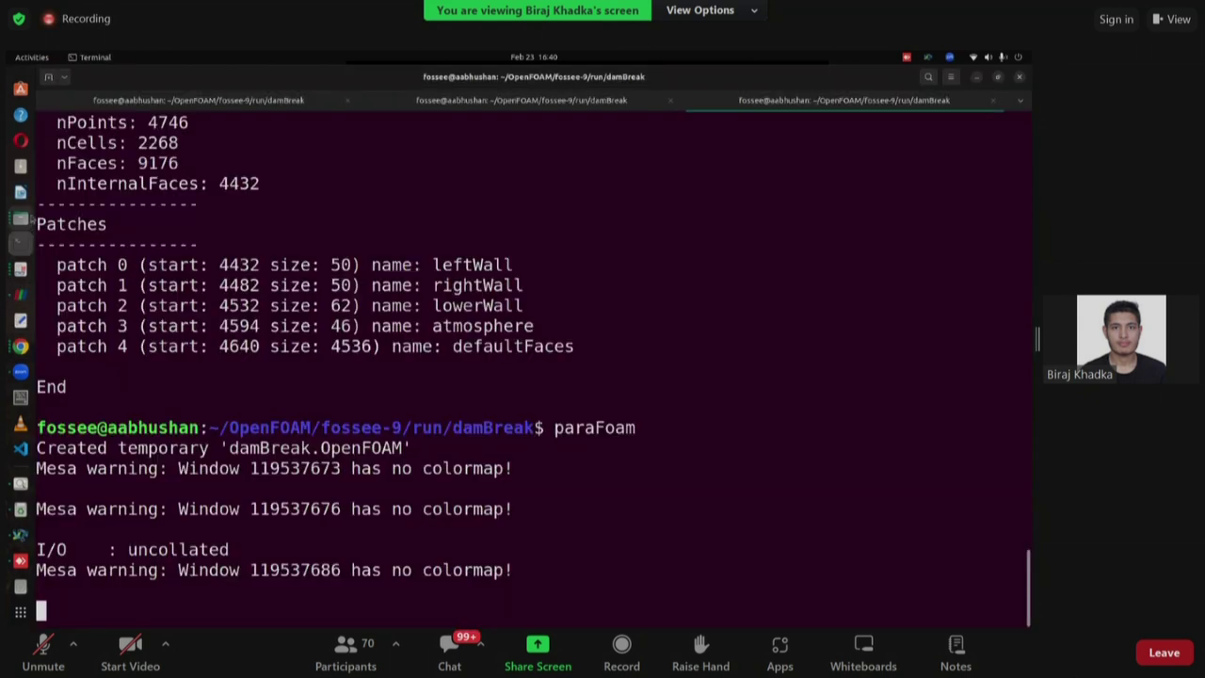
# Open system/setFieldsDict in gedit and compare its (0 0 -1)–(0.1461 0.292 1) box against the ParaView mesh.
pyautogui.click(48, 78)
pyautogui.write('gedit system/se')
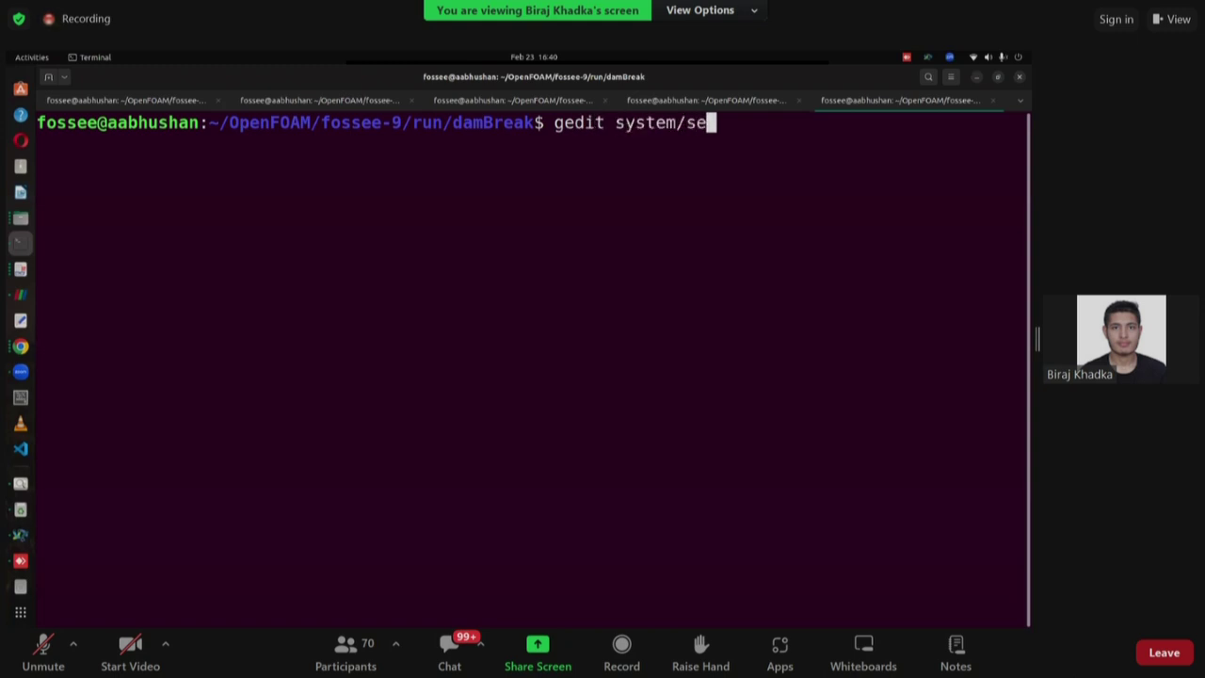
pyautogui.press('Tab')
pyautogui.press('Return')
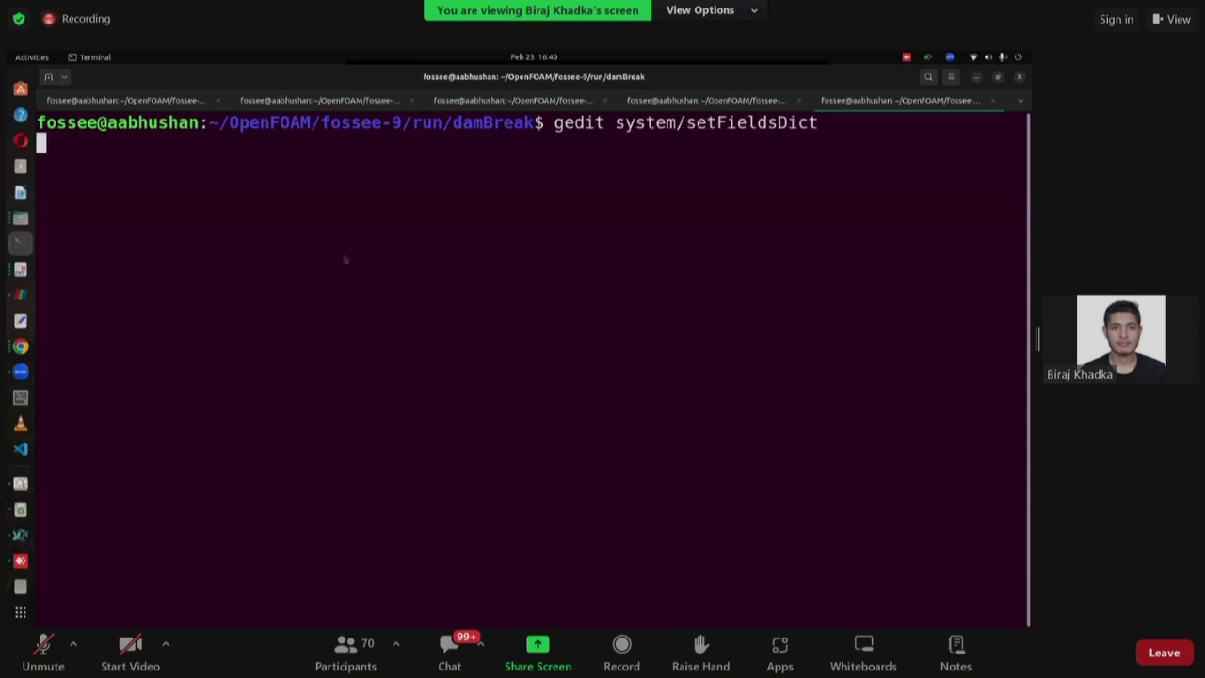
pyautogui.rightClick(344, 258)
pyautogui.click(231, 448)
pyautogui.scroll(-3, 232, 448)
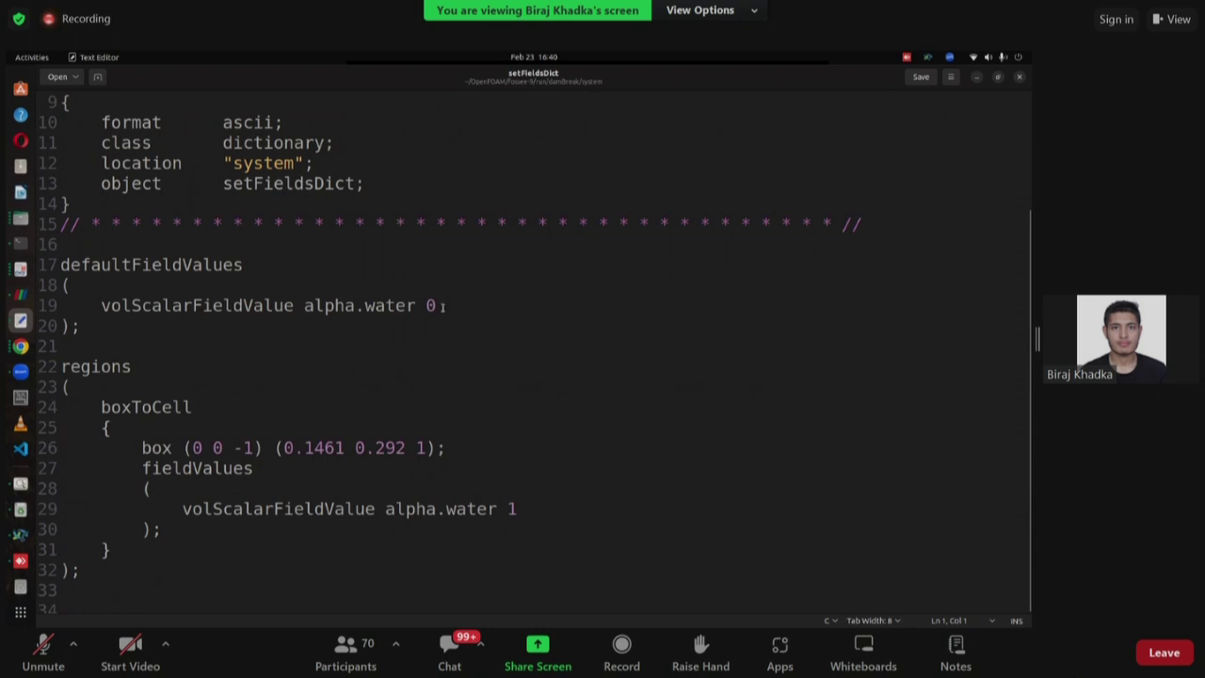
pyautogui.click(21, 294)
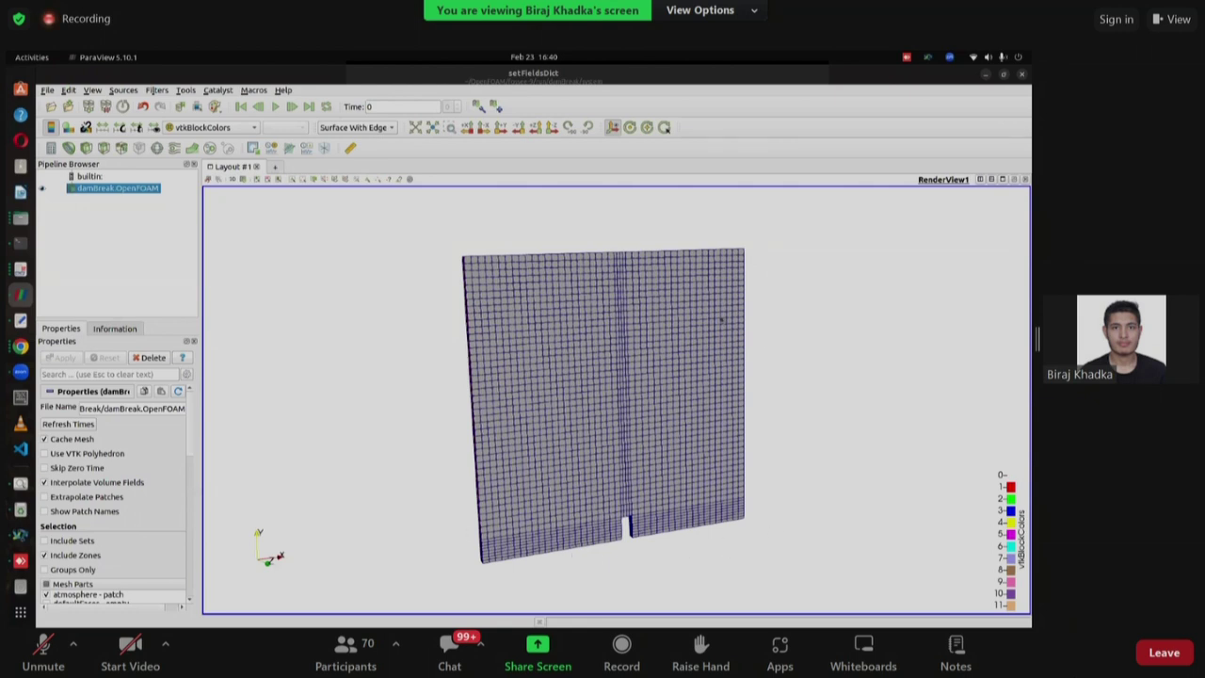
pyautogui.click(21, 321)
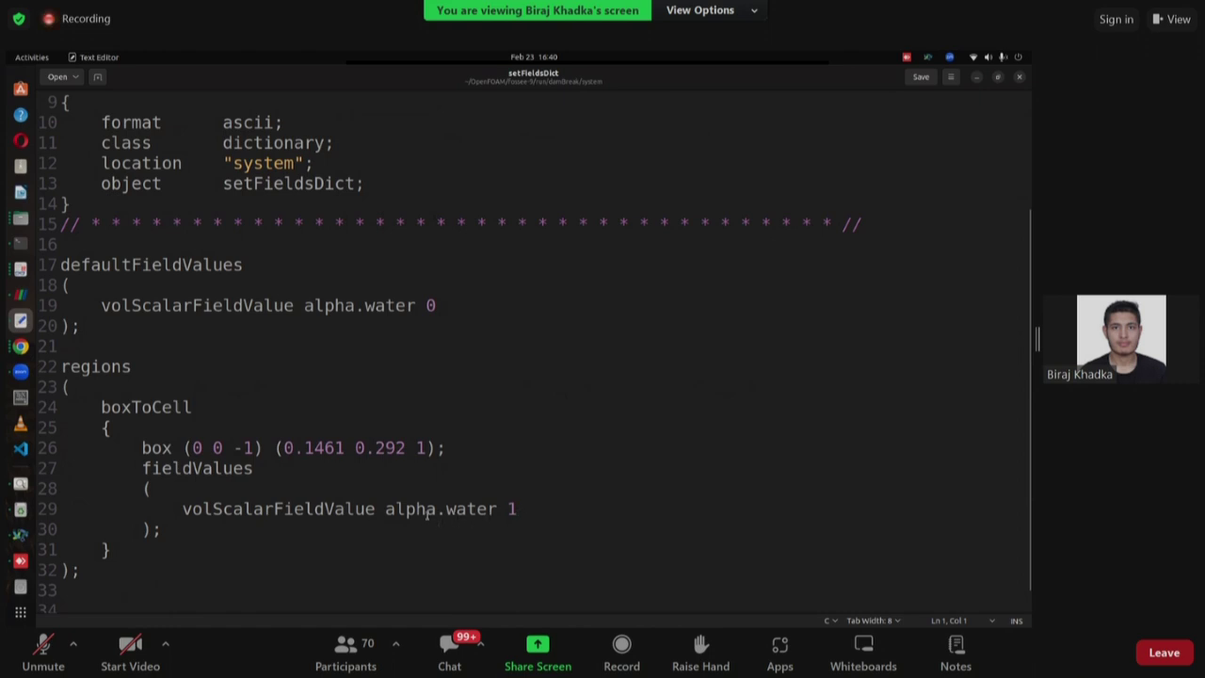
# Rotate the ParaView mesh to view its left side, then return to the terminal.
pyautogui.click(20, 346)
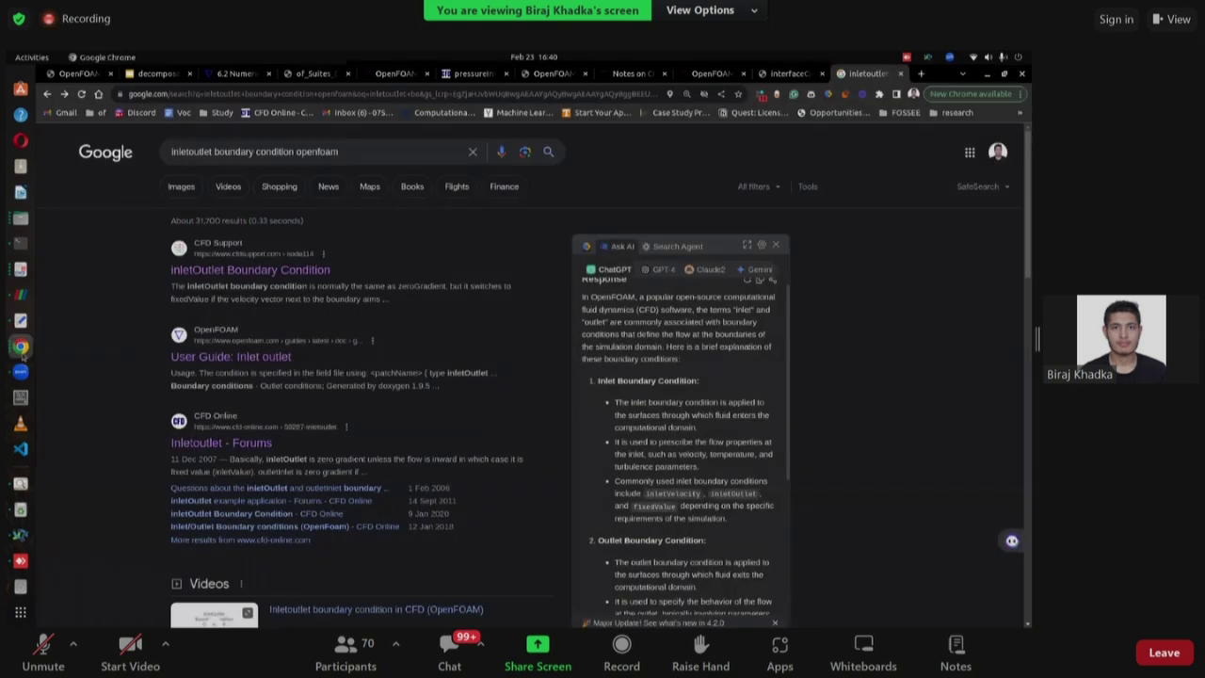
pyautogui.click(20, 294)
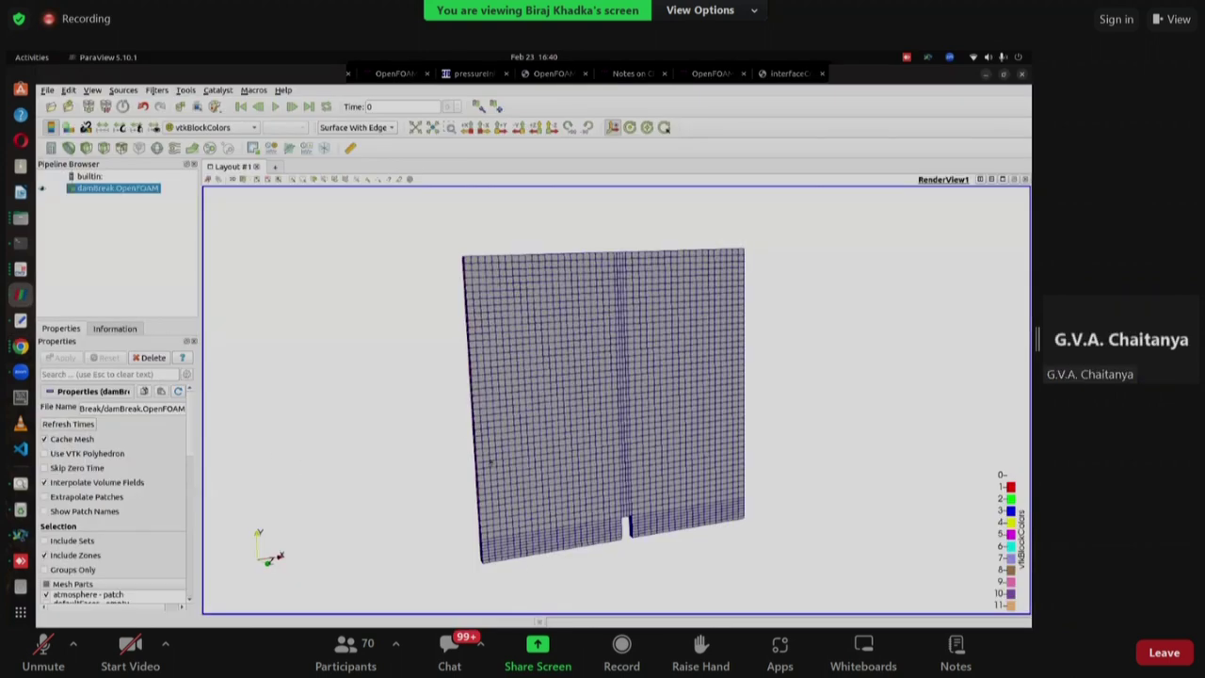
pyautogui.moveTo(494, 459); pyautogui.dragTo(521, 448)
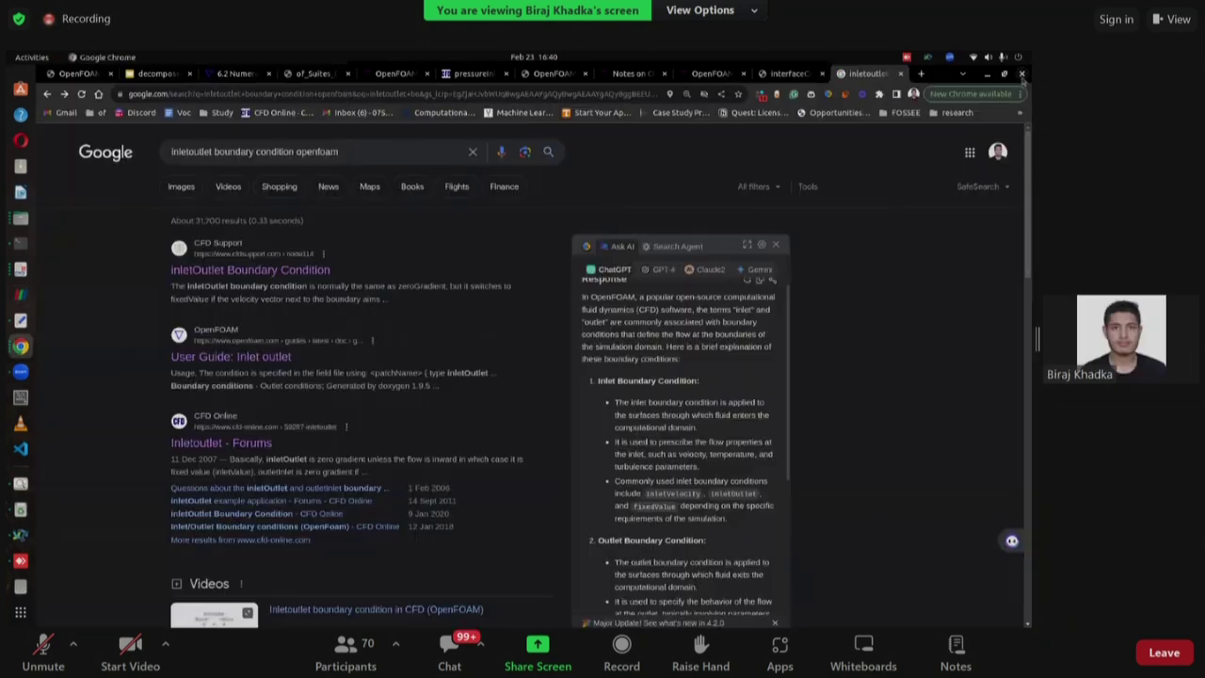
pyautogui.click(1021, 76)
pyautogui.click(21, 243)
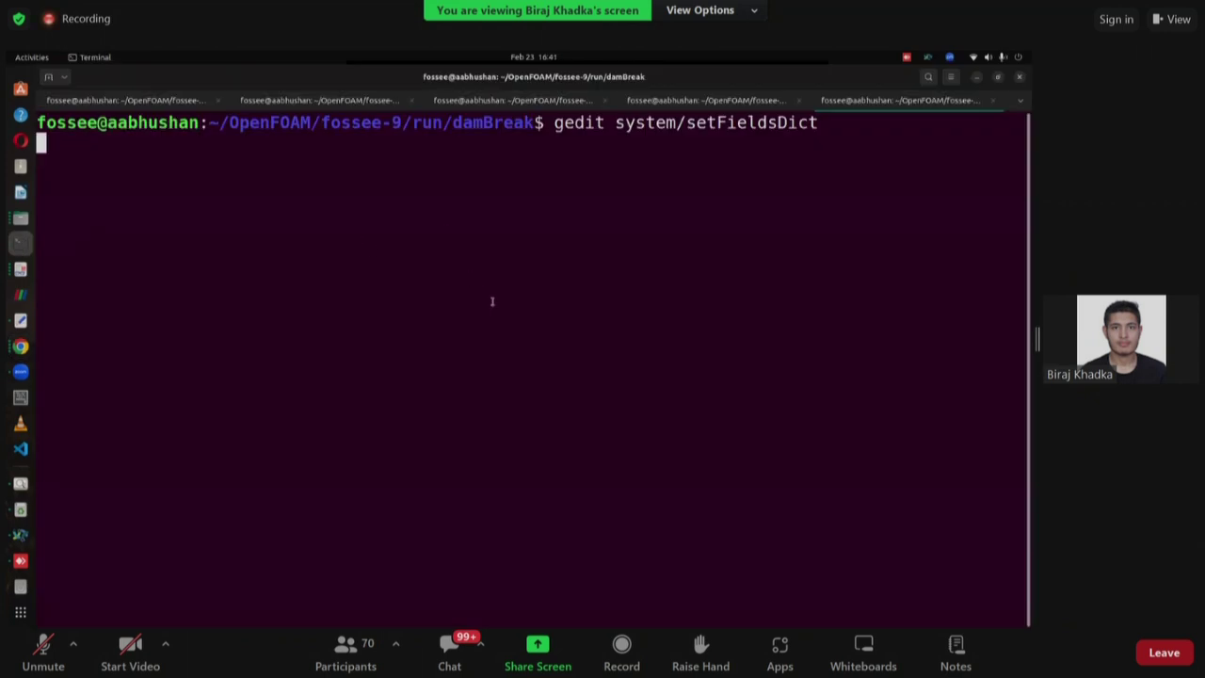
# Stop gedit, list the case, load OpenFOAM 9 with of9 and run setFields.
pyautogui.hotkey('ctrl', 'c')
pyautogui.write('ls')
pyautogui.press('Return')
pyautogui.write('setF')
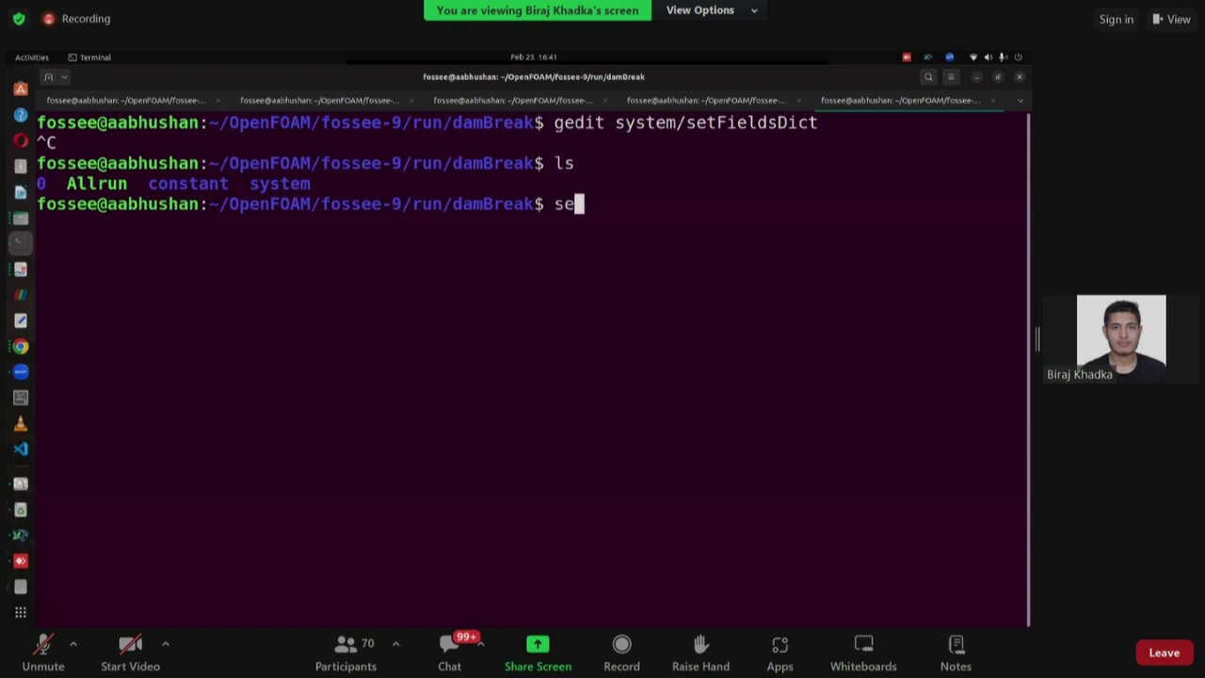
pyautogui.write('ie')
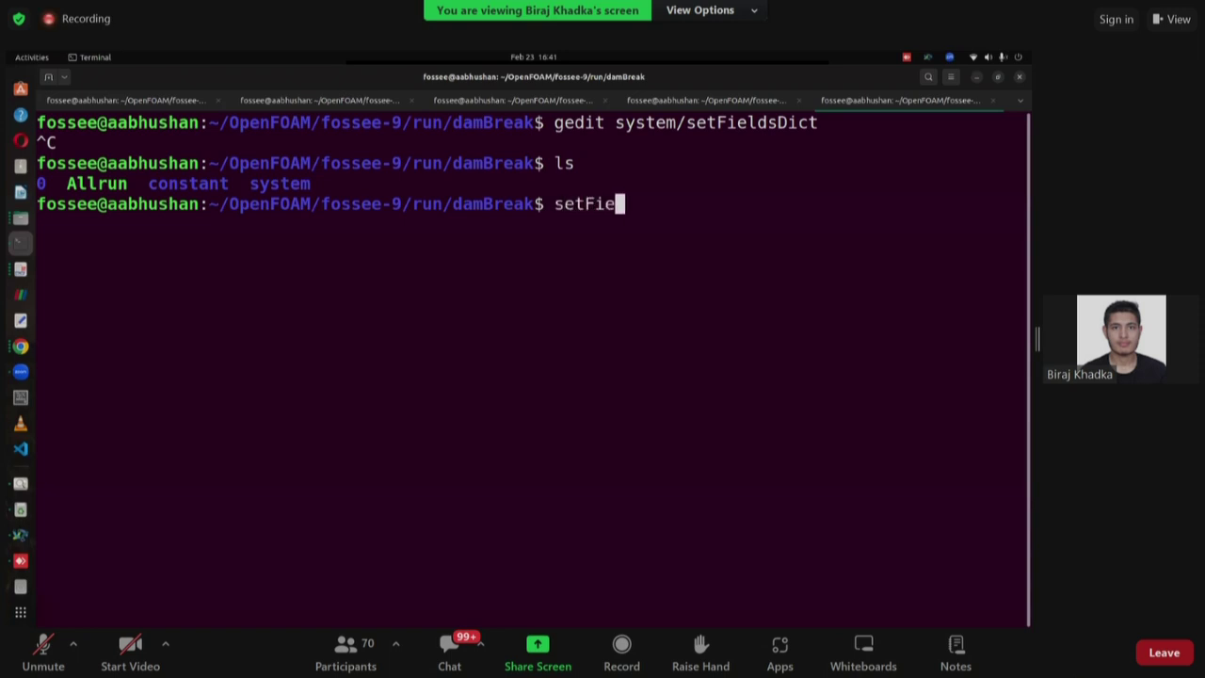
pyautogui.write('lds')
pyautogui.press('Return')
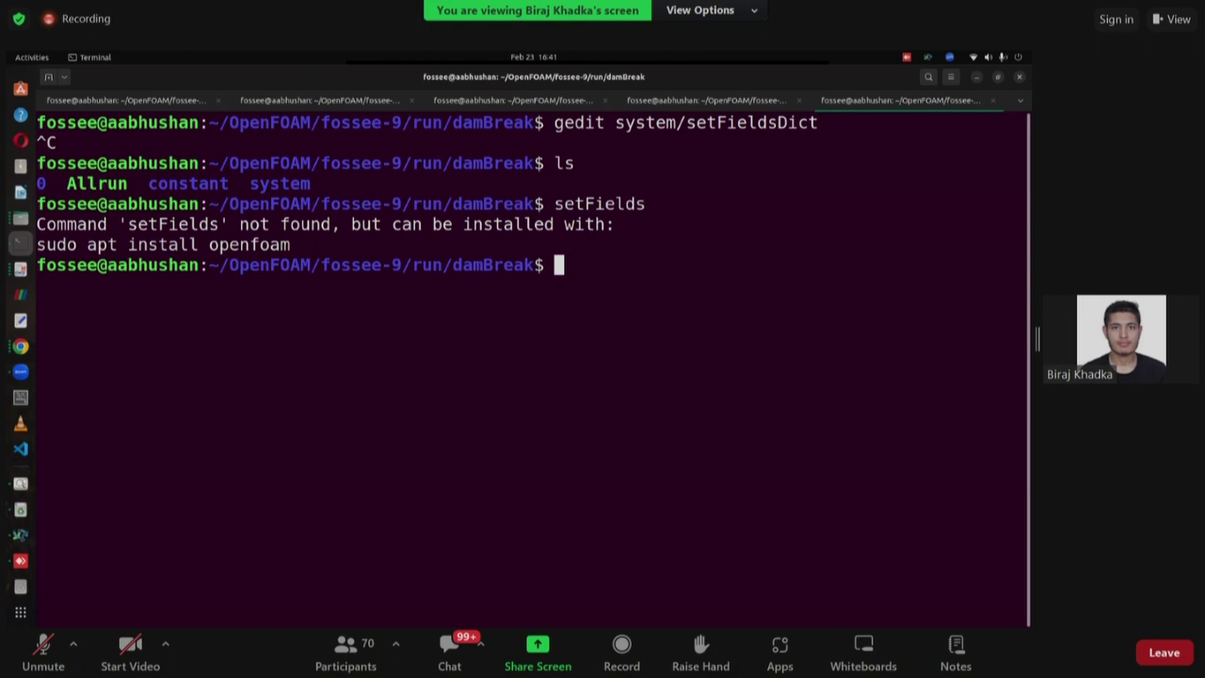
pyautogui.write('of9')
pyautogui.press('Return')
pyautogui.write('setF')
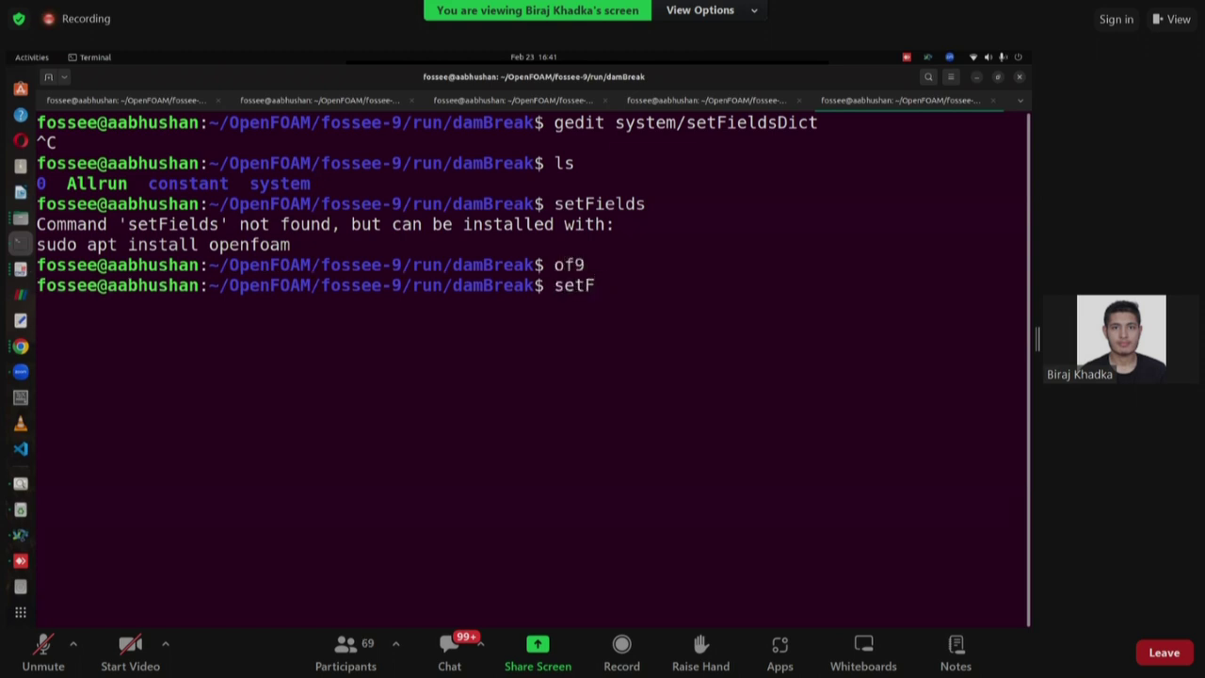
pyautogui.press('Tab')
pyautogui.press('Return')
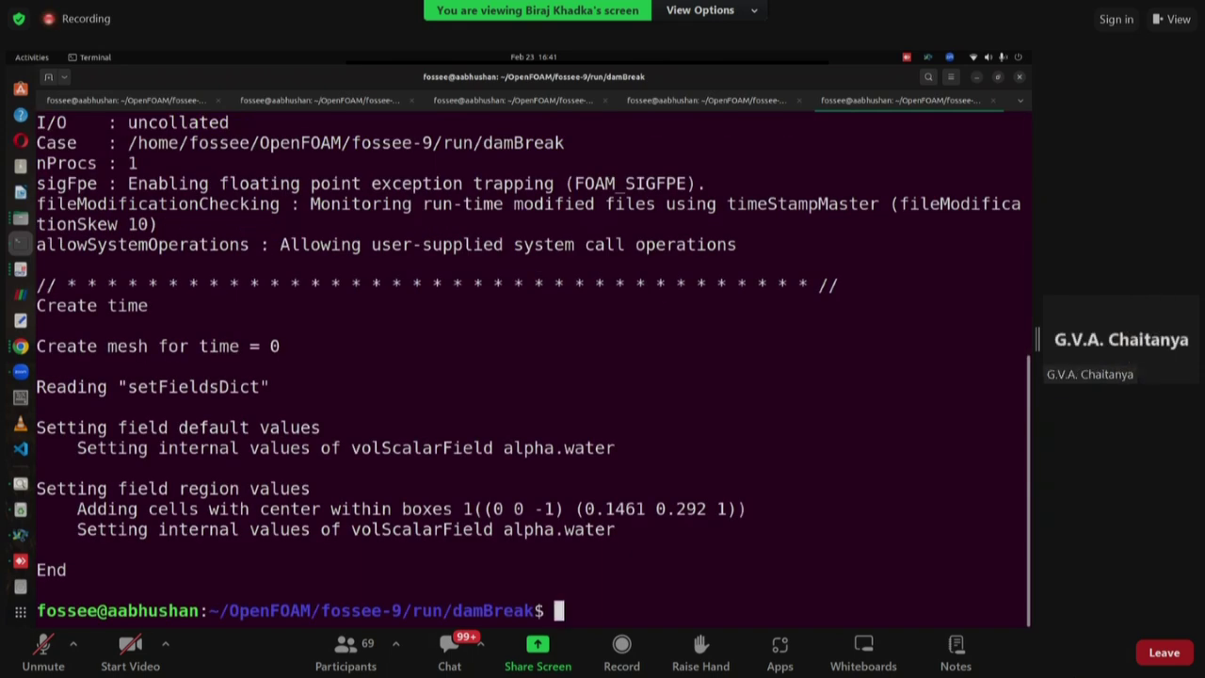
# Reopen system/setFieldsDict in gedit and scroll to its regions block.
pyautogui.write('gedit s')
pyautogui.press('Tab')
pyautogui.write('set')
pyautogui.press('Tab')
pyautogui.press('Return')
pyautogui.scroll(-3, 364, 405)
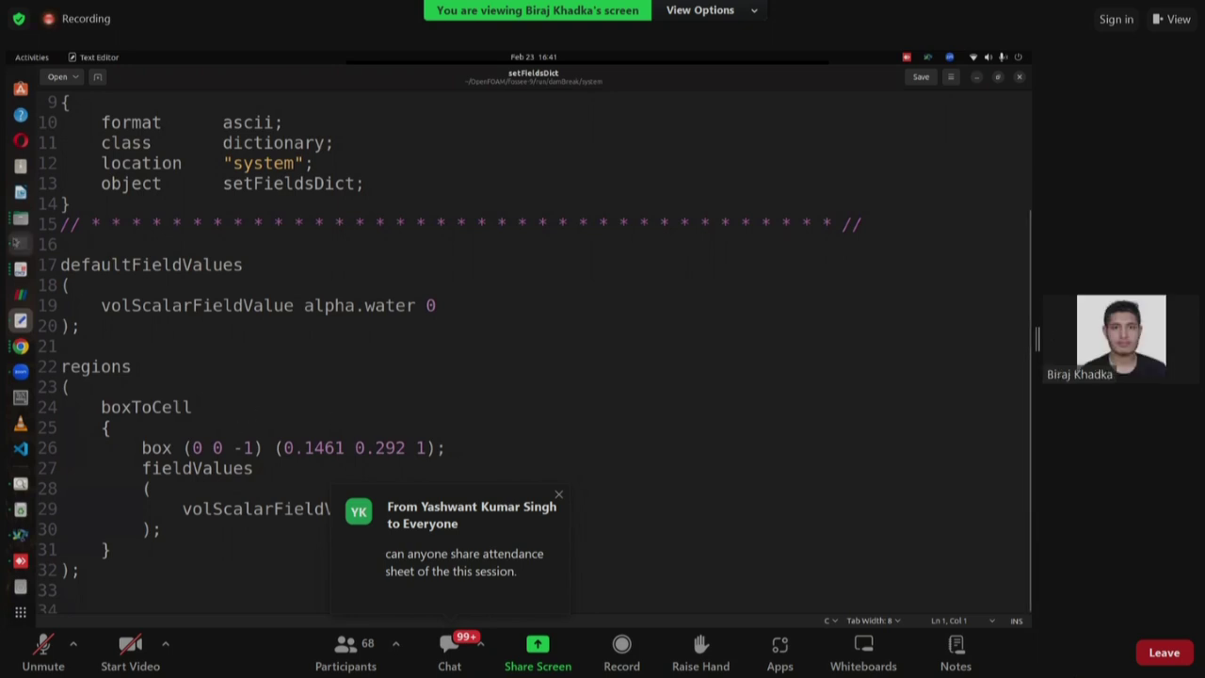
# Stop gedit and launch paraFoam for the damBreak case.
pyautogui.hotkey('alt', 'Tab')
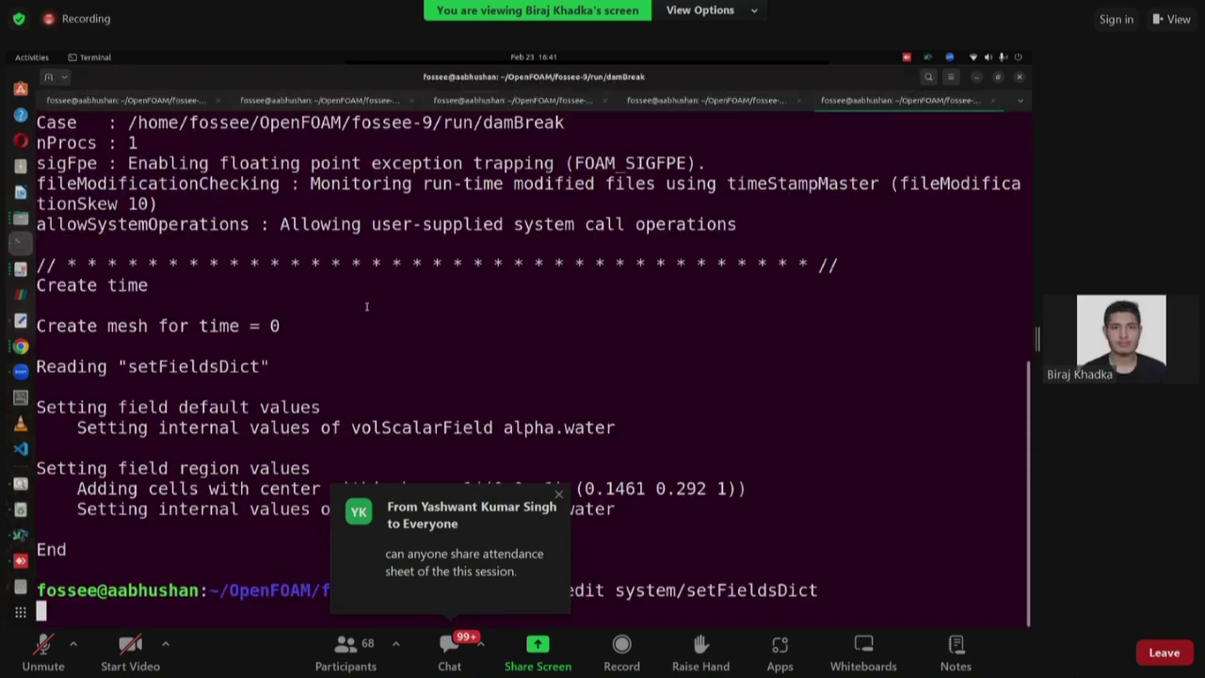
pyautogui.hotkey('ctrl', 'c')
pyautogui.write('para')
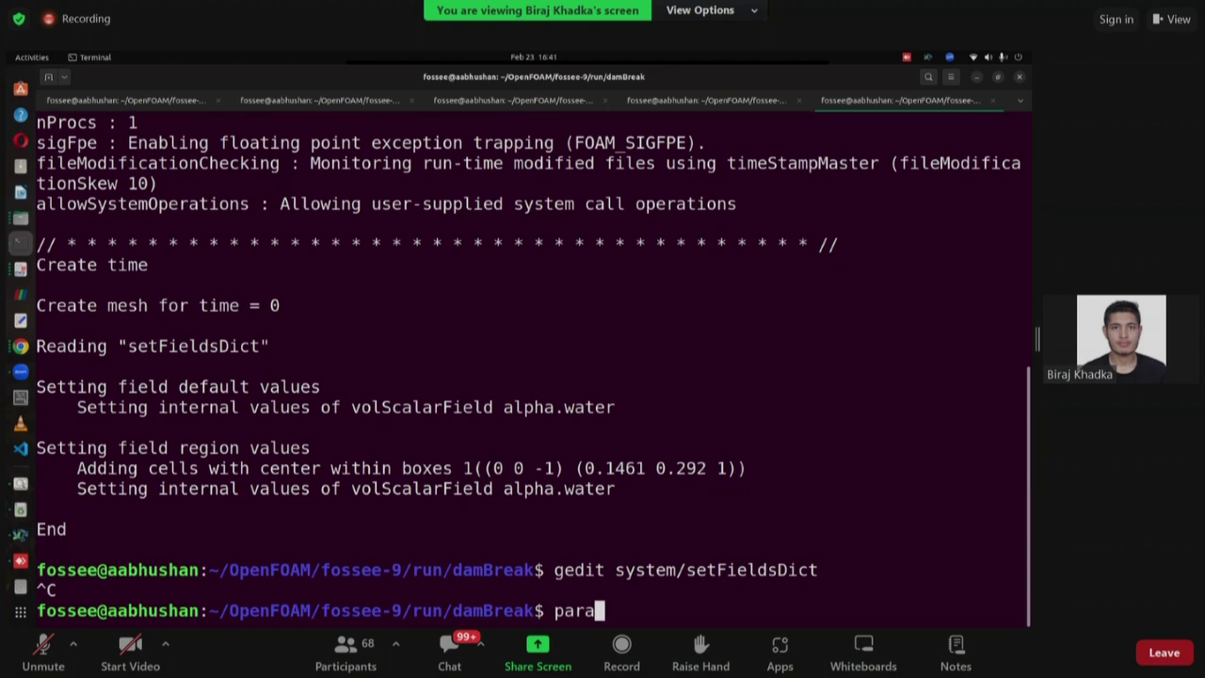
pyautogui.write('Foam')
pyautogui.press('Return')
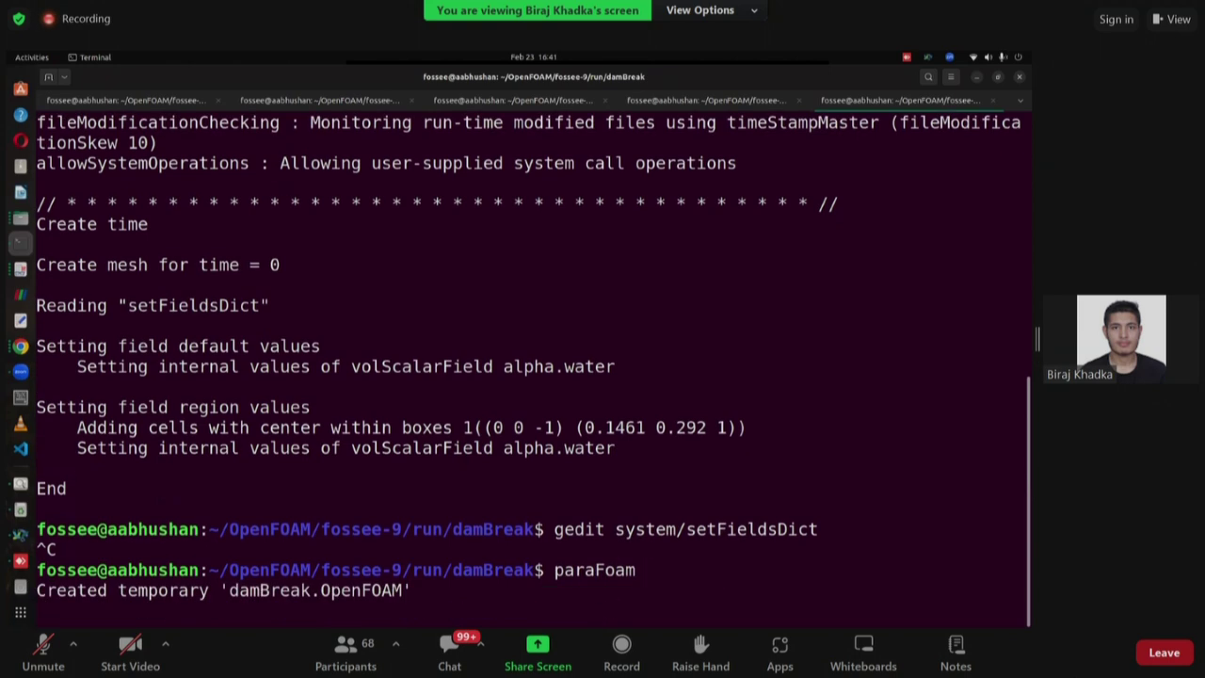
# Apply the damBreak mesh in ParaView and enable the Data Axes Grid.
pyautogui.click(21, 295)
pyautogui.click(75, 358)
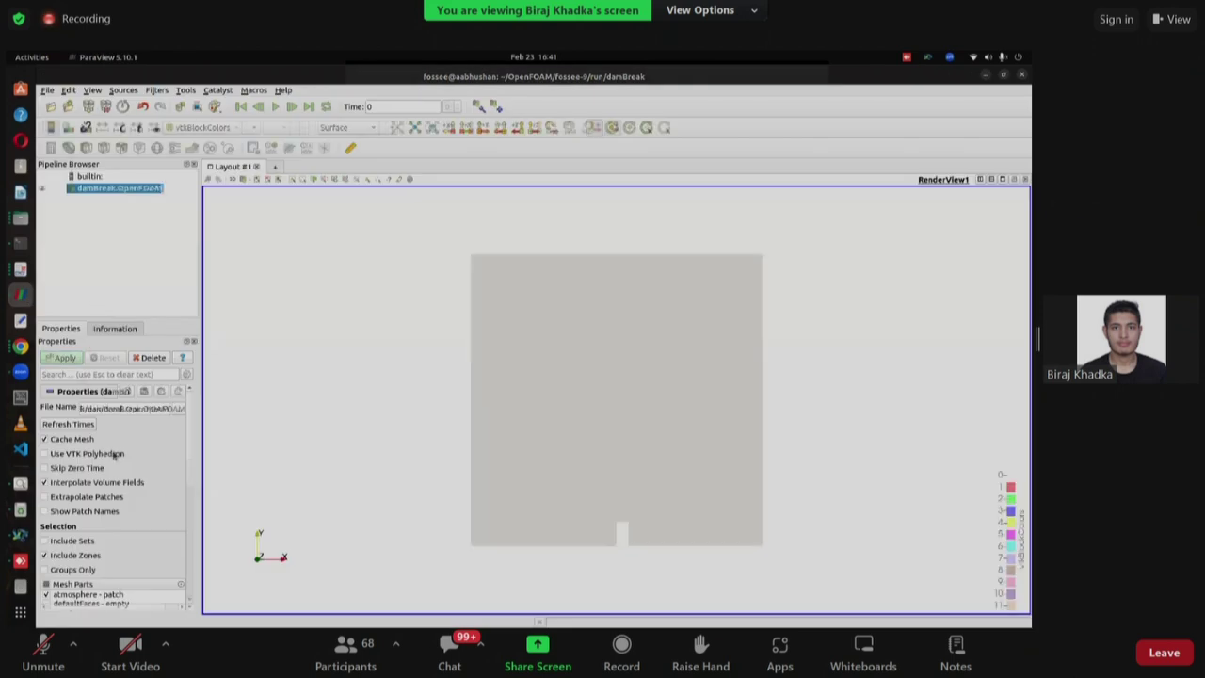
pyautogui.moveTo(546, 414); pyautogui.dragTo(671, 421)
pyautogui.scroll(-10, 59, 488)
pyautogui.click(57, 459)
# Turn the mesh face-on and zoom to box where the yellow top meets the red face.
pyautogui.moveTo(605, 435); pyautogui.dragTo(582, 295)
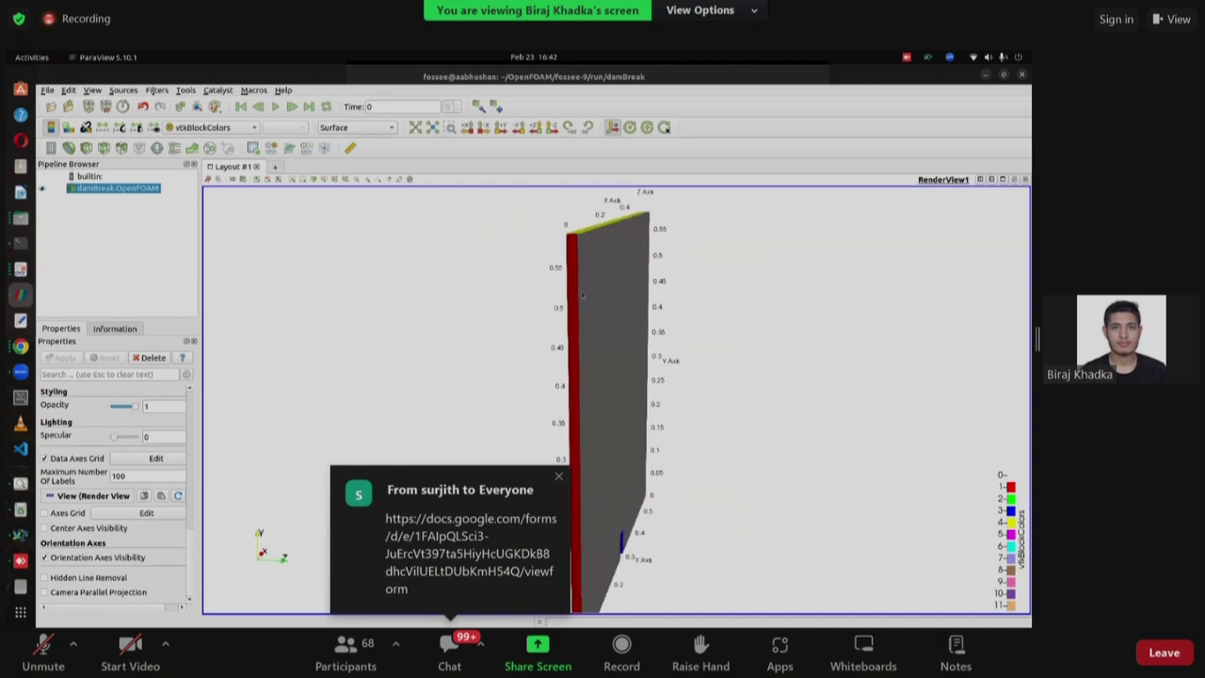
pyautogui.scroll(3, 572, 294)
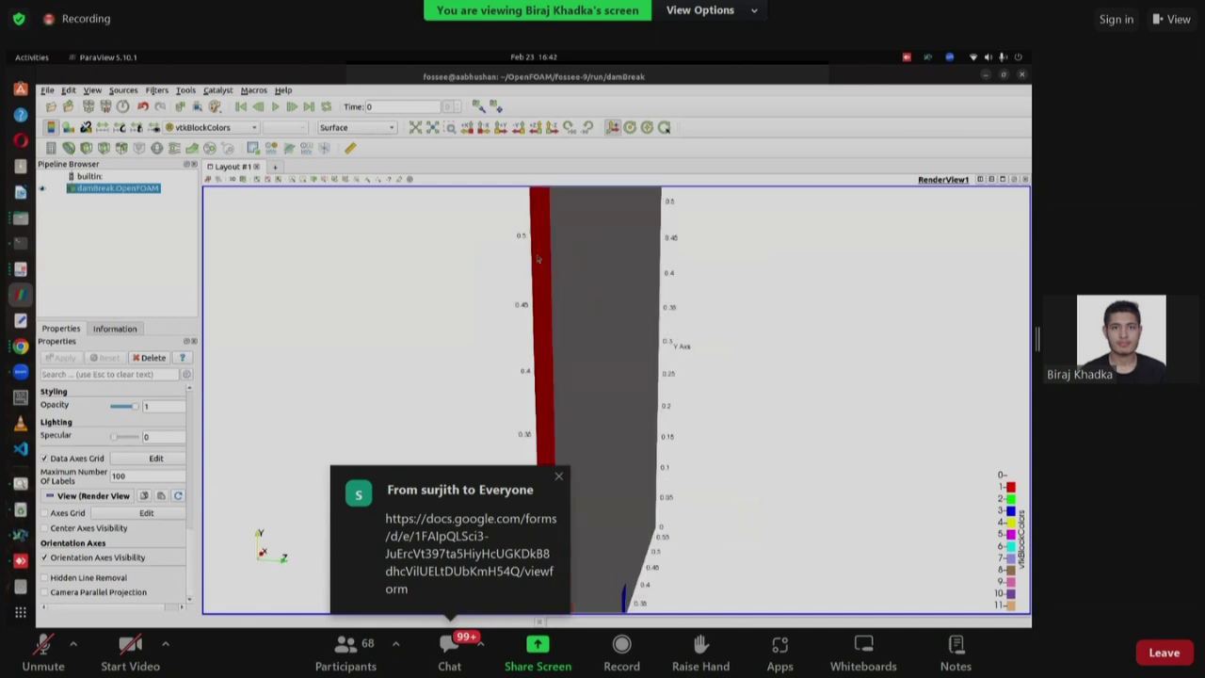
pyautogui.moveTo(538, 257); pyautogui.dragTo(868, 443)
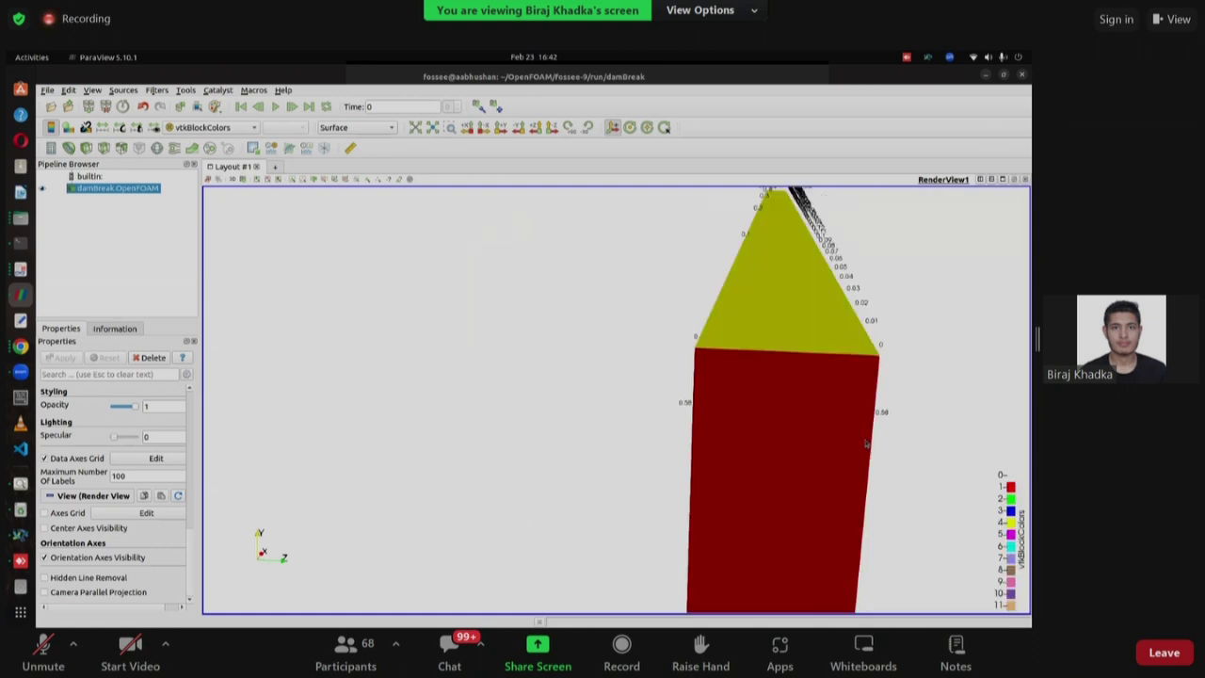
pyautogui.click(450, 127)
pyautogui.moveTo(626, 316); pyautogui.dragTo(709, 363)
pyautogui.scroll(5, 751, 455)
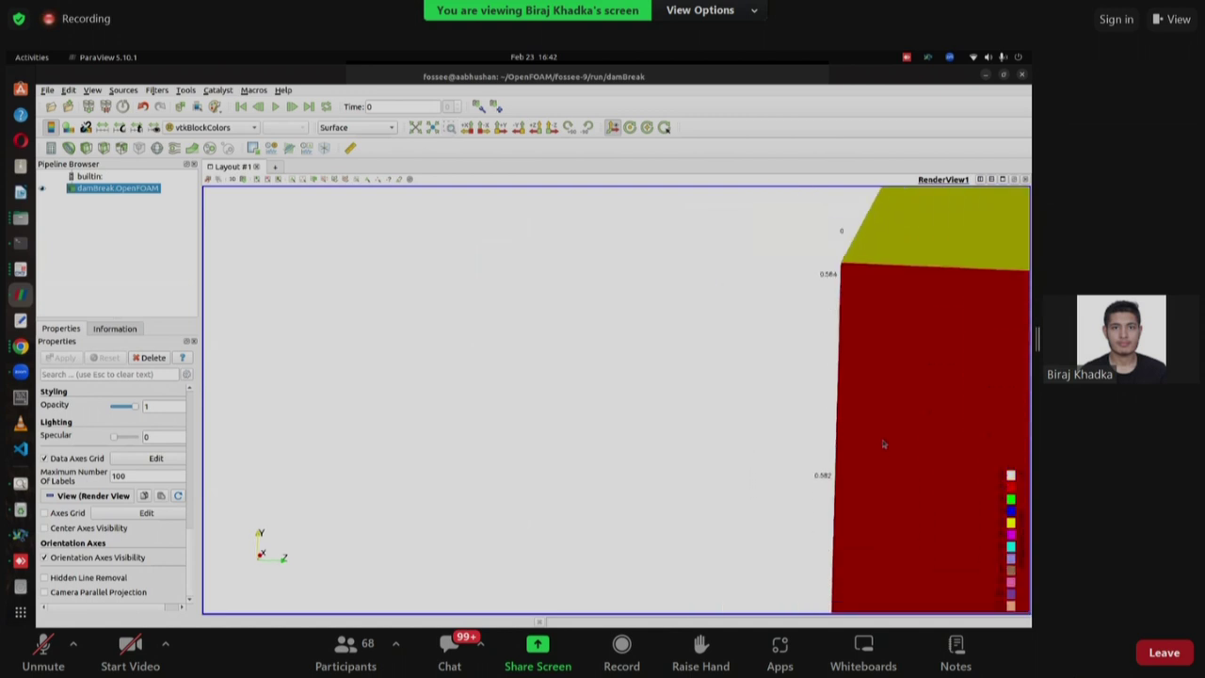
pyautogui.scroll(-3, 863, 453)
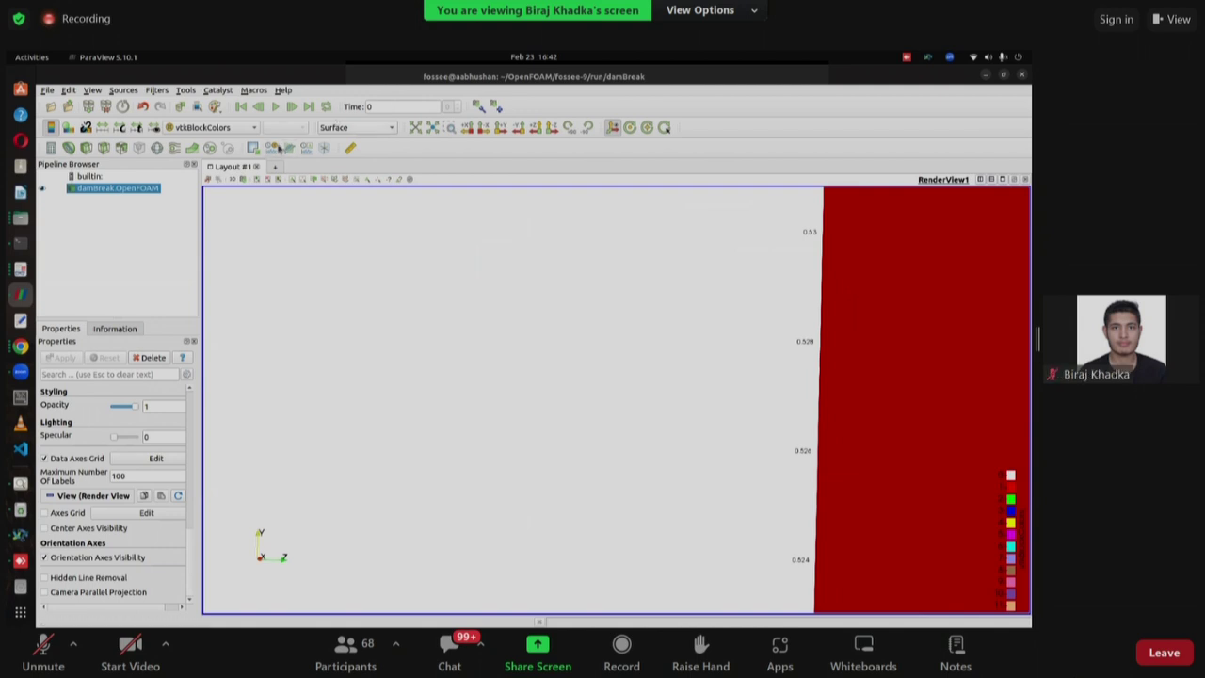
pyautogui.click(20, 242)
# Stop paraFoam and open system/blockMeshDict in gedit, scrolling through convertToMeters 0.146 and the vertices.
pyautogui.hotkey('ctrl', 'c')
pyautogui.write('g')
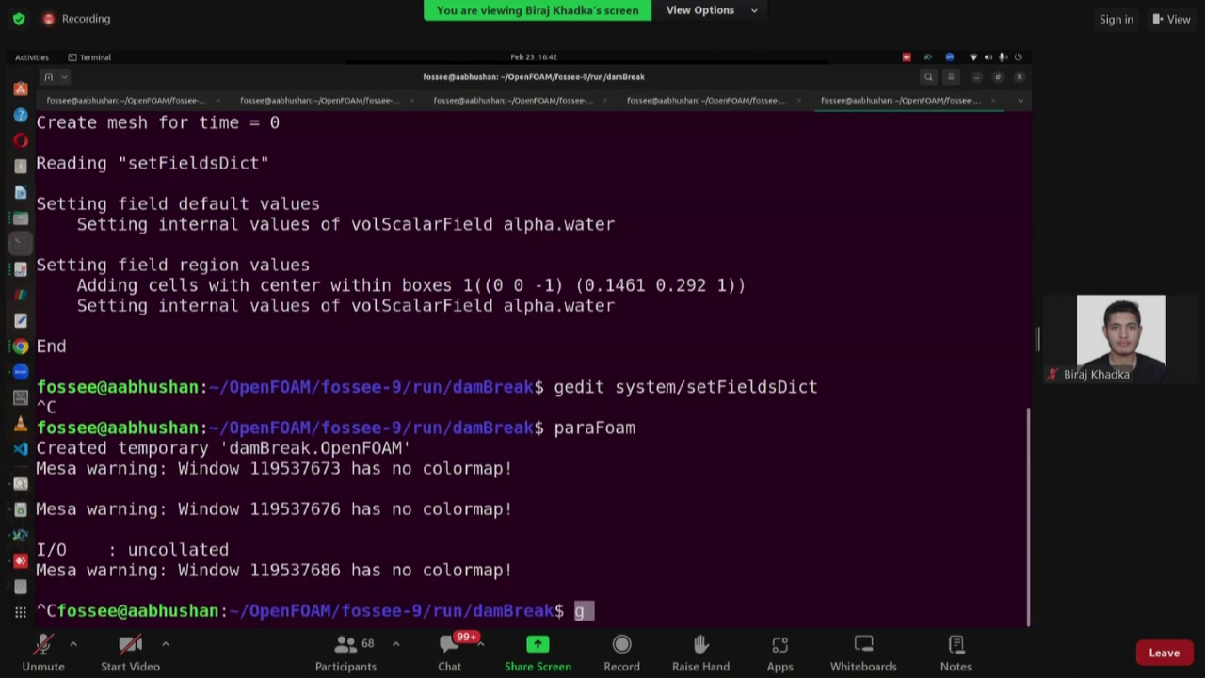
pyautogui.write('edit sy')
pyautogui.press('Tab')
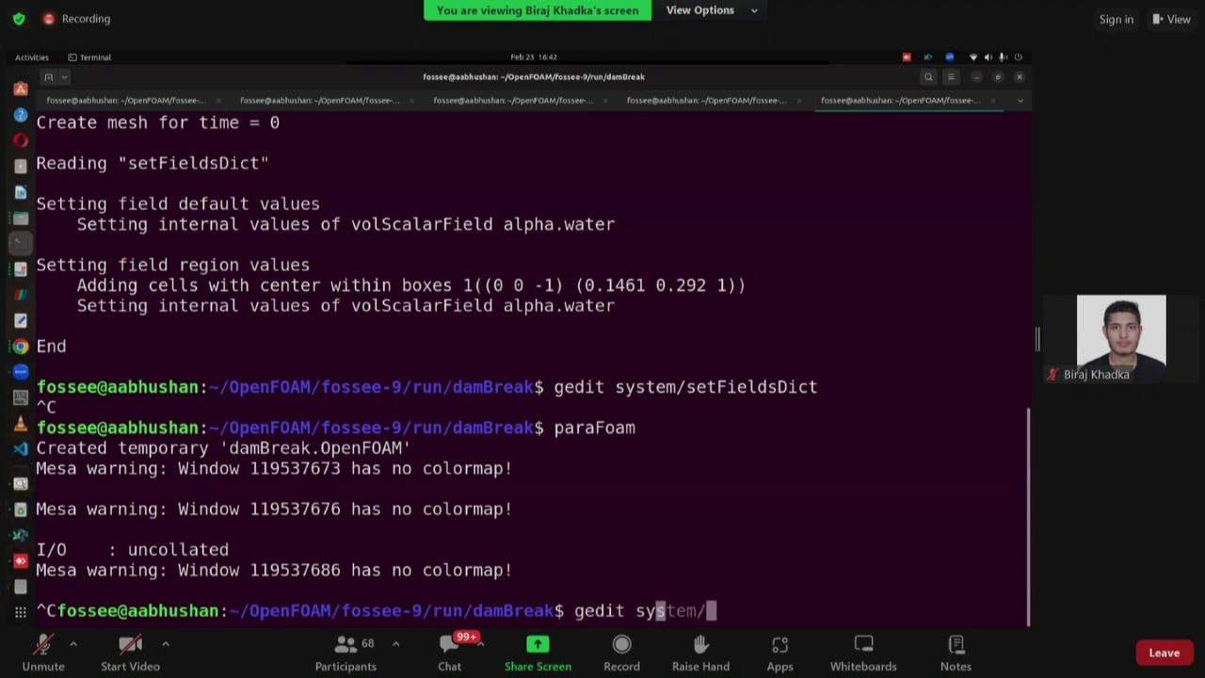
pyautogui.write('bl')
pyautogui.press('Tab')
pyautogui.press('Return')
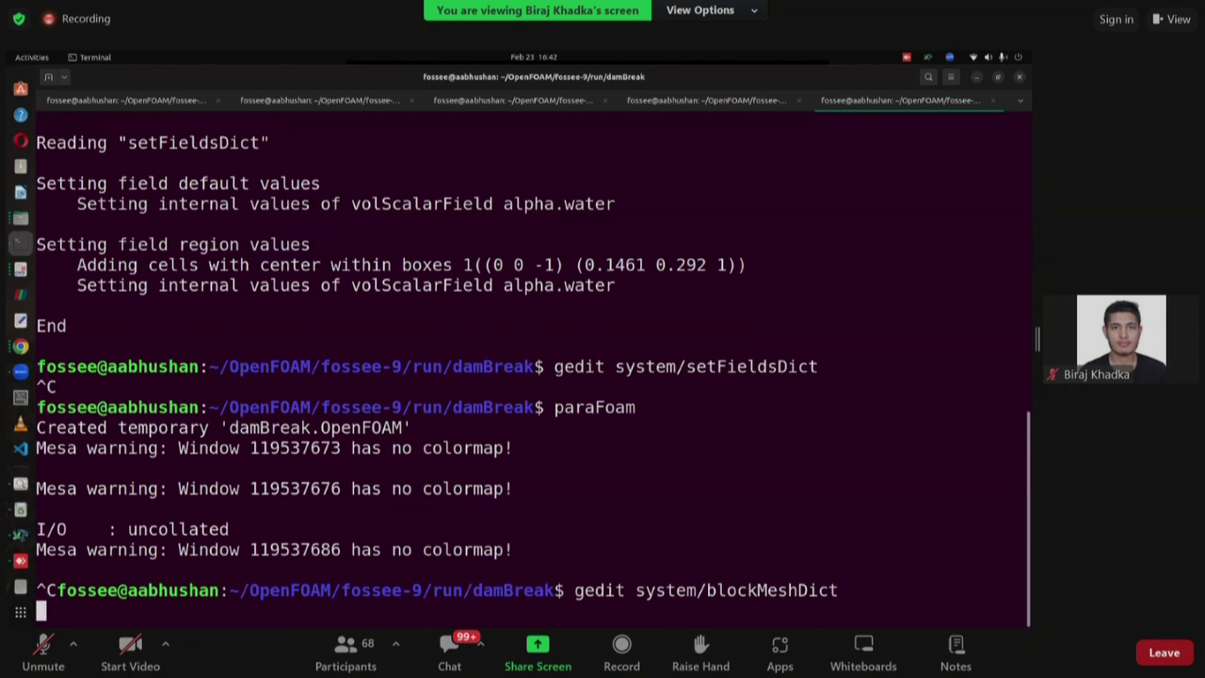
pyautogui.scroll(-5, 247, 402)
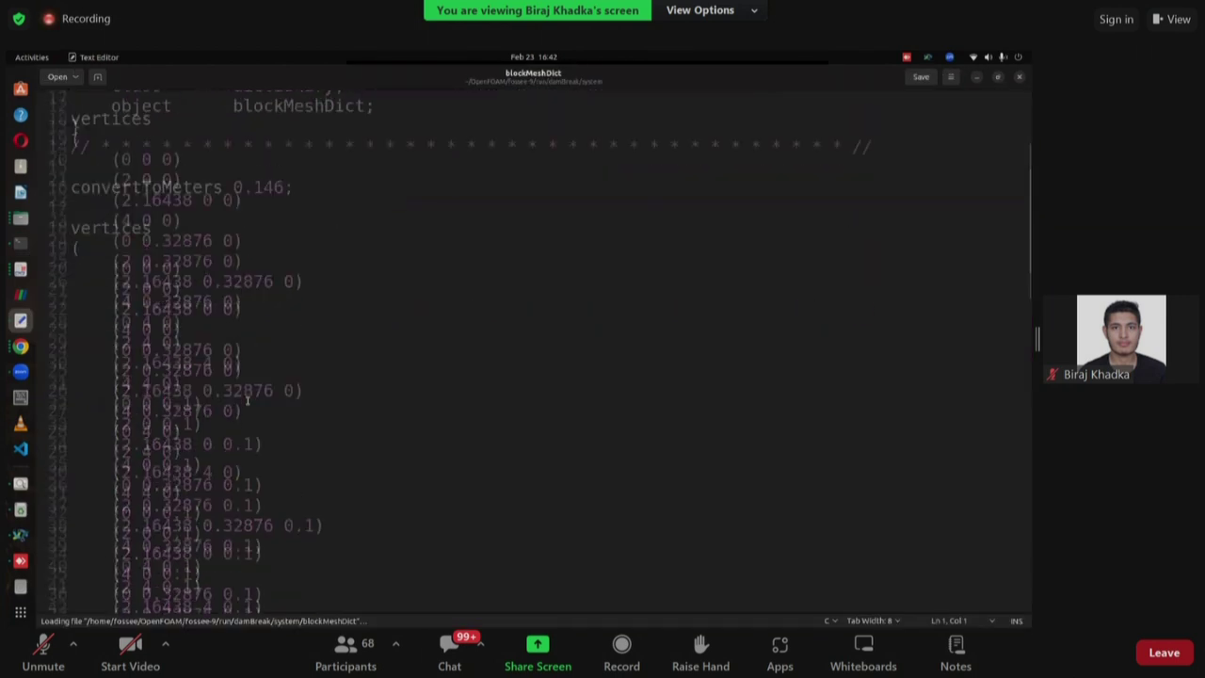
pyautogui.scroll(-2, 227, 304)
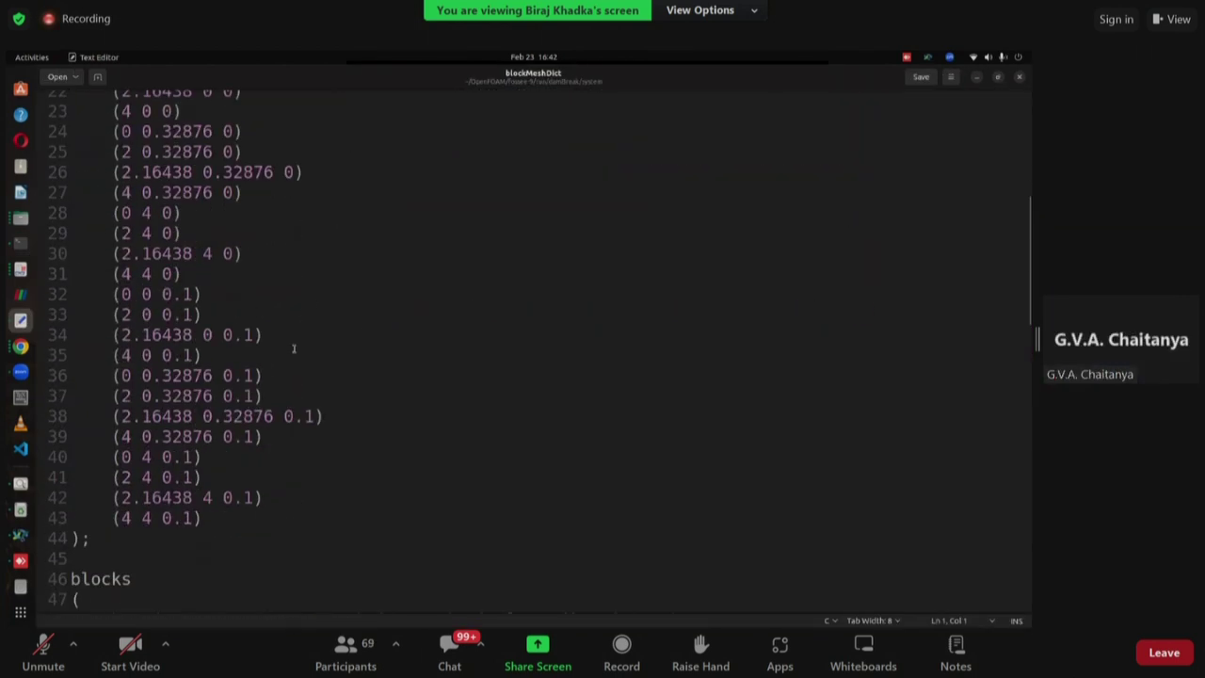
pyautogui.scroll(-1, 273, 356)
pyautogui.scroll(-5, 247, 365)
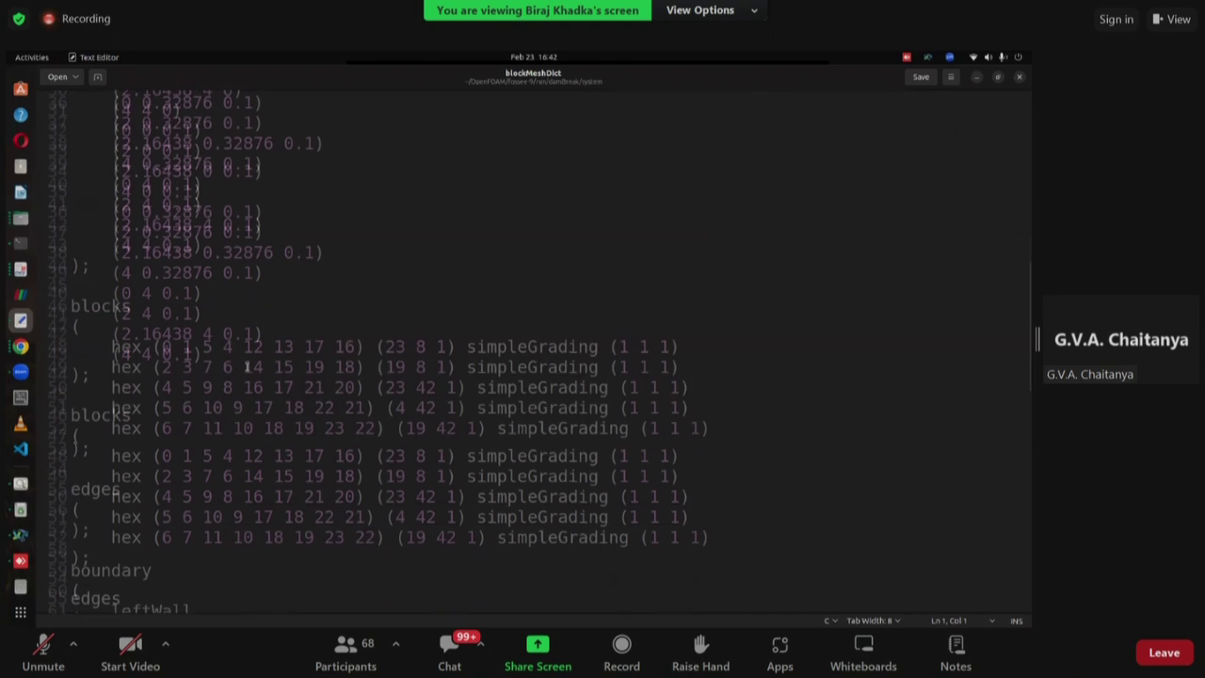
pyautogui.scroll(3, 247, 367)
pyautogui.scroll(3, 246, 366)
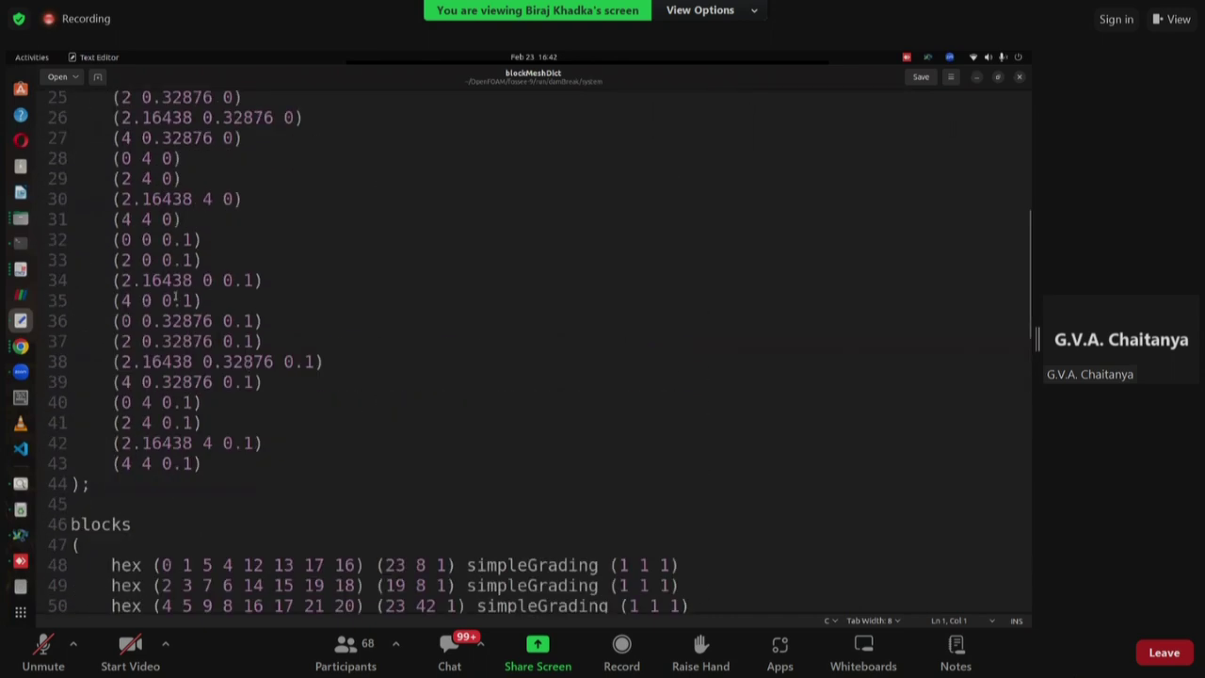
# Switch between the file manager, PDF and terminal, and resize the blockMeshDict editor window.
pyautogui.hotkey('alt', 'Tab')
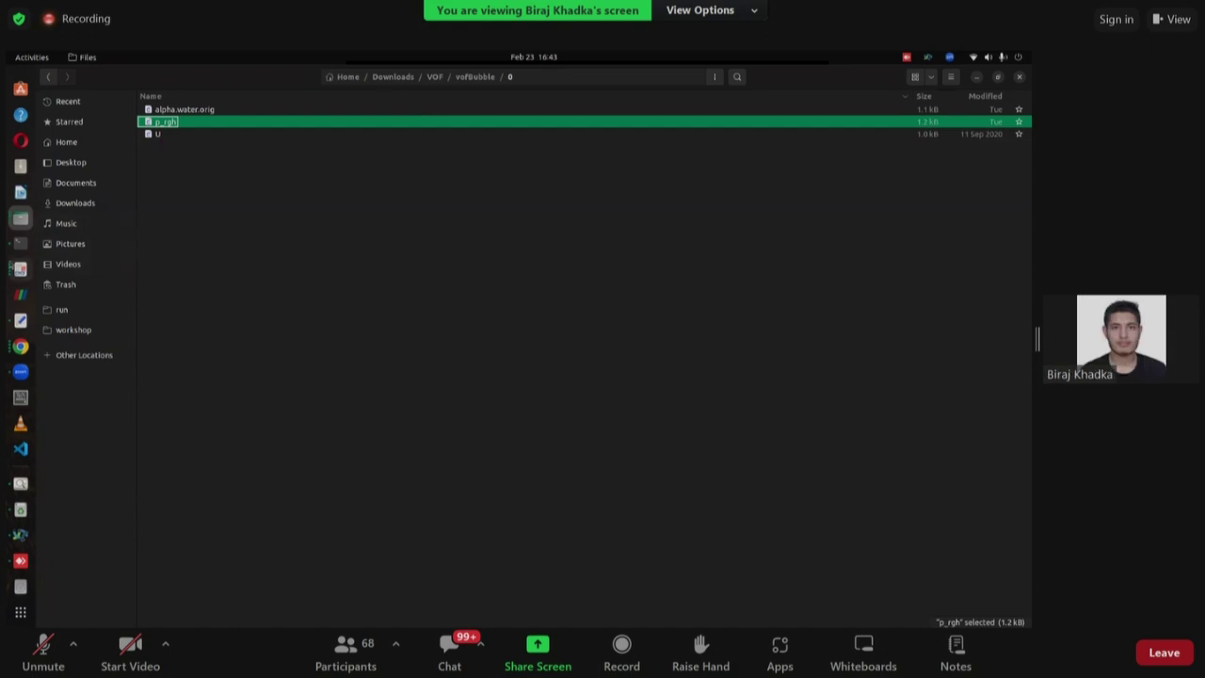
pyautogui.click(21, 270)
pyautogui.click(21, 243)
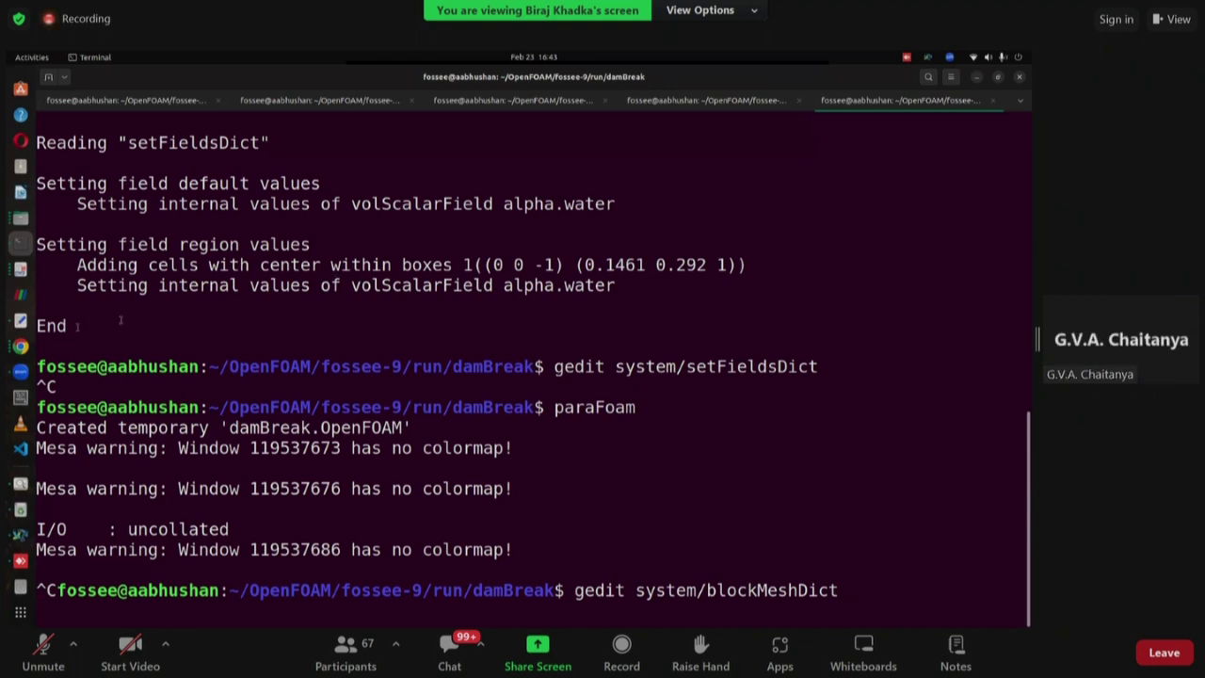
pyautogui.scroll(6, 385, 258)
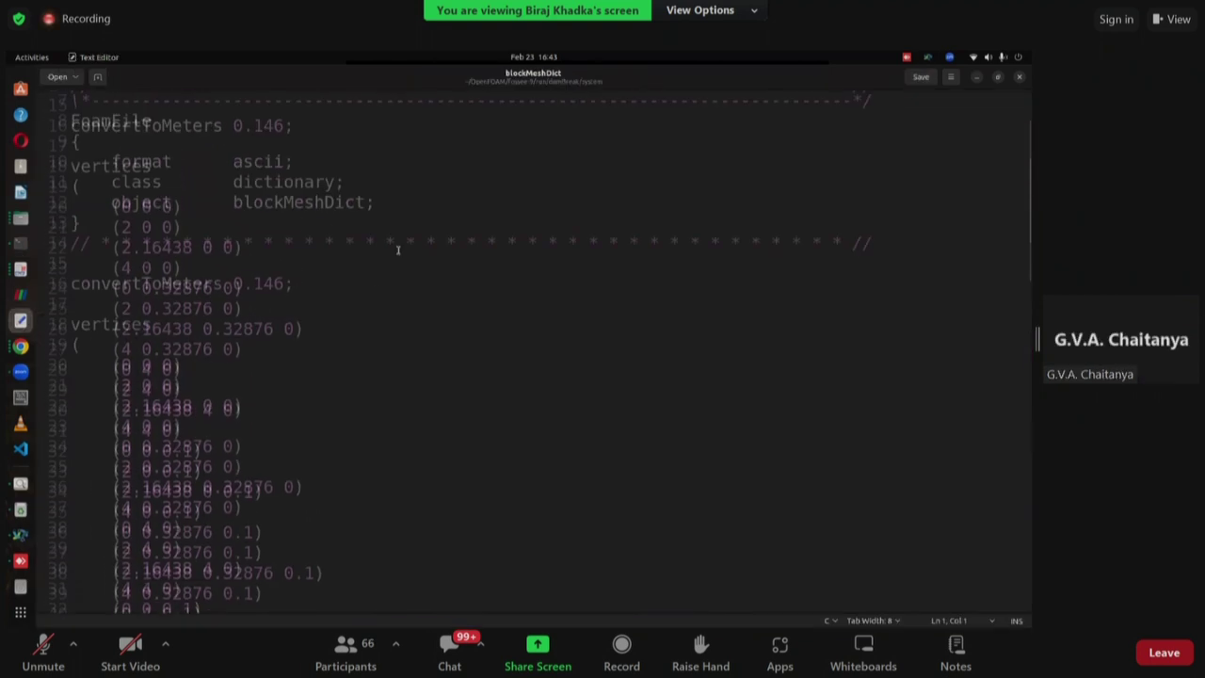
pyautogui.doubleClick(657, 77)
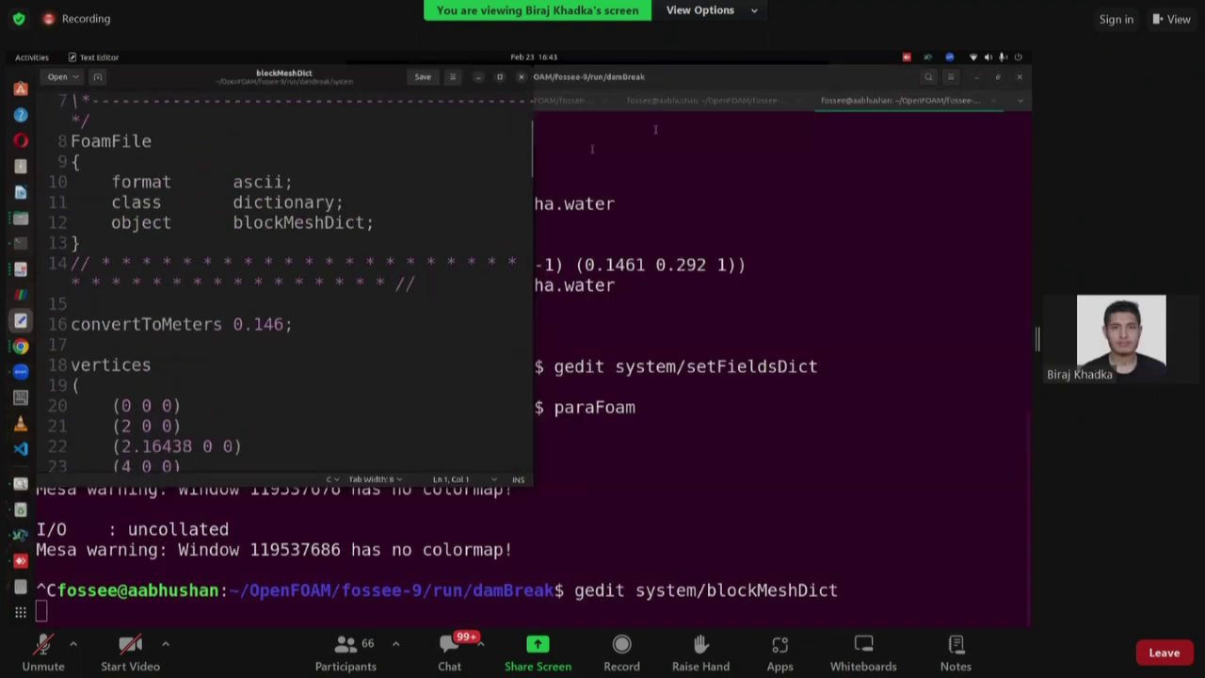
pyautogui.click(498, 76)
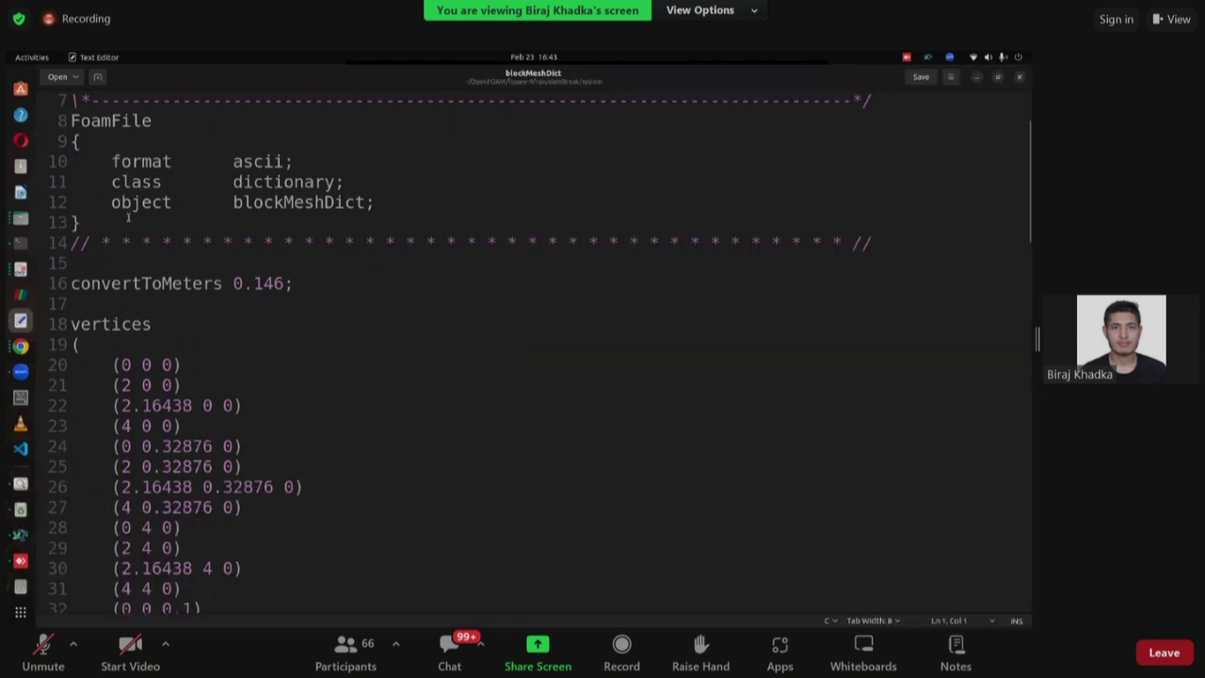
pyautogui.click(21, 290)
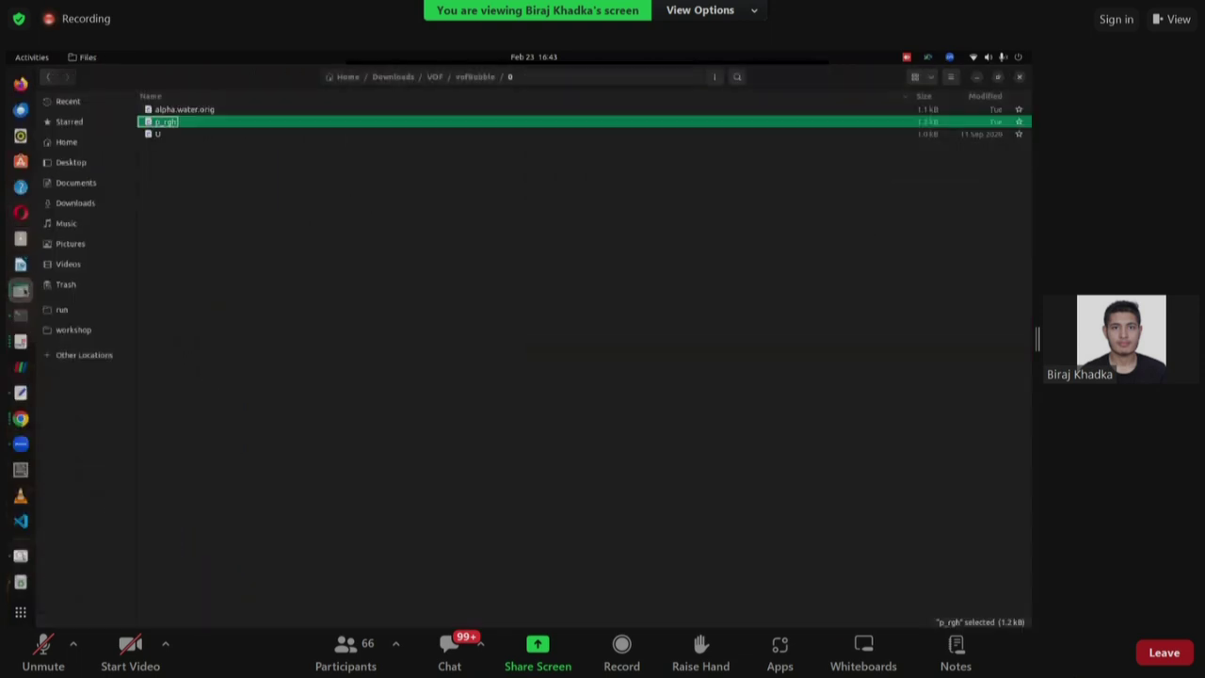
# Browse Home > OpenFOAM > fossee-9 > run > damBreak > system in Files and open setFieldsDict.
pyautogui.click(85, 146)
pyautogui.click(180, 173)
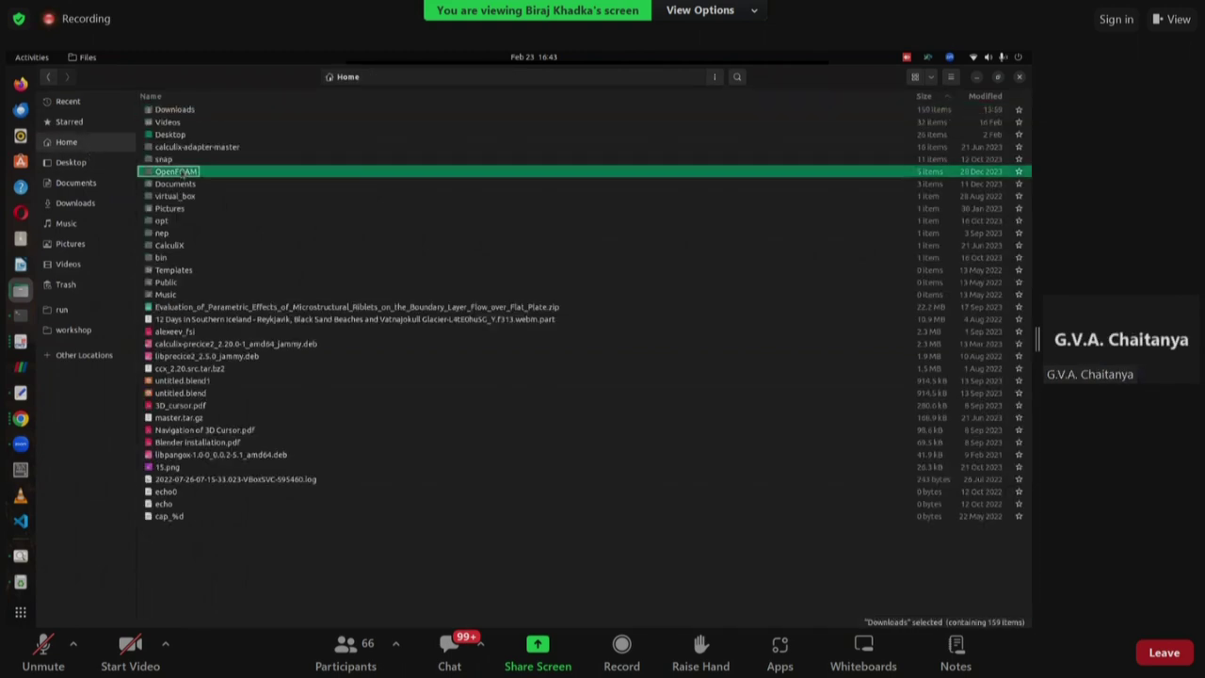
pyautogui.doubleClick(180, 173)
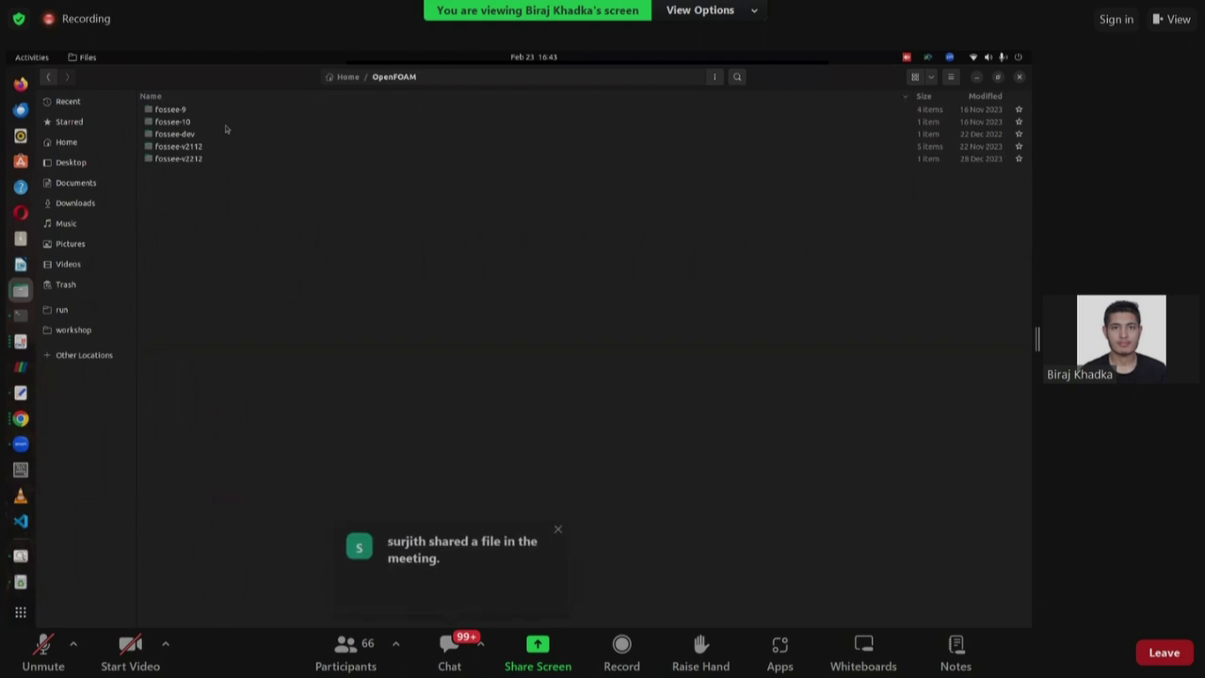
pyautogui.doubleClick(207, 110)
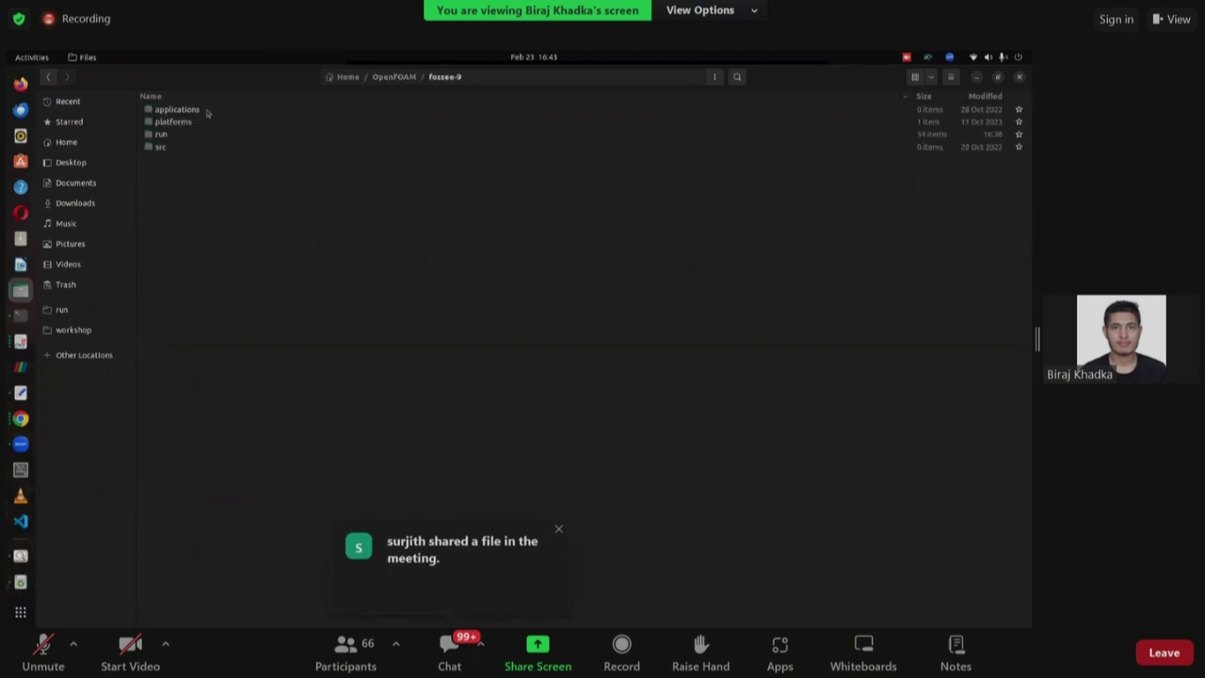
pyautogui.click(175, 138)
pyautogui.doubleClick(162, 134)
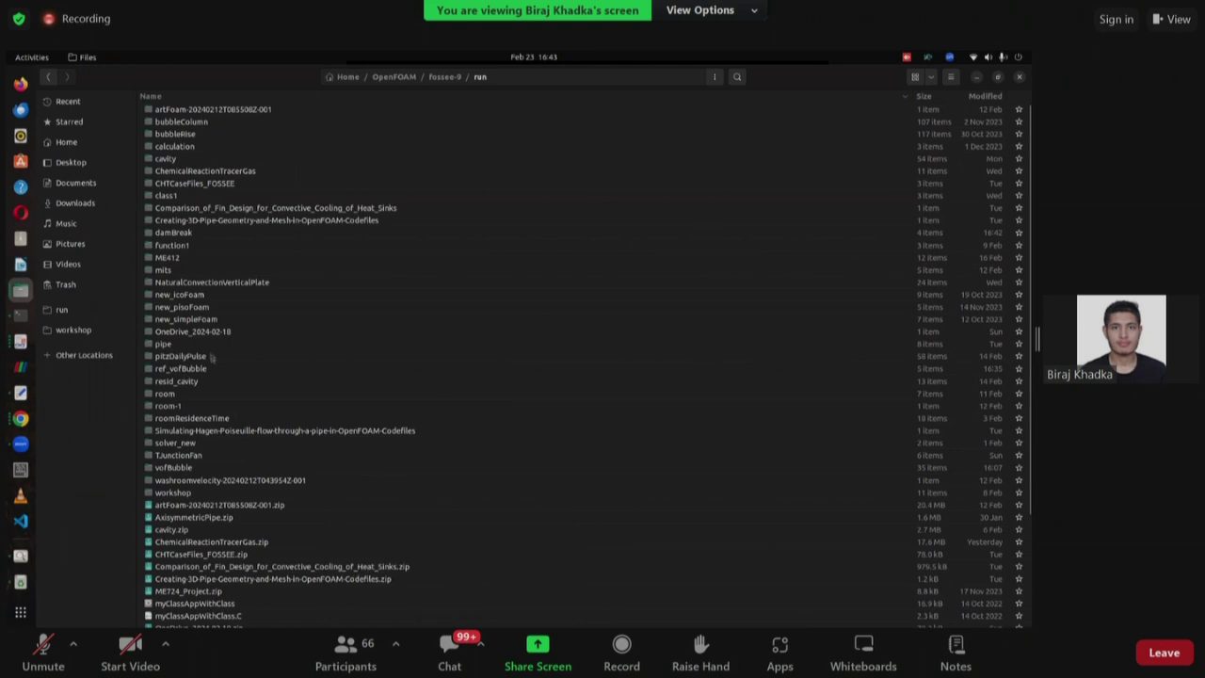
pyautogui.doubleClick(188, 232)
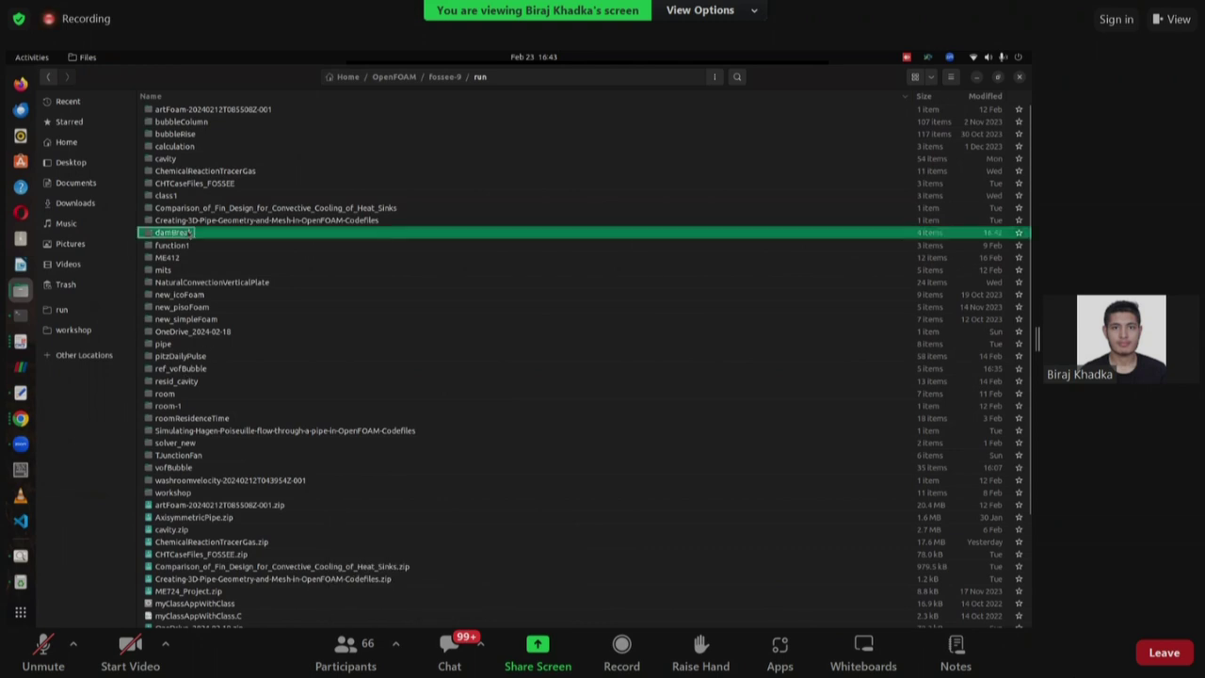
pyautogui.doubleClick(171, 135)
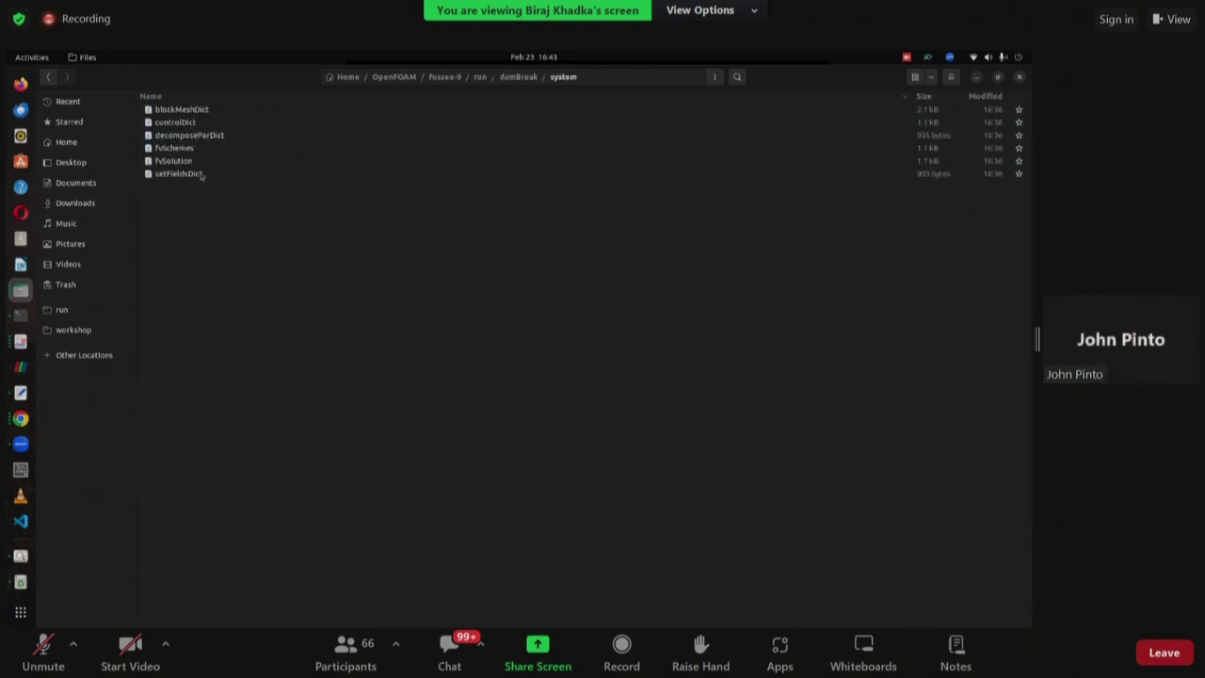
pyautogui.doubleClick(190, 177)
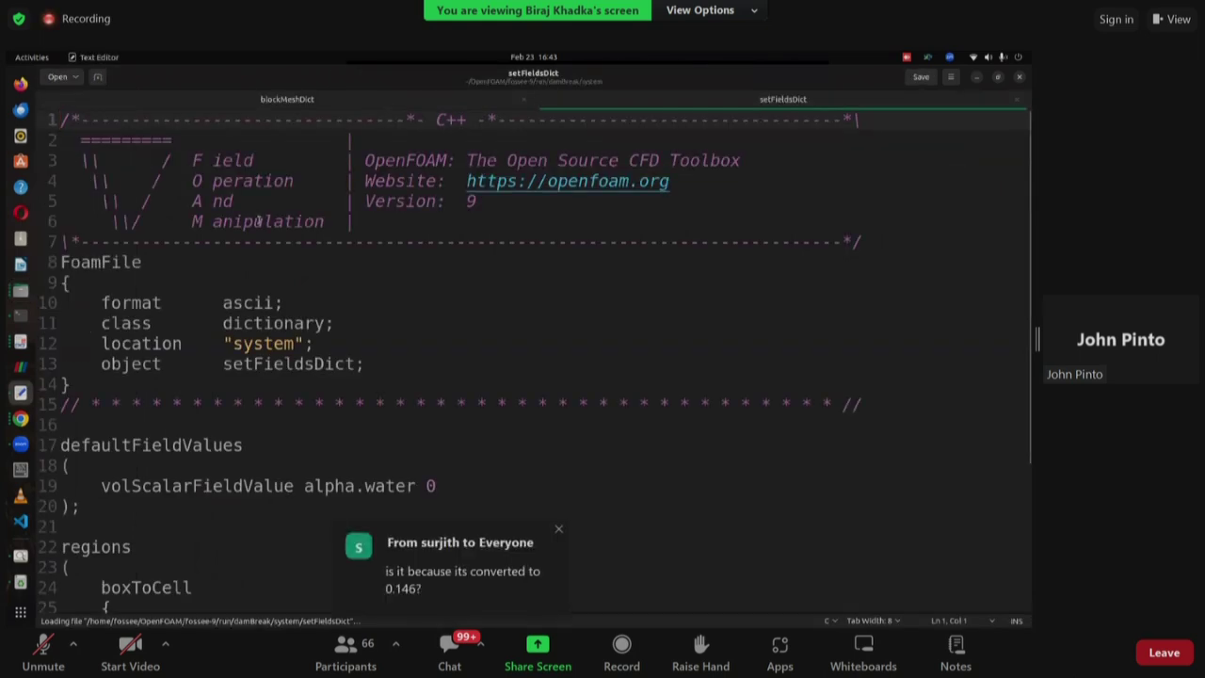
# Scroll to the boxToCell region setting alpha.water to 1 from (0 0 -1) to (0.1461 0.292 1).
pyautogui.scroll(-4, 230, 349)
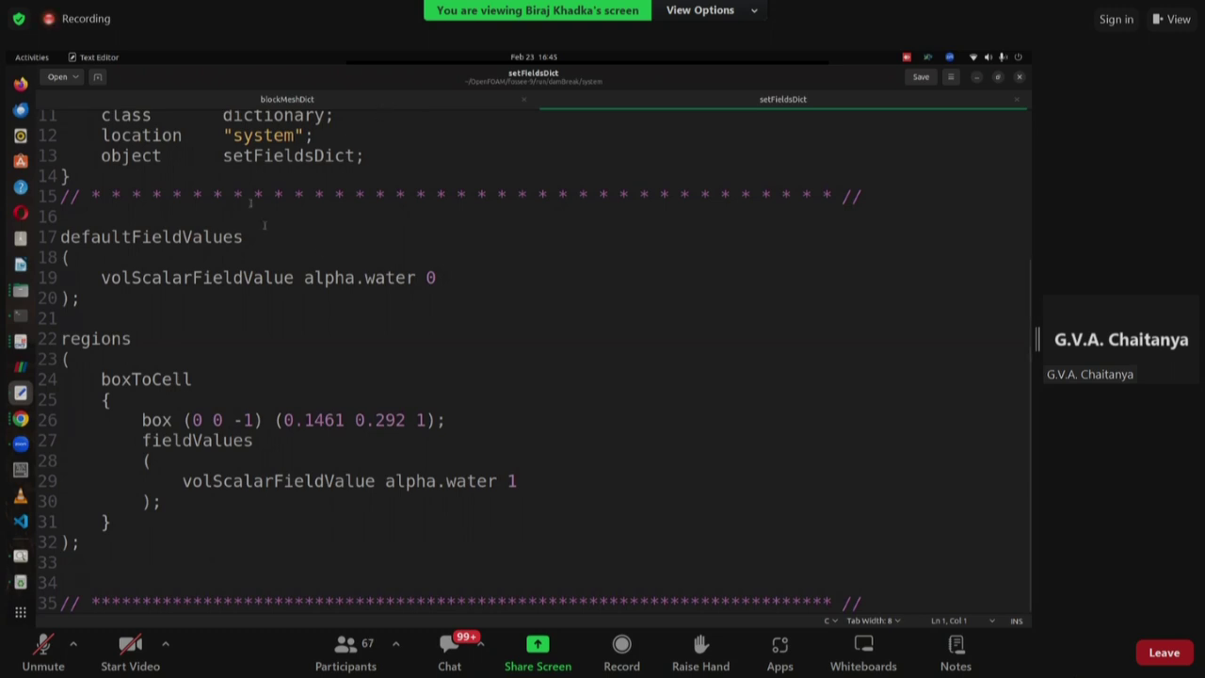
pyautogui.click(20, 317)
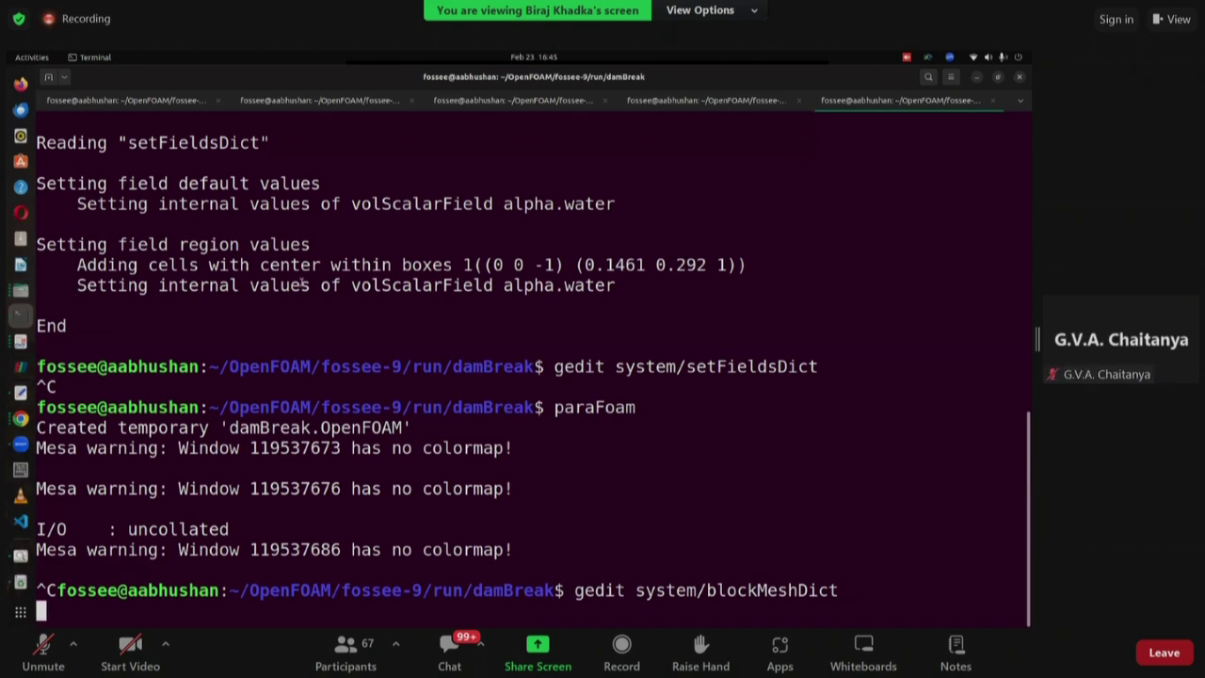
# Stop gedit, list the case, run interFoam to time 1, and launch paraFoam.
pyautogui.hotkey('ctrl', 'c')
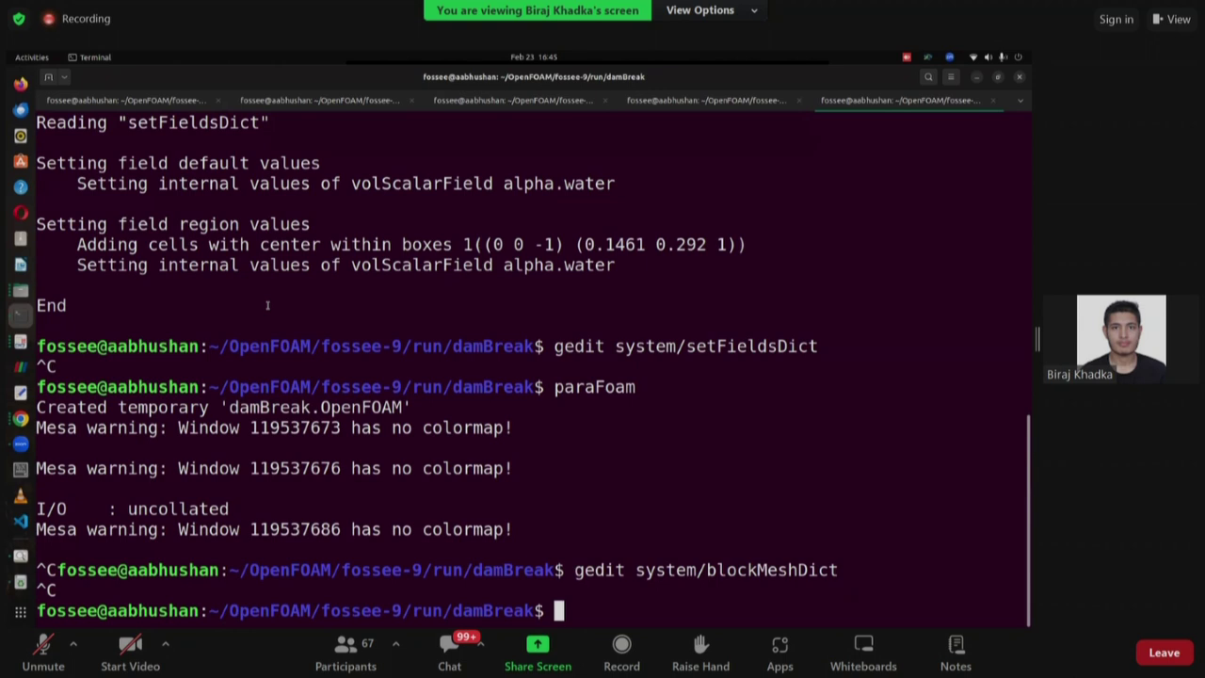
pyautogui.write('ls')
pyautogui.press('Return')
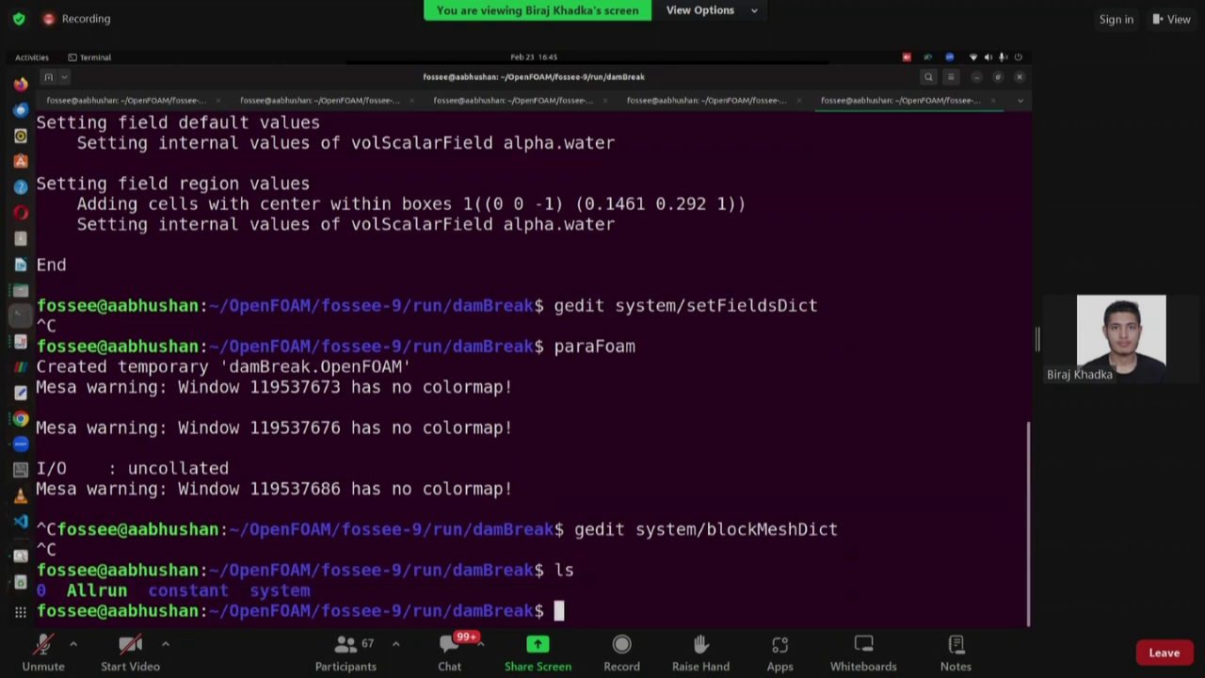
pyautogui.write('interFoam')
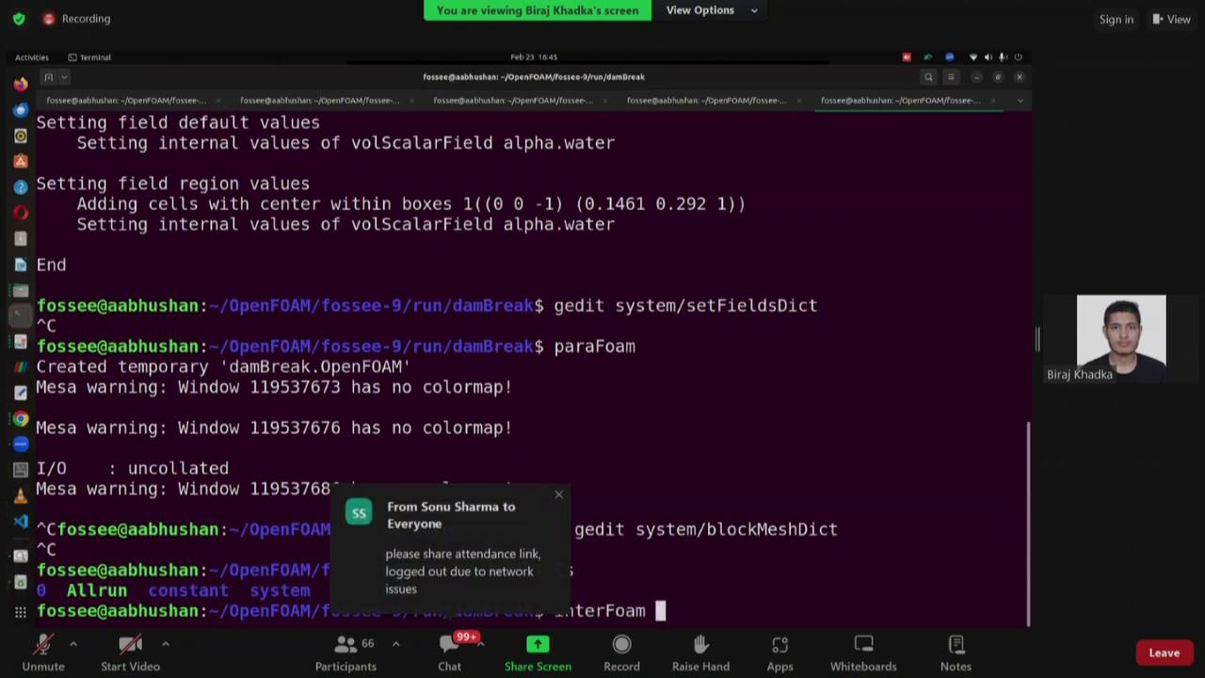
pyautogui.press('Return')
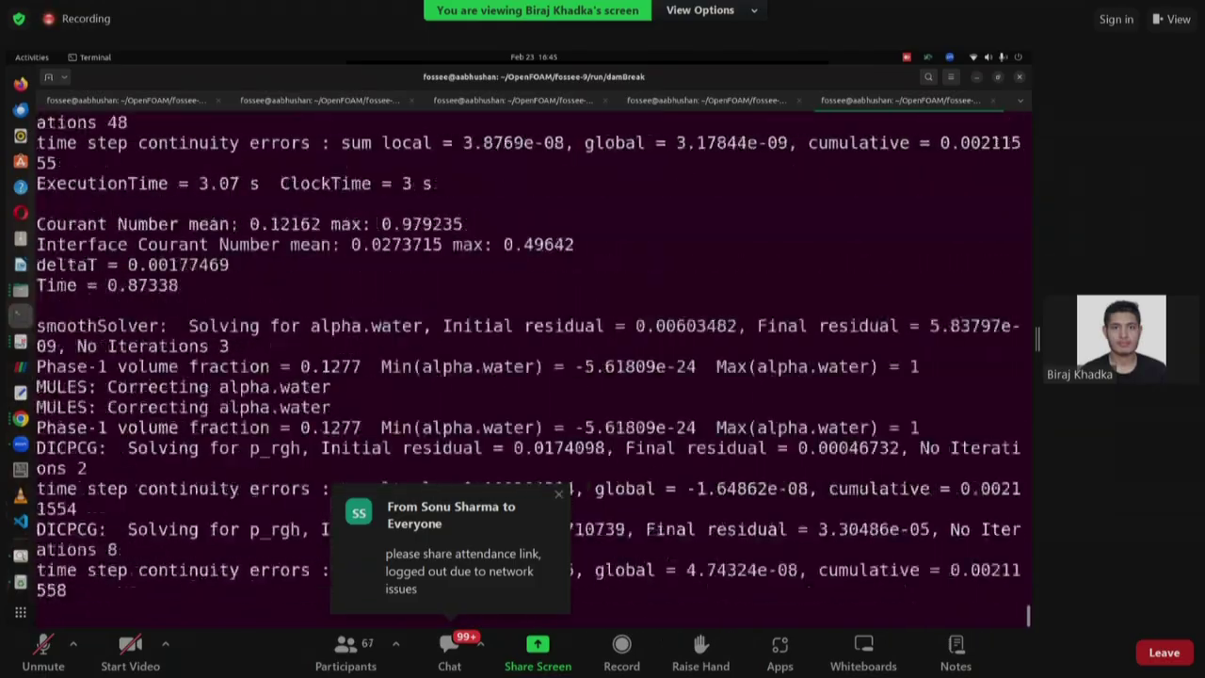
pyautogui.write('paraFoam')
pyautogui.press('Return')
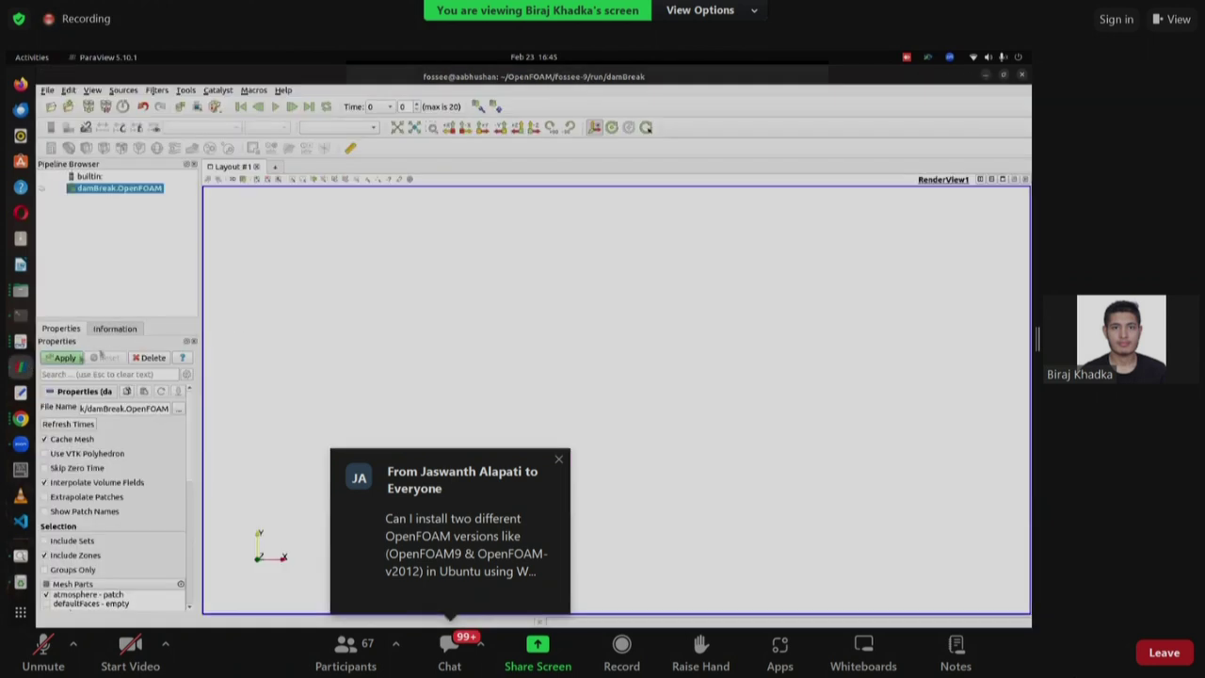
# Apply the damBreak case, colour it by alpha.water, play the animation and rewind to the first frame.
pyautogui.click(81, 358)
pyautogui.click(220, 127)
pyautogui.click(219, 100)
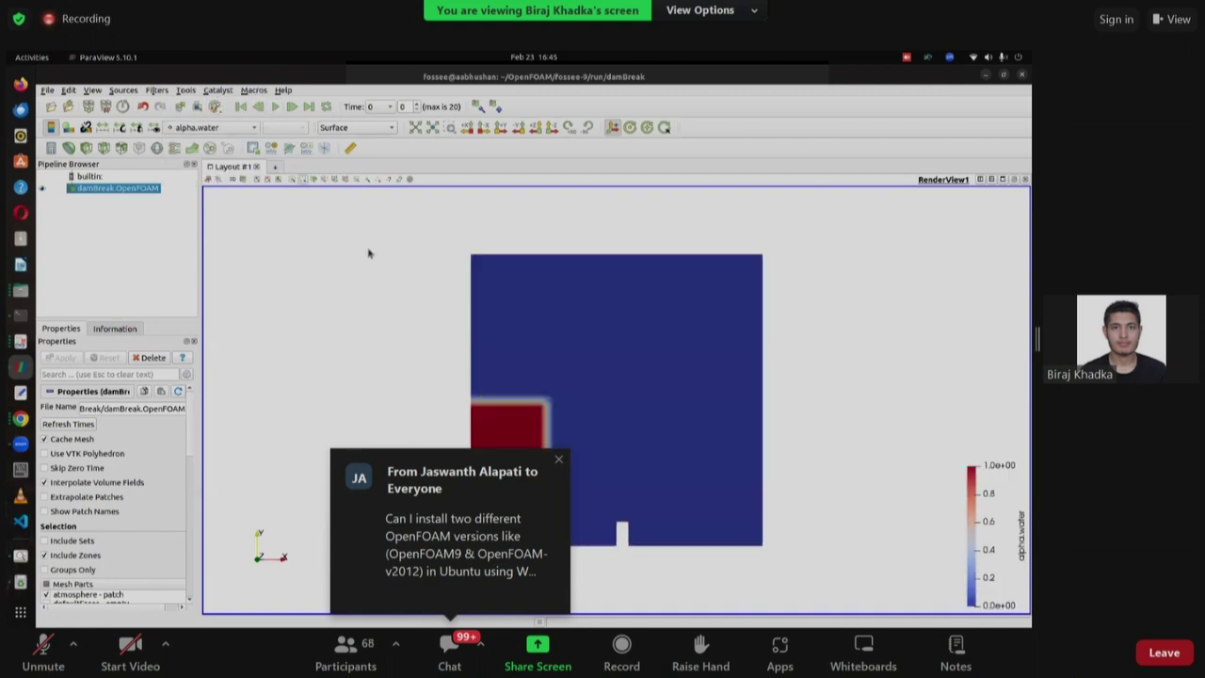
pyautogui.click(274, 106)
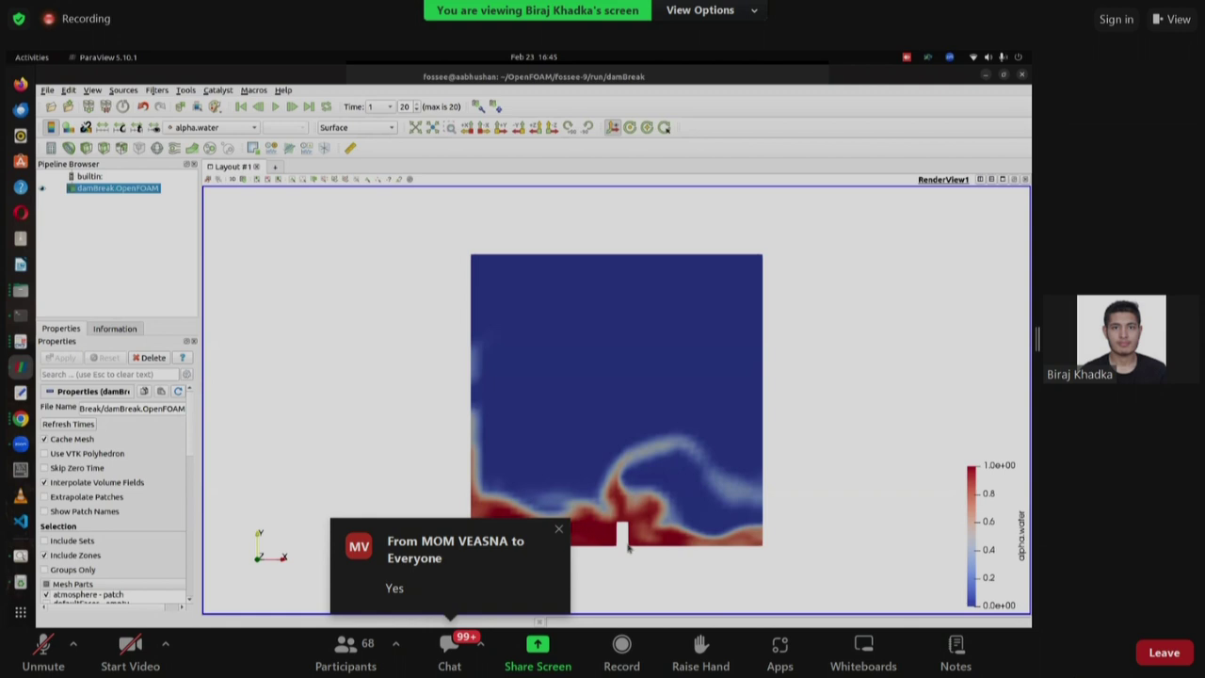
pyautogui.click(241, 107)
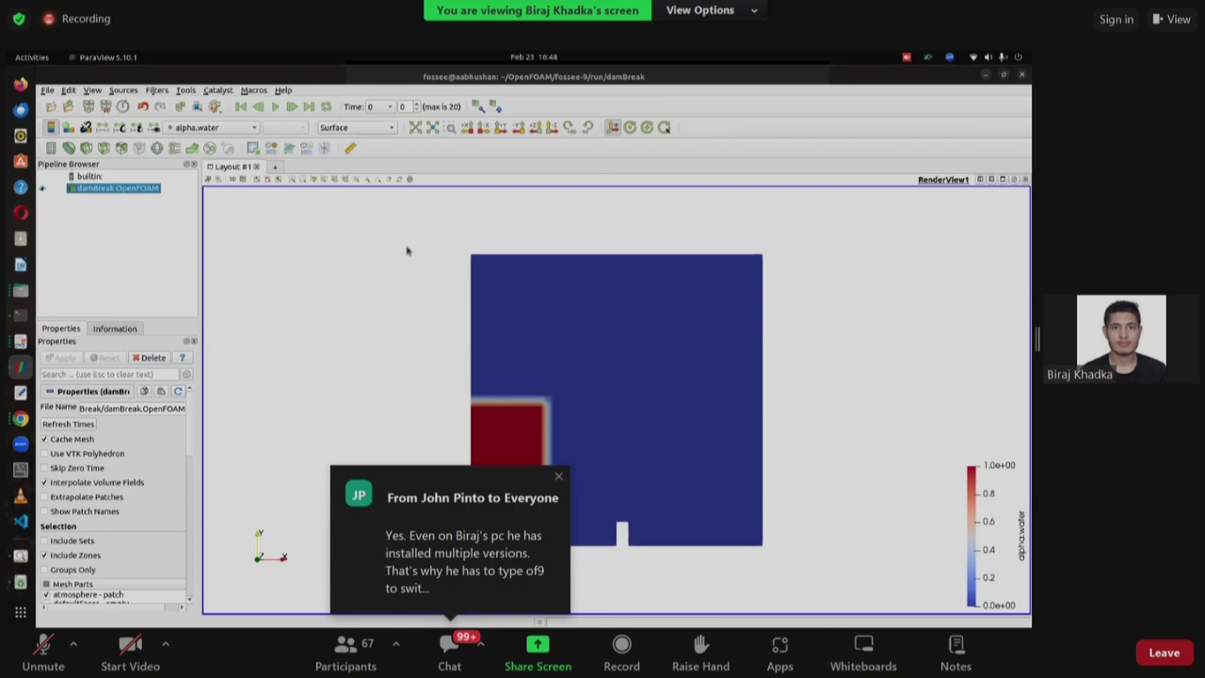
# Read the tutorial PDF's final page with the expected result and Problem task.
pyautogui.click(20, 341)
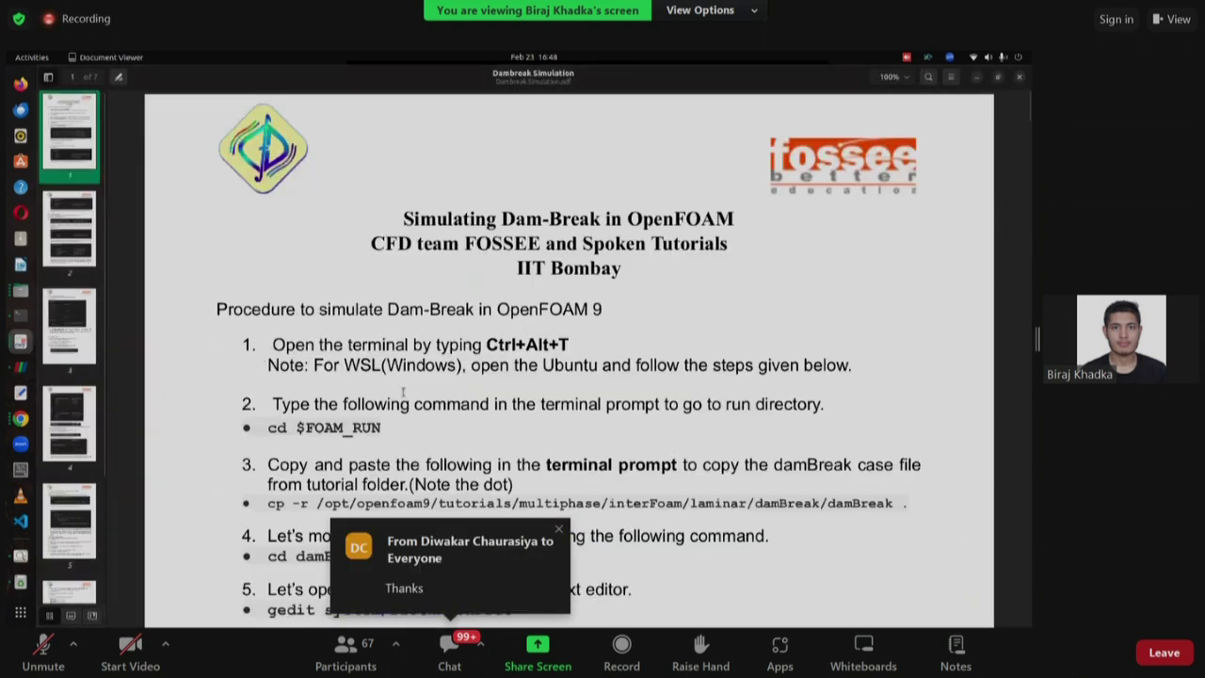
pyautogui.scroll(-20, 405, 424)
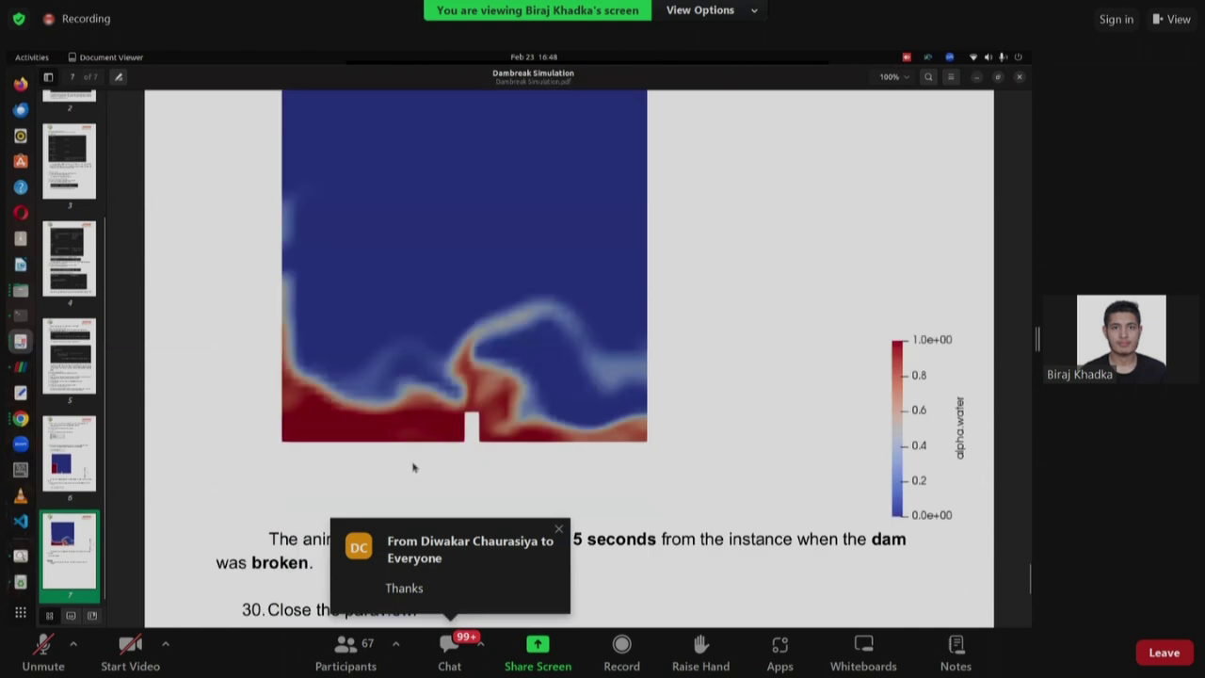
pyautogui.scroll(-6, 412, 467)
pyautogui.scroll(1, 412, 467)
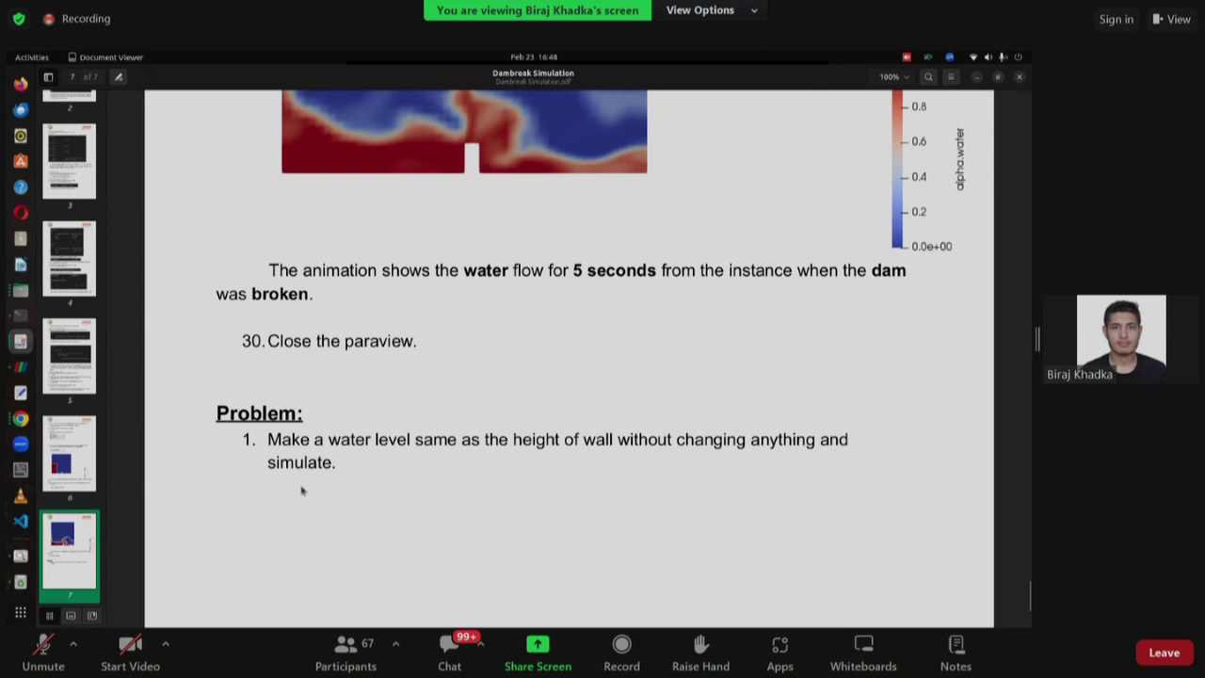
pyautogui.scroll(2, 301, 489)
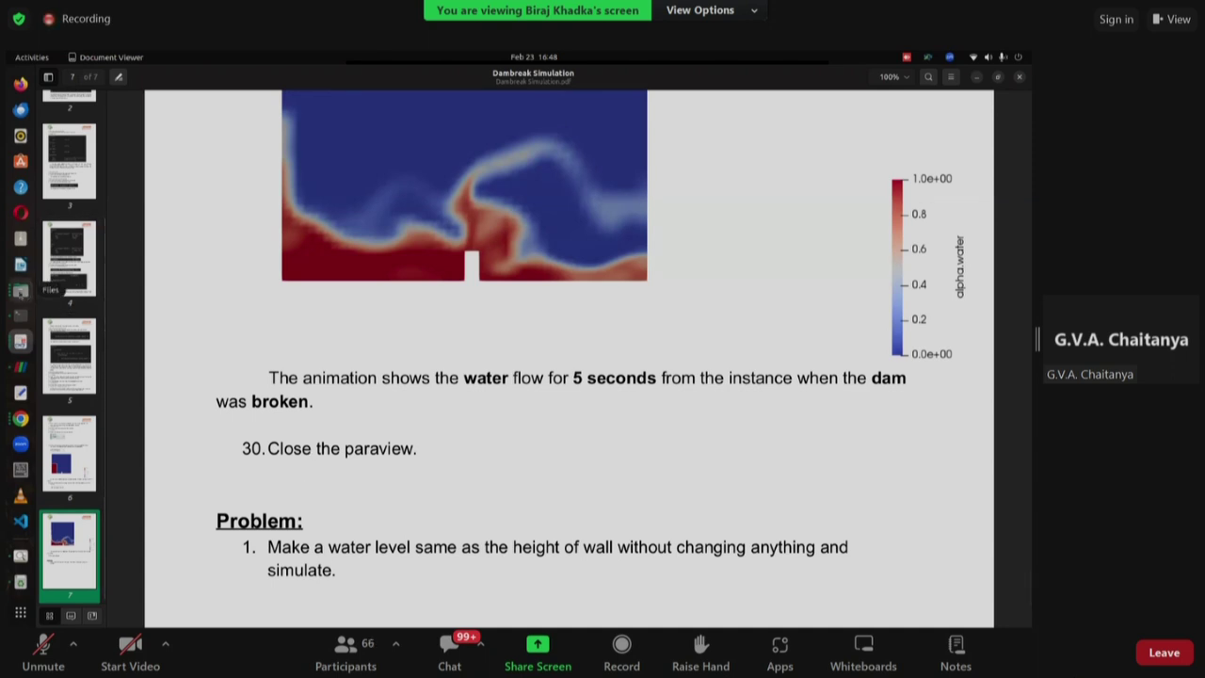
# Open damBreak's system/blockMeshDict from Files in the text editor.
pyautogui.click(21, 291)
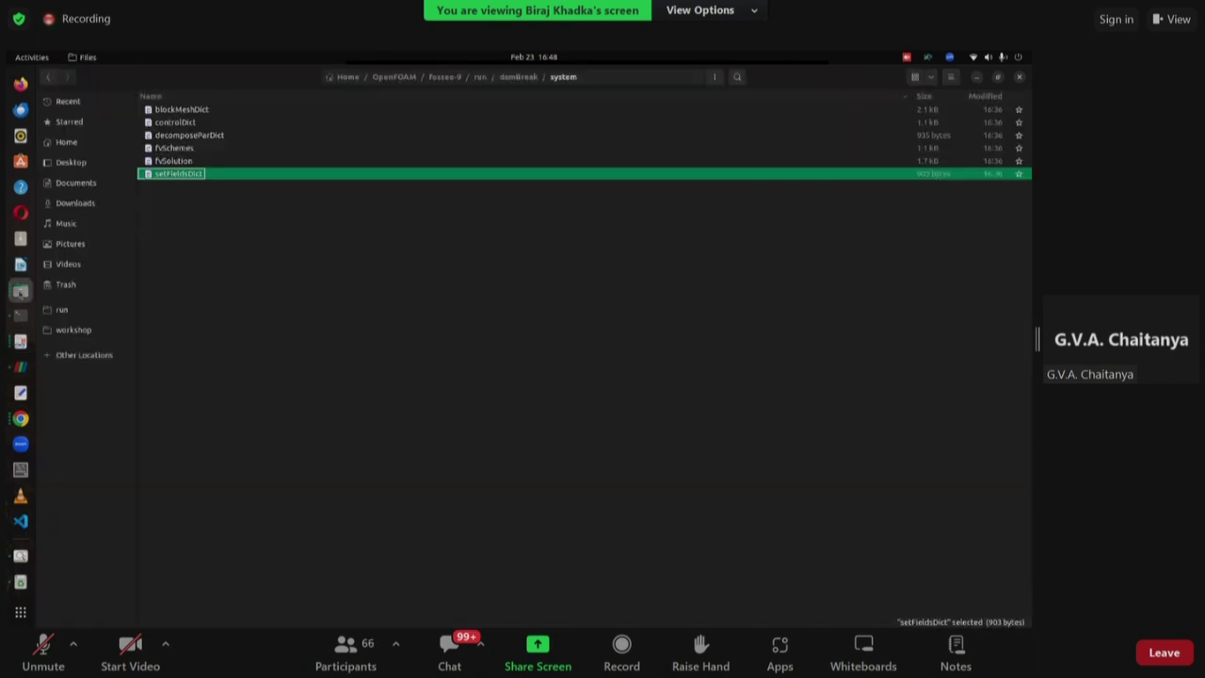
pyautogui.click(205, 110)
pyautogui.doubleClick(205, 111)
pyautogui.scroll(-4, 325, 390)
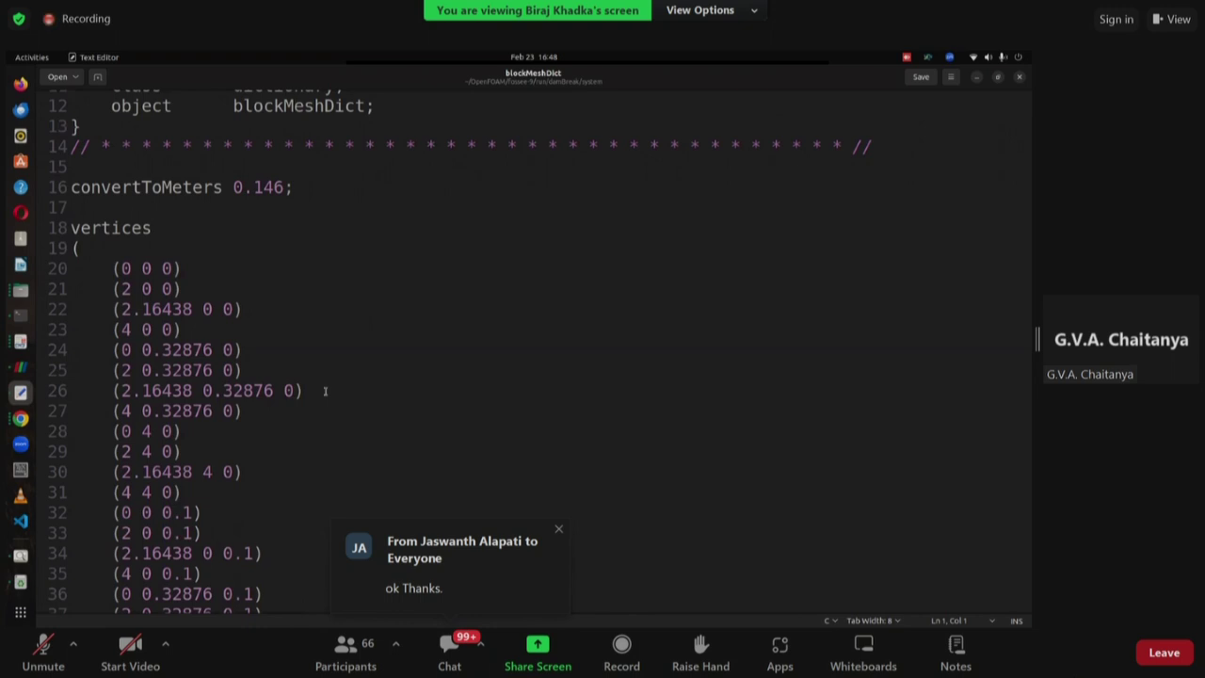
# Review blockMeshDict's convertToMeters 0.146 and vertex coordinates, then bring ParaView back.
pyautogui.scroll(-1, 324, 390)
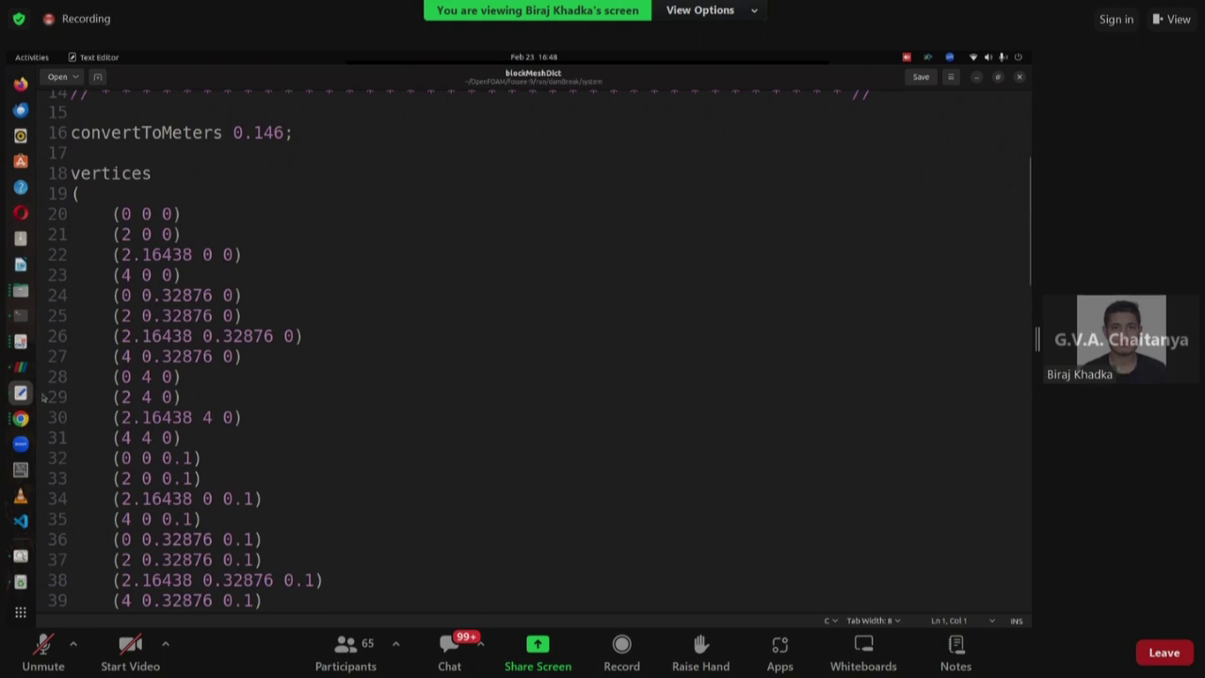
pyautogui.click(20, 367)
pyautogui.scroll(-10, 104, 534)
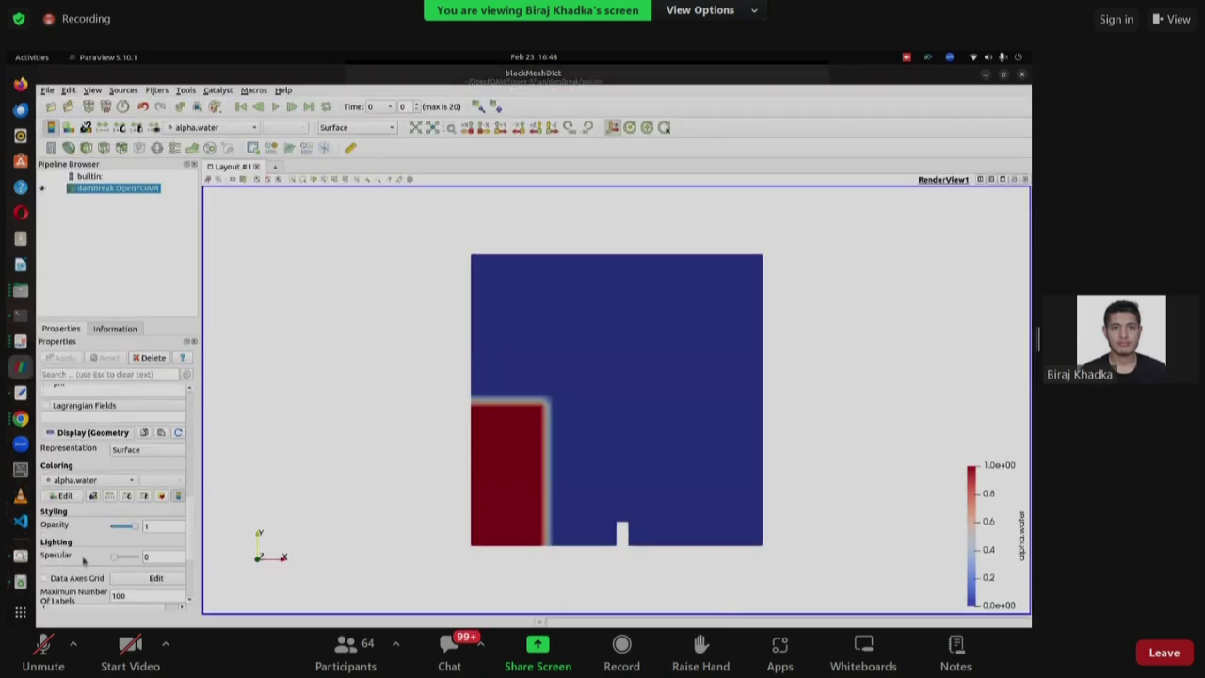
# Enable the Data Axes Grid and rotate the damBreak model into a perspective view.
pyautogui.scroll(-5, 103, 534)
pyautogui.click(60, 481)
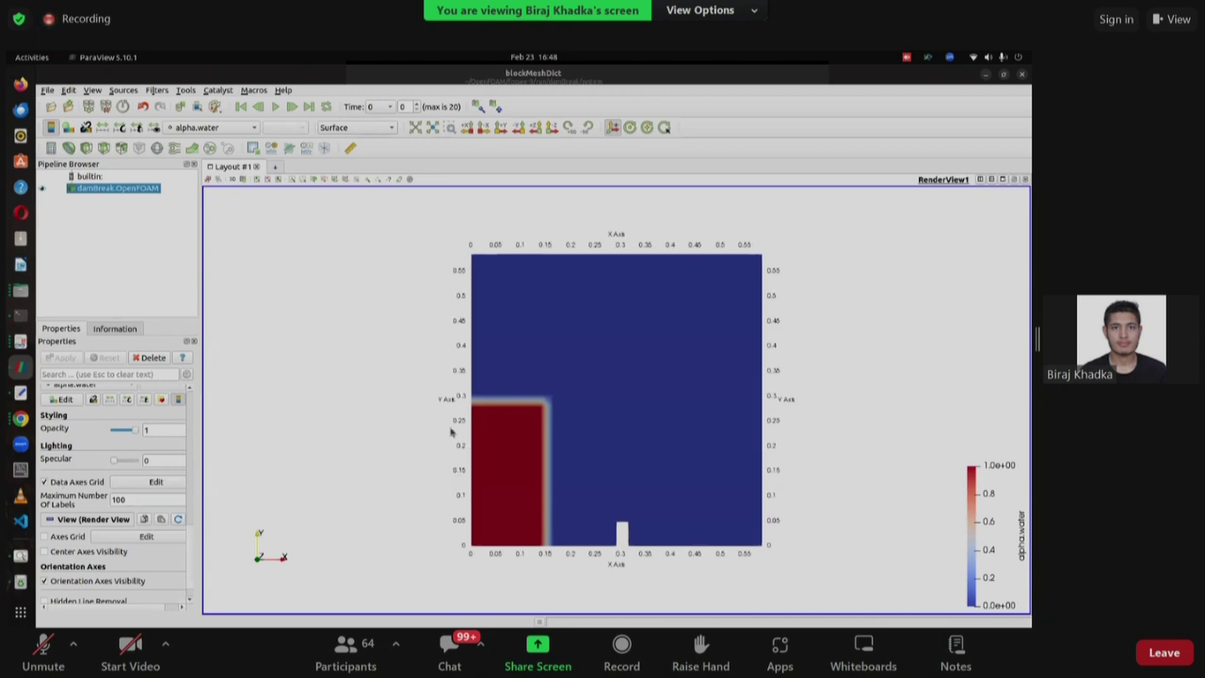
pyautogui.moveTo(525, 436); pyautogui.dragTo(502, 465)
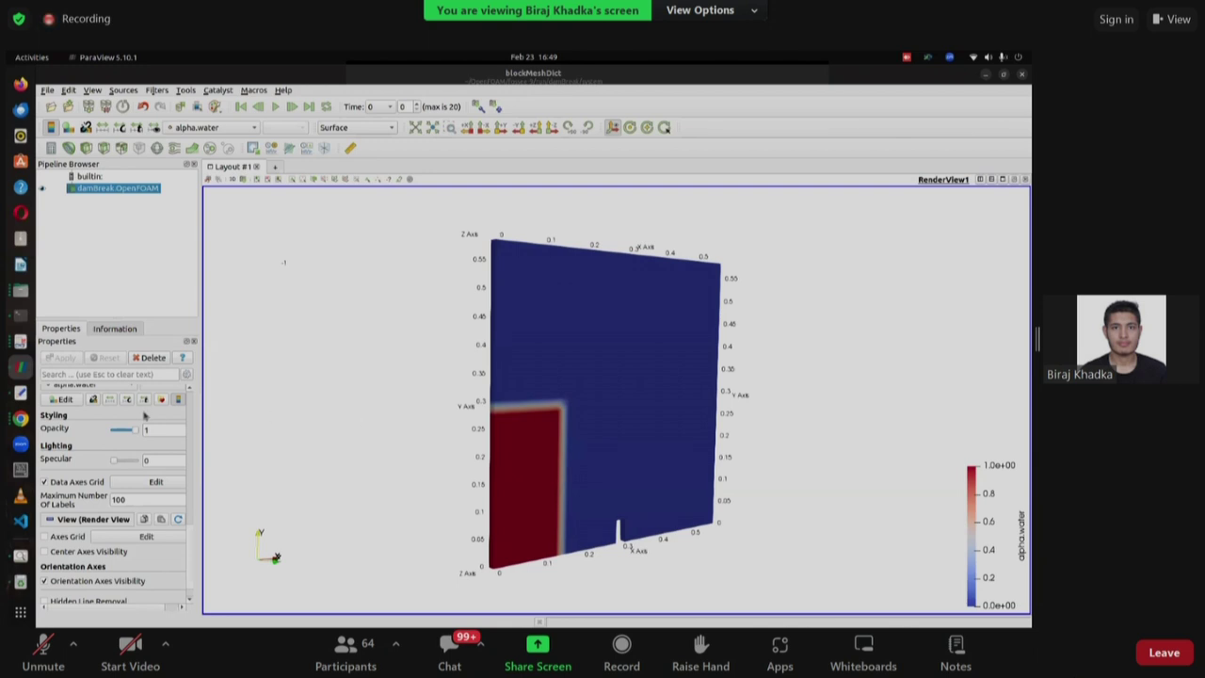
# Compare the water column with the tutorial PDF, then switch to the damBreak/system folder in Files.
pyautogui.hotkey('alt', 'Tab')
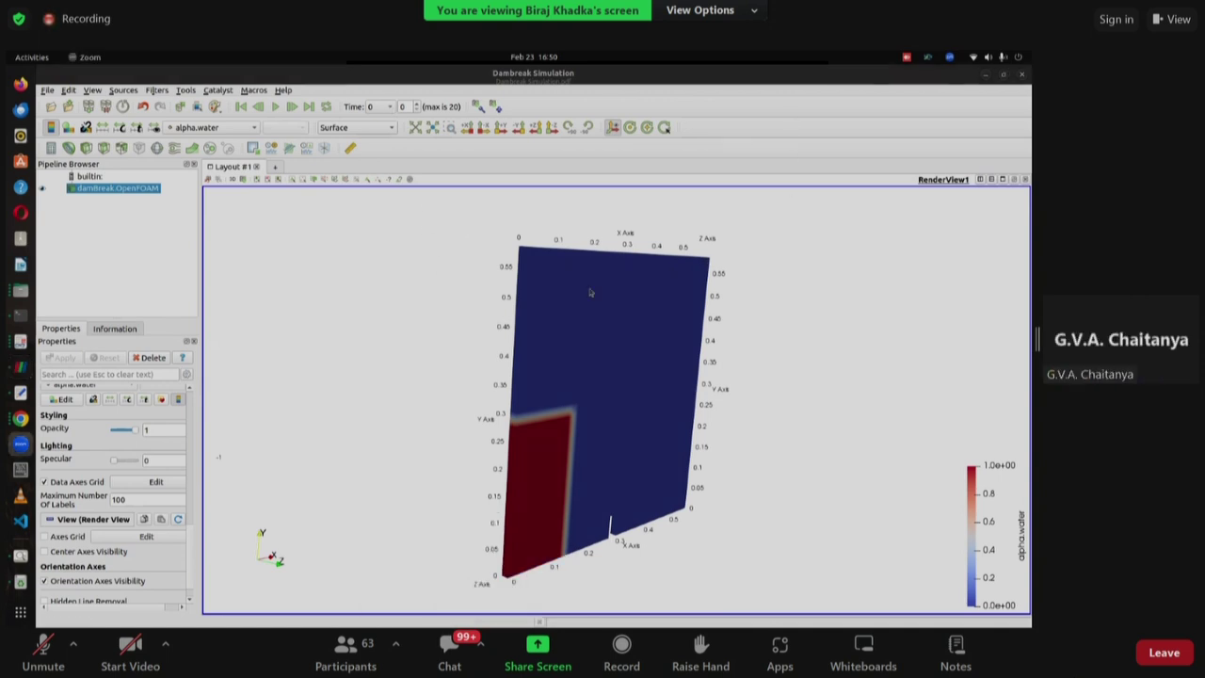
pyautogui.click(388, 106)
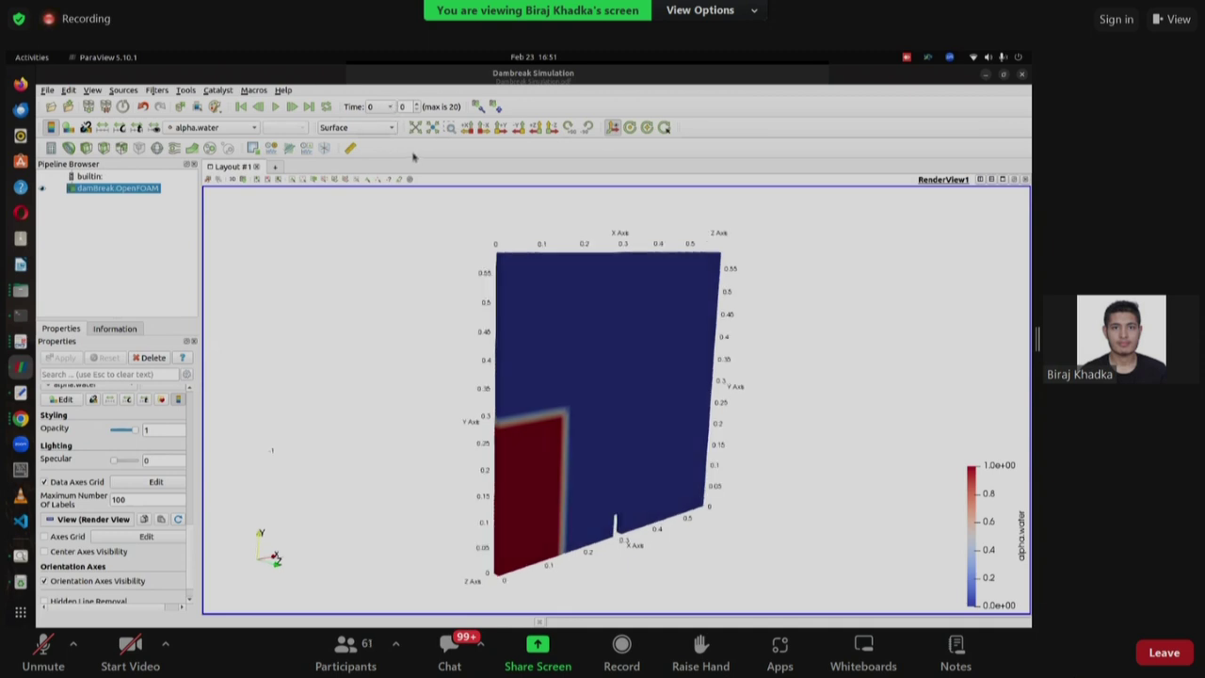
pyautogui.hotkey('alt', 'Tab')
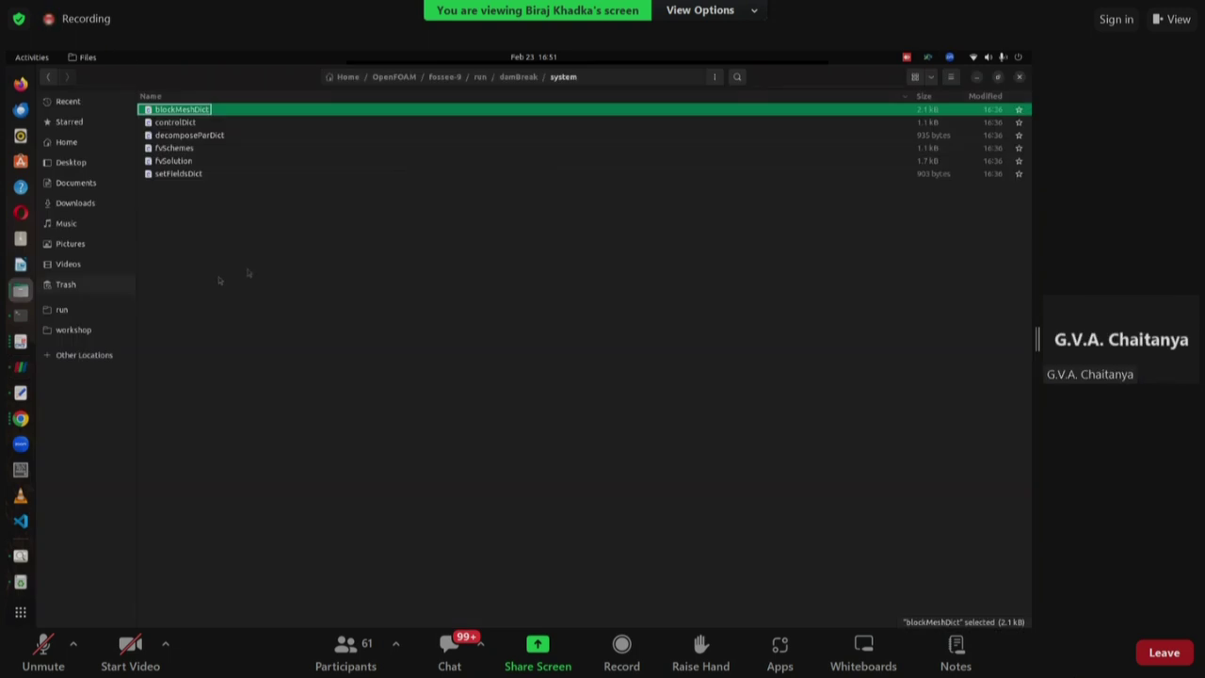
# Return to ParaView and rotate the damBreak box back to a straight face-on view.
pyautogui.click(518, 76)
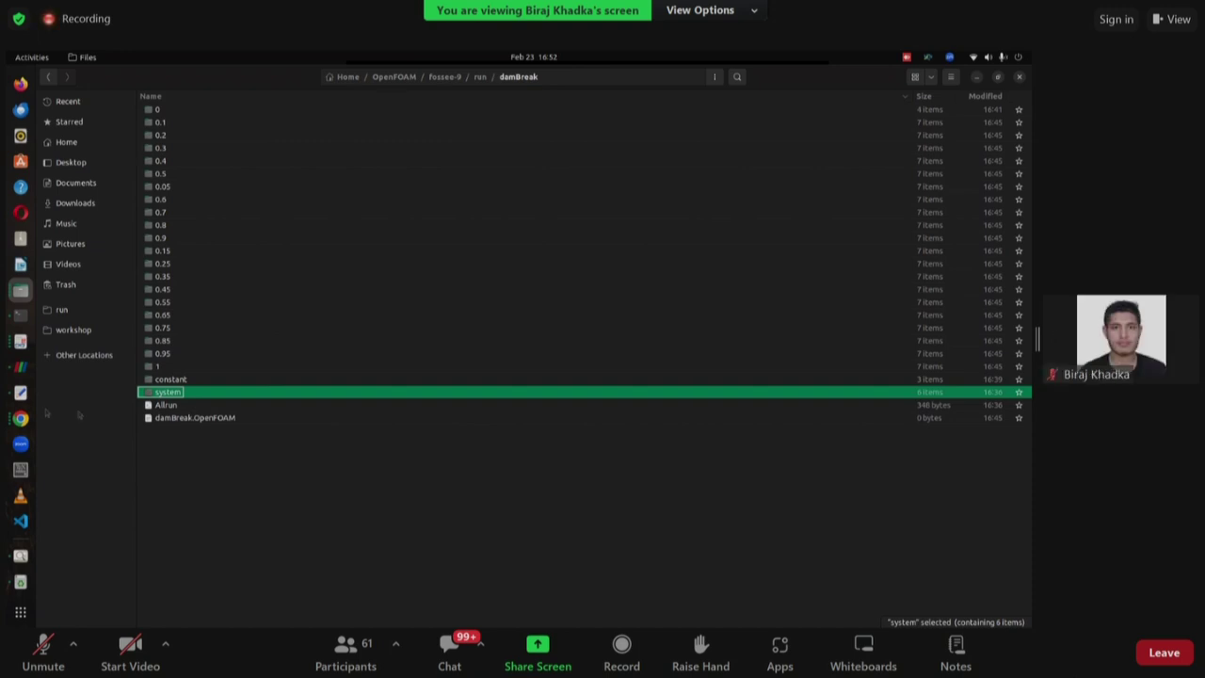
pyautogui.click(20, 418)
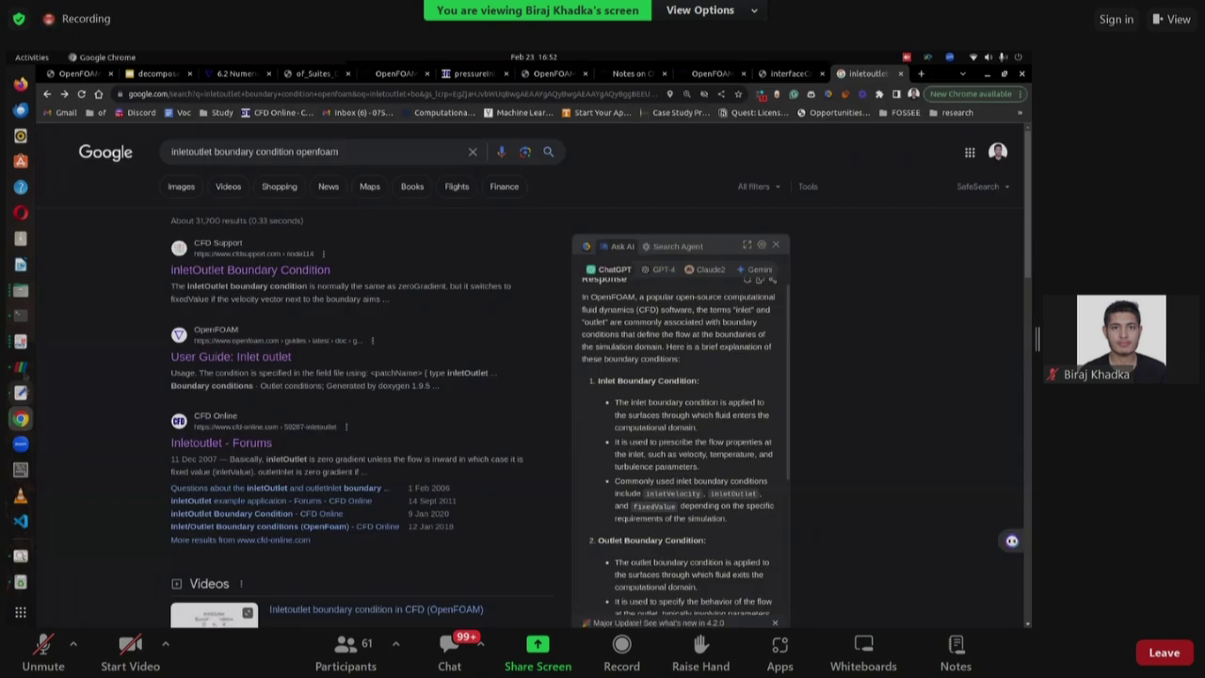
pyautogui.click(21, 367)
pyautogui.moveTo(518, 363); pyautogui.dragTo(436, 326)
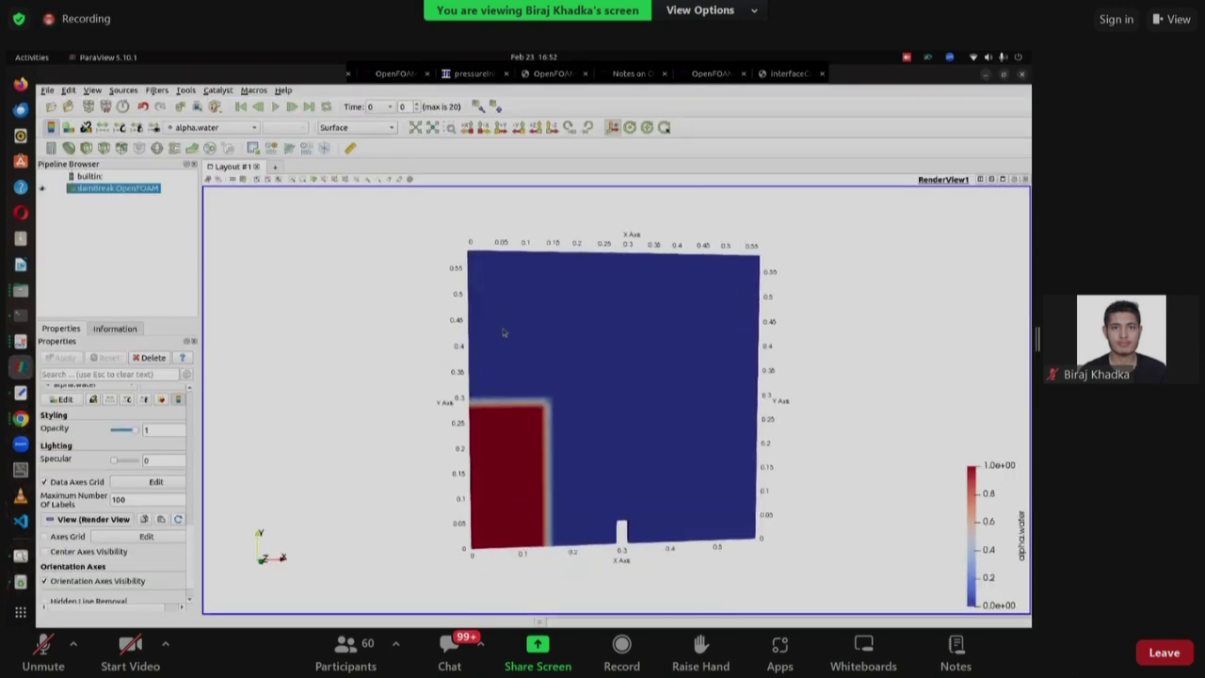
pyautogui.moveTo(508, 334); pyautogui.dragTo(499, 321)
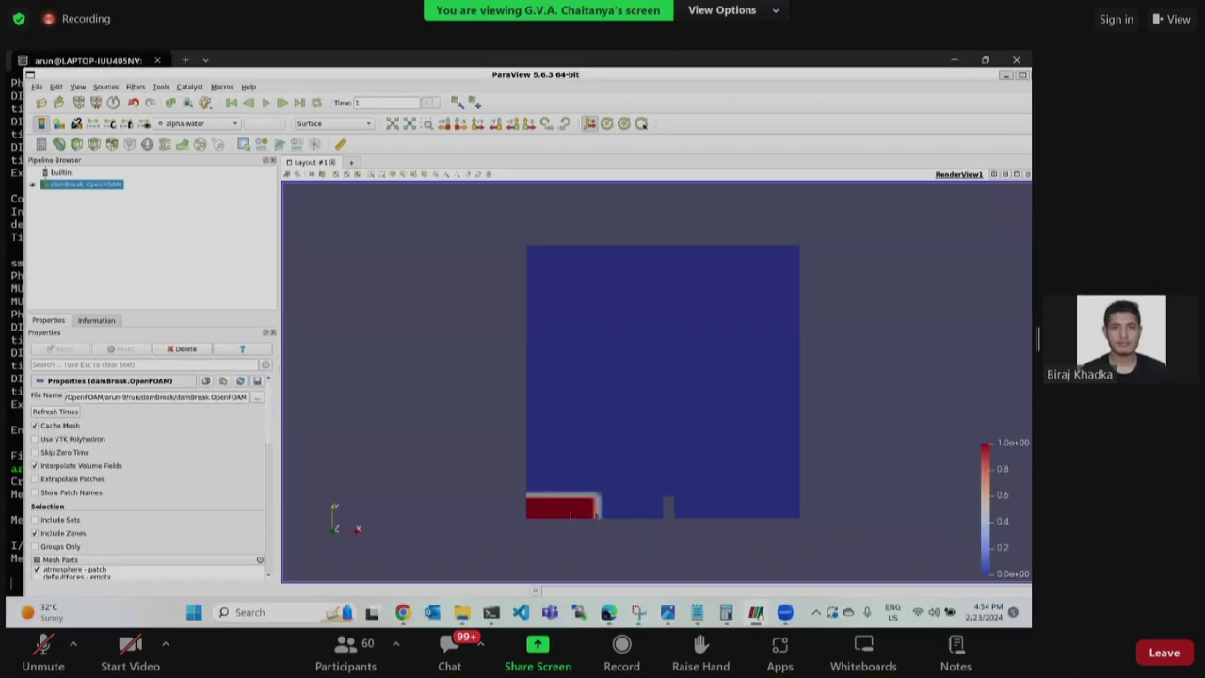
# Play and stop the dam-break animation, then close ParaView.
pyautogui.click(264, 104)
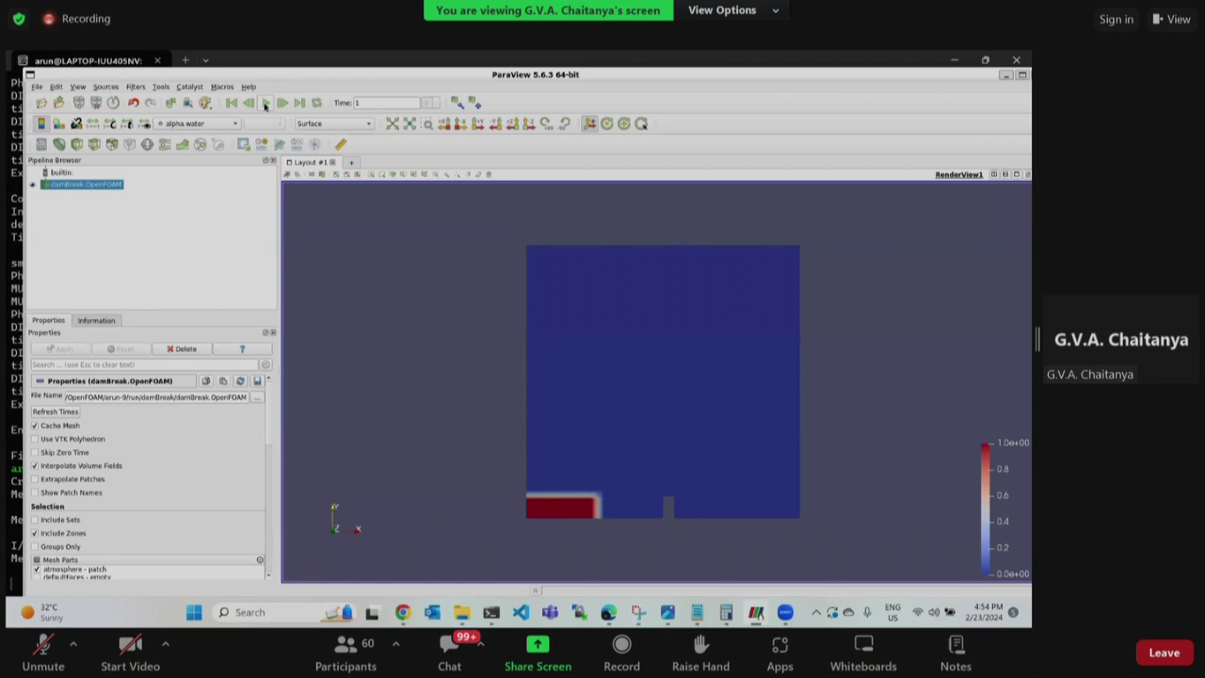
pyautogui.click(264, 103)
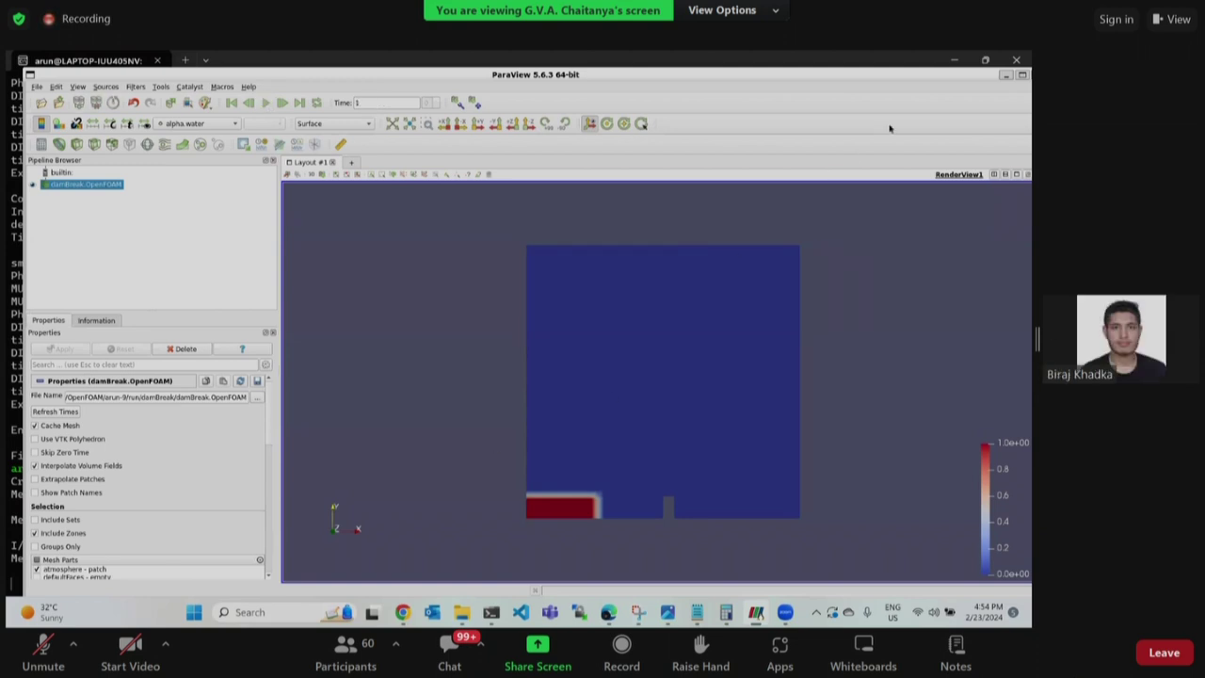
pyautogui.click(1000, 79)
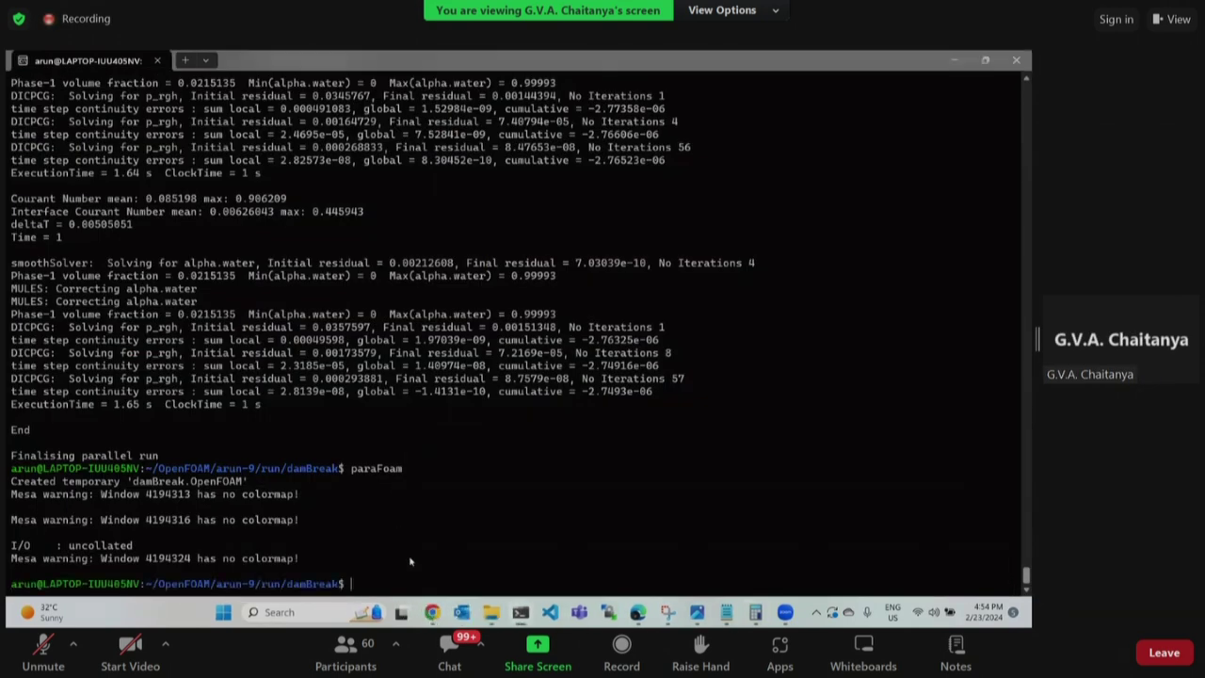
# List the case, merge the four processor folders with reconstructPar, and relaunch paraFoam.
pyautogui.write('ls')
pyautogui.press('Return')
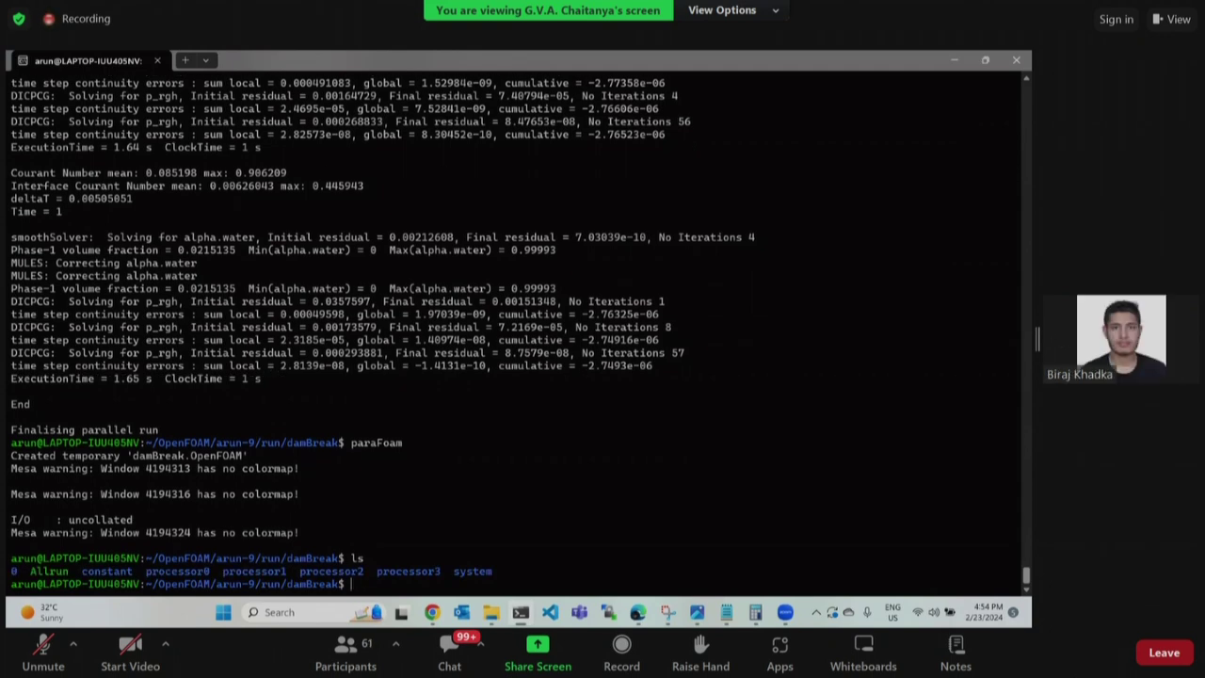
pyautogui.write('re')
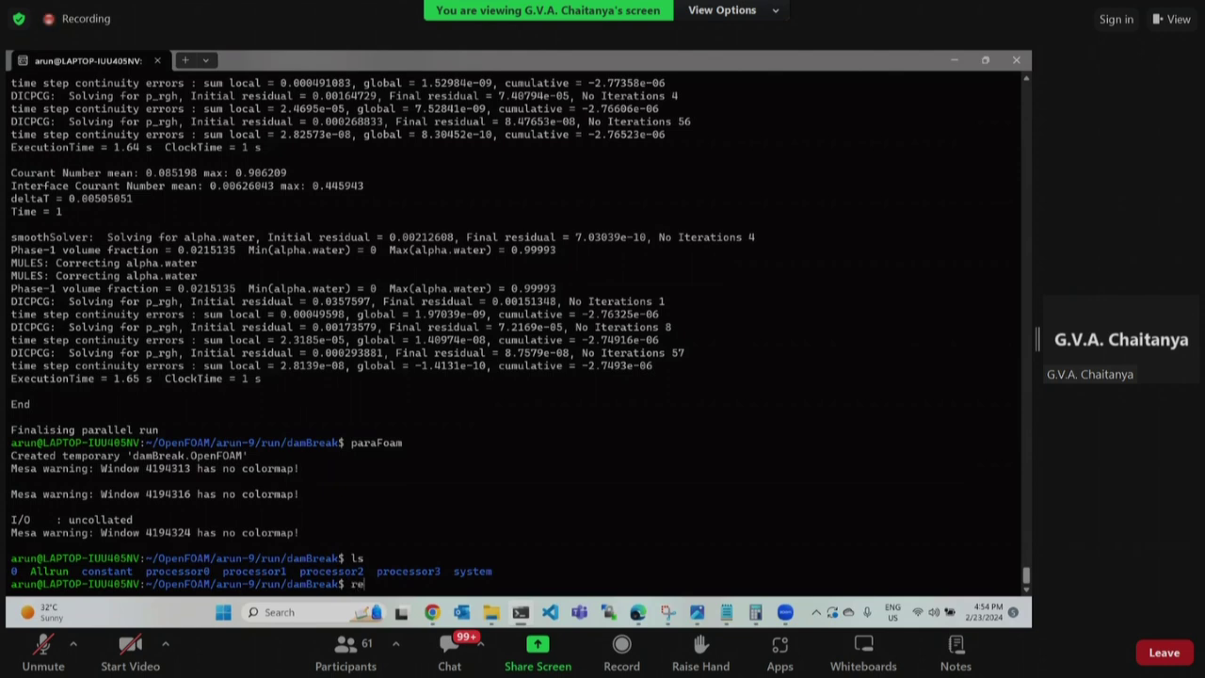
pyautogui.write('c')
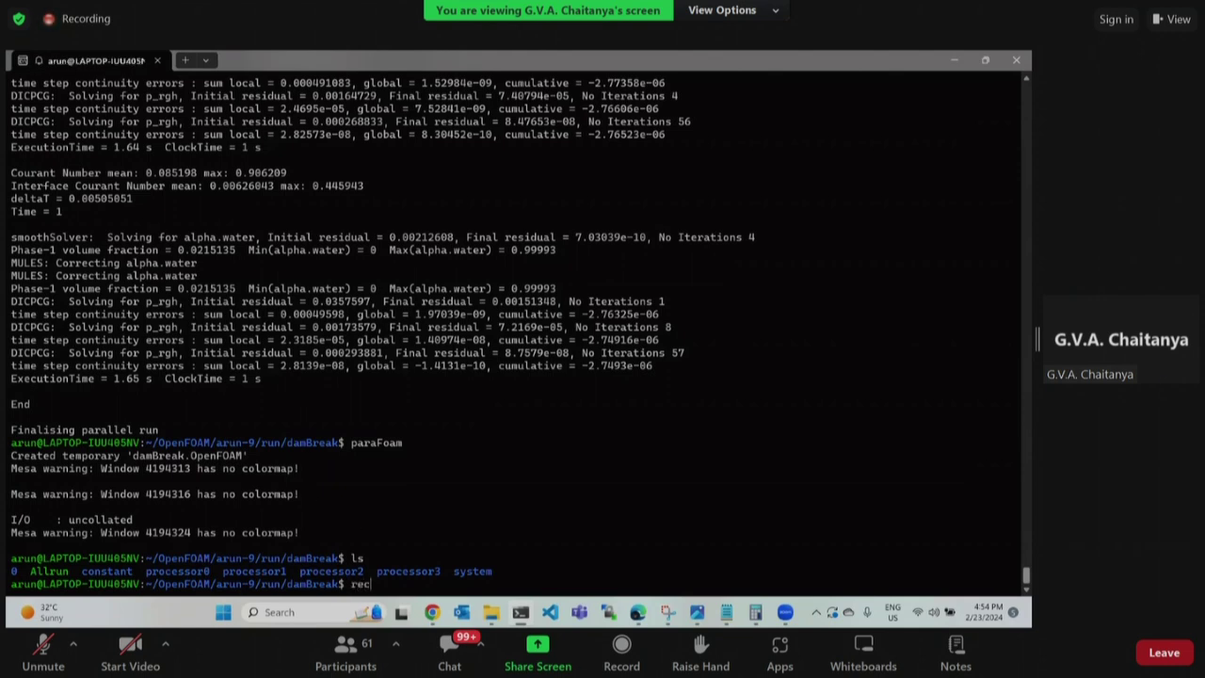
pyautogui.write('onstructPar')
pyautogui.press('Return')
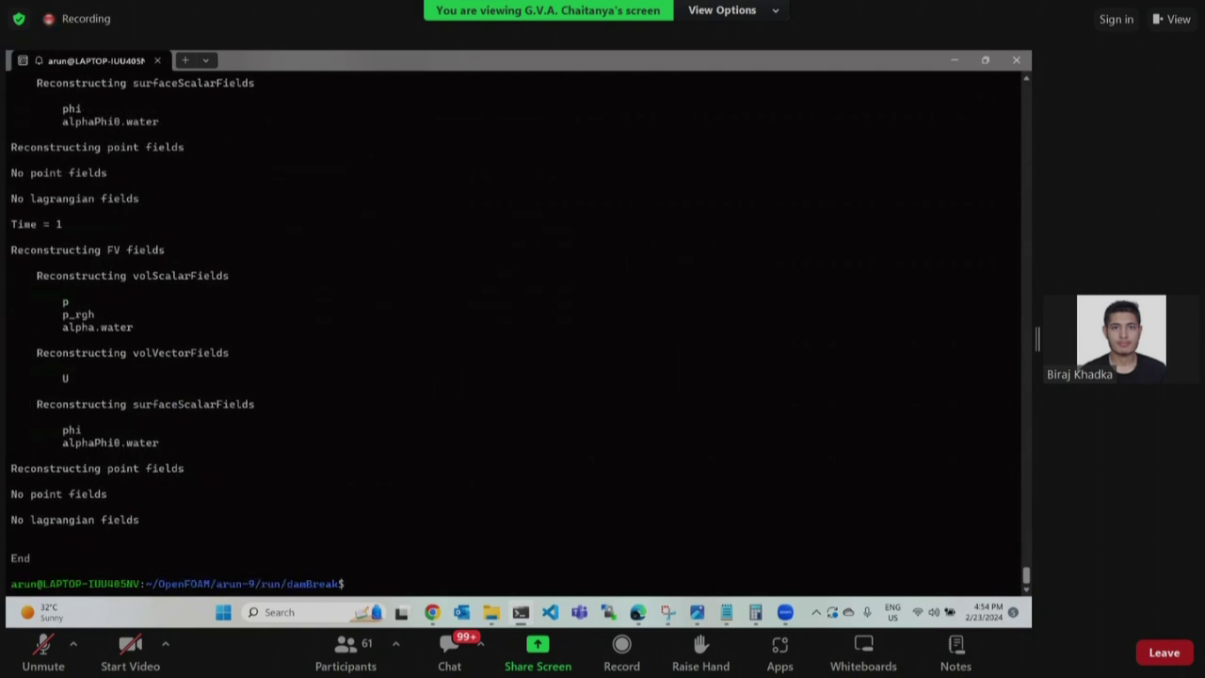
pyautogui.write('para')
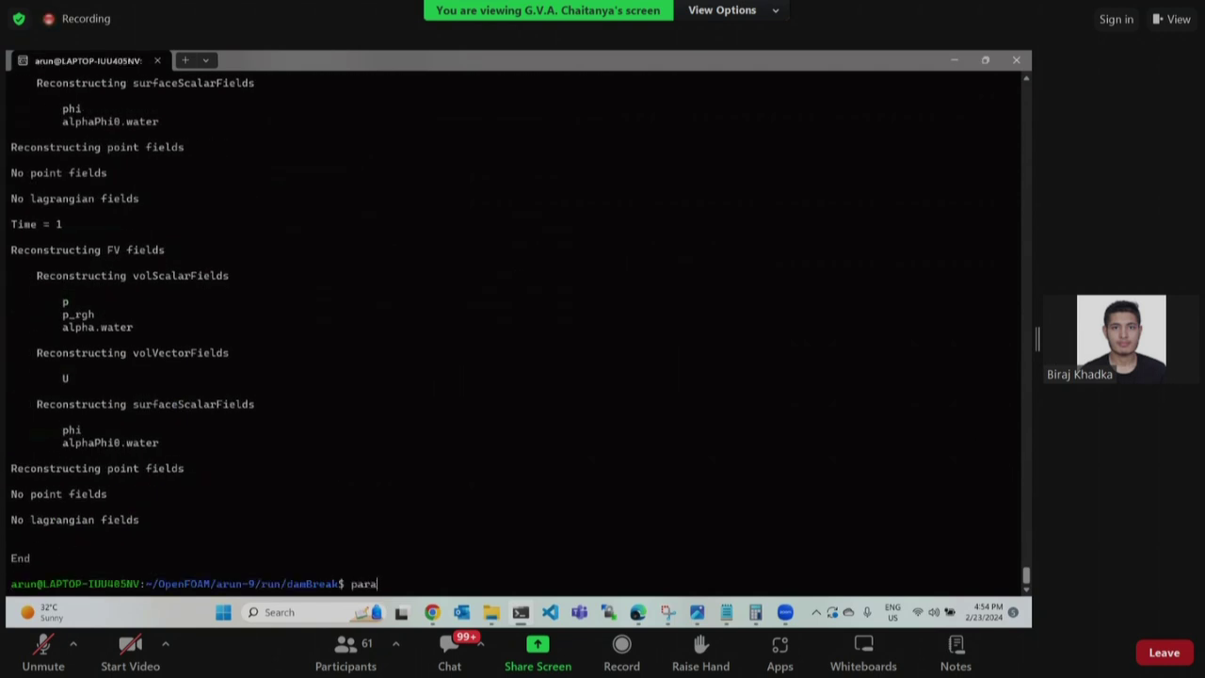
pyautogui.write('Foam')
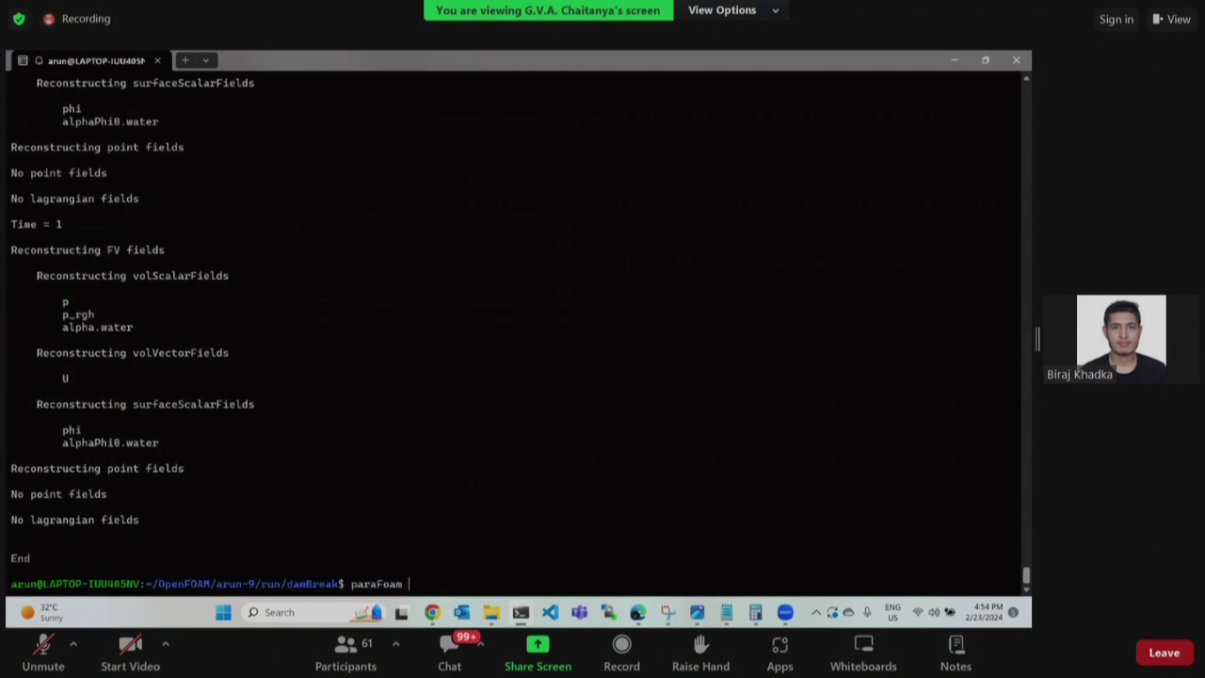
pyautogui.press('Return')
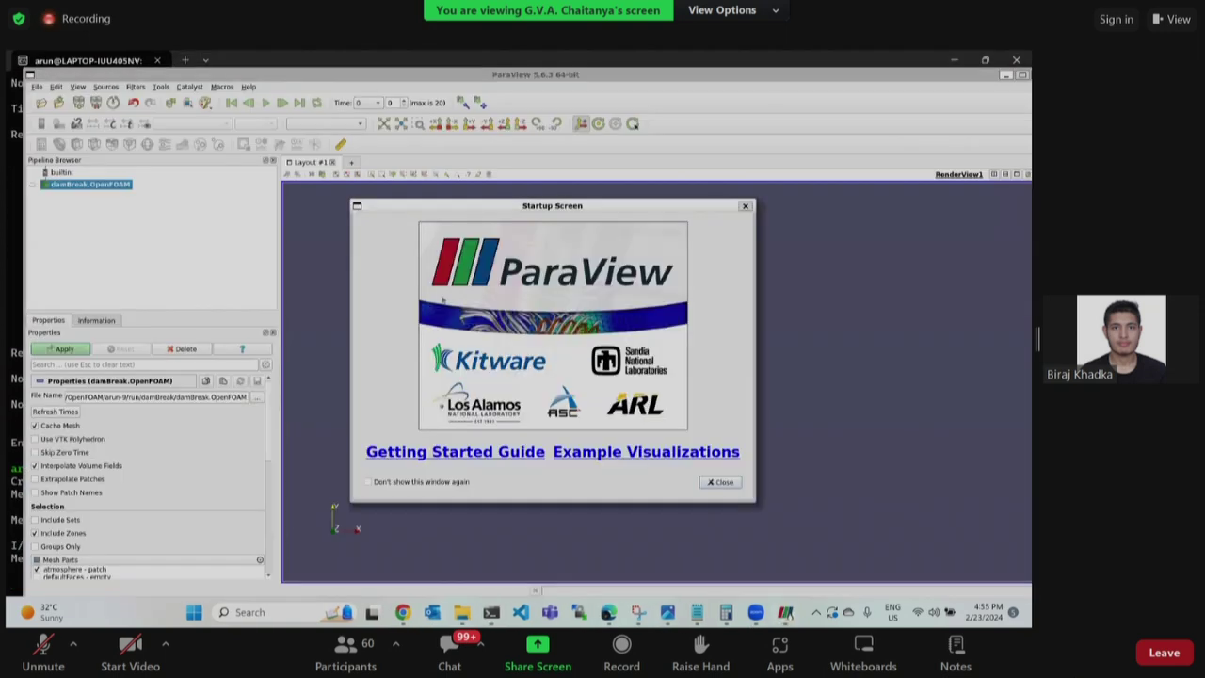
# Load the reconstructed case maximized, colour it by alpha.water, and play the flow to time 1.
pyautogui.click(721, 482)
pyautogui.click(74, 352)
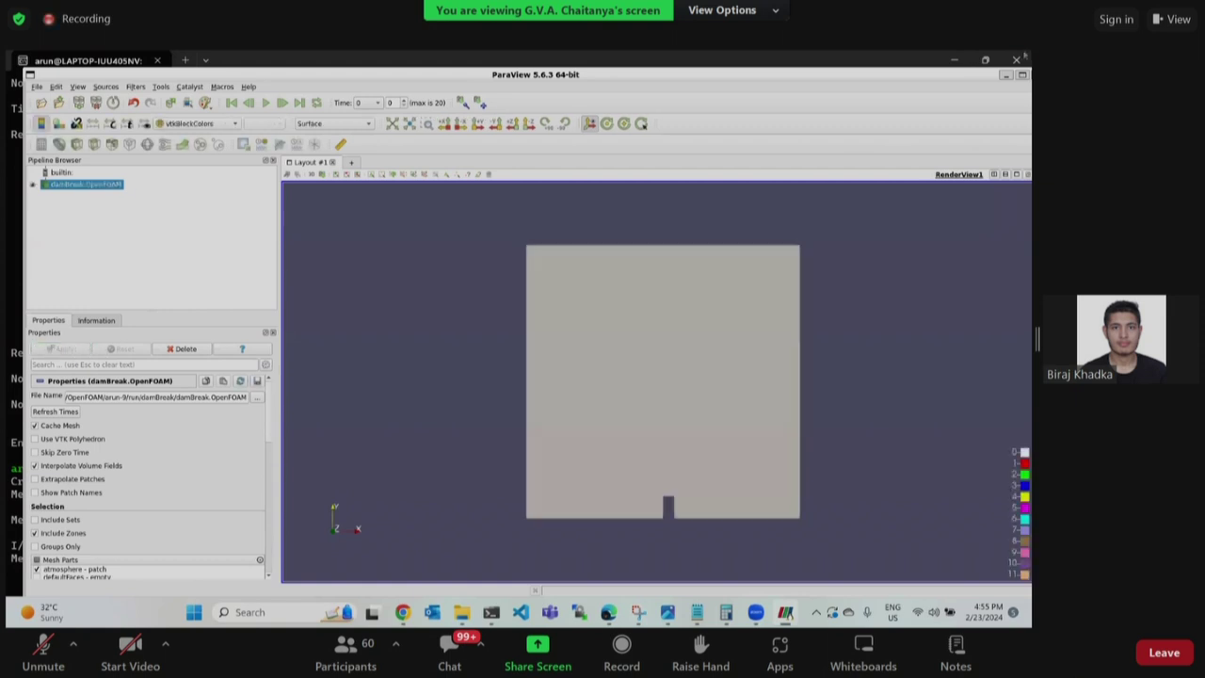
pyautogui.click(1006, 75)
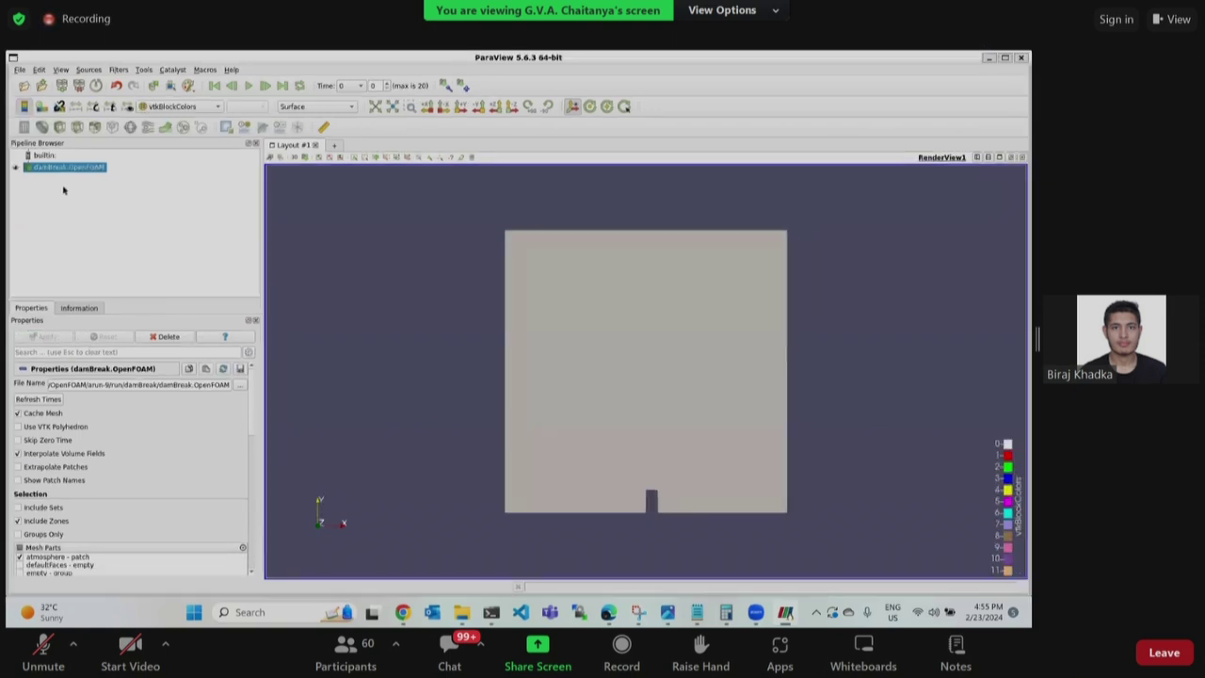
pyautogui.click(208, 108)
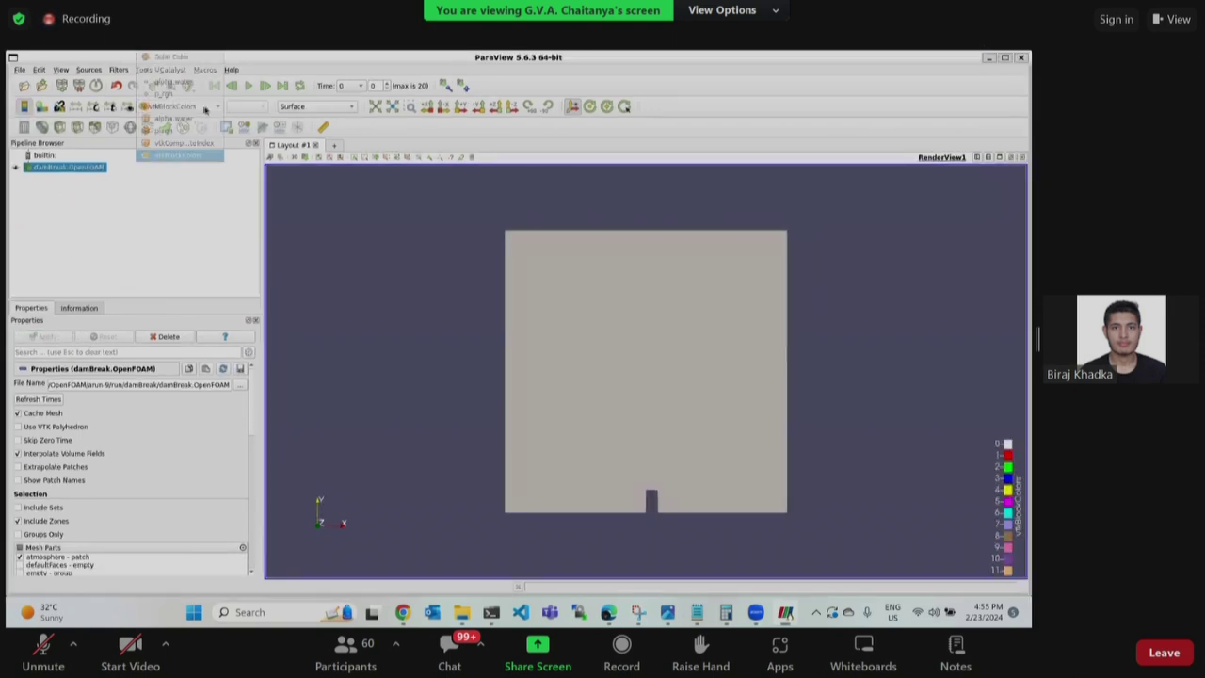
pyautogui.click(174, 81)
pyautogui.press('space')
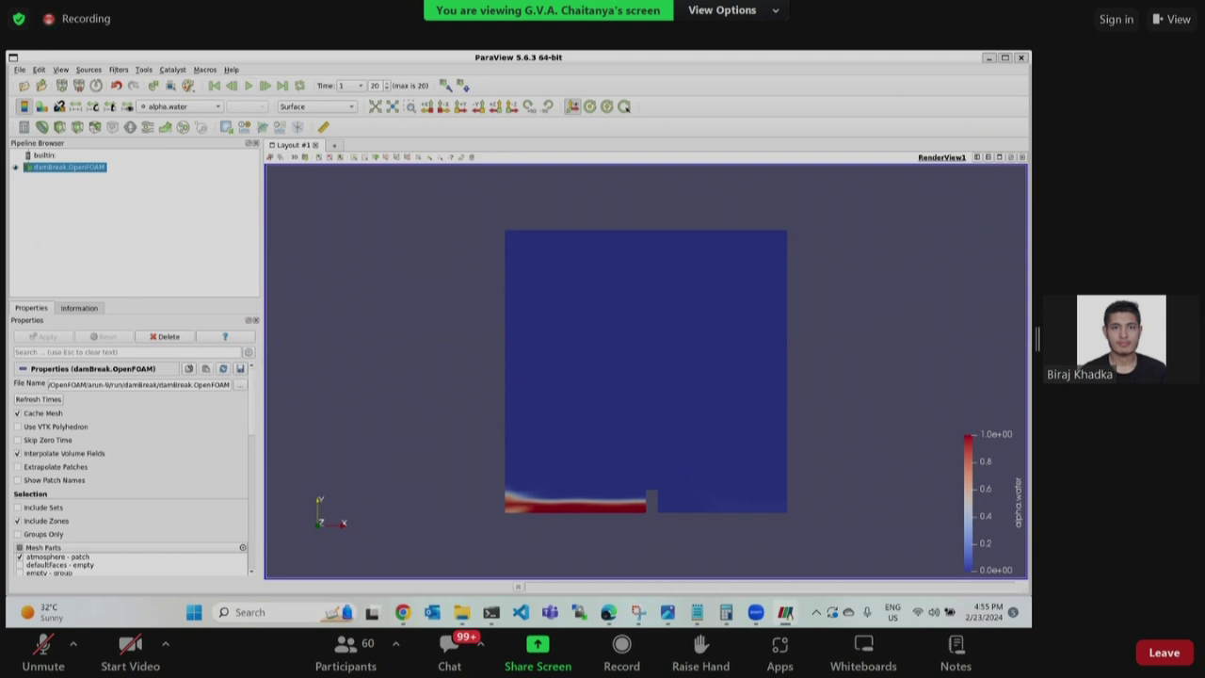
# Confirm in Calculator that setFieldsDict's box height 0.04799896 equals 0.32876 × 0.146.
pyautogui.click(1021, 57)
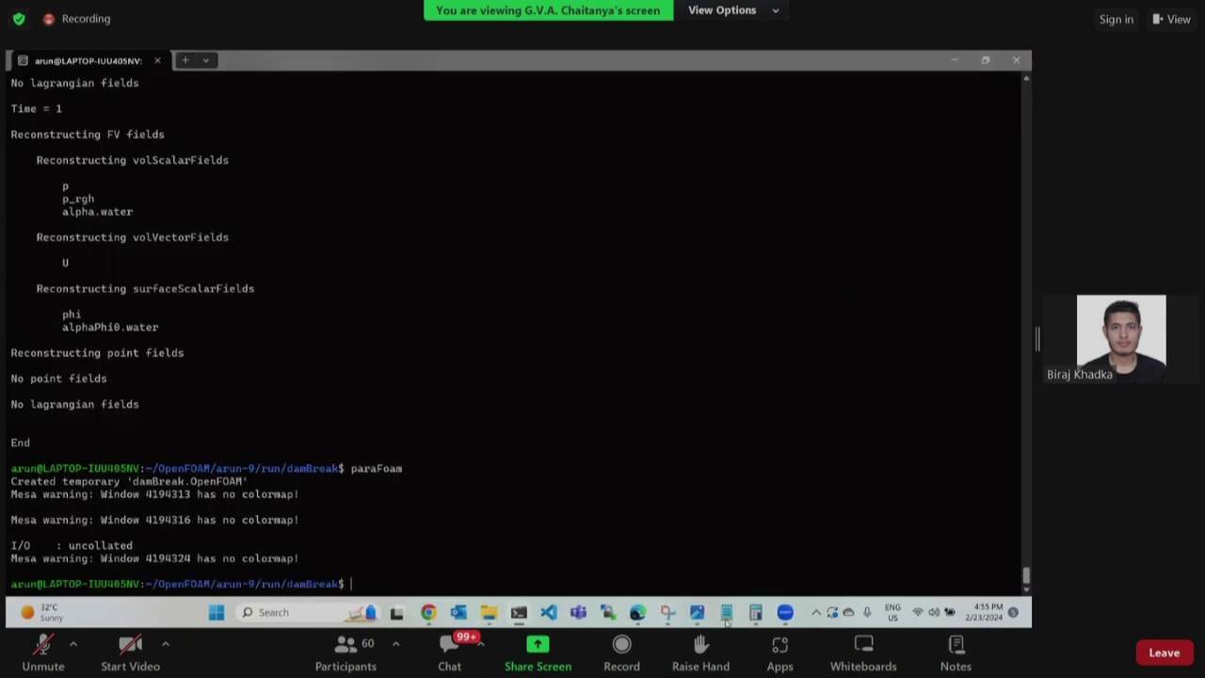
pyautogui.click(726, 612)
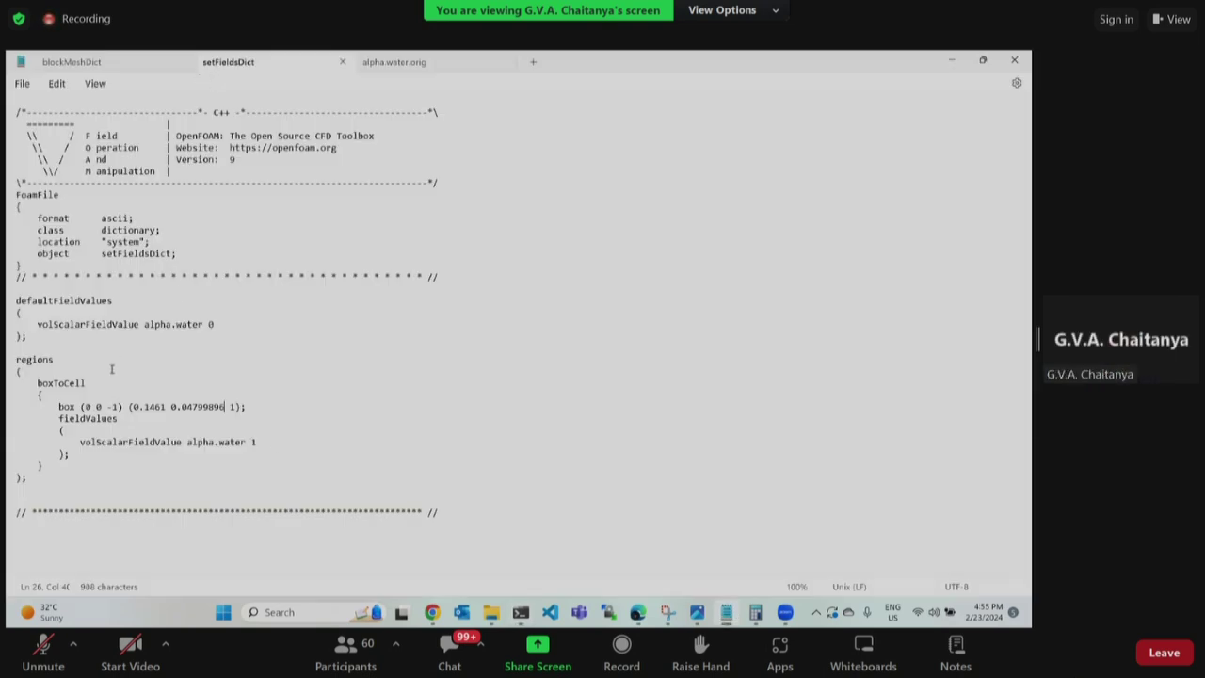
pyautogui.moveTo(171, 407); pyautogui.dragTo(222, 412)
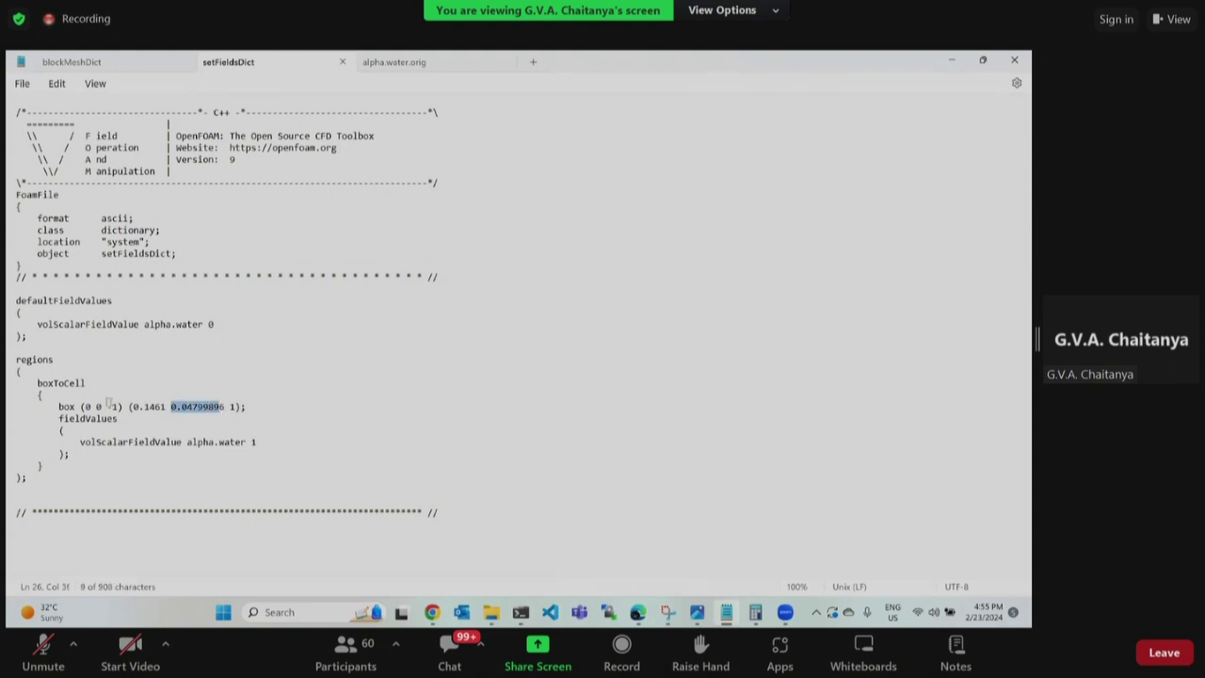
pyautogui.click(95, 406)
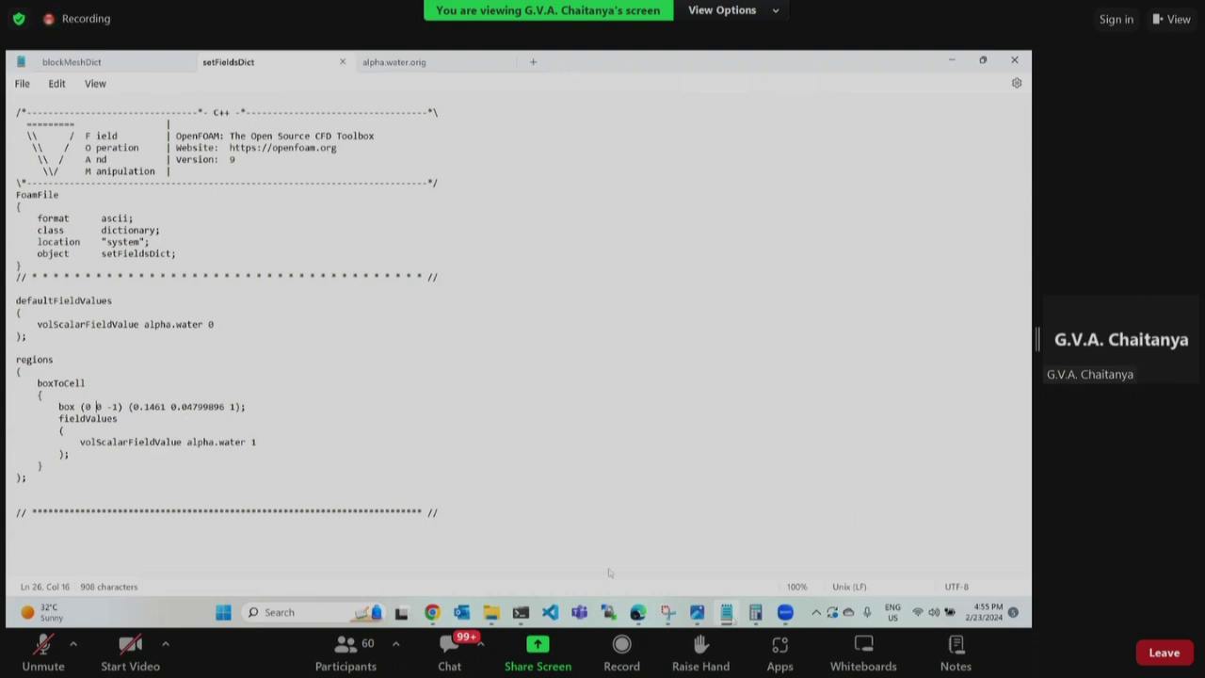
pyautogui.click(756, 612)
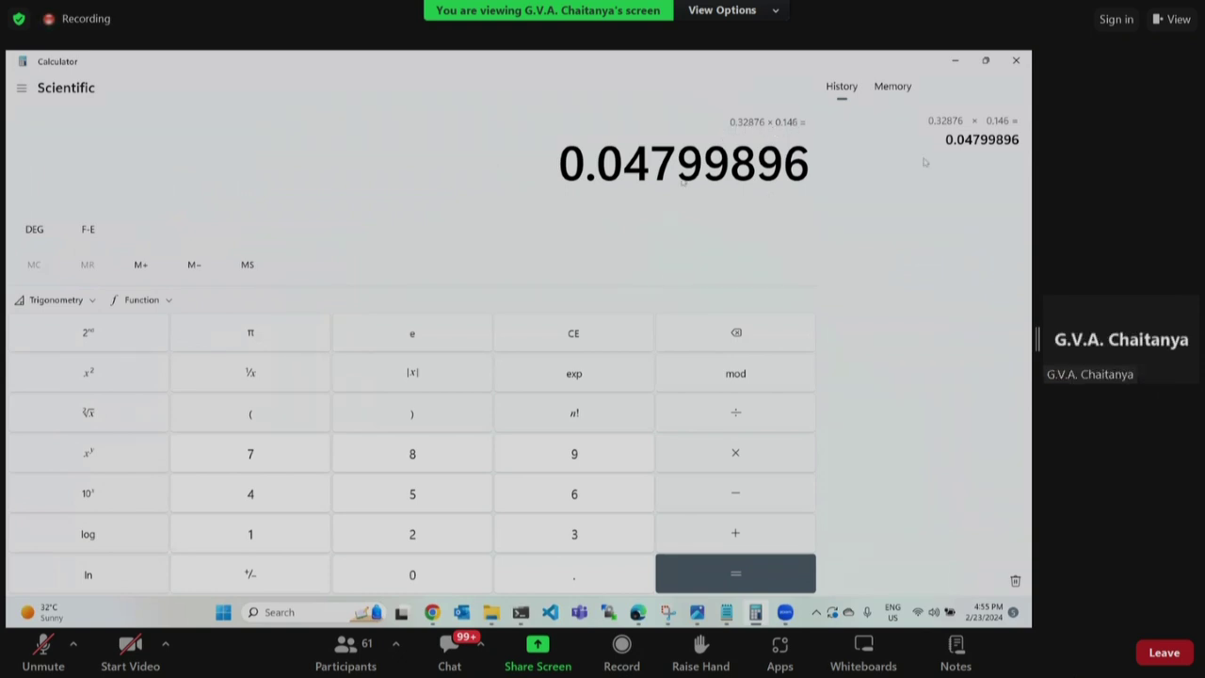
pyautogui.click(955, 62)
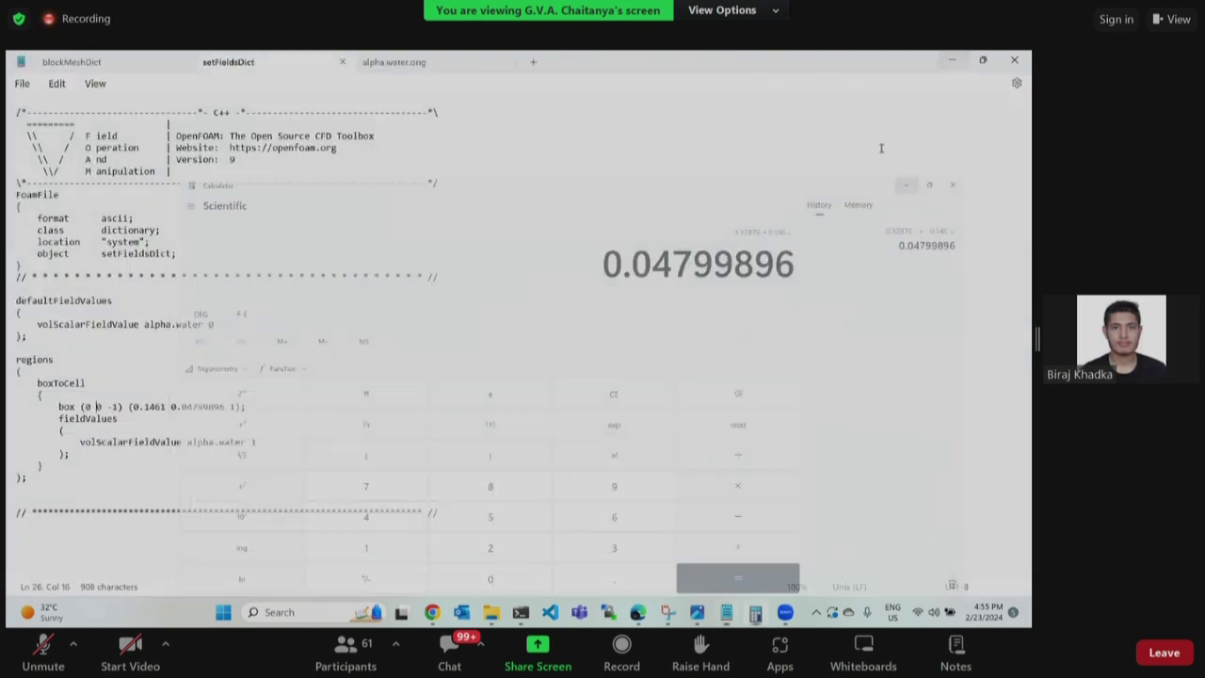
# Switch to blockMeshDict and check convertToMeters 0.146 and the 0.32876 vertex heights.
pyautogui.click(140, 63)
pyautogui.scroll(-5, 162, 339)
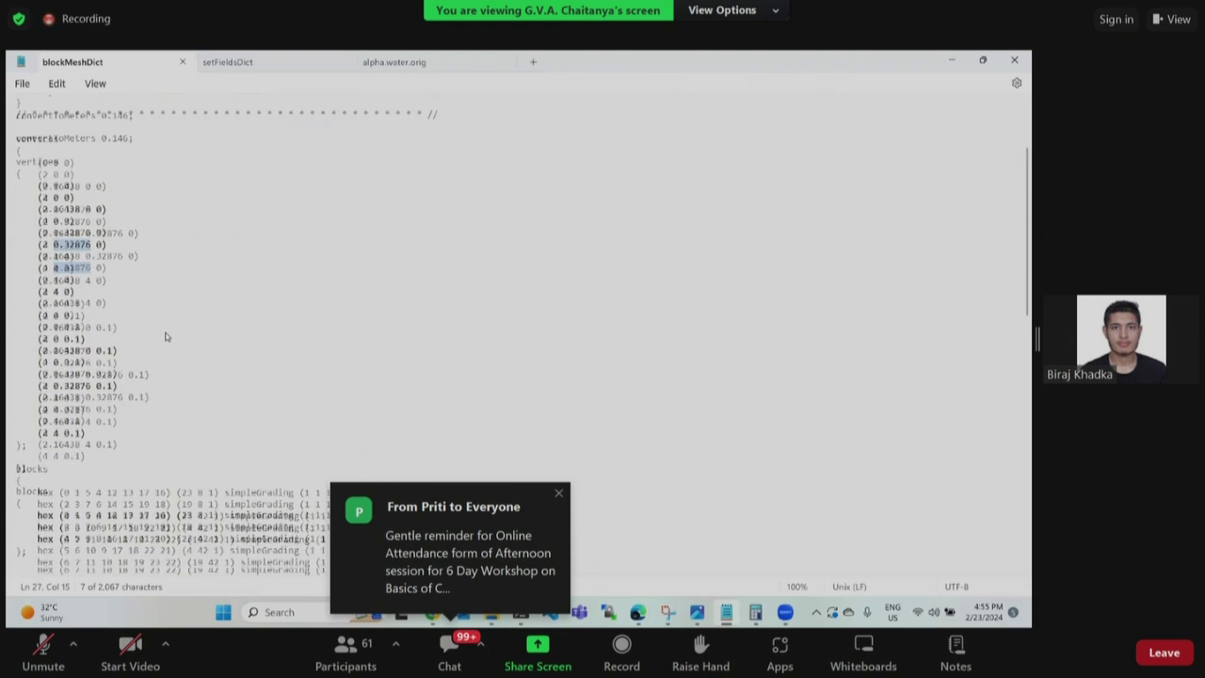
pyautogui.scroll(1, 142, 358)
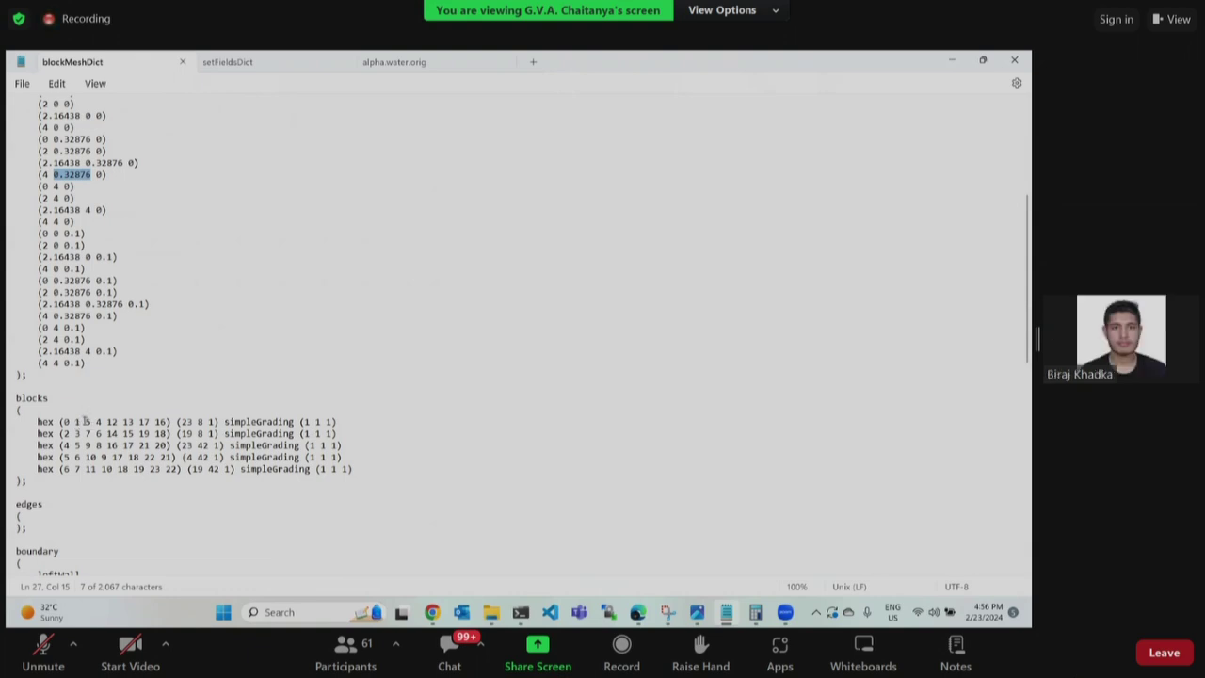
pyautogui.scroll(2, 61, 176)
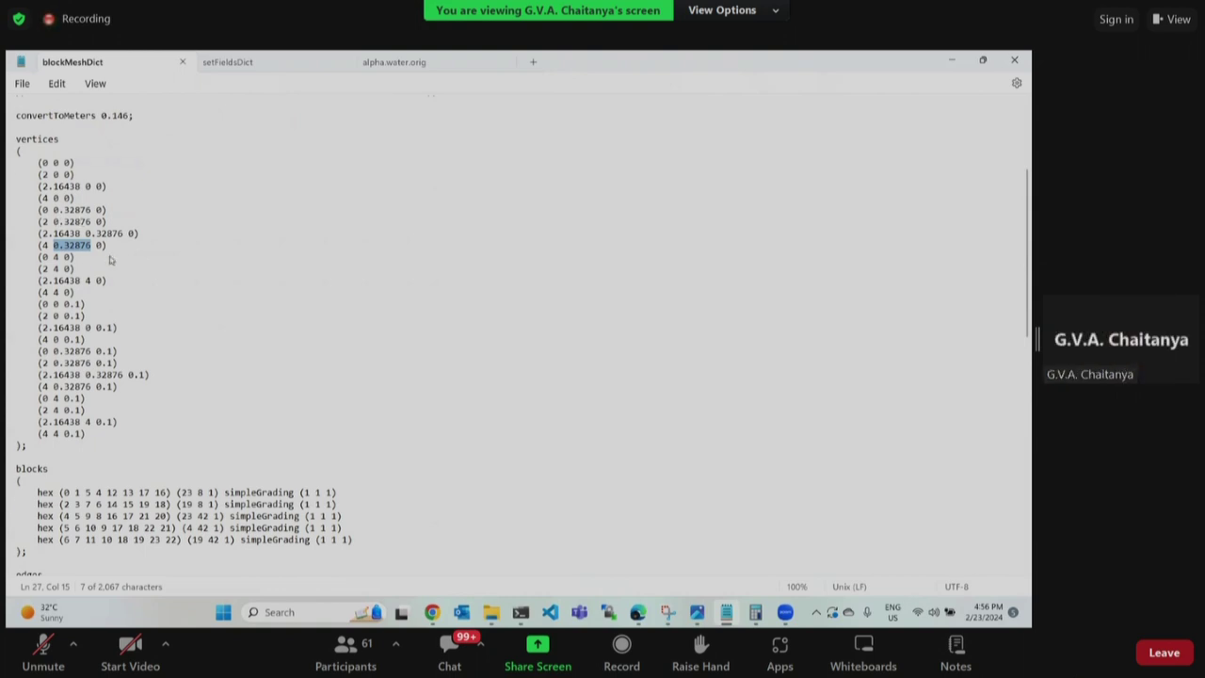
pyautogui.scroll(1, 84, 221)
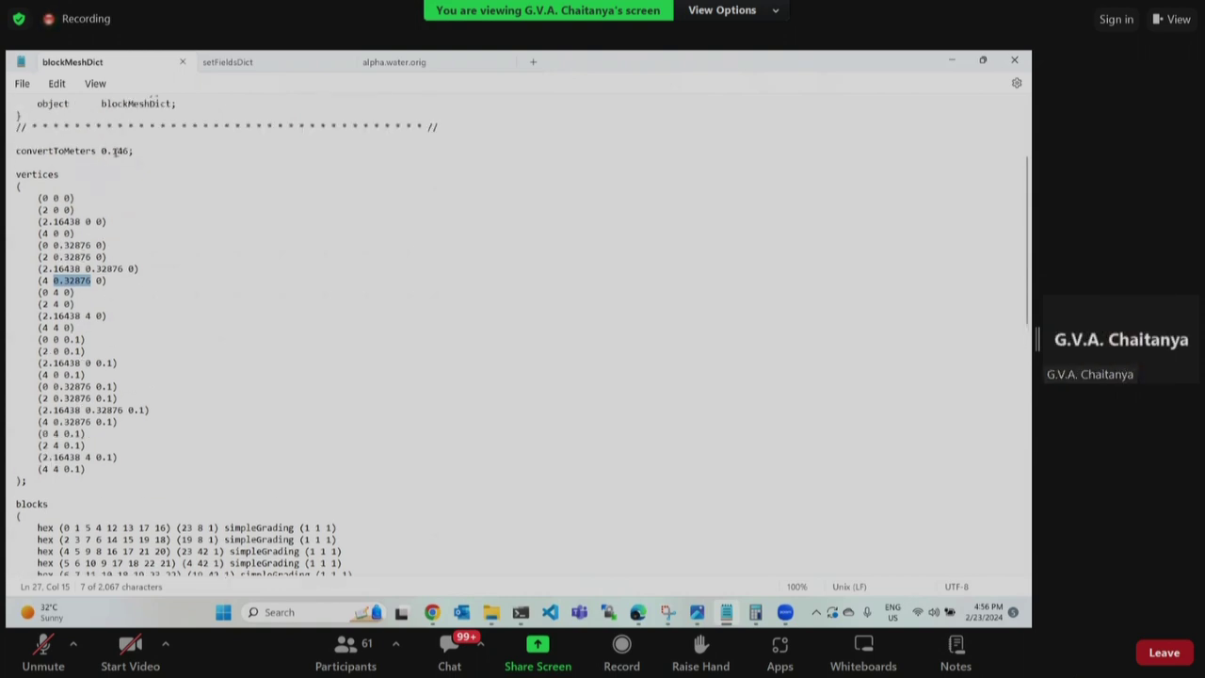
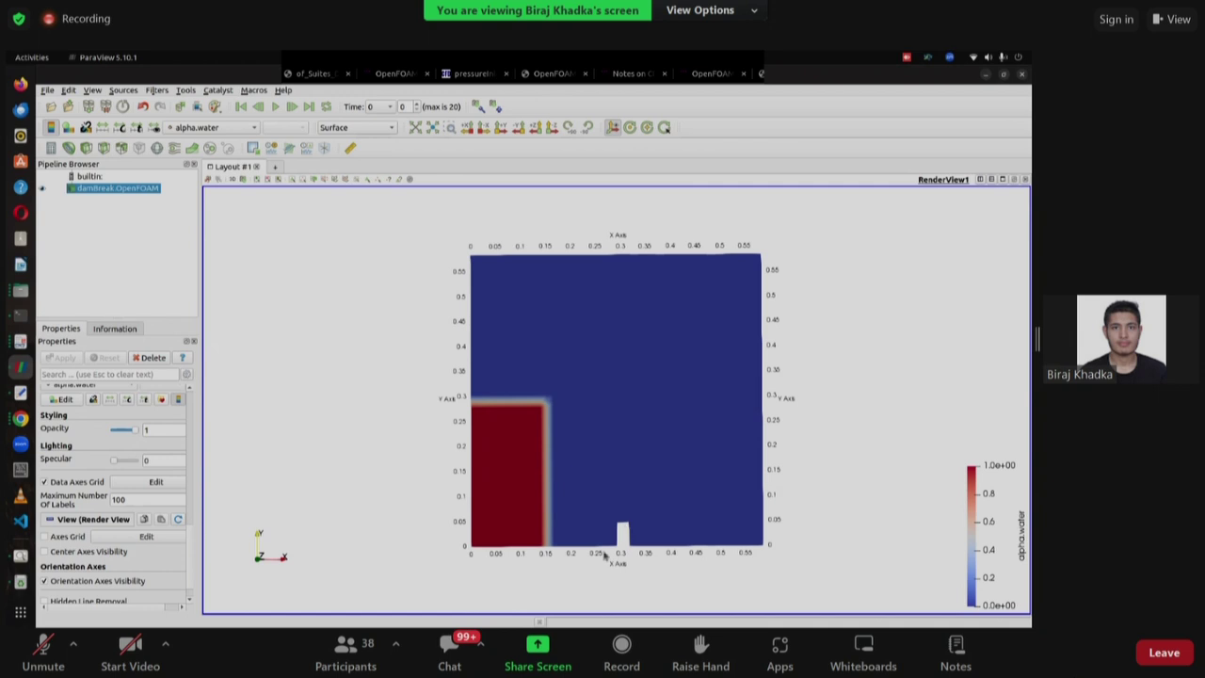
# Tilt the alpha.water render slightly, then show the damBreak case folder in Files.
pyautogui.moveTo(610, 532); pyautogui.dragTo(636, 559)
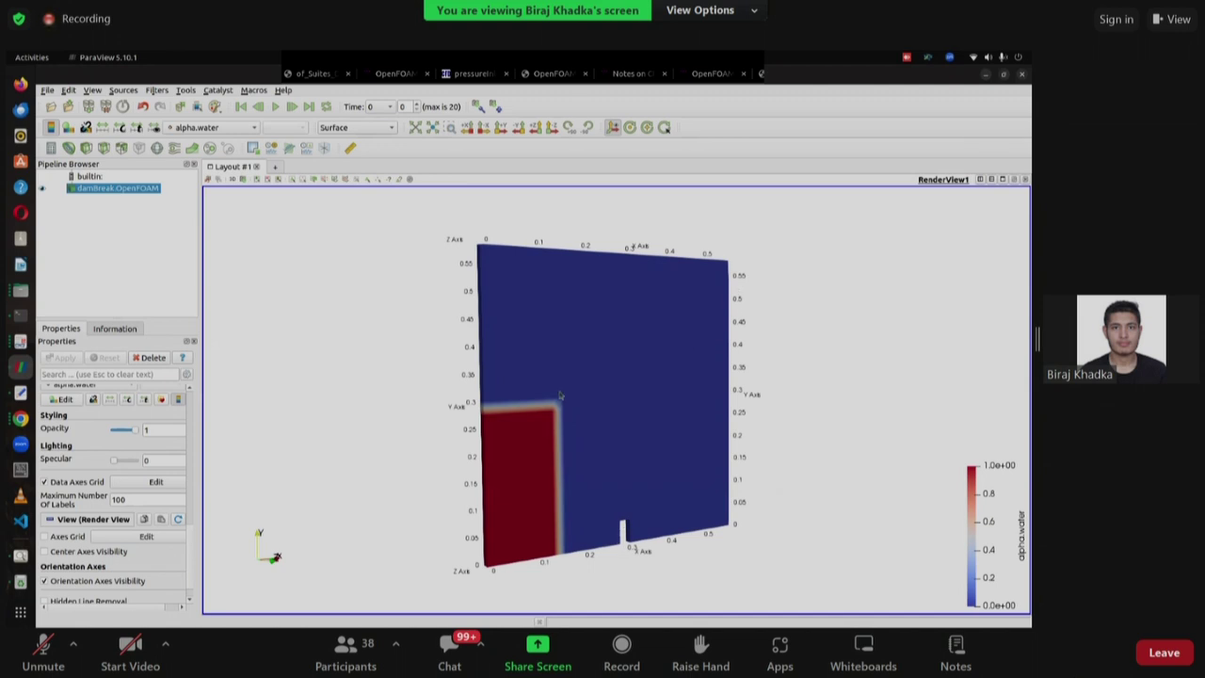
pyautogui.click(21, 290)
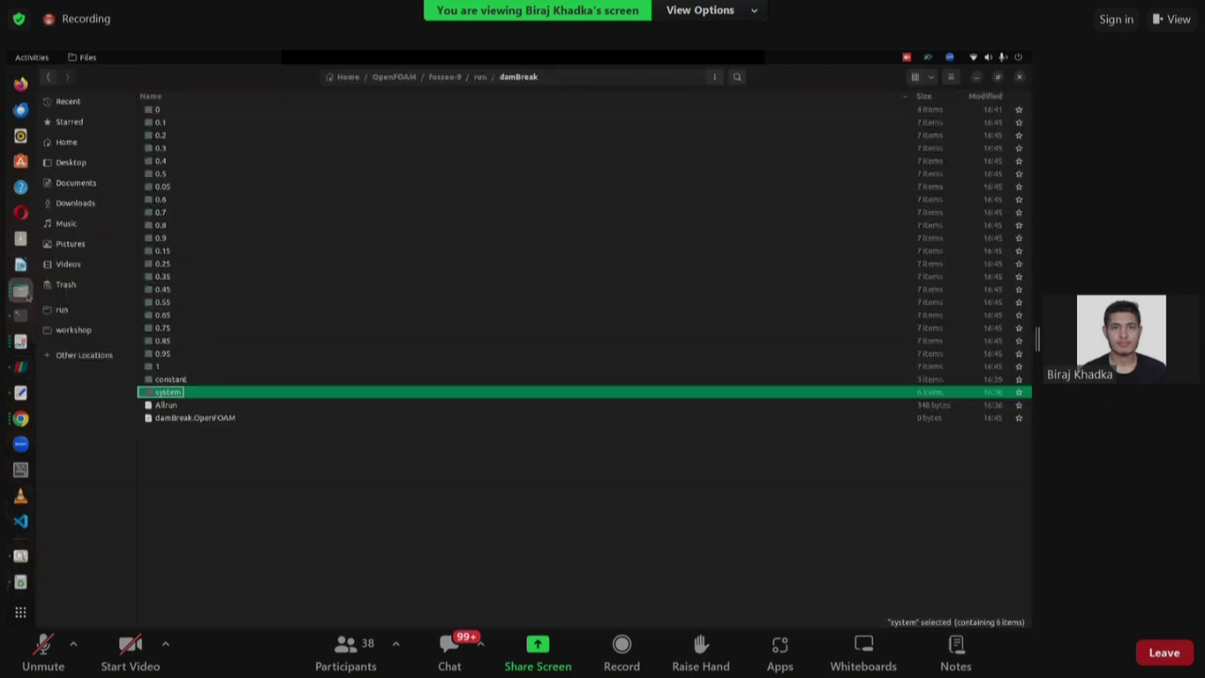
# Read system/blockMeshDict's convertToMeters 0.146 and vertex list, then rotate the ParaView render slightly.
pyautogui.doubleClick(183, 392)
pyautogui.doubleClick(181, 109)
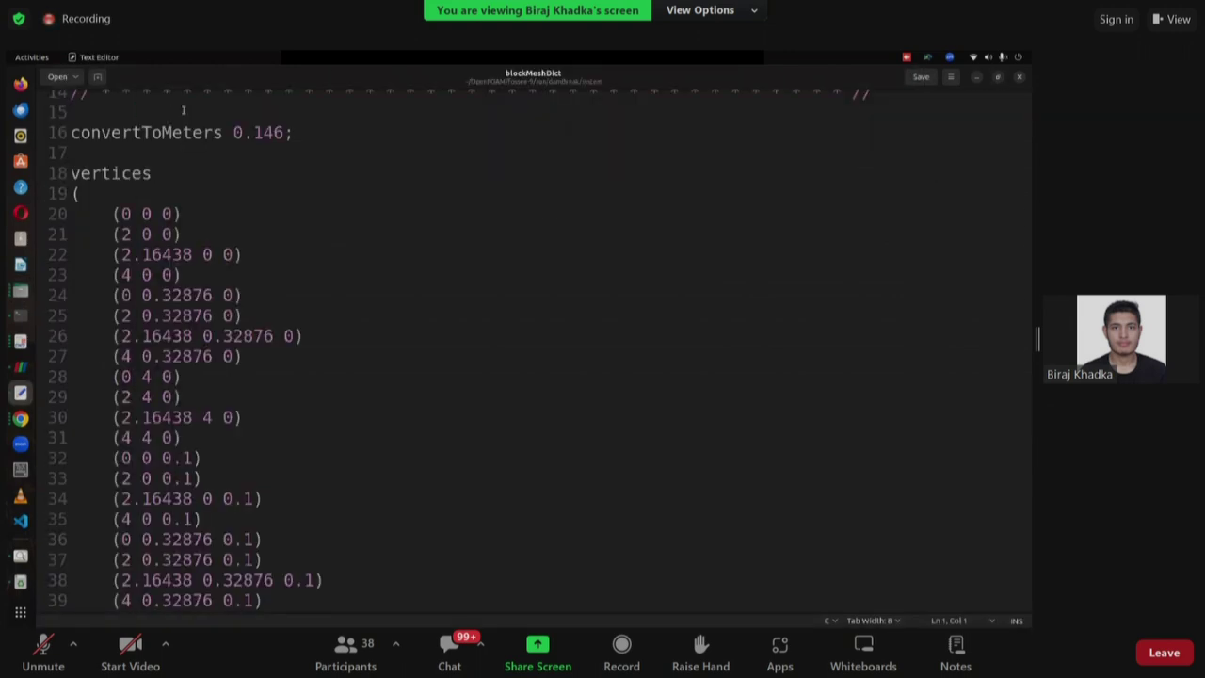
pyautogui.scroll(2, 189, 313)
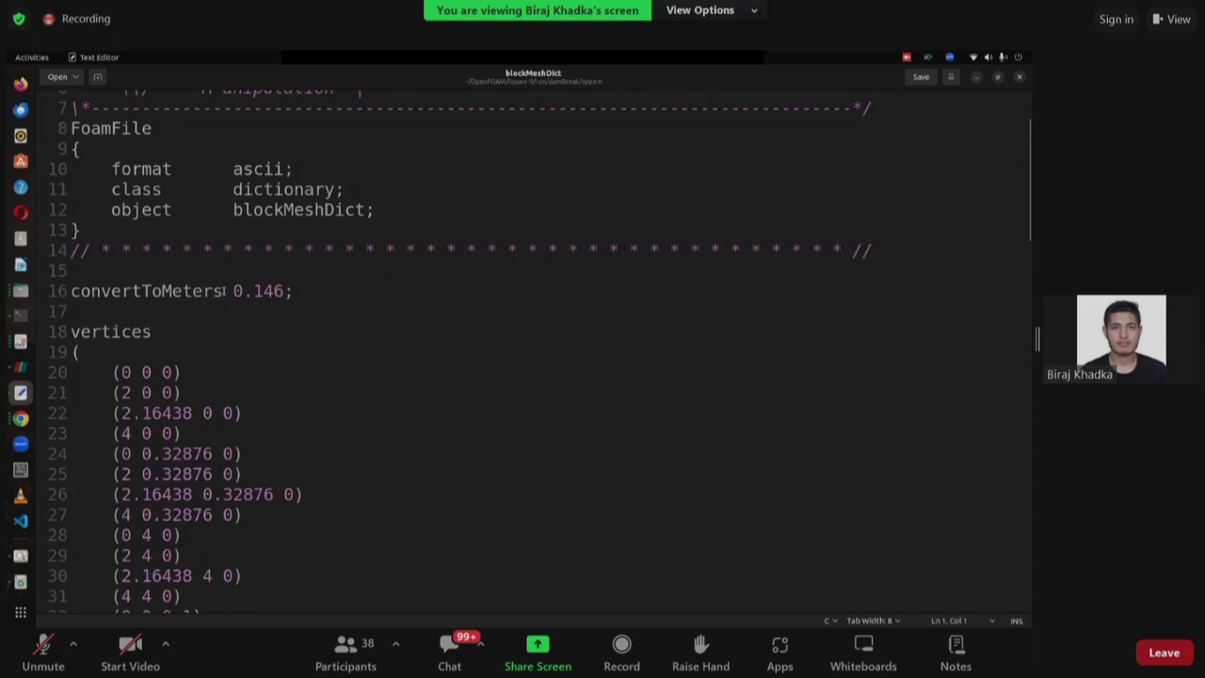
pyautogui.scroll(-1, 278, 268)
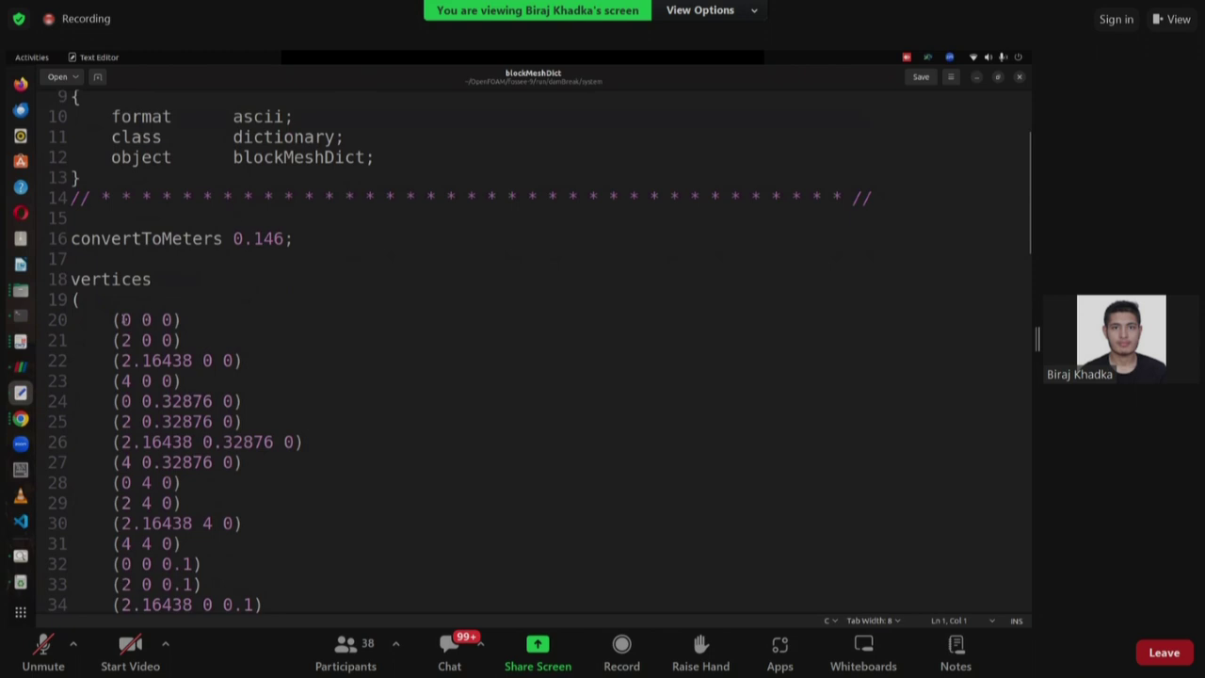
pyautogui.click(21, 366)
pyautogui.moveTo(481, 320); pyautogui.dragTo(508, 334)
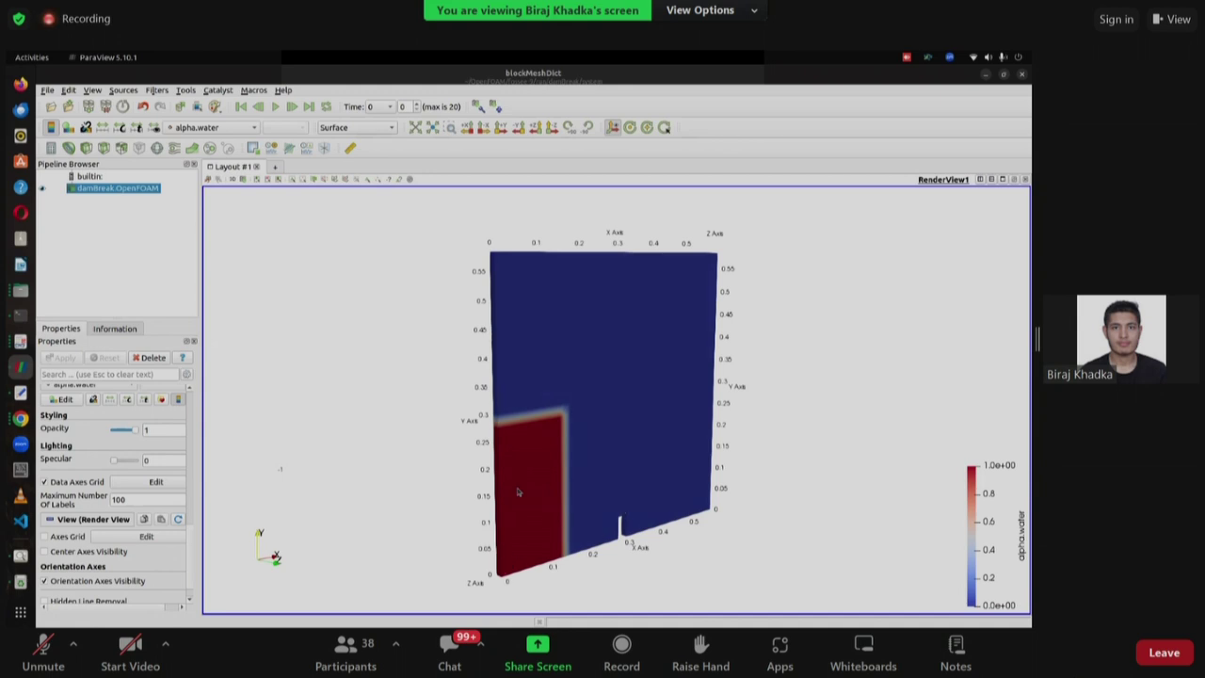
# Rotate the alpha.water render about the vertical axis and back face-on, then return to blockMeshDict.
pyautogui.moveTo(516, 298); pyautogui.dragTo(526, 298)
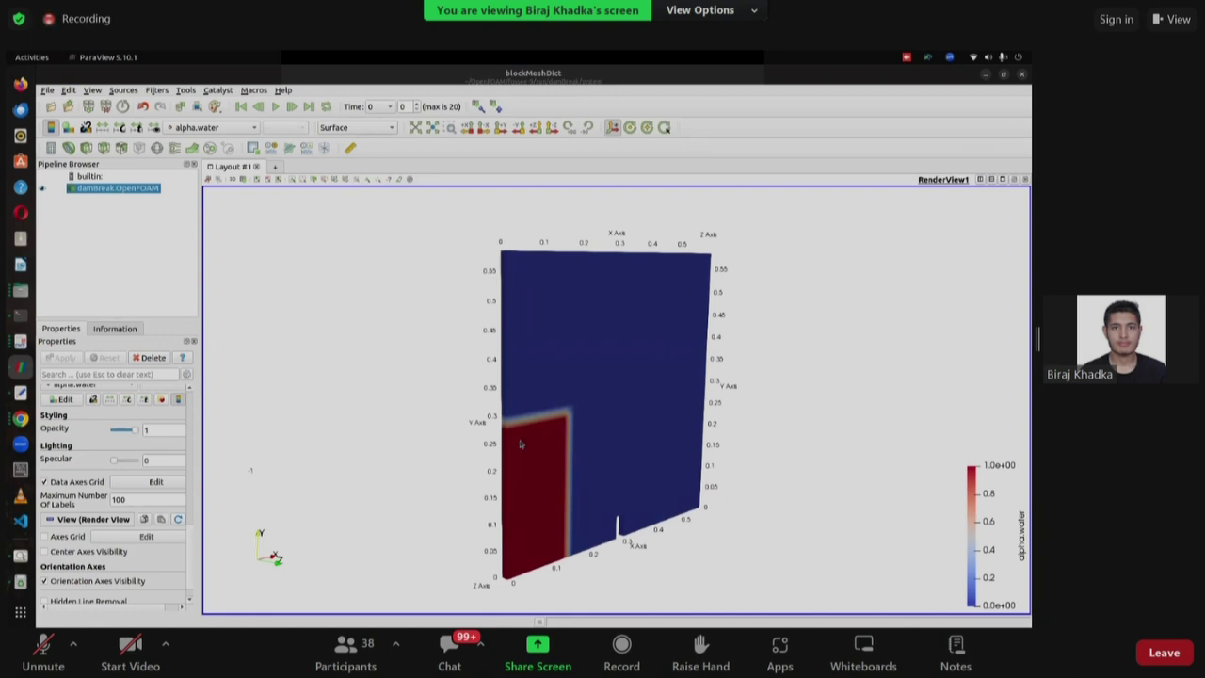
pyautogui.moveTo(619, 525); pyautogui.dragTo(615, 526)
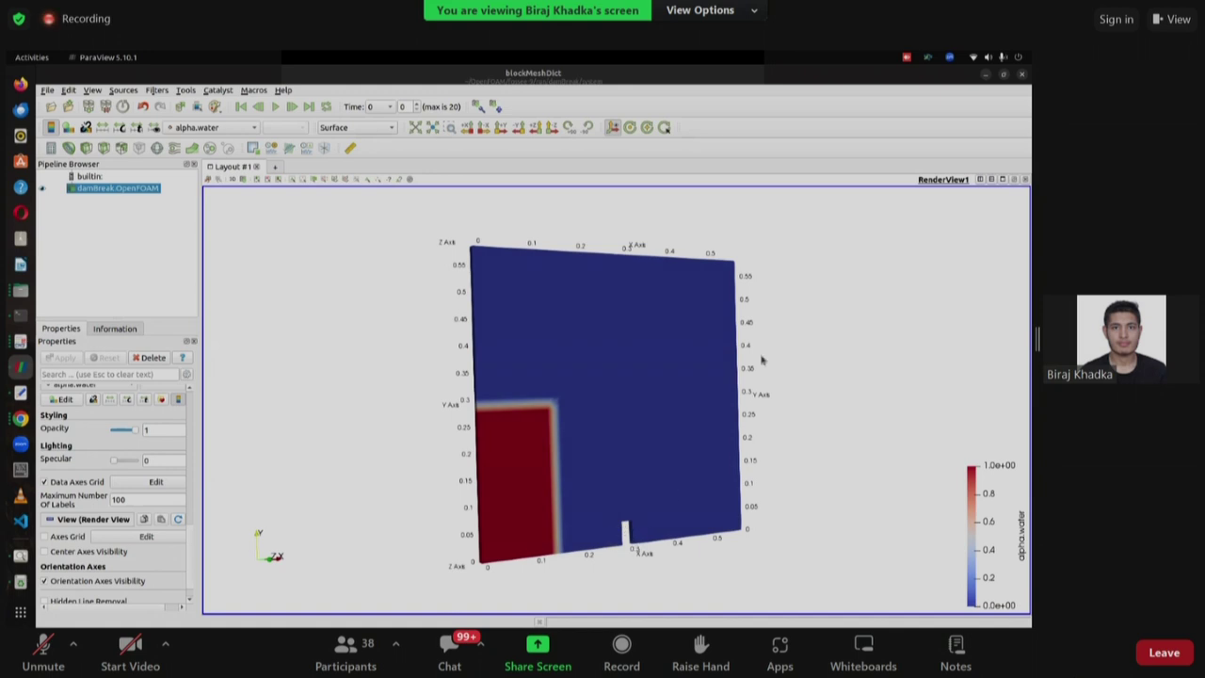
pyautogui.hotkey('alt', 'Tab')
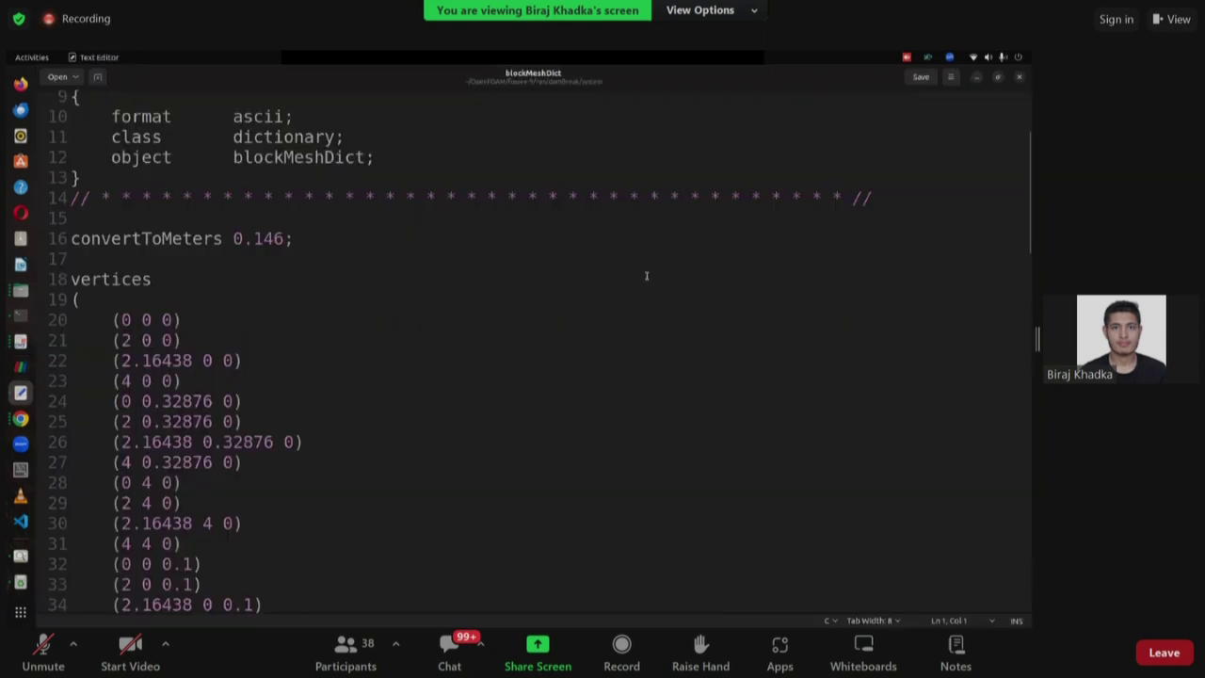
# Run paraFoam -block in the damBreak terminal to load damBreak.blockMesh into ParaView.
pyautogui.click(21, 315)
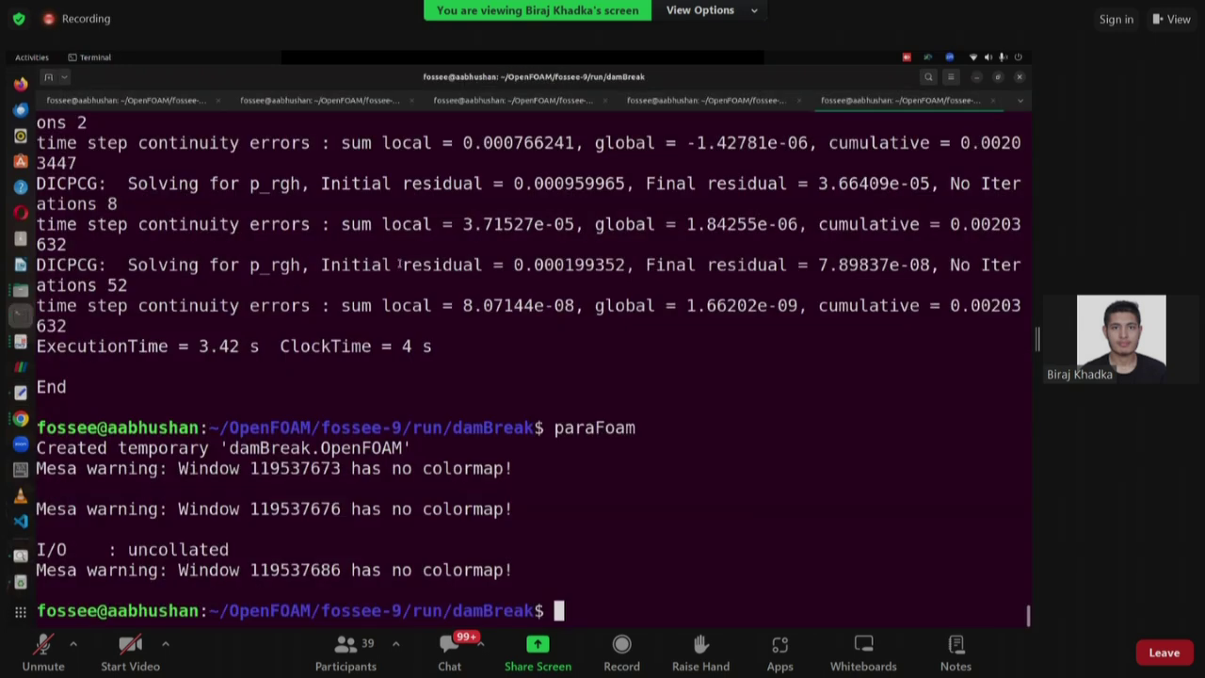
pyautogui.write('paraFoam -block')
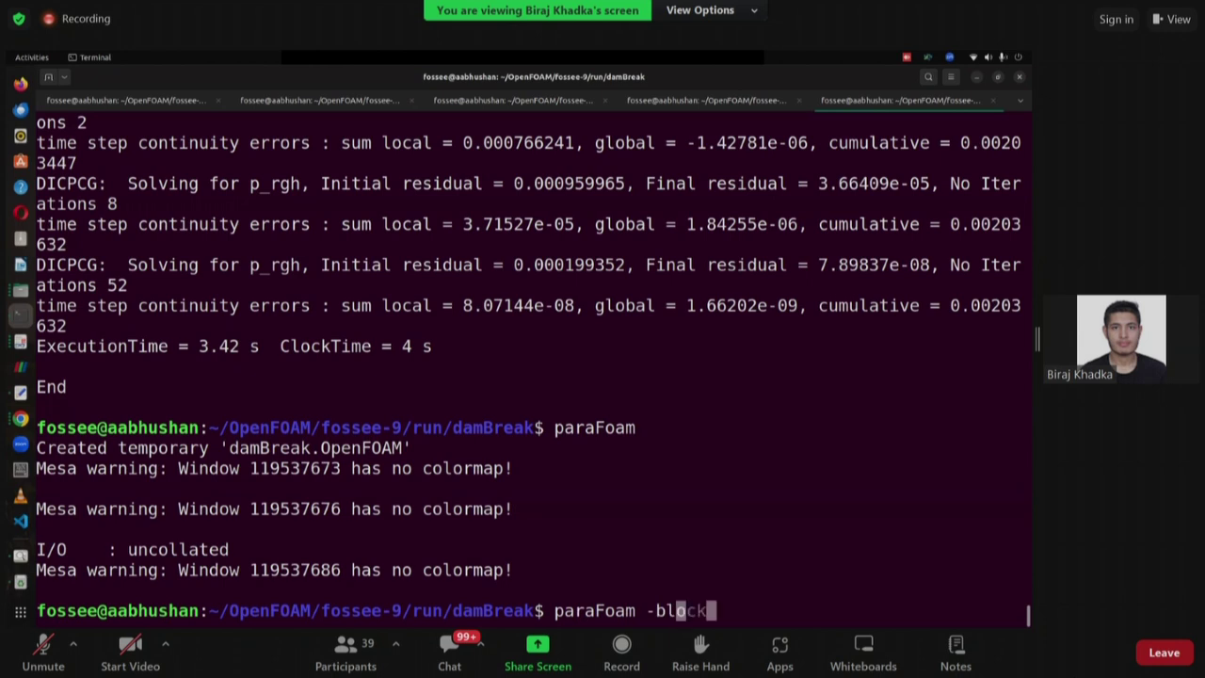
pyautogui.press('Return')
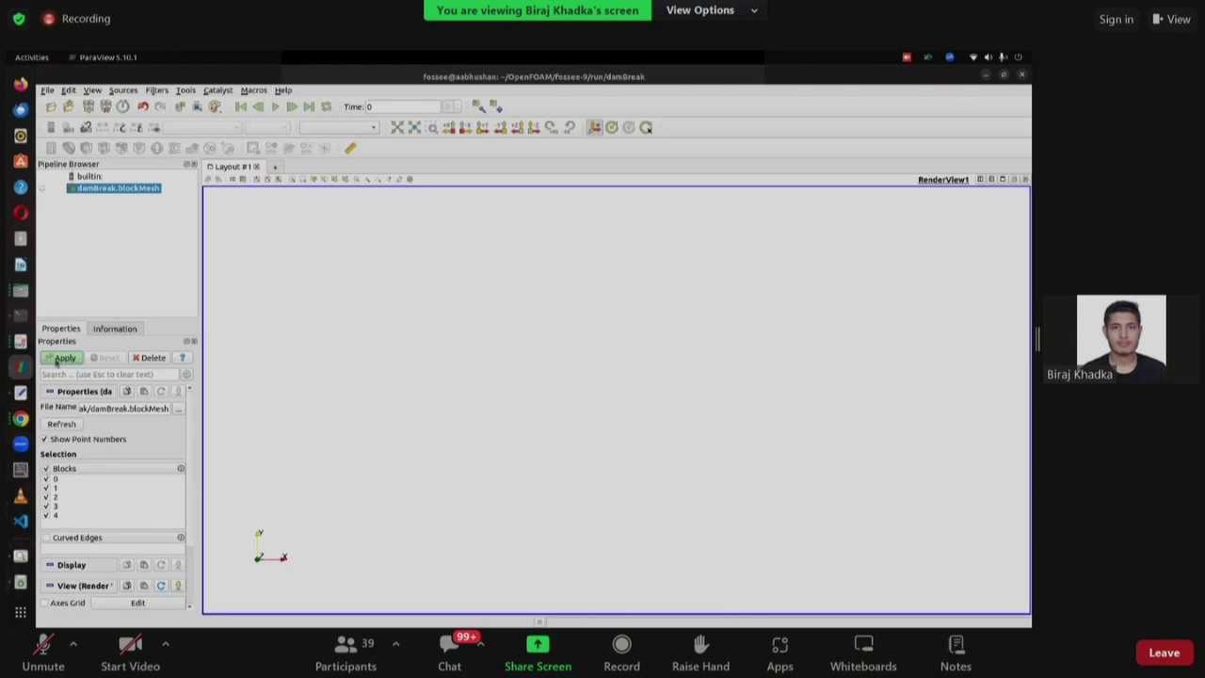
pyautogui.click(58, 358)
# Rotate and zoom the five coloured mesh blocks to a face-on view, then show the system folder.
pyautogui.moveTo(395, 367); pyautogui.dragTo(638, 439)
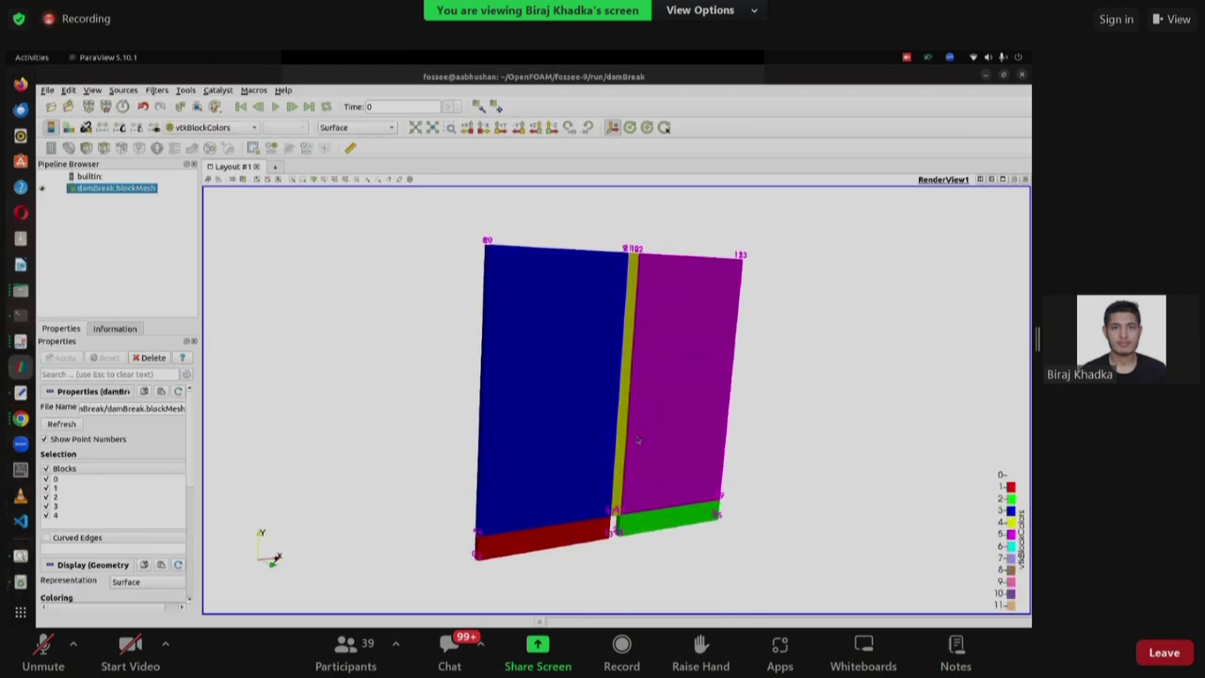
pyautogui.scroll(3, 613, 532)
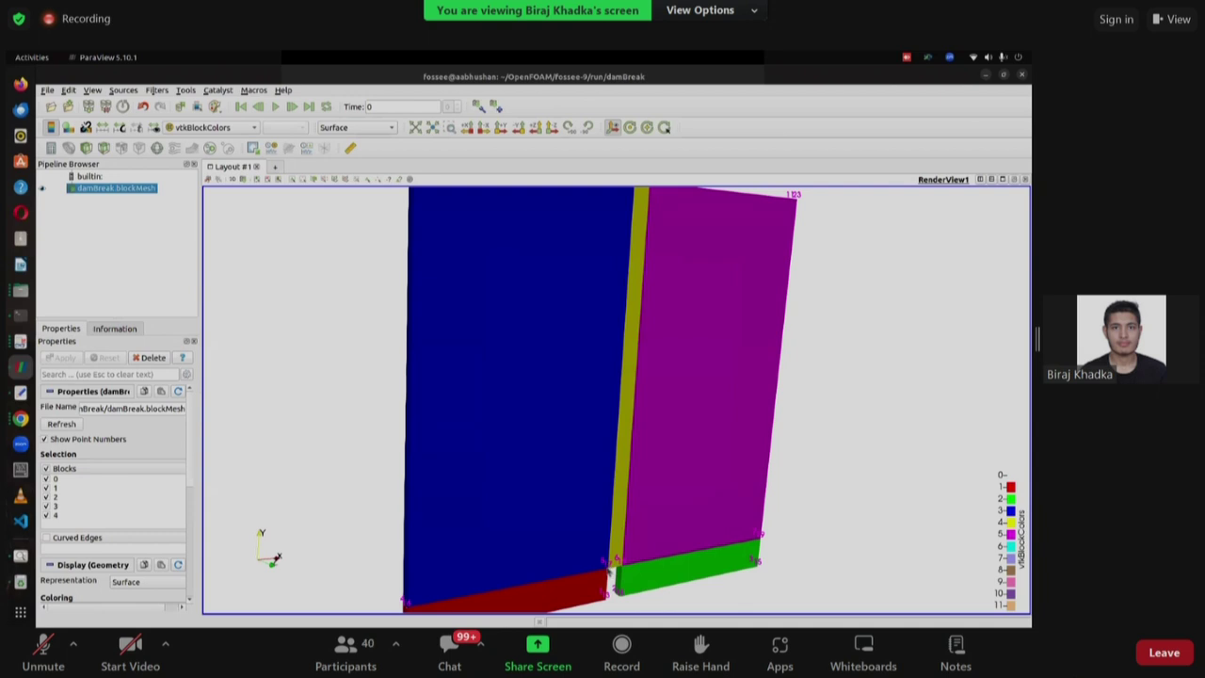
pyautogui.moveTo(591, 571); pyautogui.dragTo(628, 510)
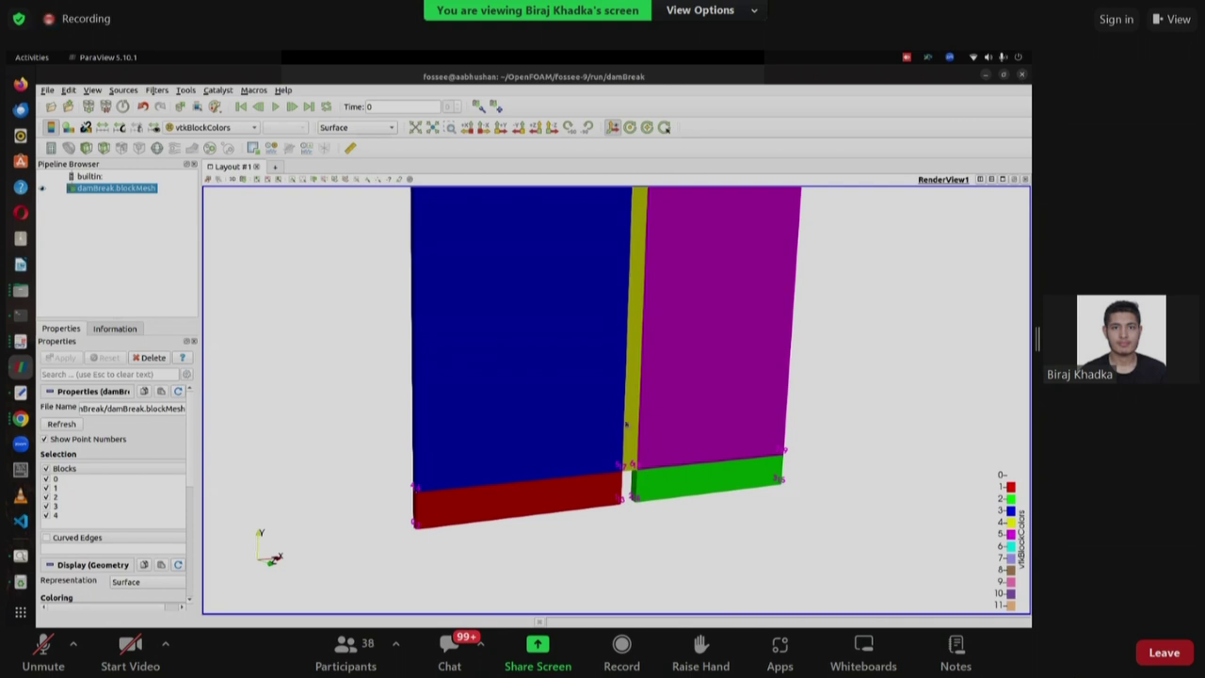
pyautogui.click(21, 290)
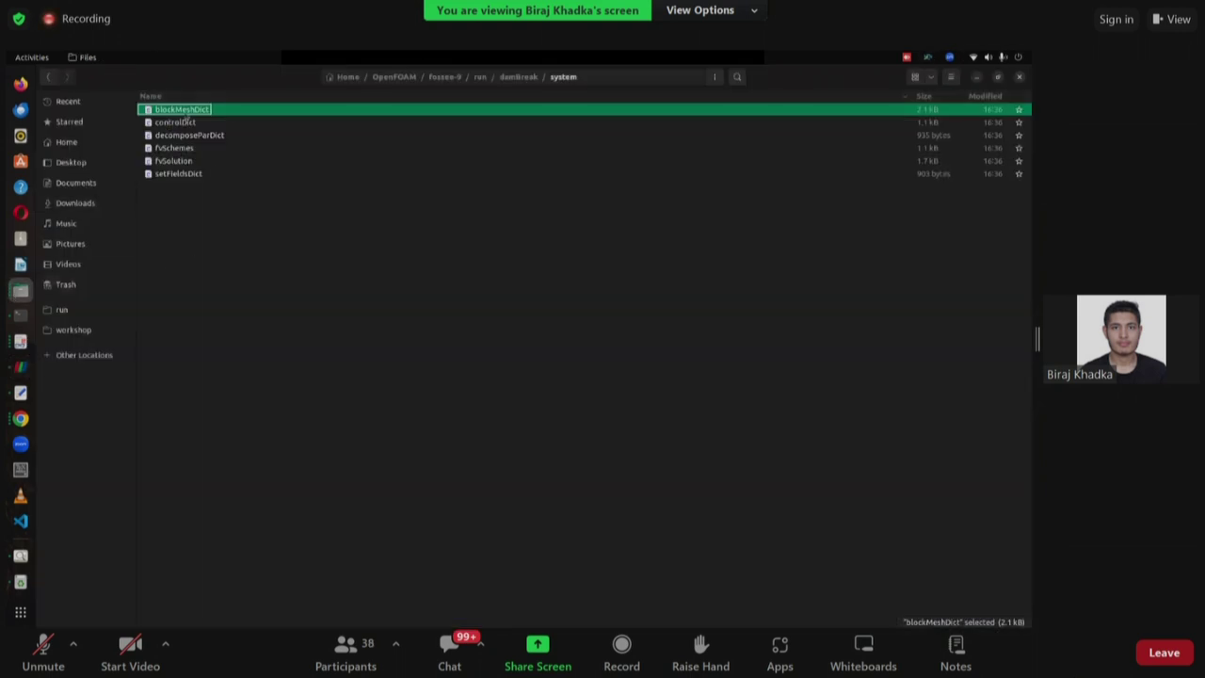
# Reopen blockMeshDict with enlarged text and scroll through its 24 vertices before switching to Chrome.
pyautogui.doubleClick(185, 110)
pyautogui.hotkey('ctrl', '+')
pyautogui.hotkey('ctrl', '+')
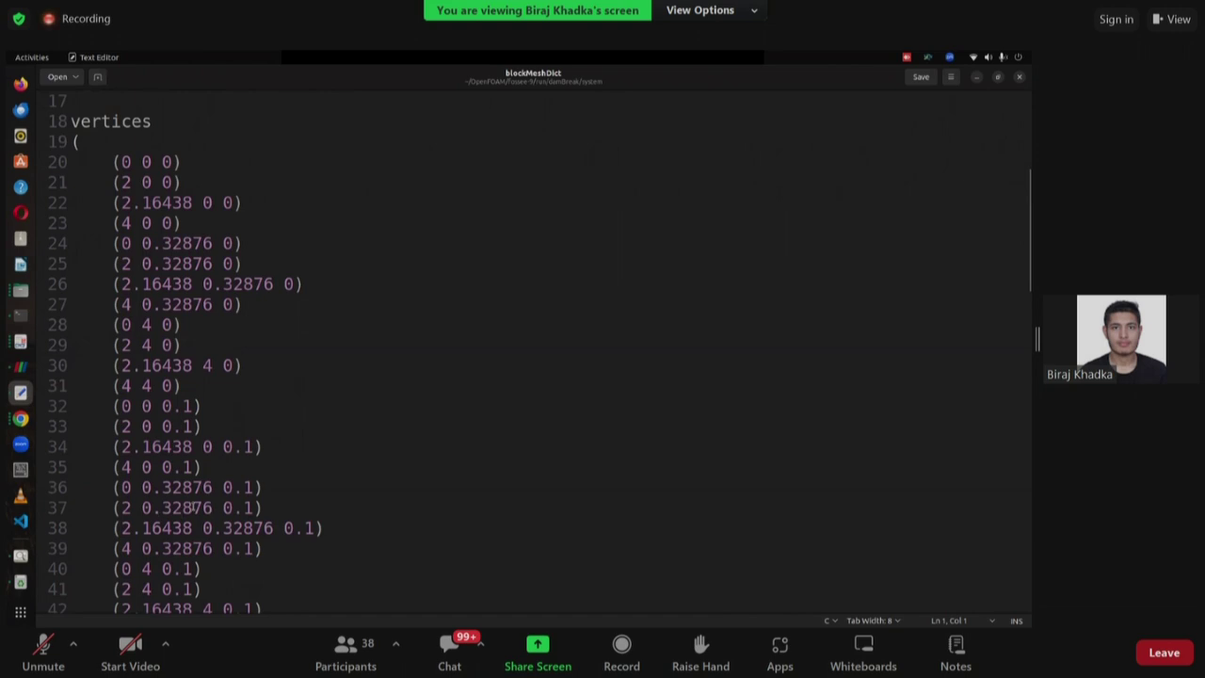
pyautogui.scroll(2, 193, 508)
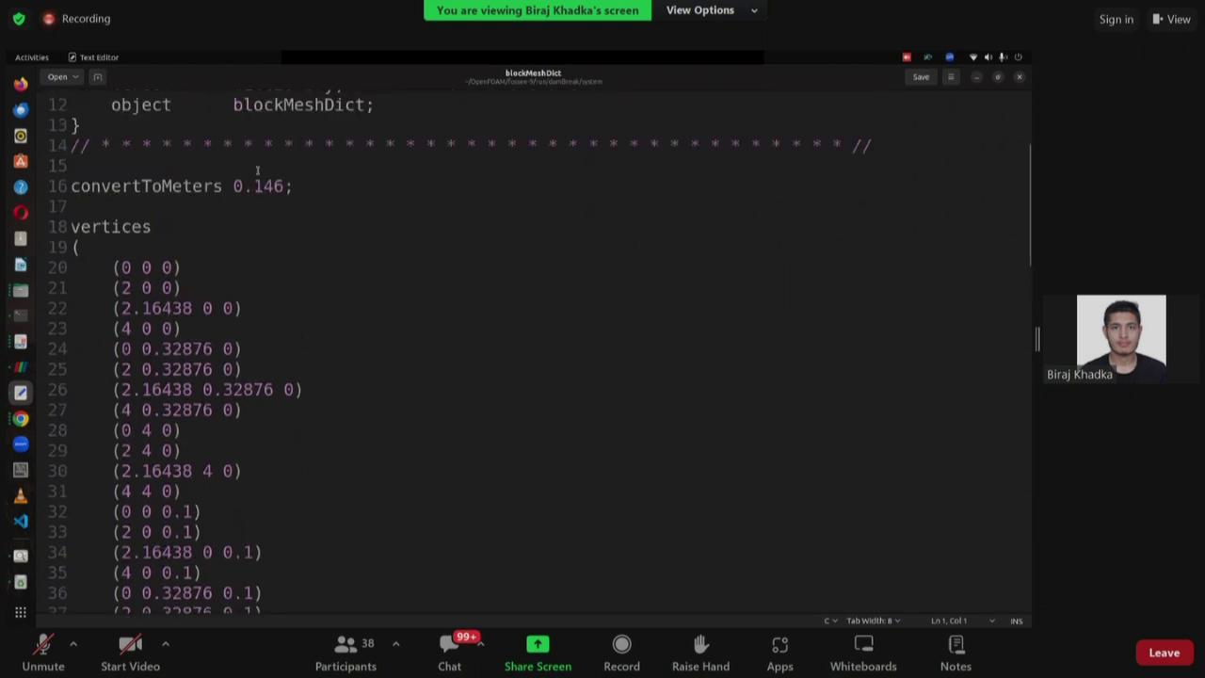
pyautogui.scroll(-3, 243, 325)
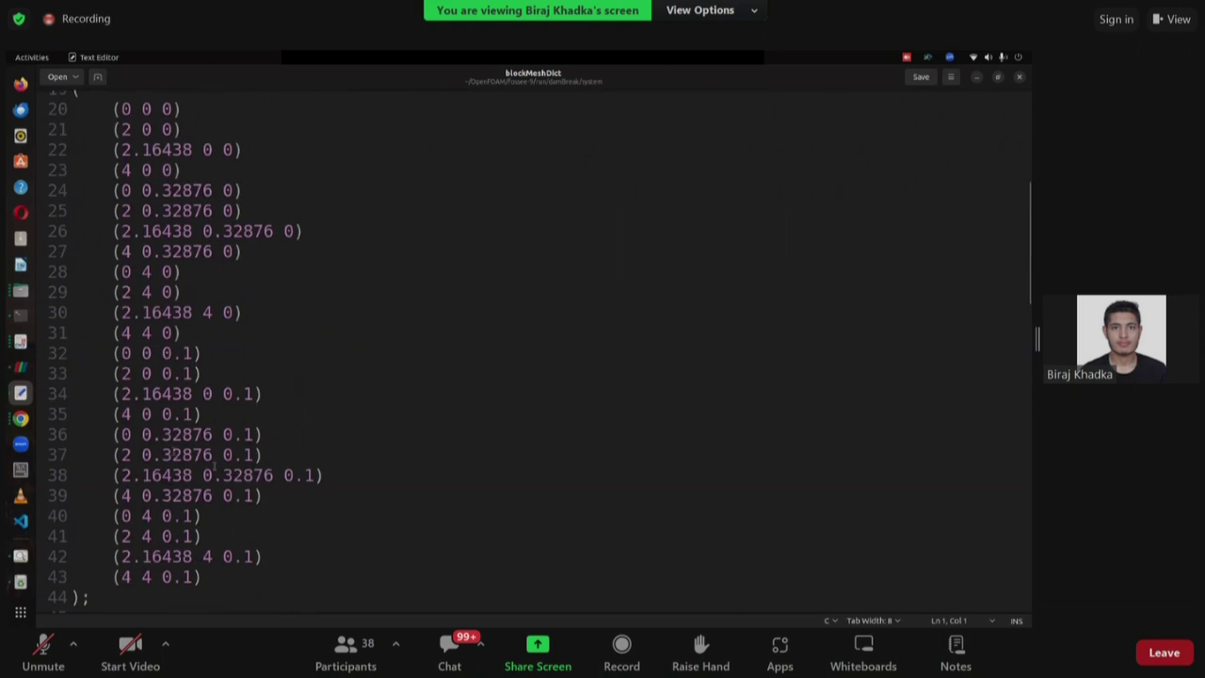
pyautogui.click(21, 419)
# Compute =0.3286*0.146 (about 0.0479756) in a new Chrome tab, then select setFieldsDict in Files.
pyautogui.click(923, 73)
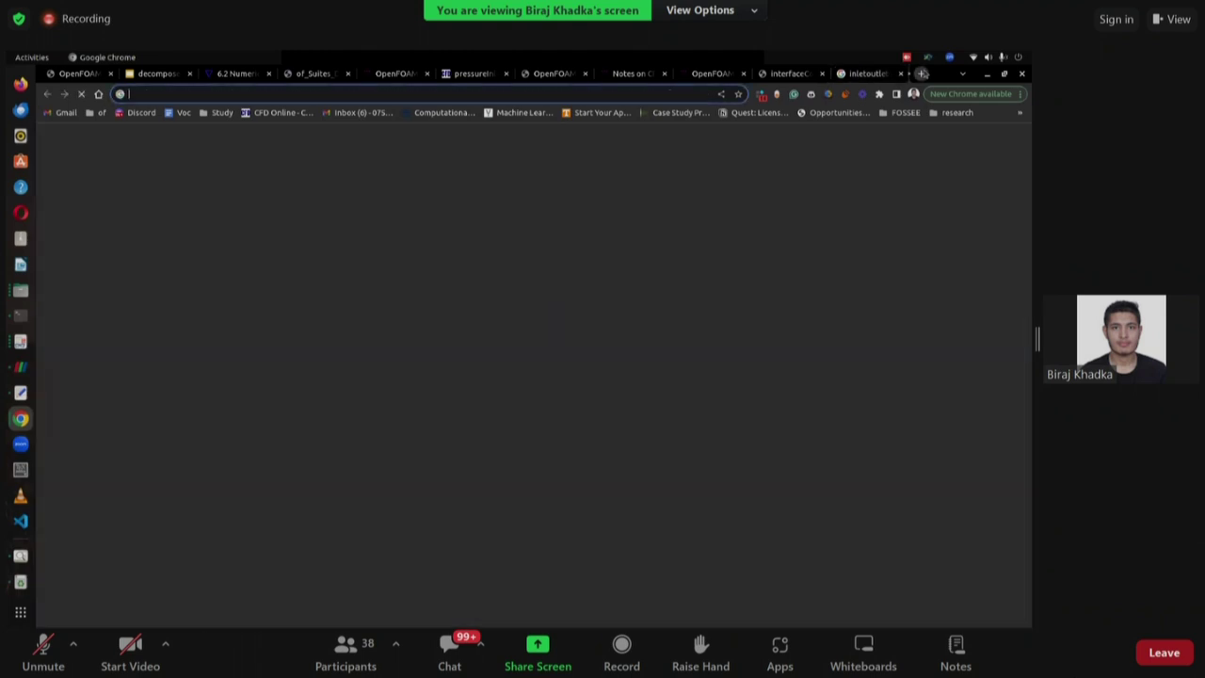
pyautogui.write('=0.3286*')
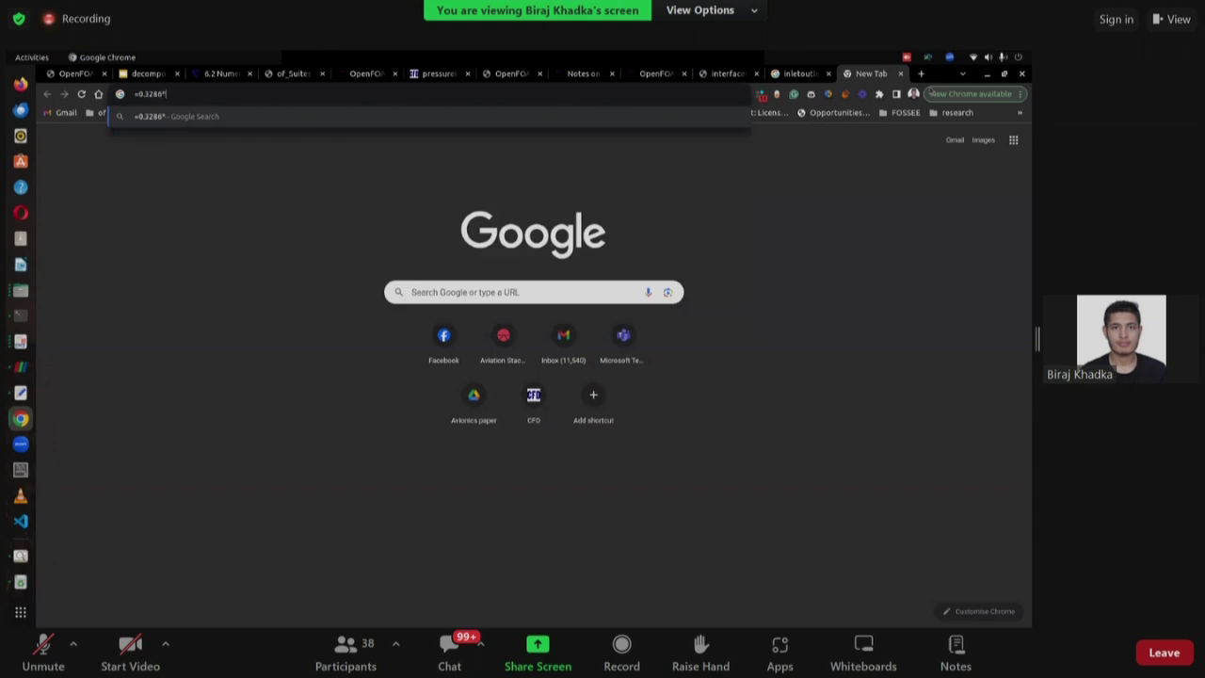
pyautogui.write('0.146')
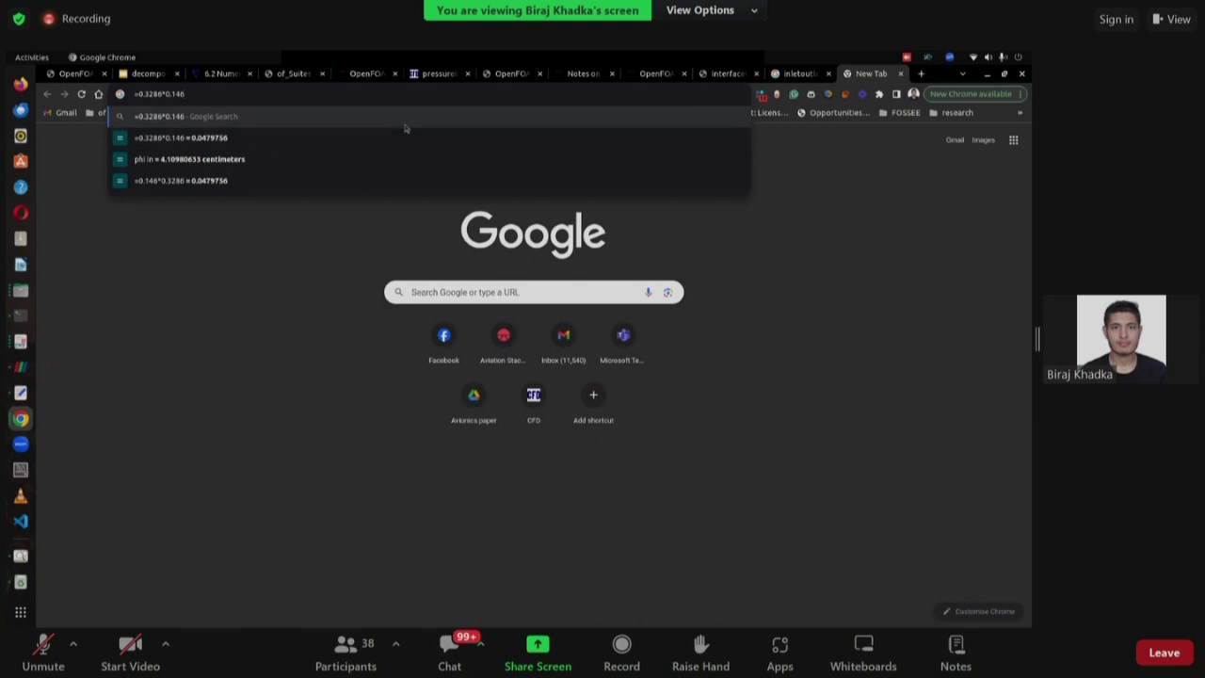
pyautogui.click(272, 305)
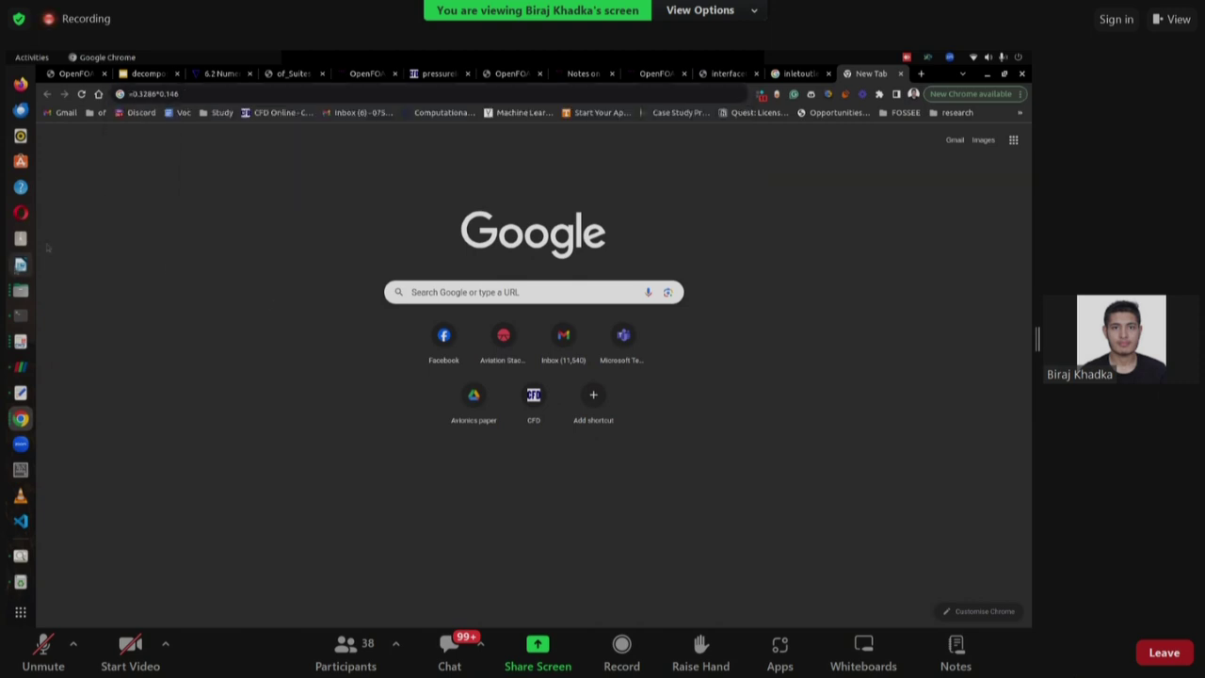
pyautogui.click(20, 290)
pyautogui.click(187, 175)
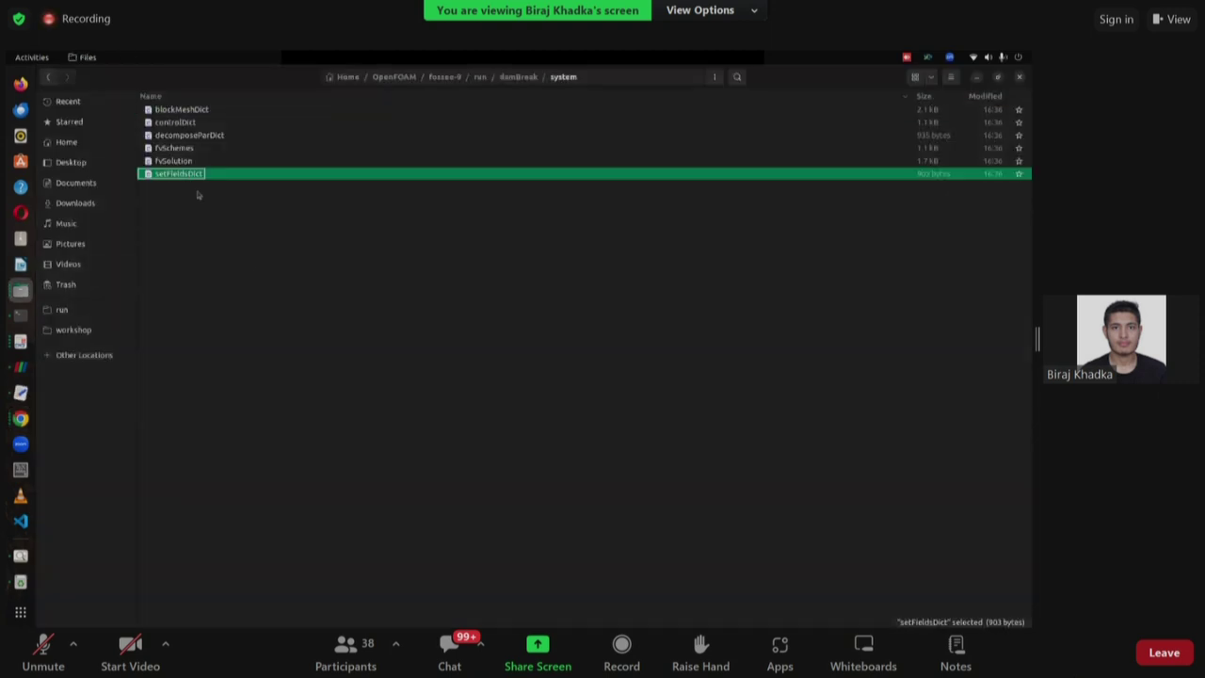
# Change the boxToCell box top in setFieldsDict from 0.292 to 0.0479 and save.
pyautogui.doubleClick(238, 178)
pyautogui.scroll(-3, 264, 336)
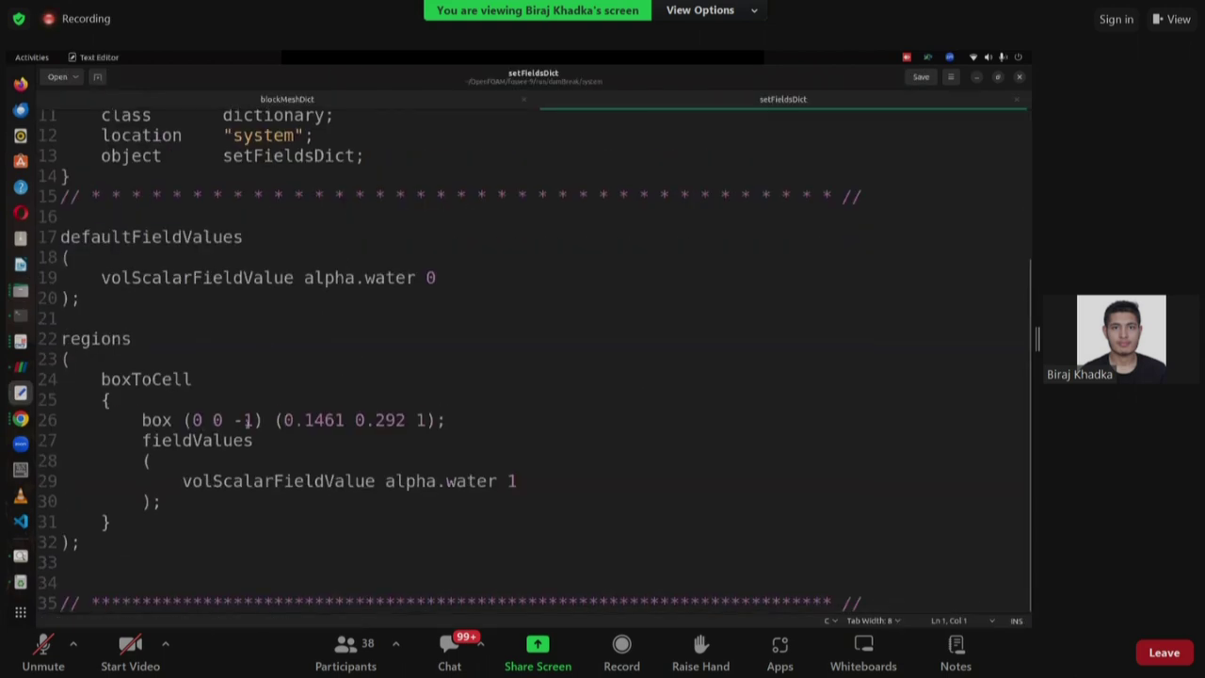
pyautogui.click(406, 420)
pyautogui.rightClick(405, 420)
pyautogui.click(355, 419)
pyautogui.moveTo(357, 420); pyautogui.dragTo(407, 420)
pyautogui.write('0.047')
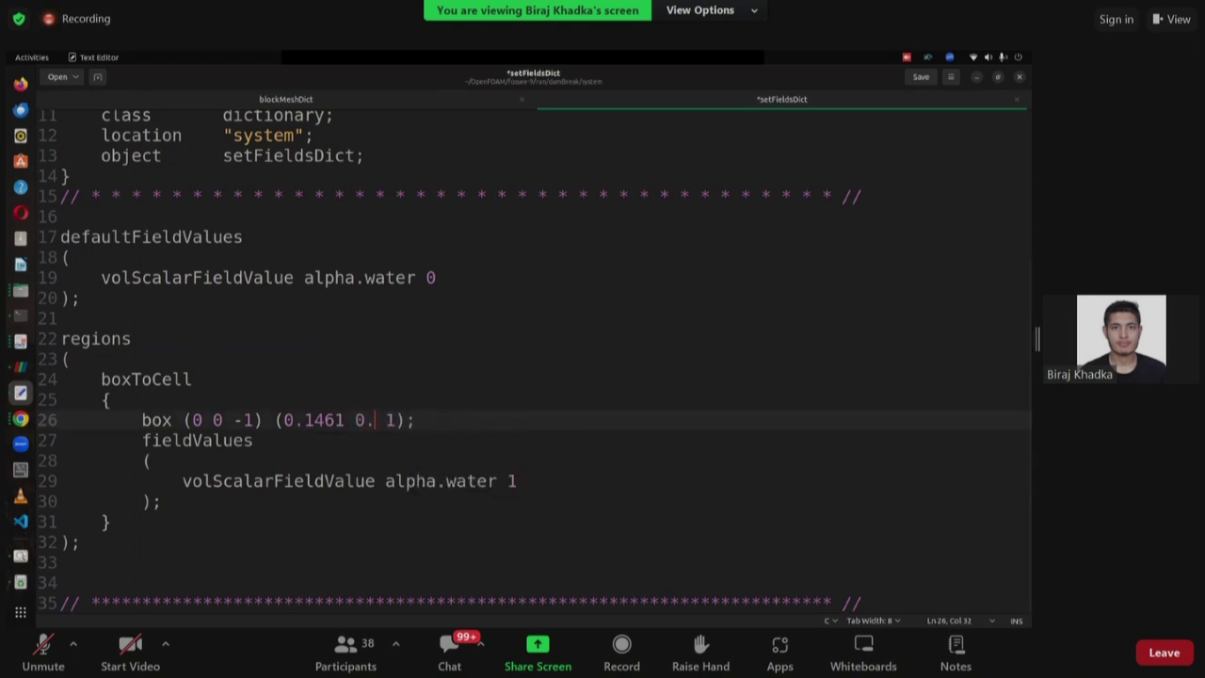
pyautogui.write('9')
pyautogui.hotkey('ctrl', 's')
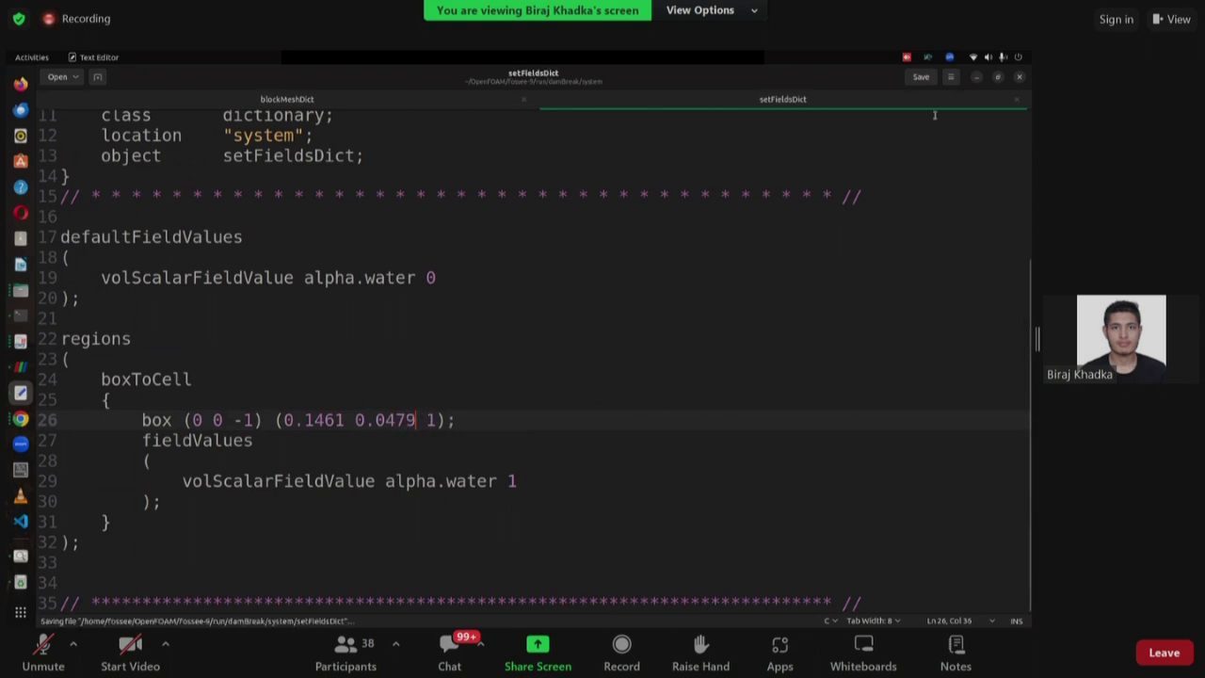
# Recolour the block mesh with Solid Color, leave the background unchanged, and close ParaView.
pyautogui.hotkey('alt', 'Tab')
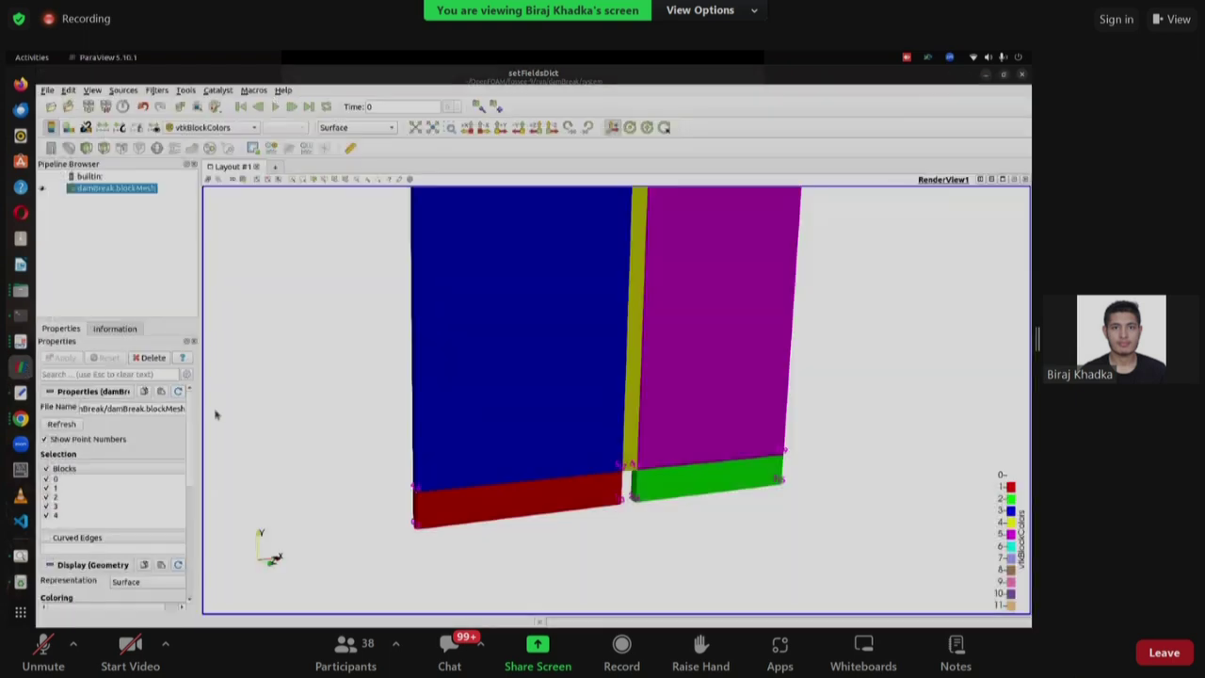
pyautogui.click(209, 127)
pyautogui.click(193, 99)
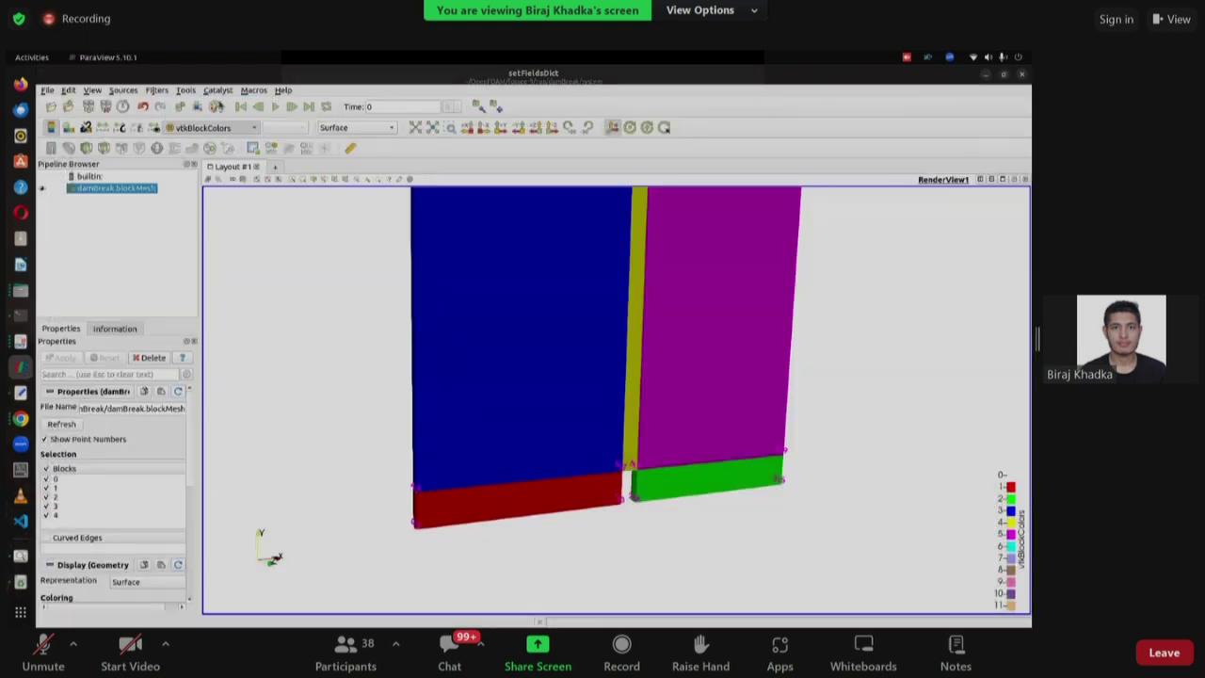
pyautogui.click(214, 106)
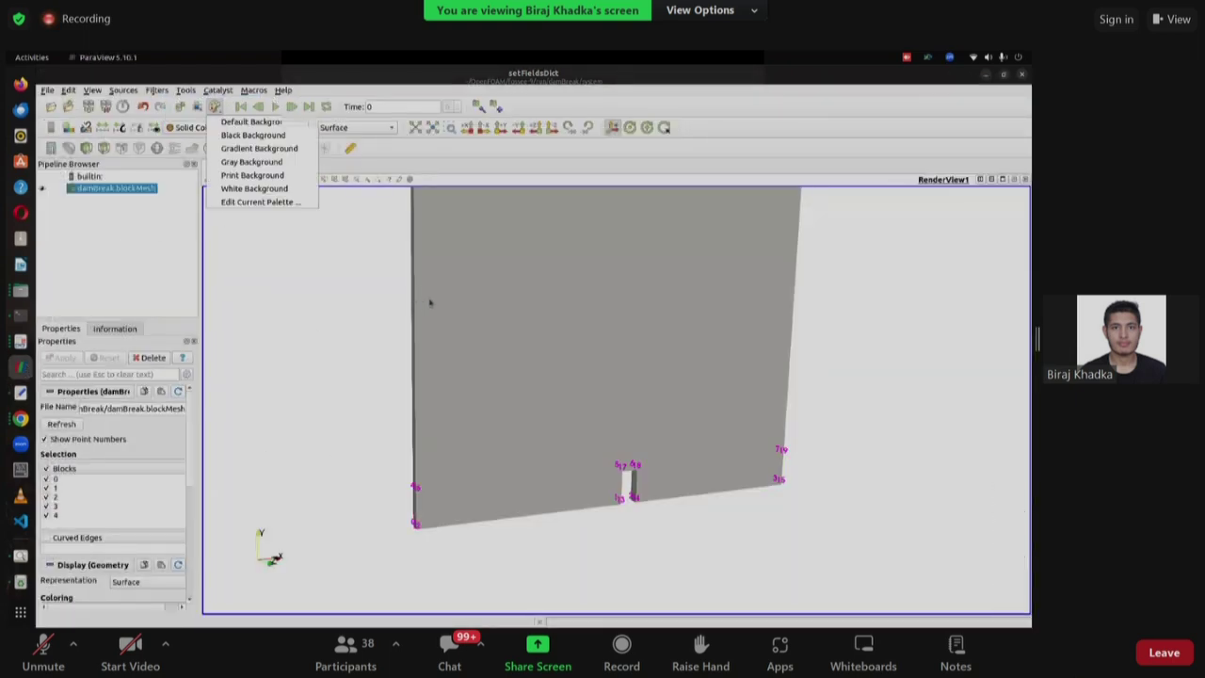
pyautogui.click(417, 303)
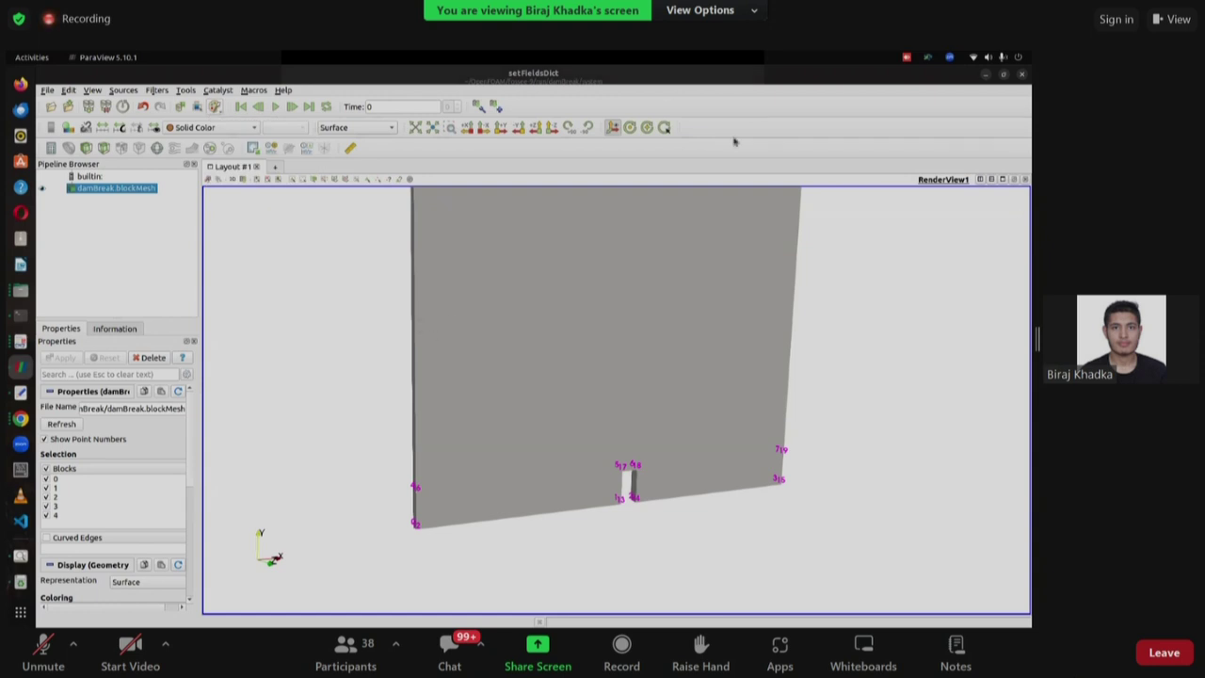
pyautogui.click(1024, 75)
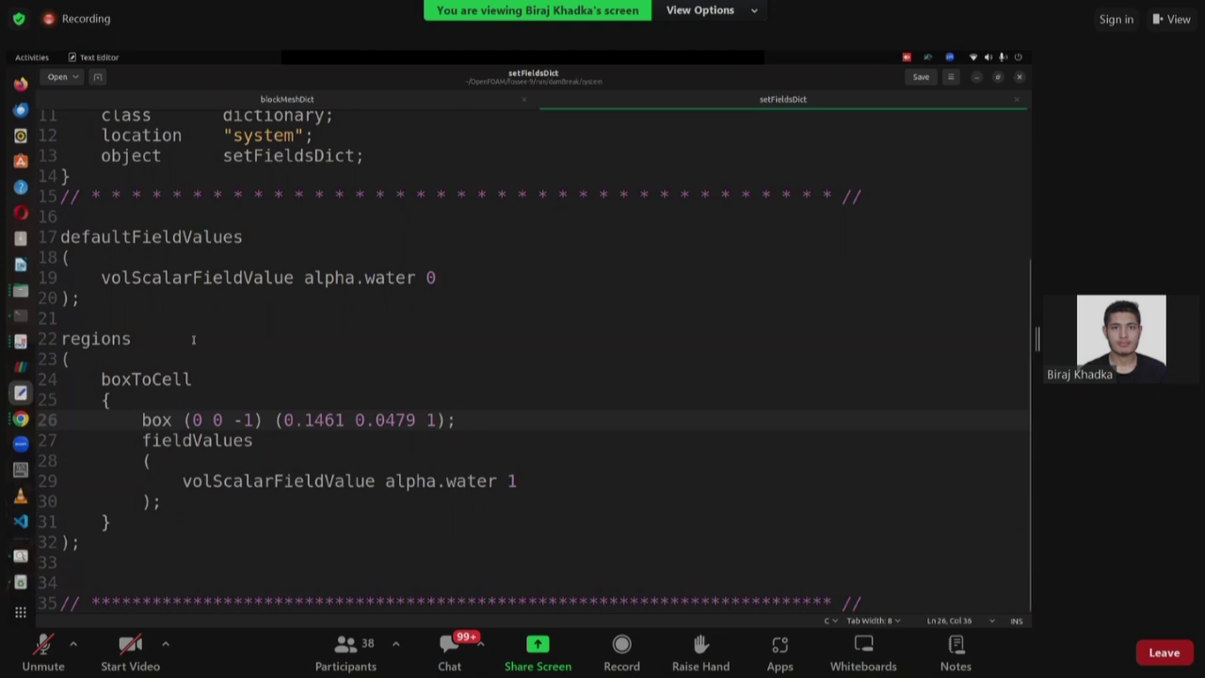
# Rebuild the mesh with blockMesh and apply the new water box with setFields.
pyautogui.click(20, 316)
pyautogui.write('blockMesh')
pyautogui.press('Return')
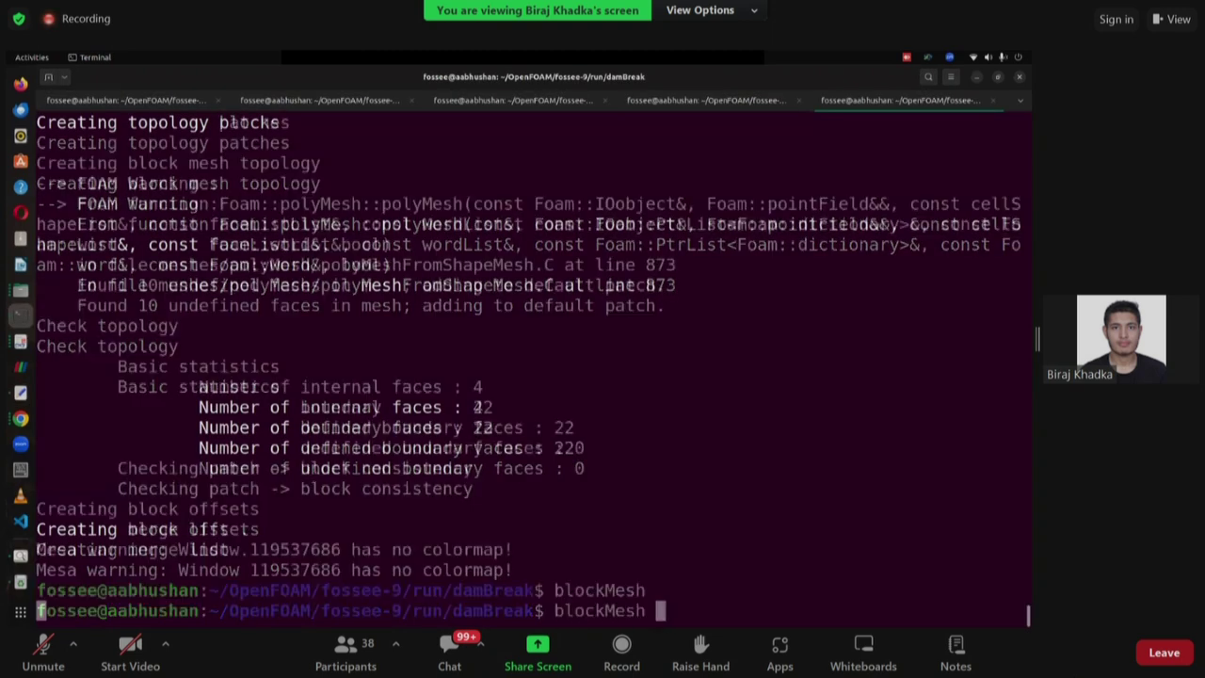
pyautogui.write('setFields')
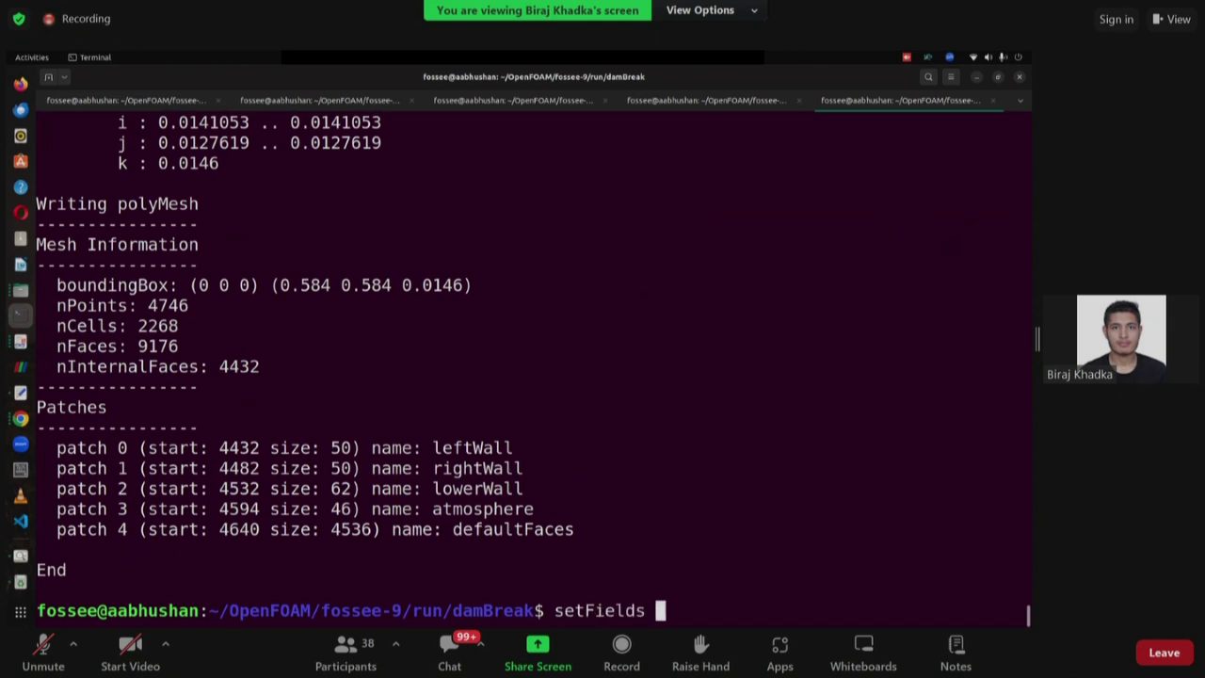
pyautogui.press('Return')
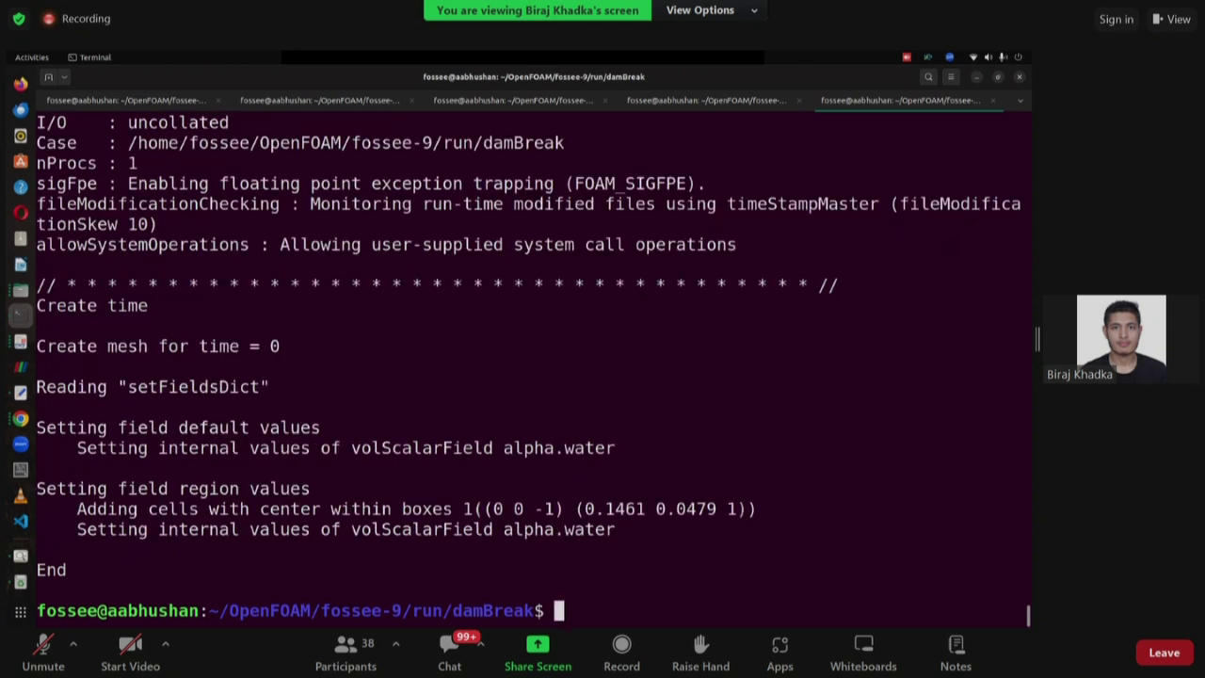
# Run interFoam to Time = 1, then launch paraFoam on the case.
pyautogui.write('interFoam')
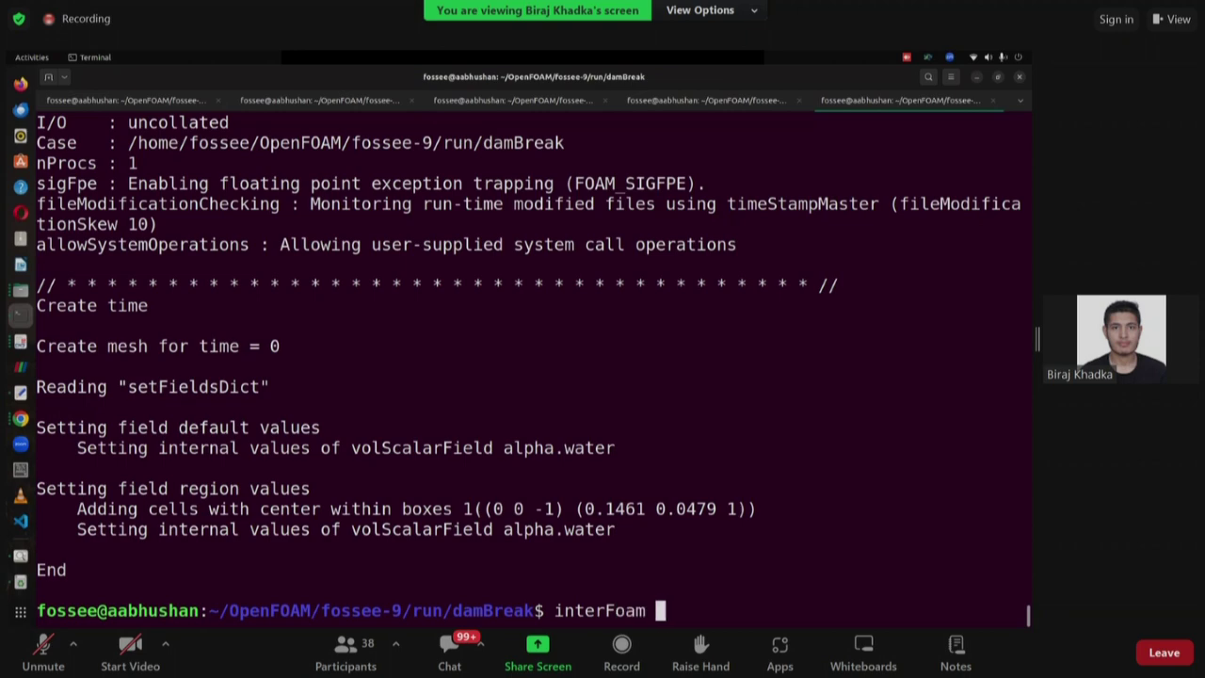
pyautogui.press('Return')
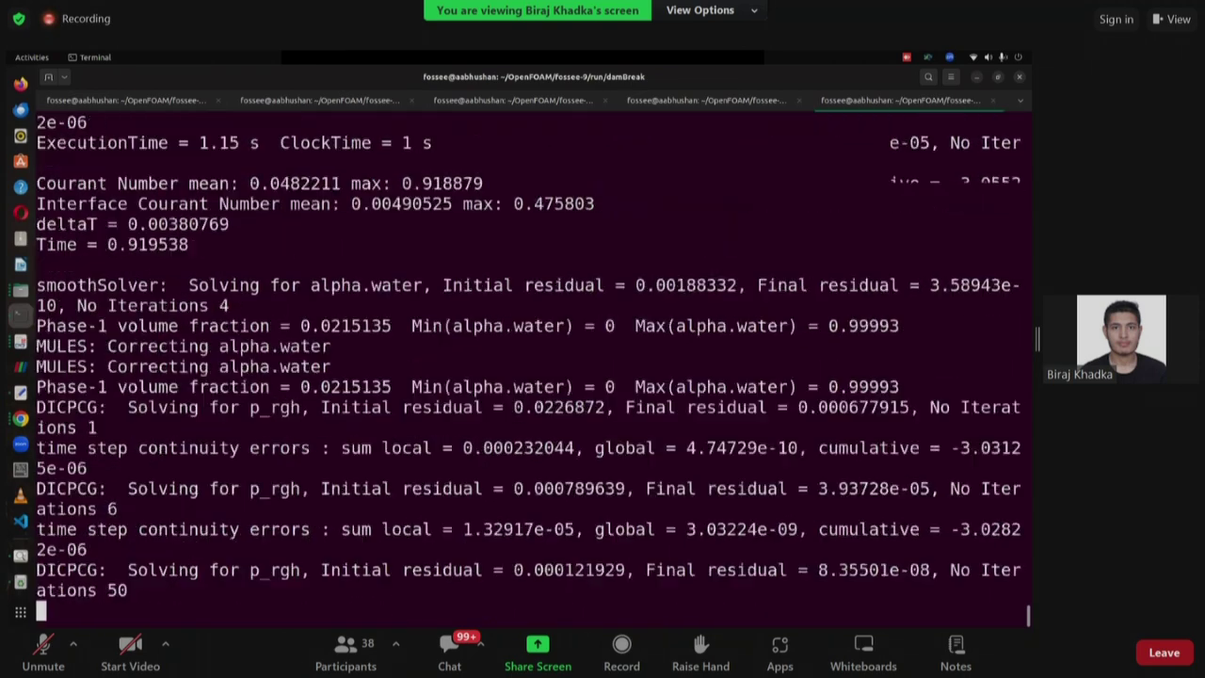
pyautogui.write('paraFoam')
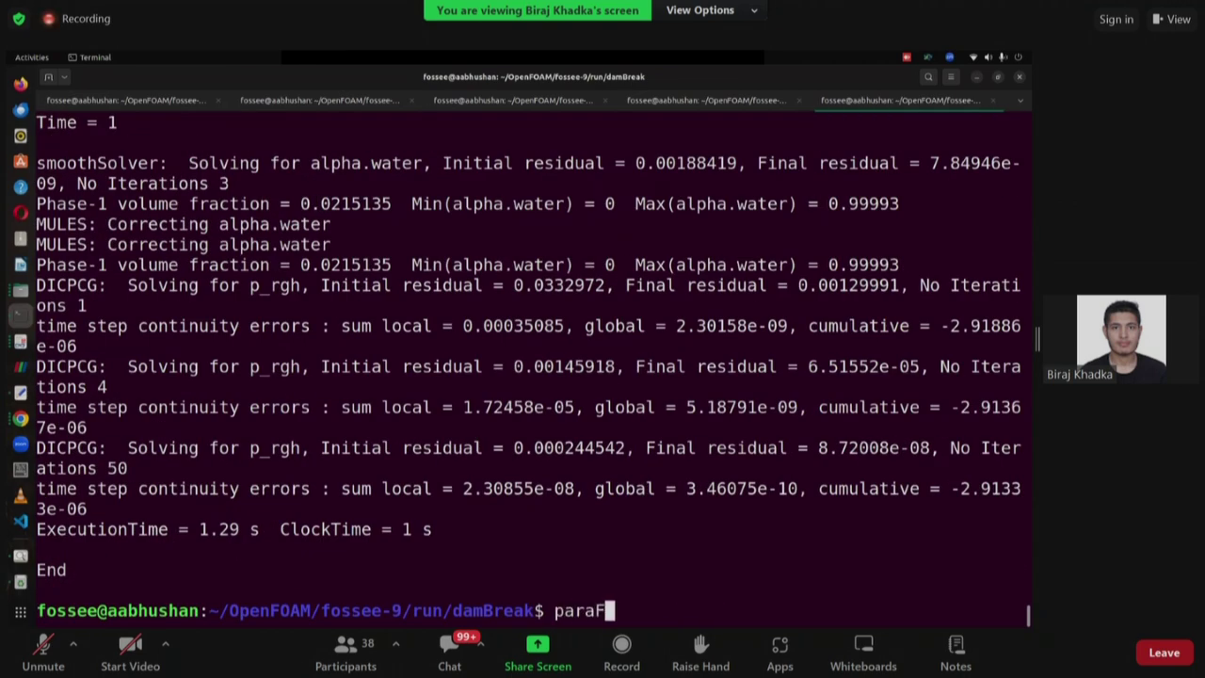
pyautogui.press('Return')
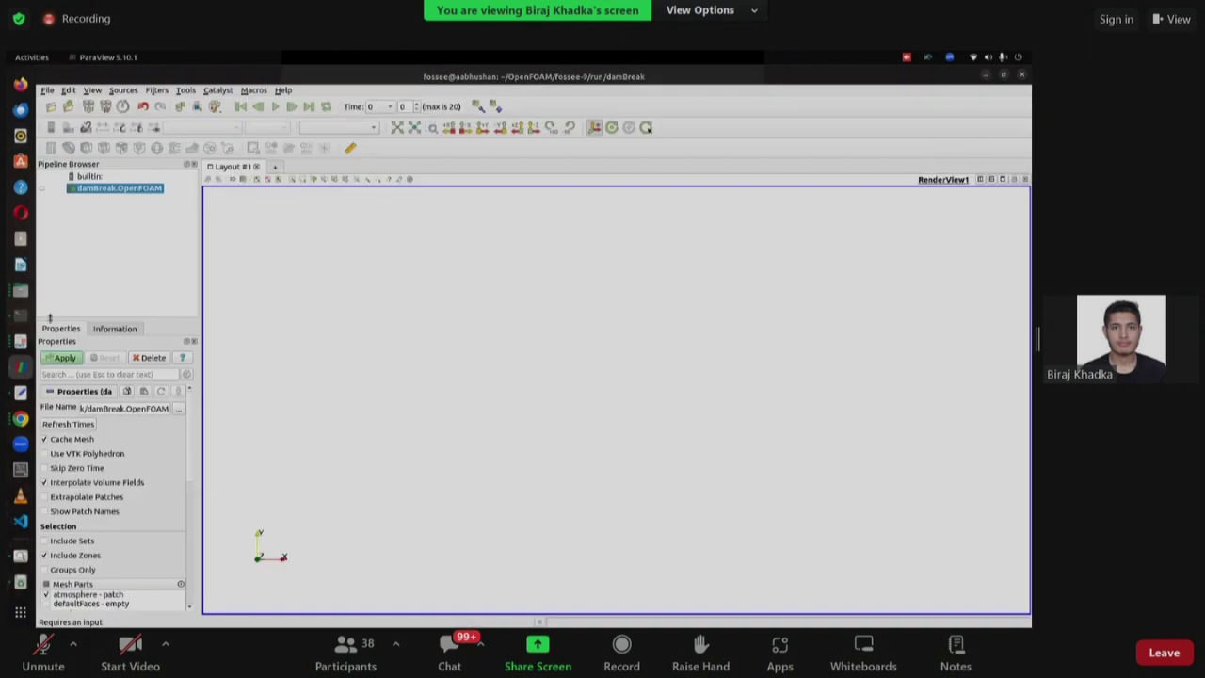
# Apply the damBreak case, colour it by alpha.water, and play it through to Time 1.
pyautogui.click(62, 358)
pyautogui.click(214, 127)
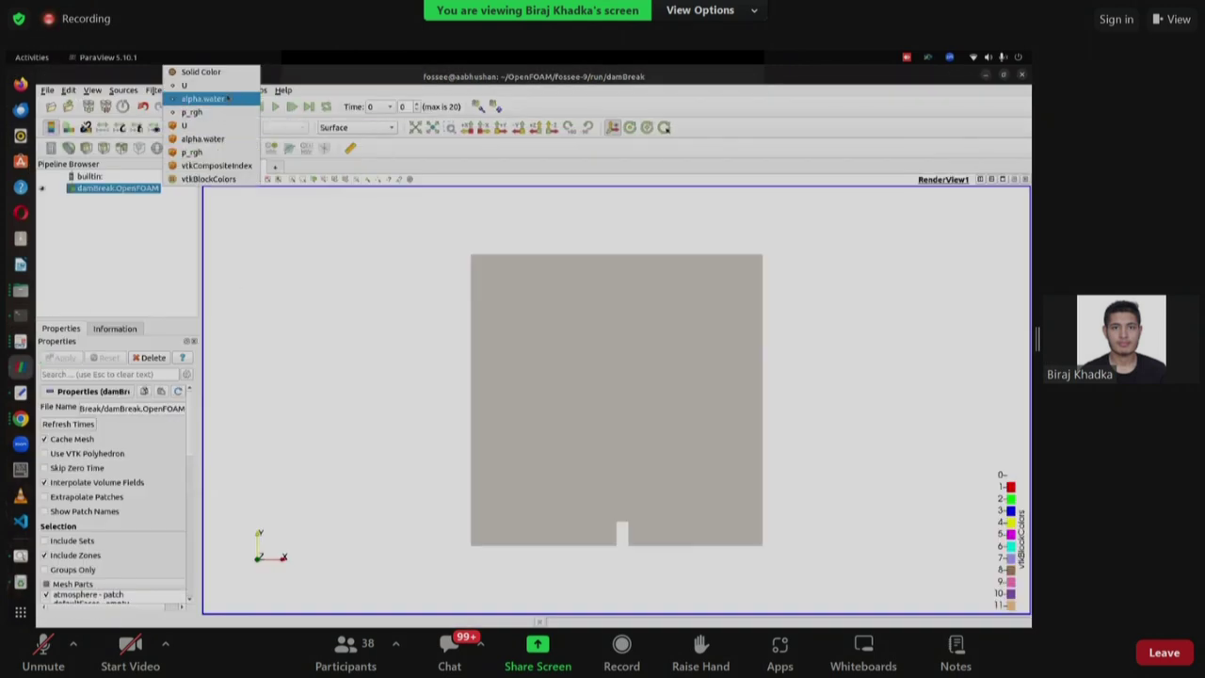
pyautogui.click(231, 111)
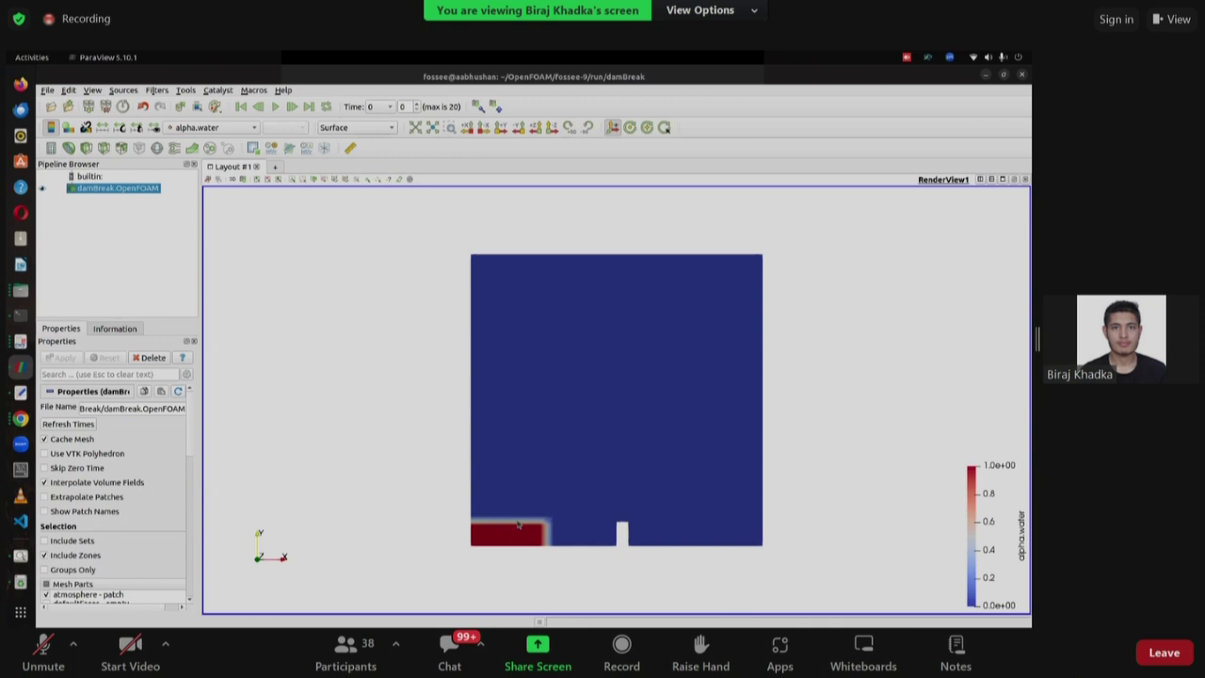
pyautogui.click(276, 106)
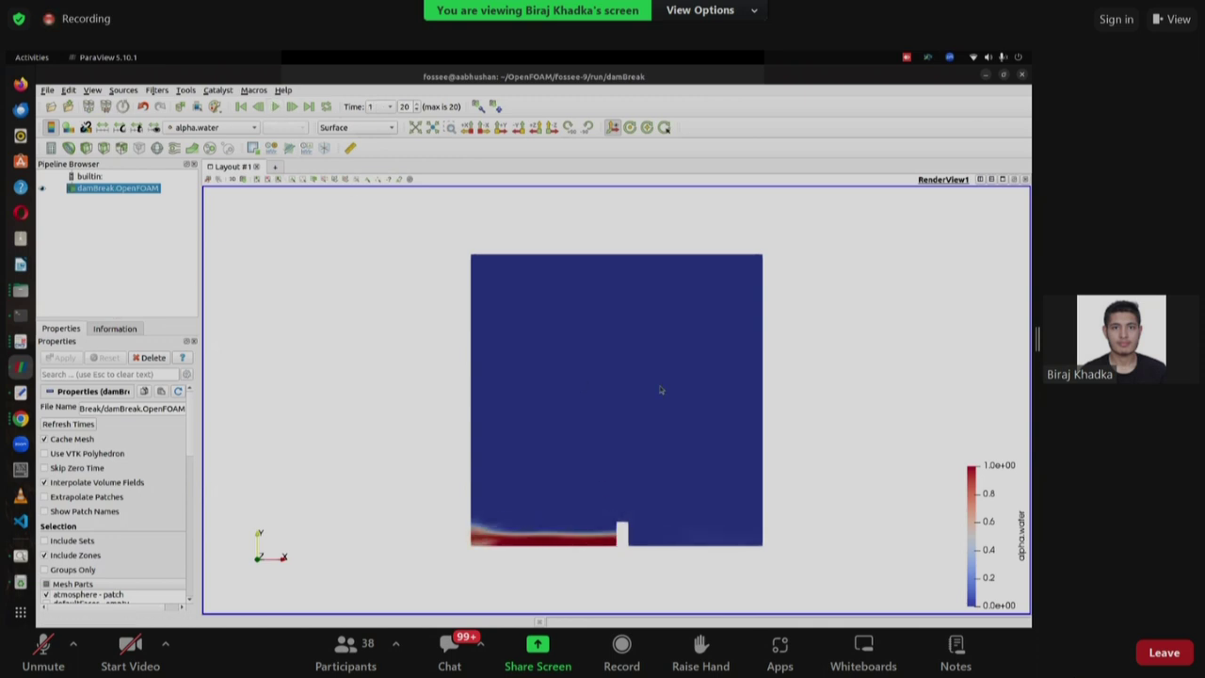